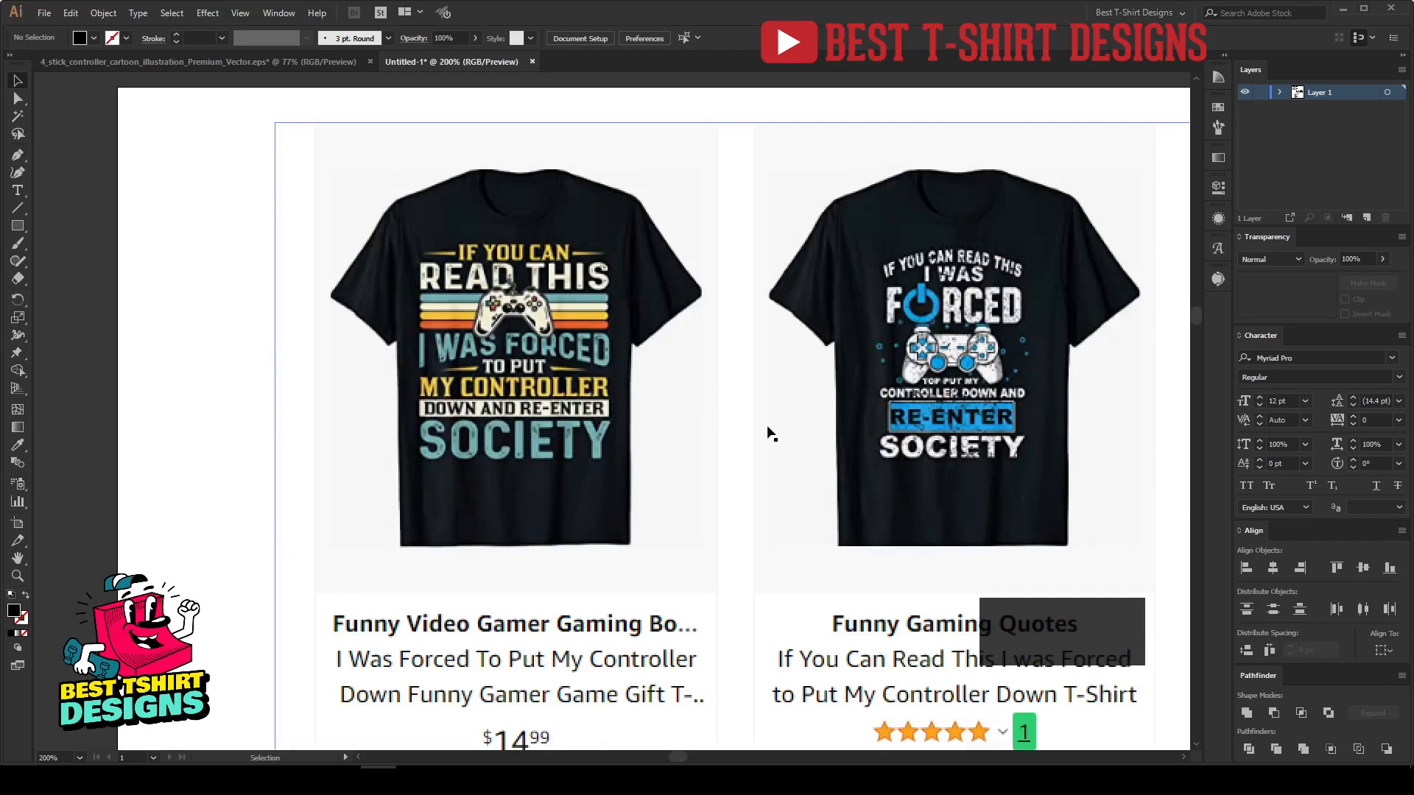
# Examine the eight reference T-shirt designs and the wings, controller and quote text placed below them.
pyautogui.scroll(-4, 242, 241)
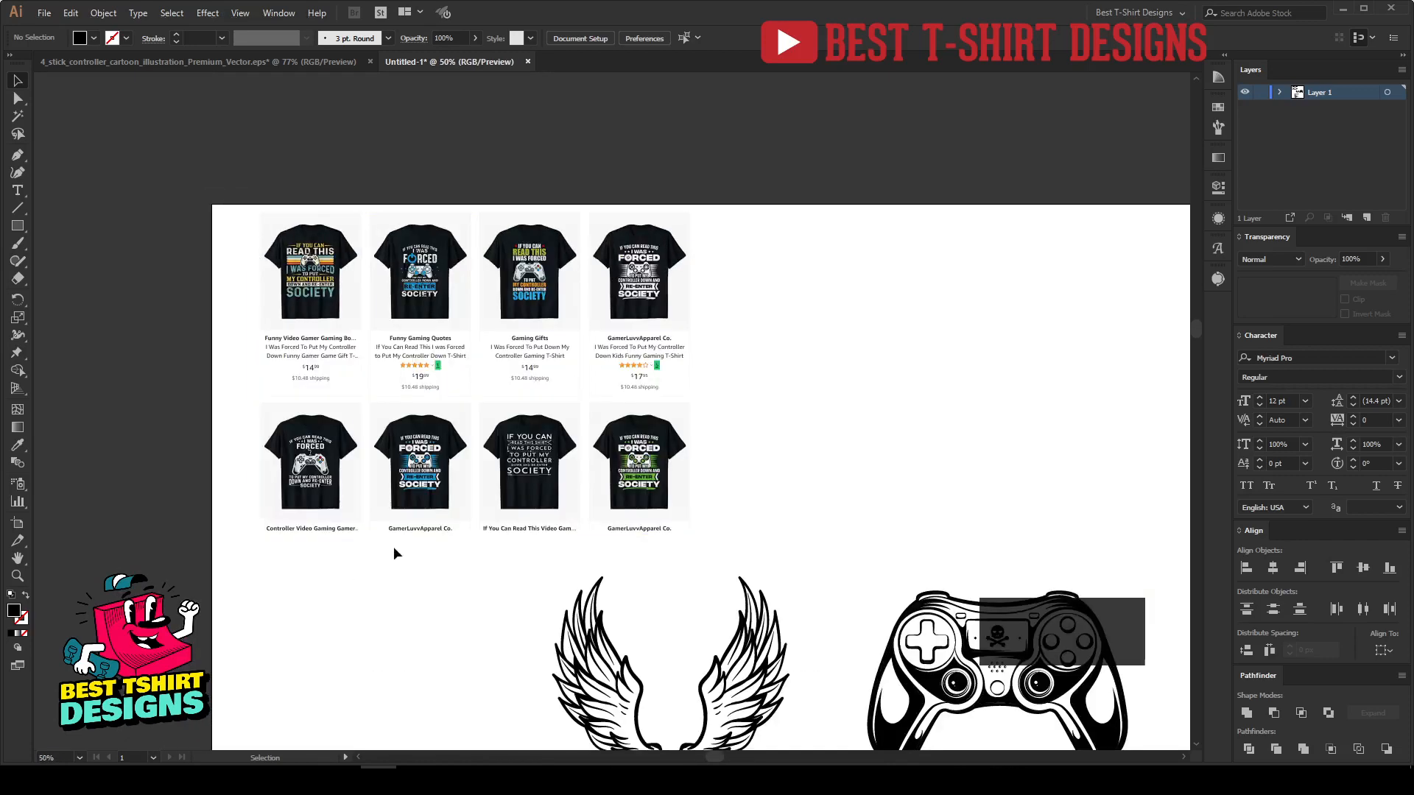
pyautogui.scroll(1, 301, 435)
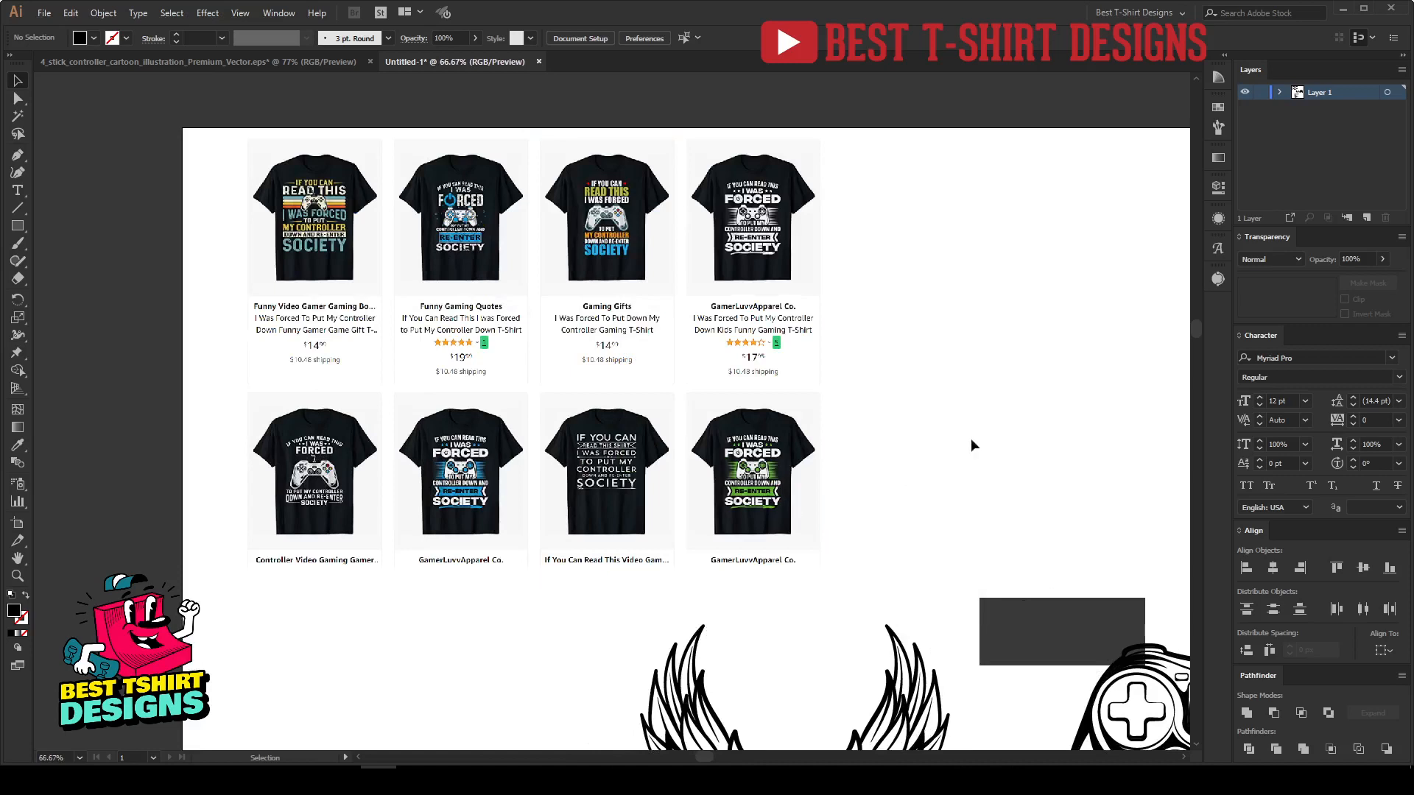
pyautogui.moveTo(878, 560); pyautogui.dragTo(846, 581)
pyautogui.click(209, 114)
pyautogui.click(928, 504)
pyautogui.click(506, 184)
pyautogui.click(373, 489)
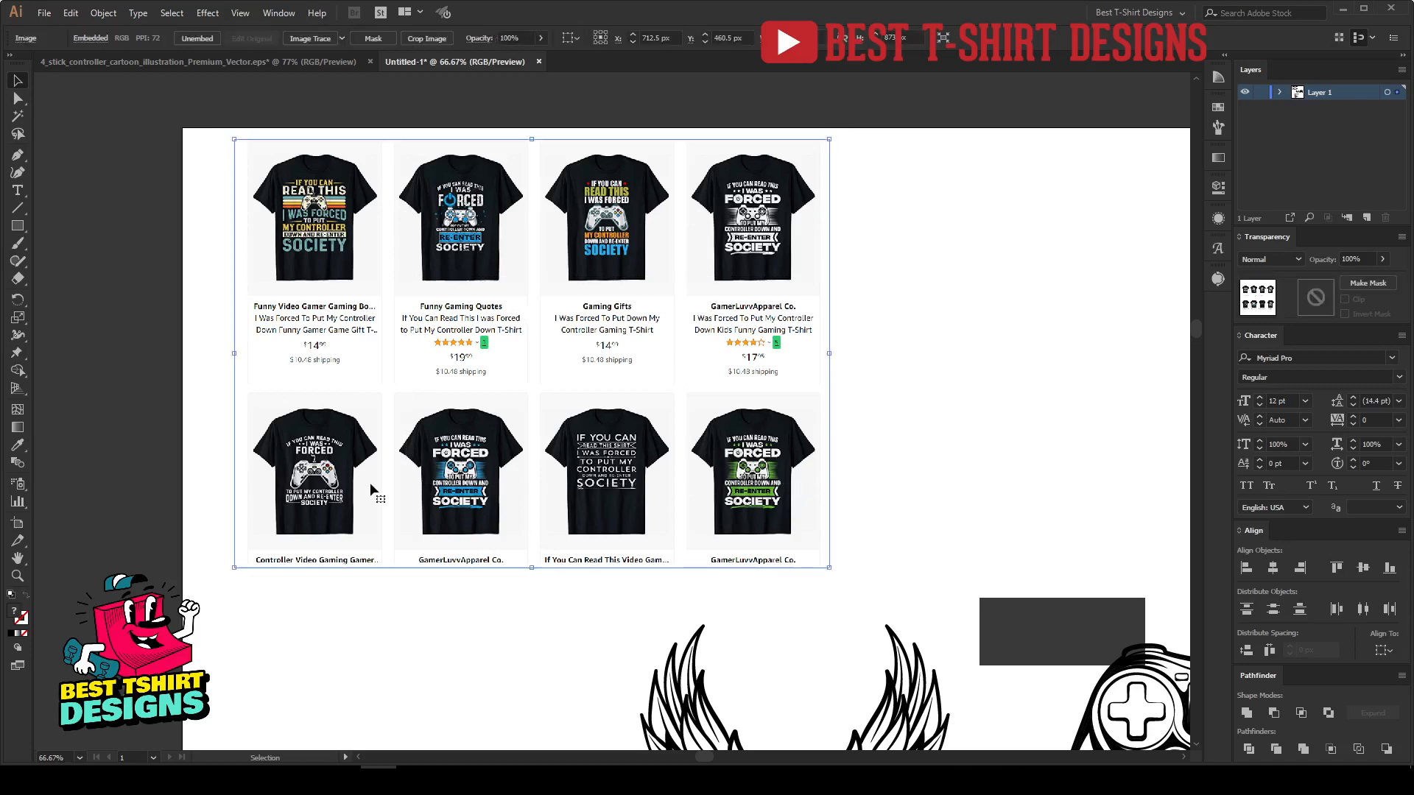
pyautogui.scroll(-1, 281, 319)
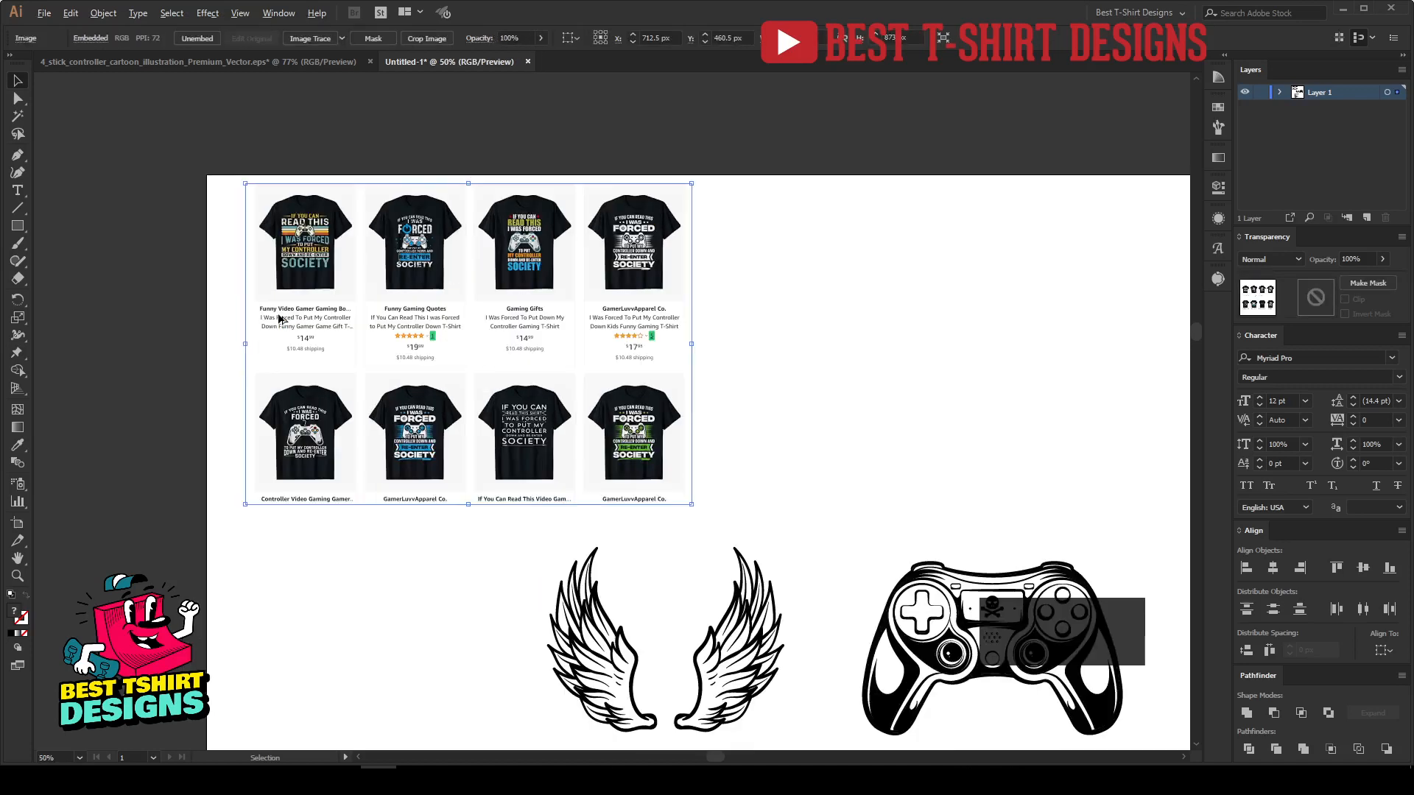
pyautogui.click(723, 358)
pyautogui.scroll(-1, 634, 341)
pyautogui.scroll(-2, 638, 347)
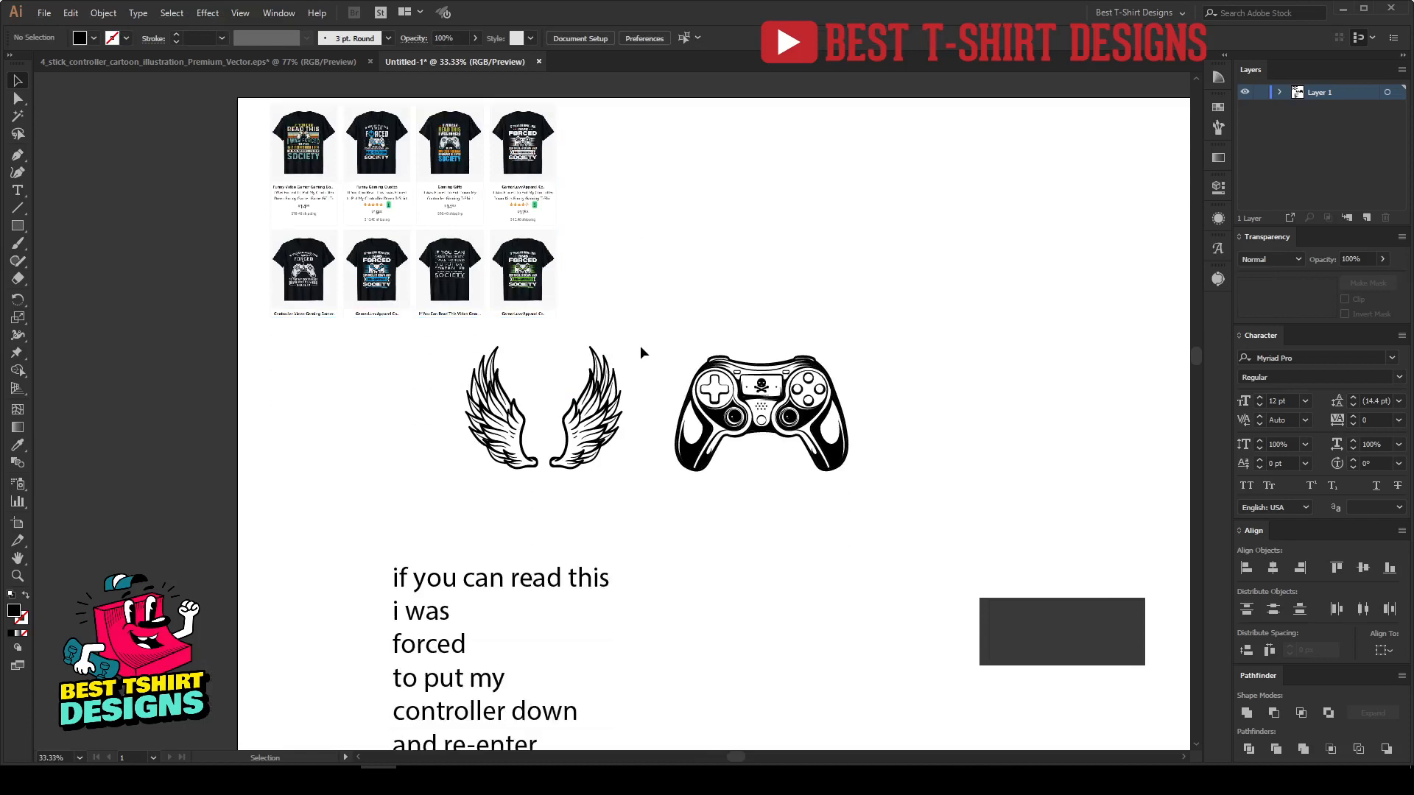
pyautogui.scroll(1, 639, 346)
pyautogui.scroll(-2, 295, 310)
pyautogui.scroll(-1, 317, 313)
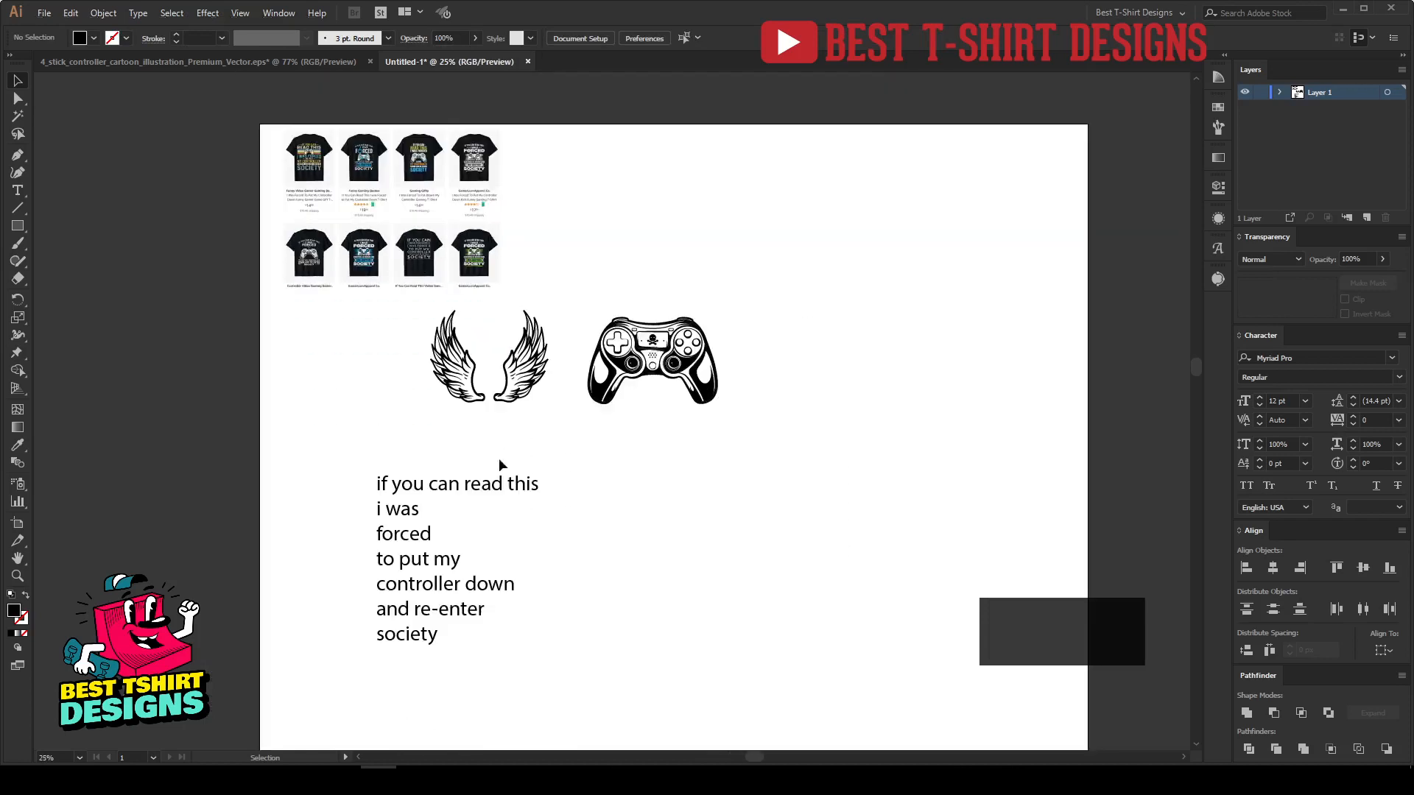
# Check the wings, controller and quote text on the artboard, and copy the seven-line quote in Notepad.
pyautogui.moveTo(411, 332); pyautogui.dragTo(718, 407)
pyautogui.click(664, 386)
pyautogui.click(670, 367)
pyautogui.click(533, 373)
pyautogui.moveTo(354, 340); pyautogui.dragTo(883, 427)
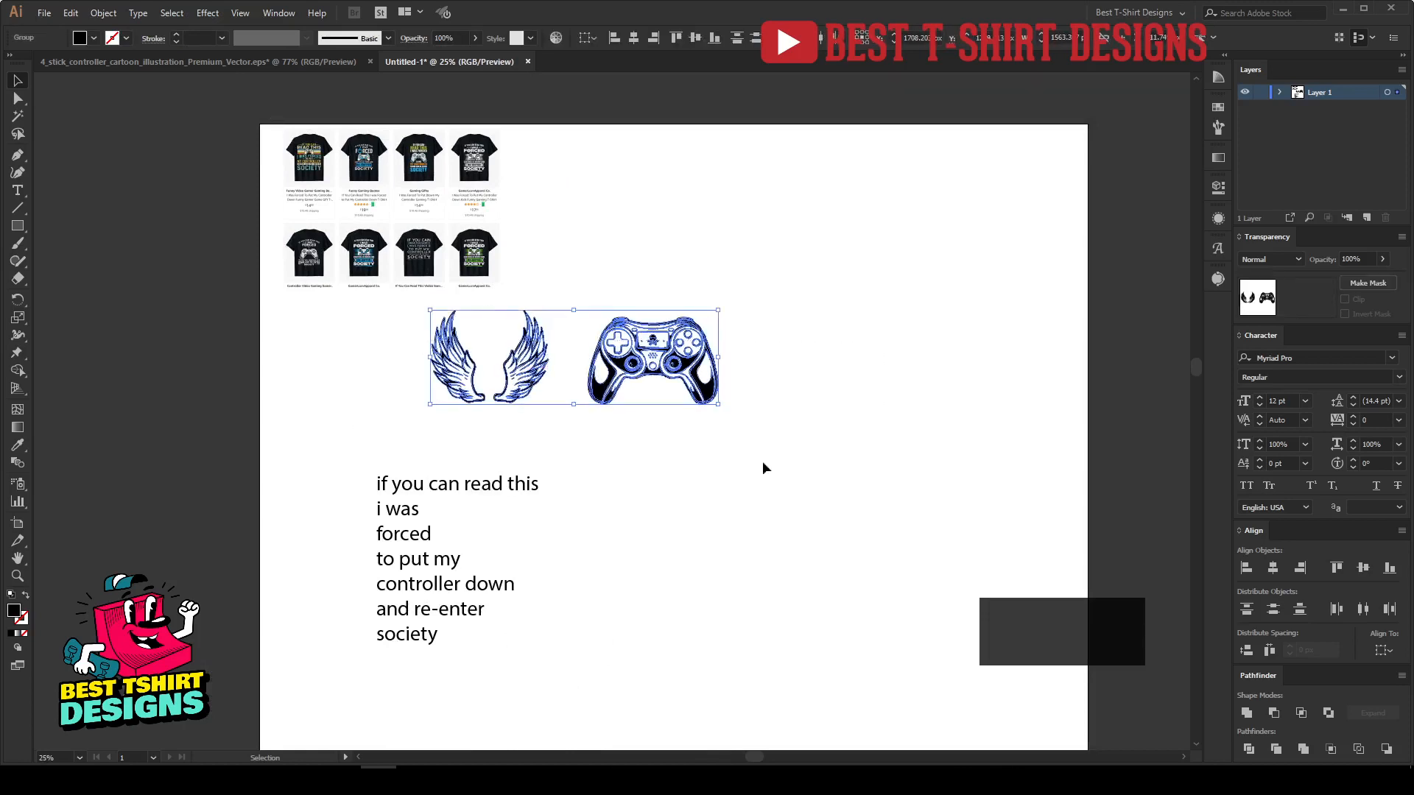
pyautogui.moveTo(305, 456); pyautogui.dragTo(595, 694)
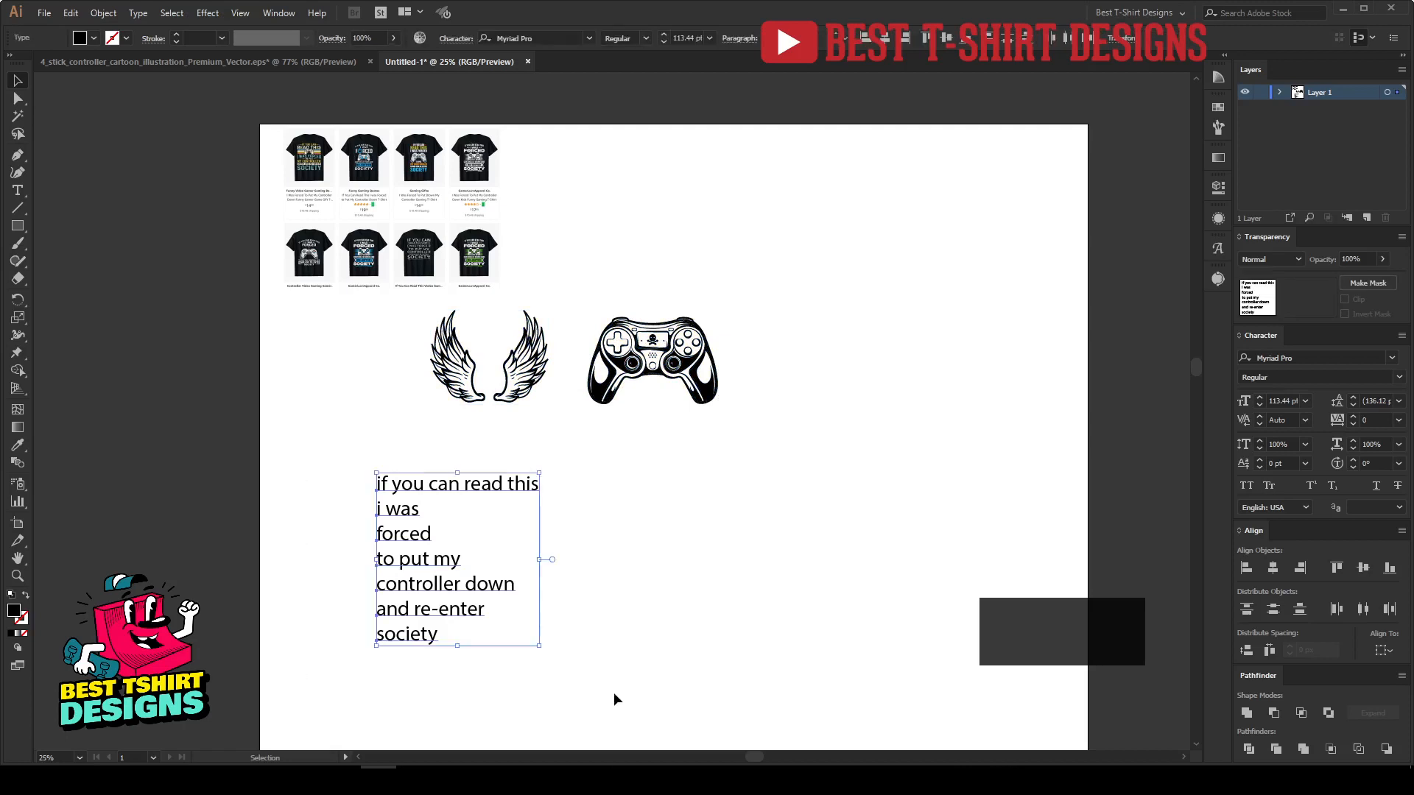
pyautogui.click(451, 780)
pyautogui.hotkey('ctrl', 'c')
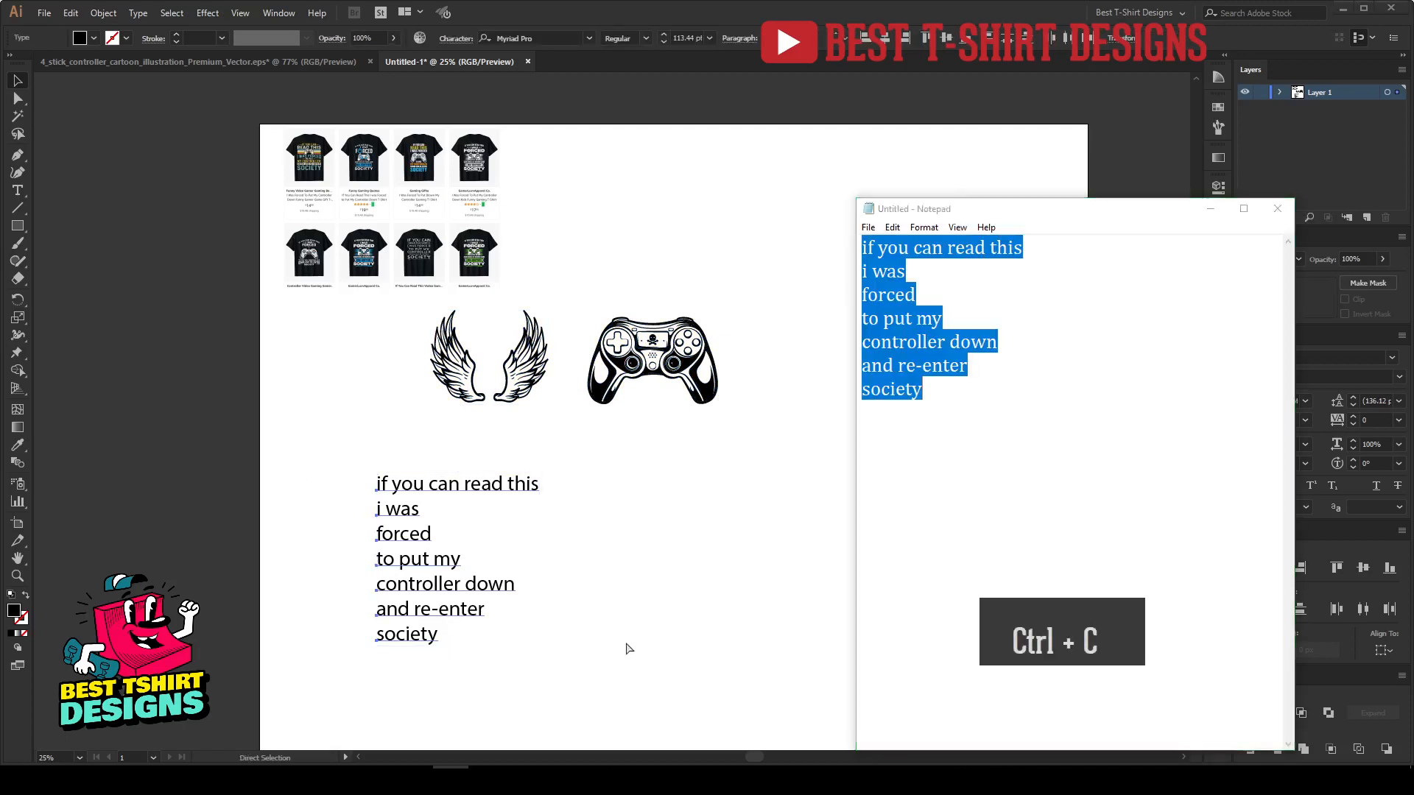
# Split the quote text block on the artboard into separate text objects, one per line.
pyautogui.click(626, 642)
pyautogui.press('F10')
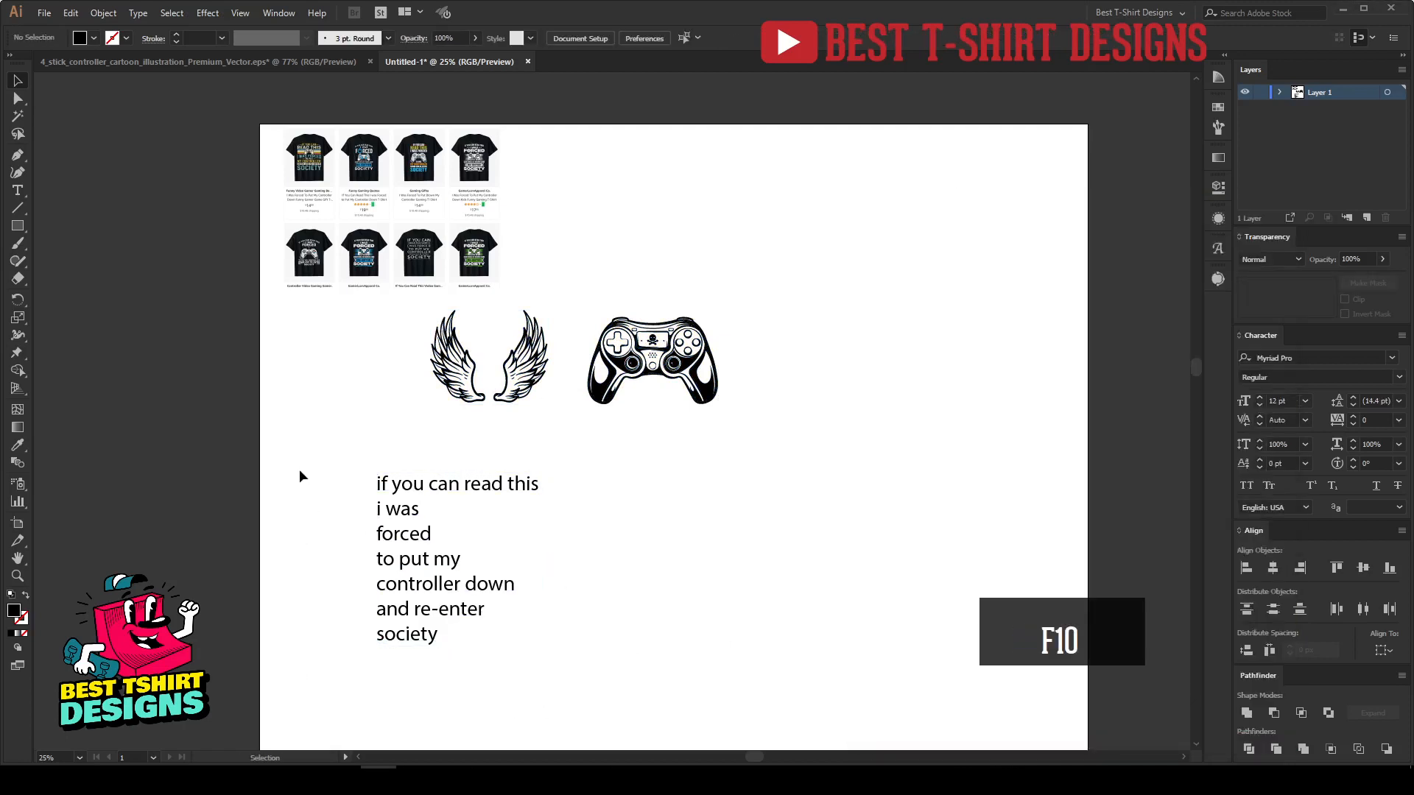
pyautogui.moveTo(326, 451); pyautogui.dragTo(549, 658)
pyautogui.click(625, 525)
pyautogui.click(475, 490)
pyautogui.click(398, 513)
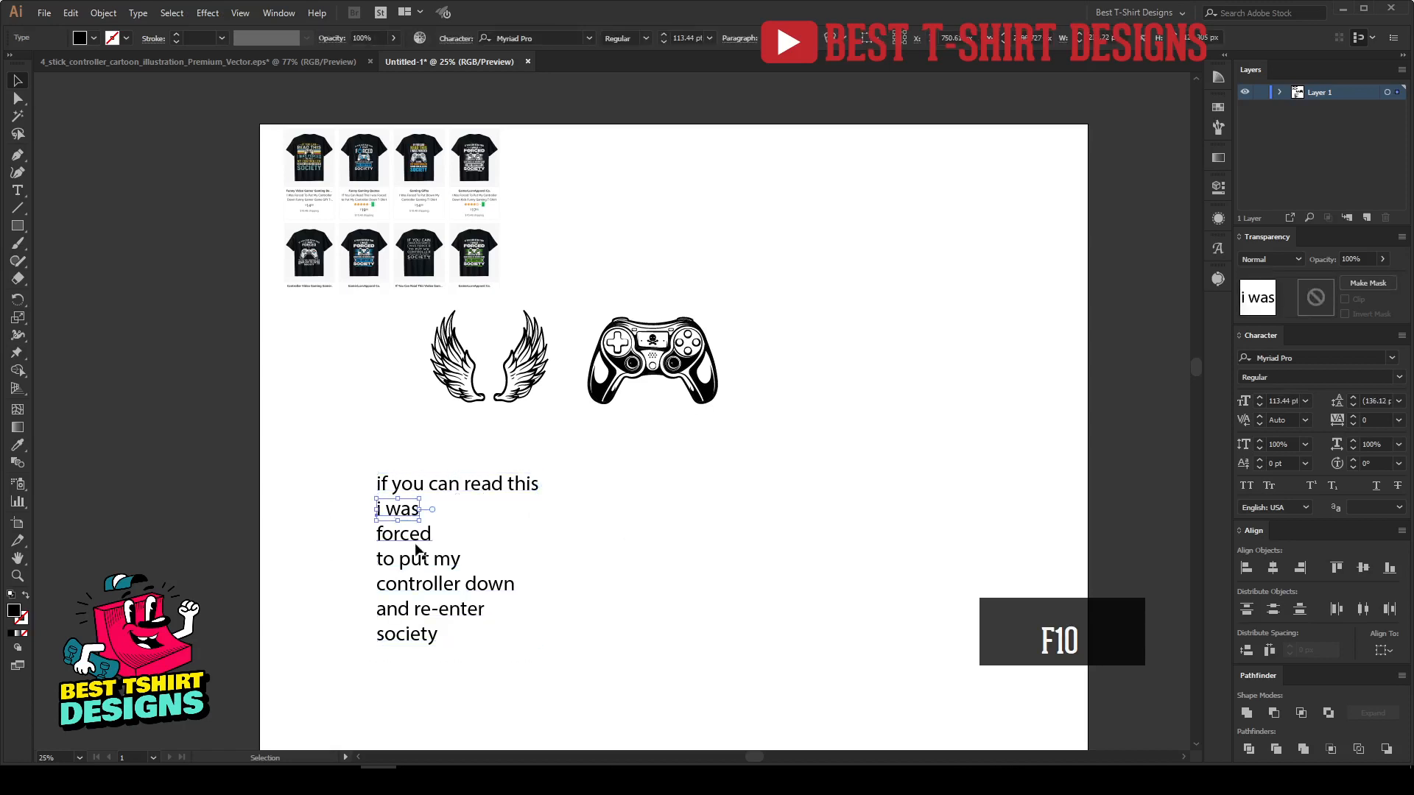
pyautogui.click(681, 526)
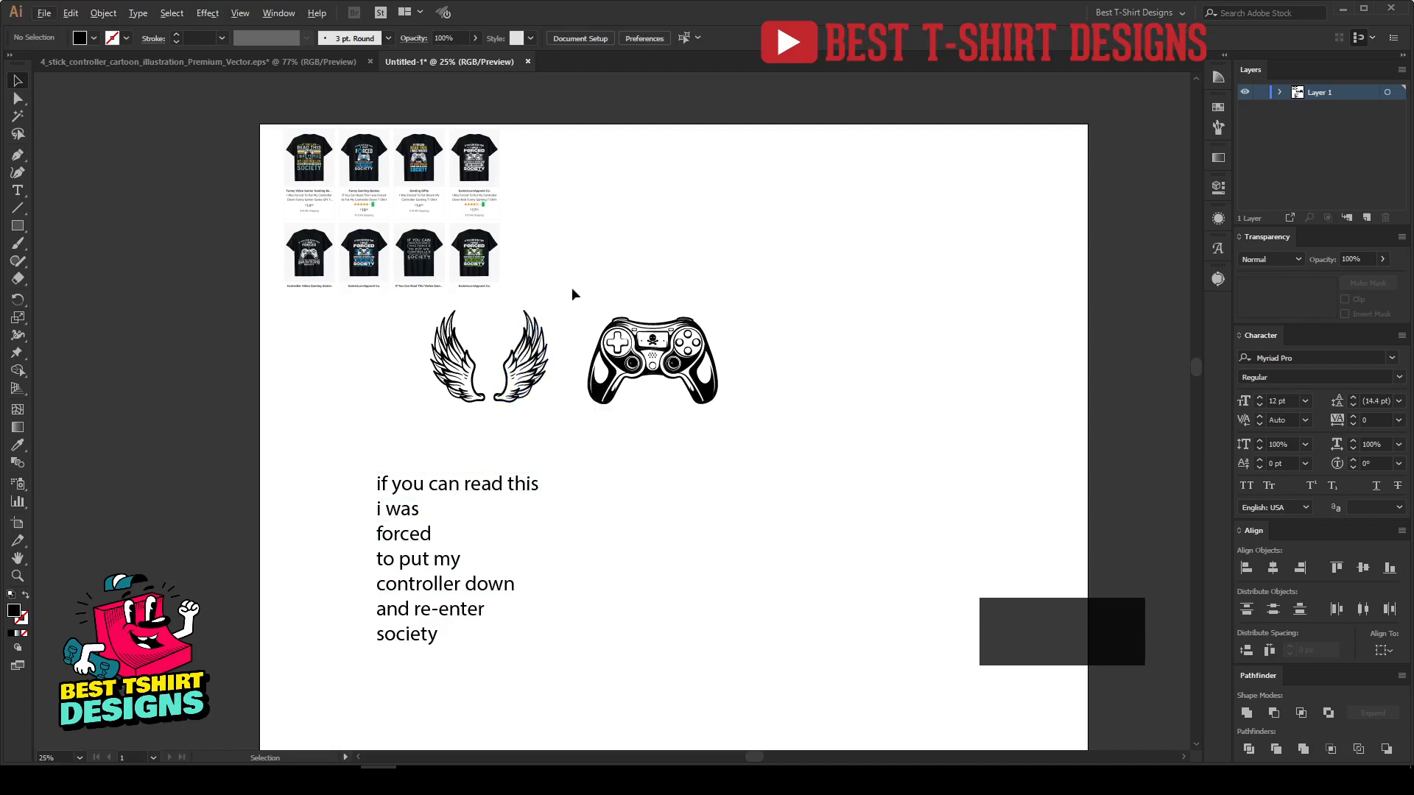
# Move the controller into the empty area right of the reference shirts and place the wings below it.
pyautogui.moveTo(630, 354); pyautogui.dragTo(712, 308)
pyautogui.click(736, 477)
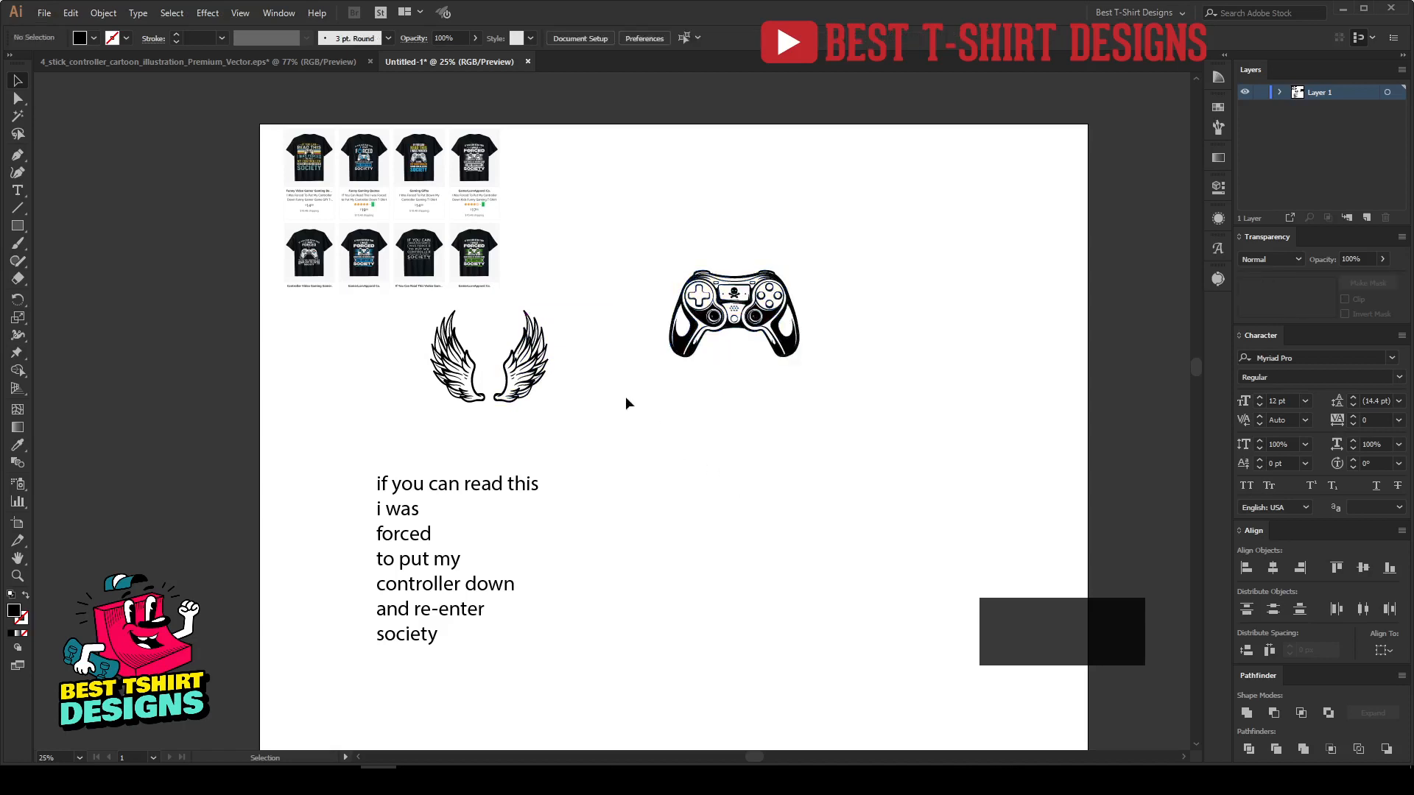
pyautogui.moveTo(552, 386); pyautogui.dragTo(811, 464)
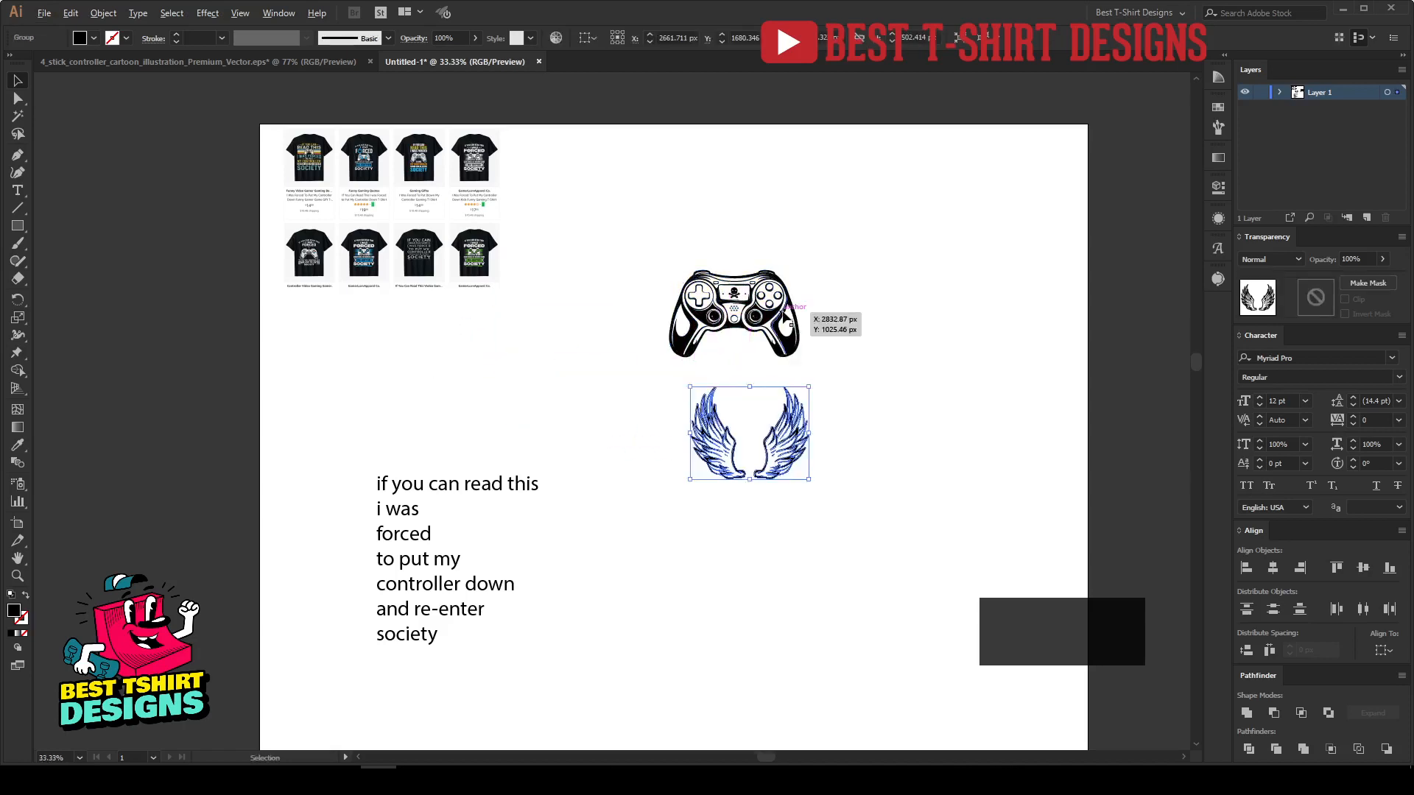
pyautogui.scroll(2, 784, 316)
pyautogui.click(710, 407)
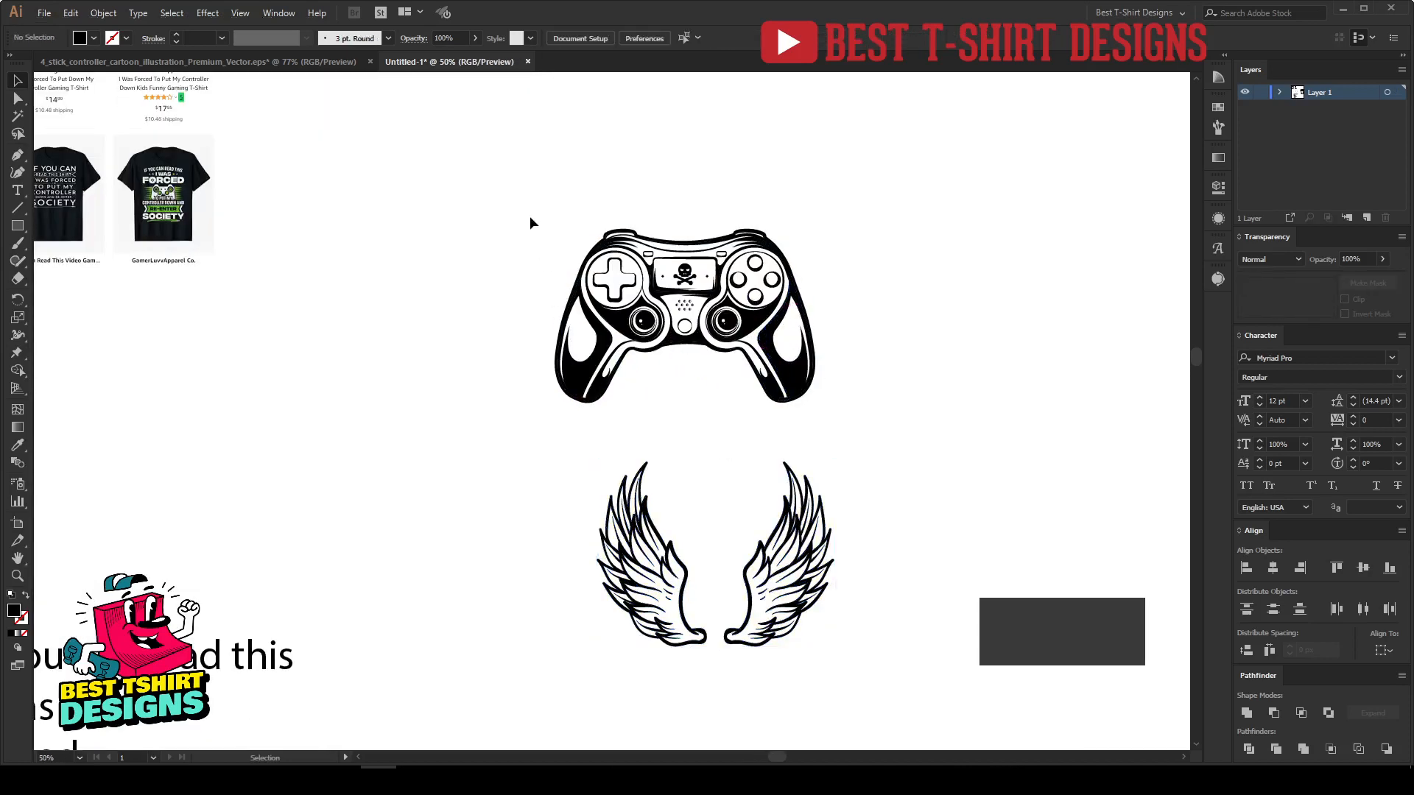
pyautogui.moveTo(530, 222); pyautogui.dragTo(978, 348)
pyautogui.click(978, 348)
# Compare the layouts of the reference T-shirts with the controller and wings artwork.
pyautogui.scroll(-2, 978, 347)
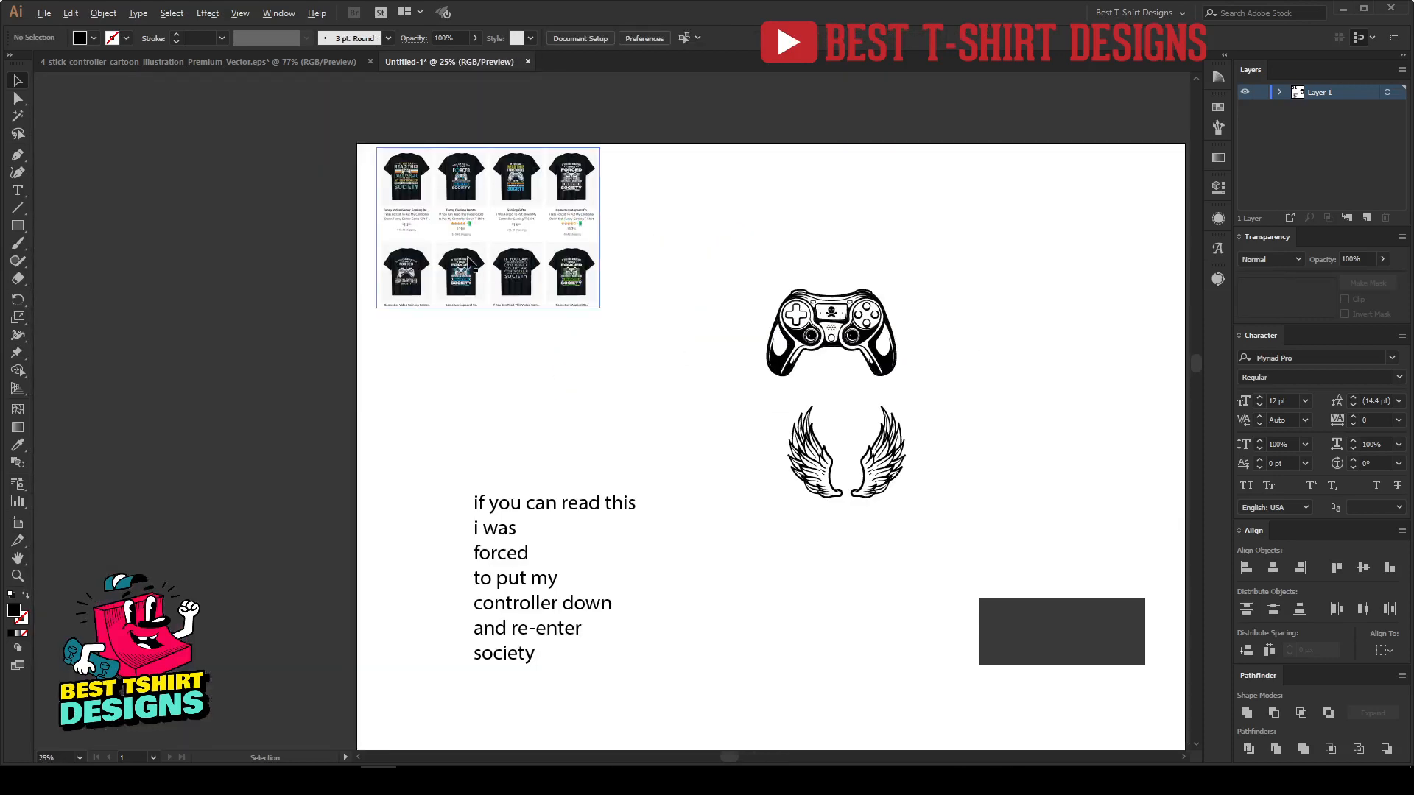
pyautogui.scroll(7, 467, 262)
pyautogui.scroll(1, 467, 262)
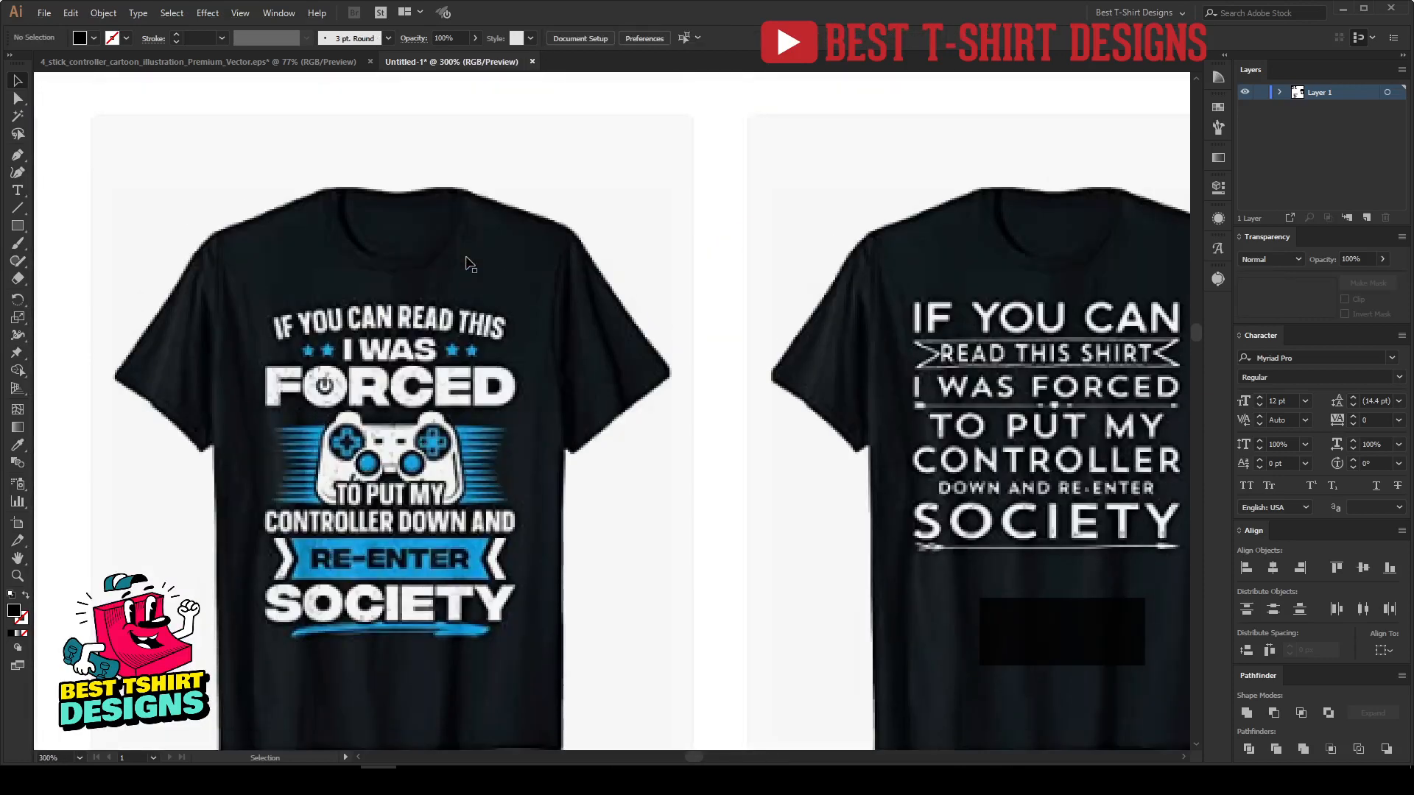
pyautogui.scroll(-2, 380, 291)
pyautogui.scroll(3, 838, 353)
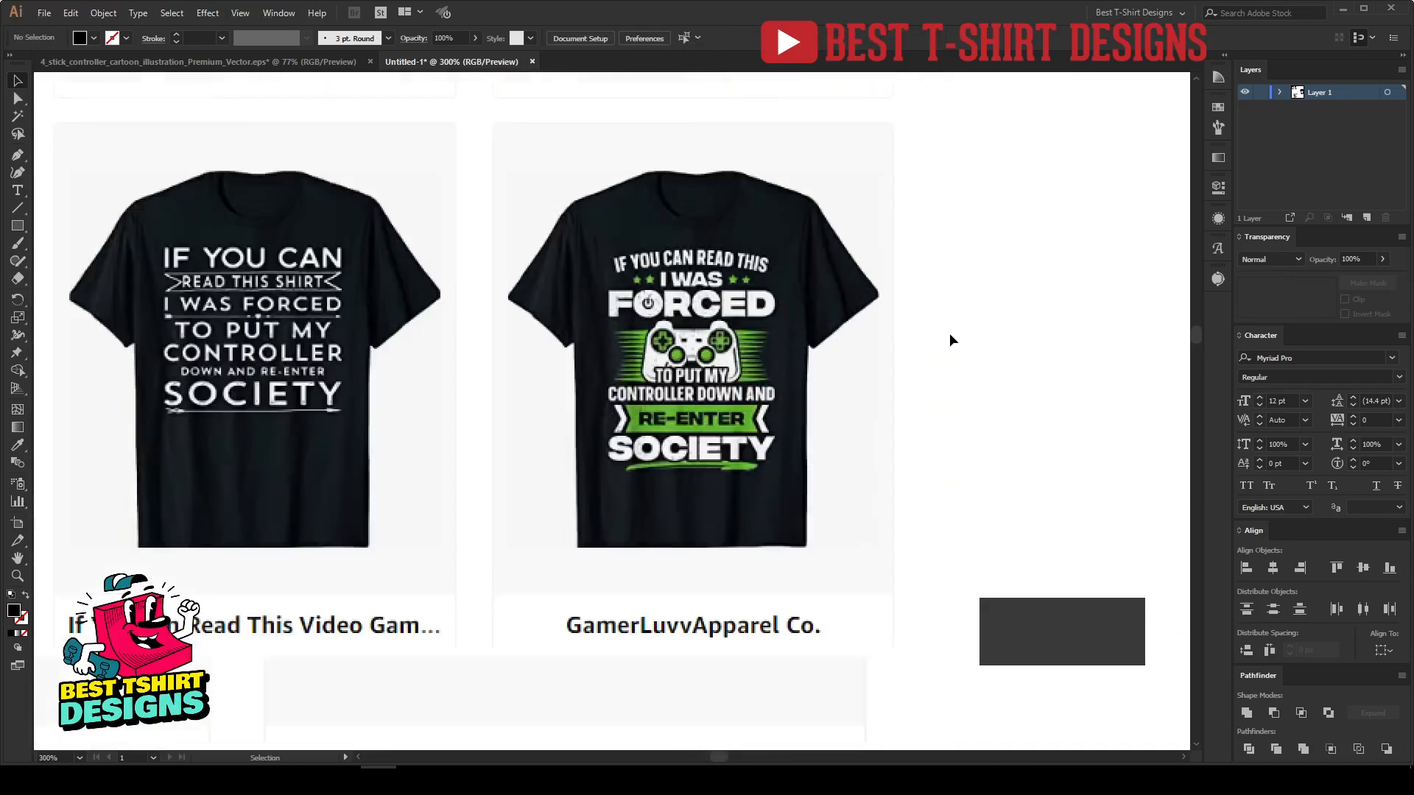
pyautogui.scroll(-3, 798, 457)
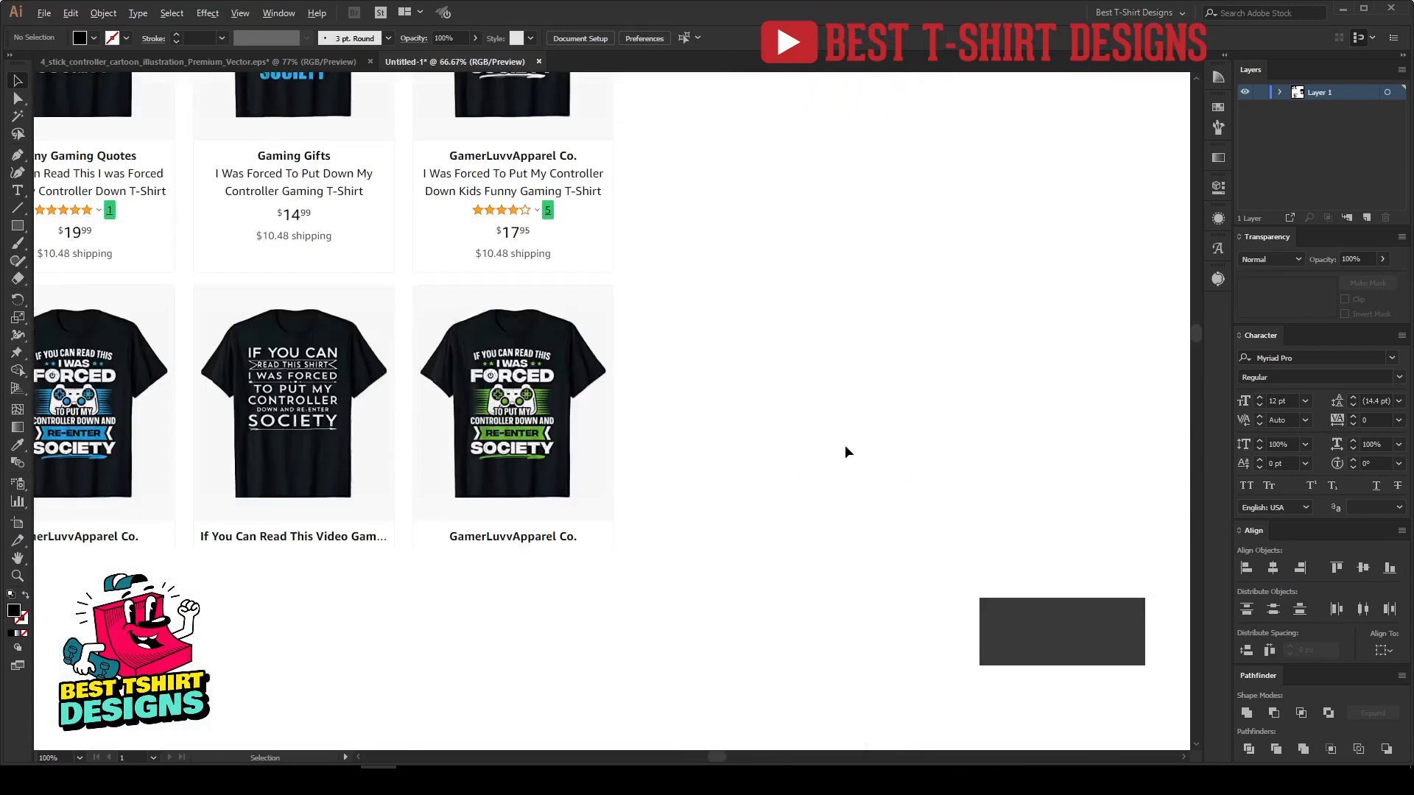
pyautogui.scroll(-1, 845, 445)
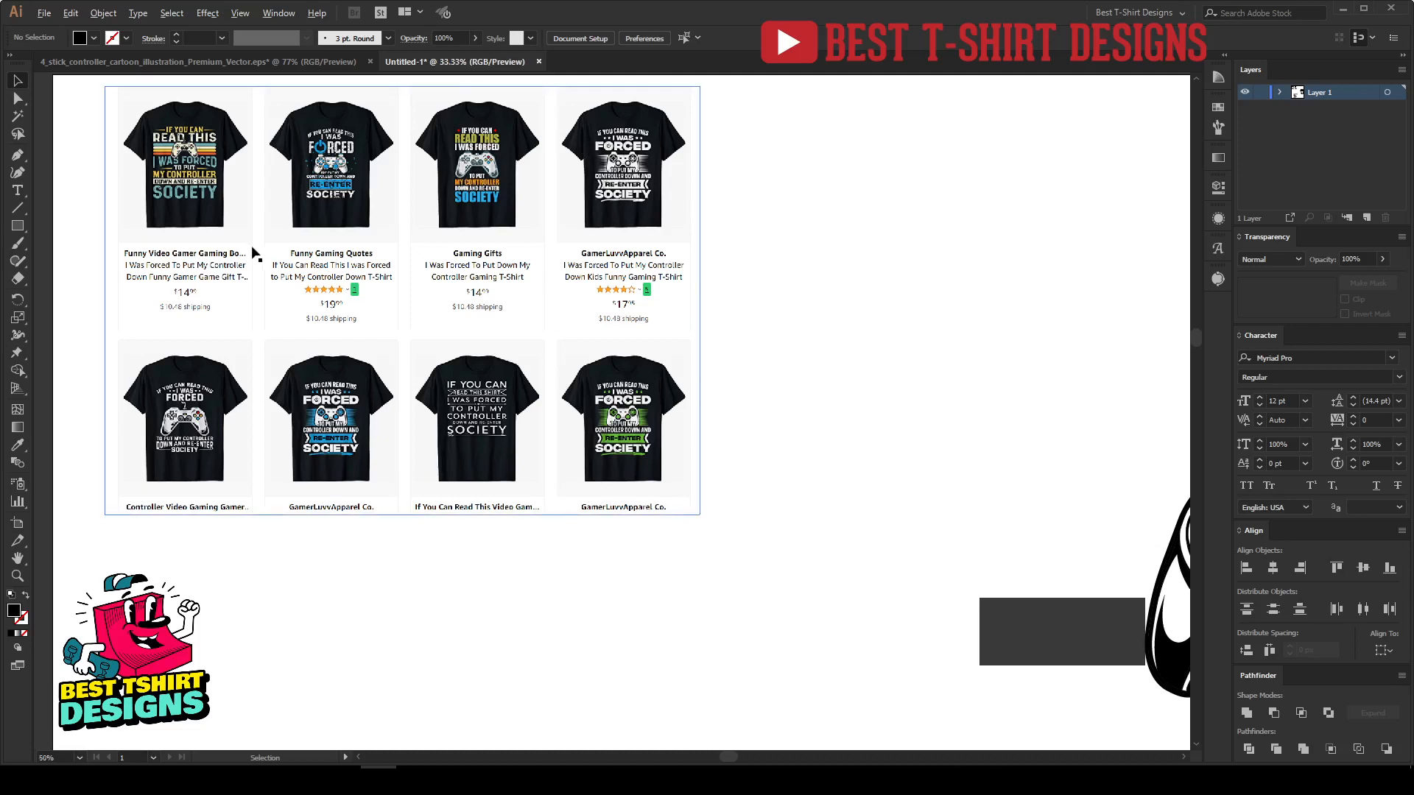
pyautogui.scroll(-3, 255, 250)
pyautogui.moveTo(449, 293); pyautogui.dragTo(414, 279)
pyautogui.scroll(1, 648, 564)
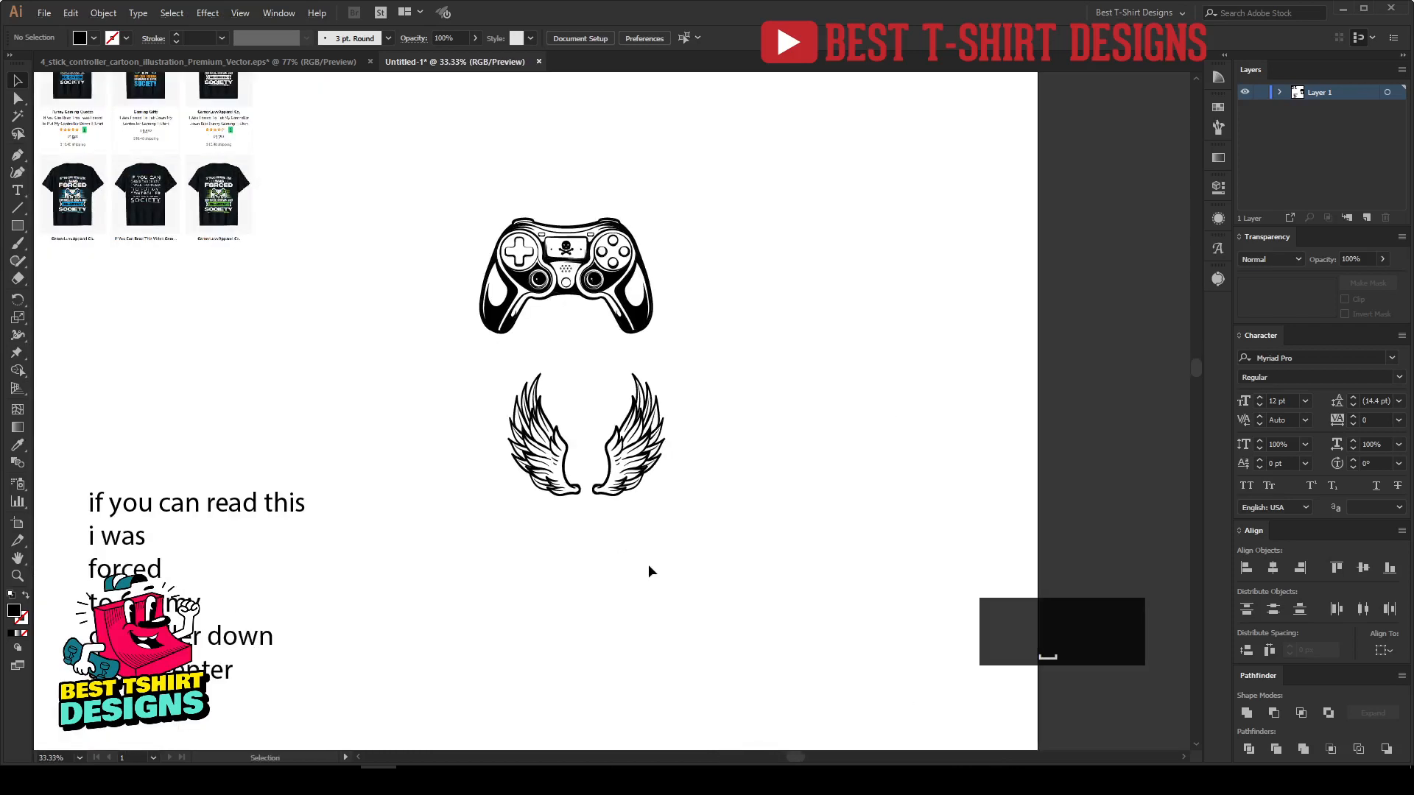
pyautogui.scroll(2, 648, 564)
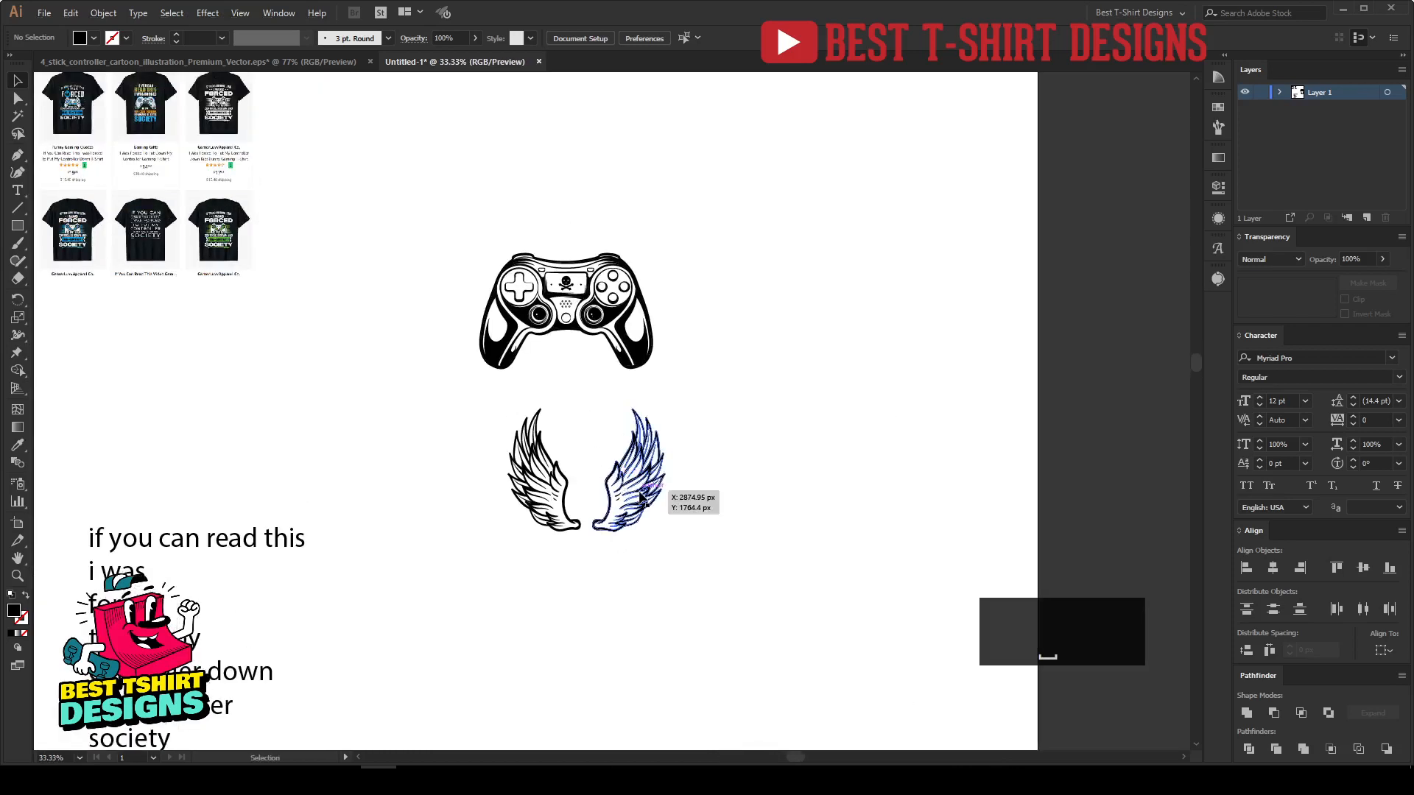
pyautogui.scroll(2, 571, 426)
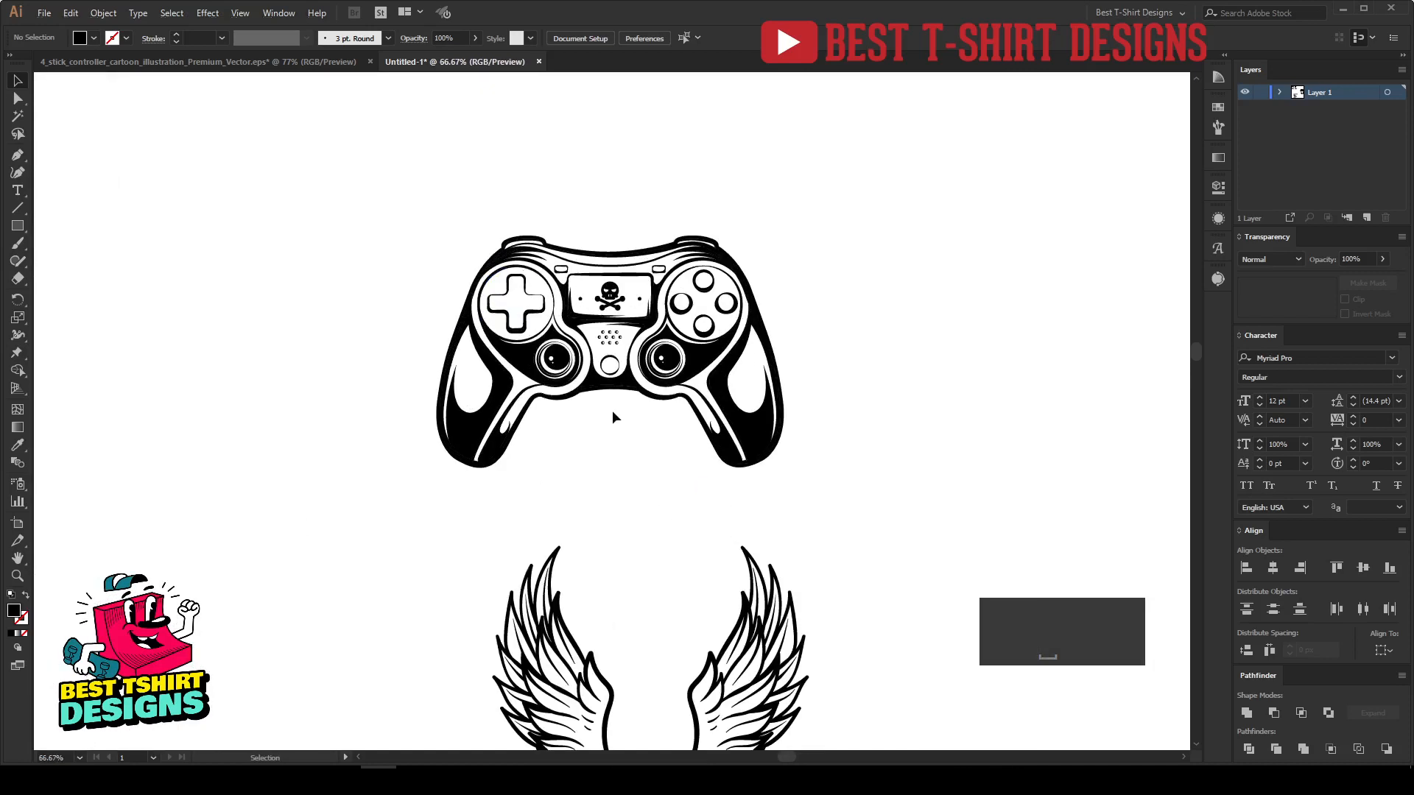
pyautogui.scroll(-2, 615, 418)
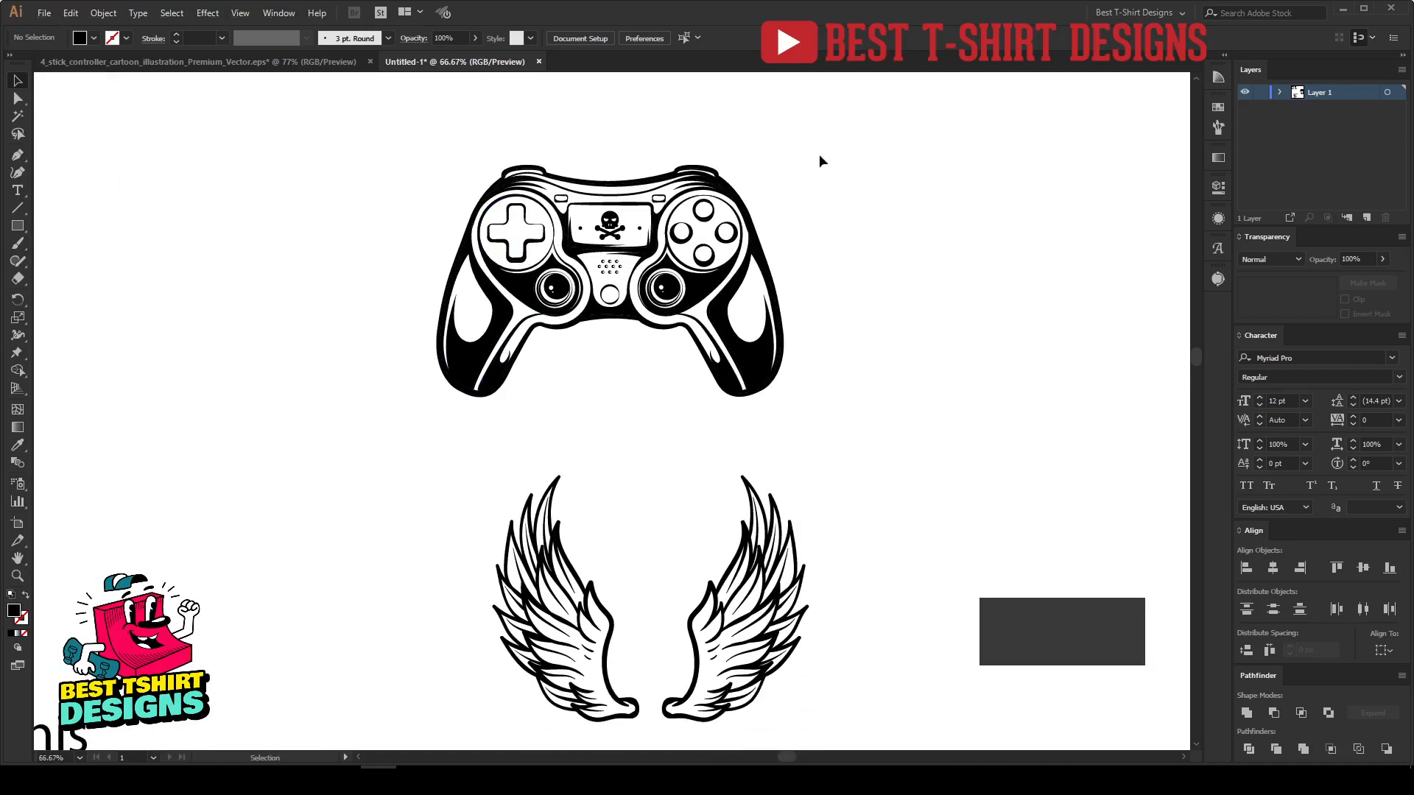
pyautogui.scroll(2, 615, 448)
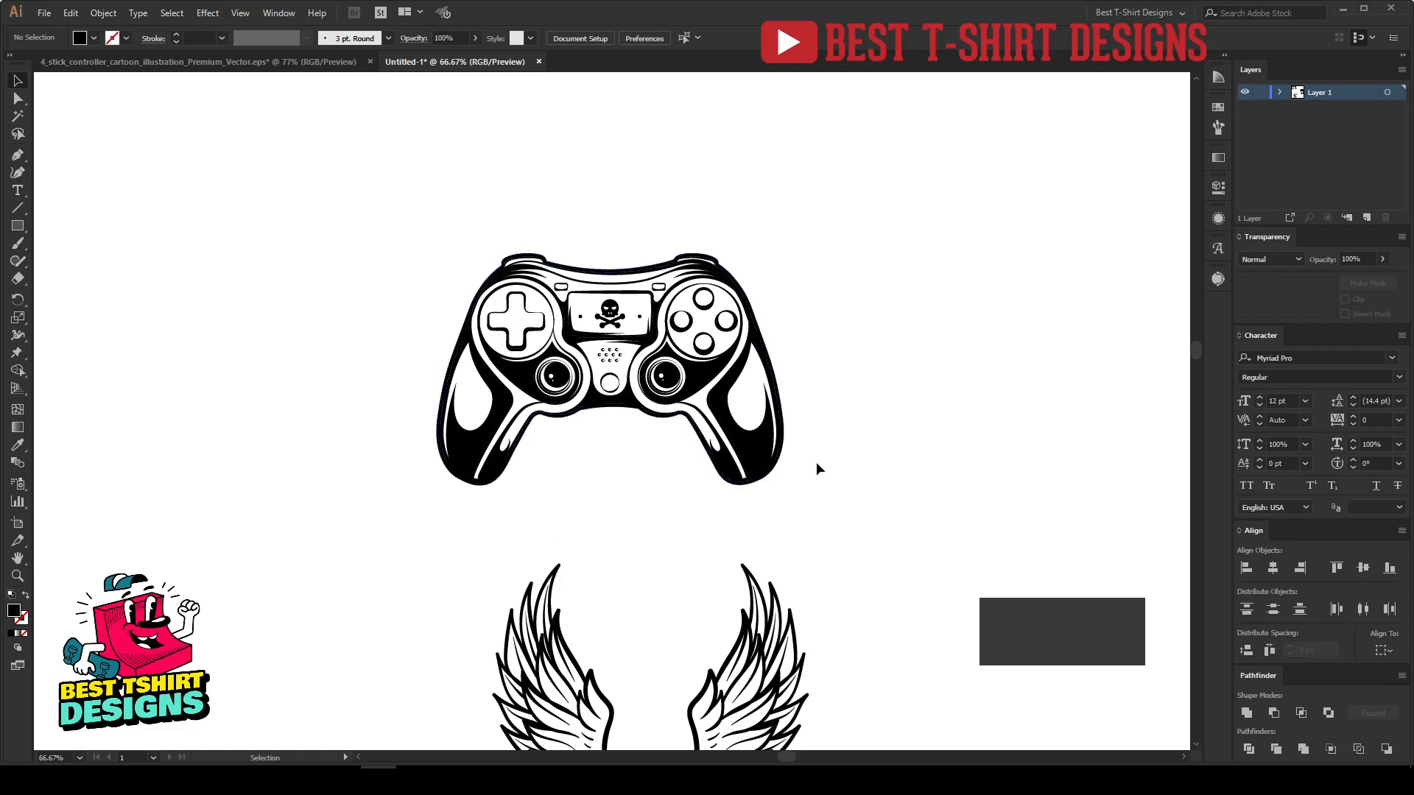
pyautogui.scroll(-2, 586, 230)
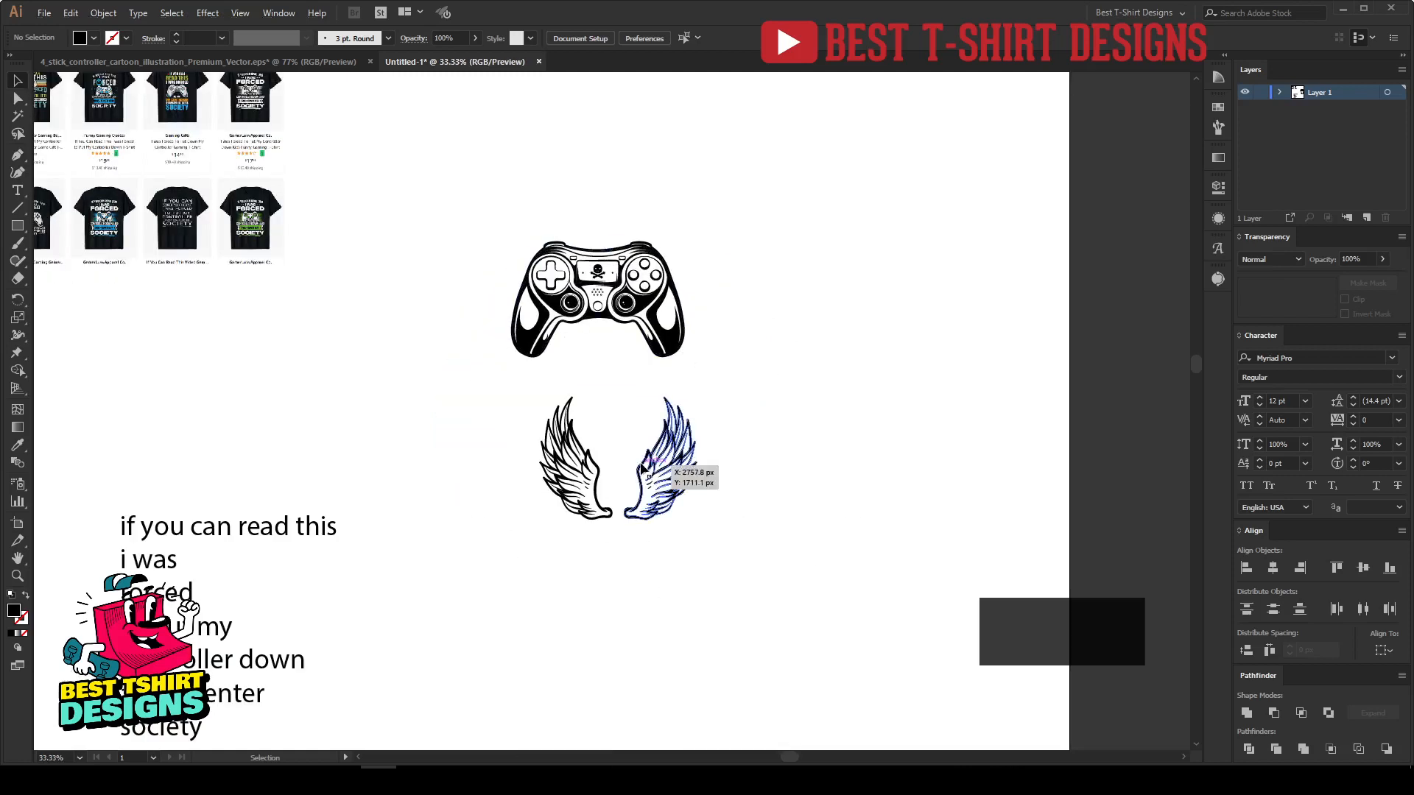
# Isolate the wings group, delete the right-hand wing, and leave the group.
pyautogui.click(664, 479)
pyautogui.doubleClick(664, 480)
pyautogui.scroll(2, 634, 530)
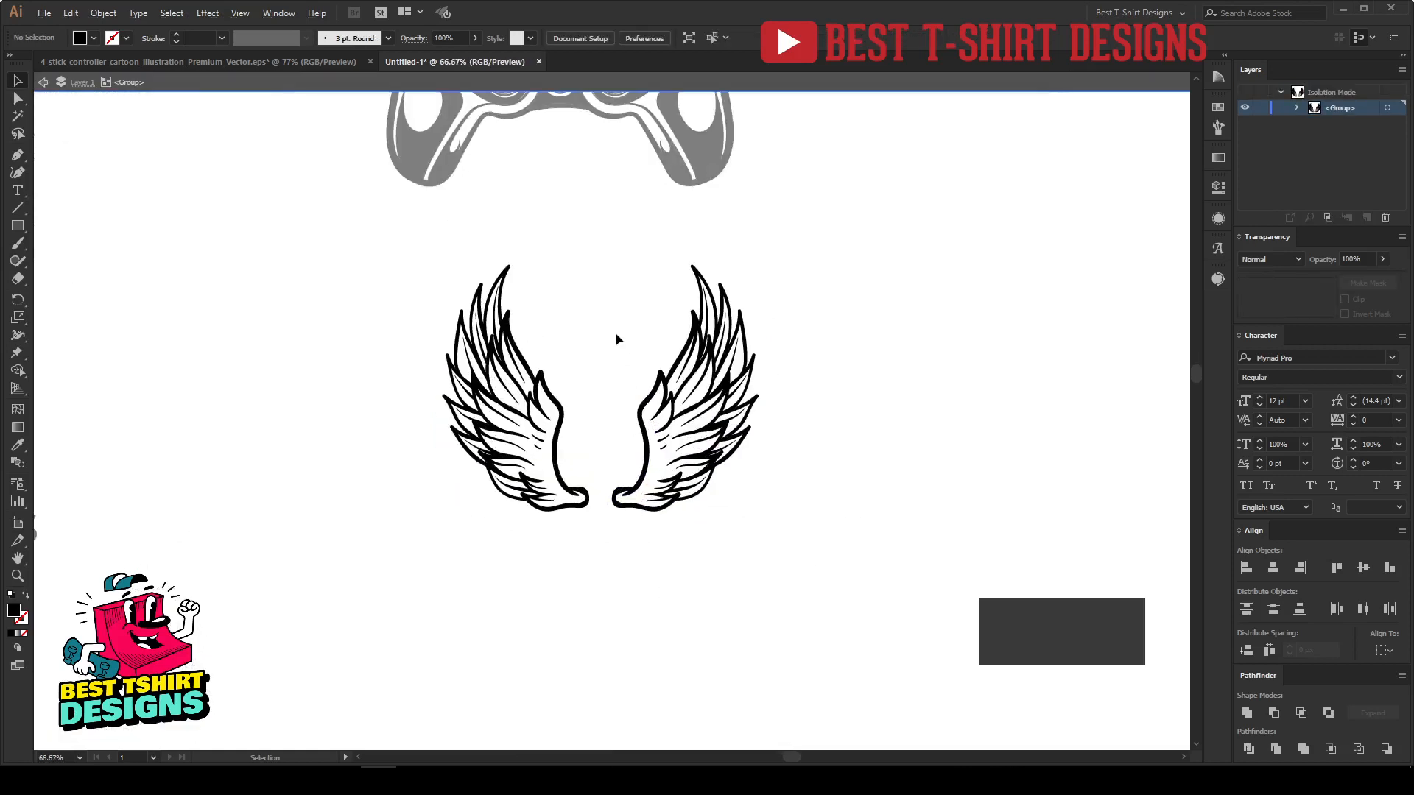
pyautogui.moveTo(616, 335); pyautogui.dragTo(855, 631)
pyautogui.press('Delete')
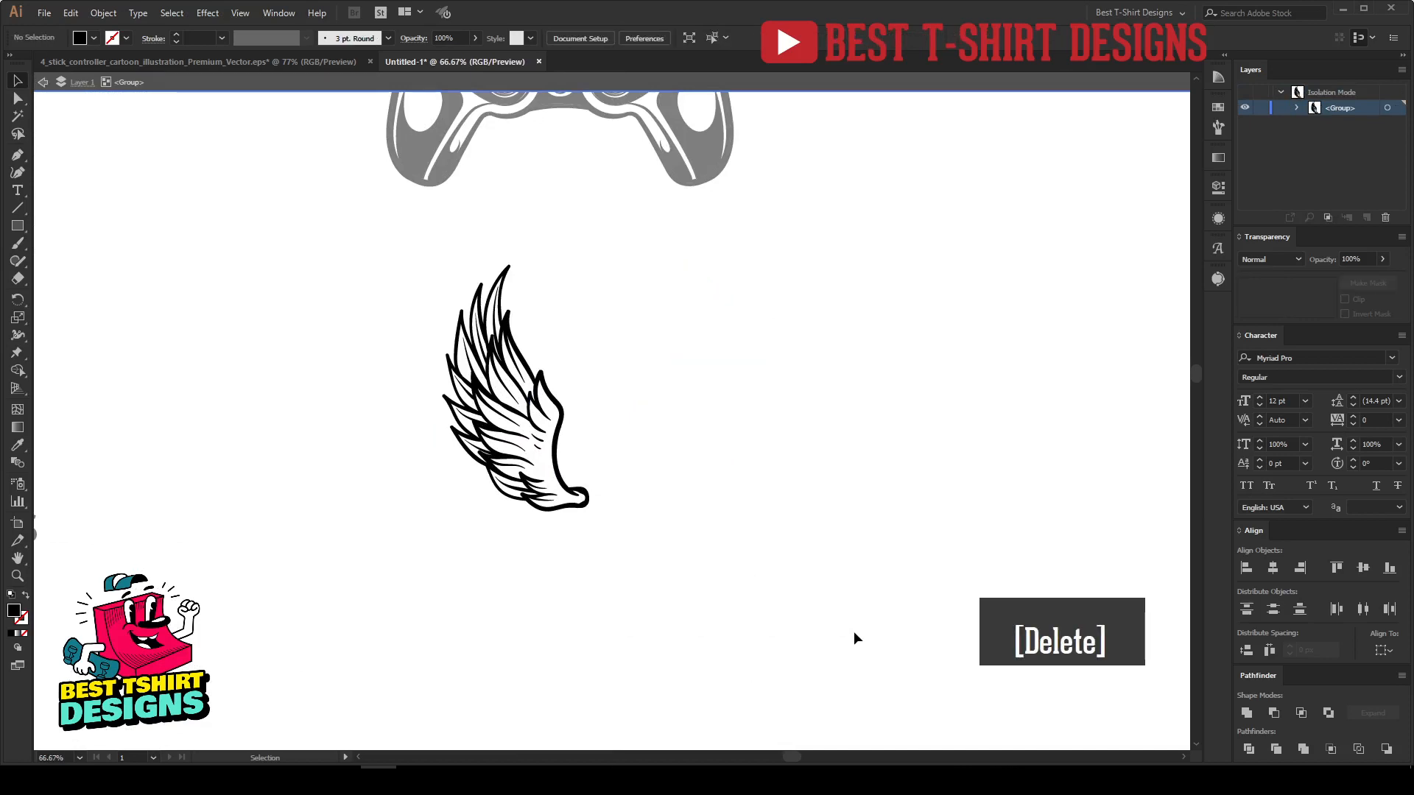
pyautogui.doubleClick(820, 634)
pyautogui.scroll(3, 720, 648)
pyautogui.scroll(-1, 720, 648)
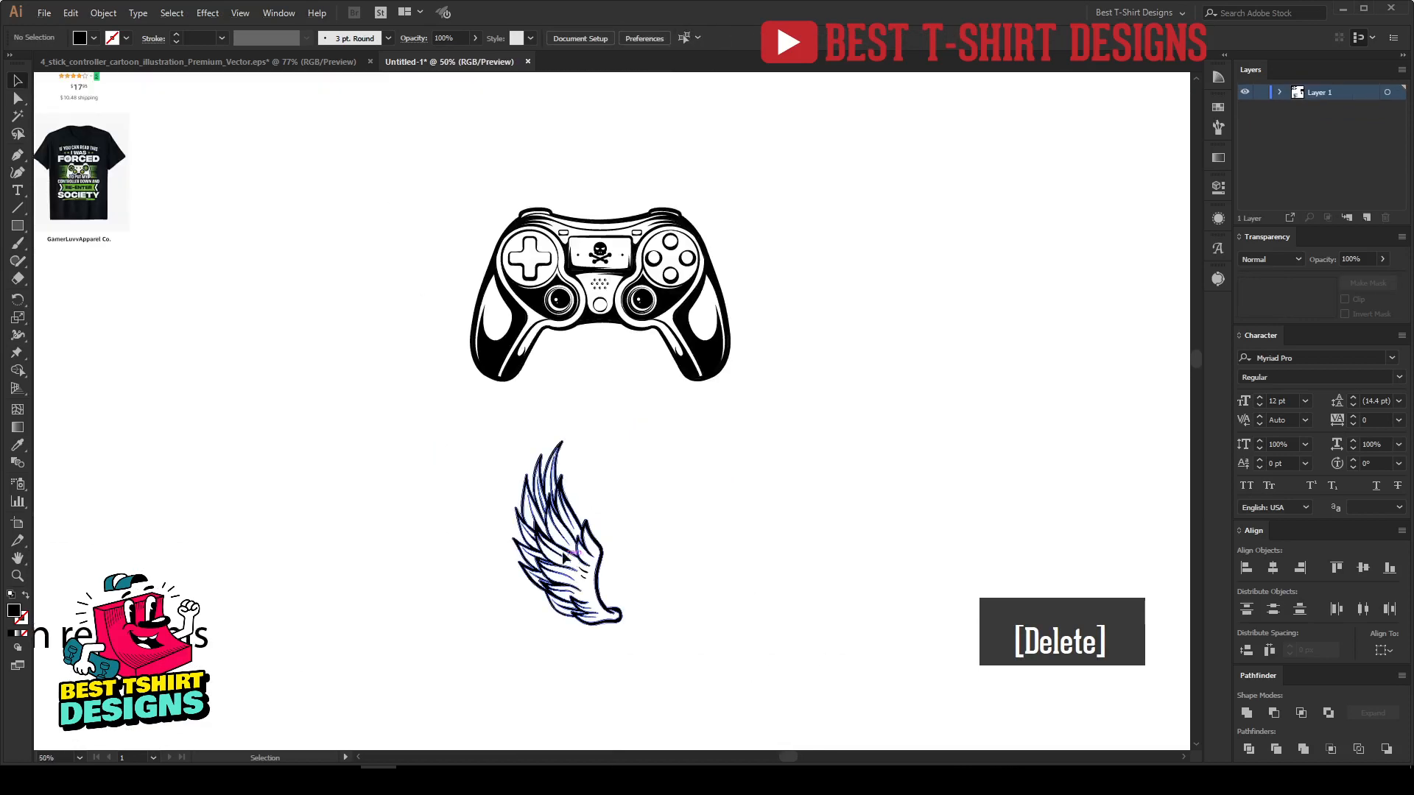
# Place the remaining wing against the controller's left grip, enlarging it and rotating it slightly clockwise.
pyautogui.moveTo(564, 557); pyautogui.dragTo(435, 295)
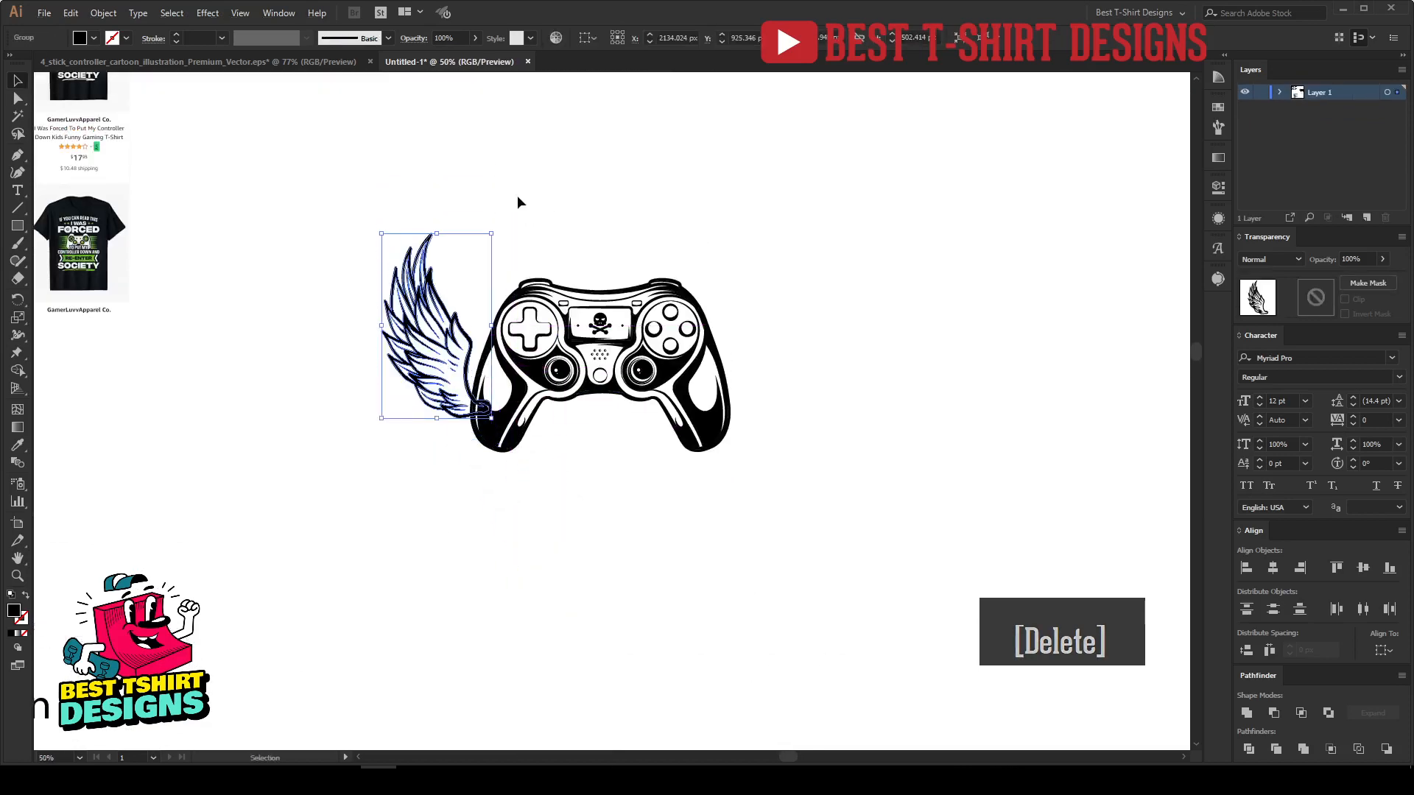
pyautogui.scroll(1, 517, 196)
pyautogui.moveTo(492, 344); pyautogui.dragTo(500, 390)
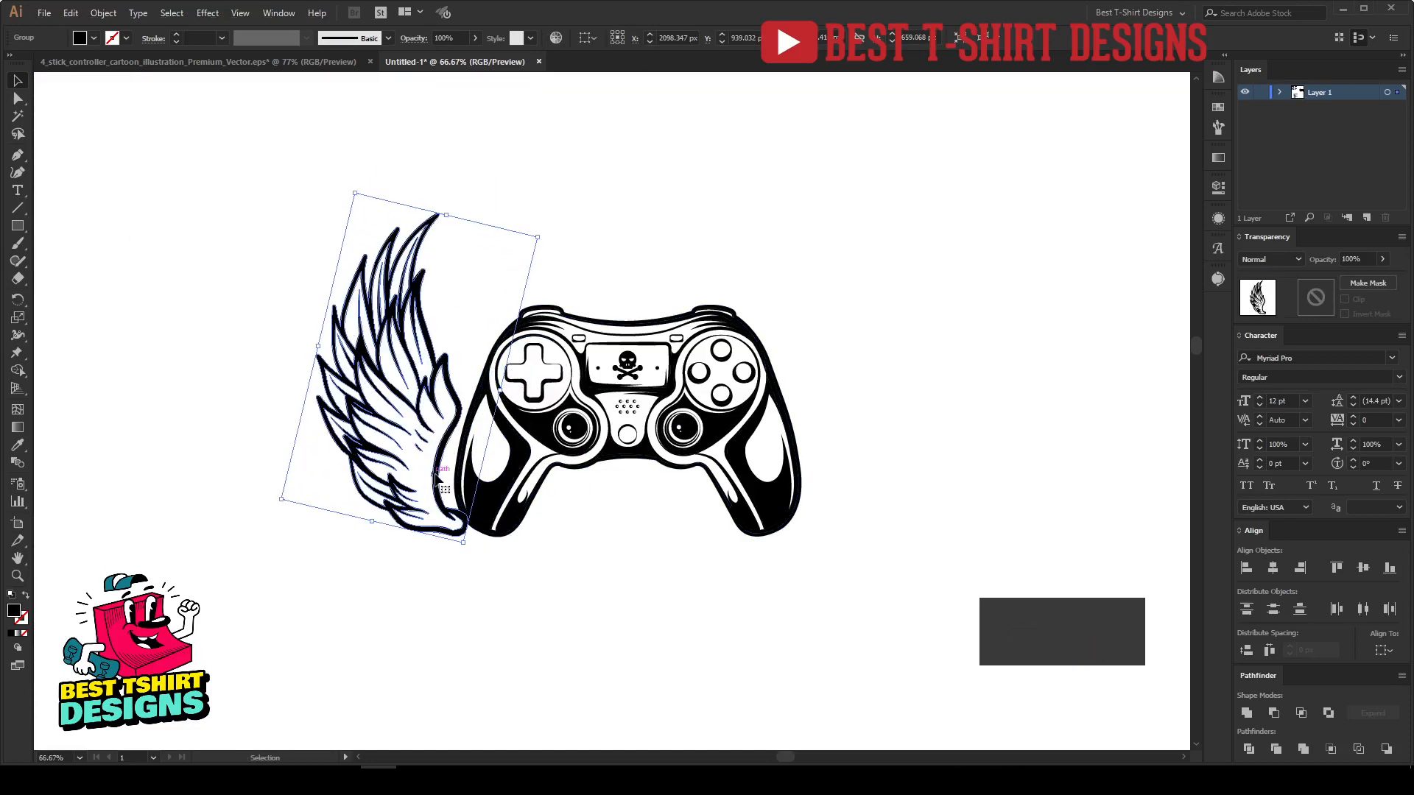
pyautogui.moveTo(440, 475); pyautogui.dragTo(467, 461)
pyautogui.click(710, 547)
pyautogui.press('space')
pyautogui.moveTo(702, 546); pyautogui.dragTo(629, 539)
# Duplicate the wing, mirror the copy horizontally, and shift it sideways to meet the controller's right grip.
pyautogui.moveTo(361, 414); pyautogui.dragTo(705, 411)
pyautogui.hotkey('ctrl', 'r')
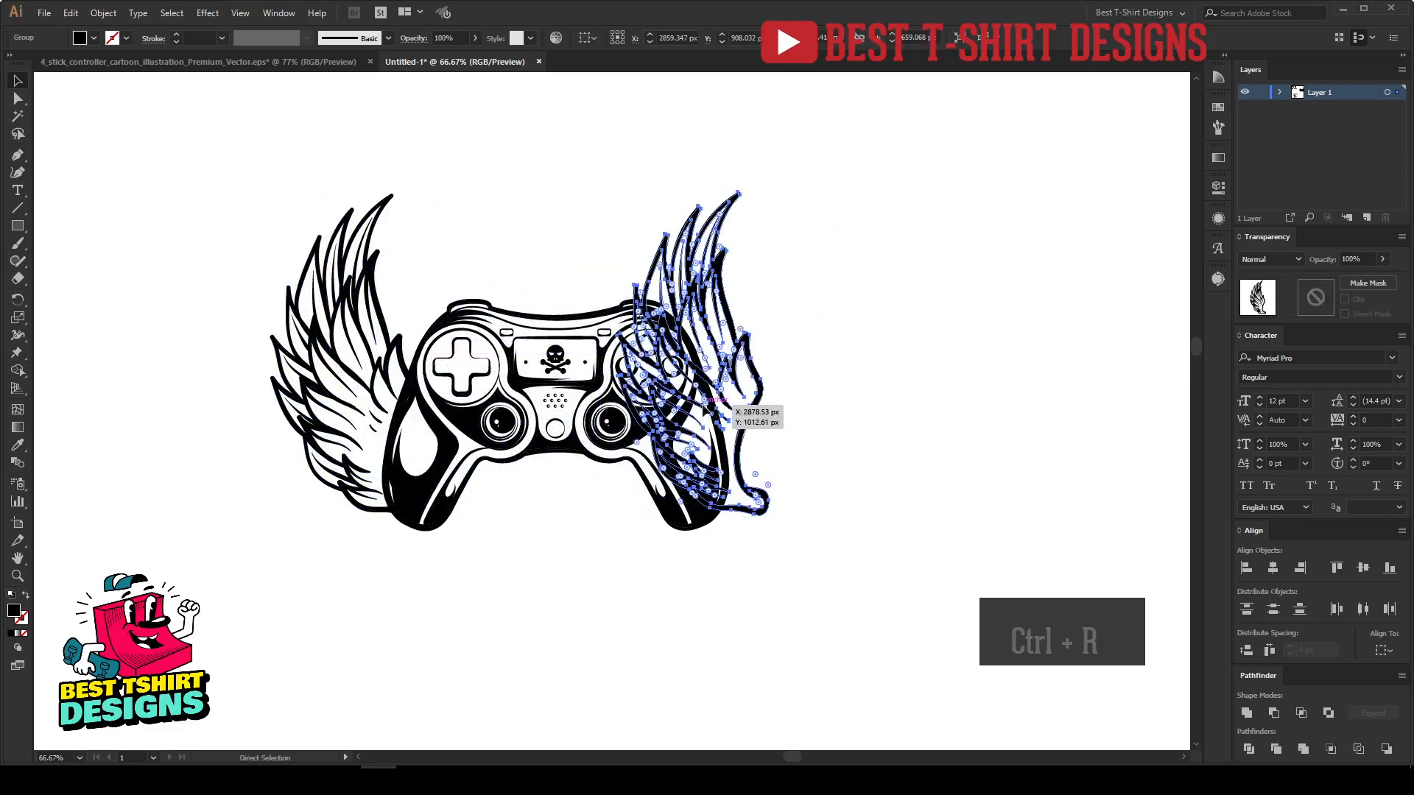
pyautogui.click(619, 447)
pyautogui.click(722, 483)
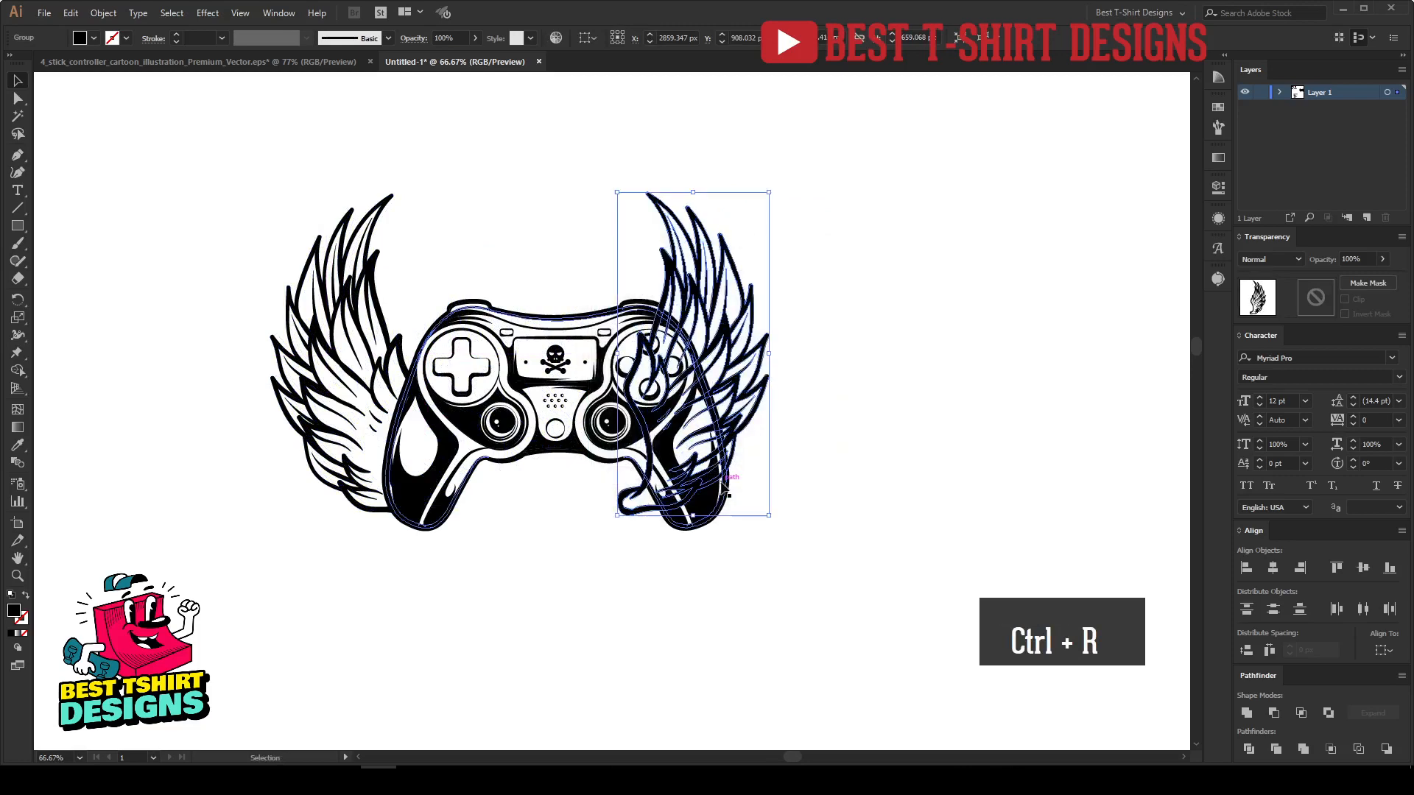
pyautogui.hotkey('shift', 'Right')
pyautogui.hotkey('shift', 'Right')
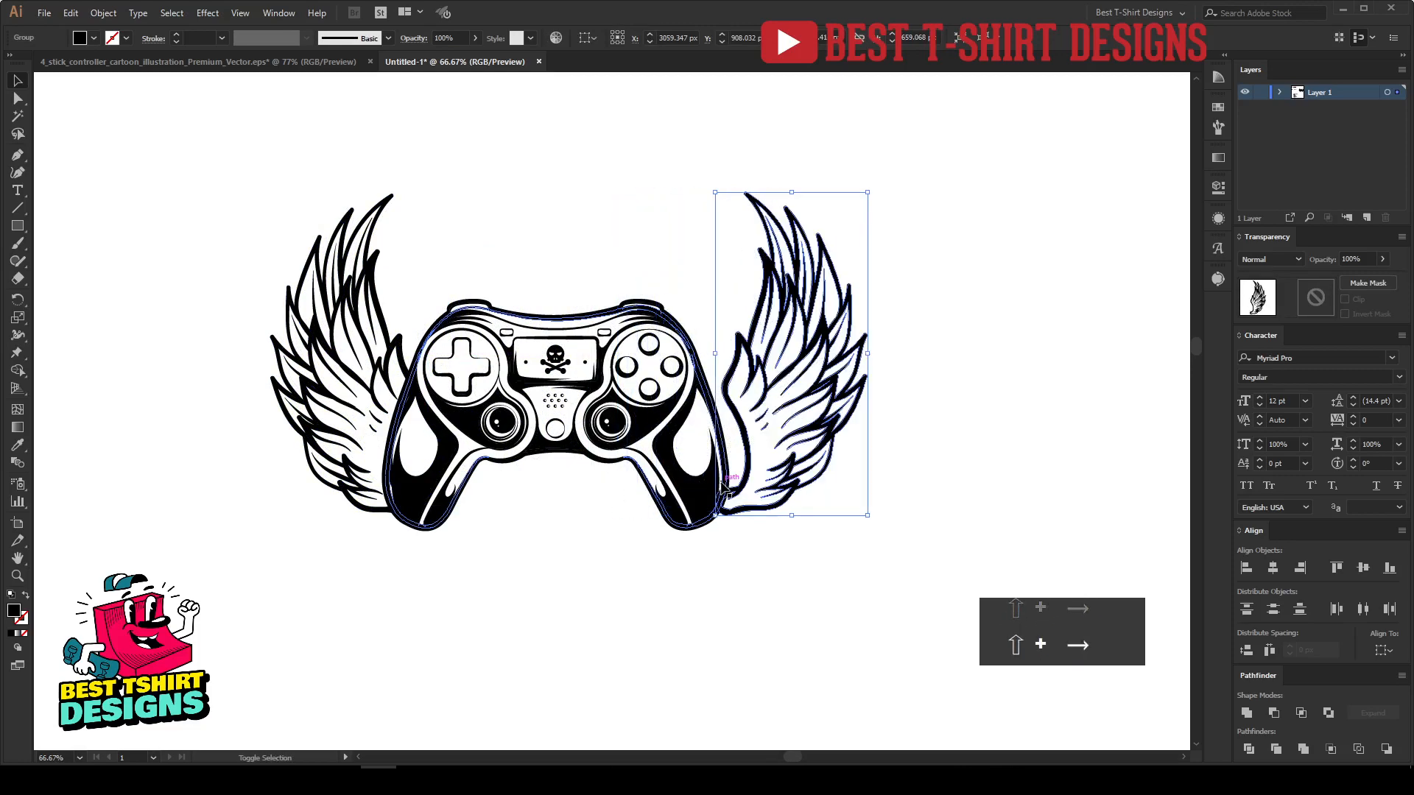
pyautogui.hotkey('shift', 'Left')
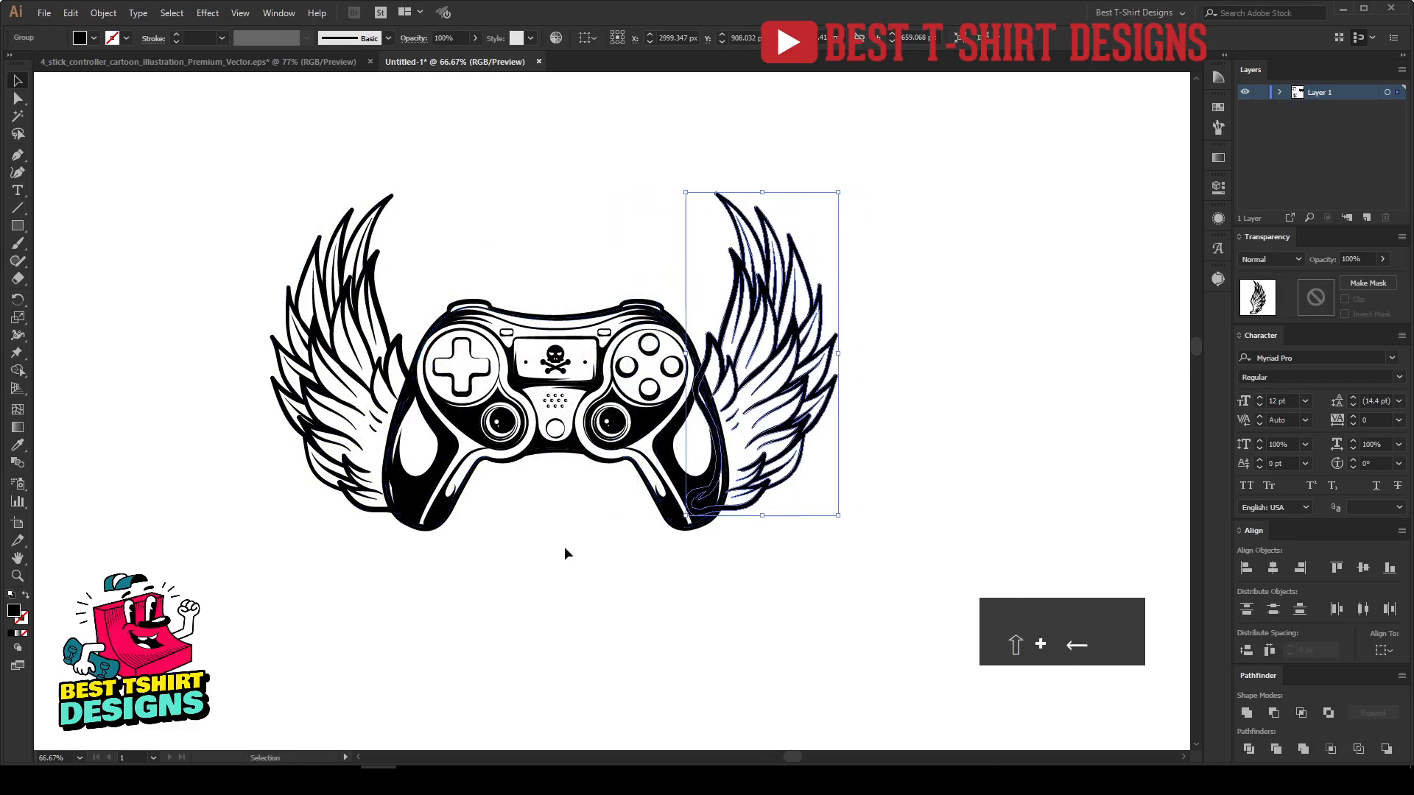
# Align the two wings to each other by their vertical centres and group them.
pyautogui.click(617, 530)
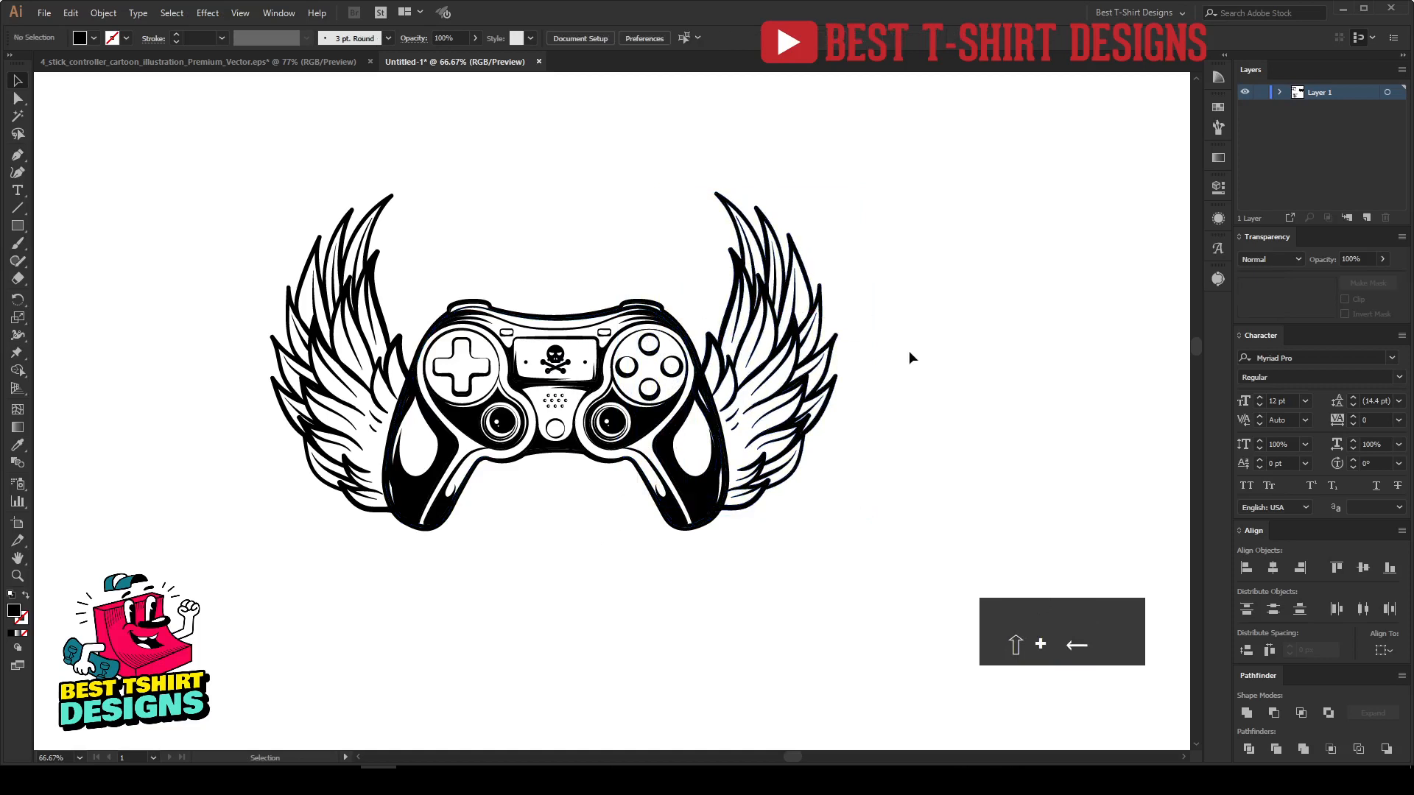
pyautogui.click(779, 330)
pyautogui.keyDown('shift'); pyautogui.click(377, 302); pyautogui.keyUp('shift')
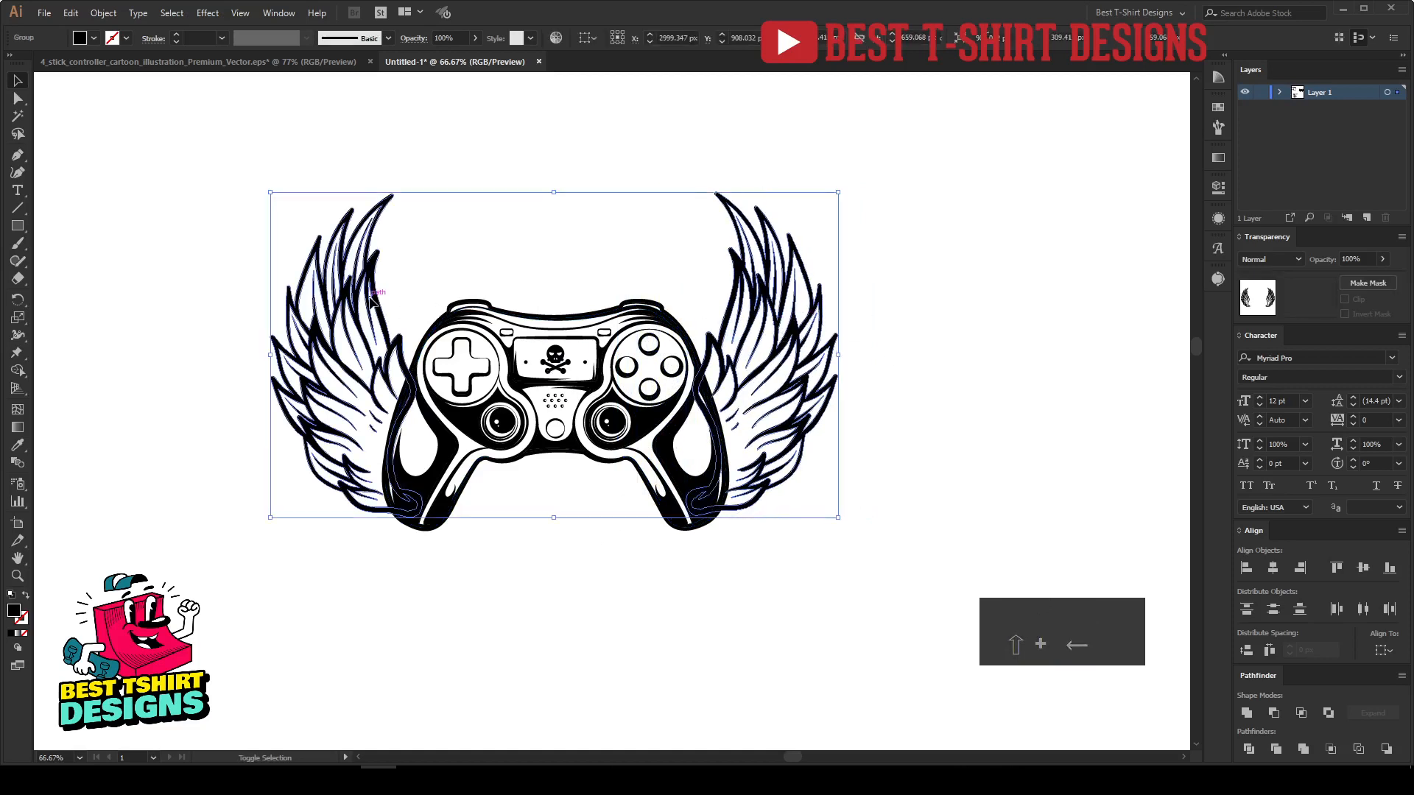
pyautogui.click(690, 40)
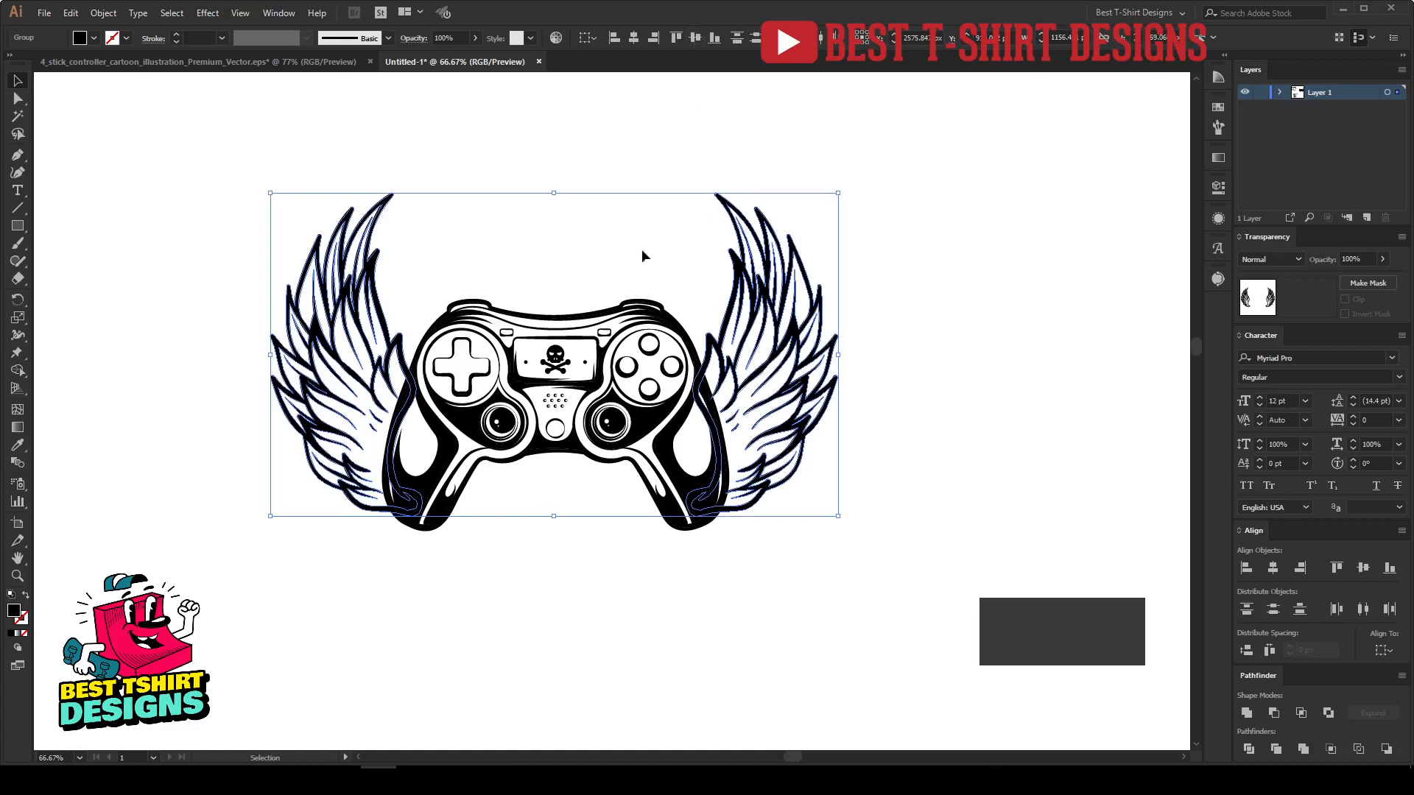
pyautogui.hotkey('ctrl', 'g')
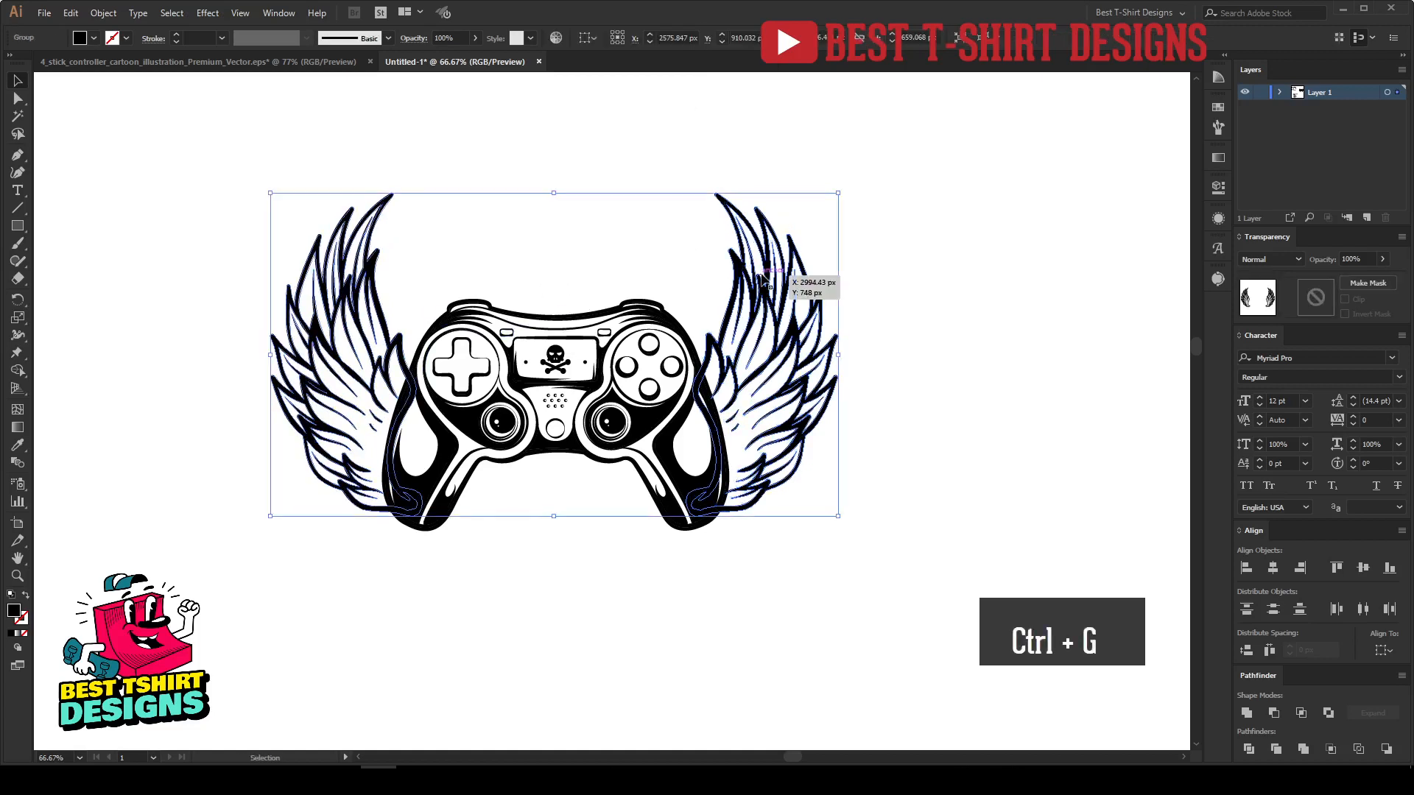
# Centre the controller and the wings group horizontally on each other.
pyautogui.click(683, 313)
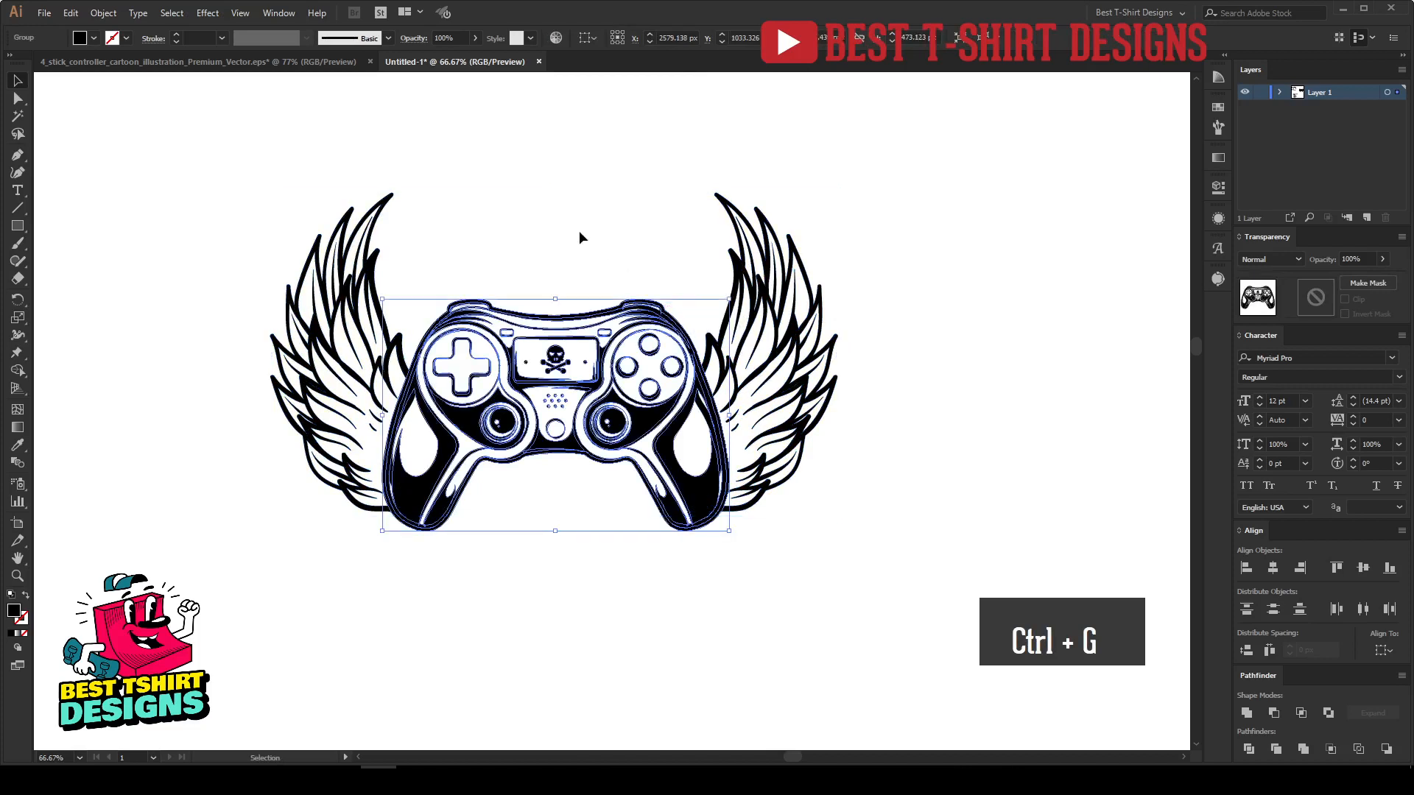
pyautogui.moveTo(189, 193); pyautogui.dragTo(906, 588)
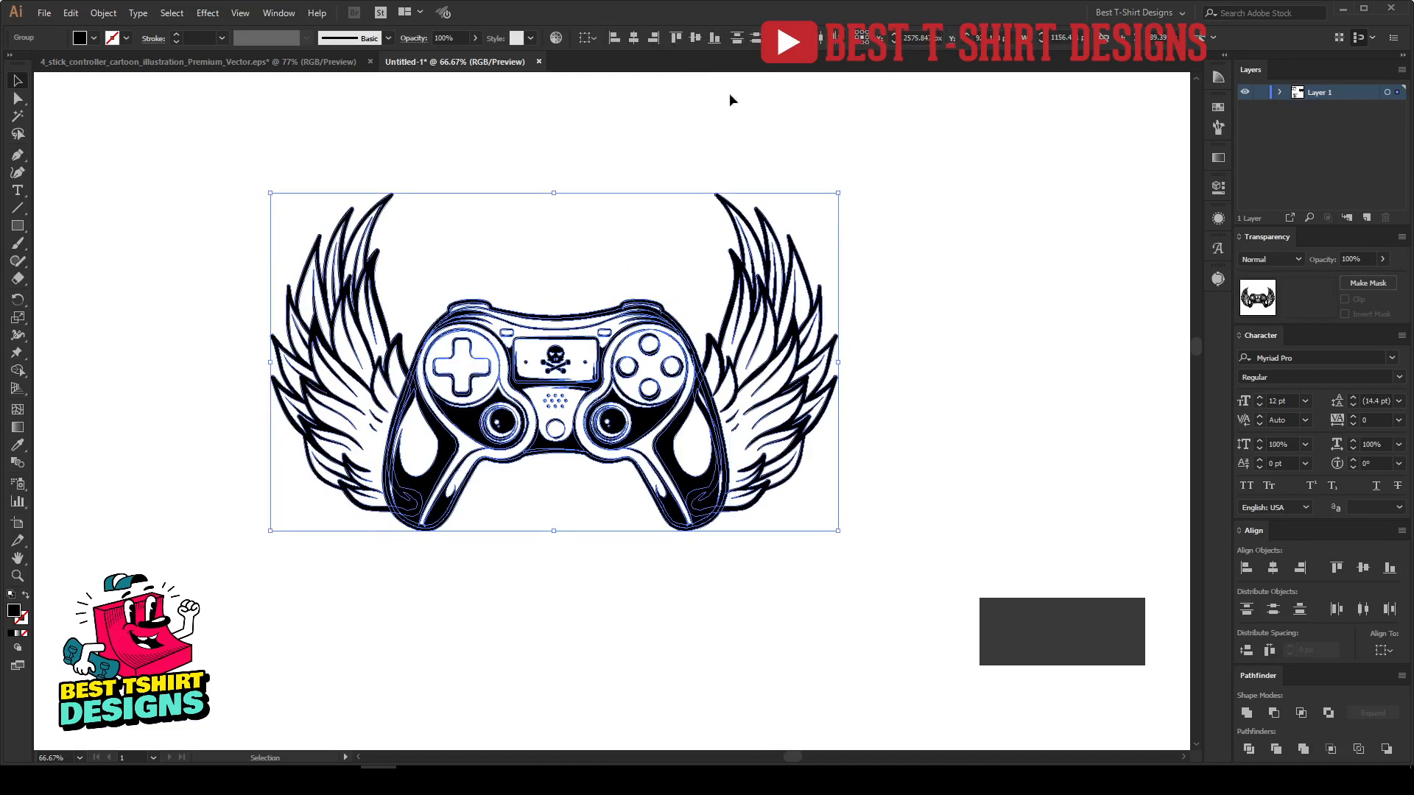
pyautogui.click(634, 37)
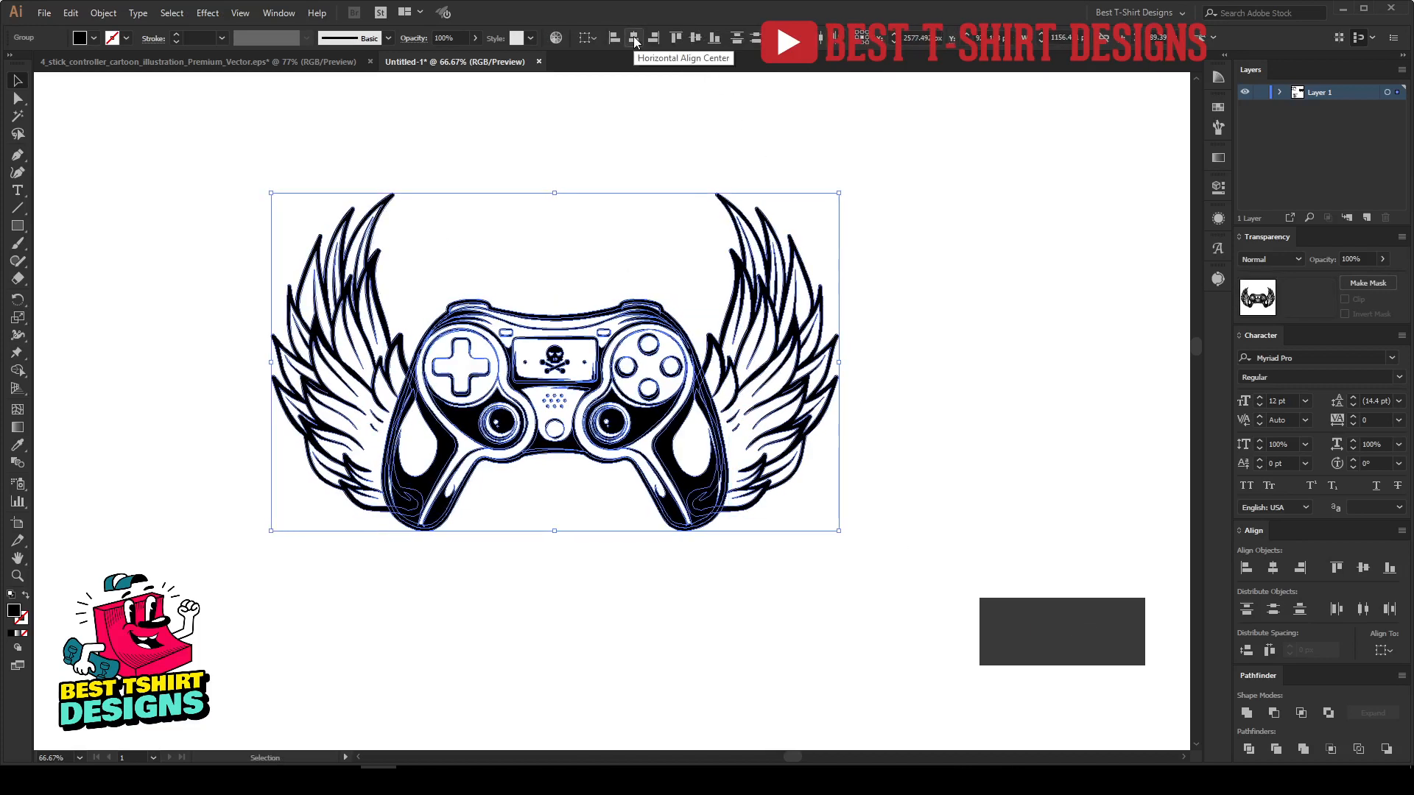
pyautogui.click(554, 249)
# Add an opacity mask to the wings group, turn off its clipping, and enter mask editing with black as the fill.
pyautogui.scroll(1, 490, 442)
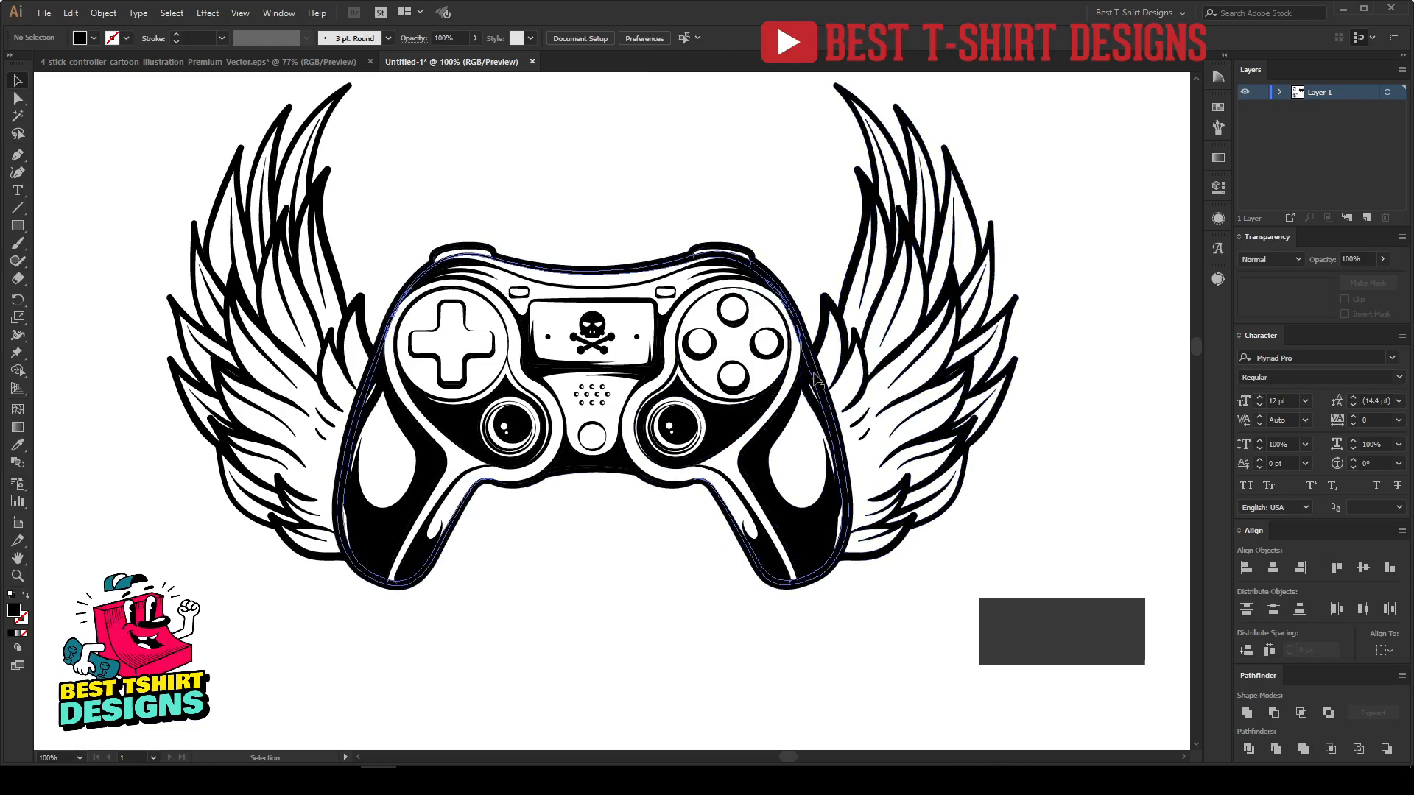
pyautogui.scroll(4, 815, 383)
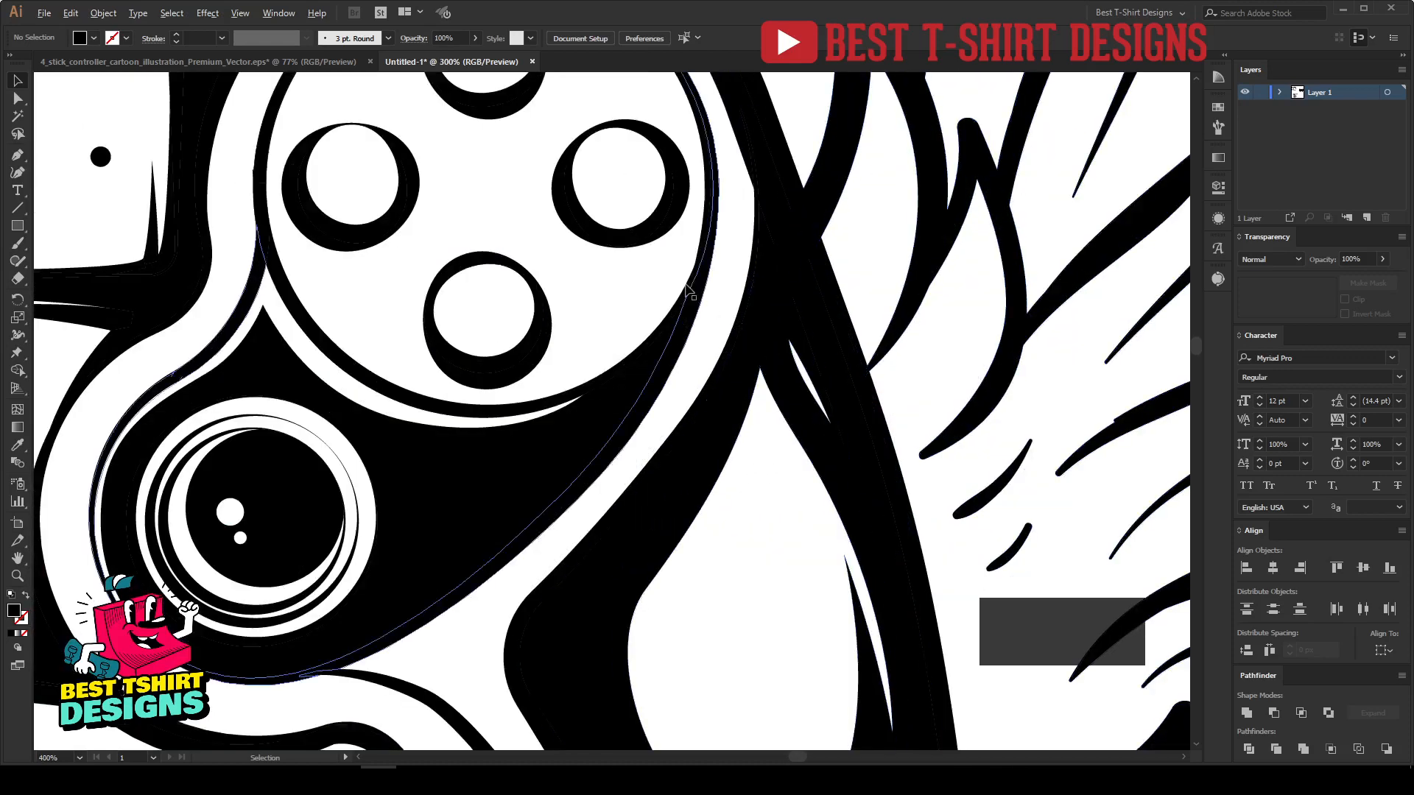
pyautogui.scroll(-4, 688, 291)
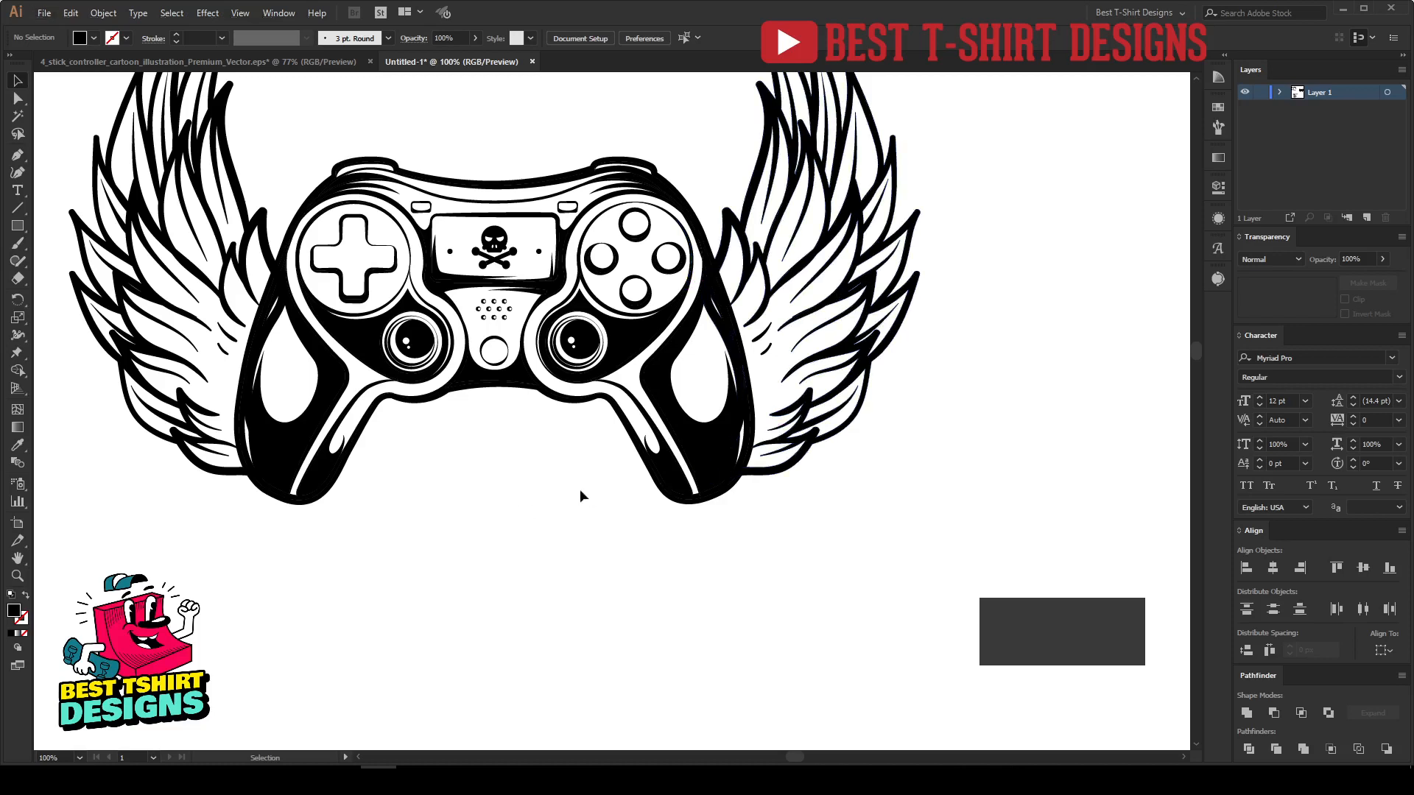
pyautogui.scroll(2, 790, 388)
pyautogui.click(790, 343)
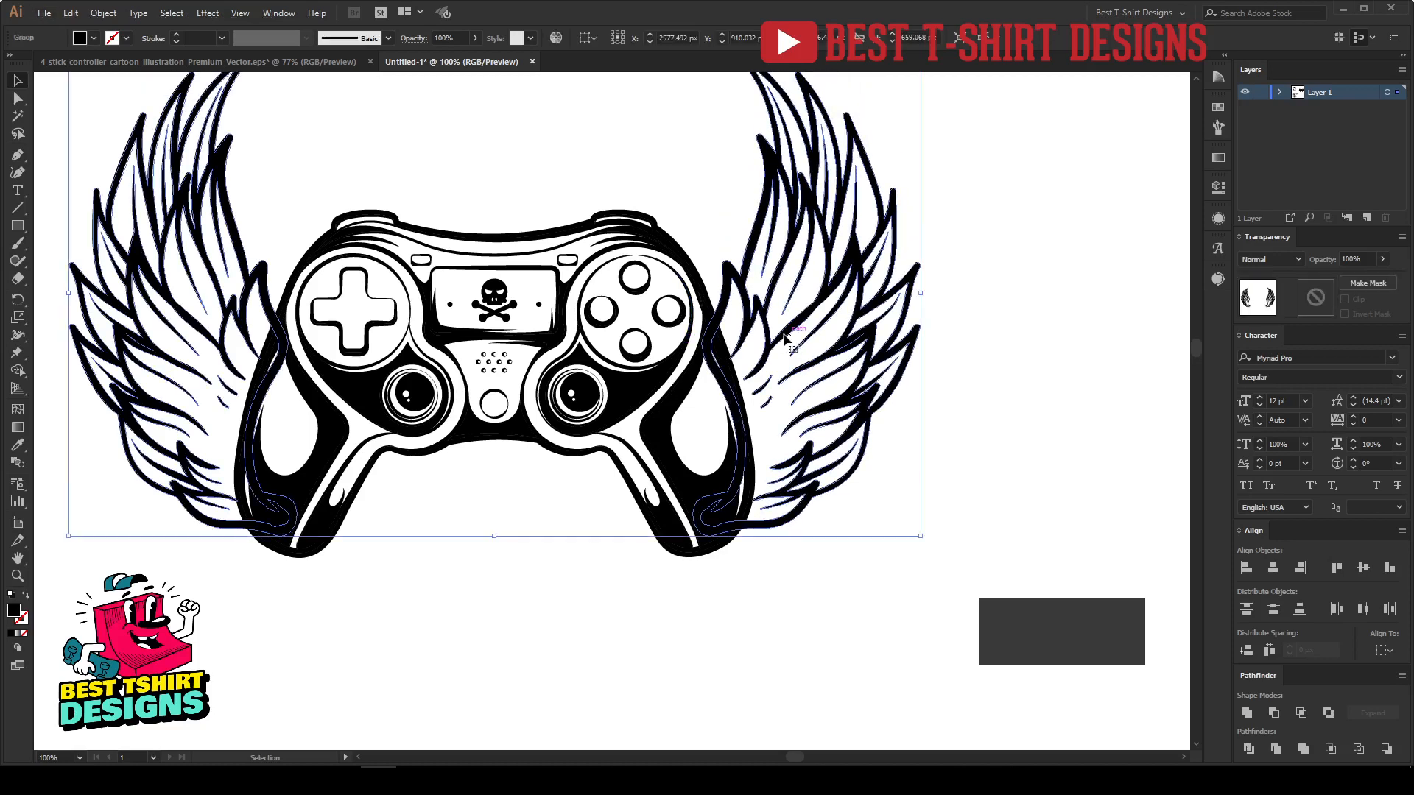
pyautogui.click(1322, 297)
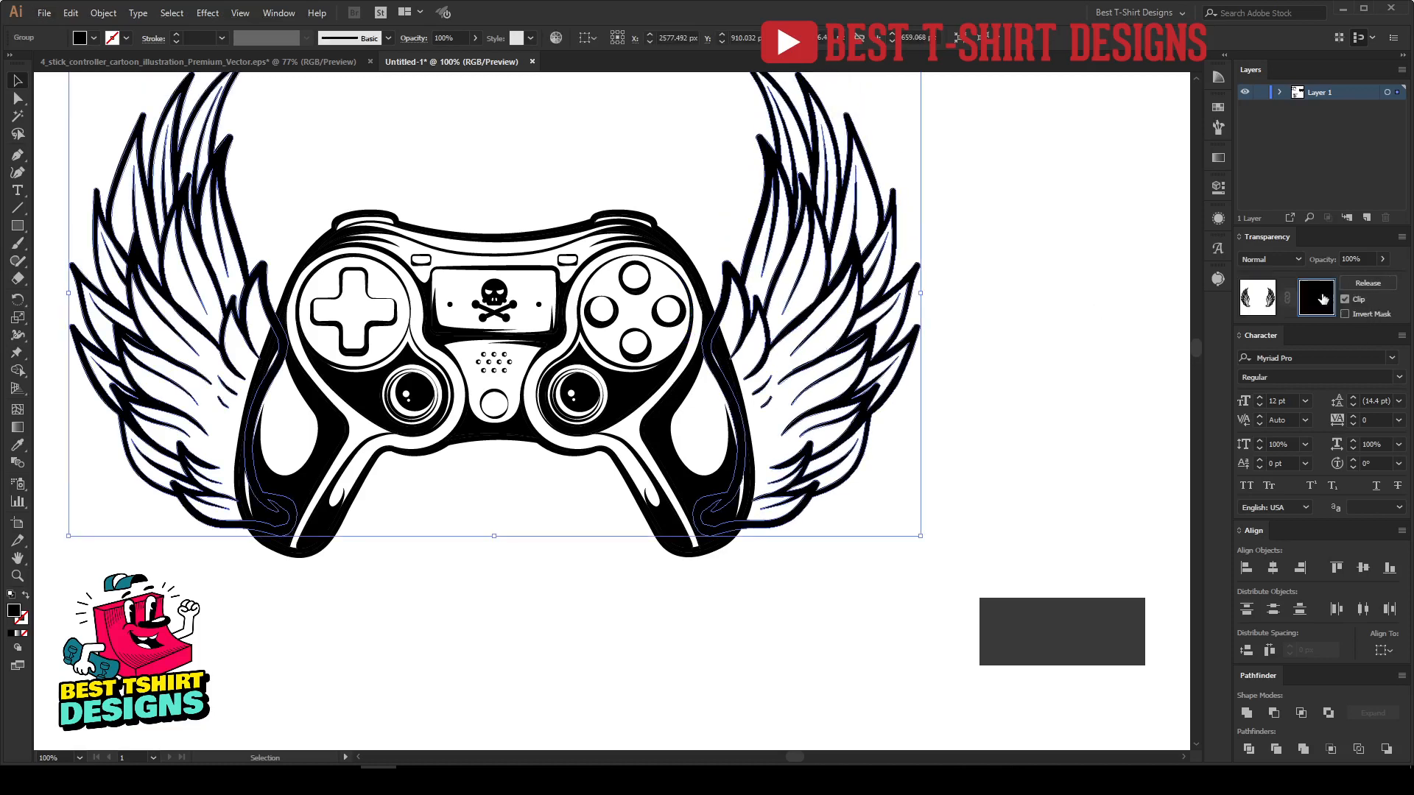
pyautogui.click(1345, 299)
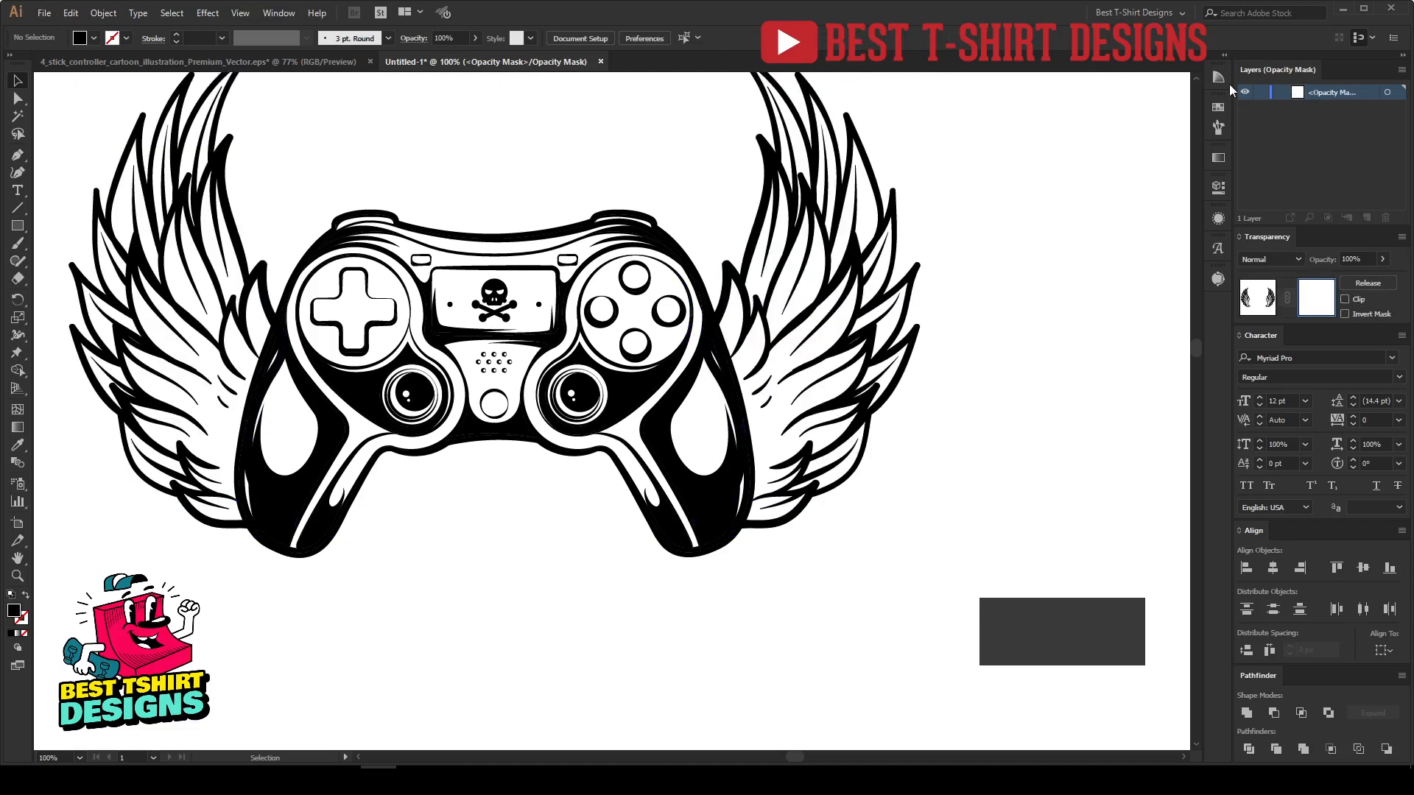
pyautogui.click(1218, 105)
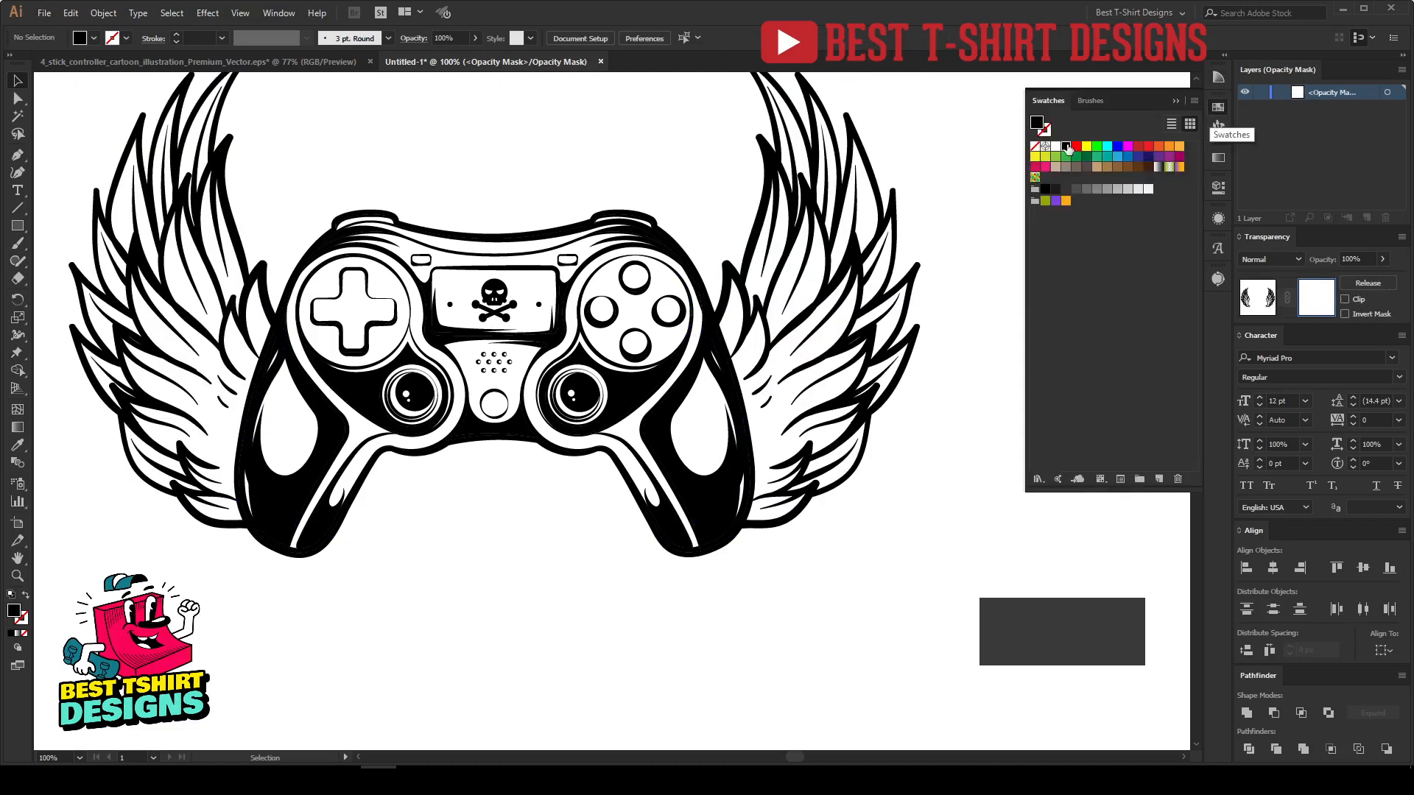
pyautogui.click(1216, 108)
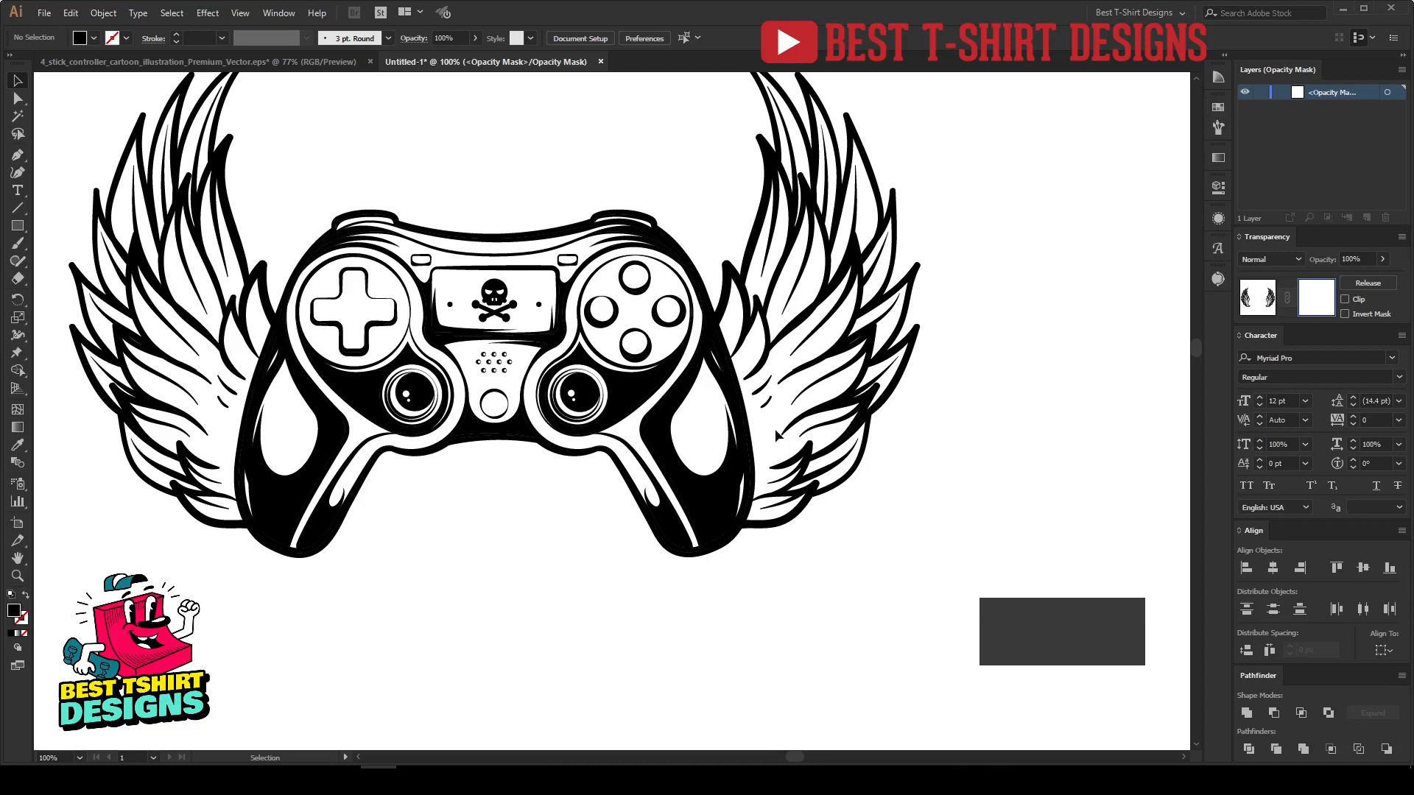
# With the Pencil tool, draw a black mask shape hiding the wing part that overlaps the controller's right grip.
pyautogui.press('n')
pyautogui.keyDown('alt'); pyautogui.scroll(1, 725, 533); pyautogui.keyUp('alt')
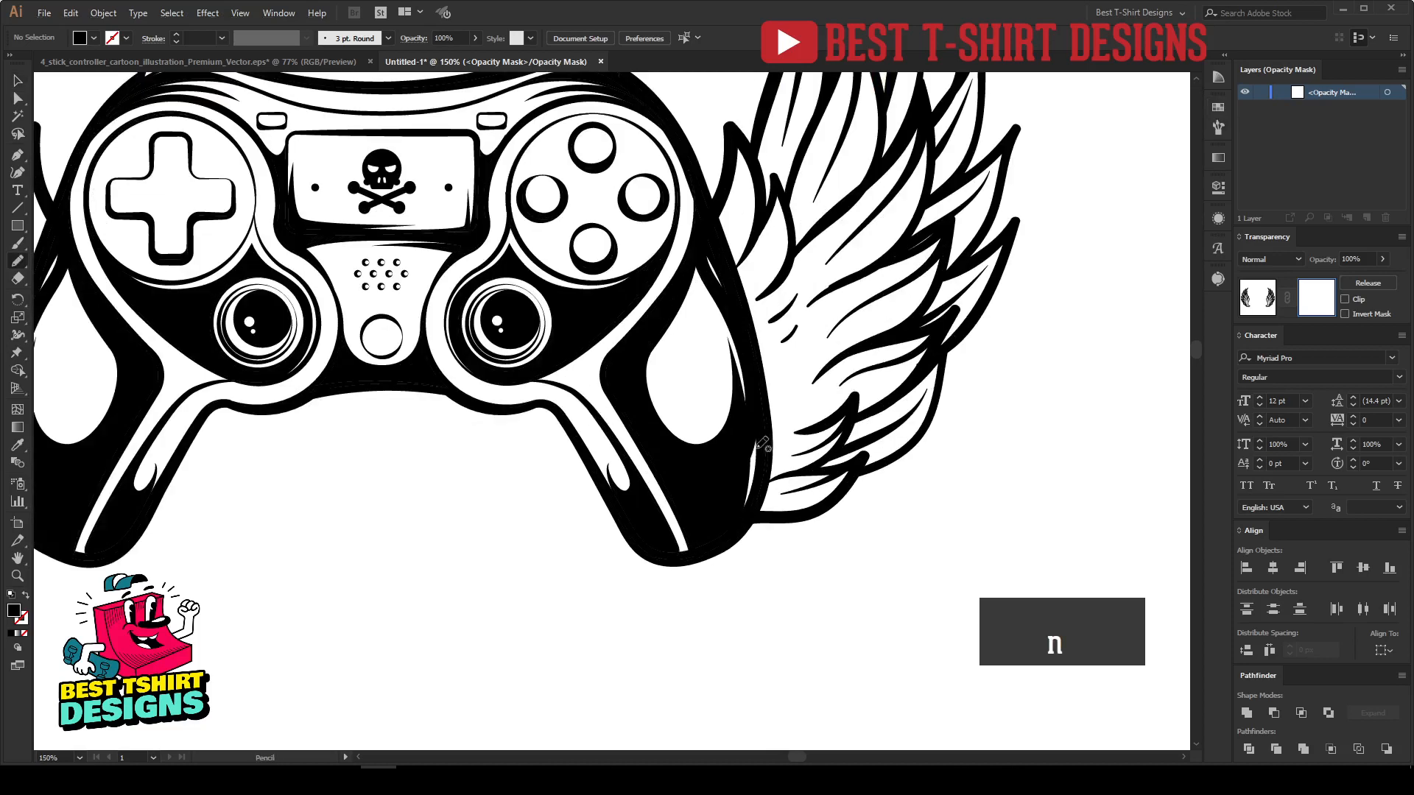
pyautogui.scroll(2, 762, 443)
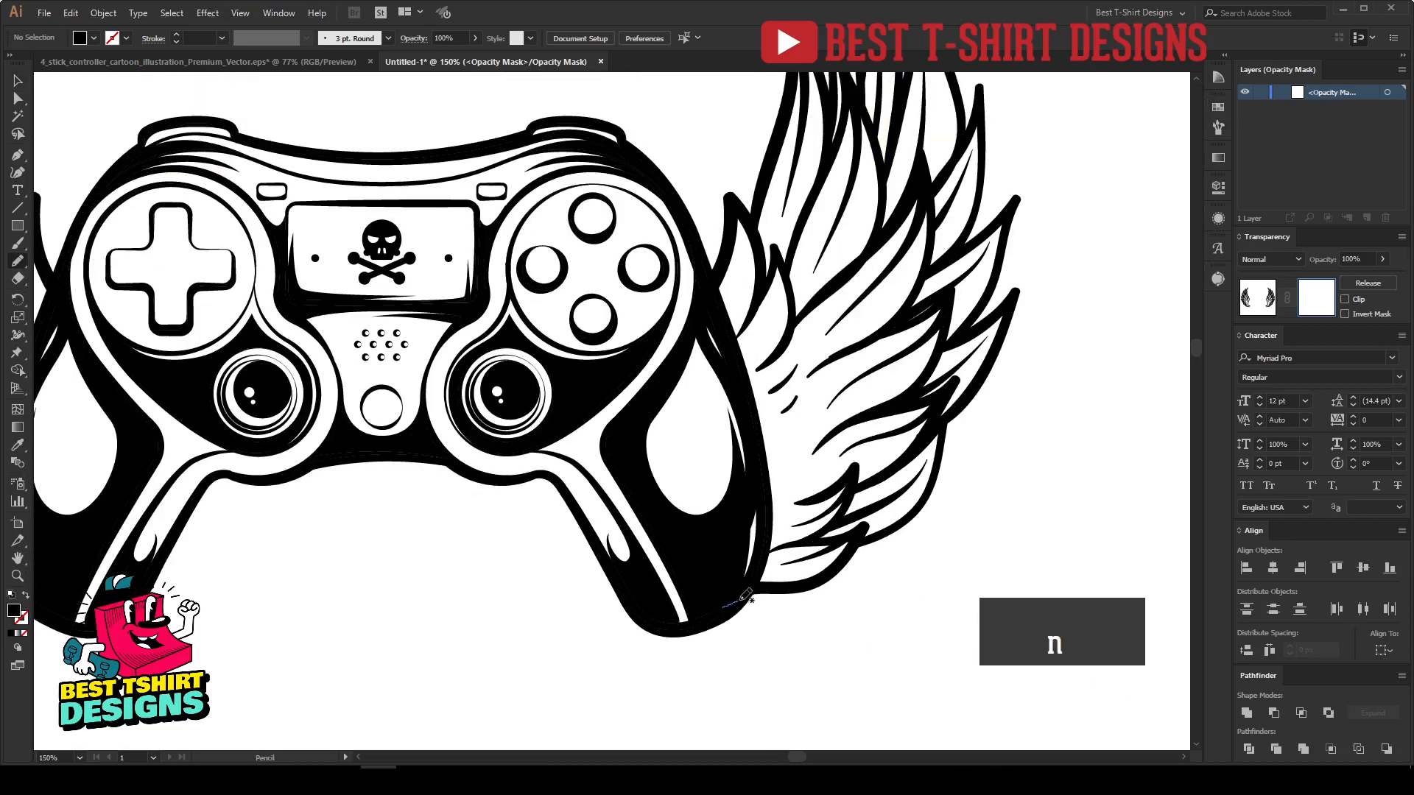
pyautogui.moveTo(764, 555)
pyautogui.mouseDown()
pyautogui.moveTo(751, 398)
pyautogui.moveTo(711, 287)
pyautogui.moveTo(681, 283)
pyautogui.mouseUp()
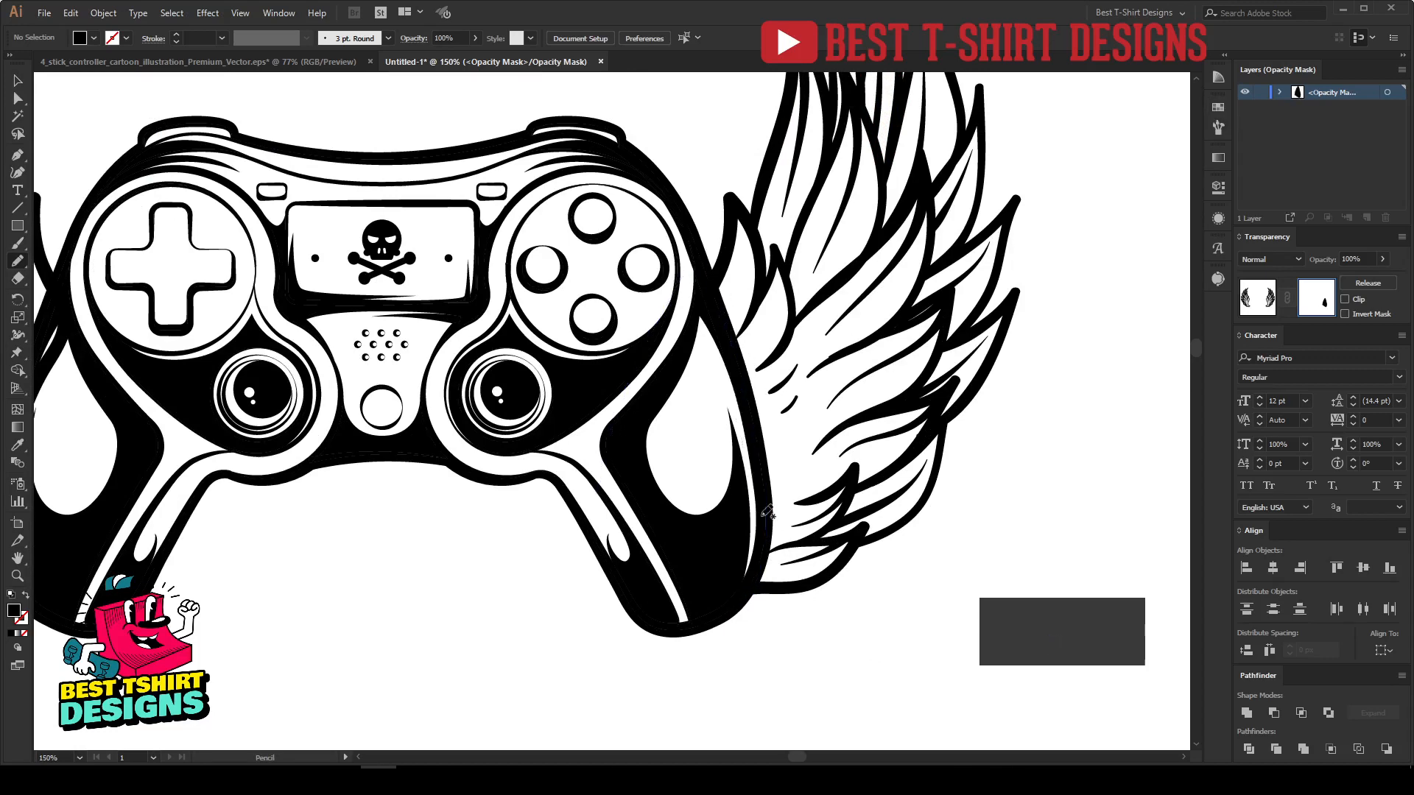
# Mask the wing part overlapping the controller's left grip with a freehand black shape, and return to editing the artwork.
pyautogui.scroll(-3, 922, 486)
pyautogui.scroll(4, 318, 475)
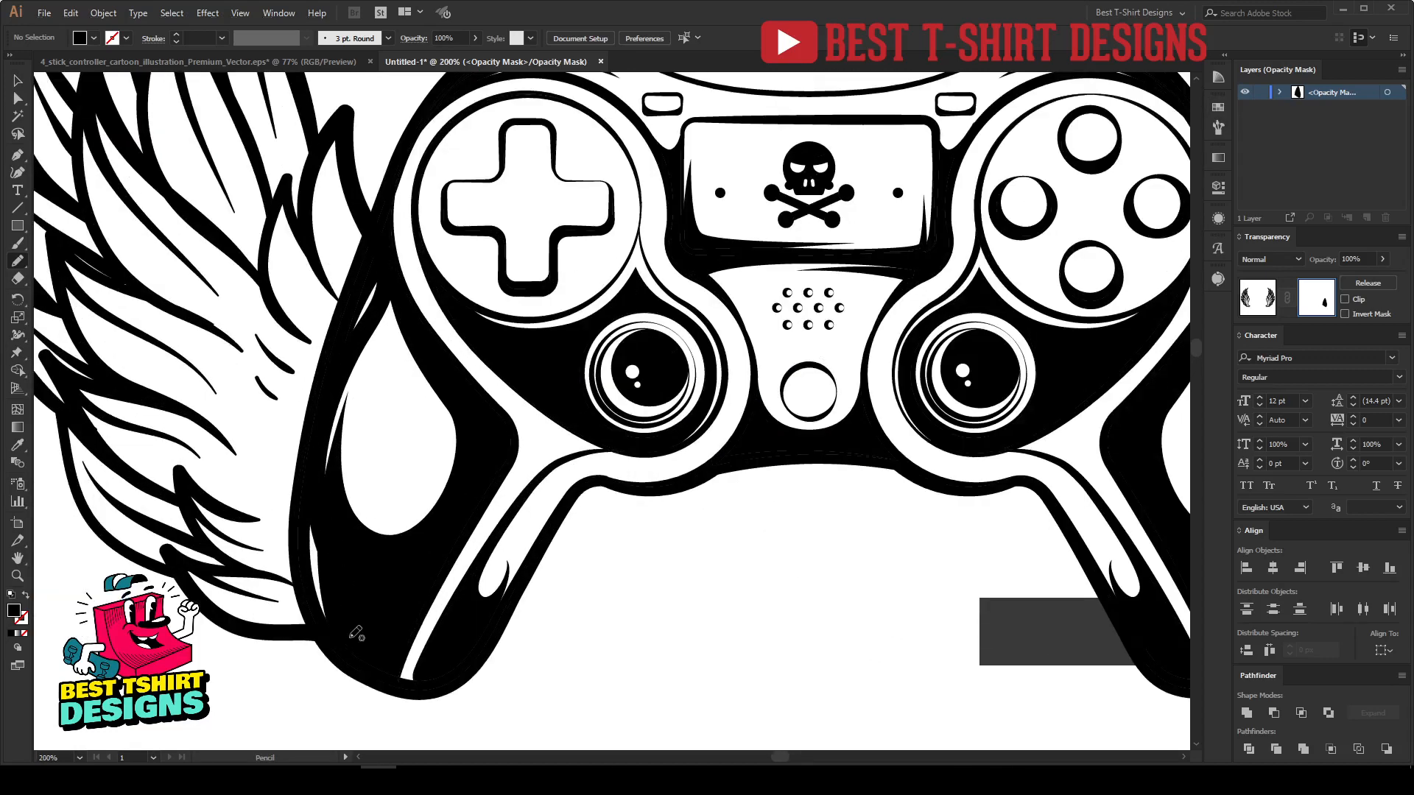
pyautogui.moveTo(352, 640)
pyautogui.mouseDown()
pyautogui.moveTo(316, 630)
pyautogui.moveTo(299, 513)
pyautogui.mouseUp()
pyautogui.hotkey('ctrl', 'z')
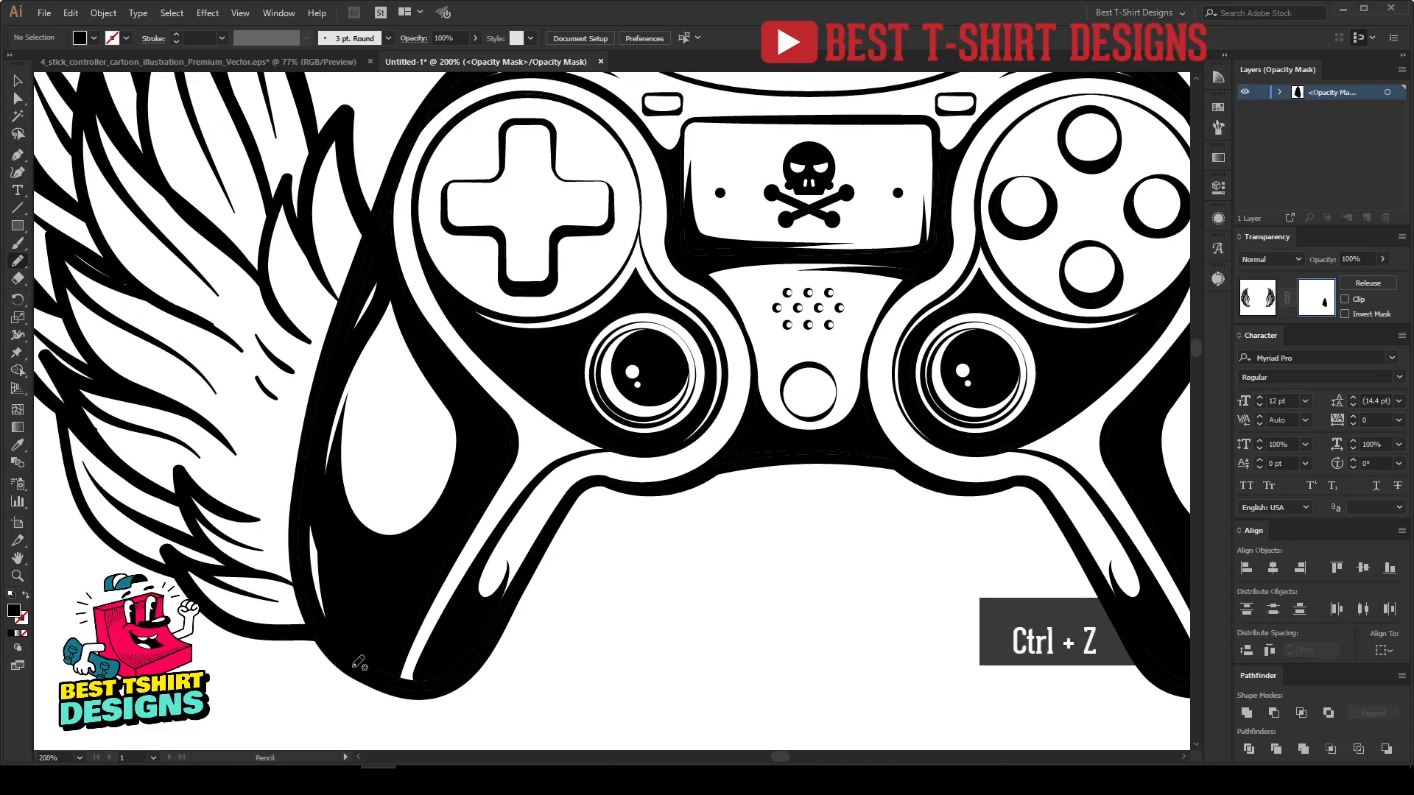
pyautogui.moveTo(354, 667)
pyautogui.mouseDown()
pyautogui.moveTo(306, 593)
pyautogui.moveTo(303, 476)
pyautogui.moveTo(392, 198)
pyautogui.moveTo(497, 371)
pyautogui.moveTo(477, 495)
pyautogui.moveTo(388, 658)
pyautogui.mouseUp()
pyautogui.hotkey('ctrl', '0')
pyautogui.press('v')
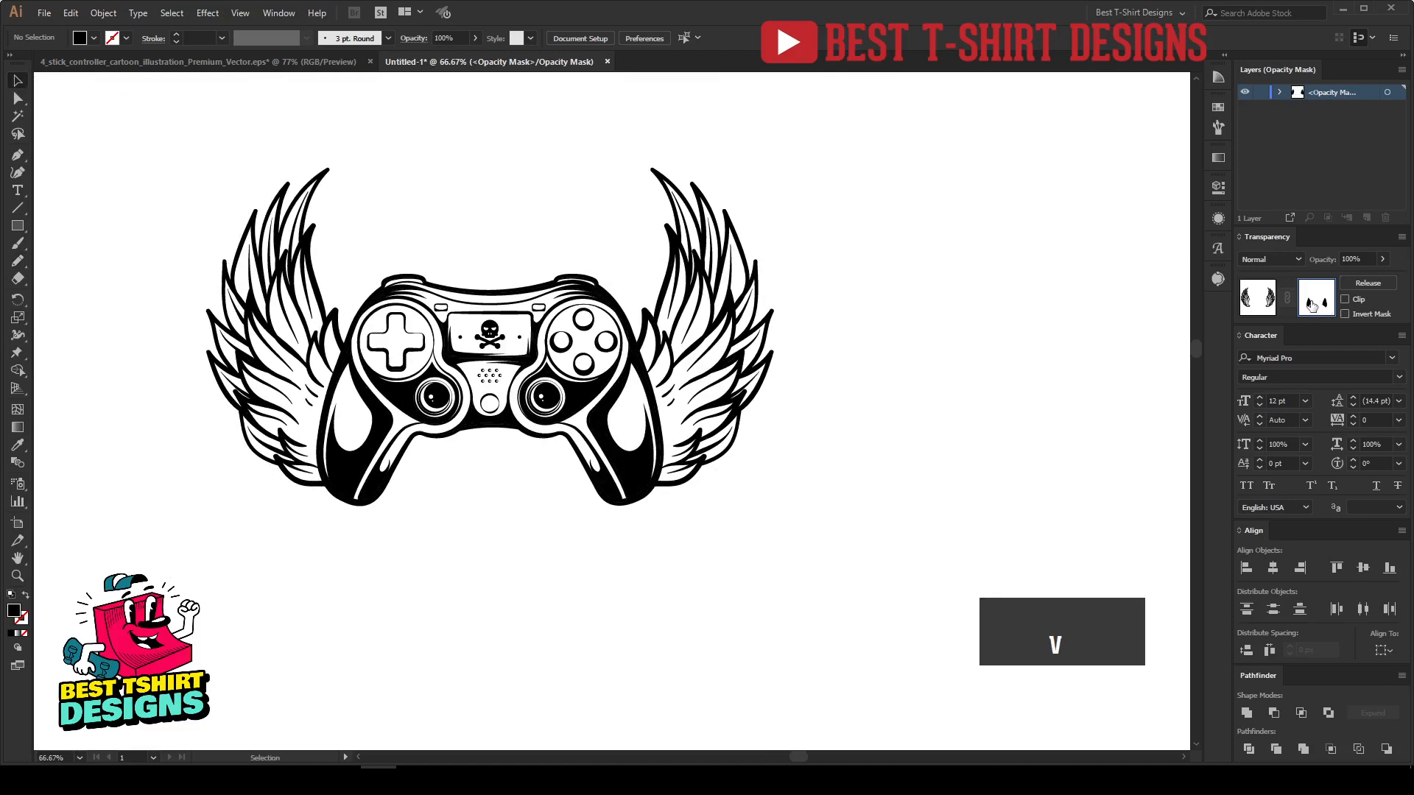
pyautogui.click(1264, 296)
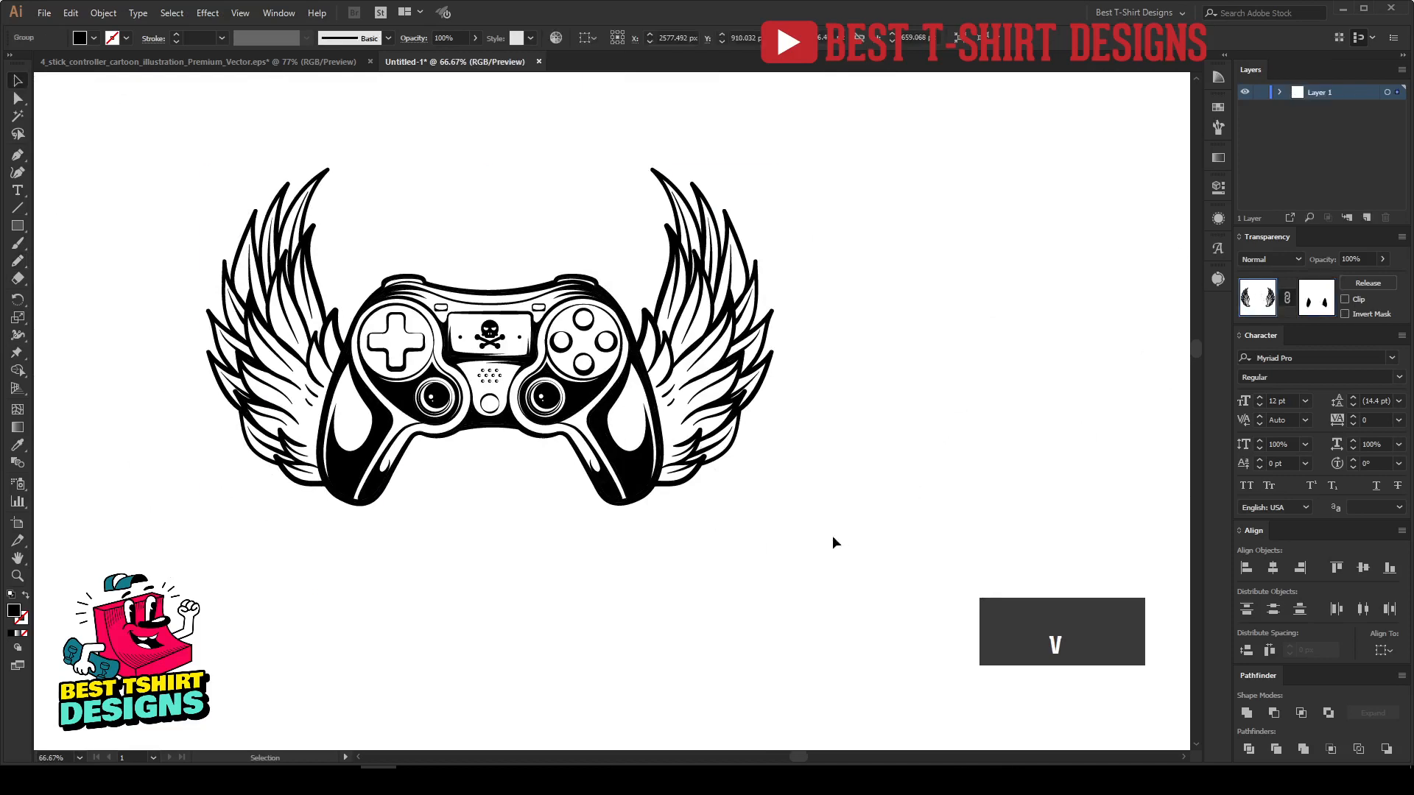
# Group the controller and the masked wings into one object.
pyautogui.click(832, 536)
pyautogui.moveTo(152, 195); pyautogui.dragTo(845, 560)
pyautogui.hotkey('ctrl', 'g')
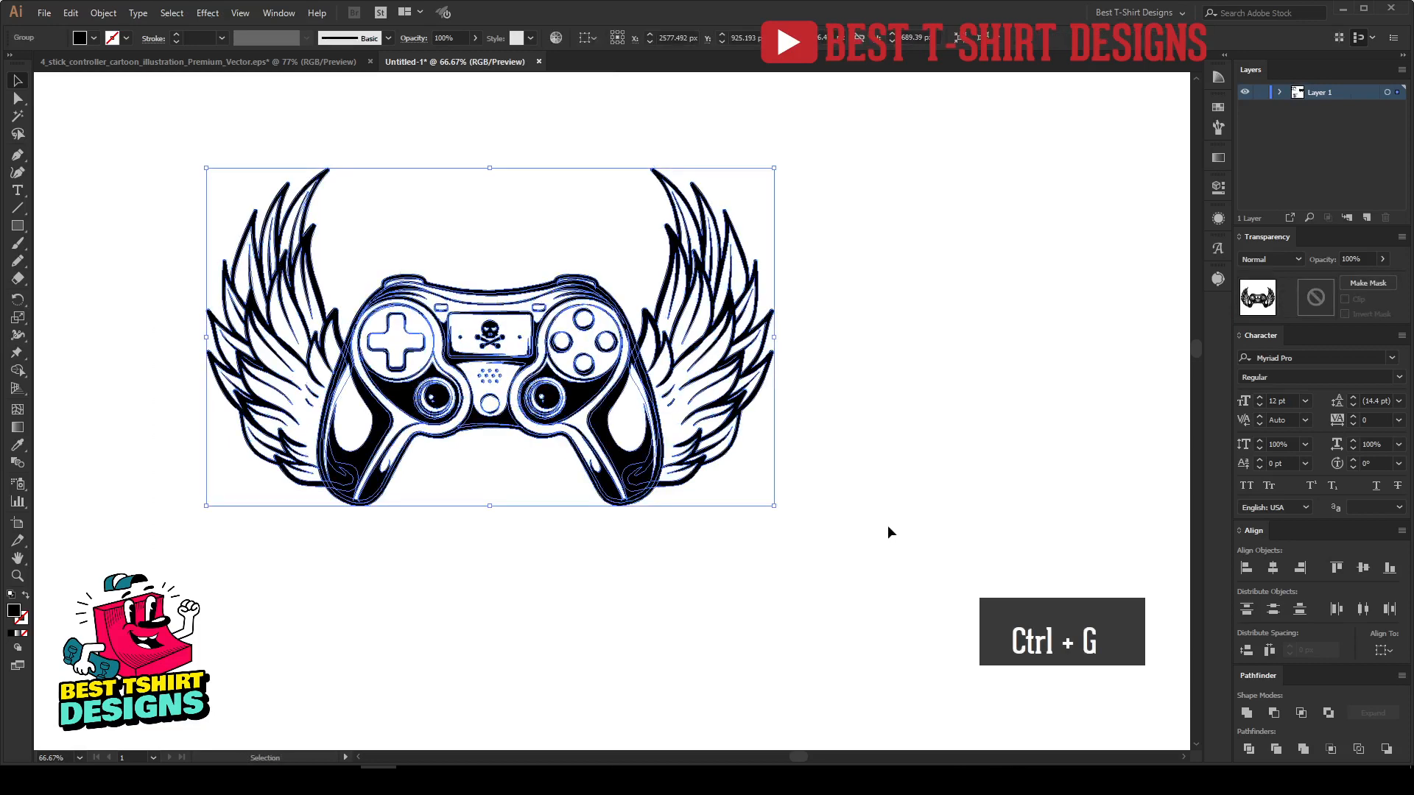
pyautogui.scroll(-2, 886, 530)
pyautogui.click(700, 565)
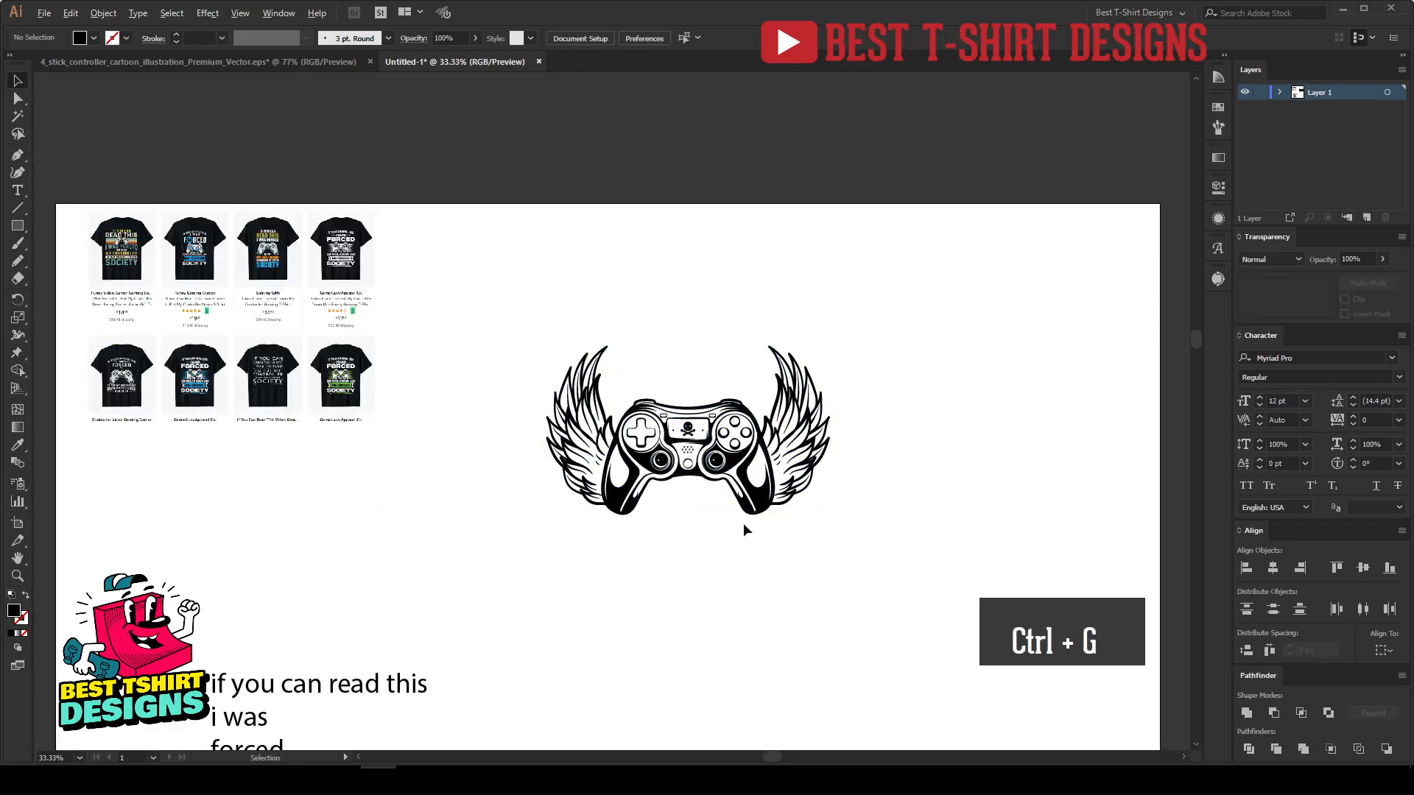
# Examine how the reference T-shirts arrange their text around the controller and compare them with the winged controller.
pyautogui.scroll(1, 745, 526)
pyautogui.scroll(-1, 694, 539)
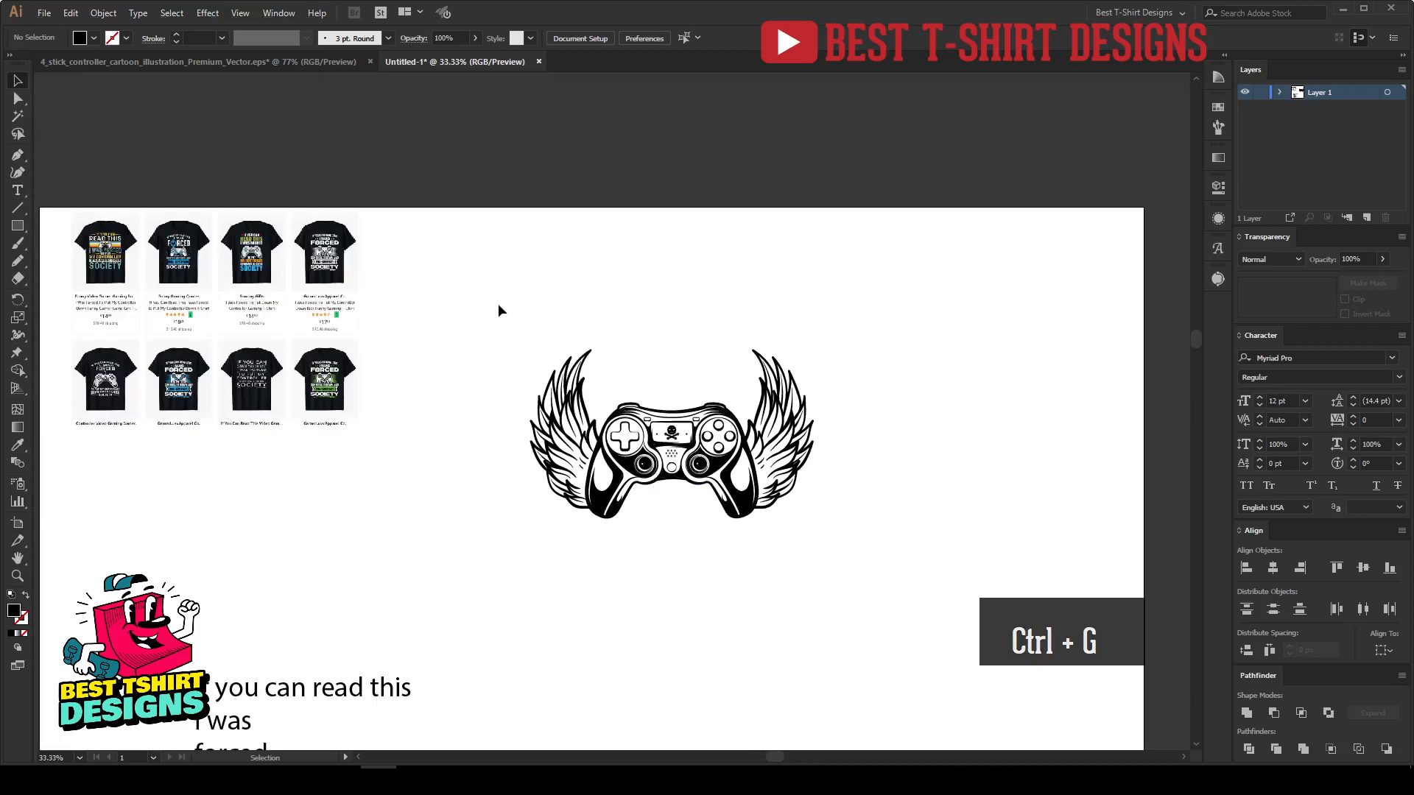
pyautogui.moveTo(481, 294); pyautogui.dragTo(876, 611)
pyautogui.click(730, 571)
pyautogui.scroll(2, 257, 338)
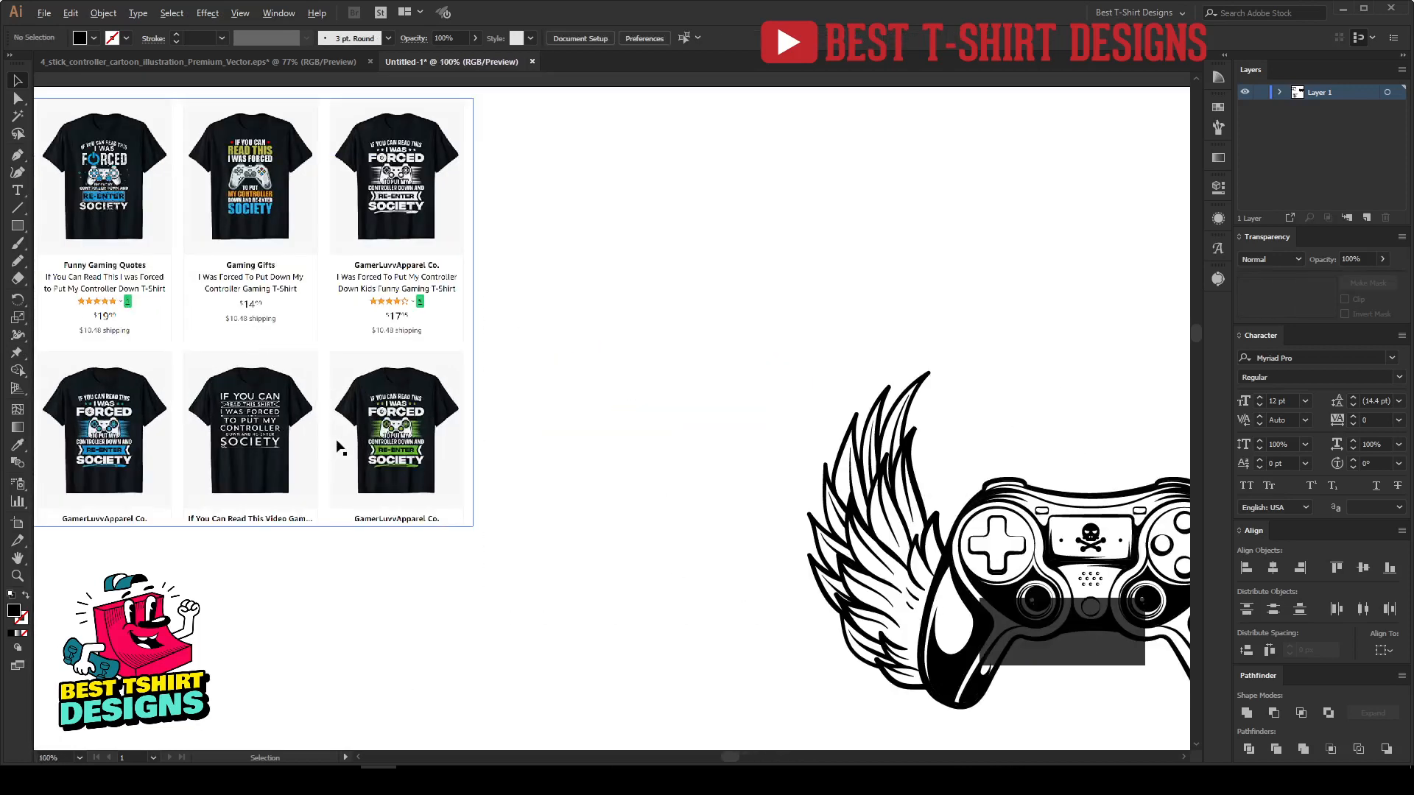
pyautogui.scroll(3, 341, 445)
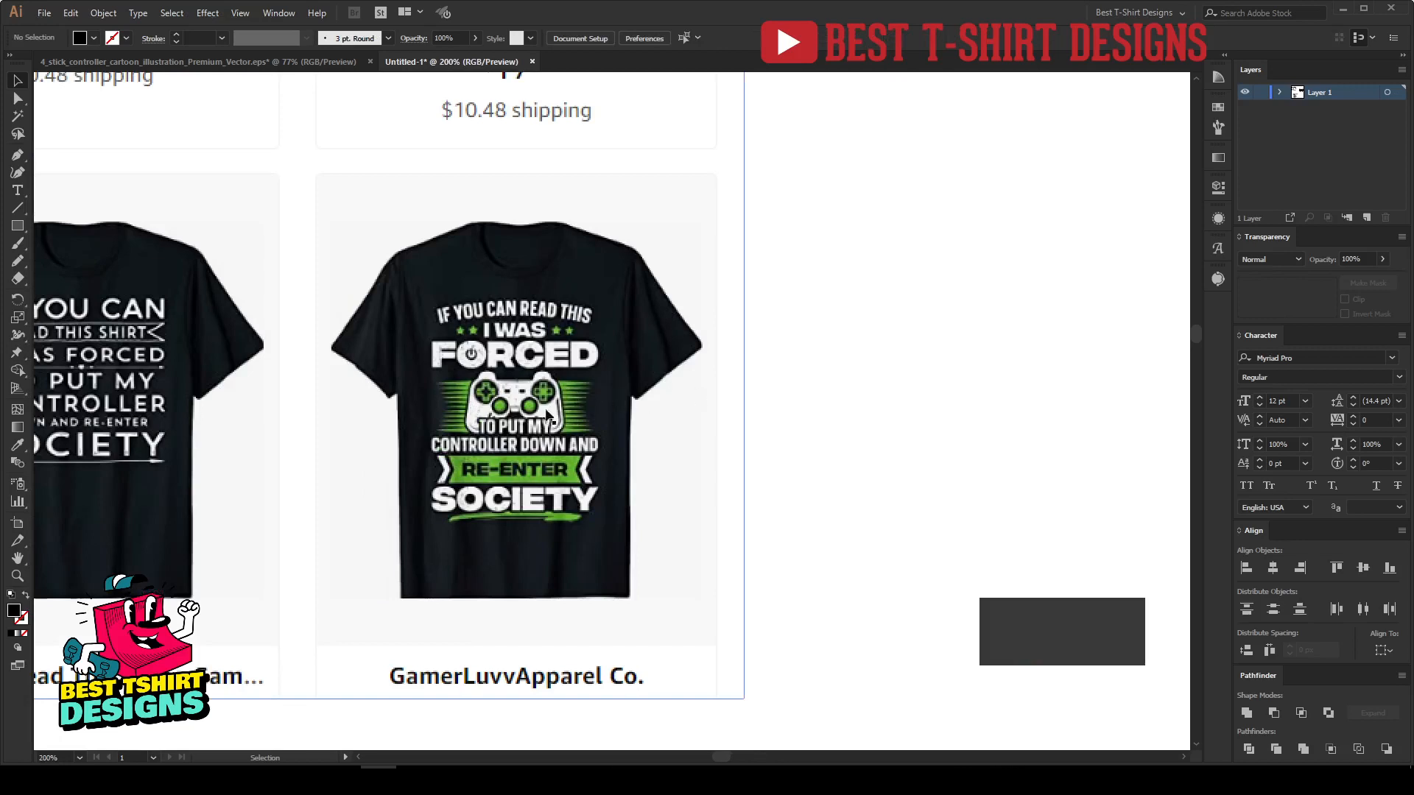
pyautogui.scroll(-4, 300, 404)
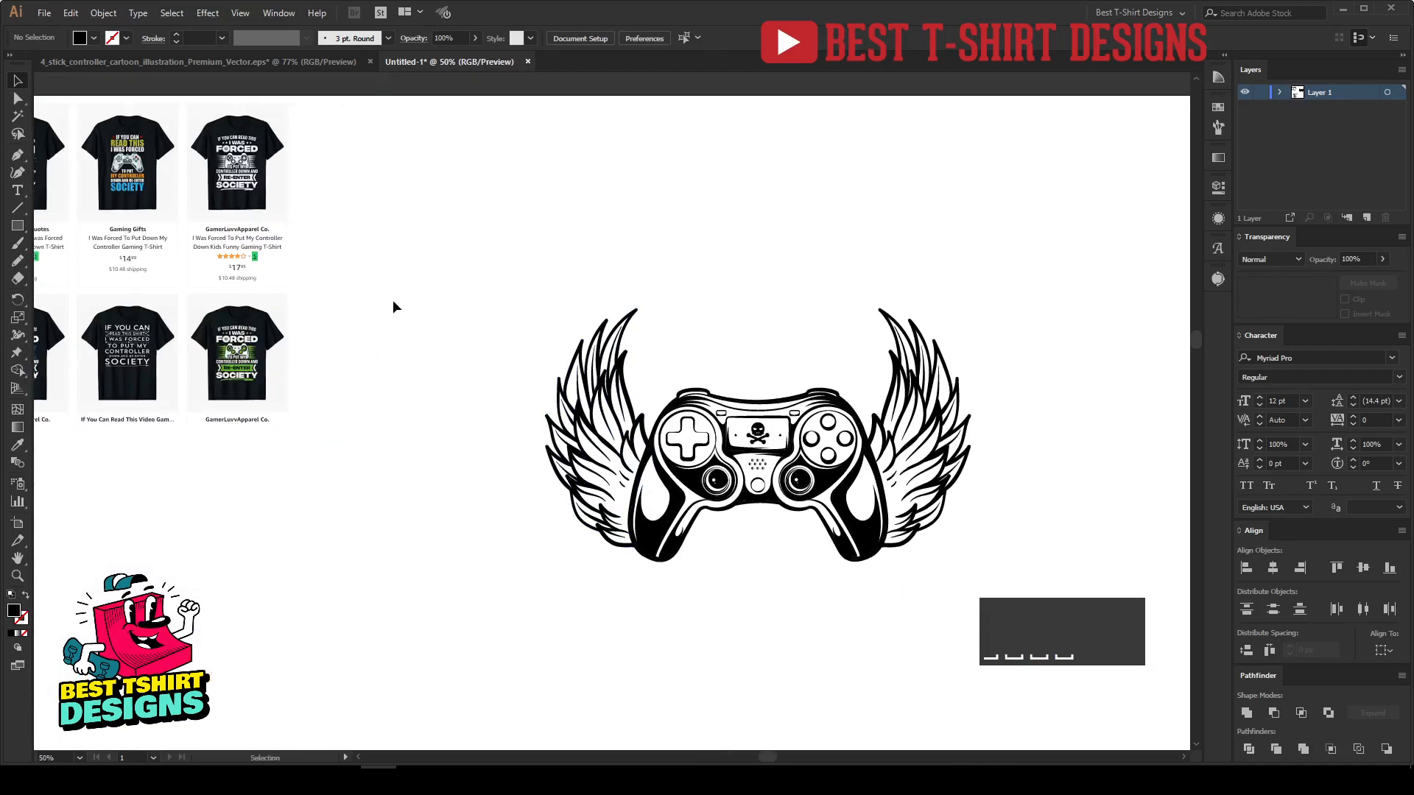
pyautogui.moveTo(794, 591); pyautogui.dragTo(595, 536)
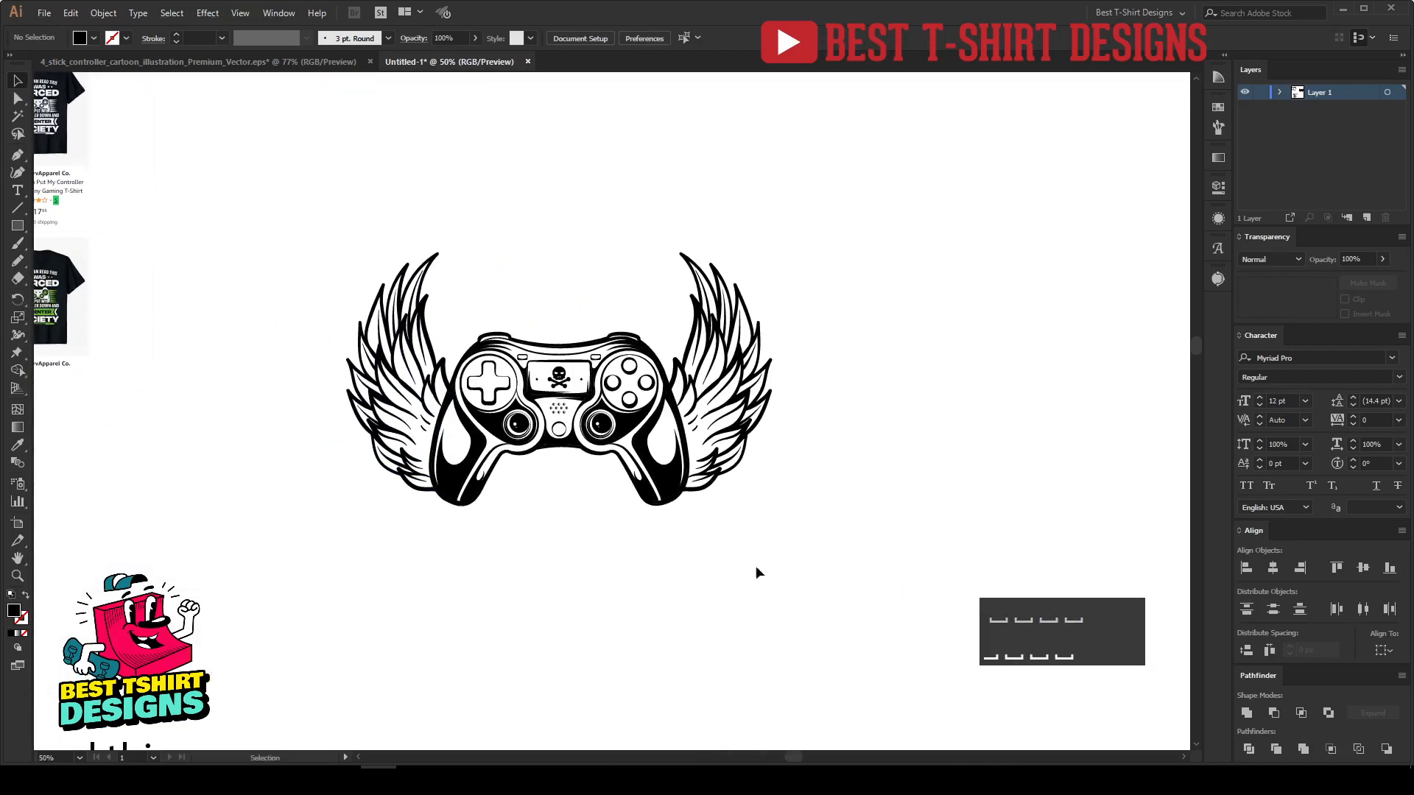
pyautogui.scroll(1, 586, 477)
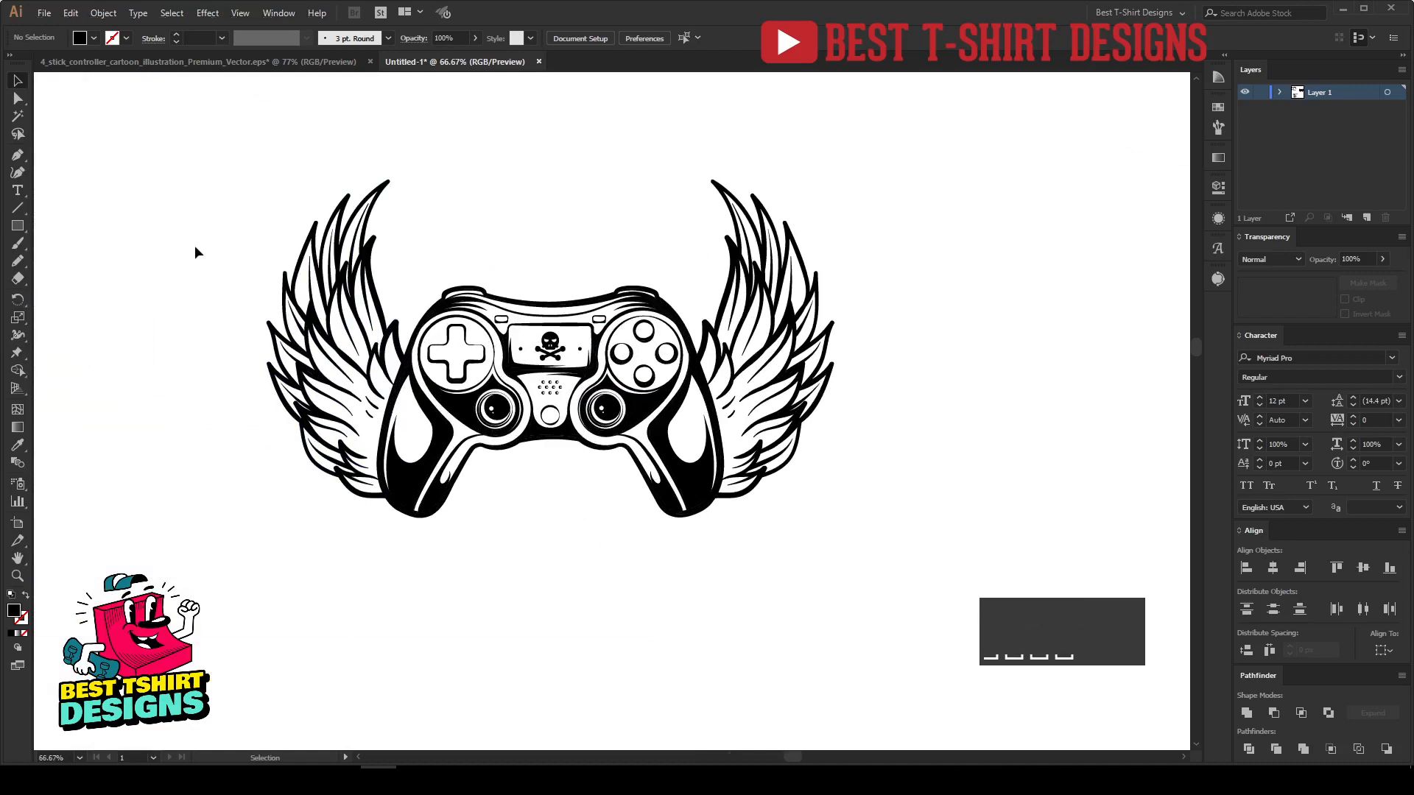
# Draw a wide ellipse about 614 px tall around the controller, with no fill and a black 10 pt stroke.
pyautogui.moveTo(19, 227); pyautogui.dragTo(88, 263)
pyautogui.moveTo(391, 270); pyautogui.dragTo(755, 571)
pyautogui.press('v')
pyautogui.moveTo(646, 444); pyautogui.dragTo(627, 430)
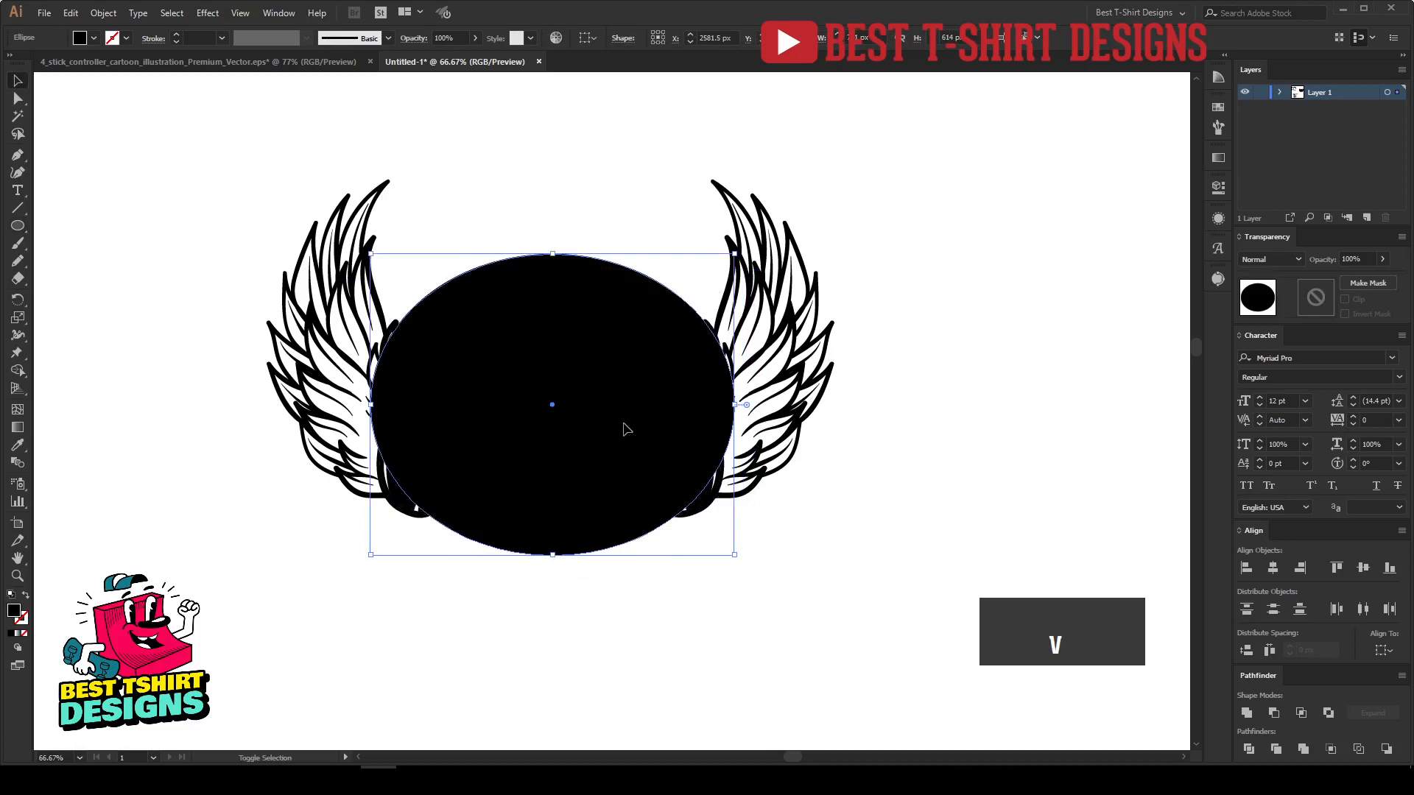
pyautogui.hotkey('shift', 'x')
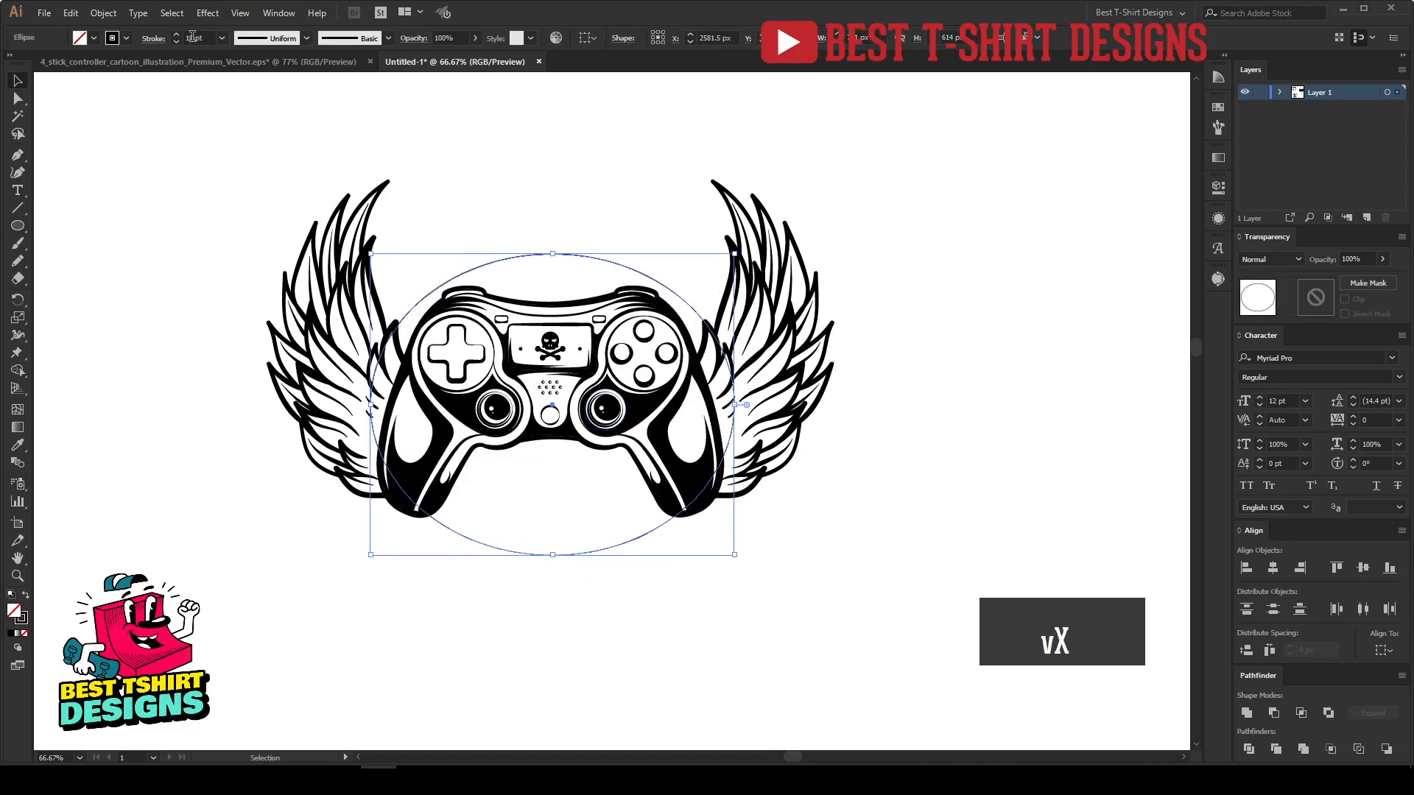
pyautogui.press('Return')
# Centre the ellipse horizontally on the winged controller group.
pyautogui.moveTo(244, 222); pyautogui.dragTo(726, 518)
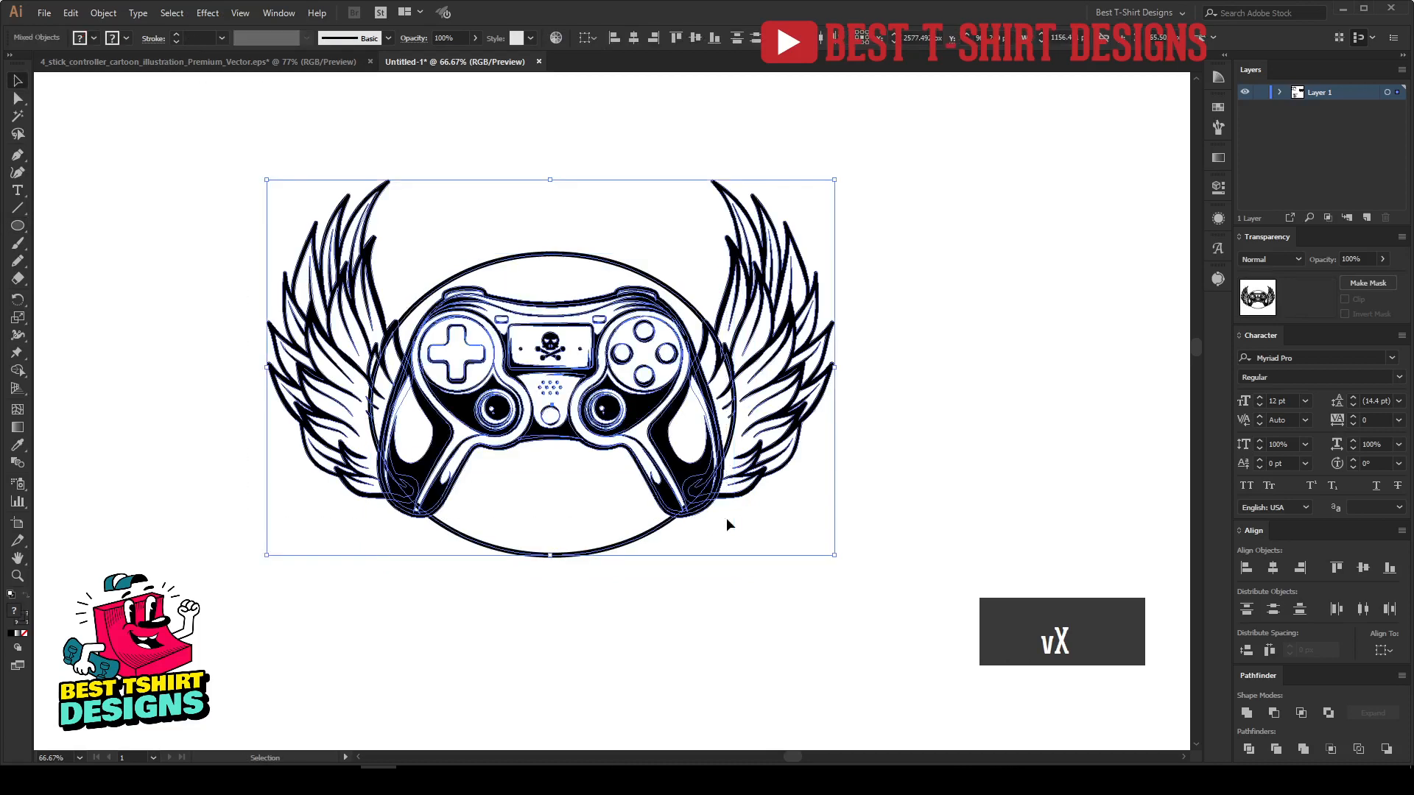
pyautogui.press('F10')
pyautogui.scroll(1, 487, 283)
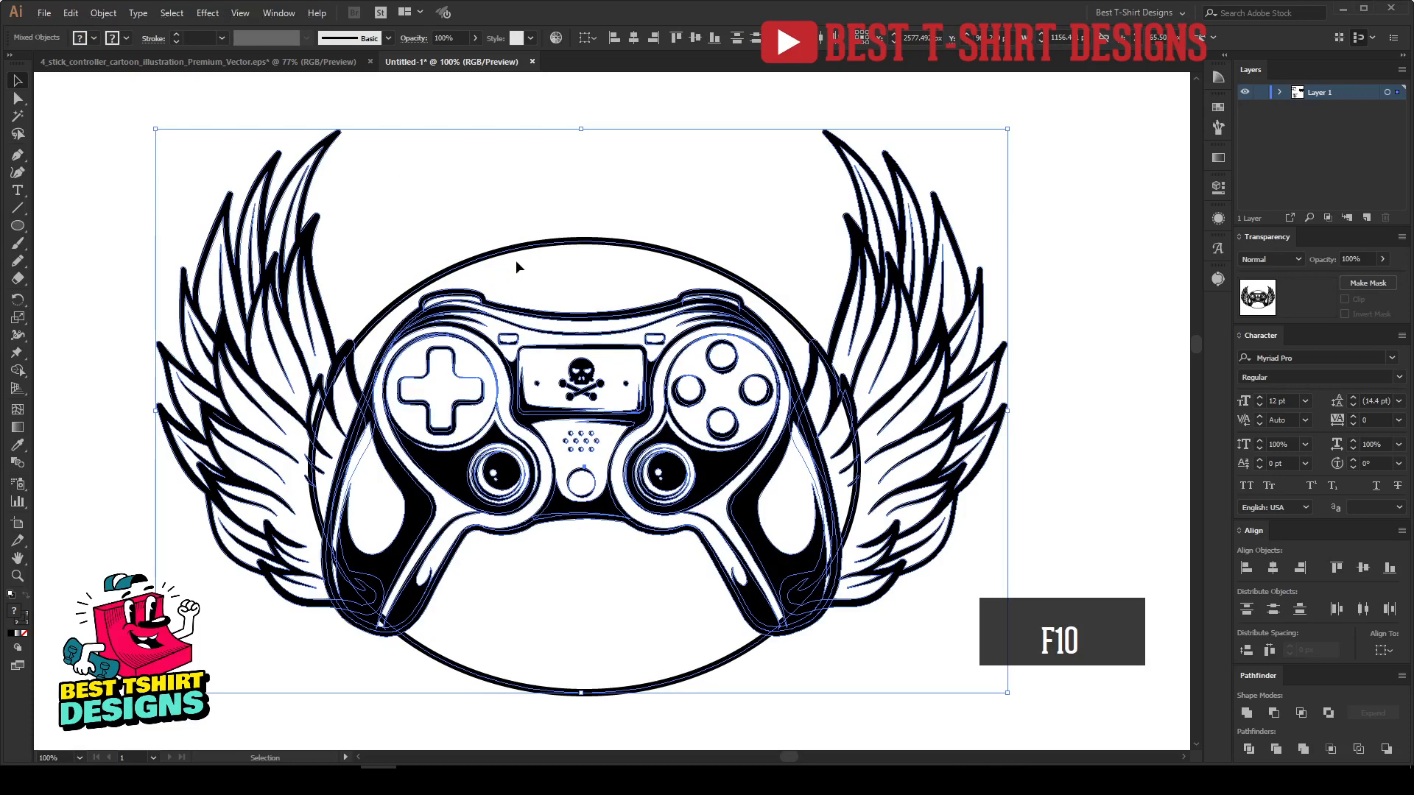
pyautogui.click(516, 259)
pyautogui.scroll(-3, 544, 258)
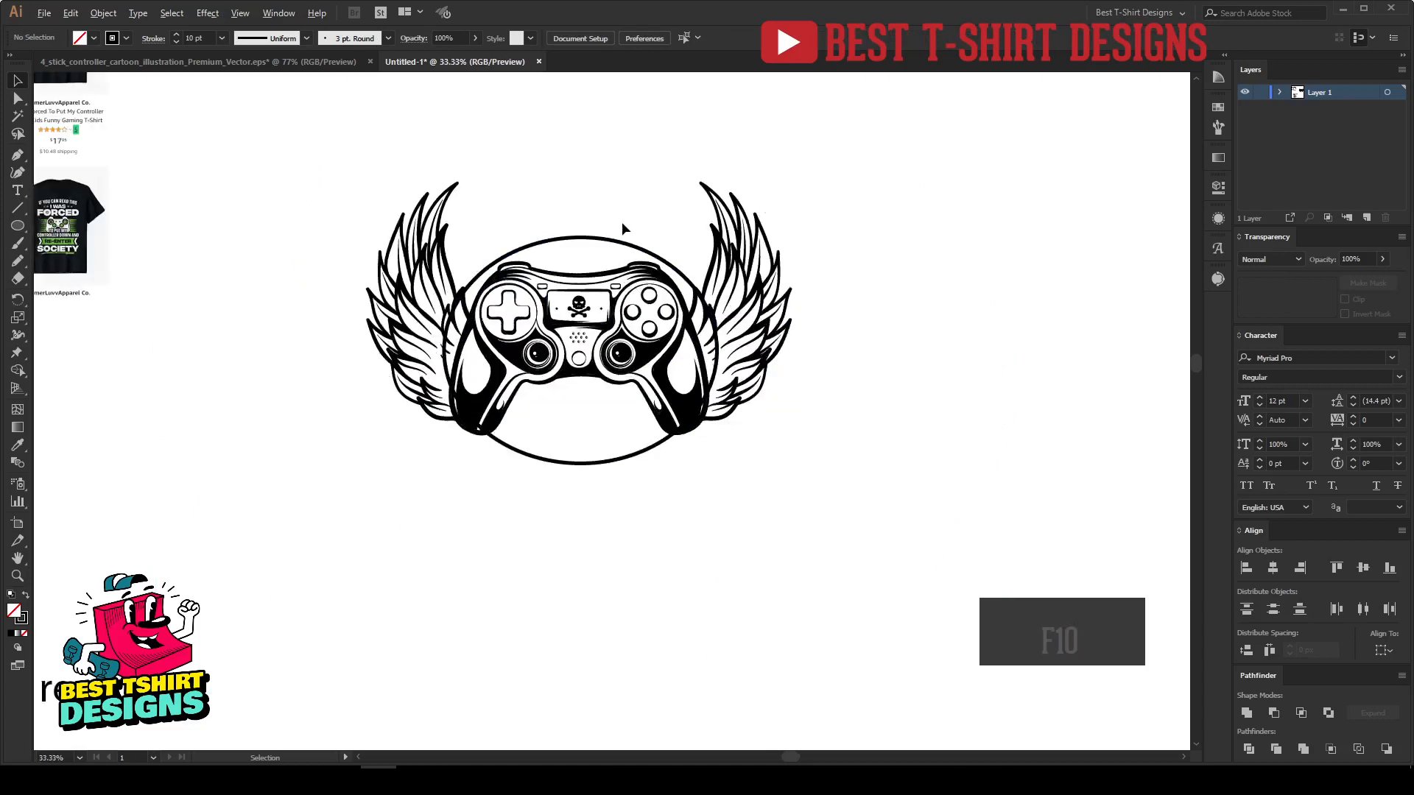
# Show the rulers and place vertical guides at the outer tips of both wings.
pyautogui.scroll(3, 611, 452)
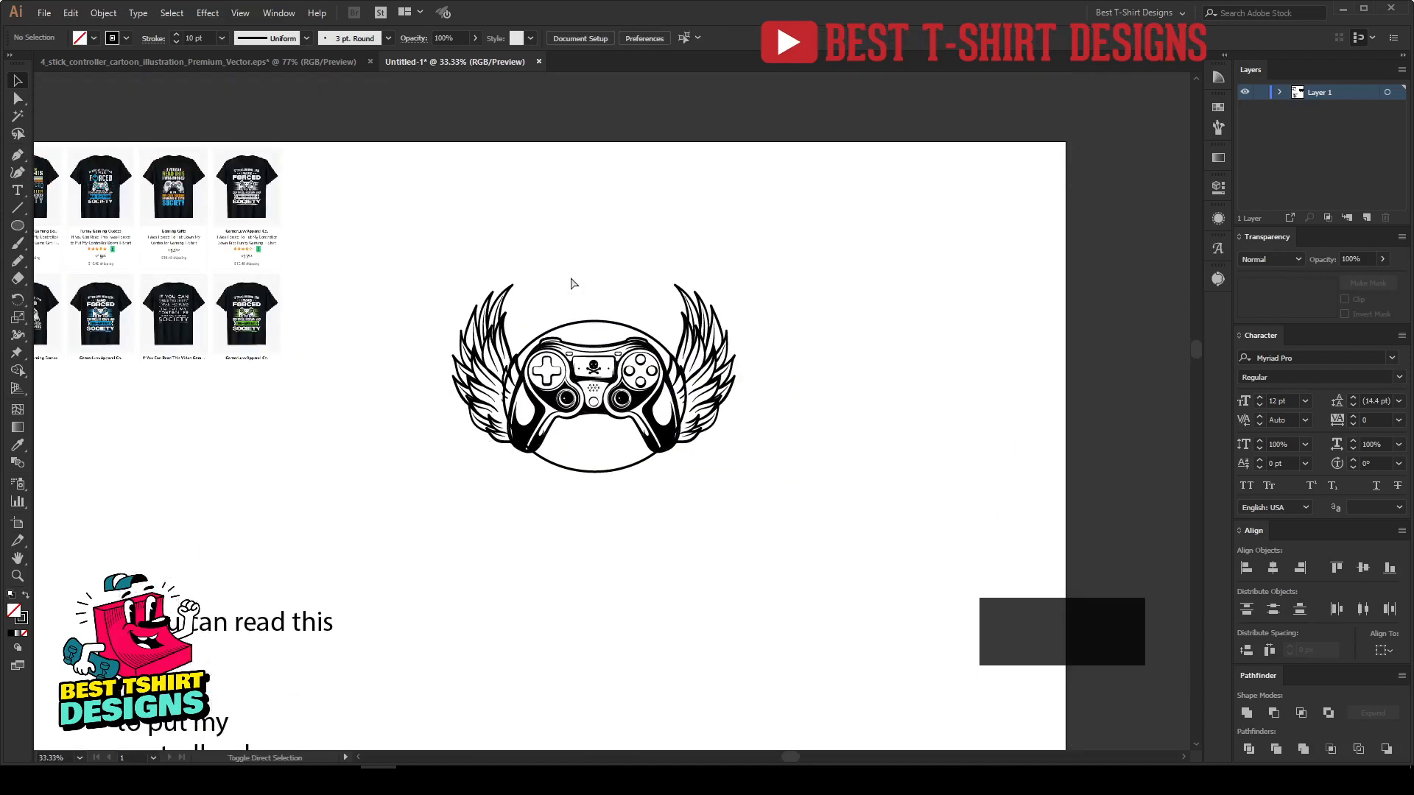
pyautogui.hotkey('ctrl', 'shift', 'r')
pyautogui.scroll(1, 544, 372)
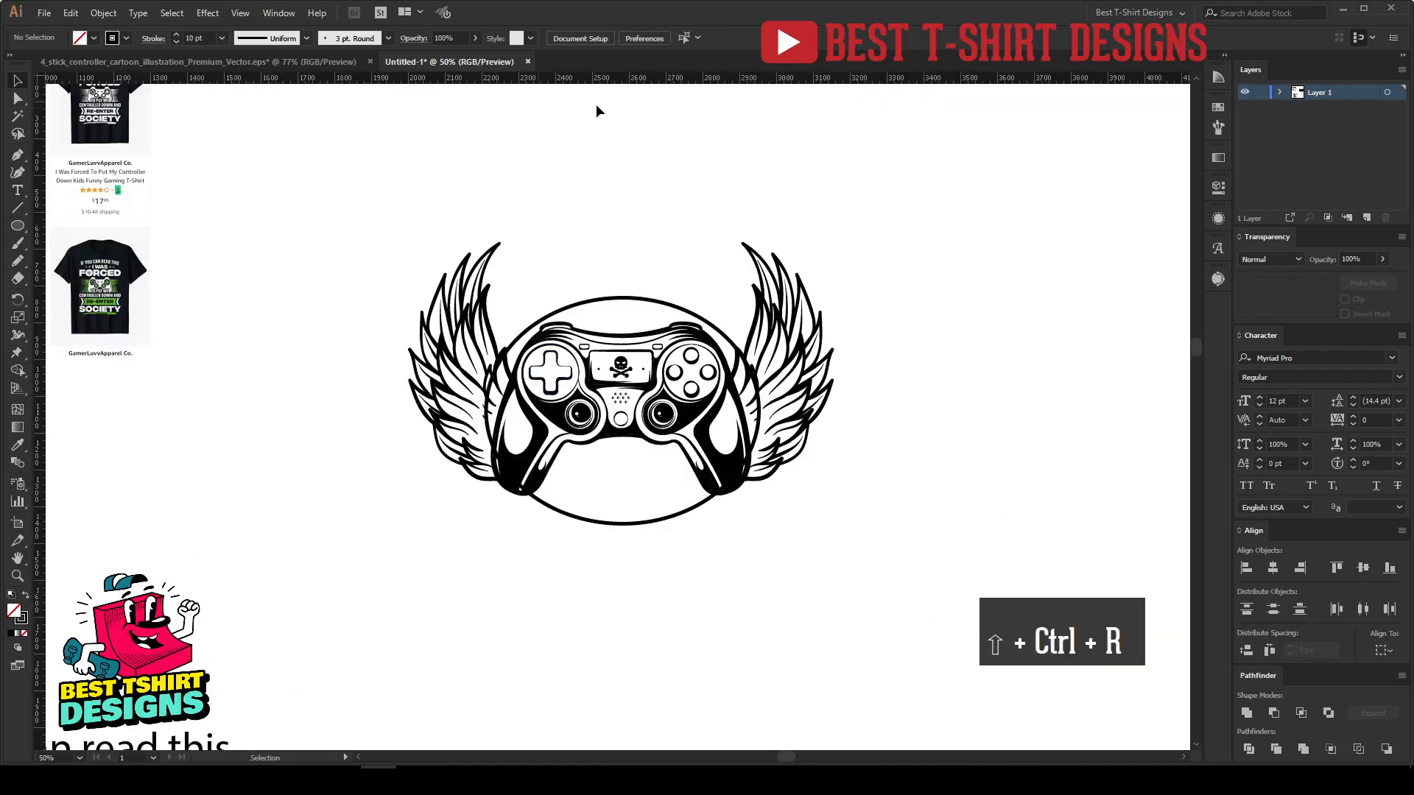
pyautogui.moveTo(828, 81); pyautogui.dragTo(836, 385)
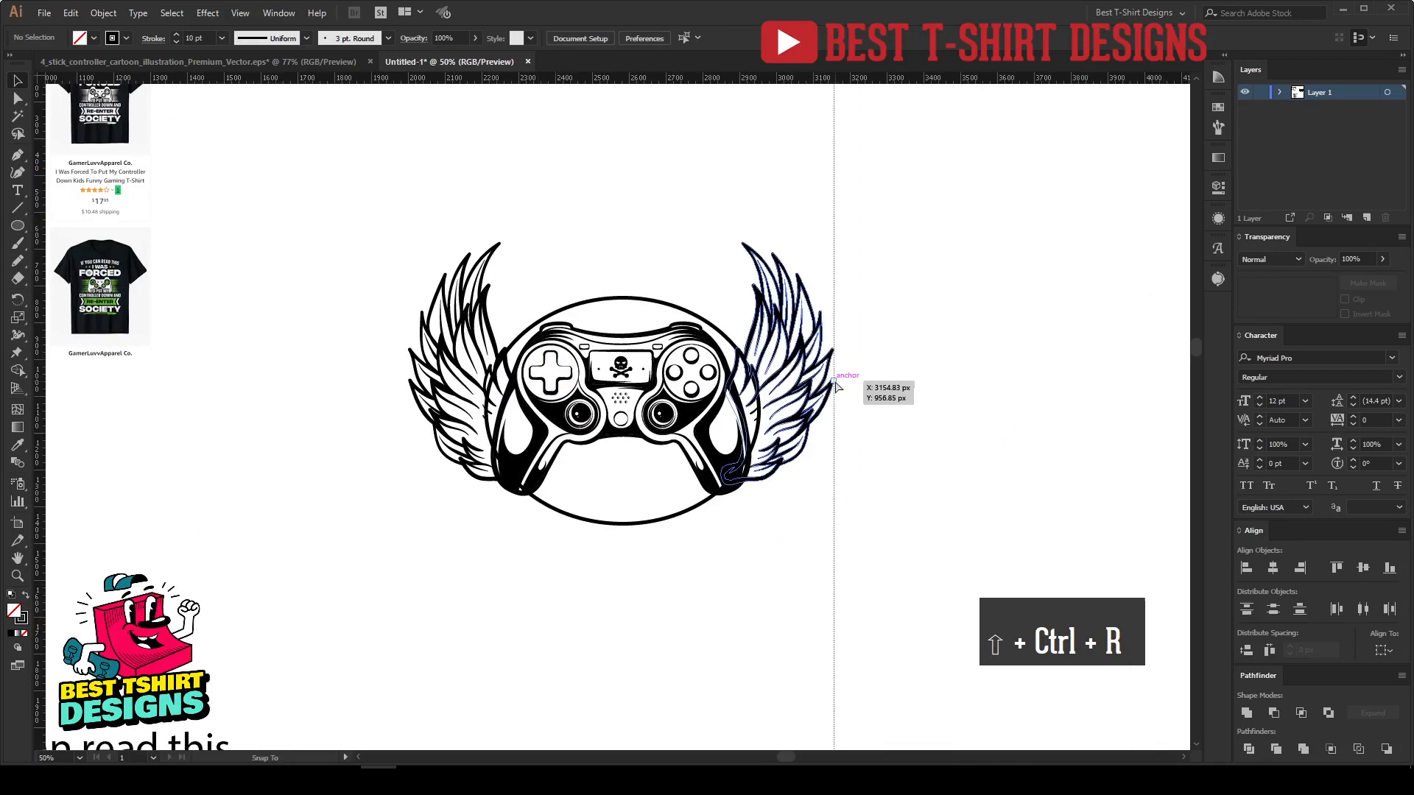
pyautogui.moveTo(835, 301); pyautogui.dragTo(410, 301)
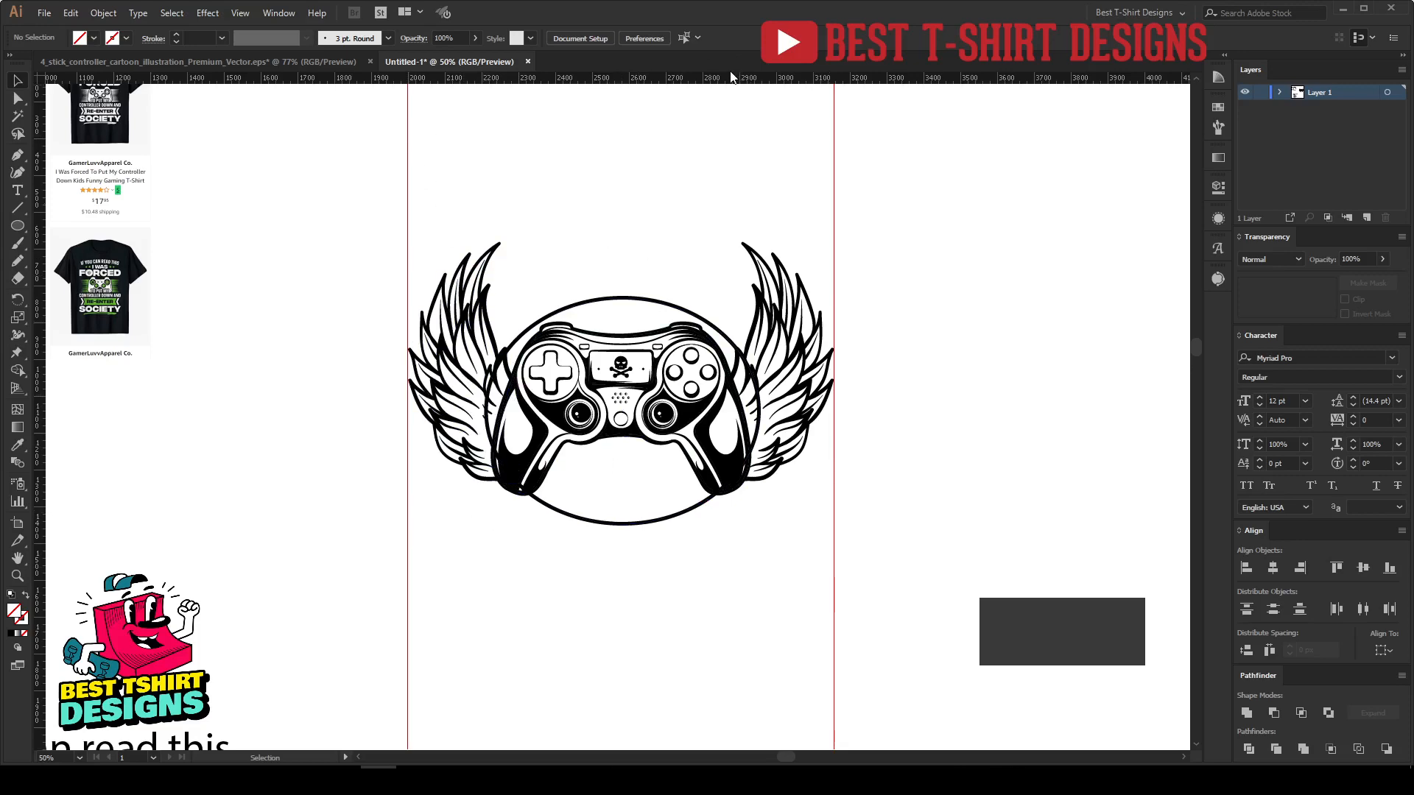
# Place horizontal guides above and below the winged controller, and lock the guides.
pyautogui.moveTo(731, 71); pyautogui.dragTo(722, 634)
pyautogui.click(966, 338)
pyautogui.click(917, 488)
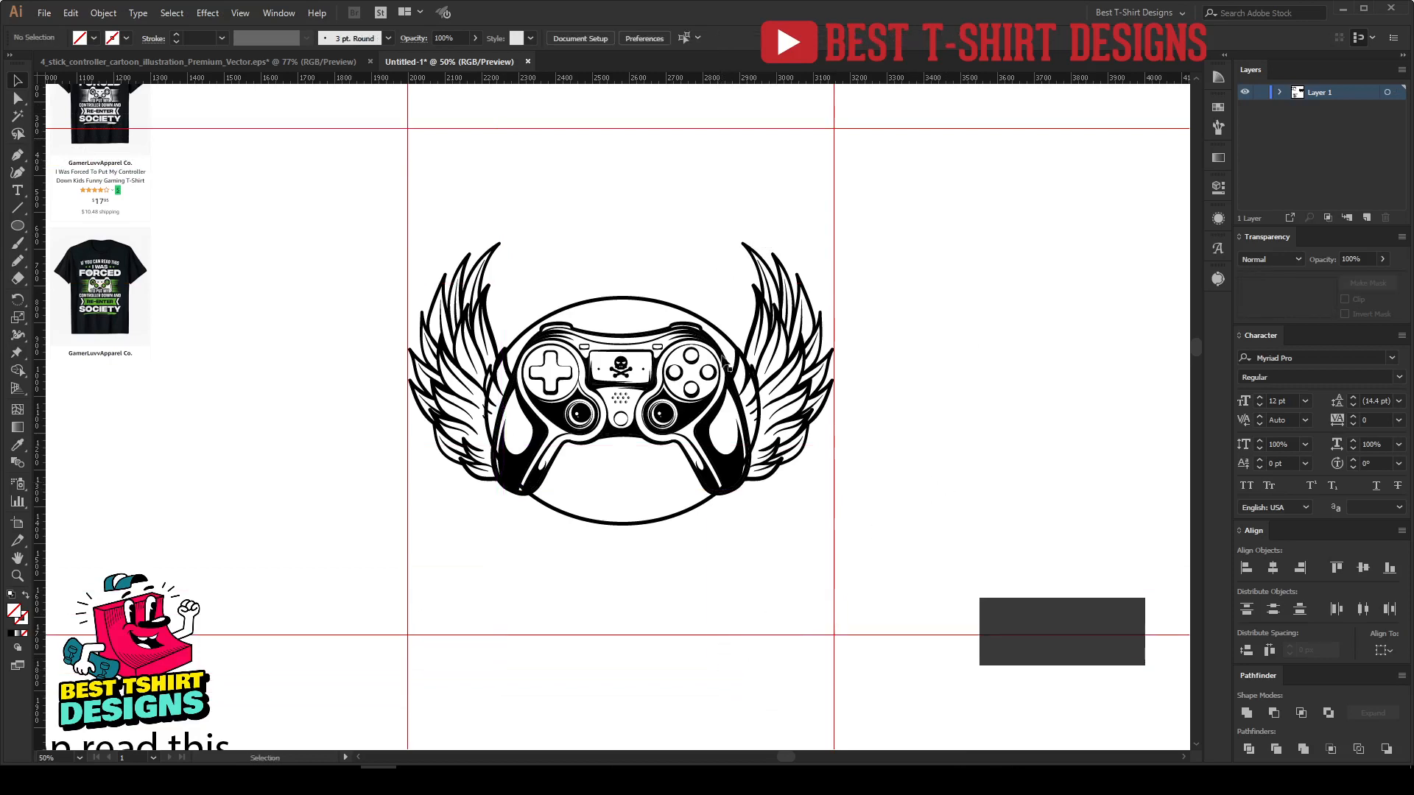
pyautogui.rightClick(829, 131)
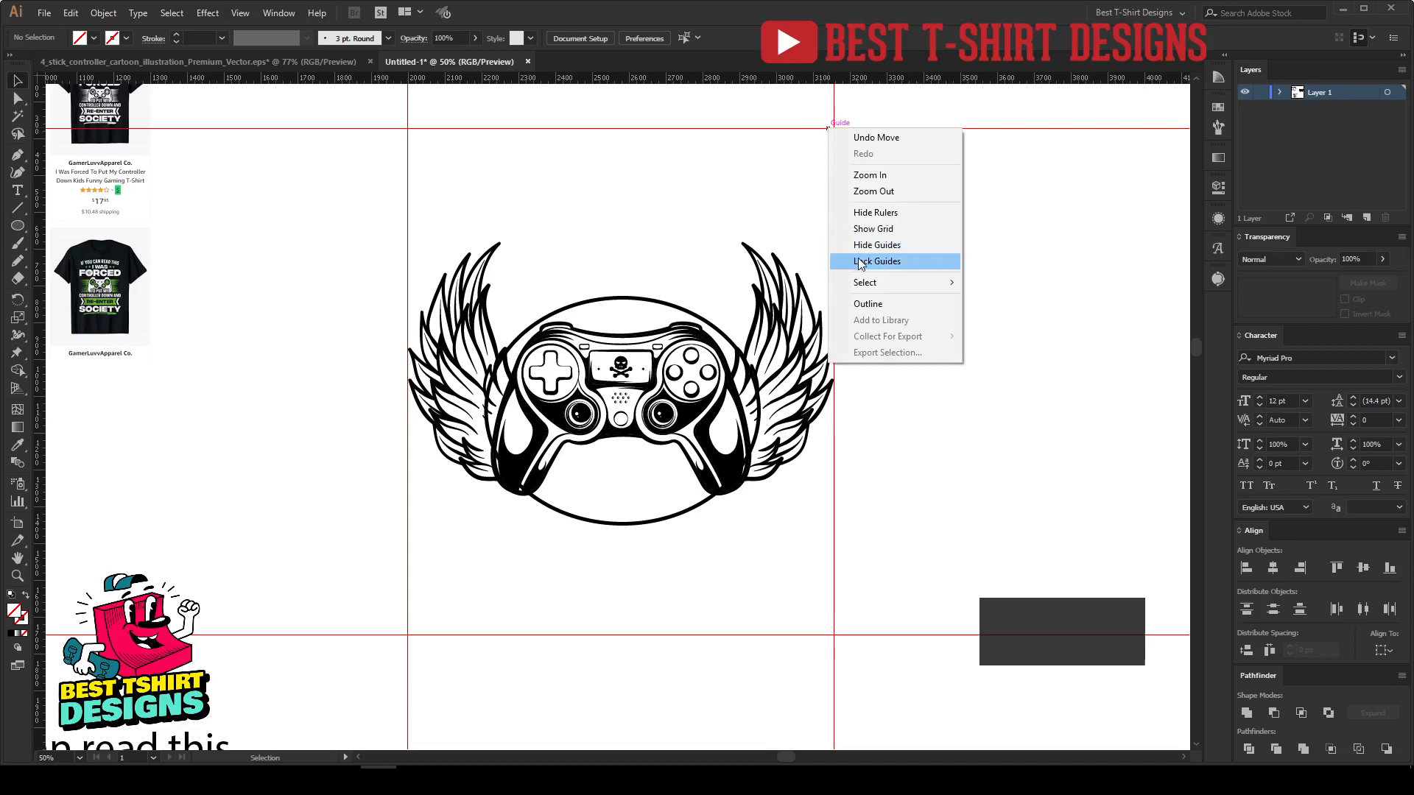
pyautogui.click(910, 252)
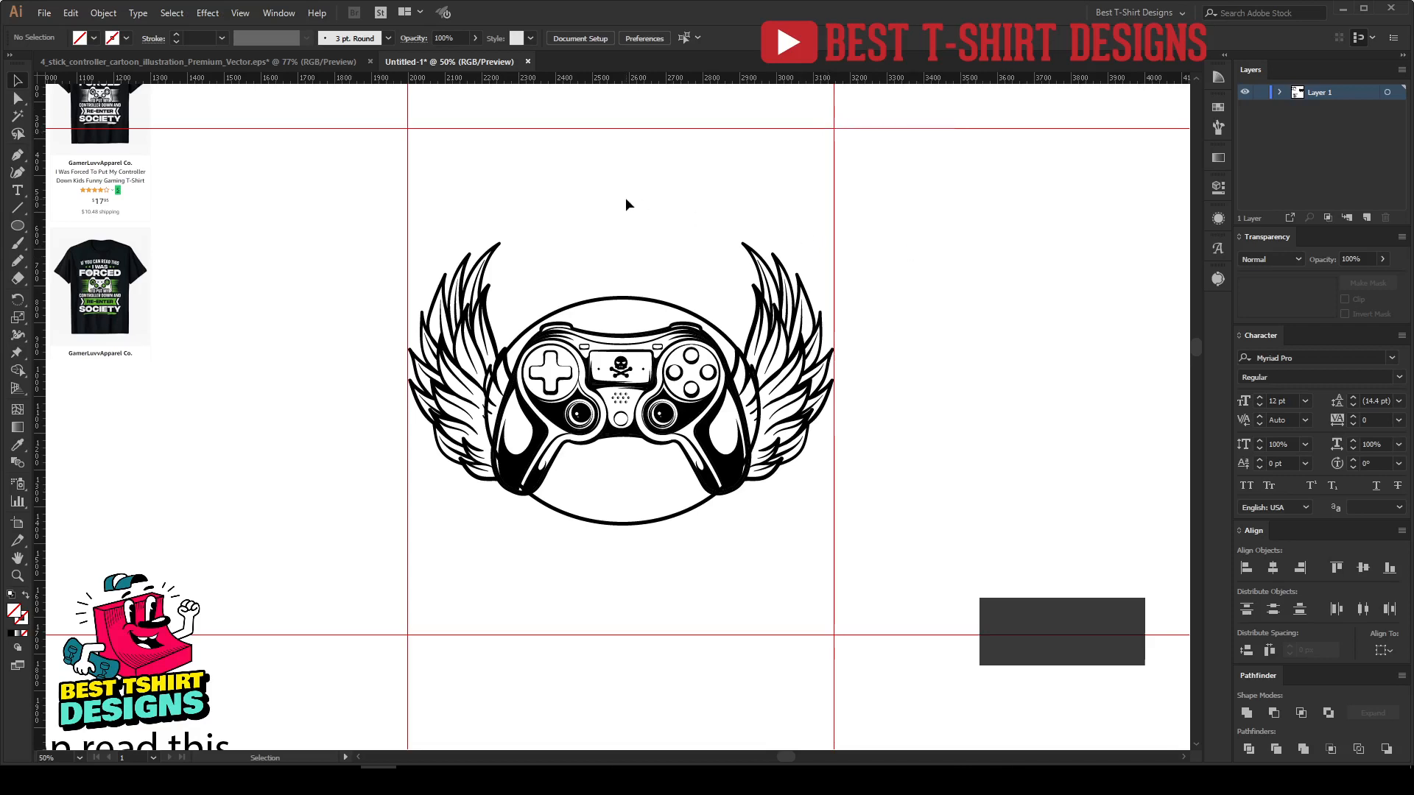
# Enlarge the ellipse proportionally from its centre to about 811 × 672 px and realign it horizontally with the winged controller.
pyautogui.click(639, 524)
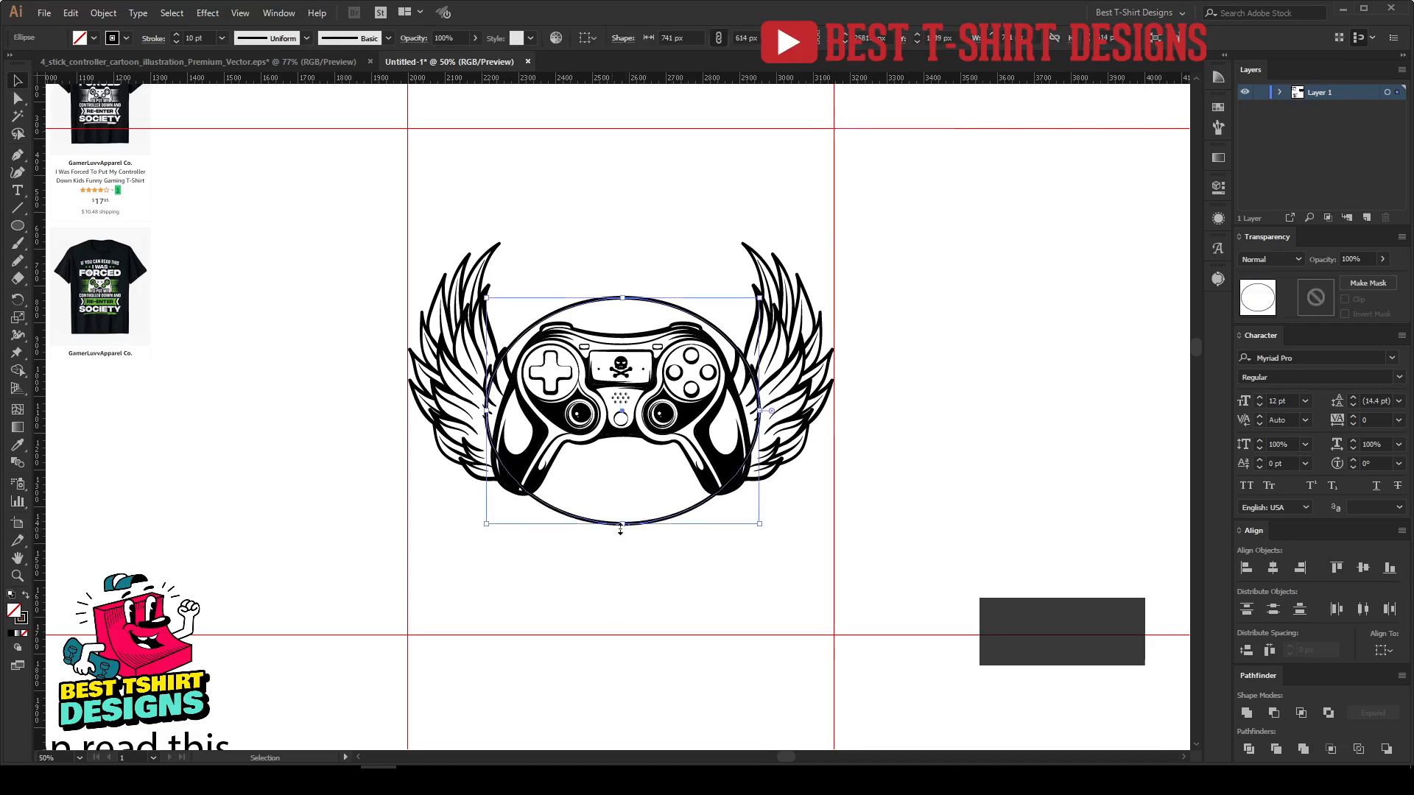
pyautogui.moveTo(622, 525); pyautogui.dragTo(623, 536)
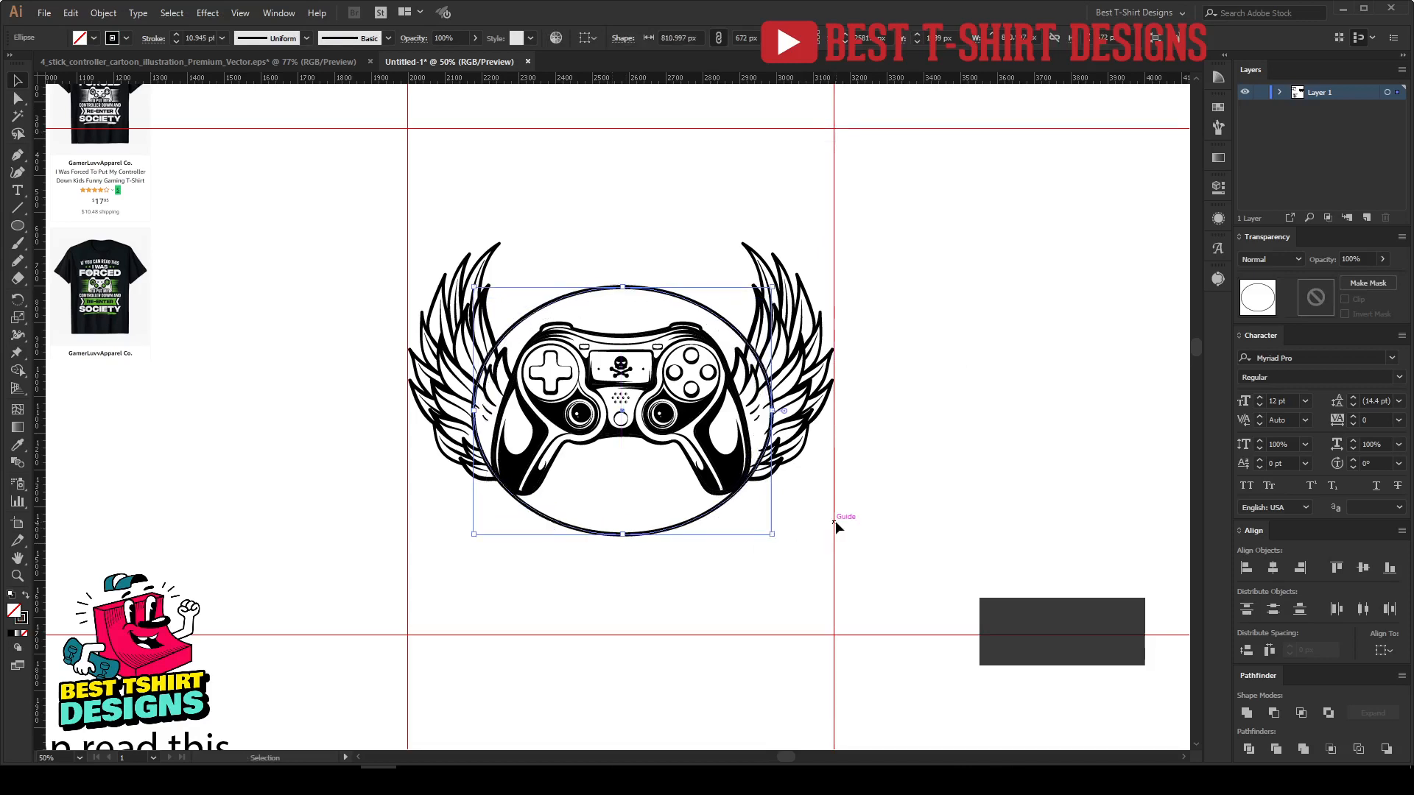
pyautogui.scroll(1, 670, 452)
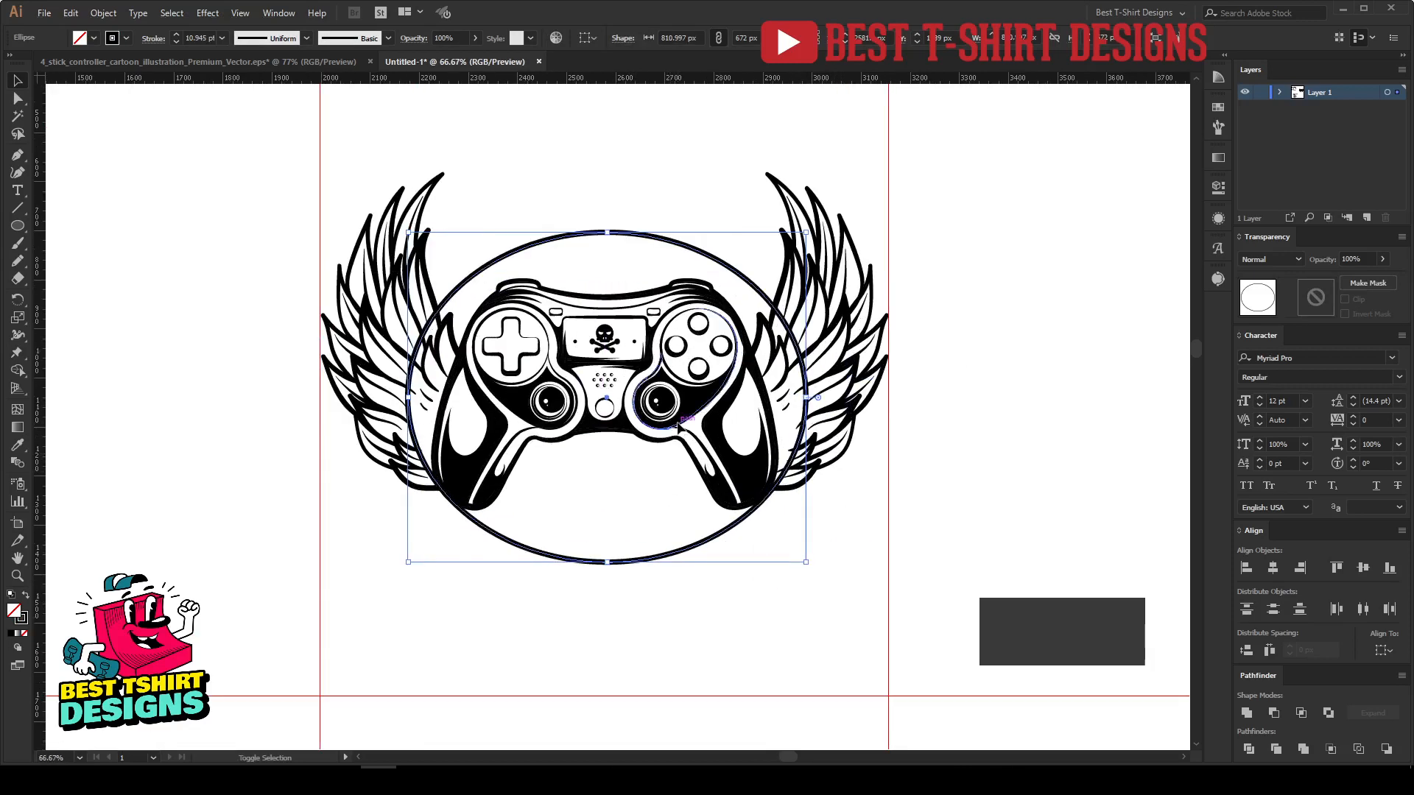
pyautogui.hotkey('ctrl', 'a')
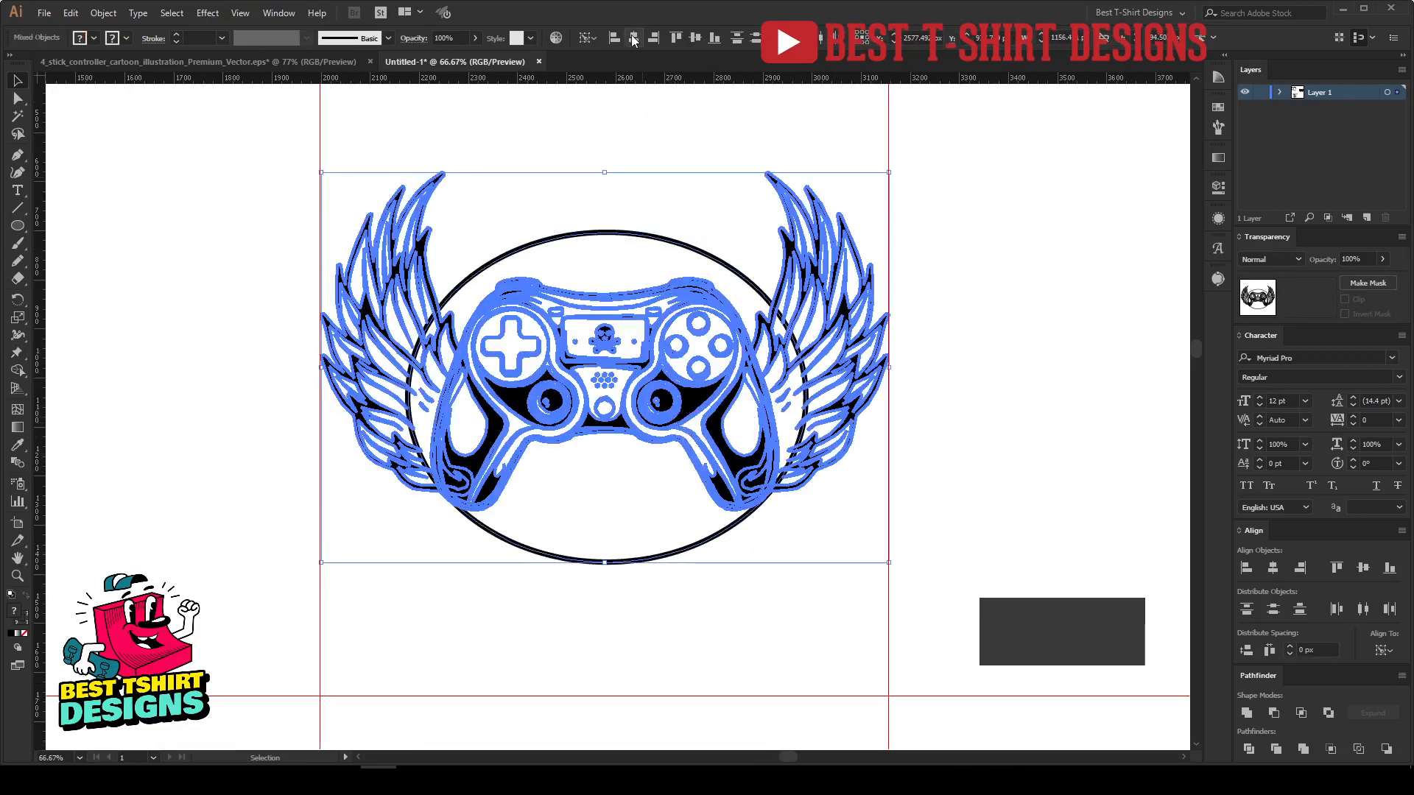
pyautogui.click(655, 184)
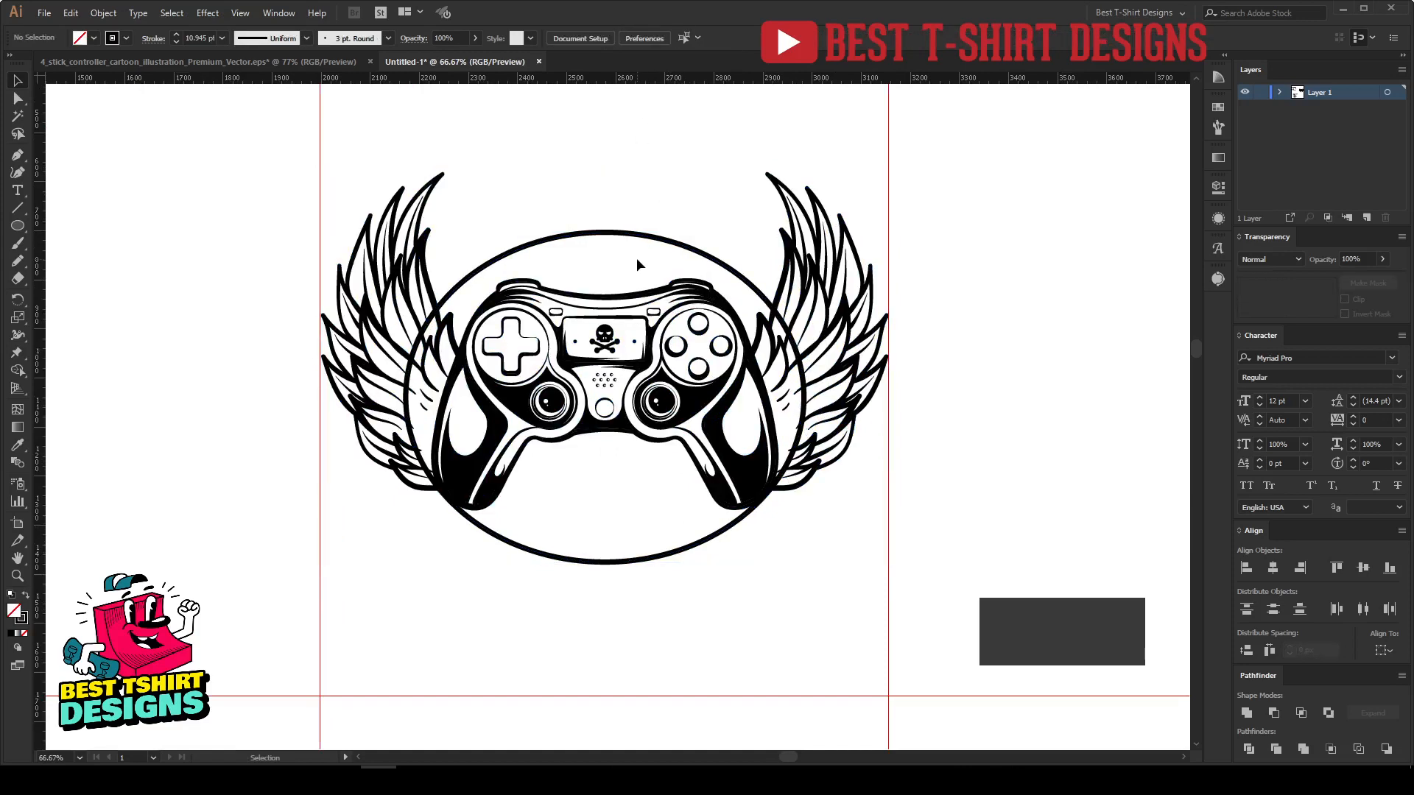
# Move the whole stack of quote lines into the empty space beside the winged controller.
pyautogui.scroll(-1, 664, 542)
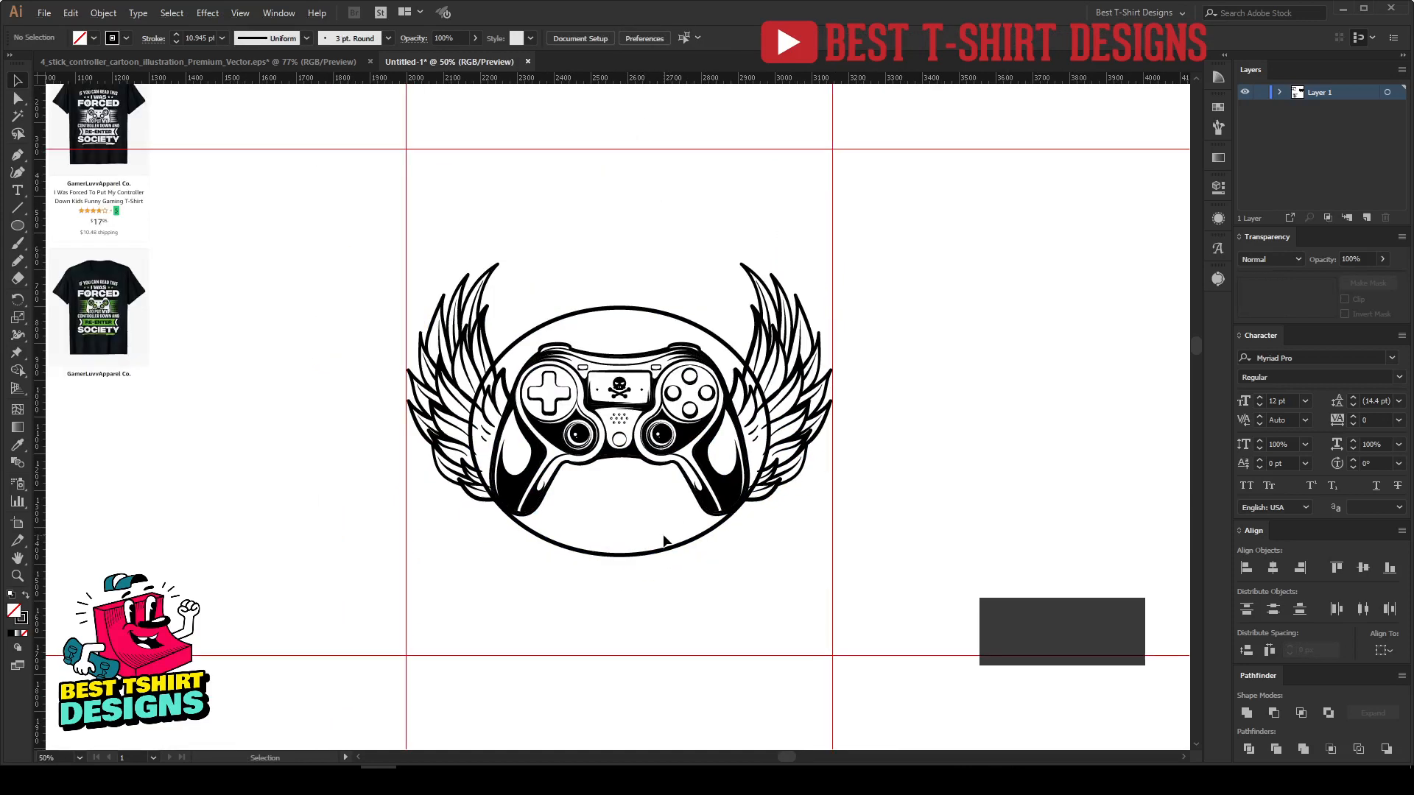
pyautogui.scroll(1, 689, 504)
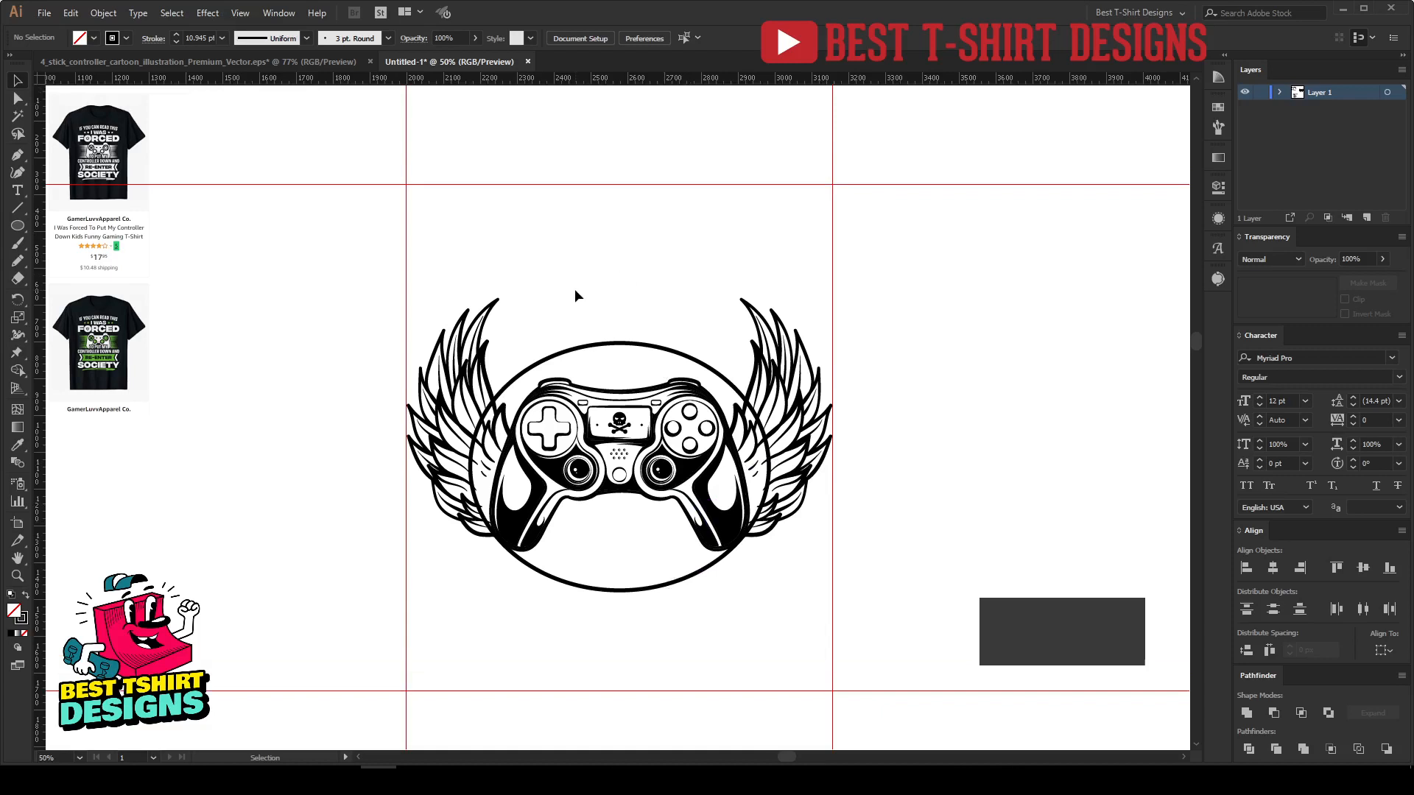
pyautogui.scroll(-1, 598, 294)
pyautogui.scroll(-3, 356, 497)
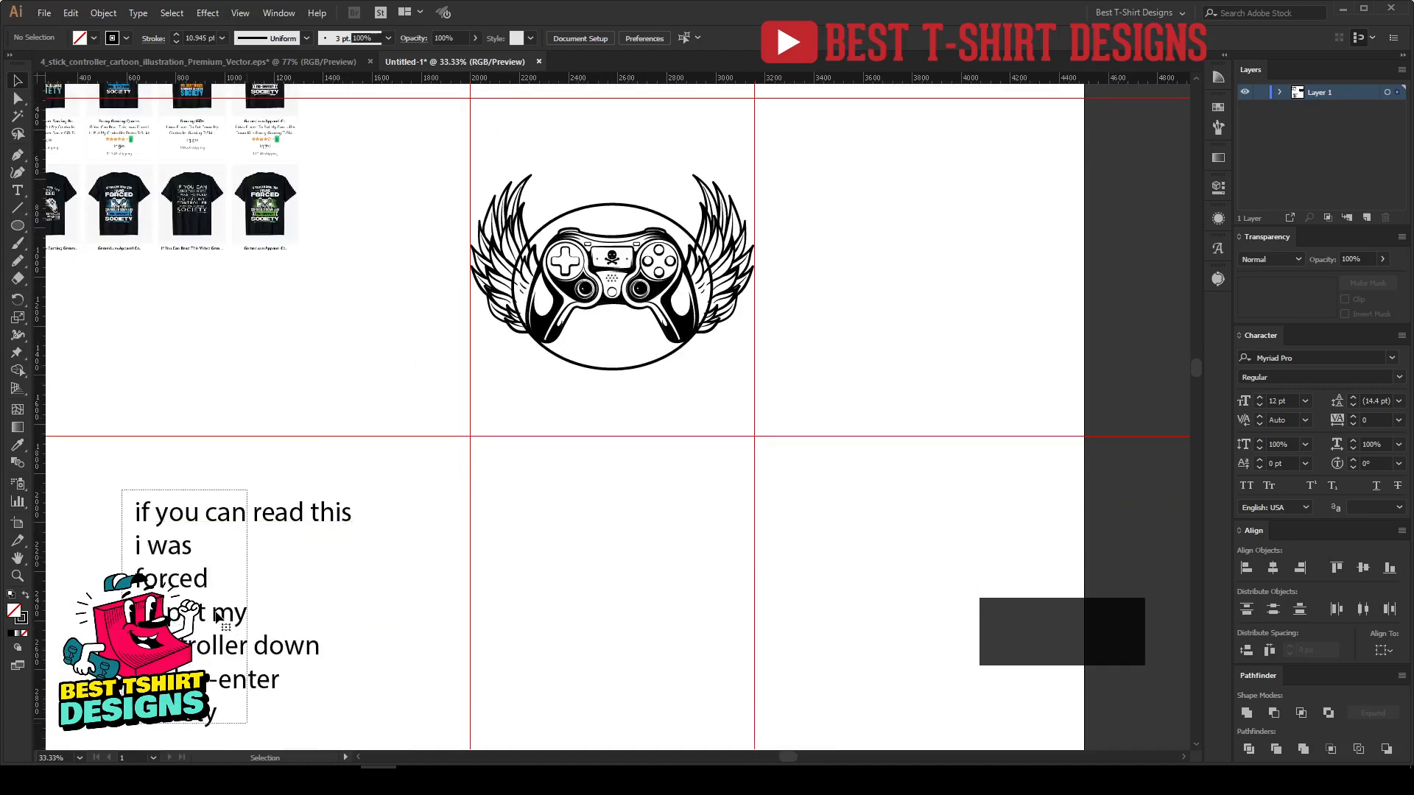
pyautogui.moveTo(305, 556); pyautogui.dragTo(961, 203)
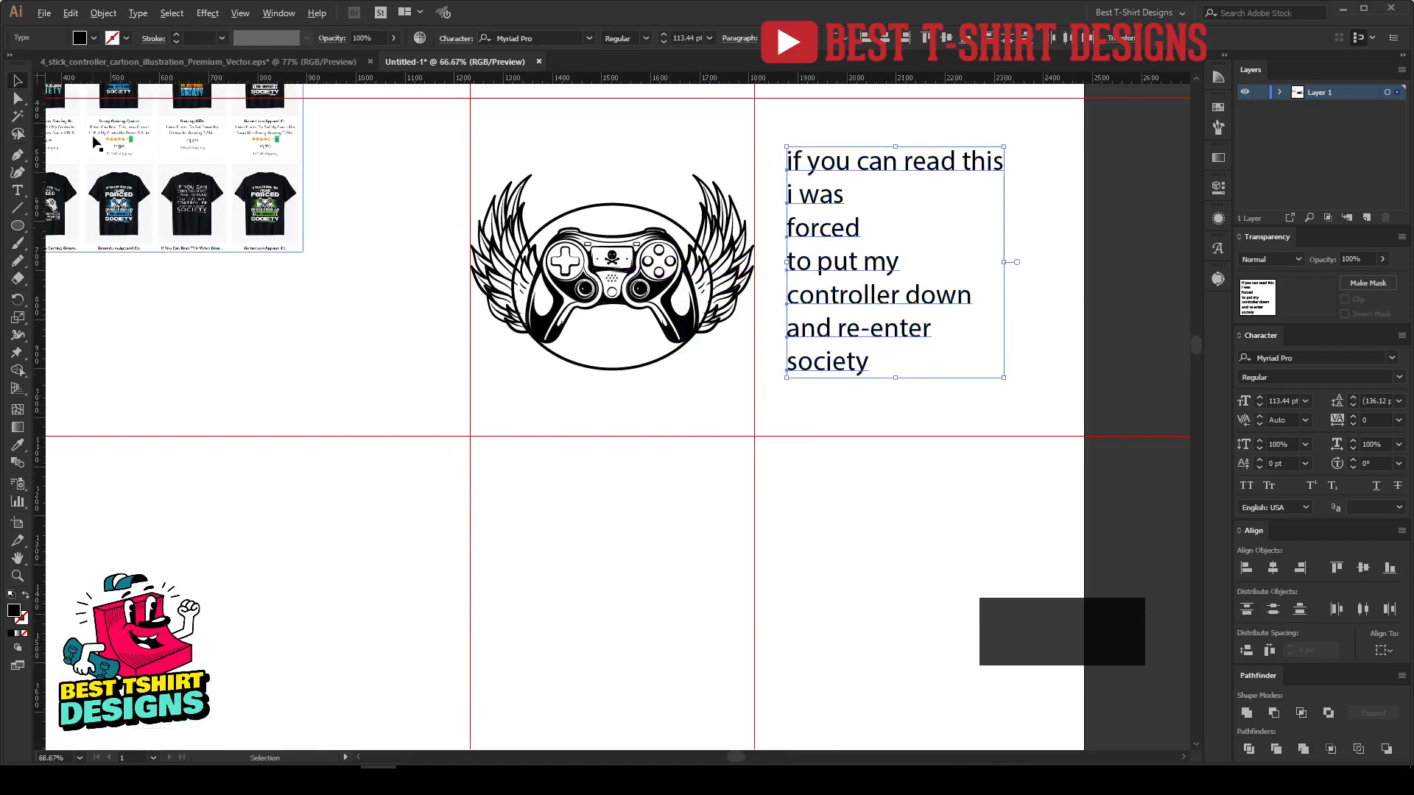
# Examine how the reference T-shirts arrange and emphasise the quote lines above and below the controller.
pyautogui.scroll(4, 109, 159)
pyautogui.scroll(-1, 269, 316)
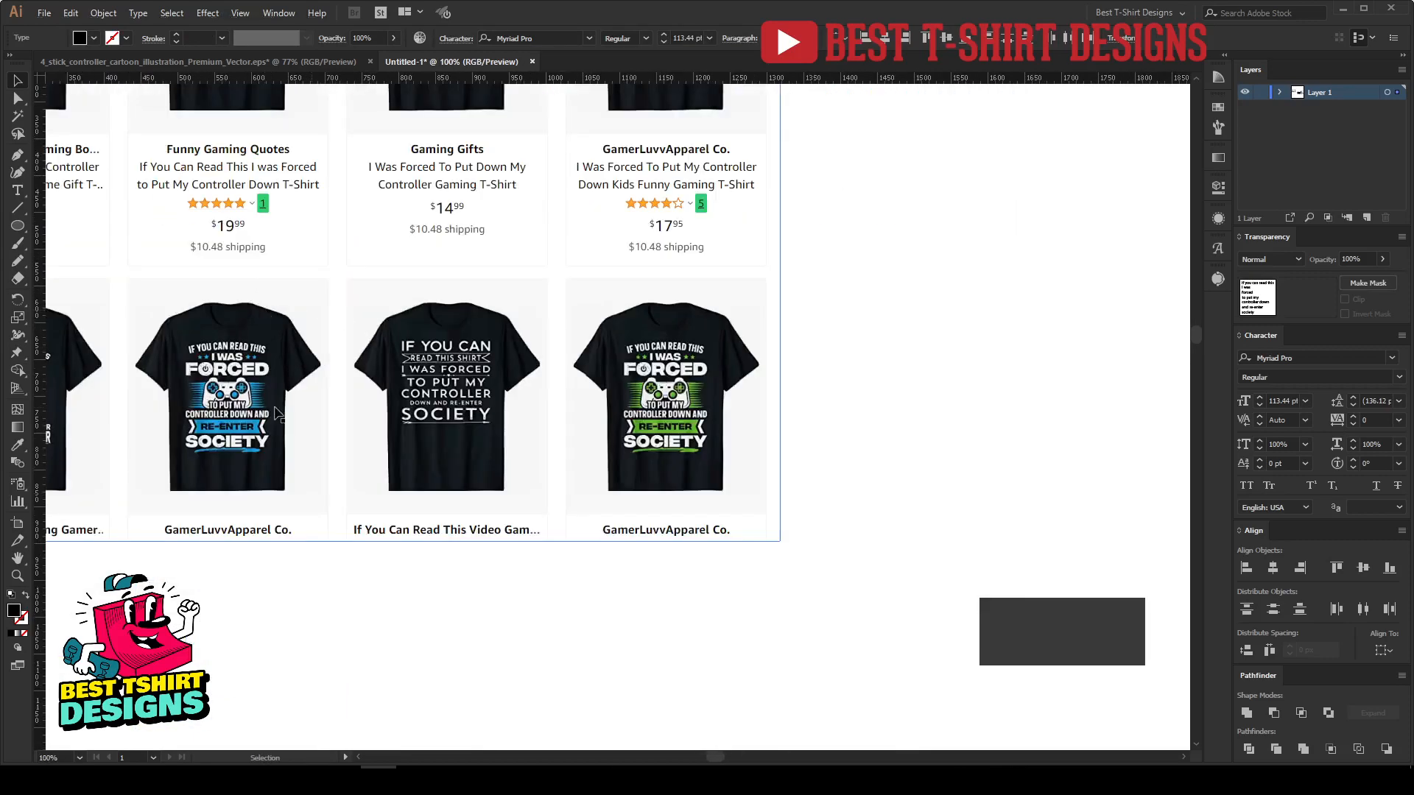
pyautogui.click(809, 371)
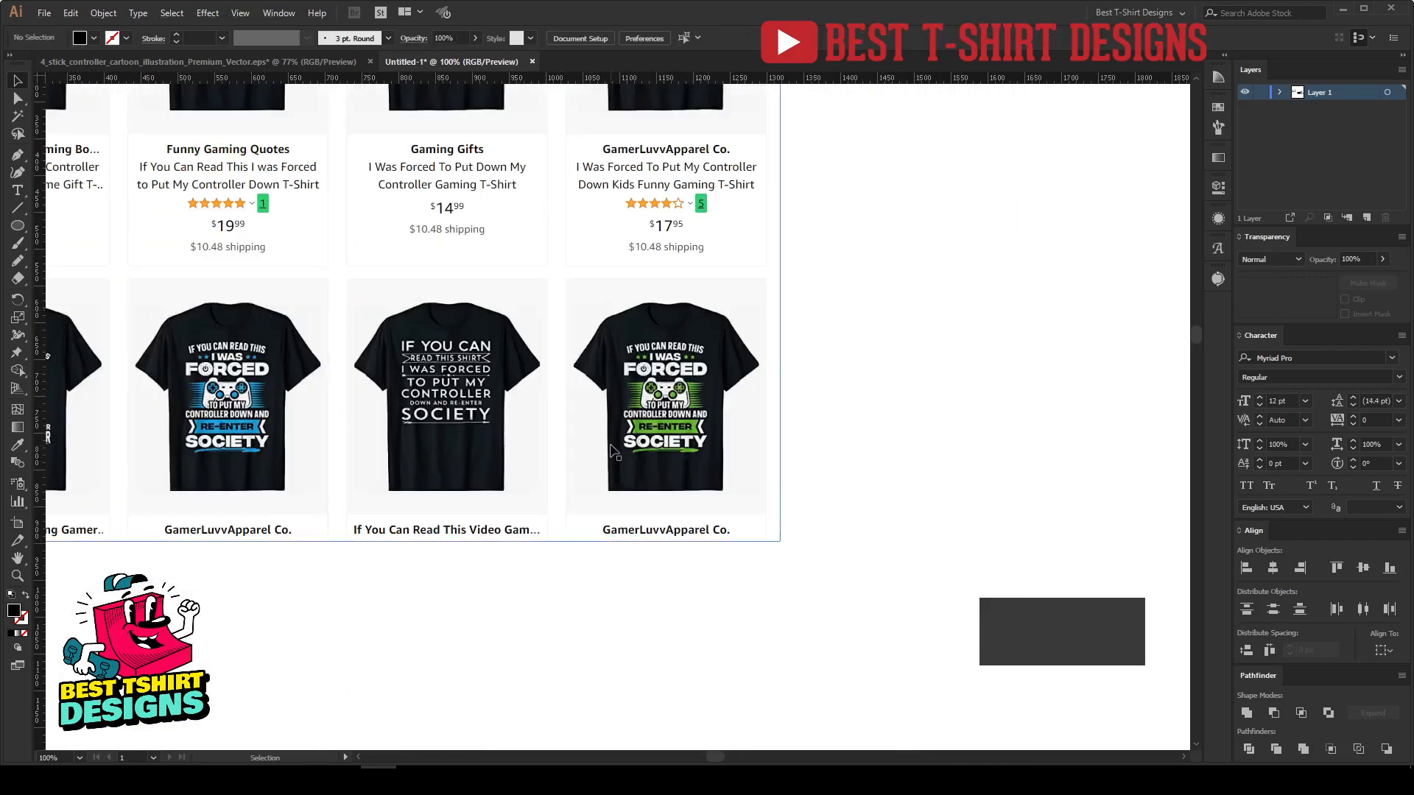
pyautogui.scroll(-1, 405, 439)
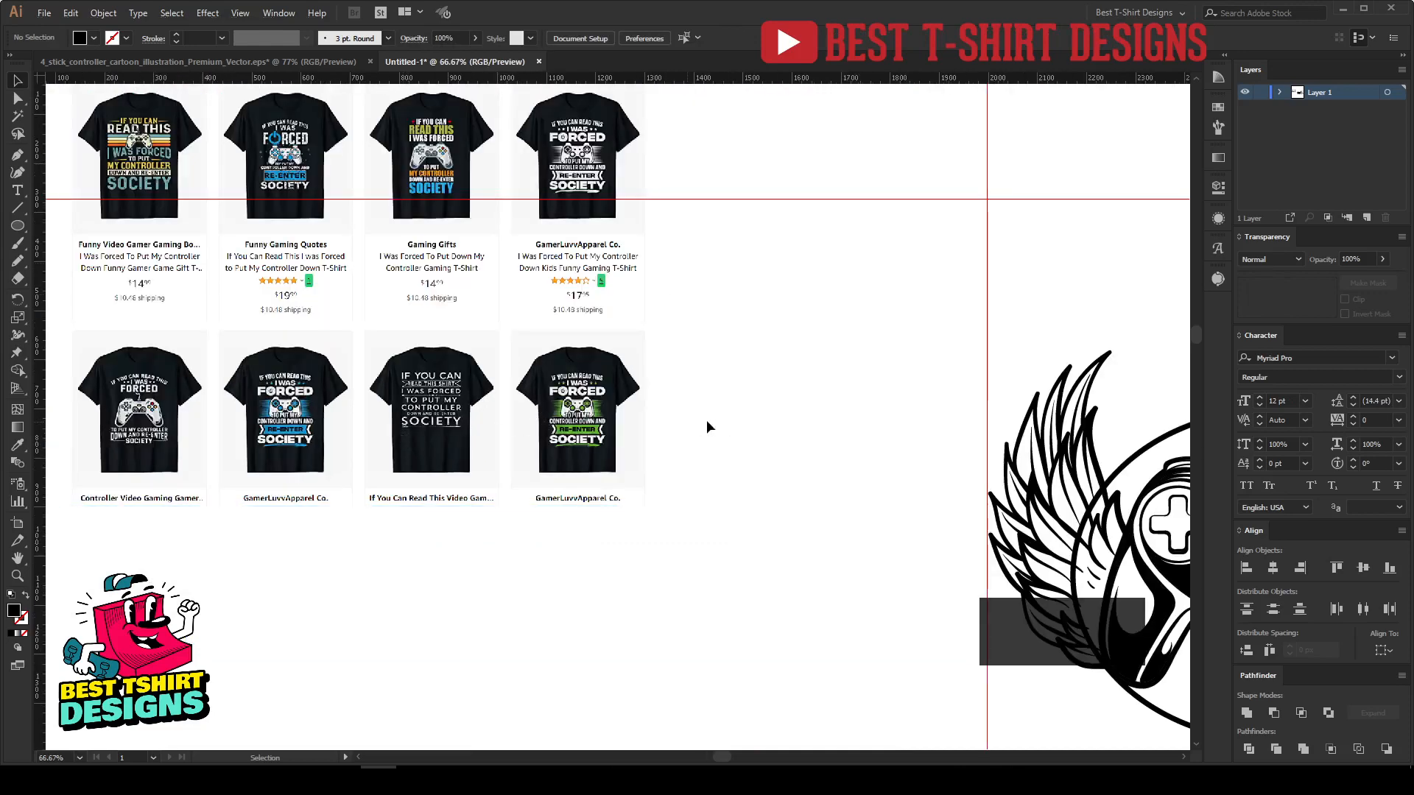
pyautogui.scroll(1, 157, 117)
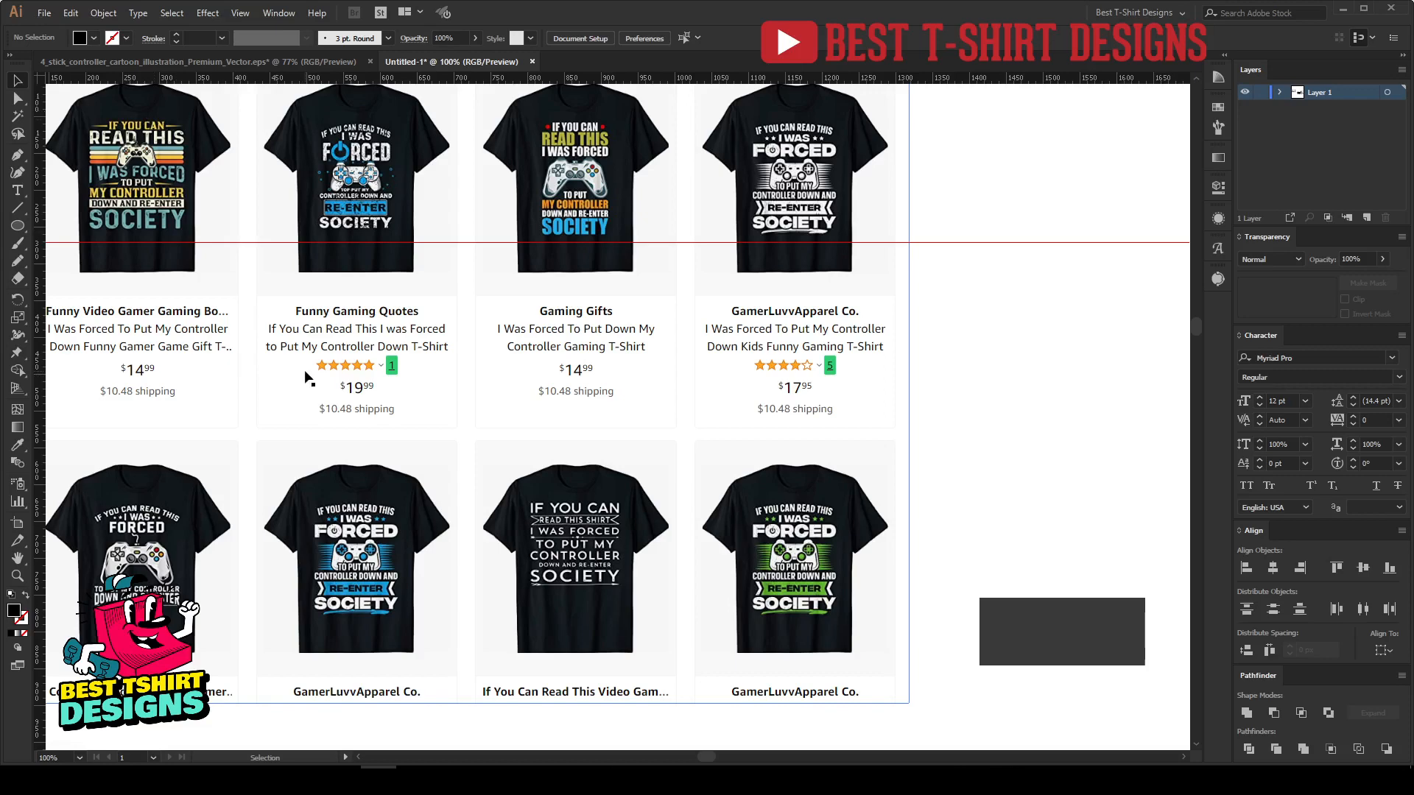
pyautogui.scroll(2, 324, 232)
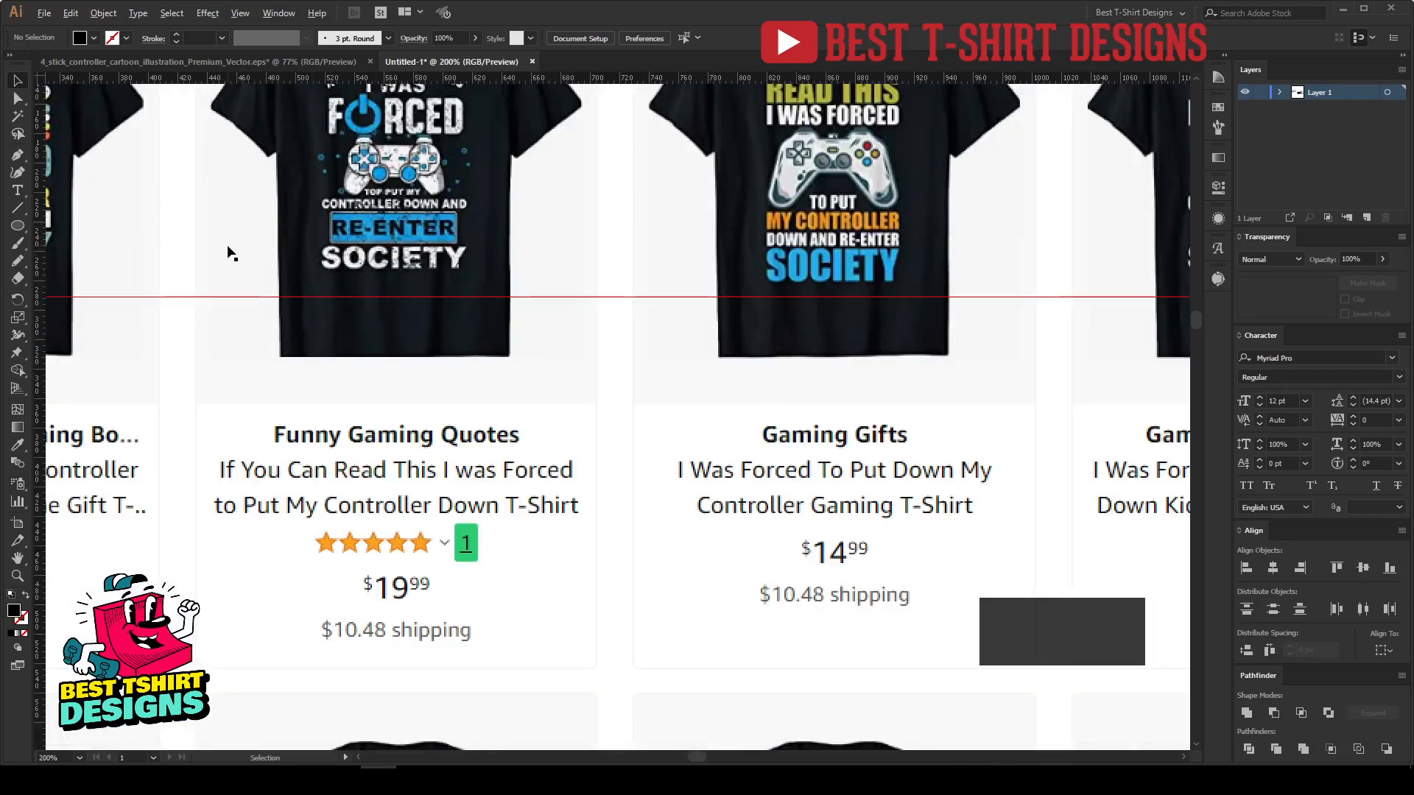
pyautogui.scroll(-4, 227, 247)
pyautogui.press('space')
pyautogui.moveTo(649, 371); pyautogui.dragTo(369, 319)
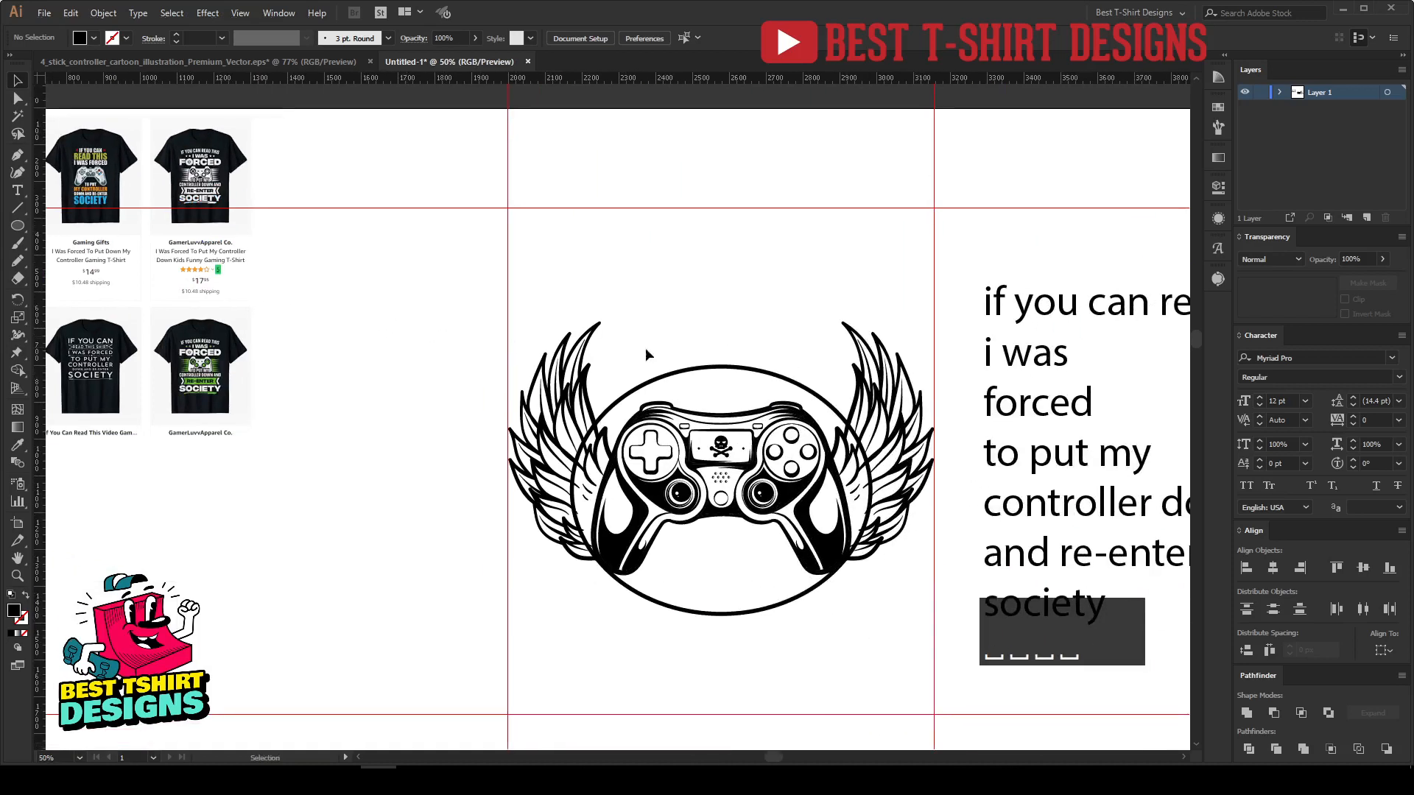
# Stack the lines "if you can read this", "i was" and "forced" centrally above the controller between the wings.
pyautogui.press('space')
pyautogui.moveTo(643, 319); pyautogui.dragTo(426, 294)
pyautogui.moveTo(931, 272); pyautogui.dragTo(589, 253)
pyautogui.moveTo(741, 317); pyautogui.dragTo(430, 242)
pyautogui.moveTo(803, 388); pyautogui.dragTo(484, 321)
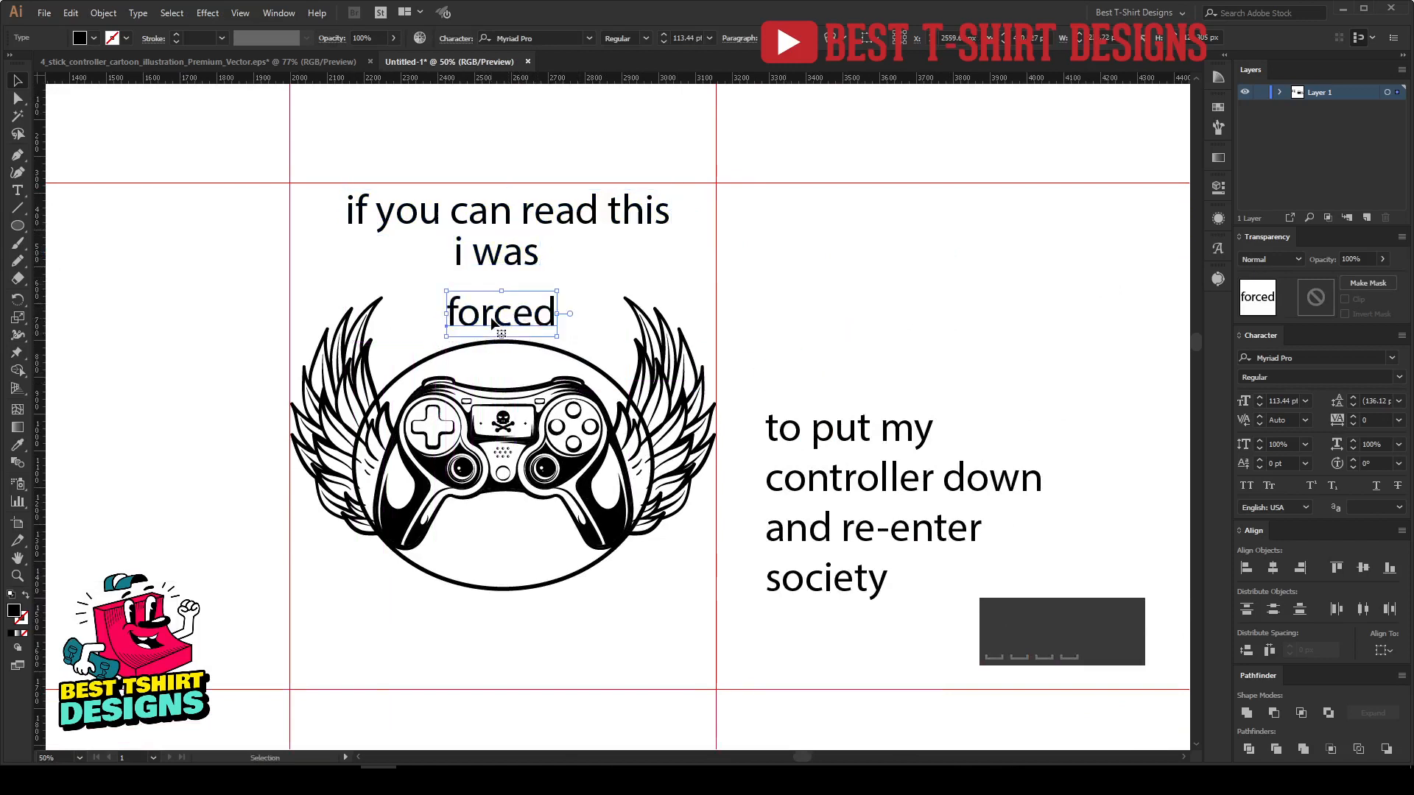
# Set the word "forced" in Poster Gothic ATF Heavy and cut it to the clipboard.
pyautogui.click(559, 41)
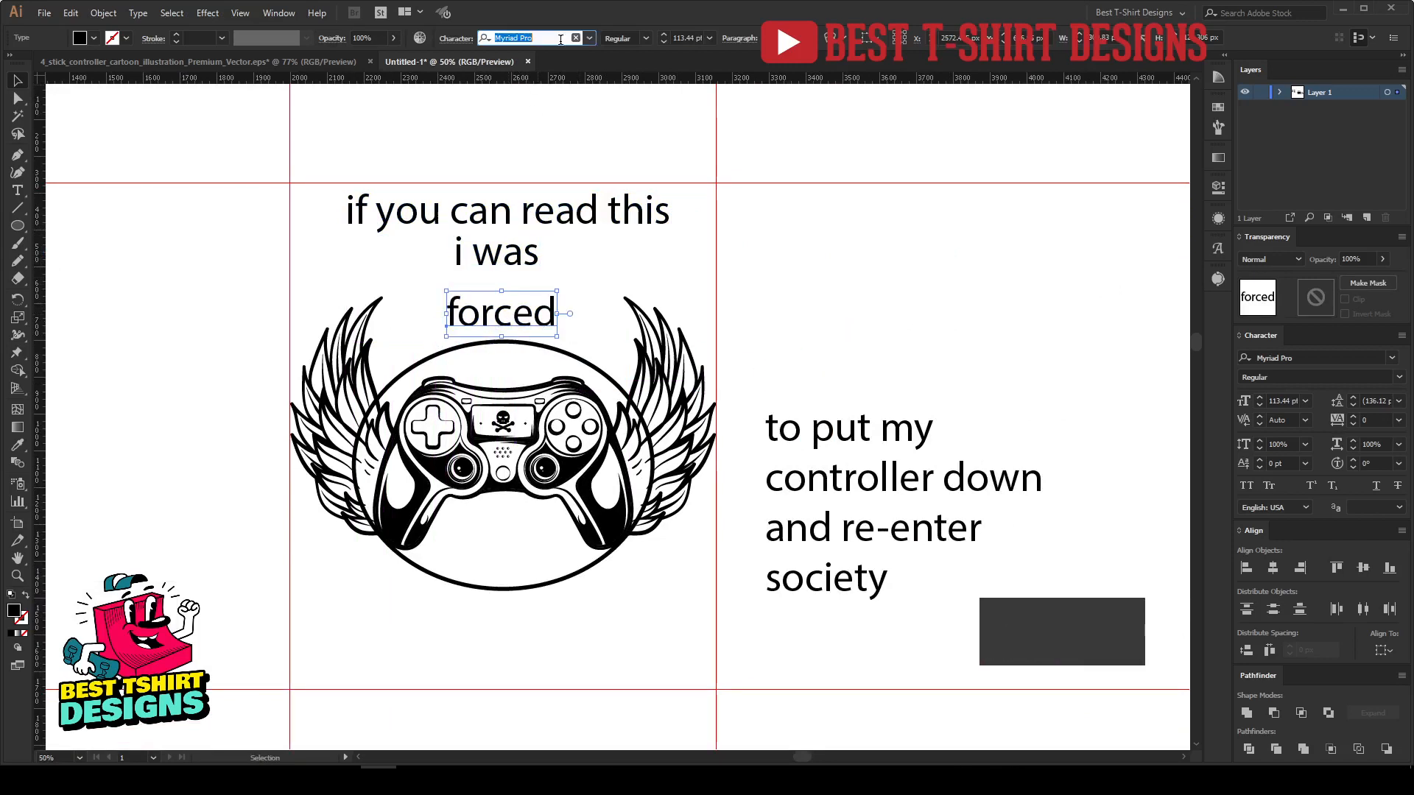
pyautogui.write('pos')
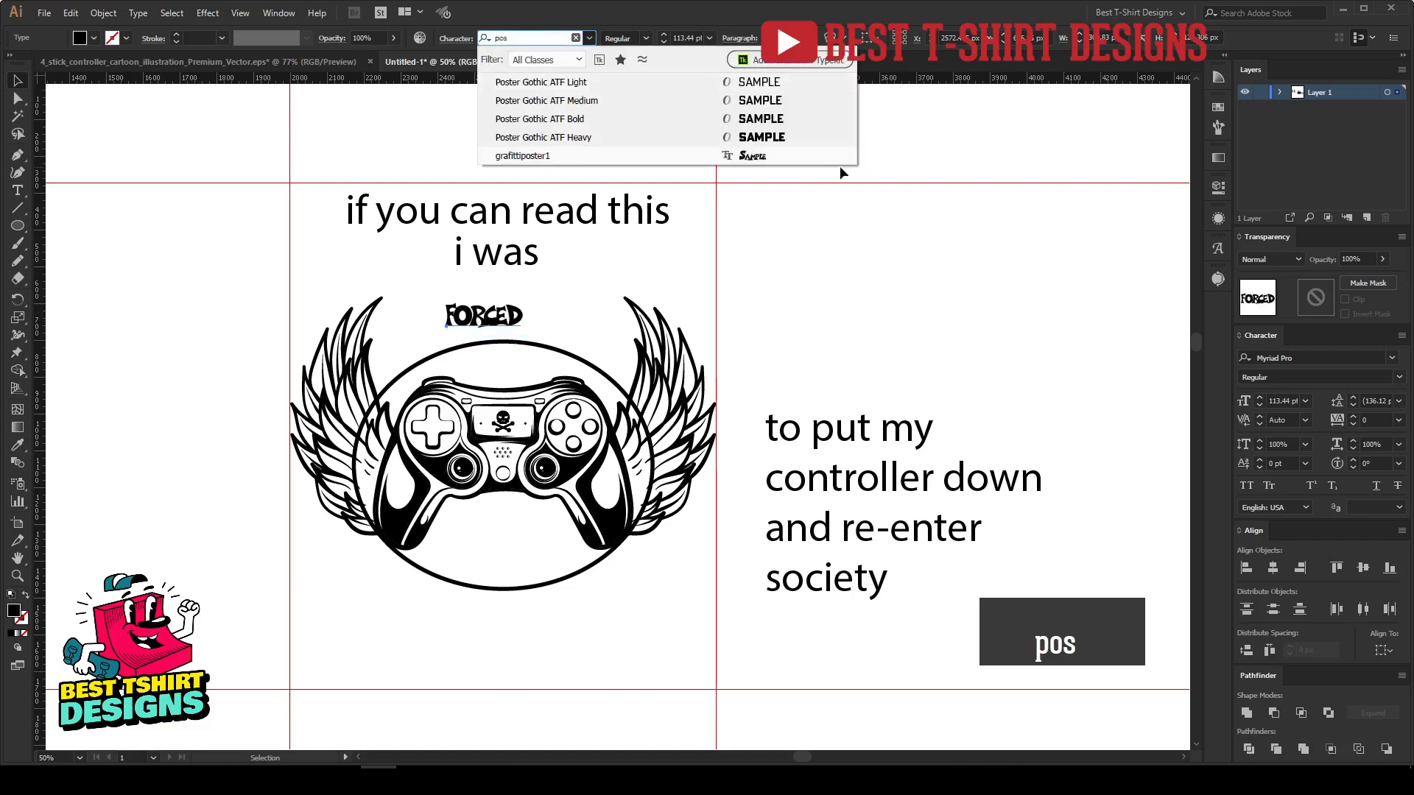
pyautogui.click(783, 140)
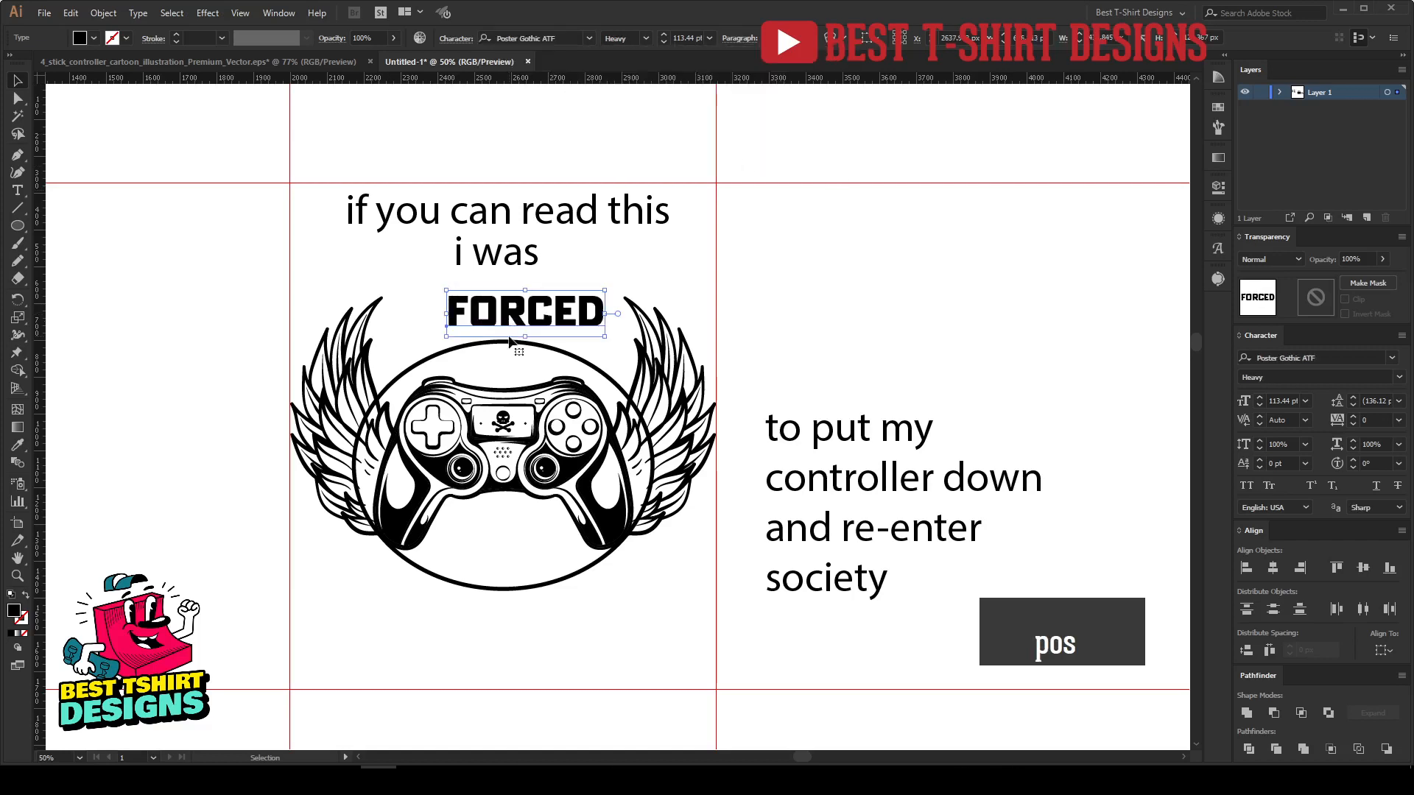
pyautogui.scroll(1, 501, 352)
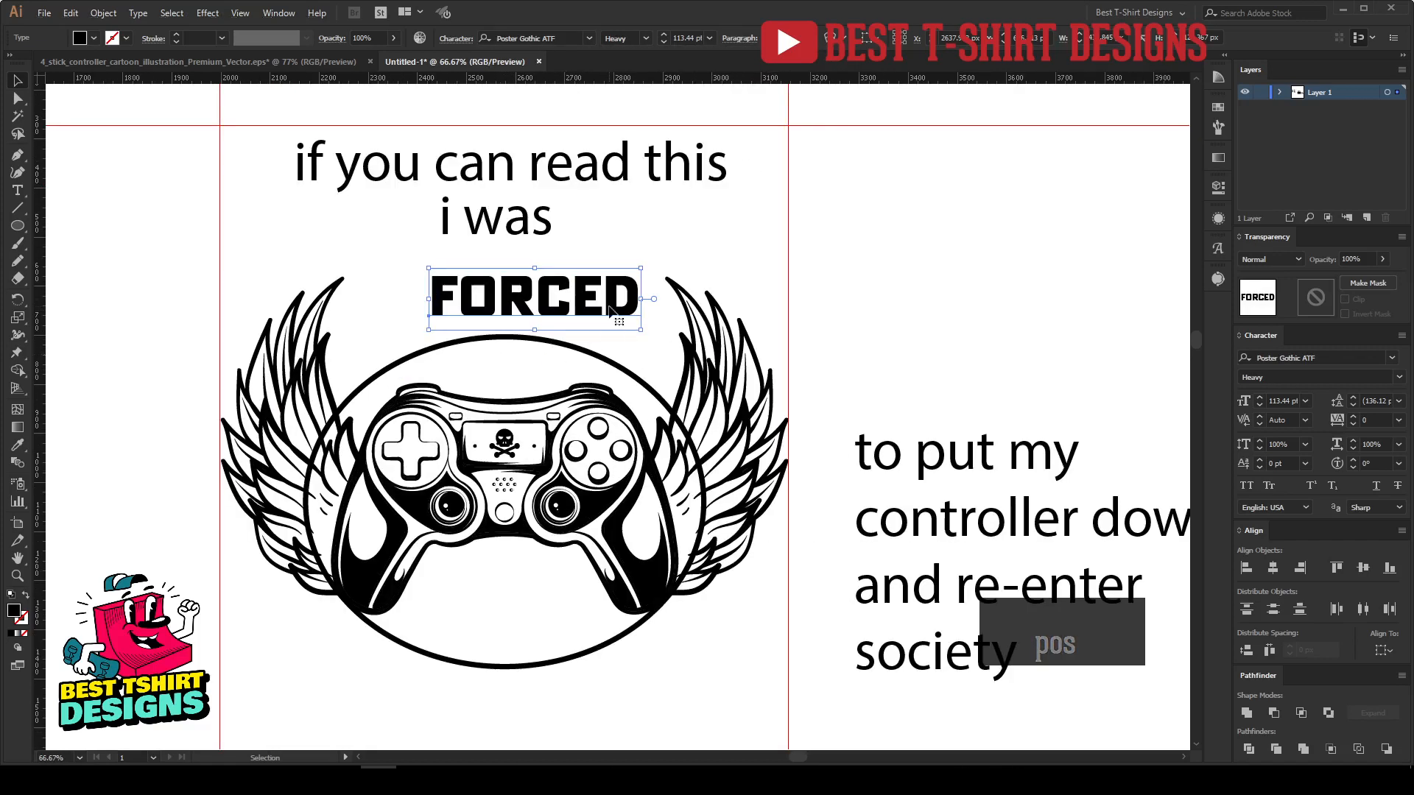
pyautogui.hotkey('ctrl', 'x')
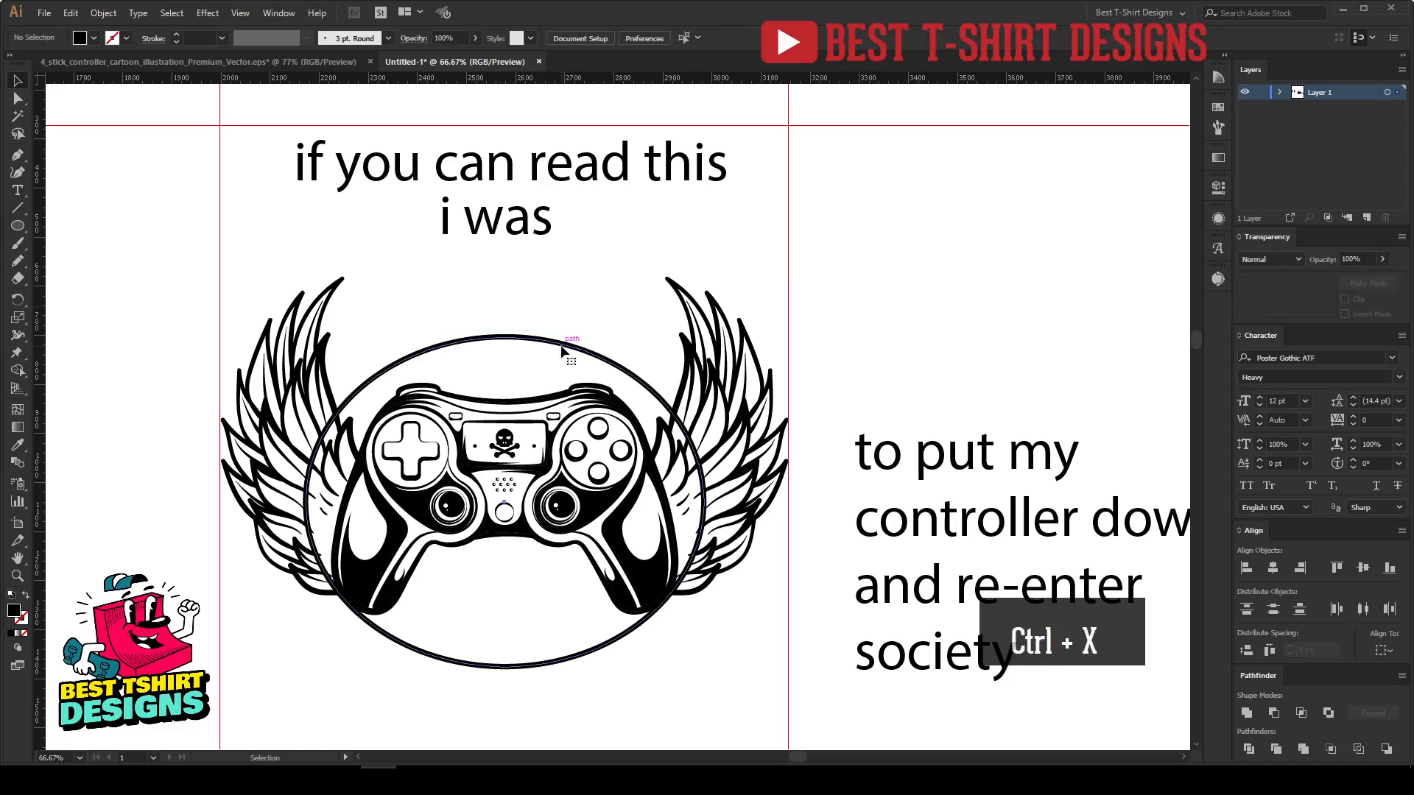
# Offset the ellipse's path outward by 30 px with mitered joins to create a larger surrounding ellipse.
pyautogui.click(562, 346)
pyautogui.hotkey('ctrl', 'alt', 'f')
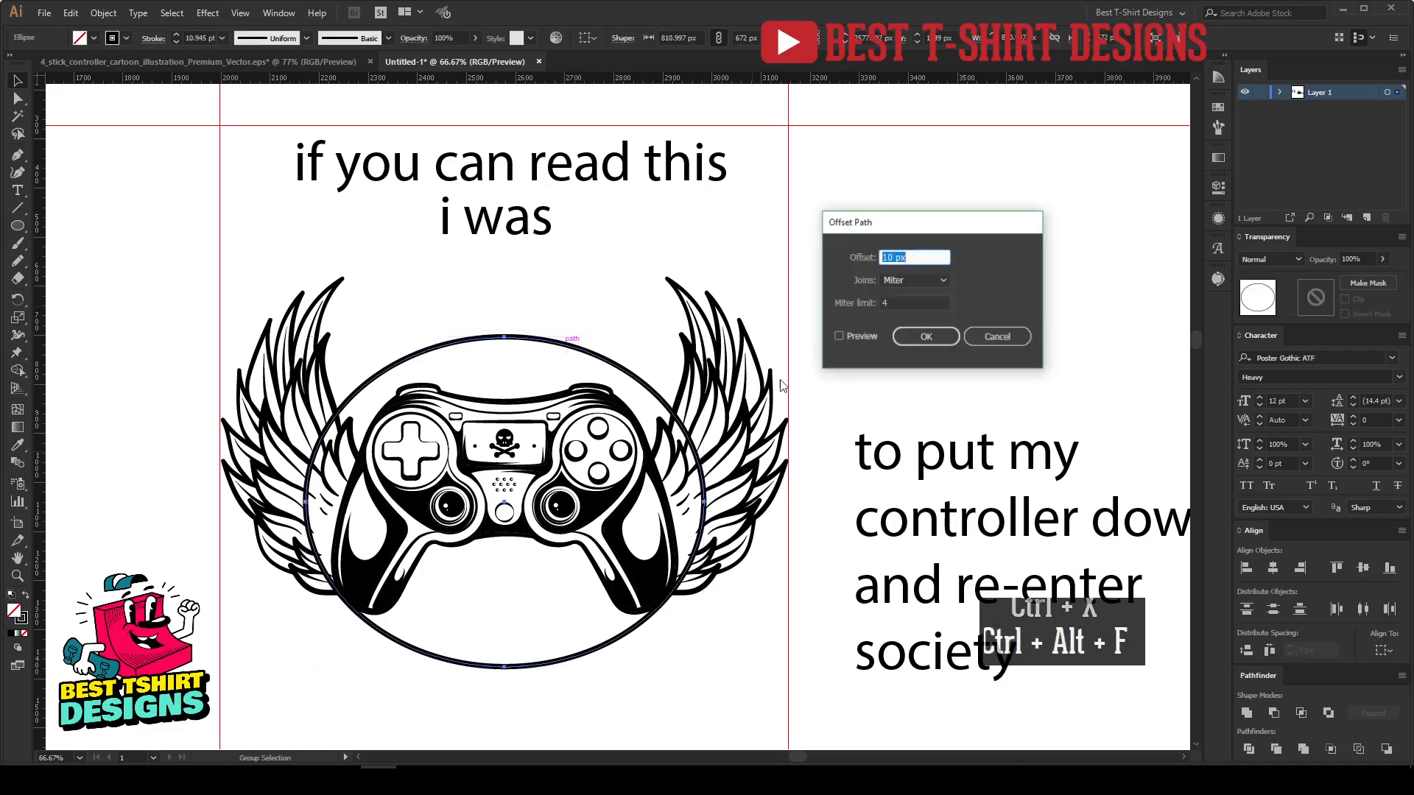
pyautogui.click(863, 337)
pyautogui.scroll(2, 919, 253)
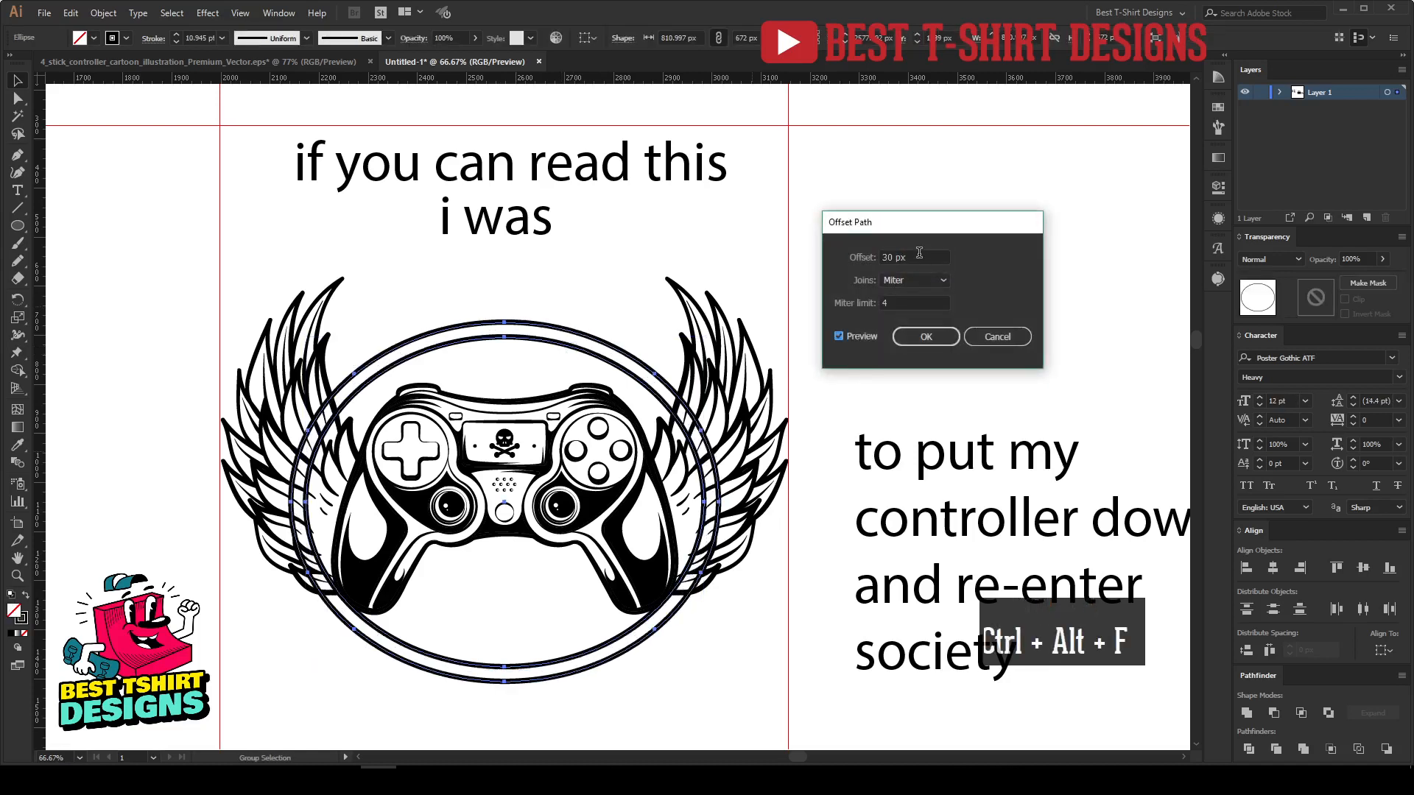
pyautogui.click(926, 336)
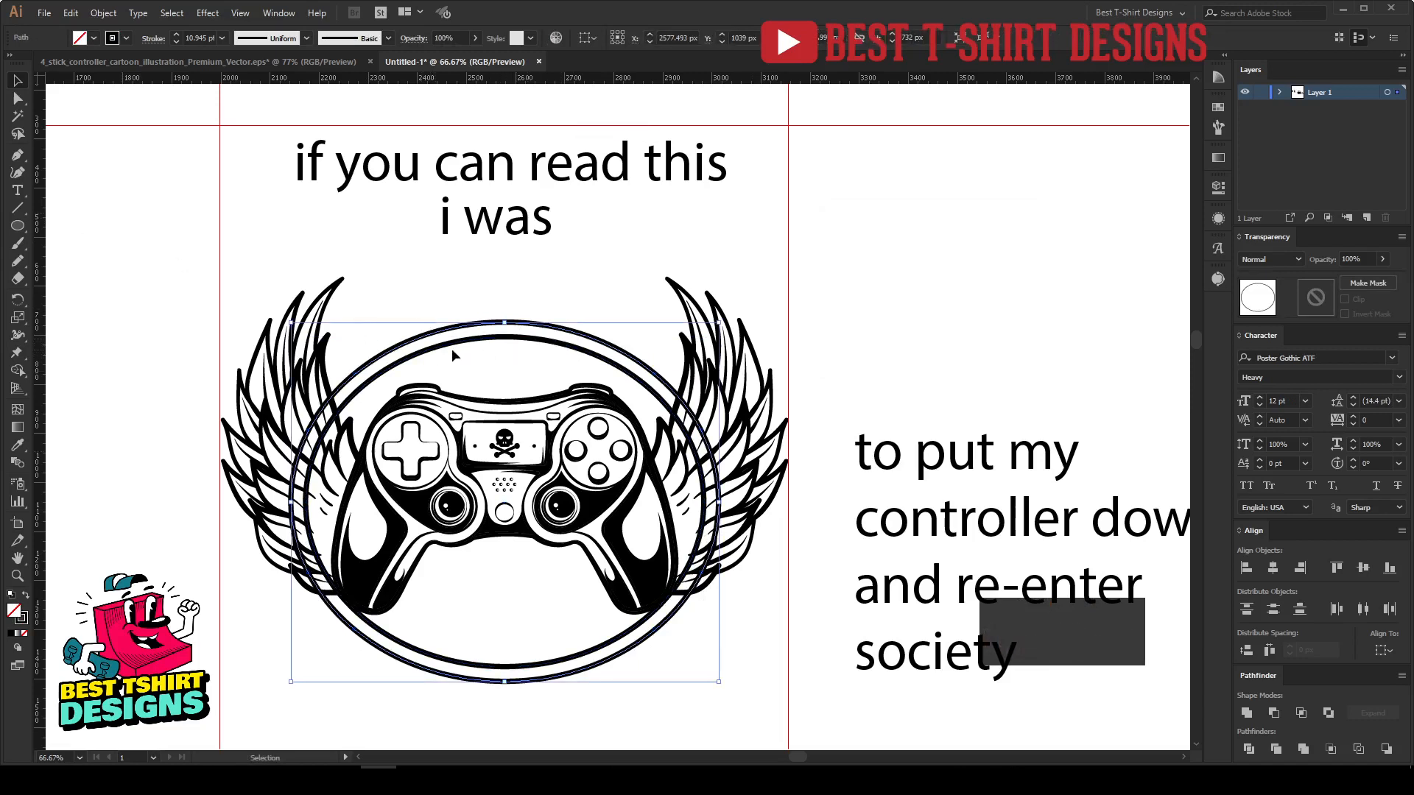
# Turn the outer ellipse into a text path starting at its left side and paste the word "FORCED" along it.
pyautogui.click(18, 190)
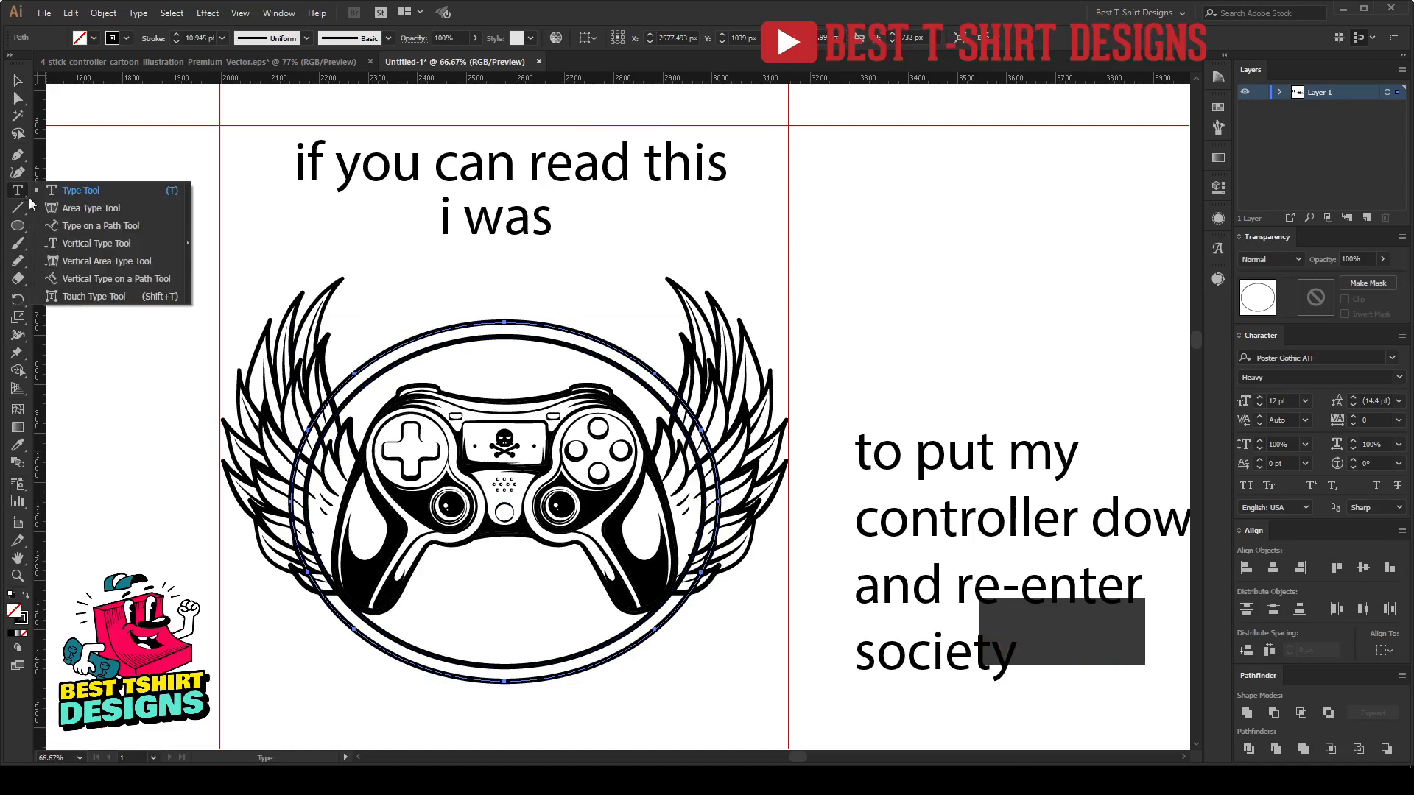
pyautogui.click(88, 226)
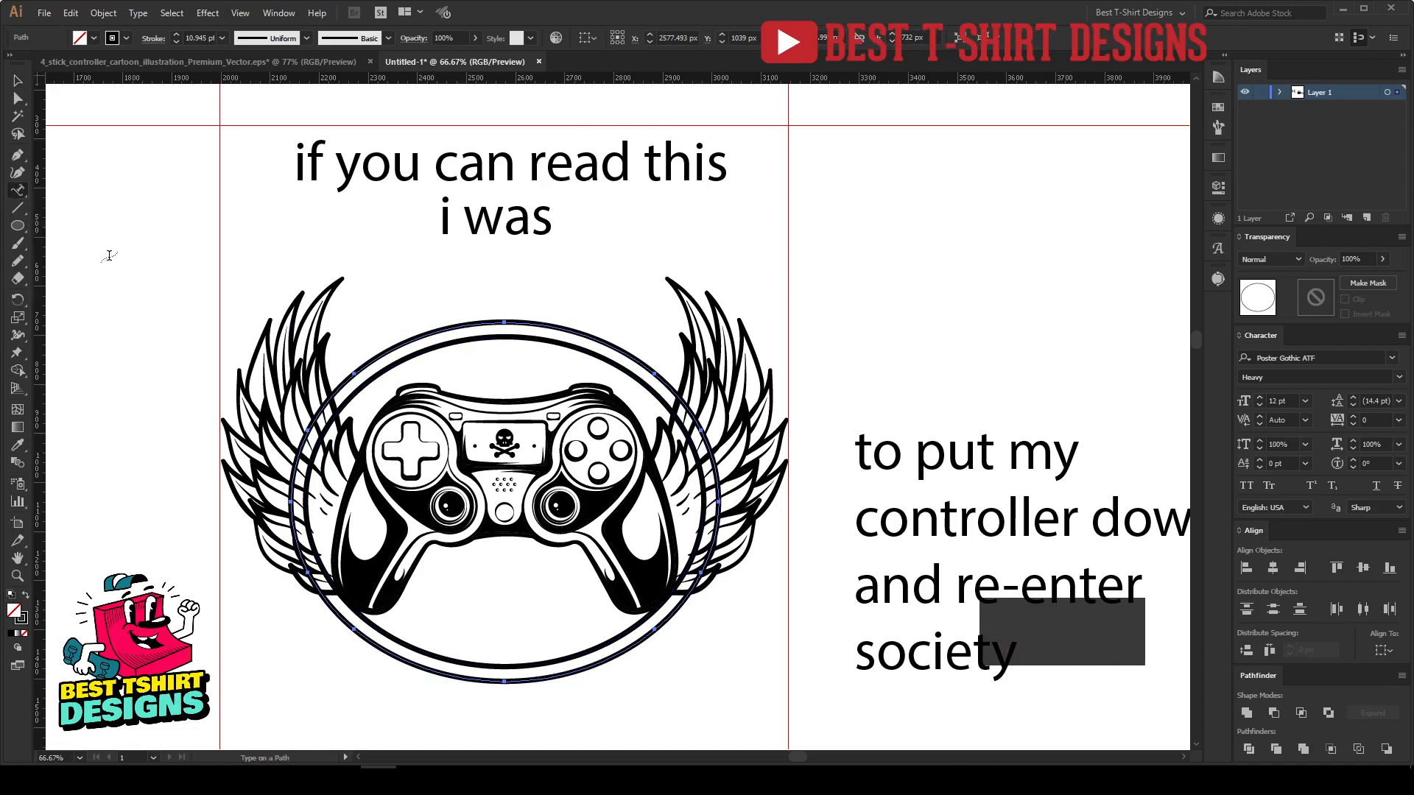
pyautogui.click(292, 501)
pyautogui.hotkey('ctrl', 'v')
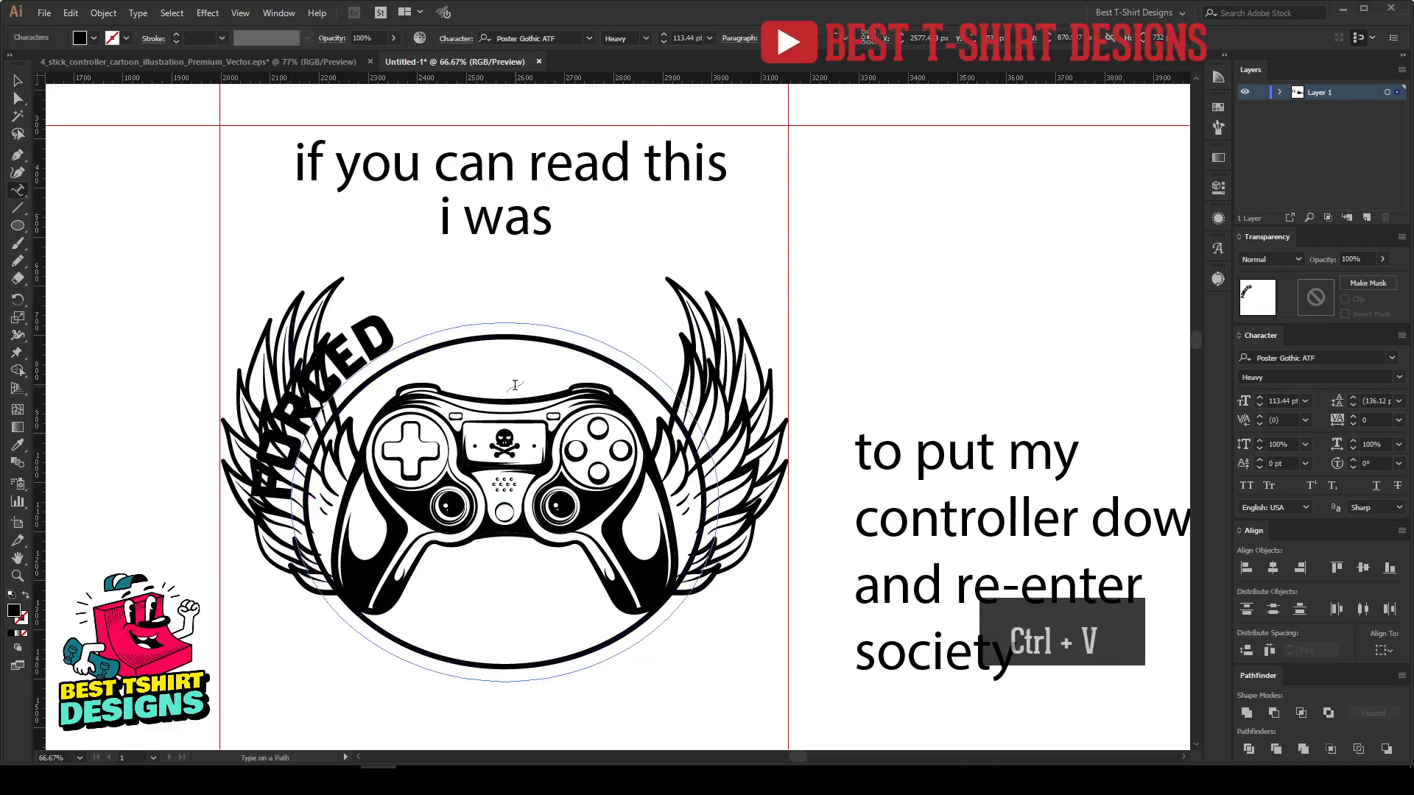
pyautogui.click(23, 81)
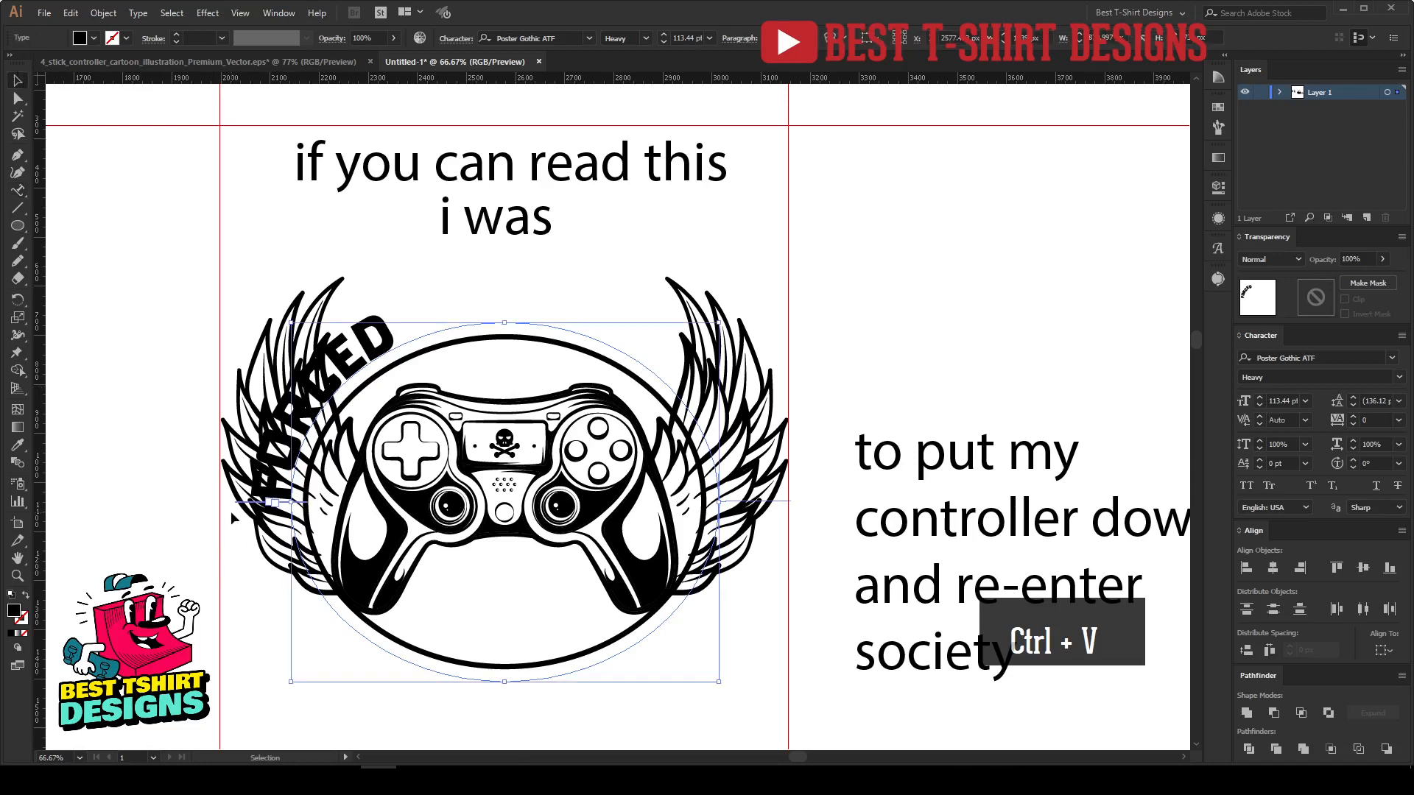
# Centre the word "FORCED" at the top of the outer ellipse by adjusting the extent of its text path.
pyautogui.press('Right')
pyautogui.press('Left')
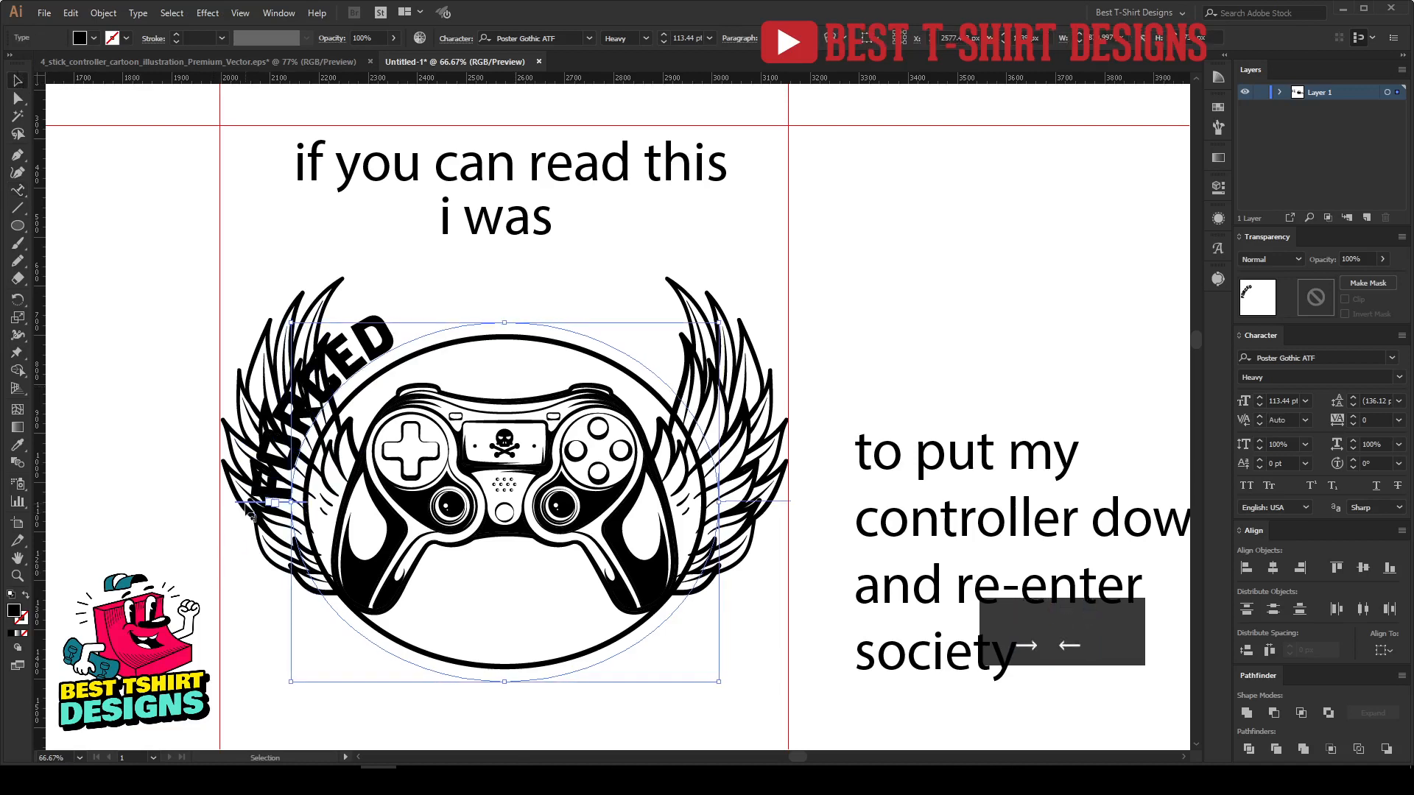
pyautogui.moveTo(245, 505); pyautogui.dragTo(782, 505)
pyautogui.hotkey('ctrl', 'z')
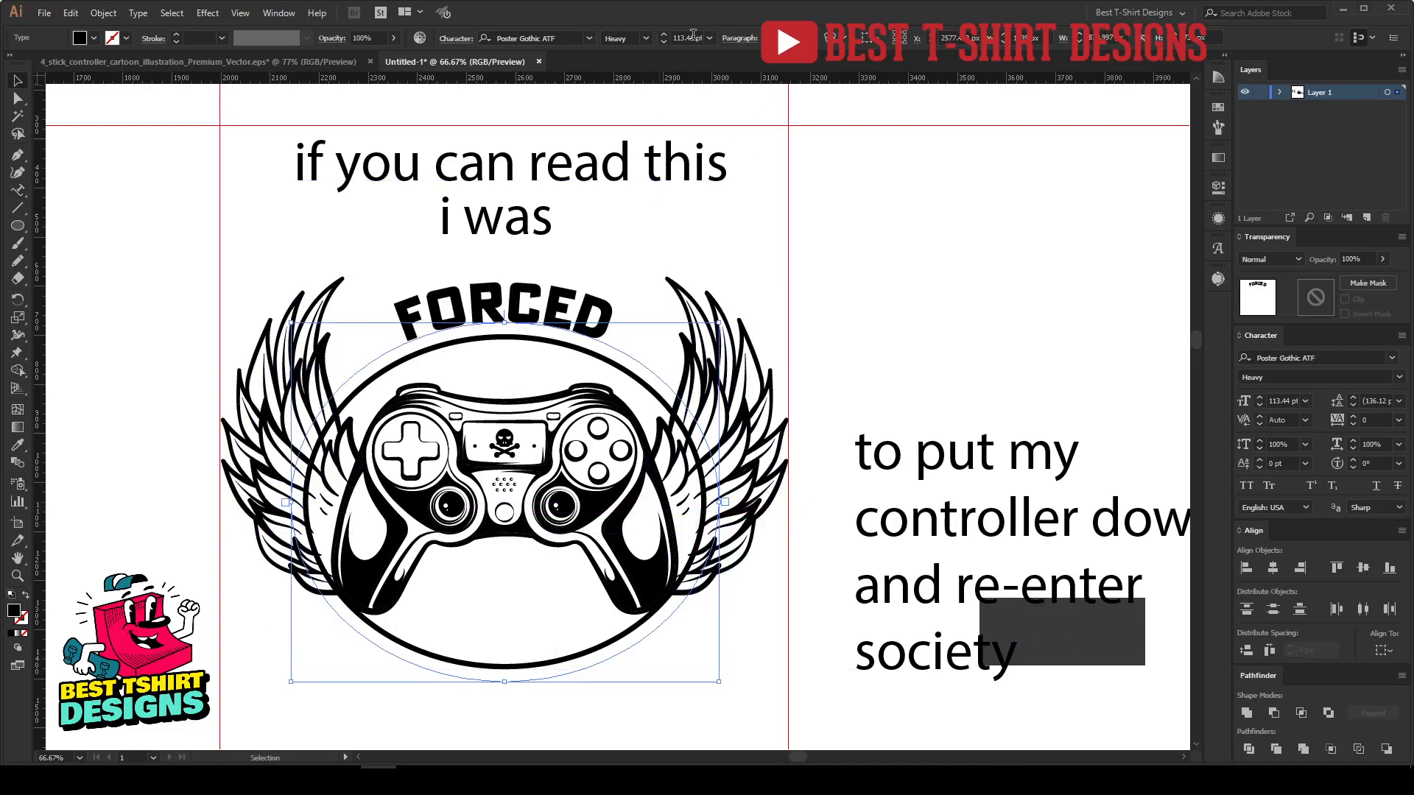
# Set the curved word "FORCED" to a font size of 150 pt.
pyautogui.scroll(15, 693, 37)
pyautogui.scroll(3, 693, 37)
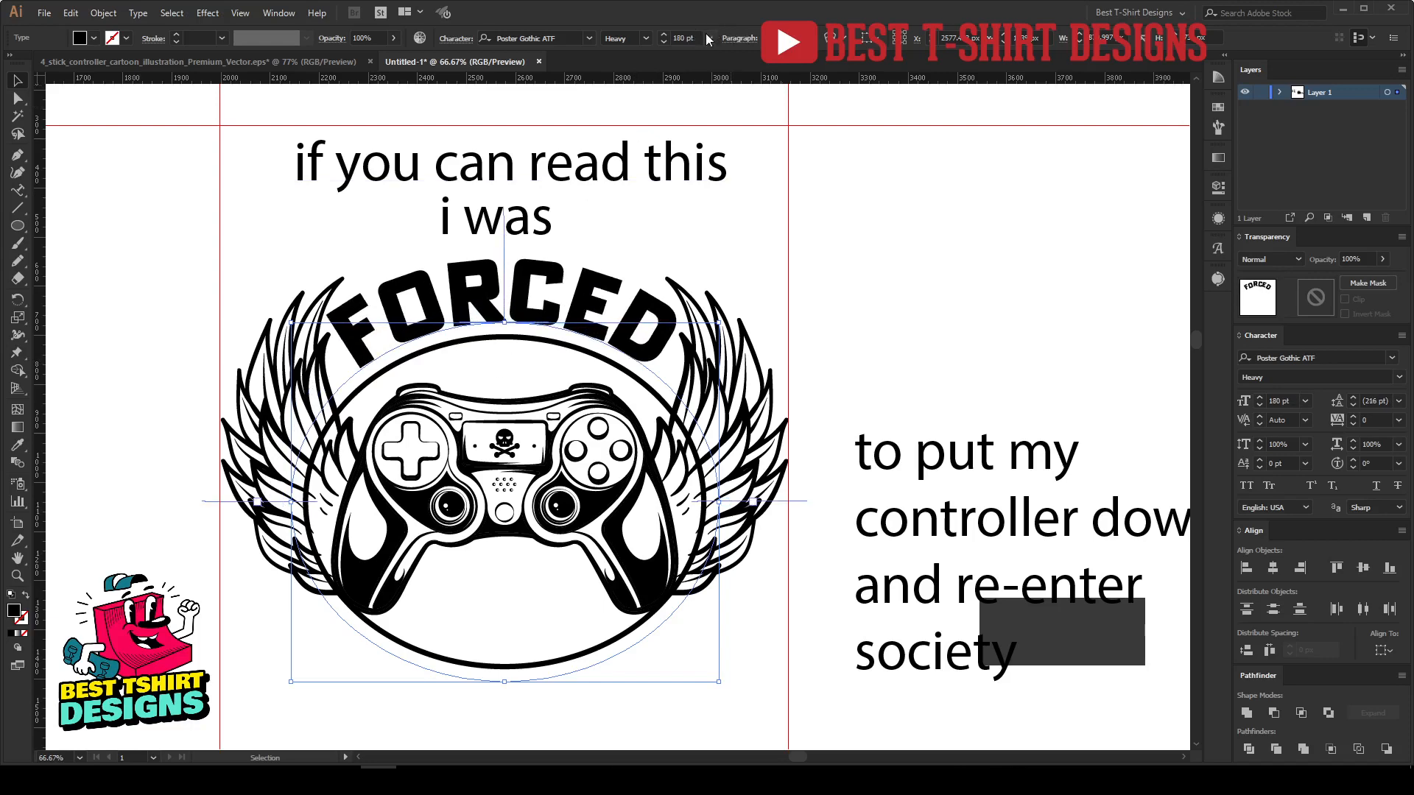
pyautogui.scroll(-9, 693, 38)
pyautogui.scroll(2, 461, 294)
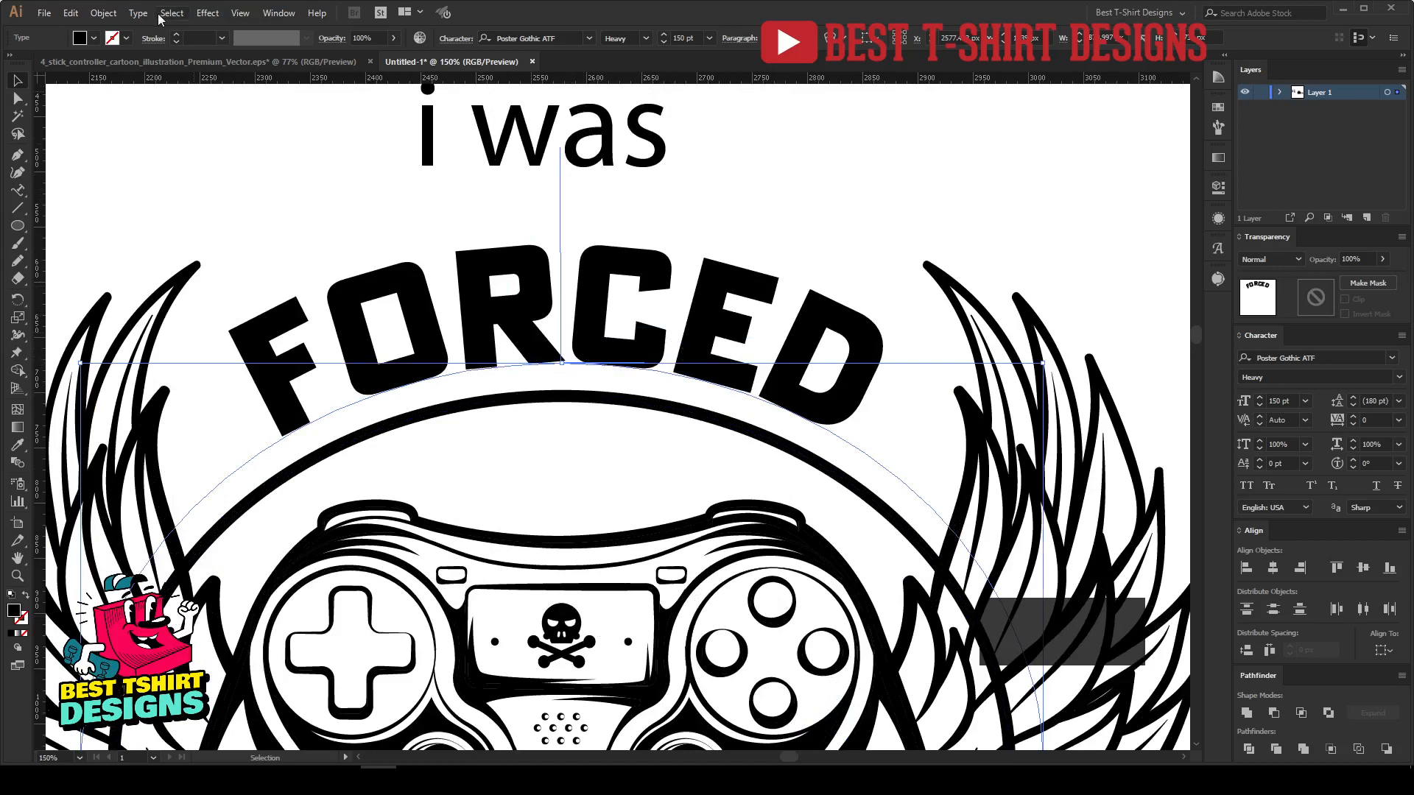
# Set the type-on-a-path options of "FORCED" to align to the path's Center with the Rainbow effect.
pyautogui.click(135, 15)
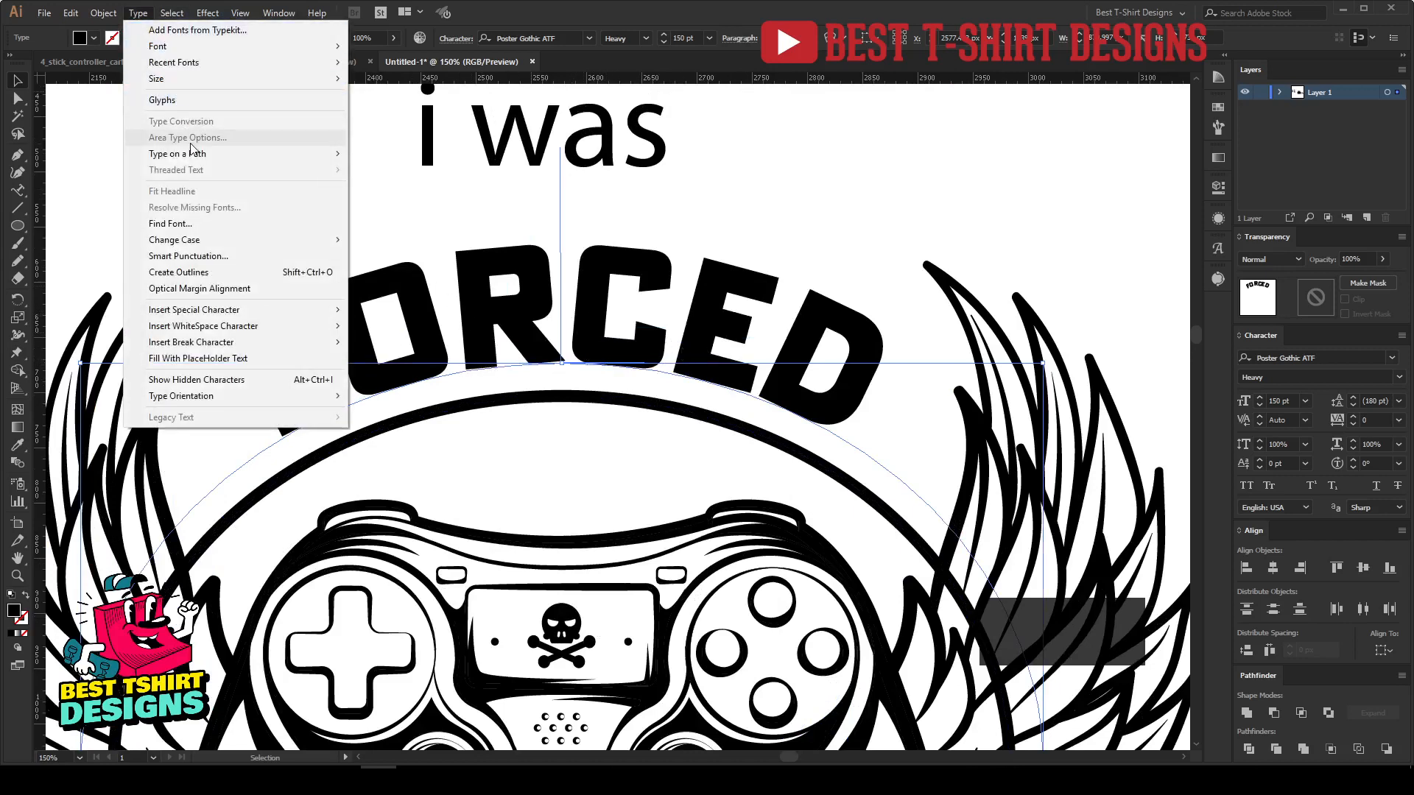
pyautogui.moveTo(195, 158)
pyautogui.click(427, 240)
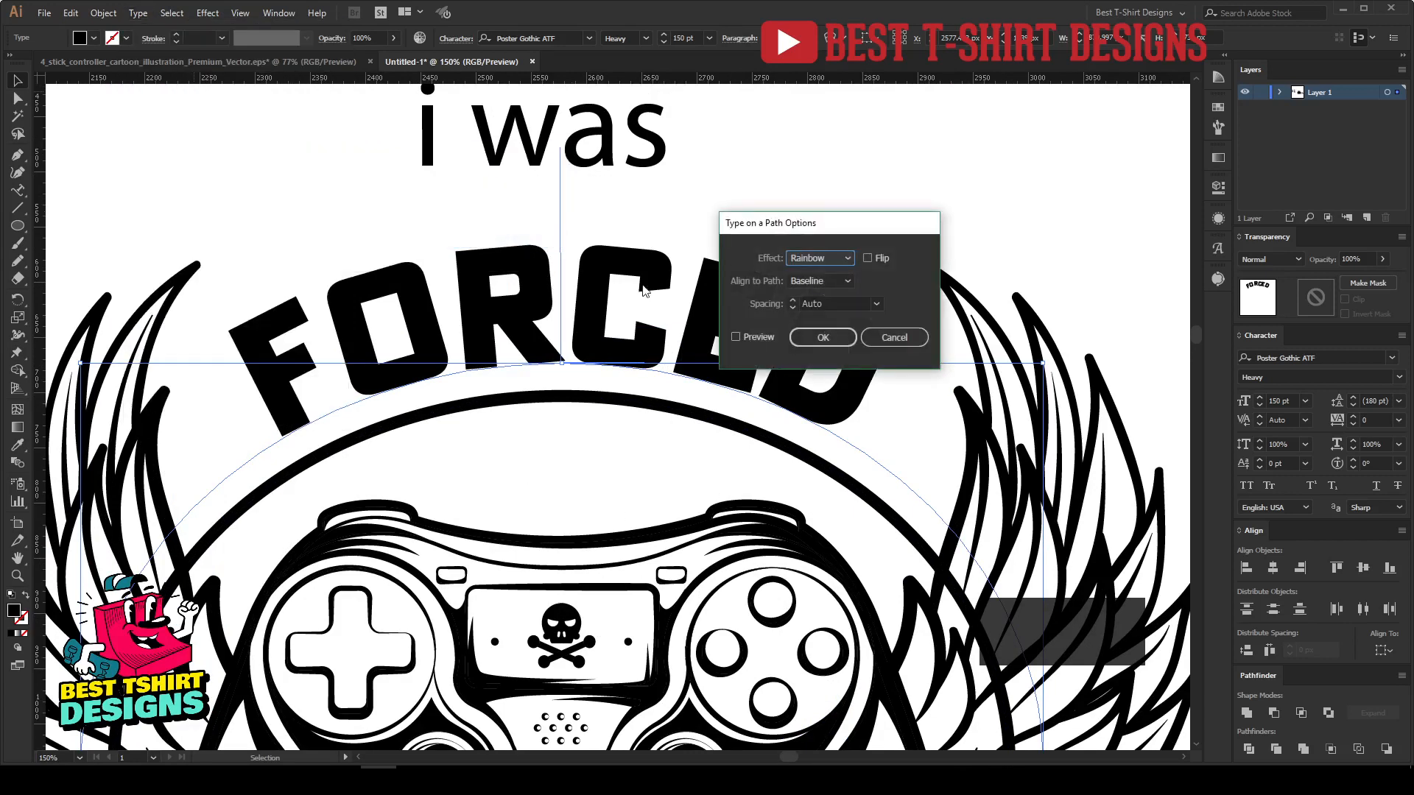
pyautogui.click(735, 337)
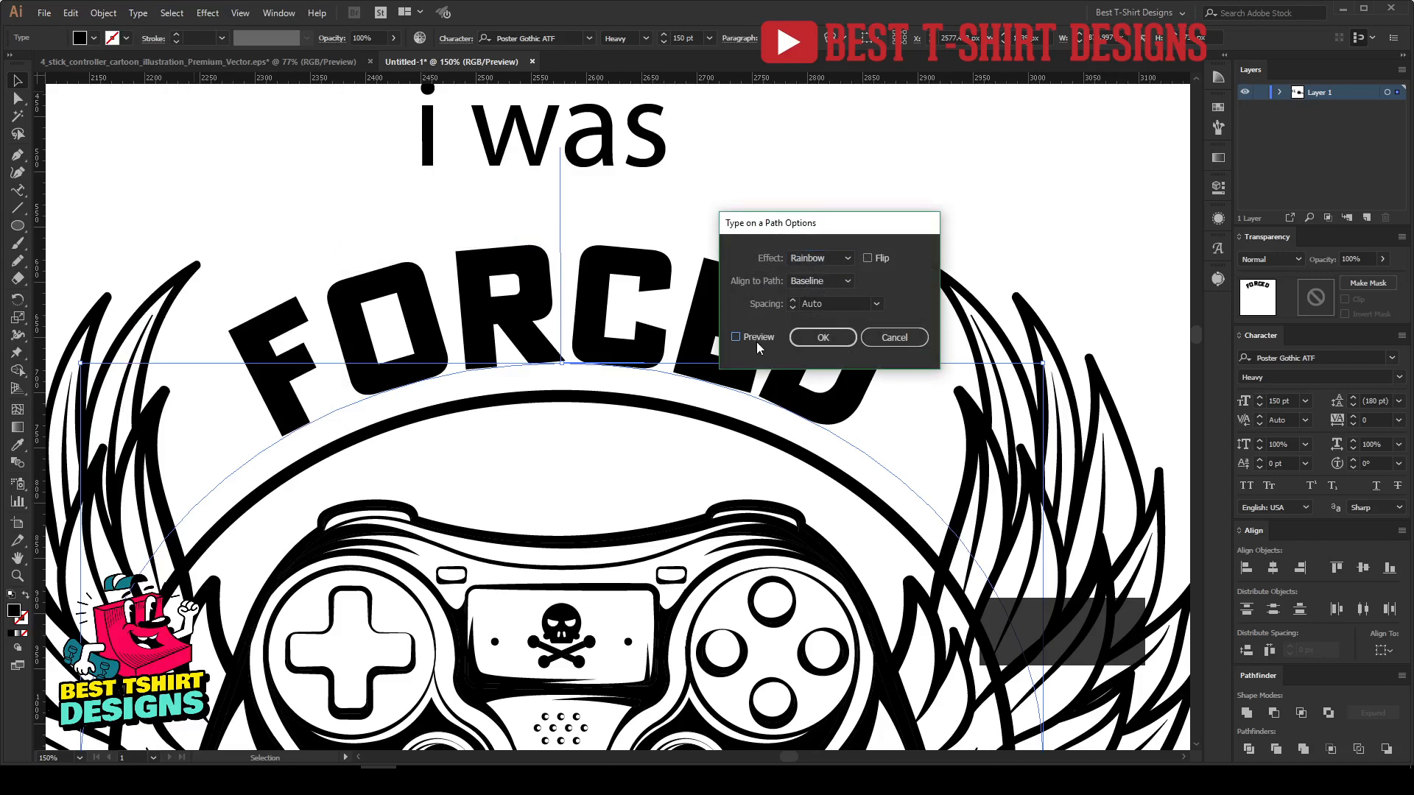
pyautogui.click(814, 282)
pyautogui.click(813, 329)
pyautogui.click(817, 337)
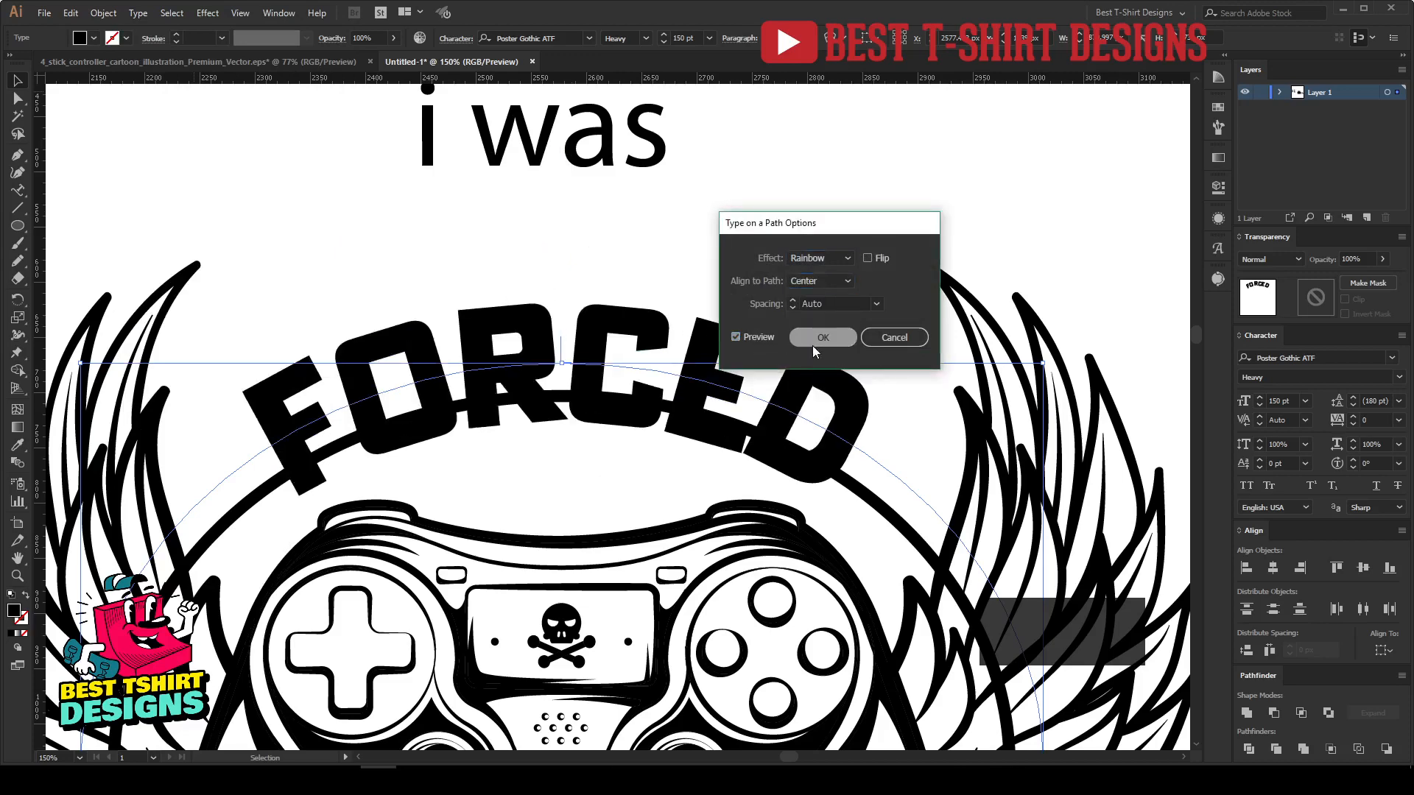
# Set the tracking of the curved word "FORCED" to 20.
pyautogui.scroll(-1, 500, 249)
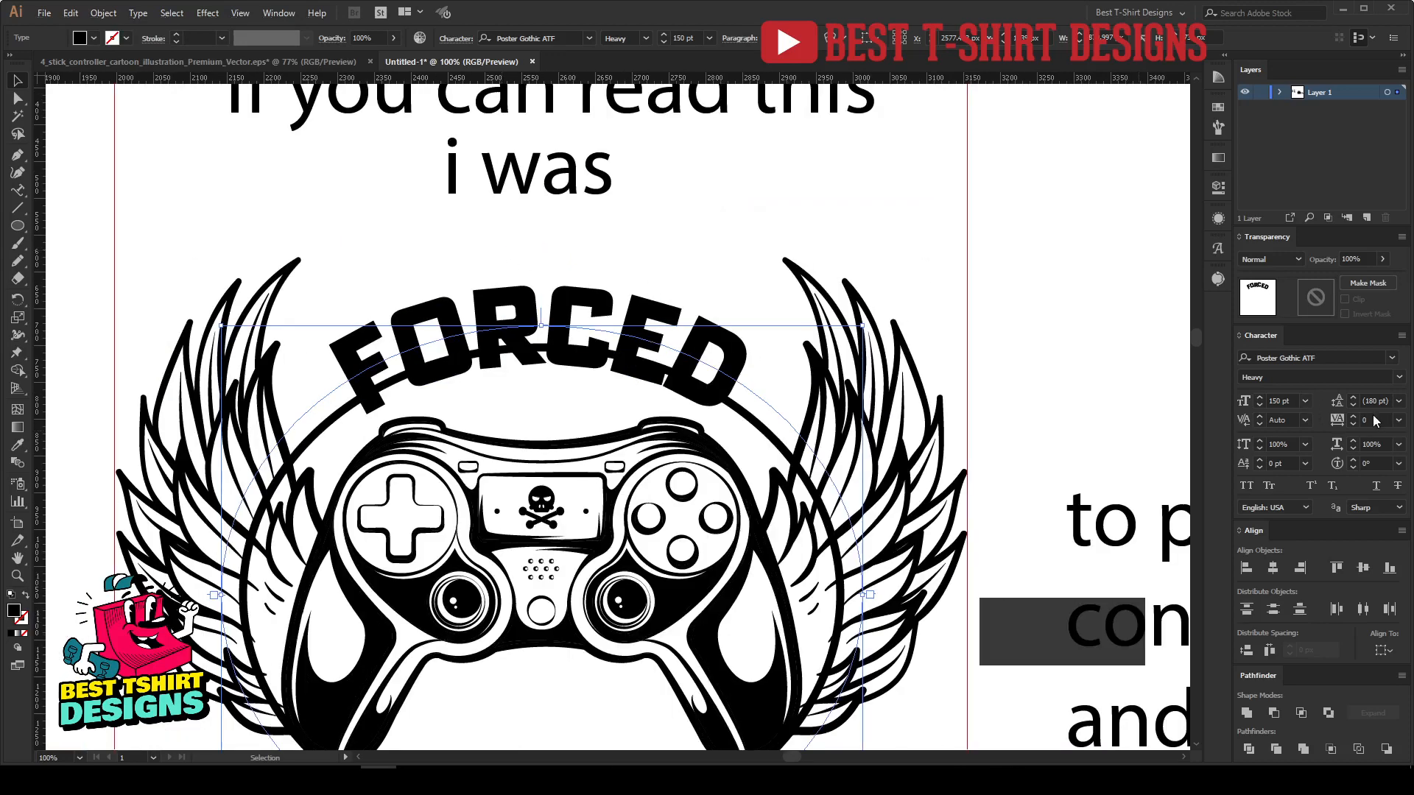
pyautogui.scroll(1, 475, 405)
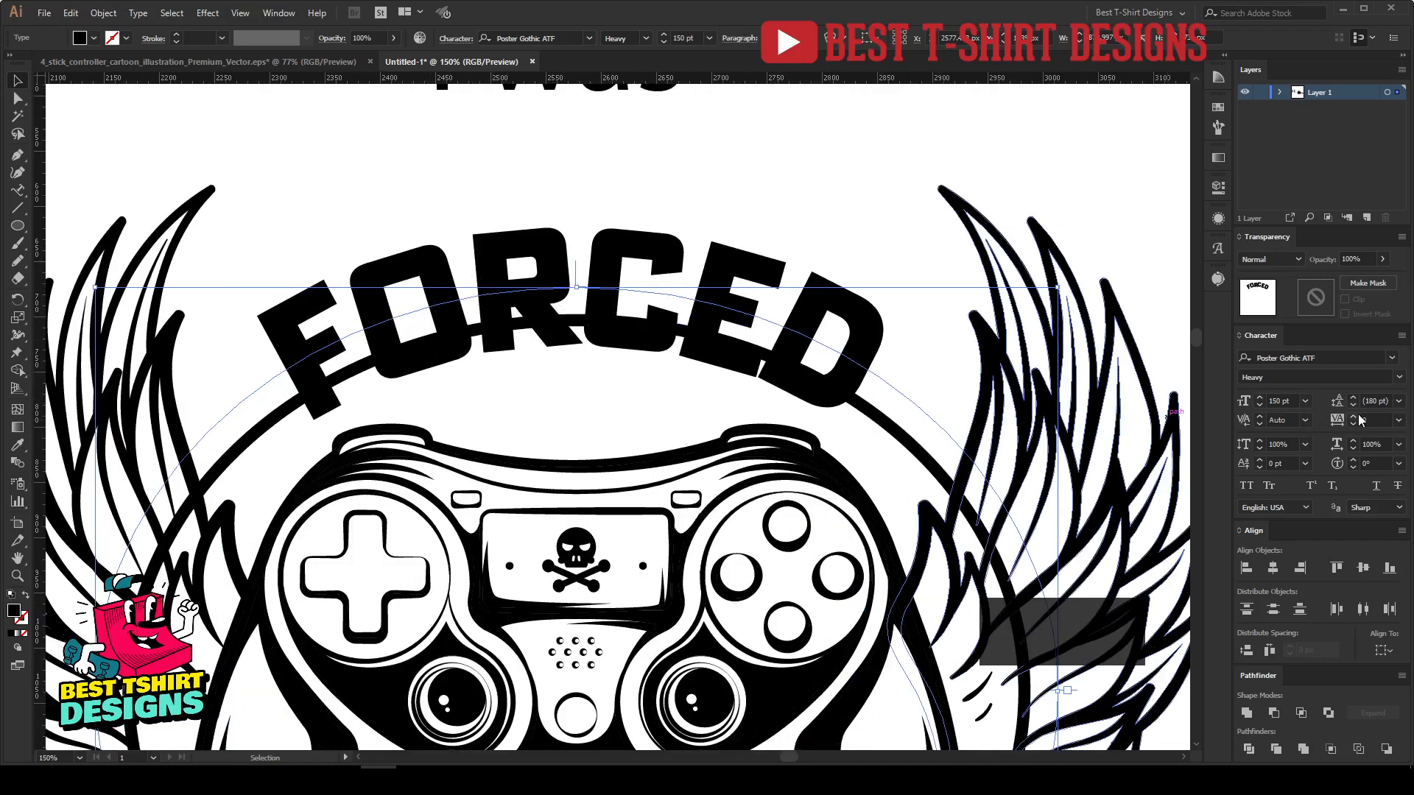
pyautogui.scroll(2, 1371, 418)
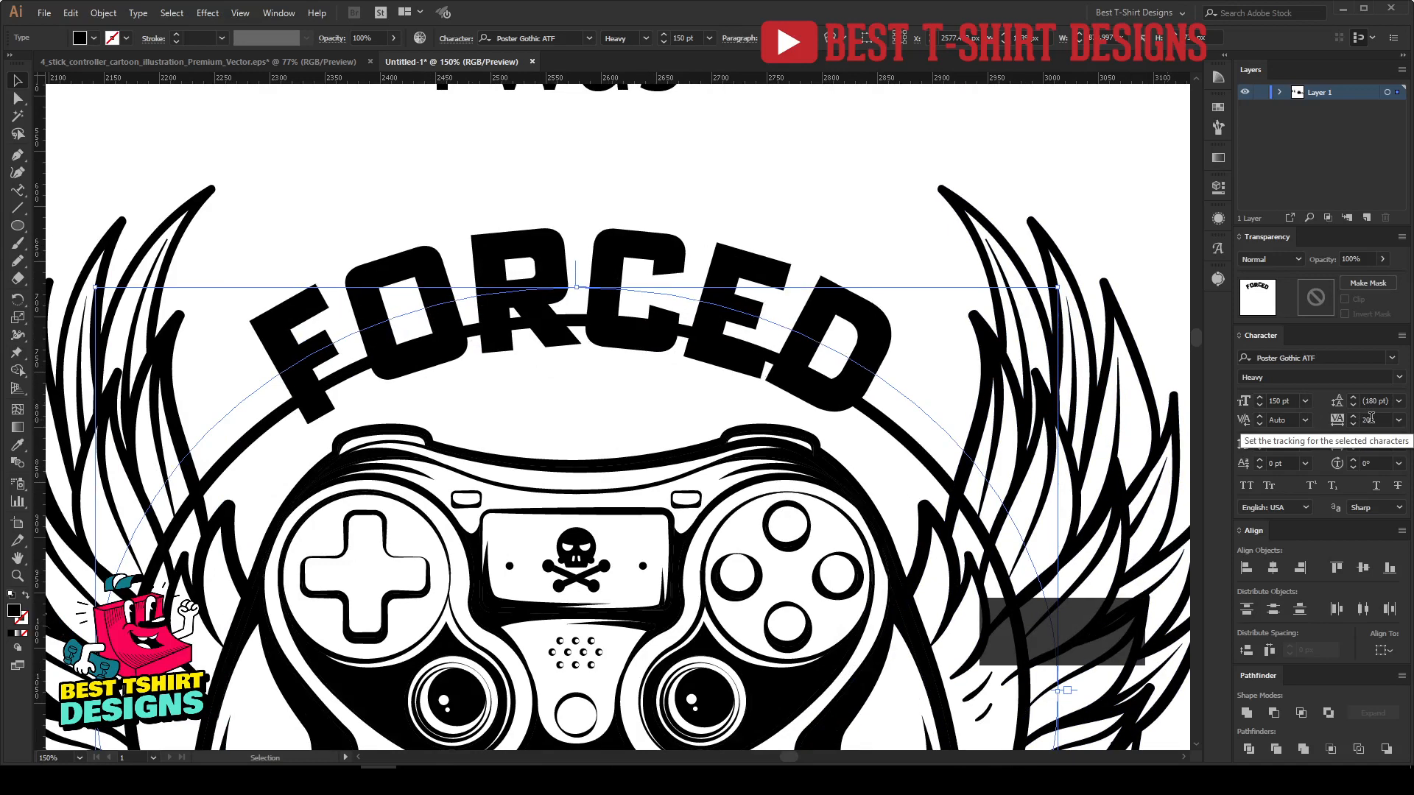
pyautogui.scroll(-1, 565, 329)
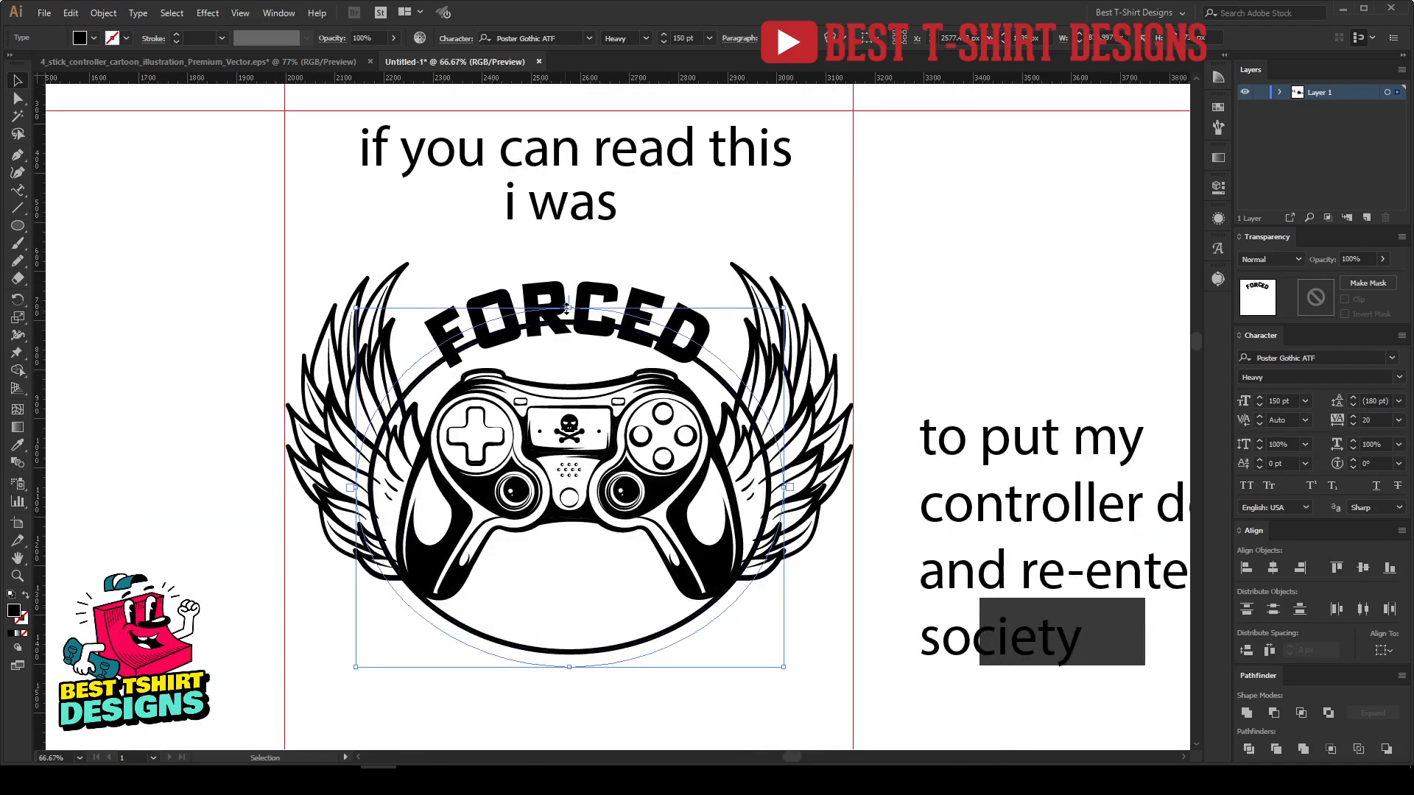
# Enlarge the "FORCED" text path proportionally about its centre, clear of the black ellipse, bringing the type to about 169 pt.
pyautogui.moveTo(567, 308); pyautogui.dragTo(572, 286)
pyautogui.scroll(1, 571, 285)
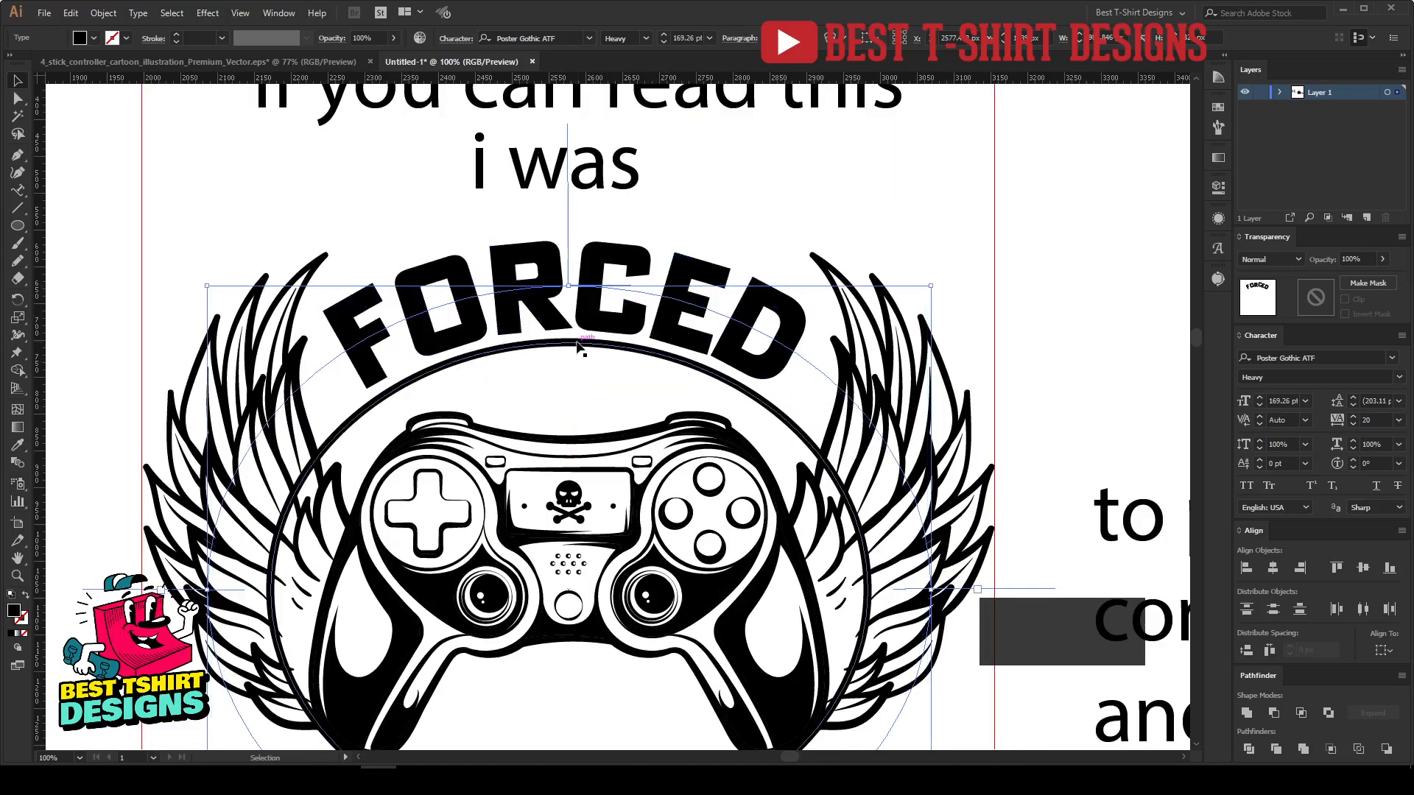
pyautogui.scroll(-2, 578, 299)
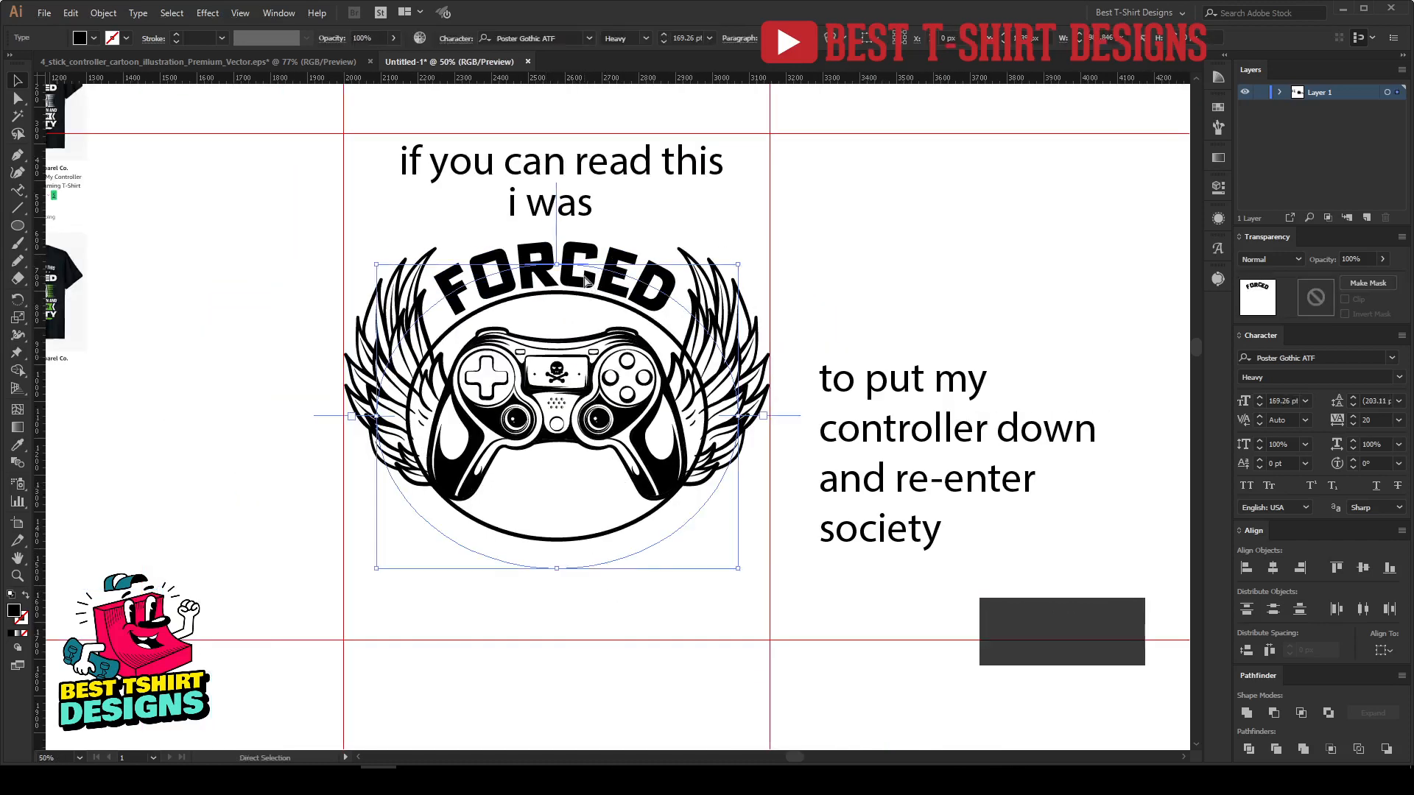
# Duplicate the "FORCED" text path in place and flip the copy's word to the inner side along the bottom of the ellipse.
pyautogui.hotkey('ctrl', 'c')
pyautogui.hotkey('ctrl', 'f')
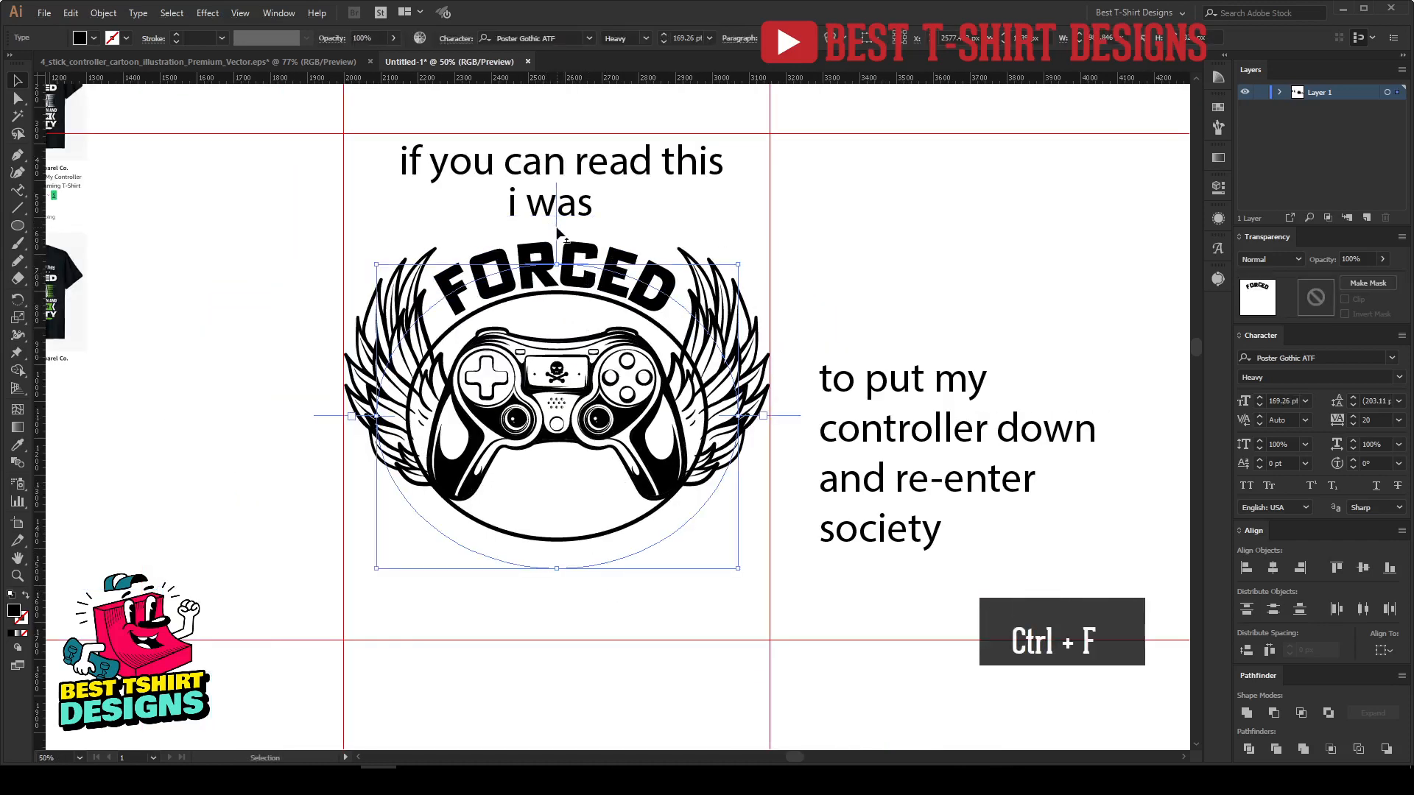
pyautogui.moveTo(555, 227); pyautogui.dragTo(622, 571)
# Align the lower word's start and end brackets with the side points of its ellipse path, centring it under the controller.
pyautogui.scroll(4, 751, 444)
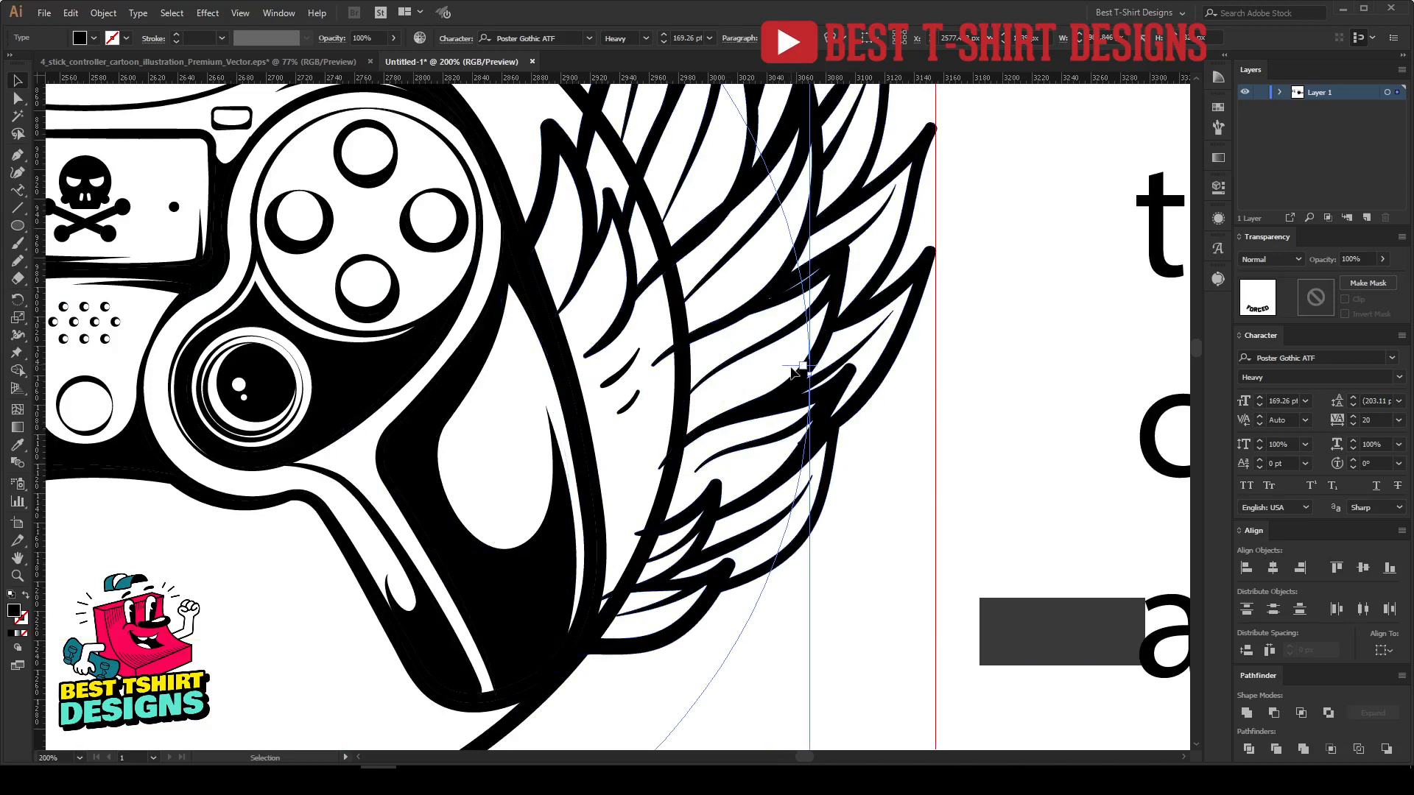
pyautogui.moveTo(791, 367); pyautogui.dragTo(795, 373)
pyautogui.scroll(-4, 910, 369)
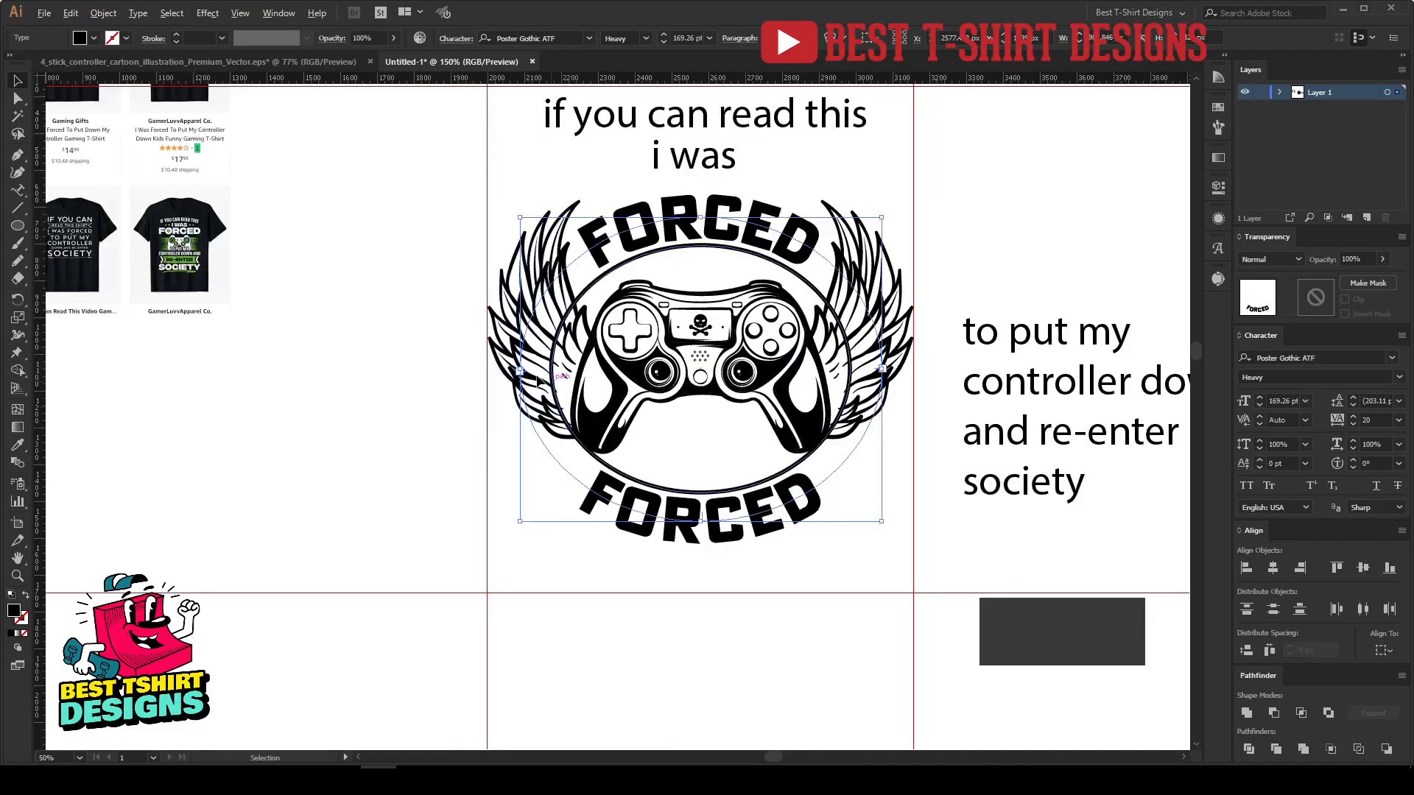
pyautogui.scroll(3, 539, 379)
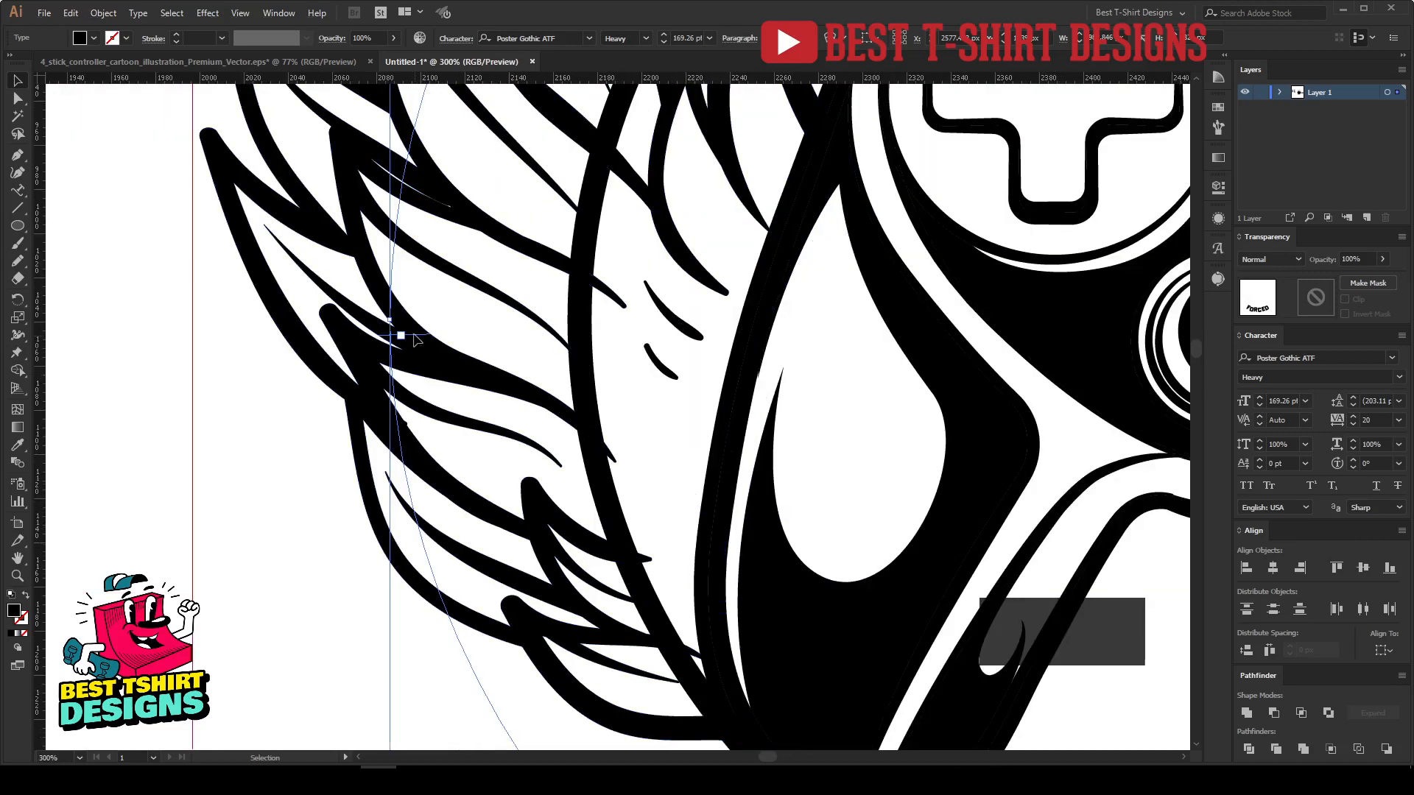
pyautogui.scroll(-1, 404, 324)
pyautogui.scroll(-3, 520, 507)
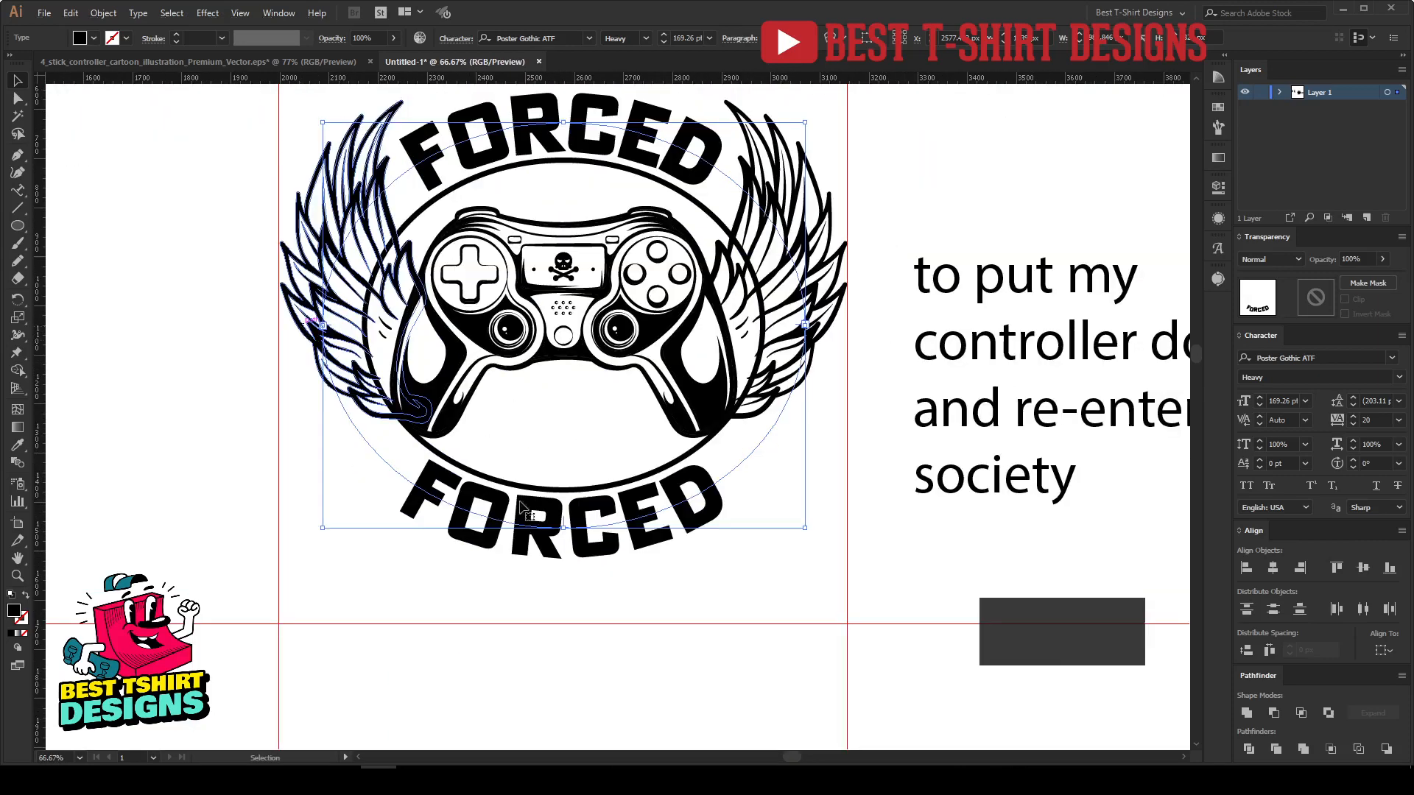
pyautogui.scroll(-2, 757, 578)
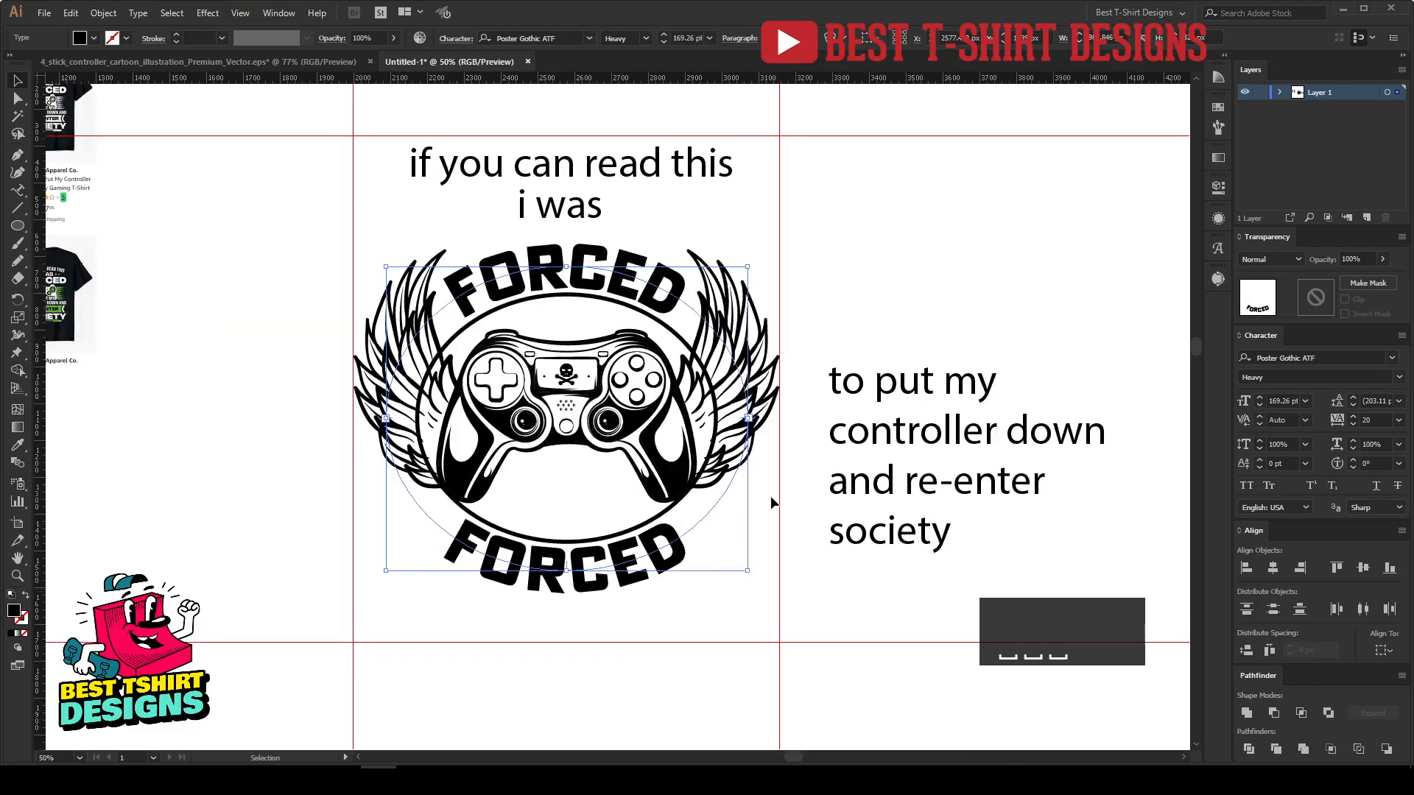
pyautogui.click(770, 496)
# Replace the lower curved word with "controller".
pyautogui.scroll(1, 810, 369)
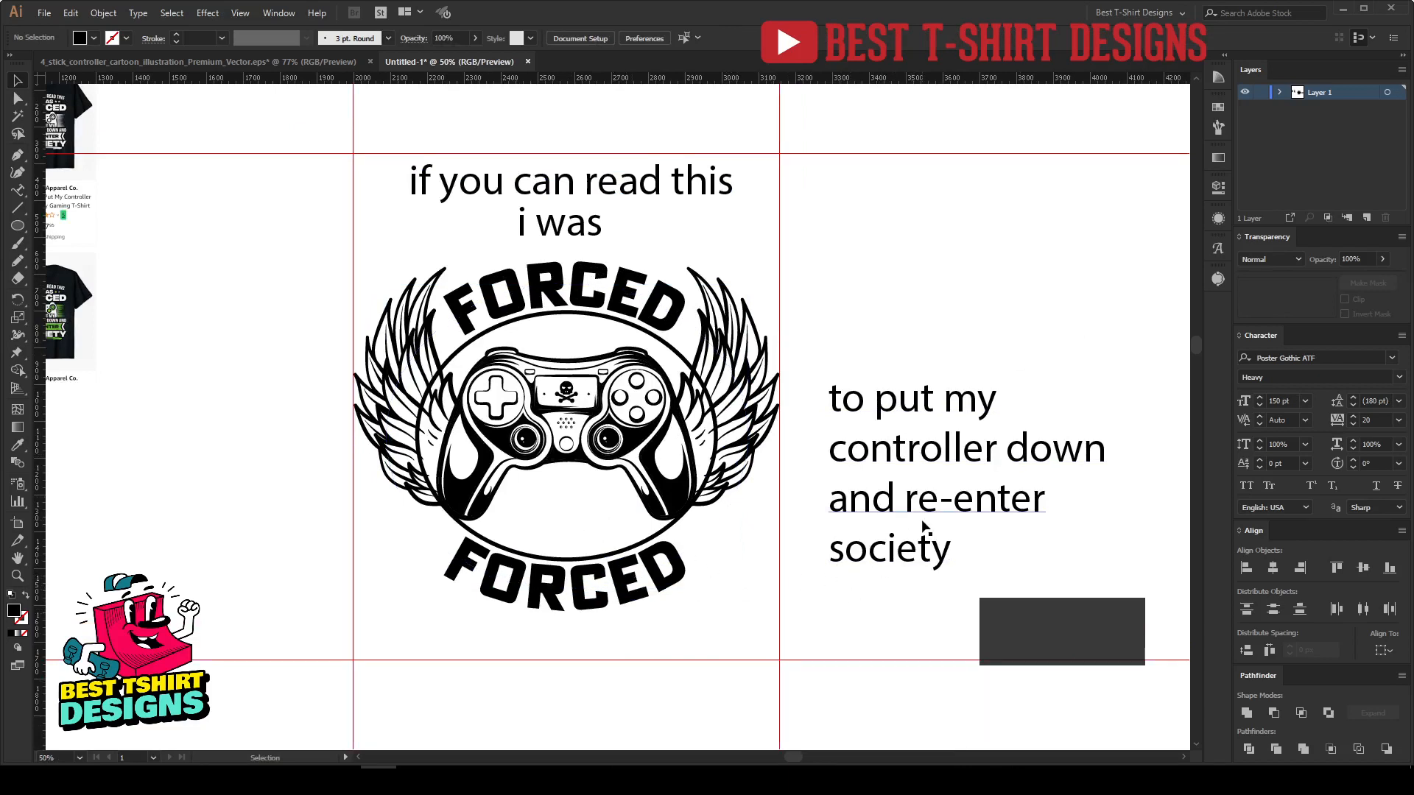
pyautogui.click(939, 458)
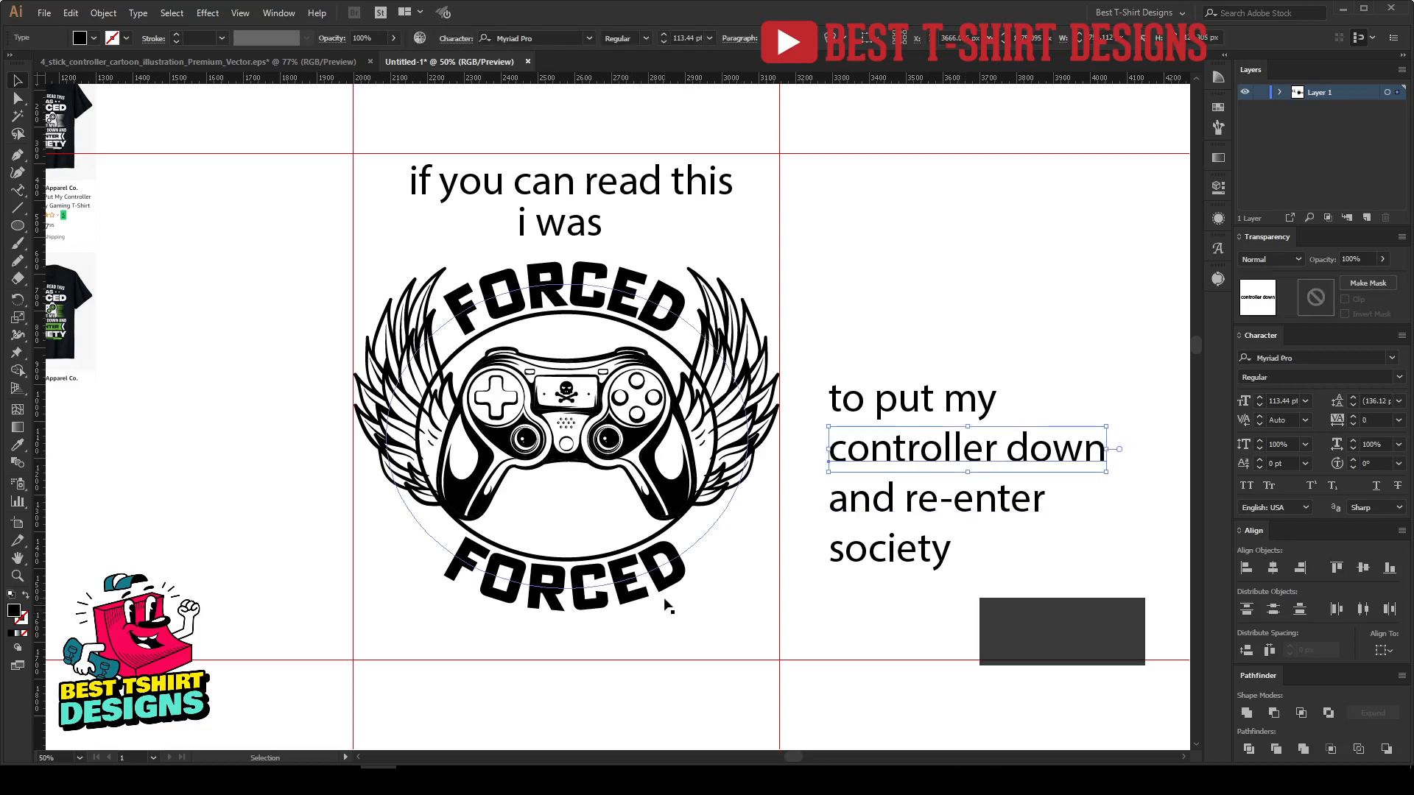
pyautogui.press('t')
pyautogui.doubleClick(612, 579)
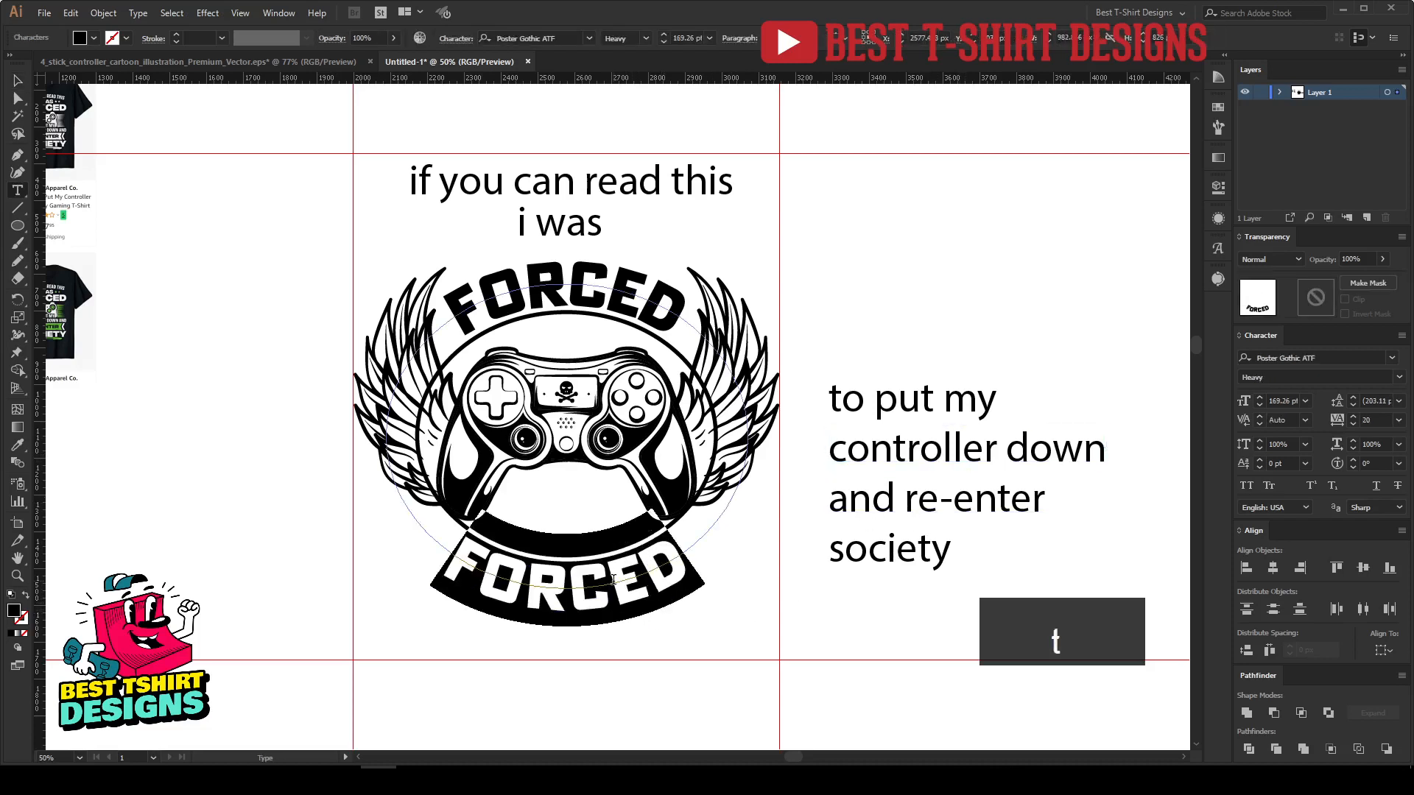
pyautogui.write('controlle')
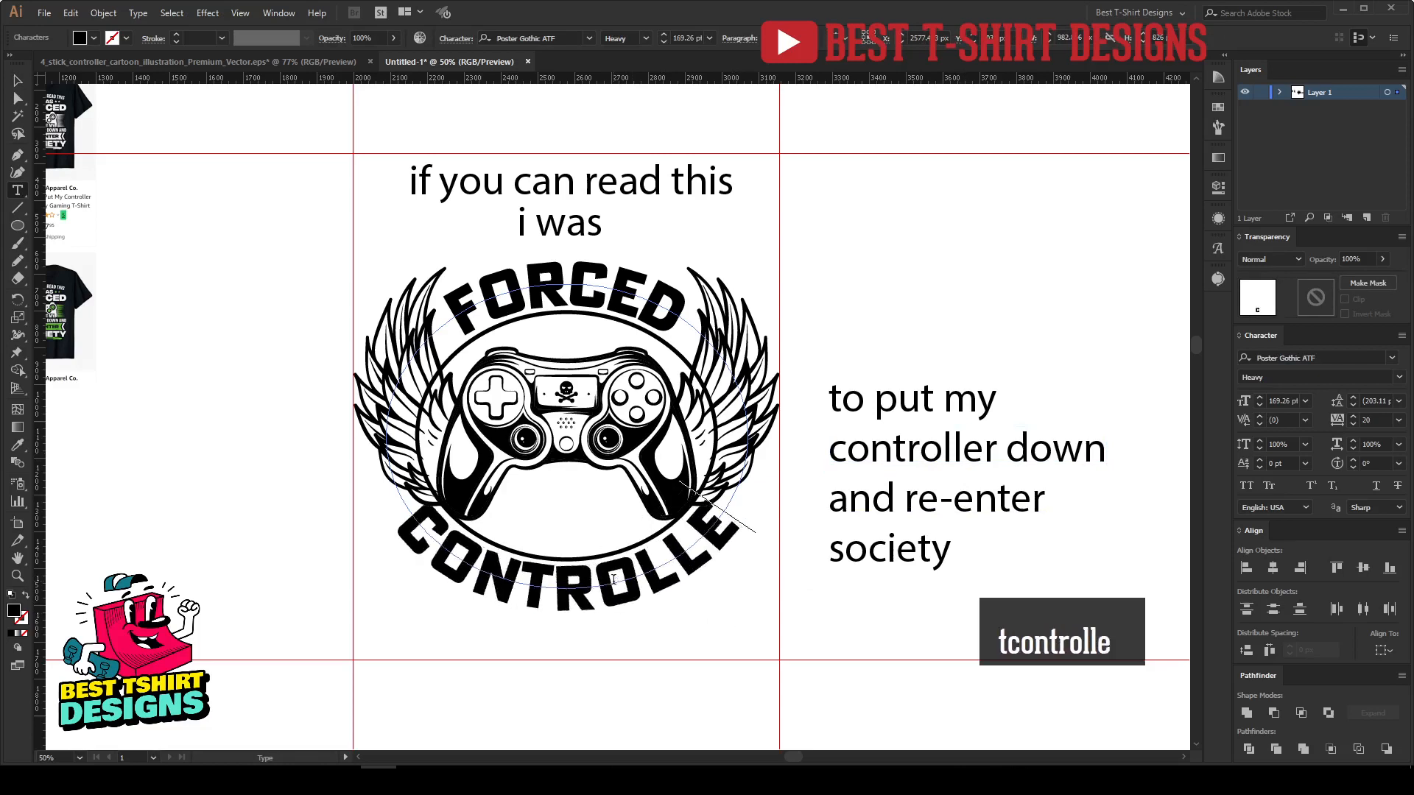
pyautogui.write('r')
pyautogui.press('Escape')
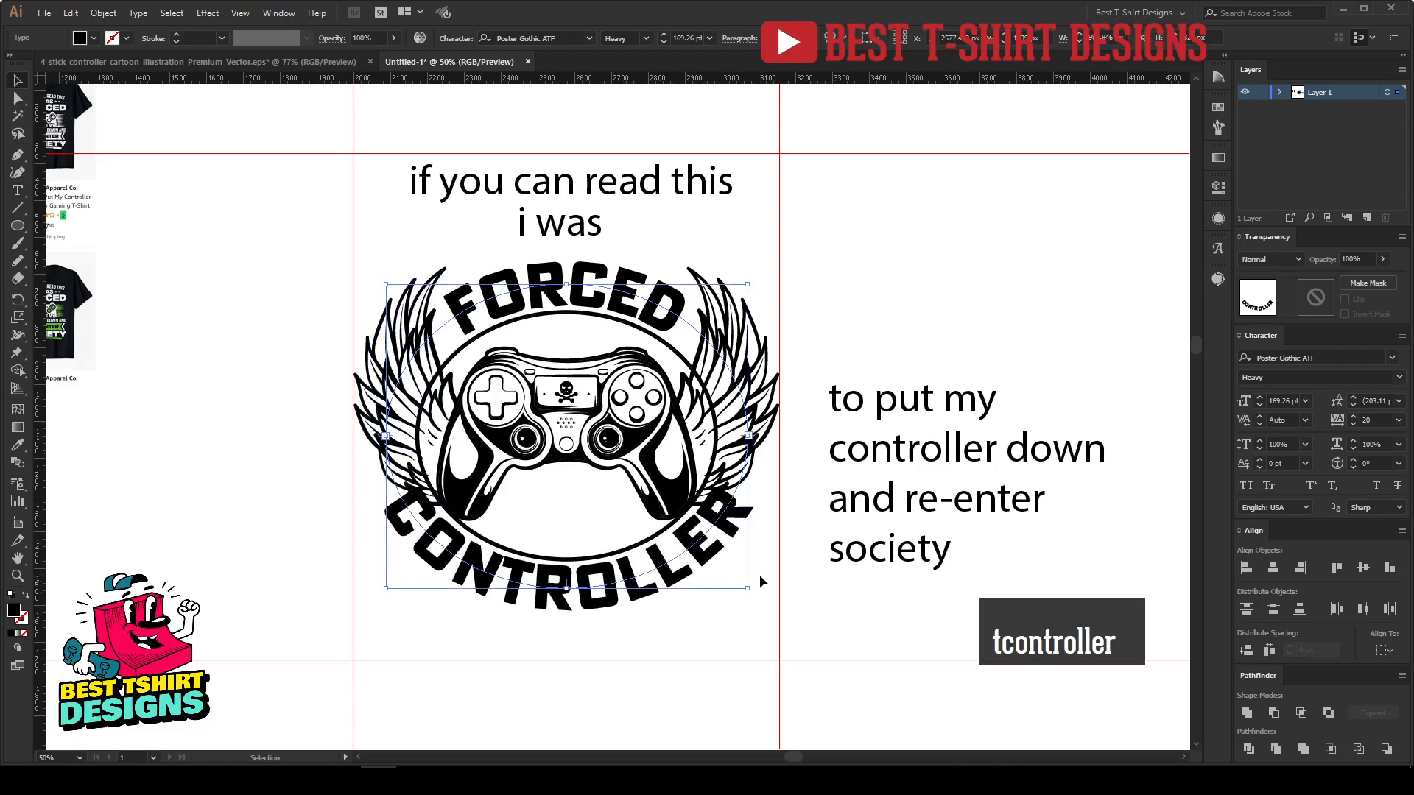
# Set the curved word "CONTROLLER" to a font size of 140 pt and deselect it.
pyautogui.click(697, 39)
pyautogui.write('160')
pyautogui.press('Return')
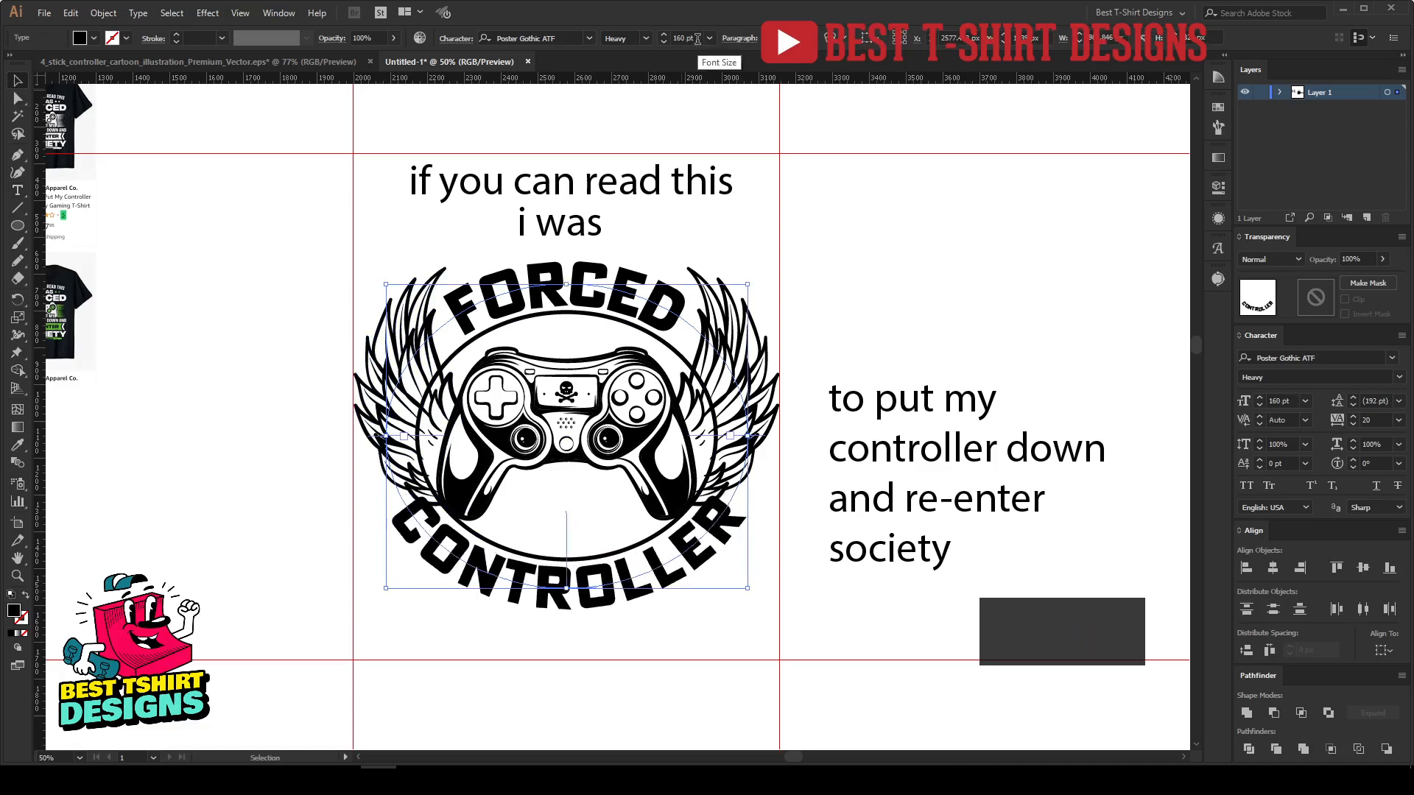
pyautogui.hotkey('shift', 'Down')
pyautogui.hotkey('shift', 'Down')
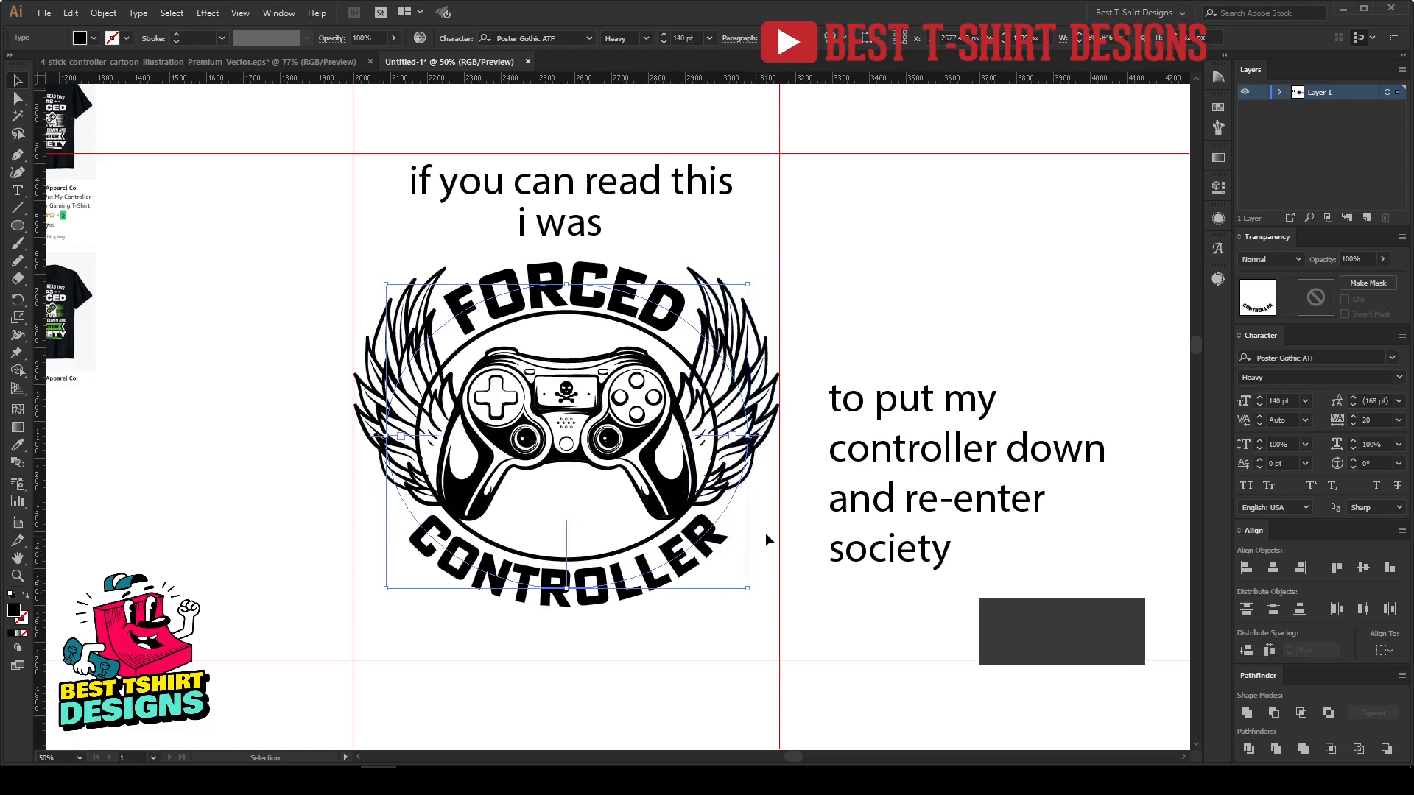
pyautogui.click(766, 533)
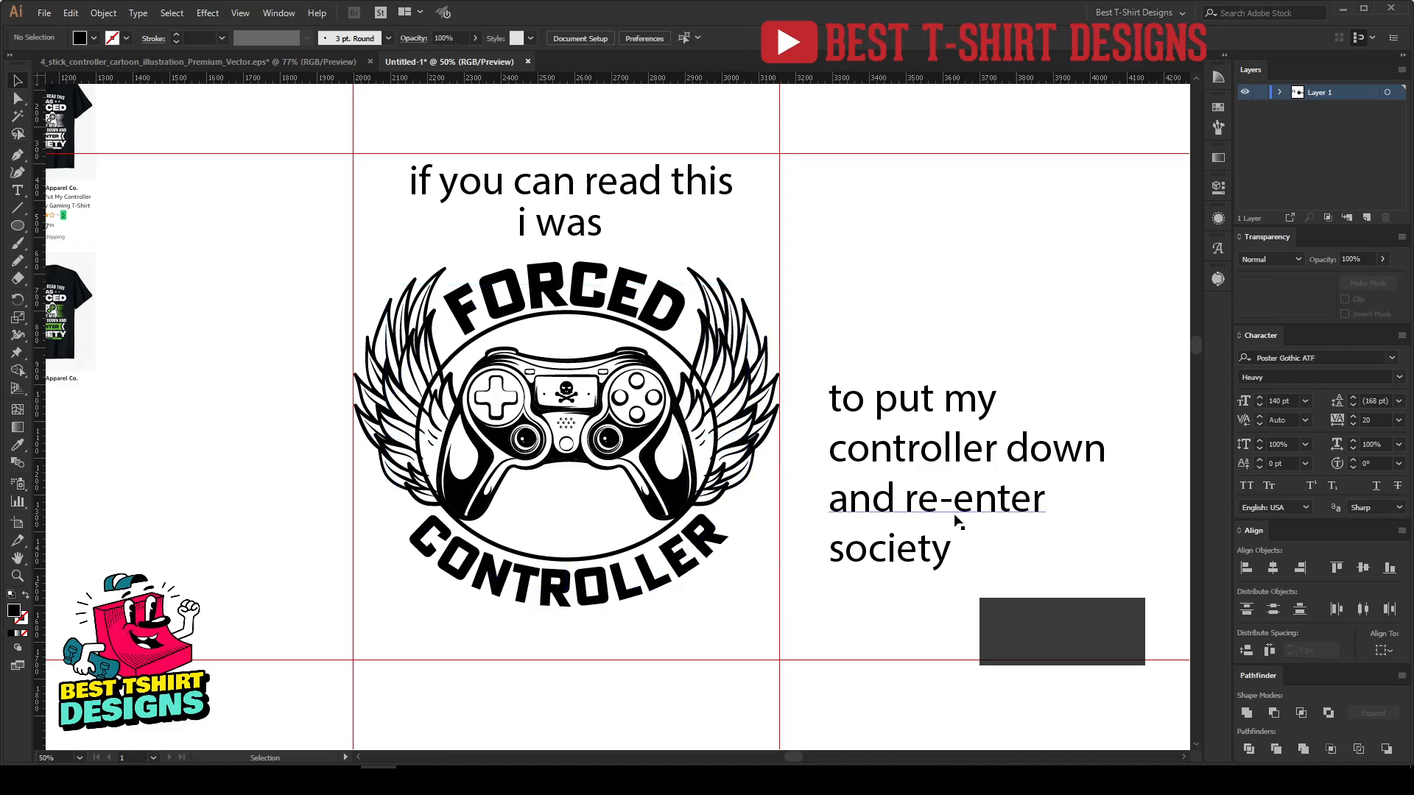
# Apply Poster Gothic ATF Heavy to the lines "if you can read this" and "i was" above the controller.
pyautogui.rightClick(613, 192)
pyautogui.moveTo(686, 254)
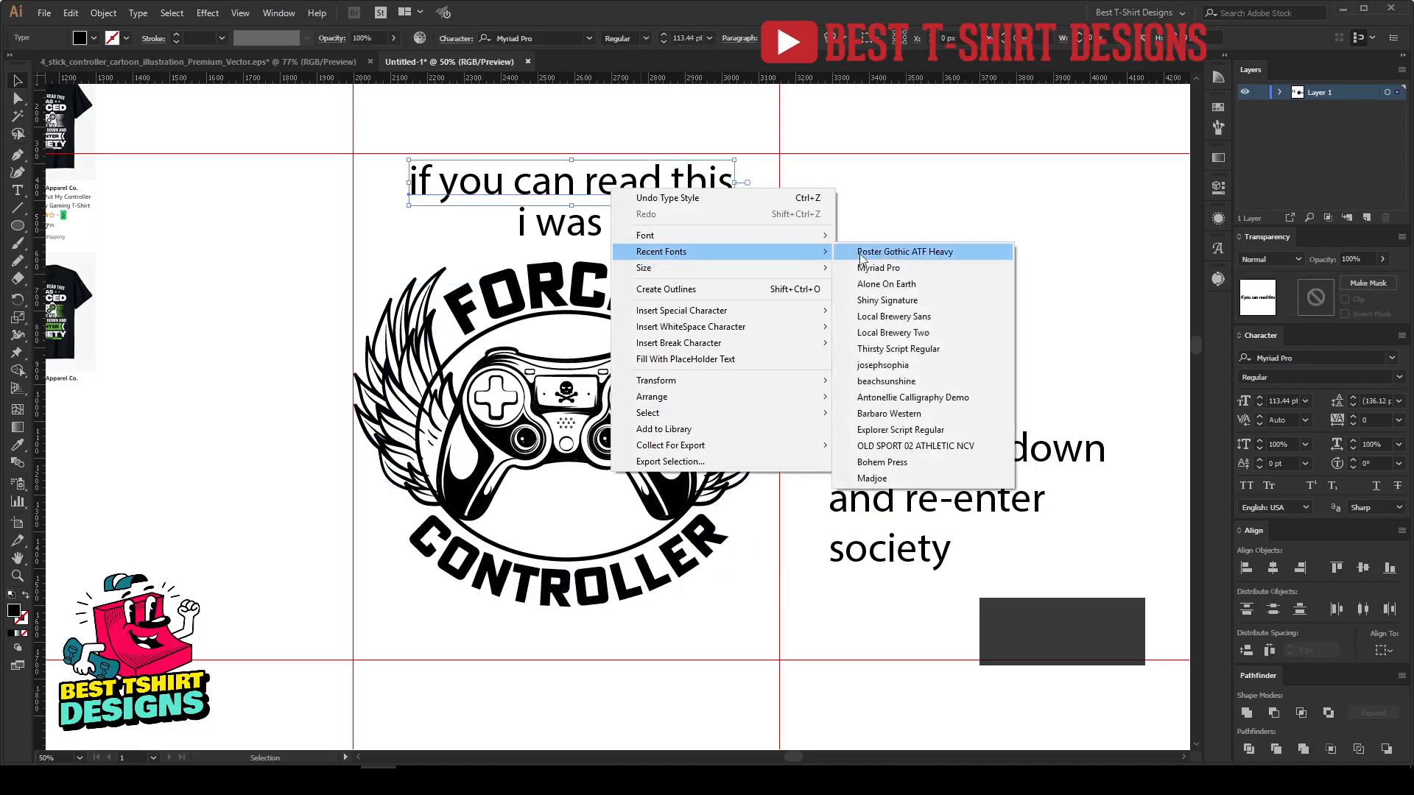
pyautogui.click(884, 252)
pyautogui.moveTo(745, 196); pyautogui.dragTo(670, 196)
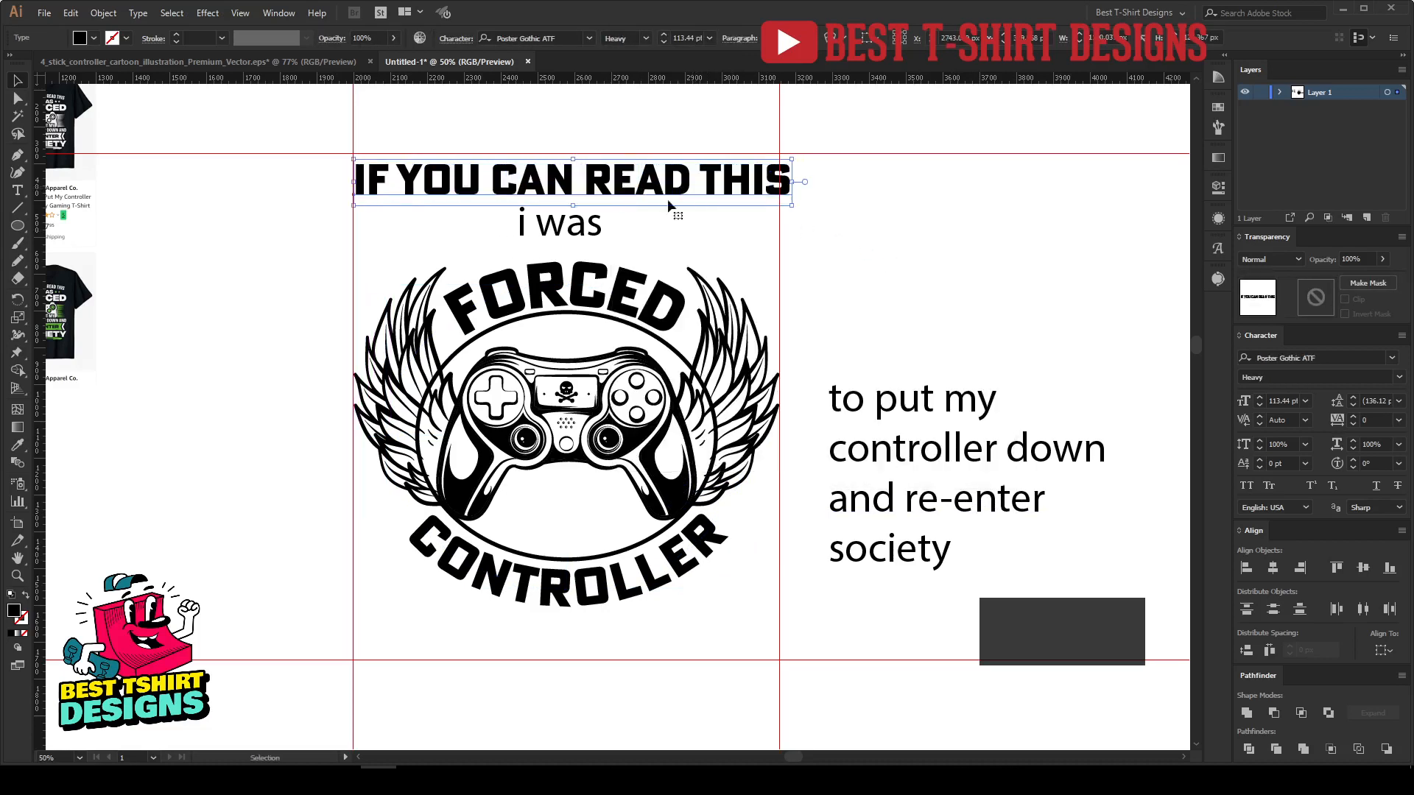
pyautogui.click(549, 225)
pyautogui.press('i')
pyautogui.click(605, 175)
pyautogui.press('v')
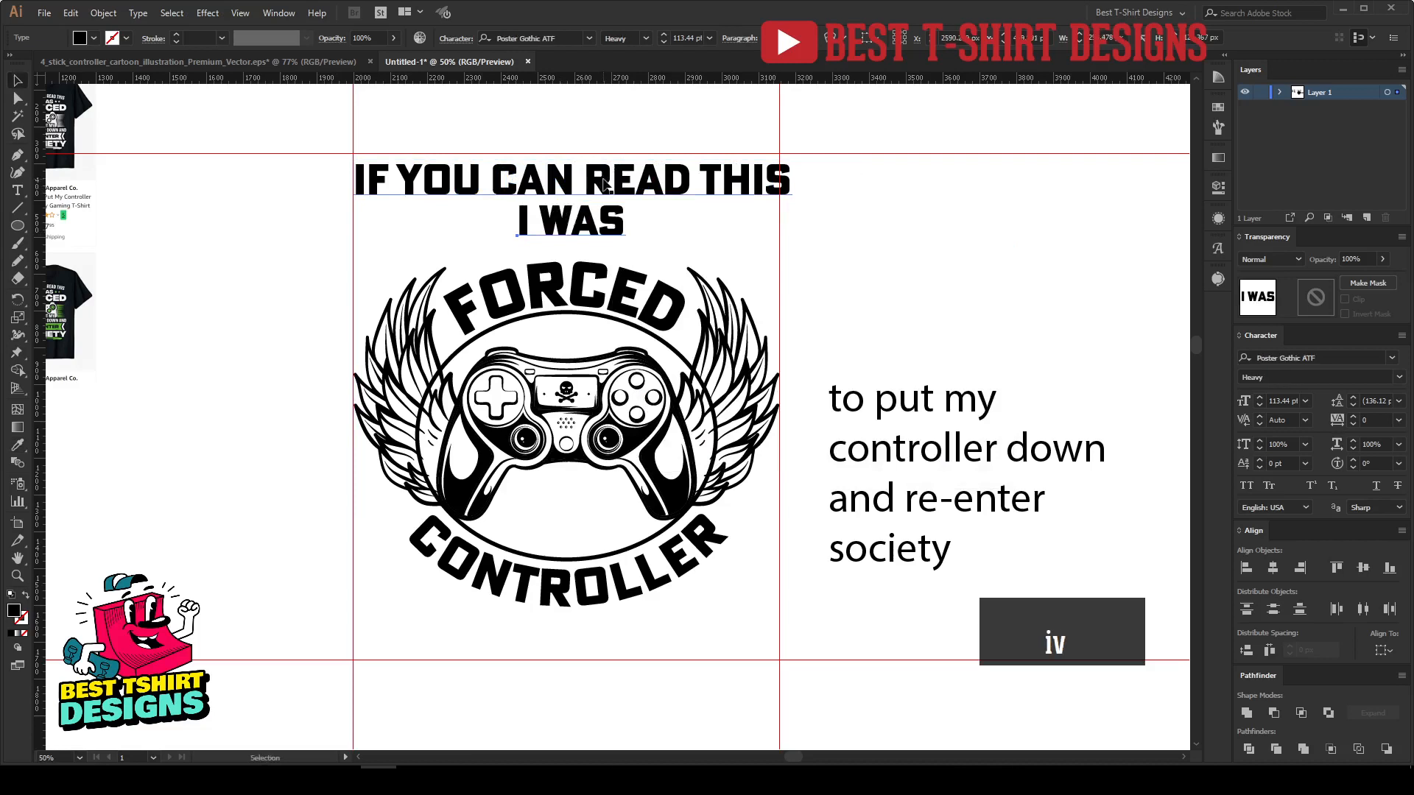
pyautogui.click(913, 284)
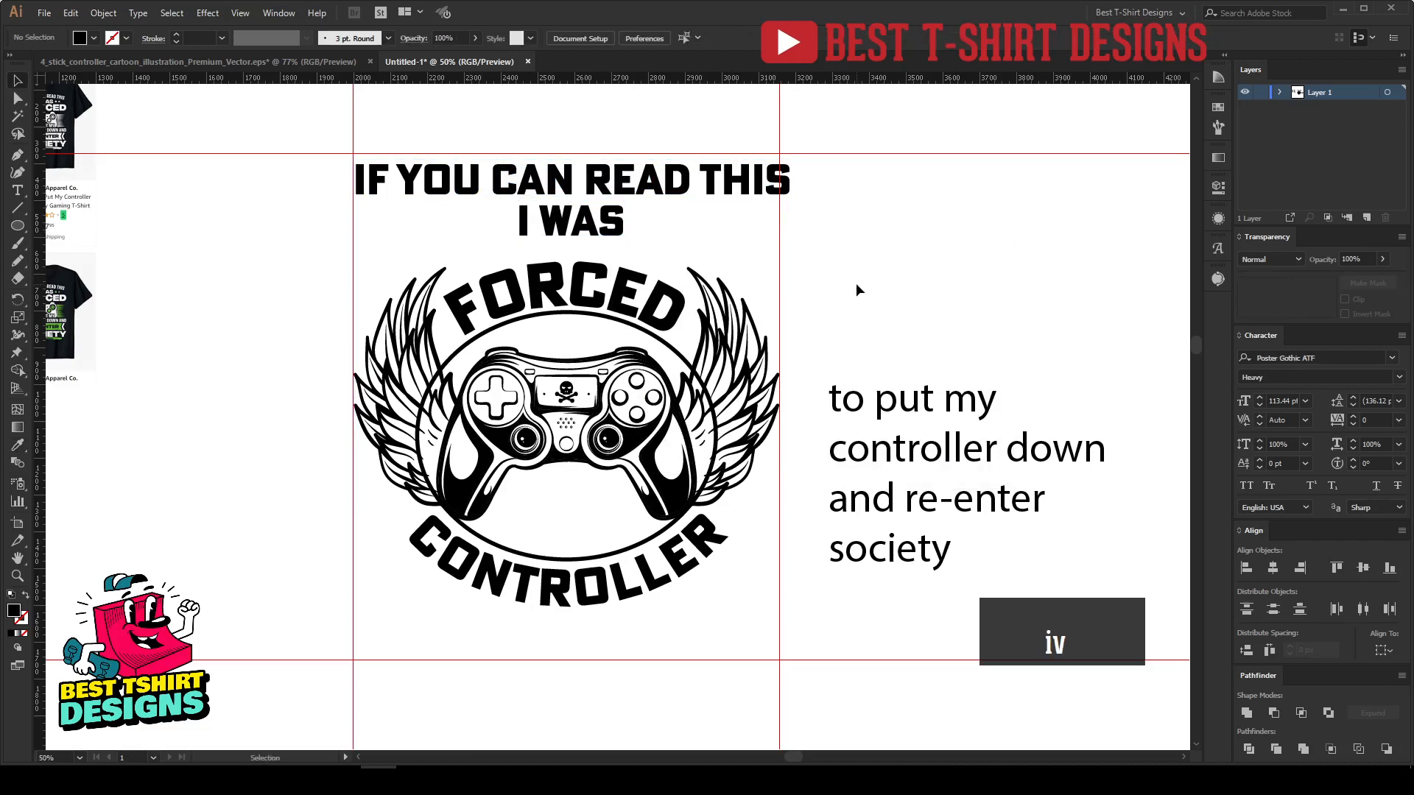
# Style "to put my" like the "I WAS" line, scale it to about 76 pt and place it inside the ellipse above "CONTROLLER".
pyautogui.click(957, 410)
pyautogui.press('i')
pyautogui.click(587, 215)
pyautogui.press('v')
pyautogui.moveTo(935, 406); pyautogui.dragTo(620, 524)
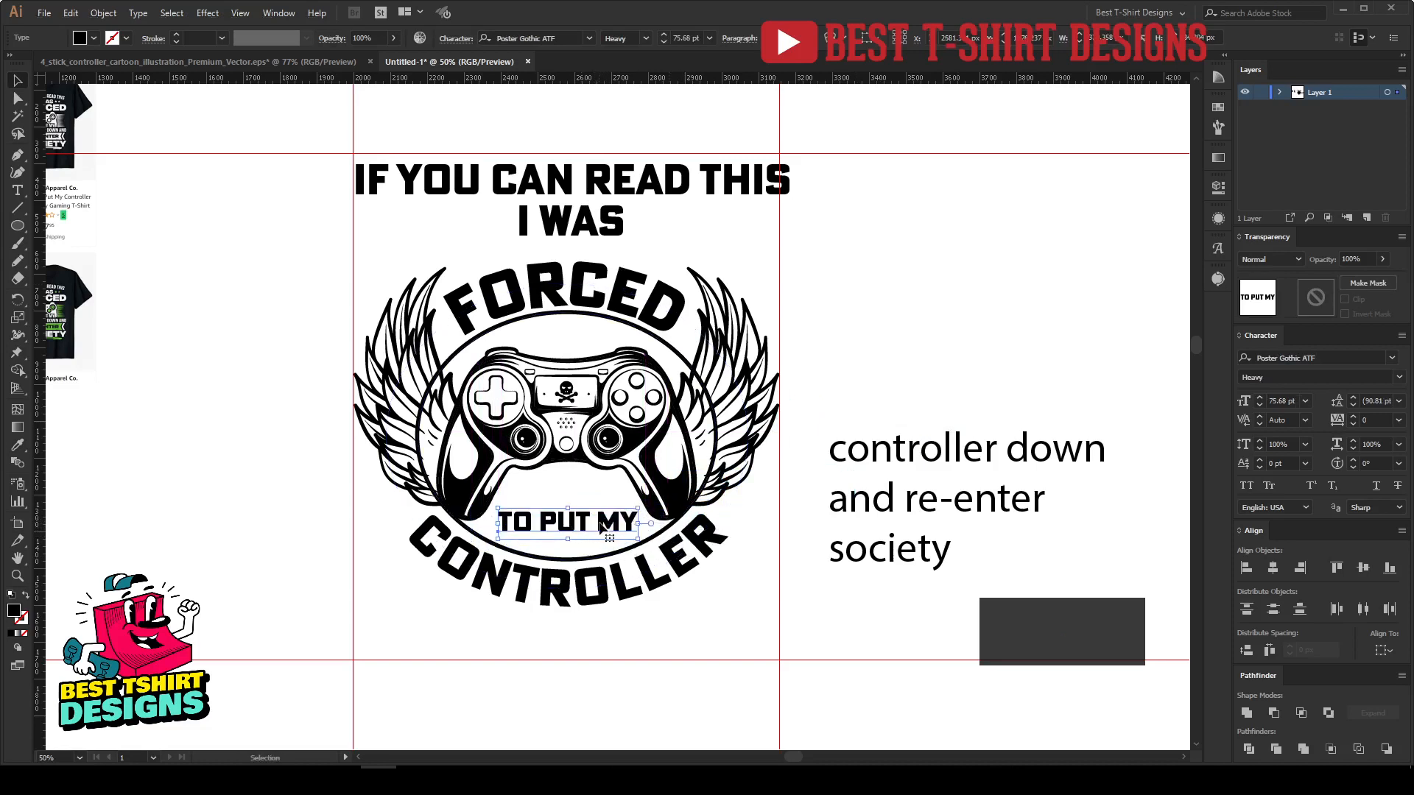
pyautogui.click(799, 573)
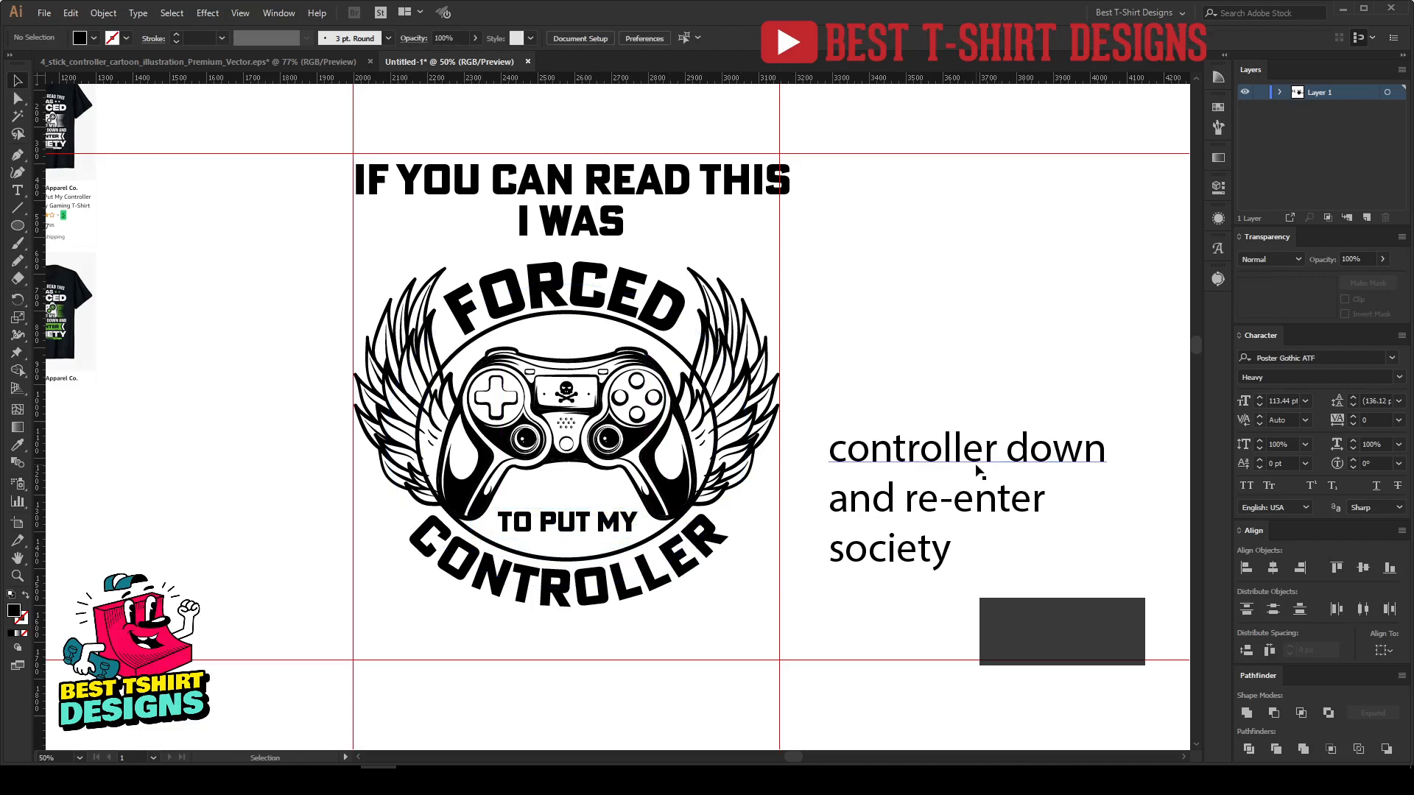
# Insert "down" before "and re-enter" in the loose text line.
pyautogui.press('t')
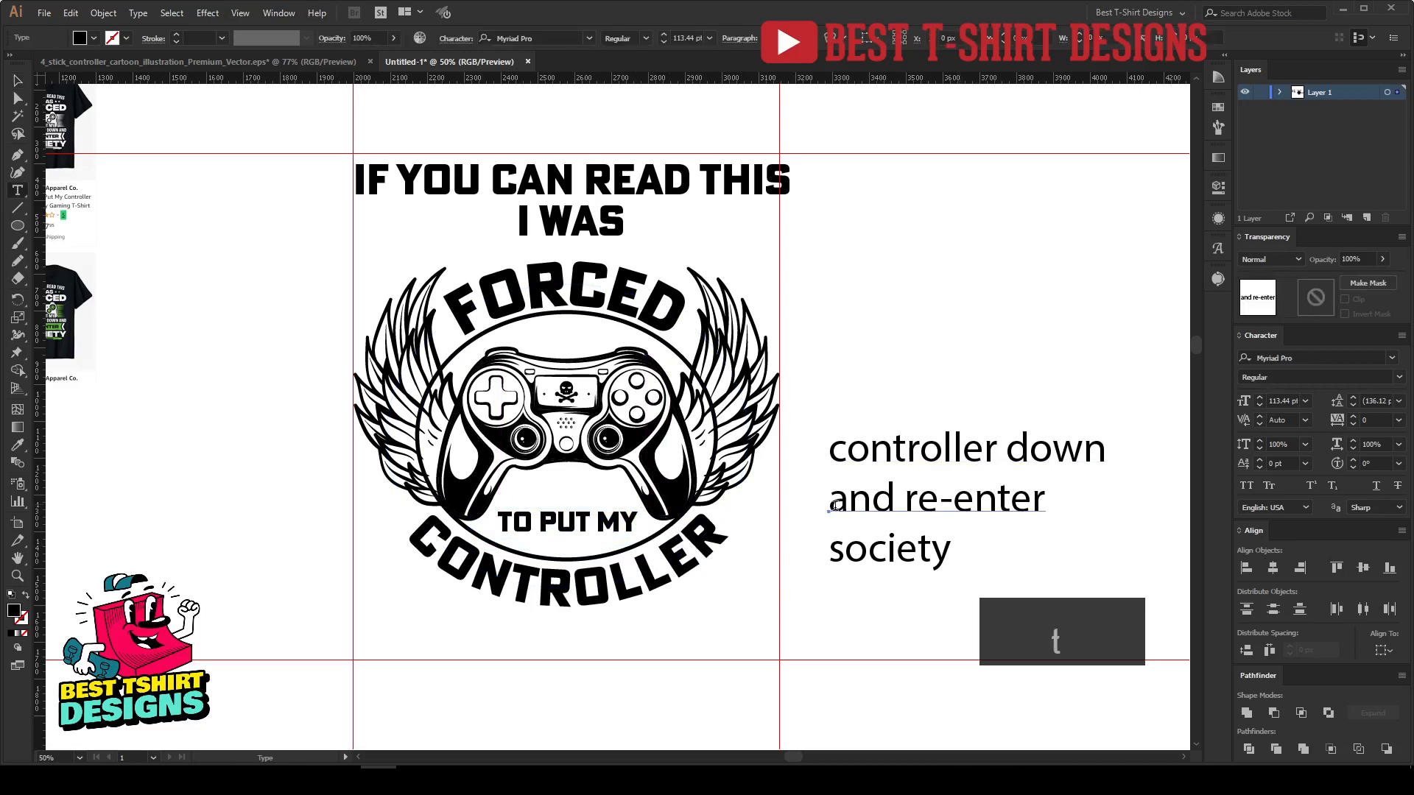
pyautogui.click(830, 501)
pyautogui.write('down')
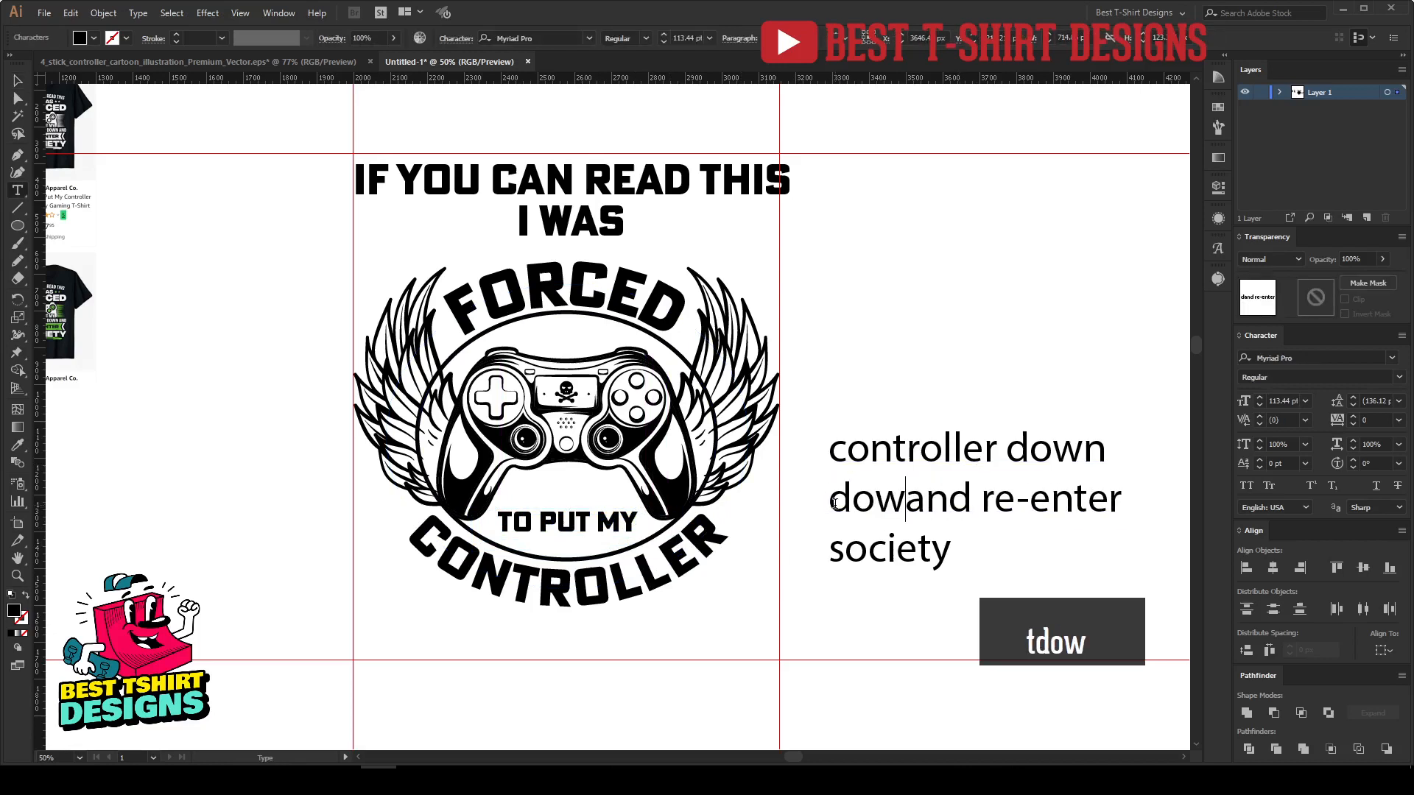
pyautogui.click(17, 80)
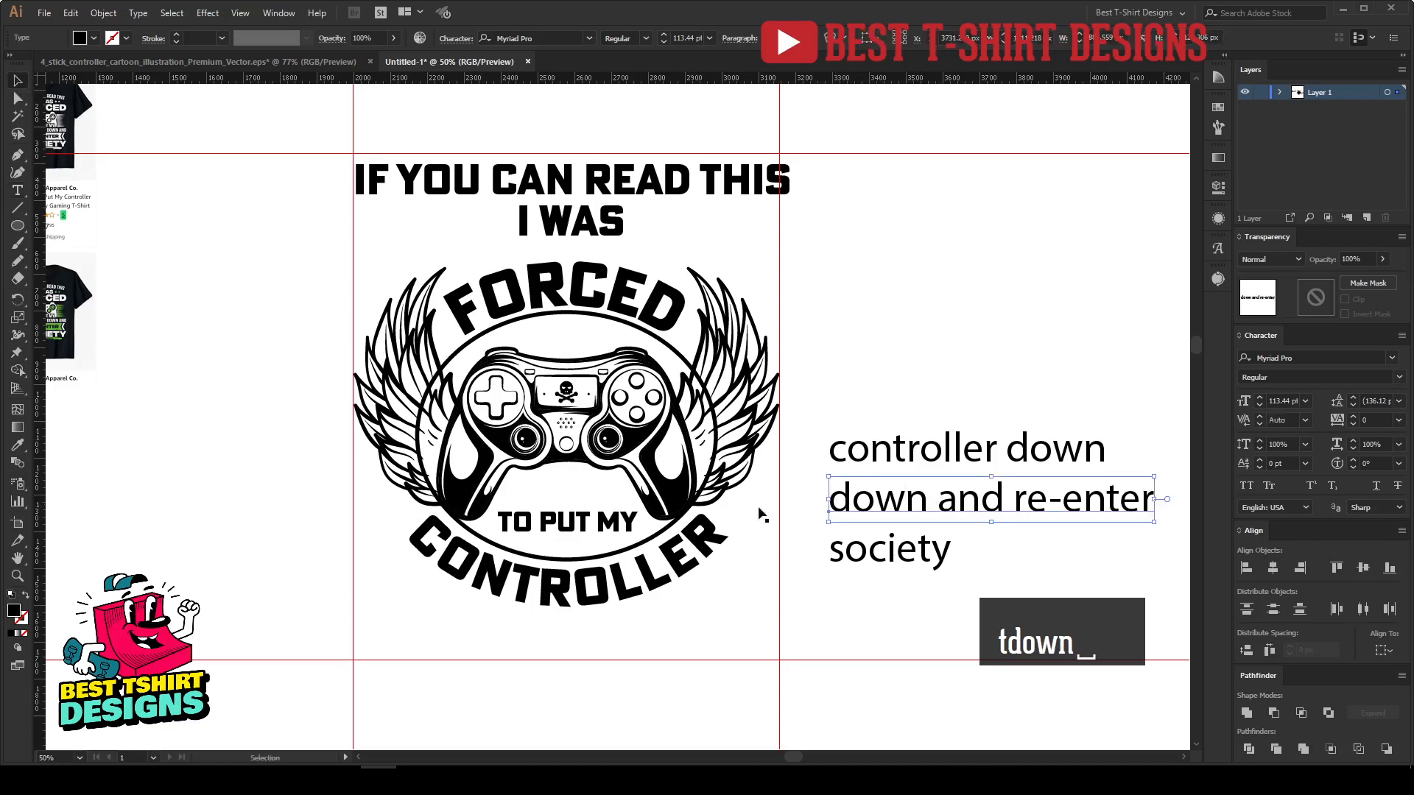
# Place "down and re-enter" below the curved "CONTROLLER" and match its style to the "IF YOU CAN READ THIS" line.
pyautogui.moveTo(986, 505); pyautogui.dragTo(554, 634)
pyautogui.press('i')
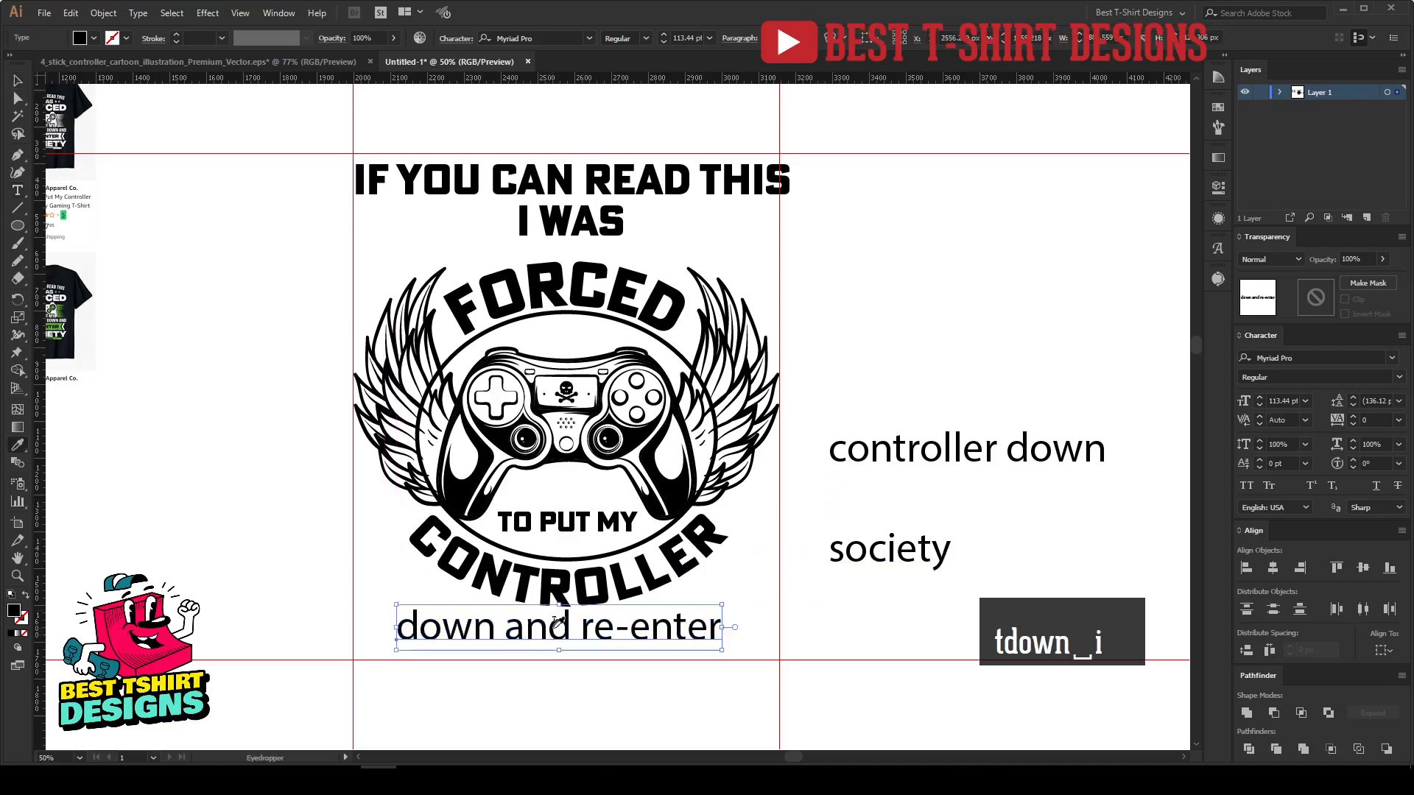
pyautogui.click(648, 177)
pyautogui.press('v')
pyautogui.moveTo(718, 637); pyautogui.dragTo(690, 637)
# Match "society" to the style of the curved "FORCED" and place it under "DOWN AND RE-ENTER".
pyautogui.click(918, 548)
pyautogui.press('i')
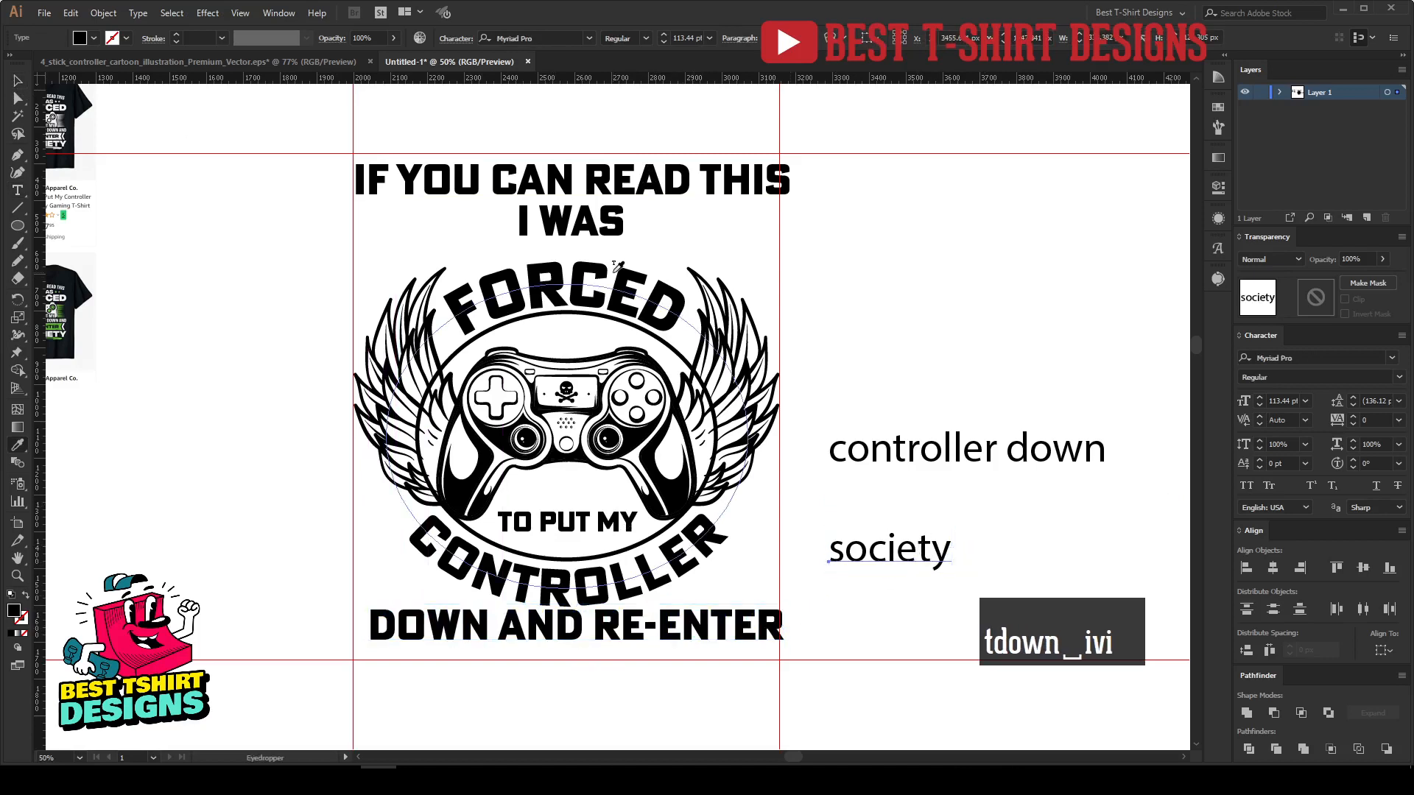
pyautogui.click(627, 293)
pyautogui.press('v')
pyautogui.moveTo(858, 548); pyautogui.dragTo(604, 676)
# Move the leftover "controller down" text farther away from the design and deselect it.
pyautogui.click(837, 489)
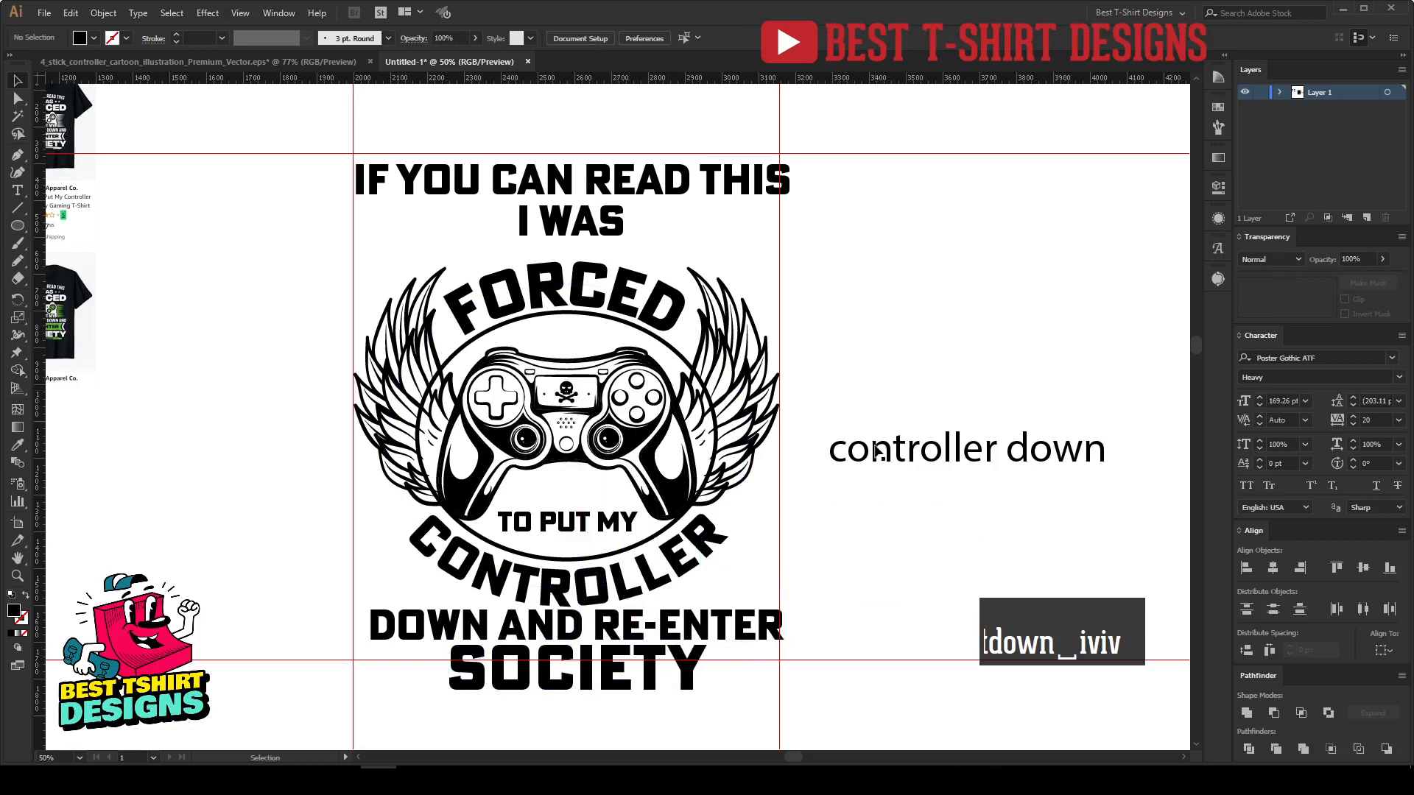
pyautogui.moveTo(877, 451); pyautogui.dragTo(996, 280)
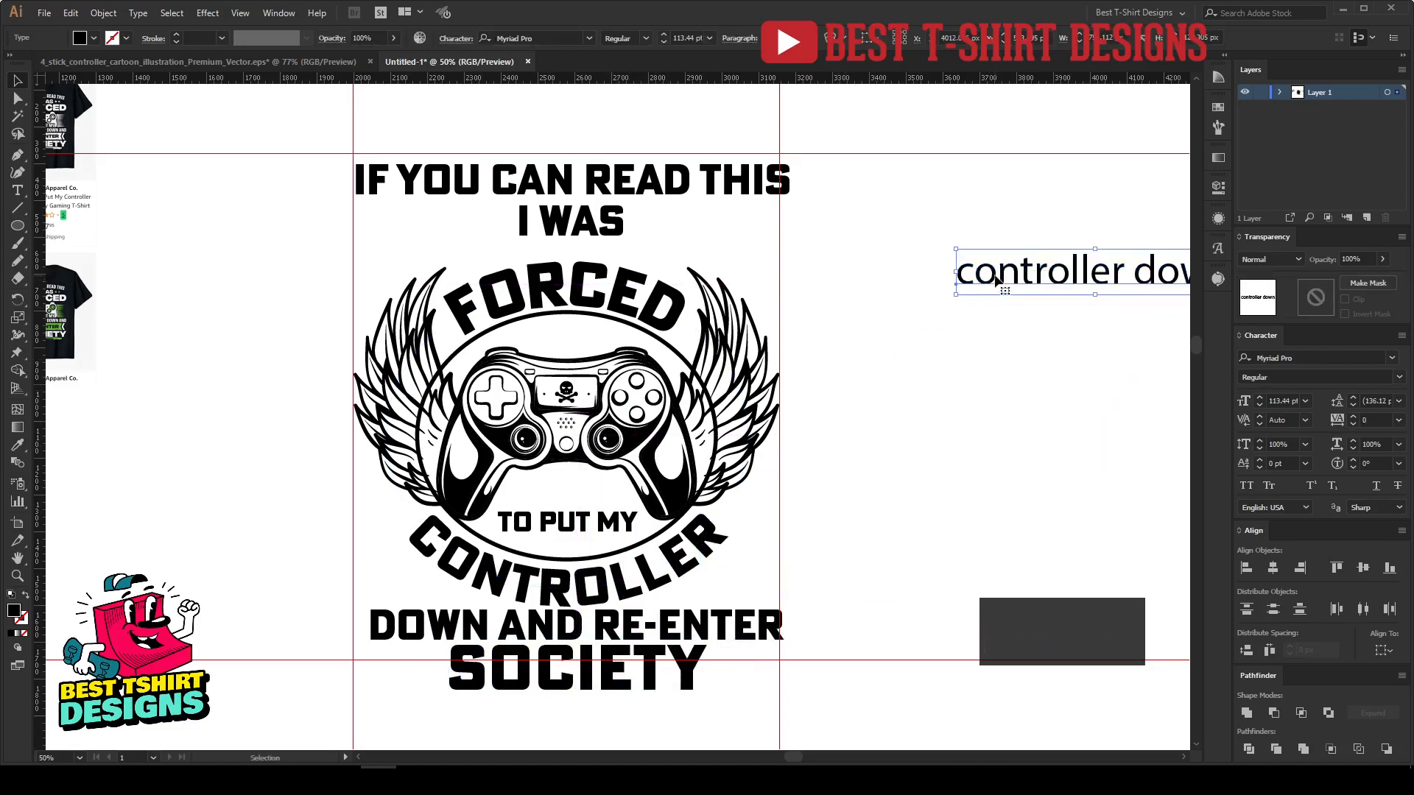
pyautogui.click(922, 431)
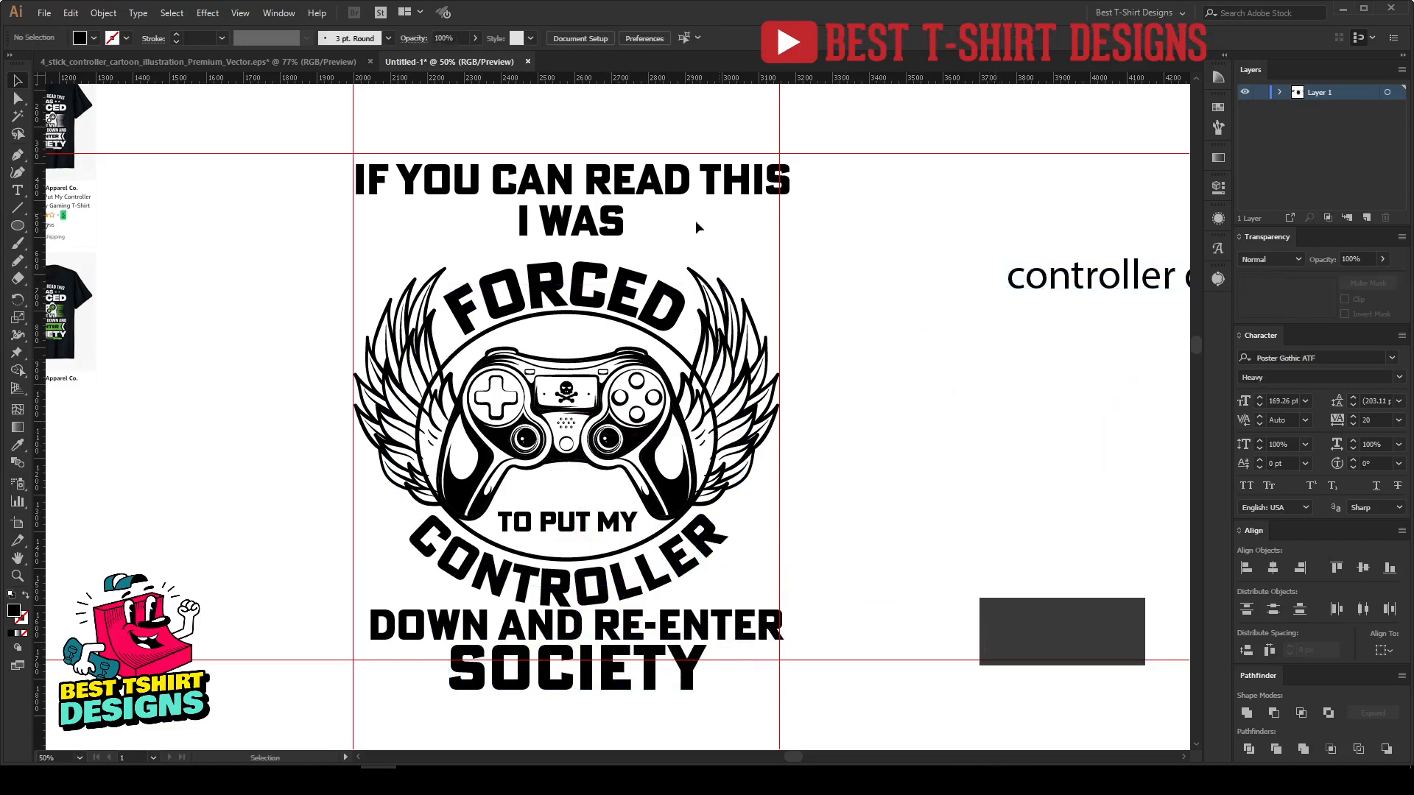
# Offset the ellipse around the controller outward by 160 px with miter joins to make an outer ring around the curved words.
pyautogui.scroll(1, 613, 249)
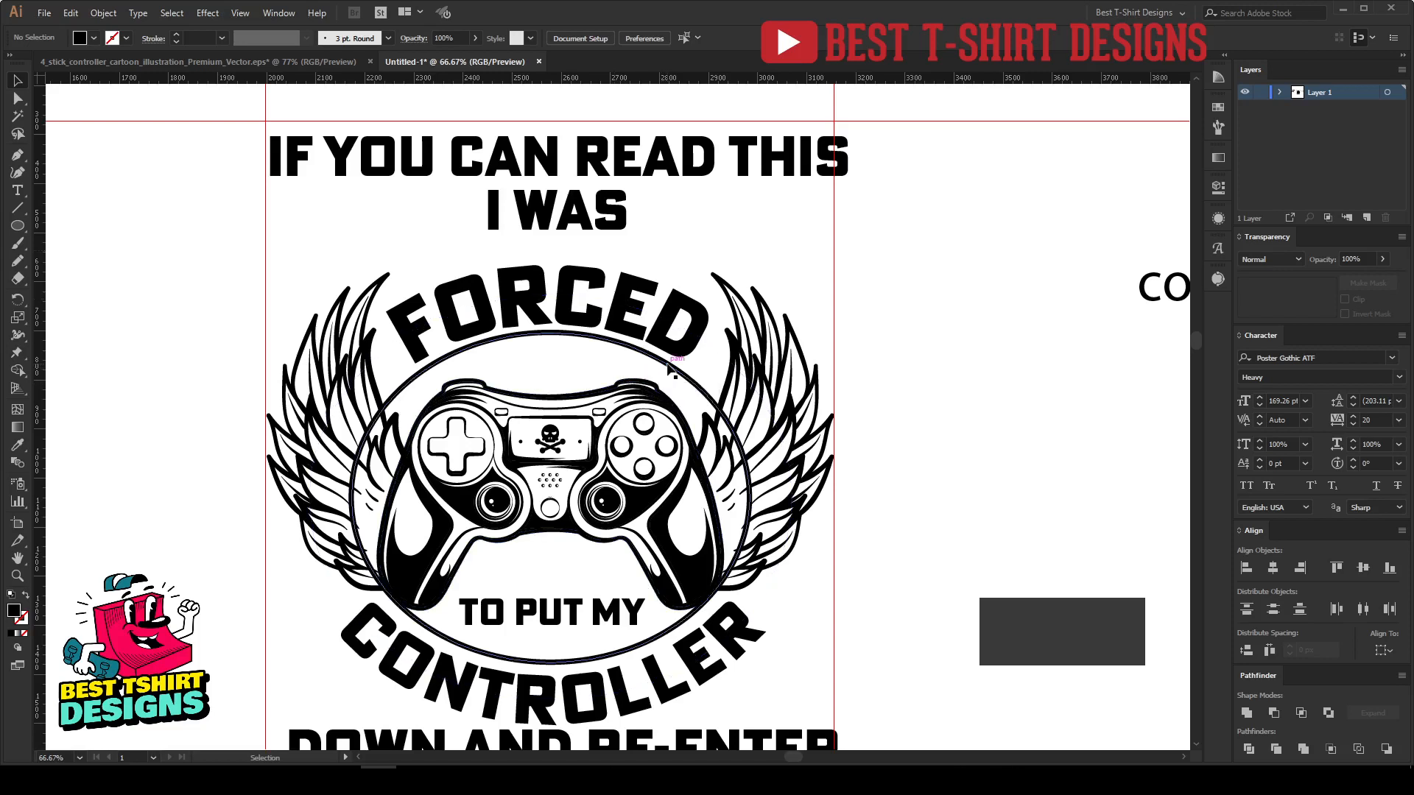
pyautogui.click(669, 368)
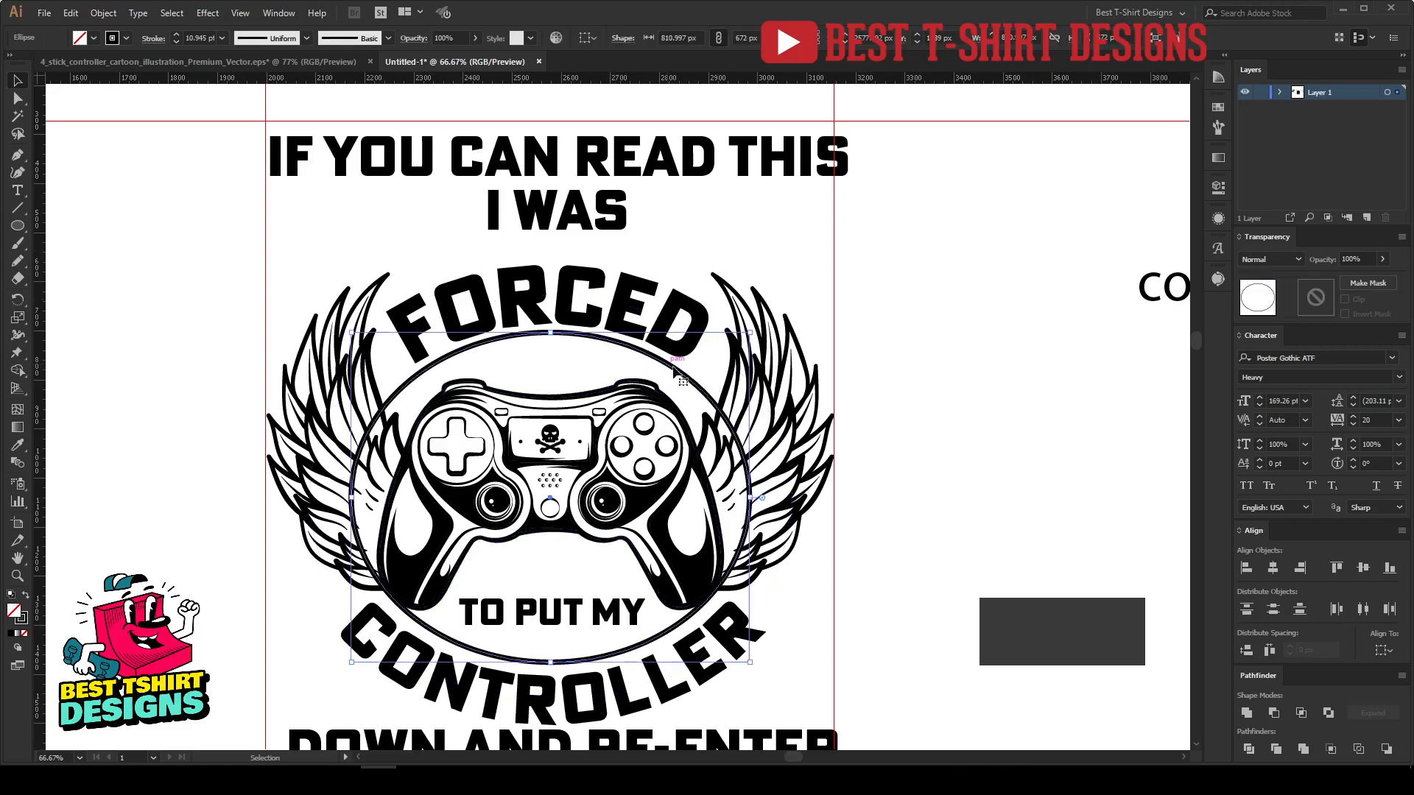
pyautogui.scroll(-1, 652, 379)
pyautogui.hotkey('ctrl', 'alt', 'f')
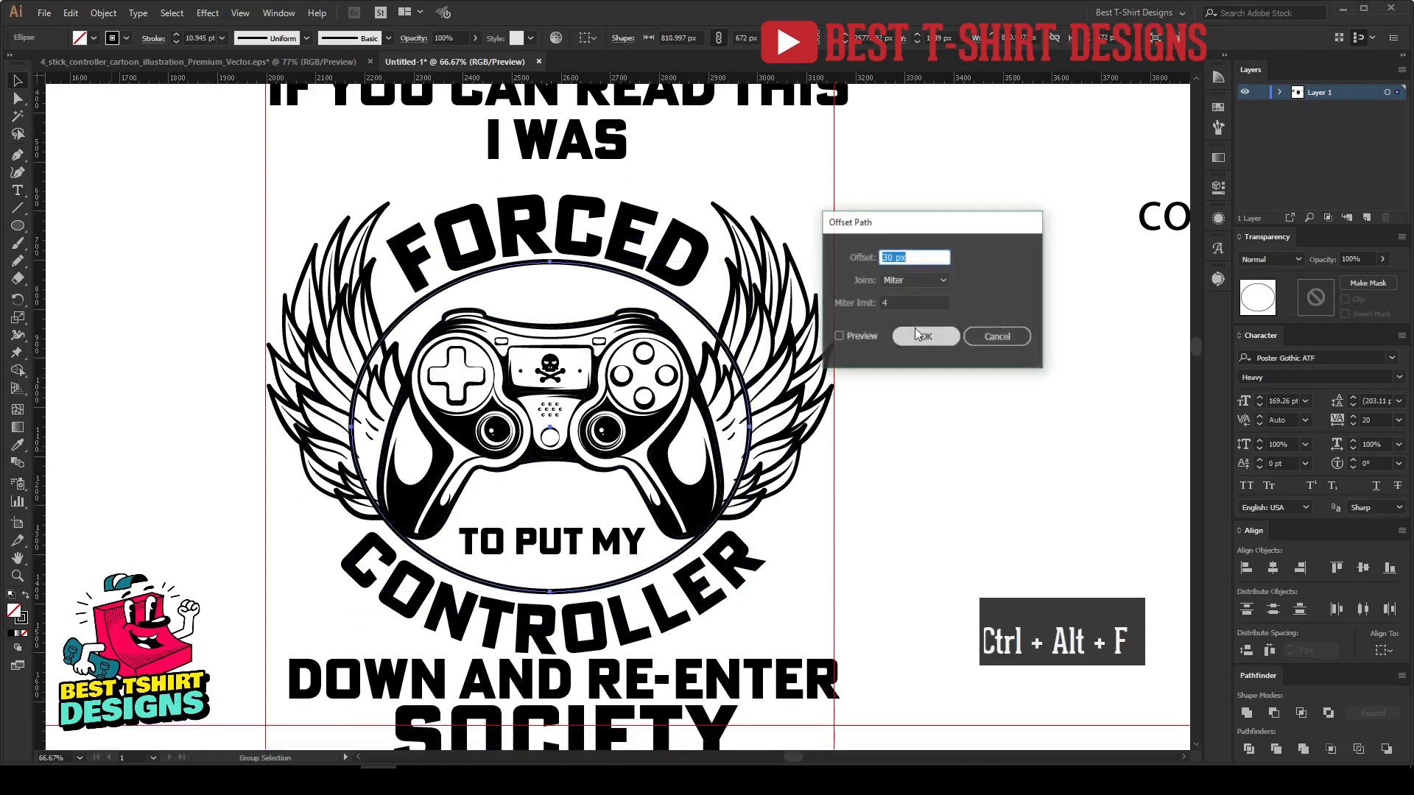
pyautogui.click(846, 339)
pyautogui.scroll(5, 905, 259)
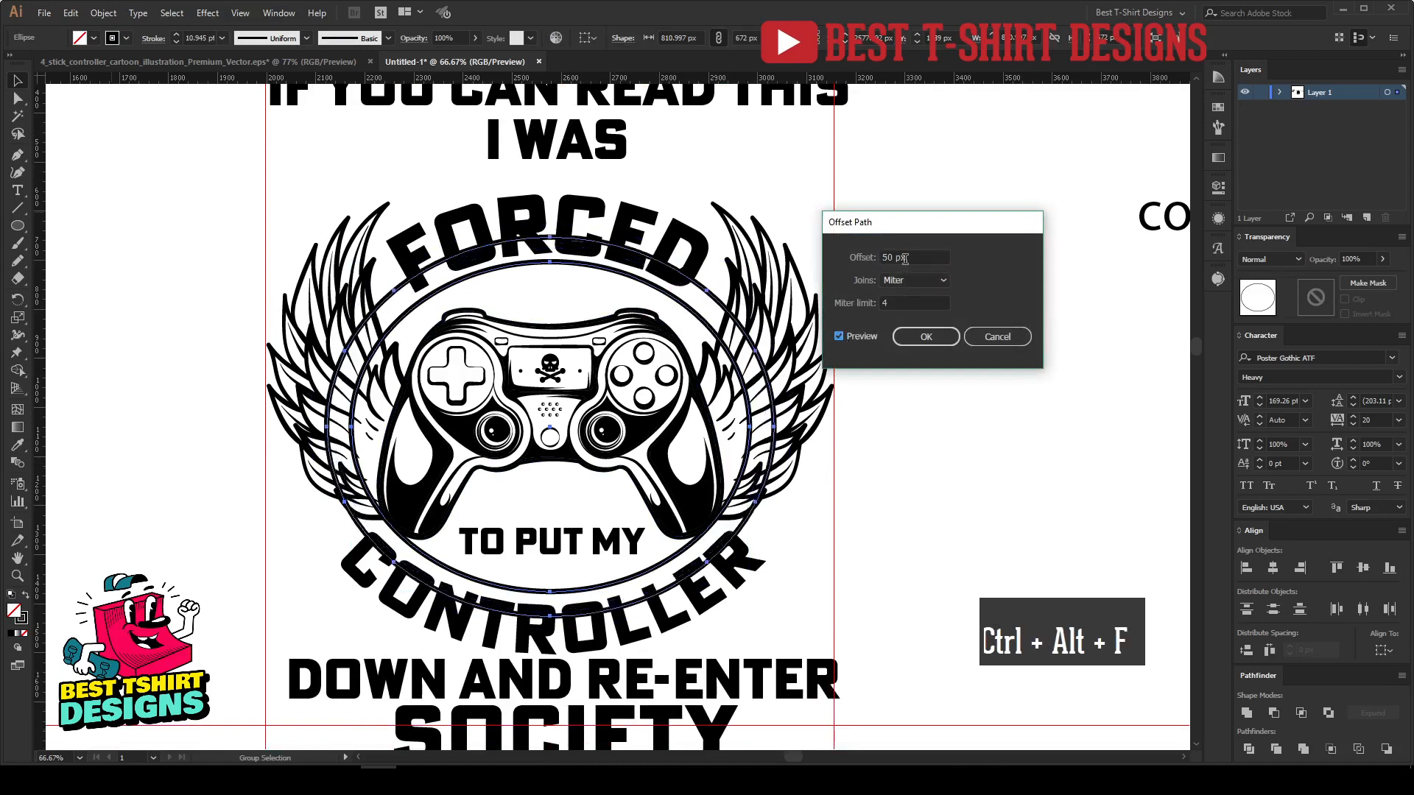
pyautogui.scroll(8, 905, 259)
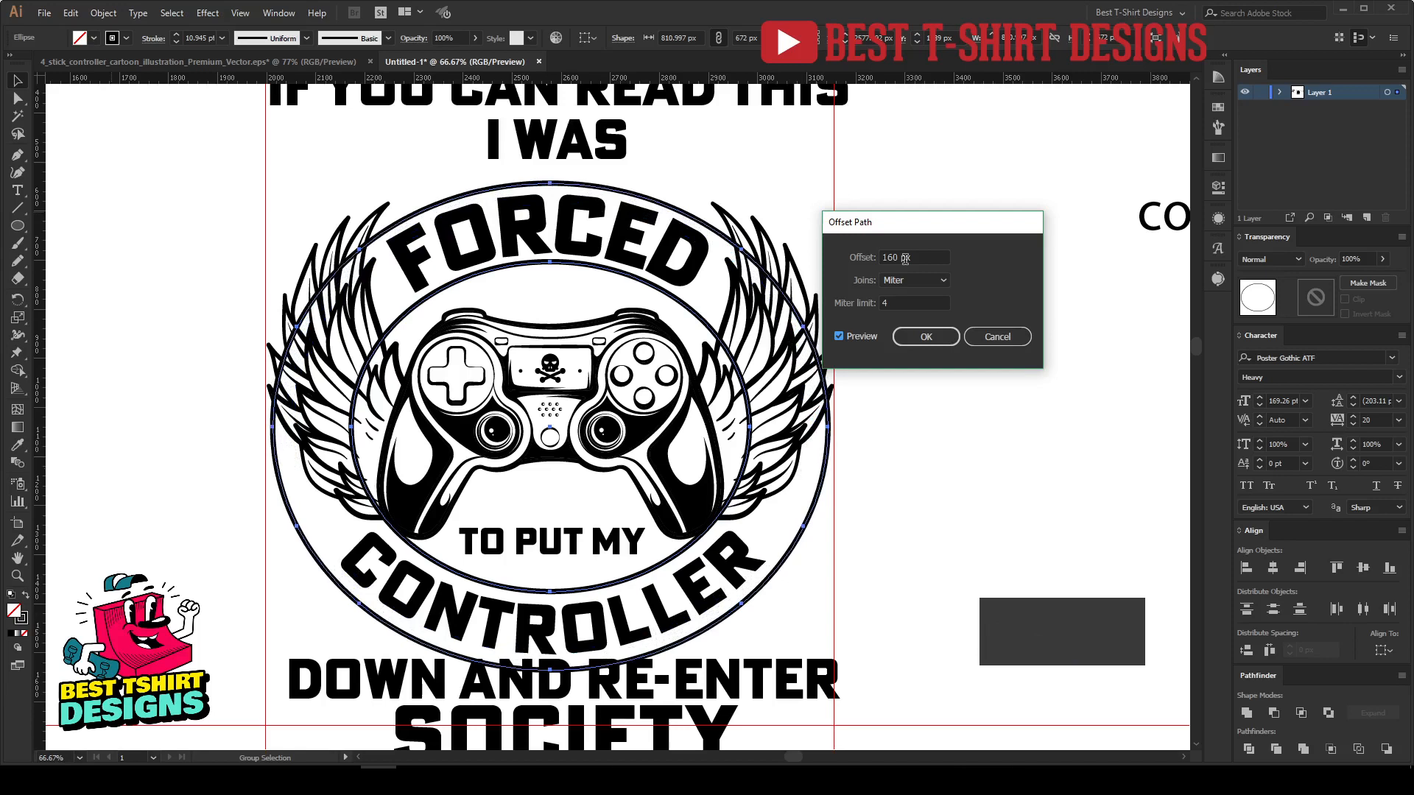
pyautogui.click(927, 337)
pyautogui.click(936, 326)
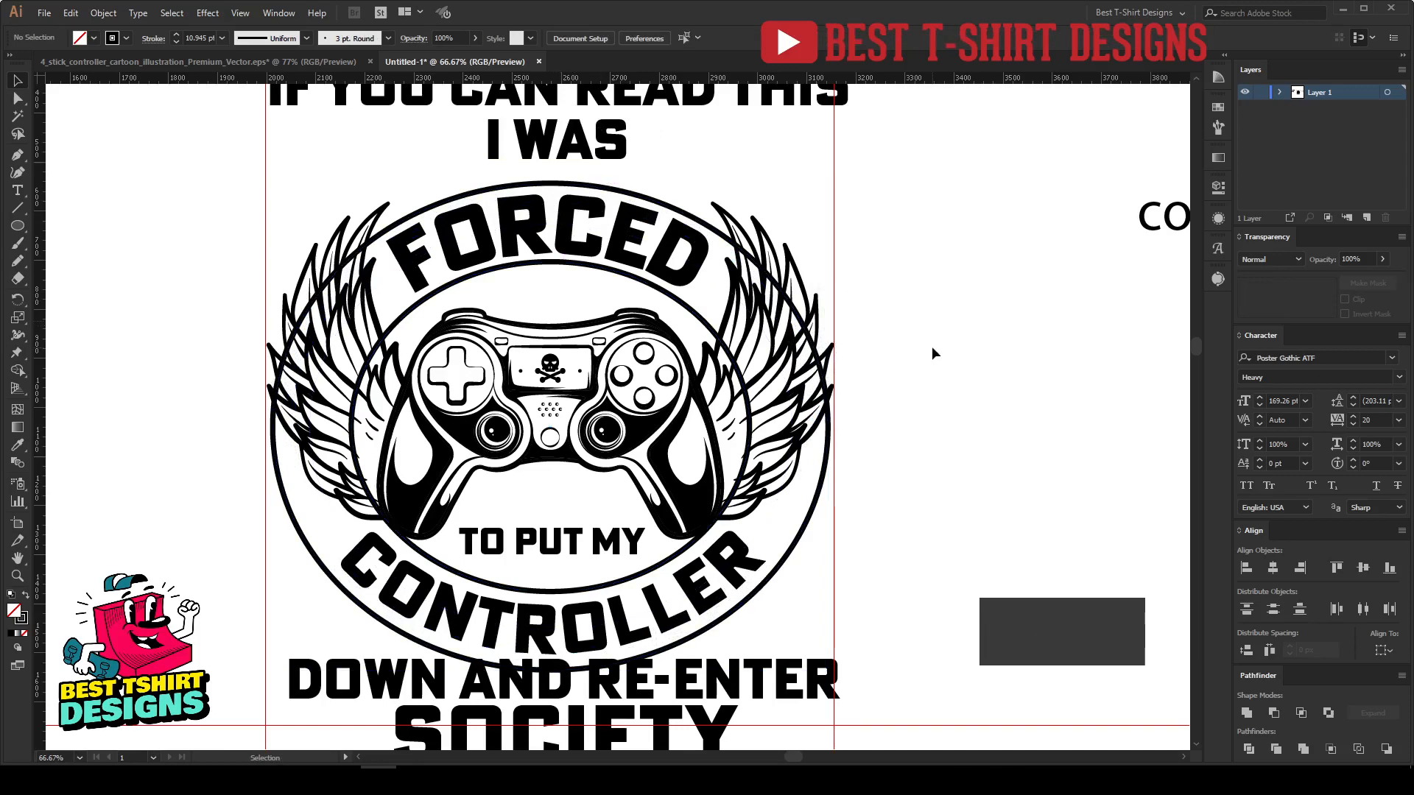
# Set the stroke weight of both the inner and outer ellipses to 15 pt.
pyautogui.hotkey('ctrl', '-')
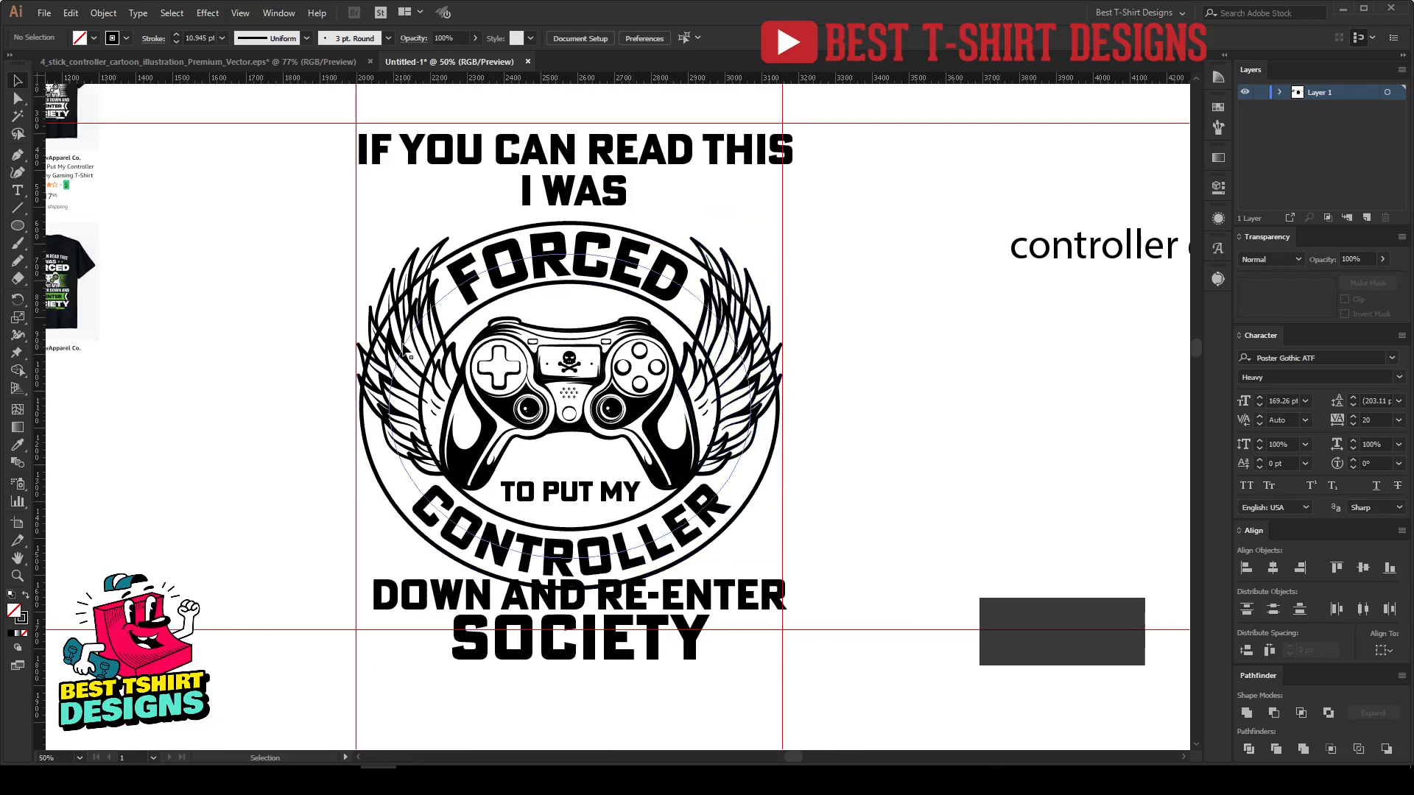
pyautogui.scroll(1, 404, 341)
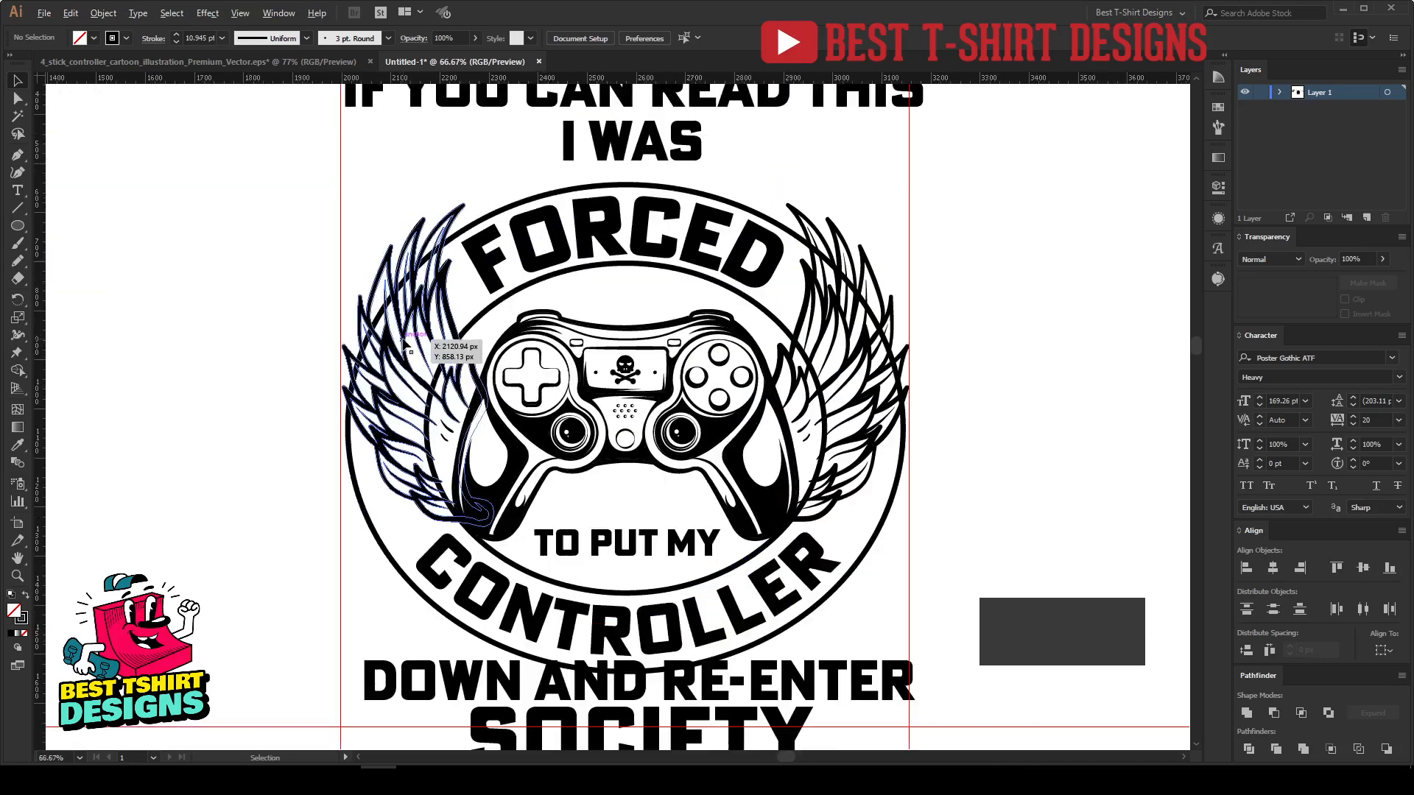
pyautogui.click(762, 556)
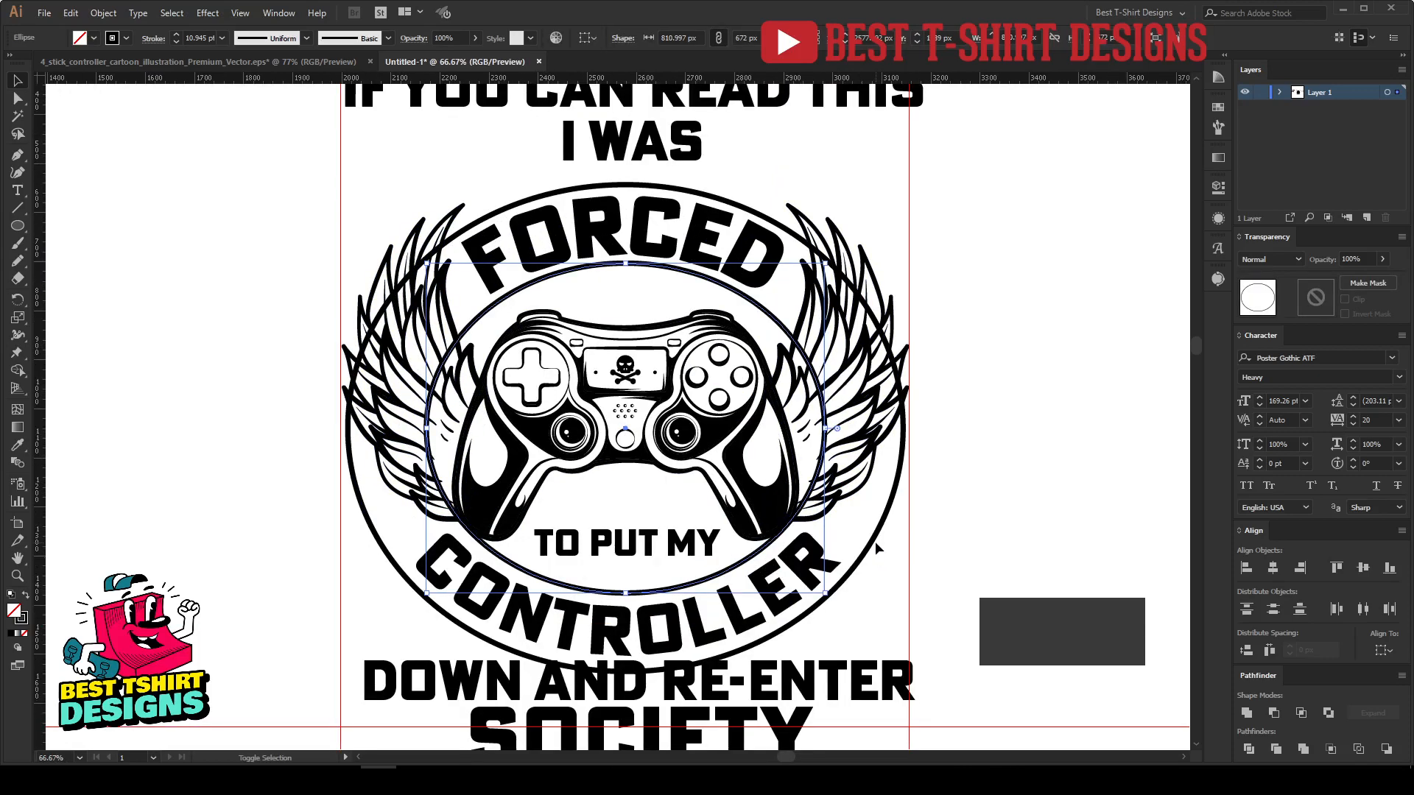
pyautogui.keyDown('shift'); pyautogui.click(874, 542); pyautogui.keyUp('shift')
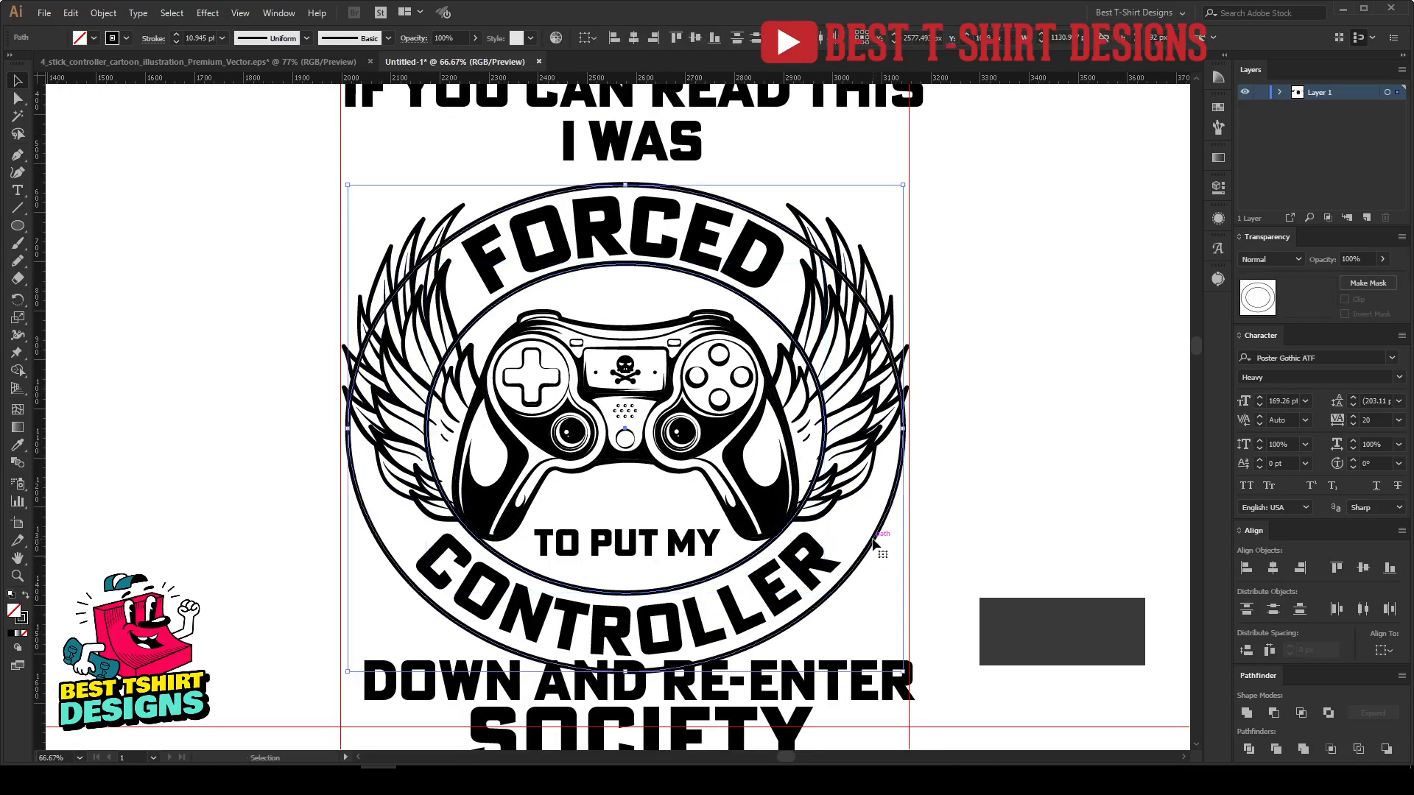
pyautogui.click(201, 37)
pyautogui.write('20')
pyautogui.press('Return')
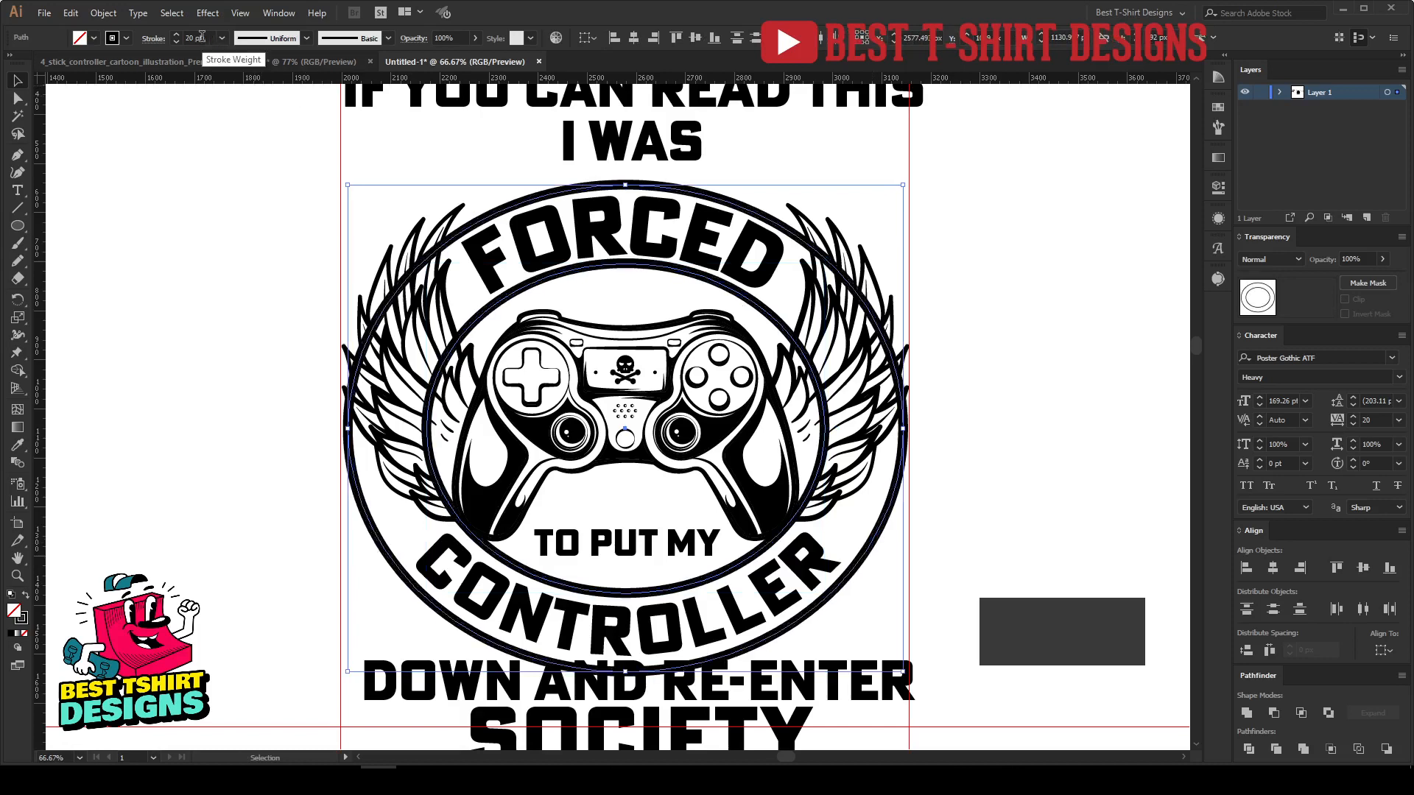
pyautogui.scroll(-5, 201, 37)
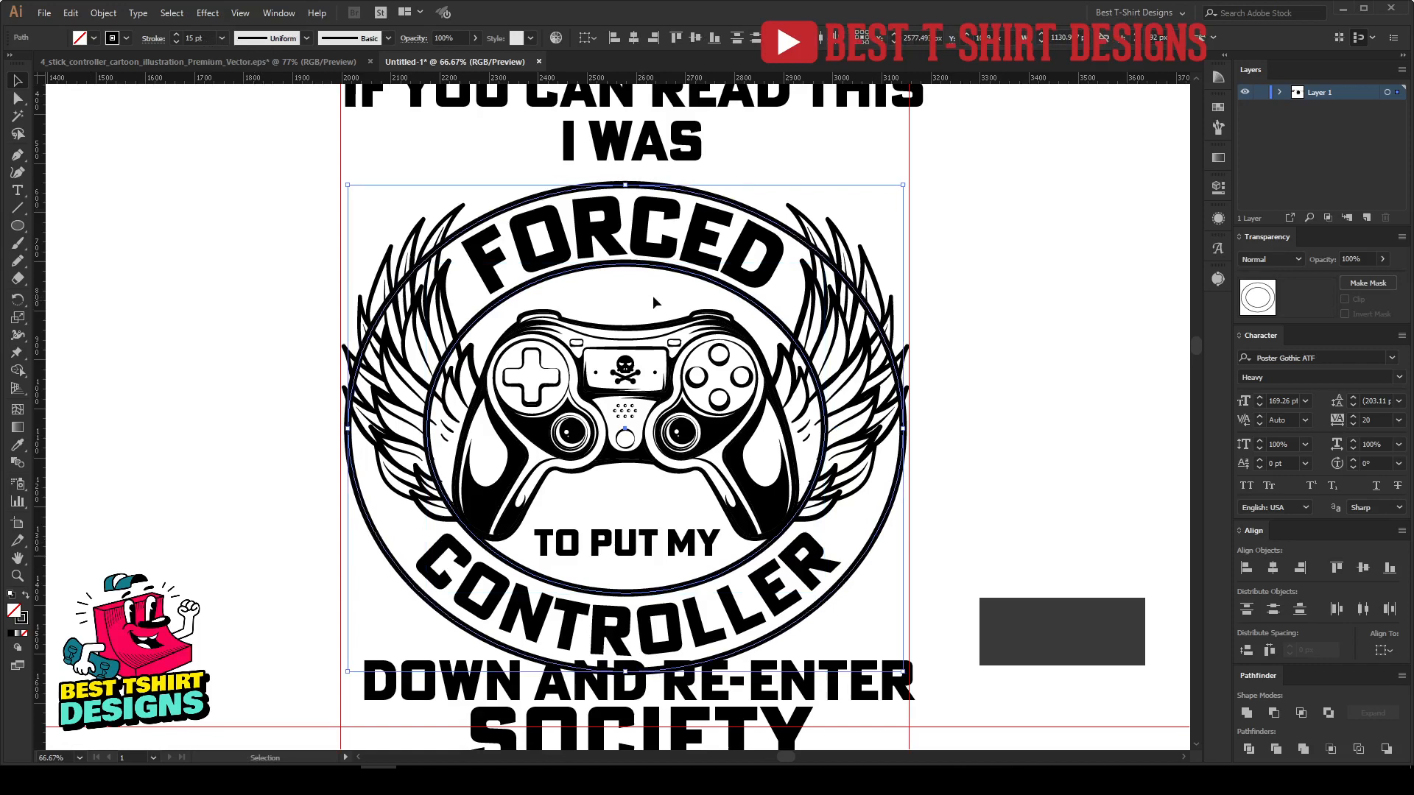
# Group the inner and outer ellipses and deselect them.
pyautogui.rightClick(665, 273)
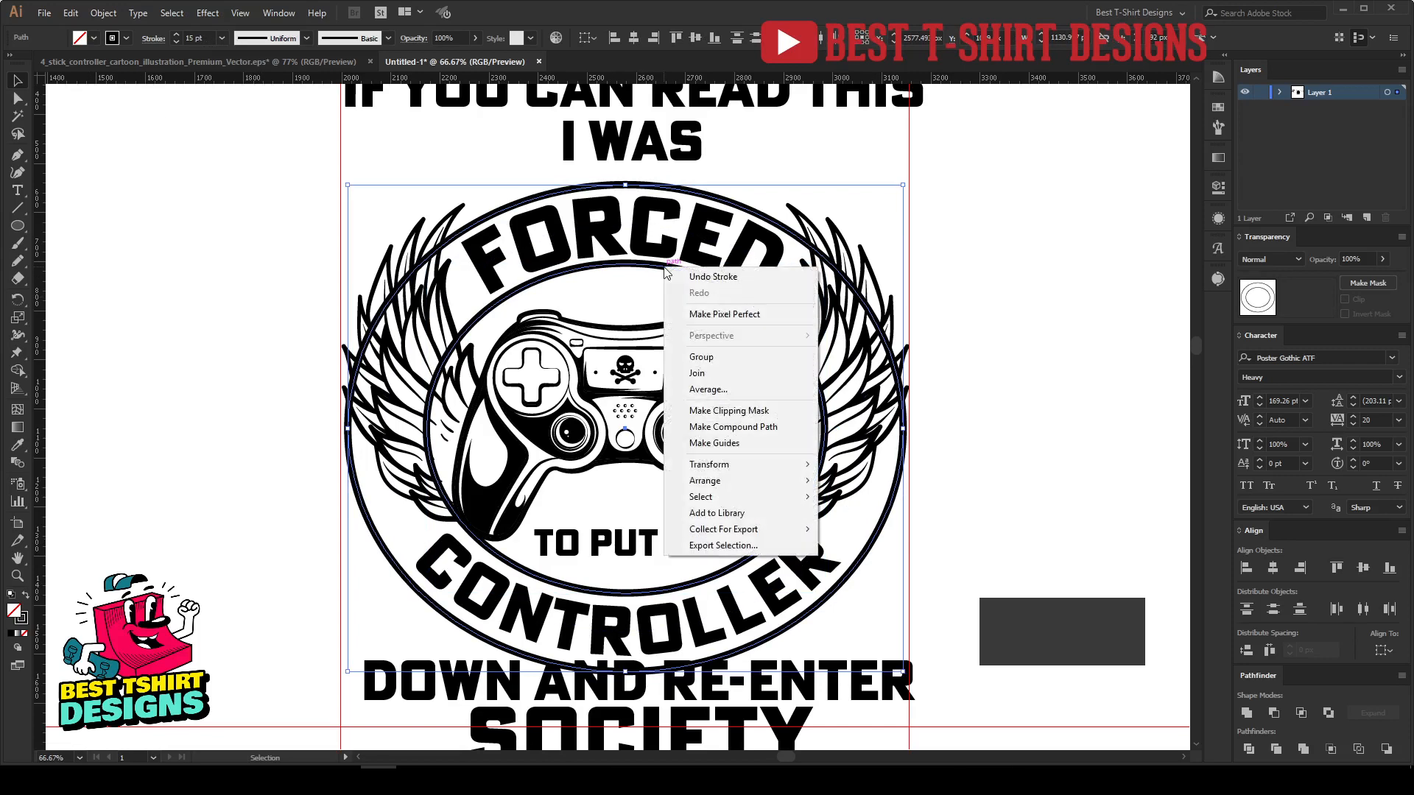
pyautogui.click(696, 356)
pyautogui.click(1033, 349)
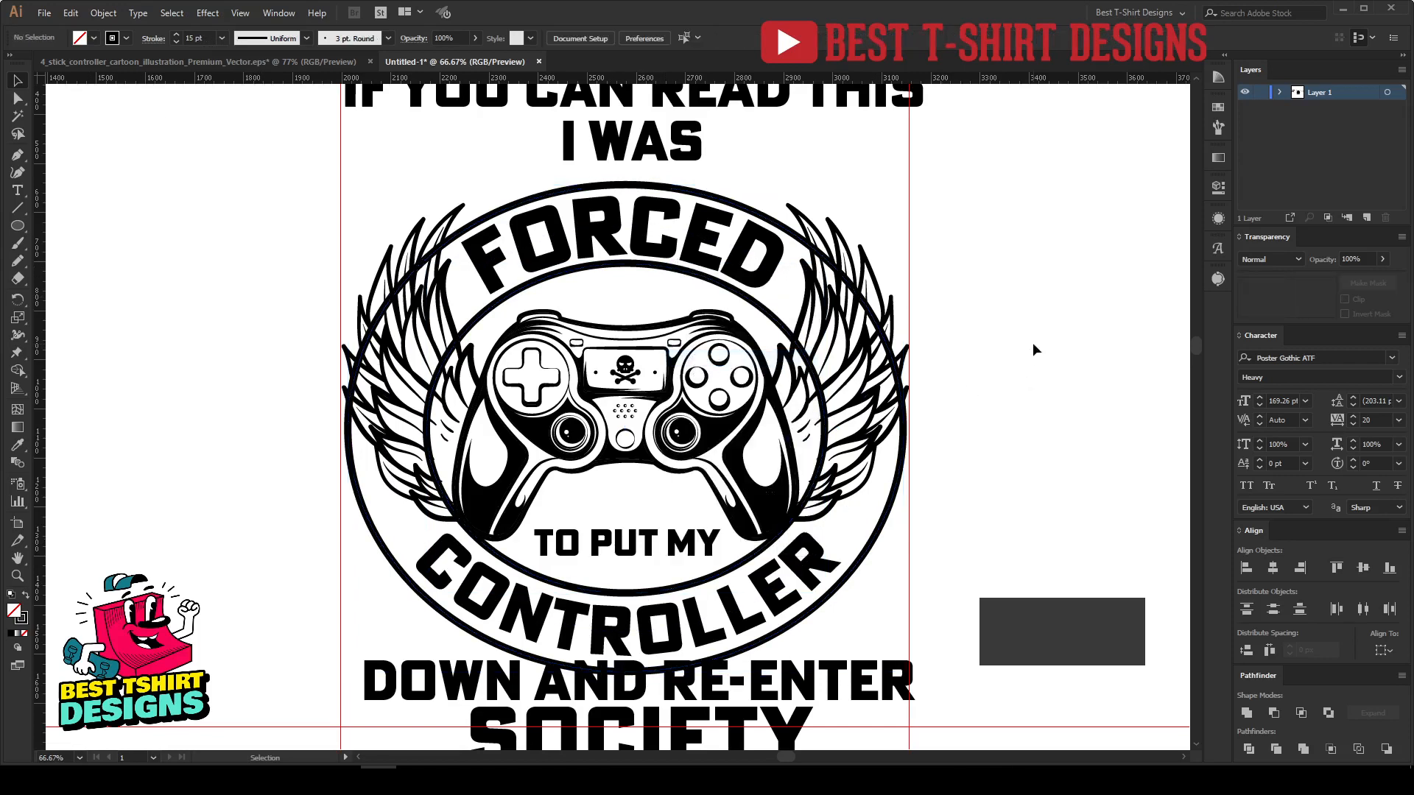
# Copy the winged controller artwork and deselect it.
pyautogui.click(794, 447)
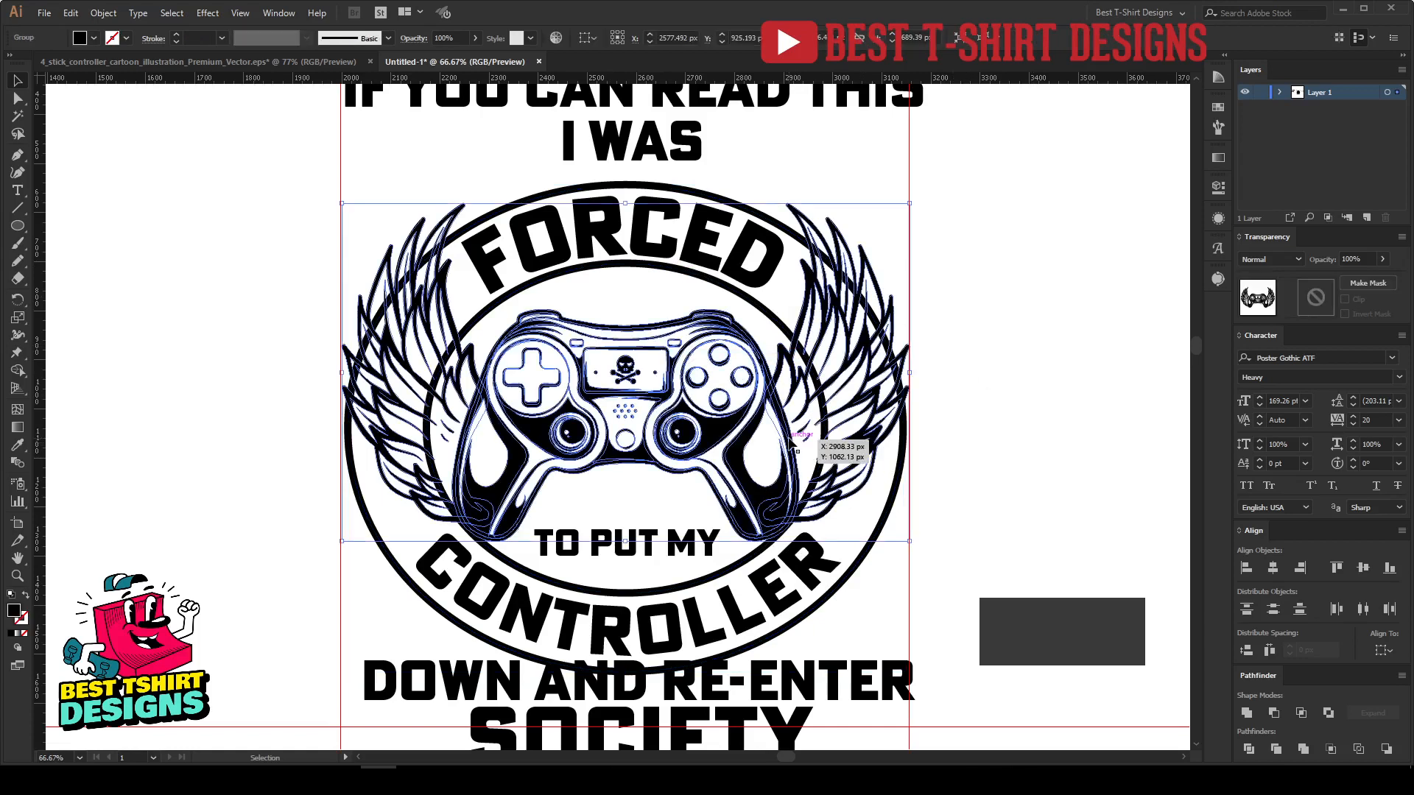
pyautogui.press('a')
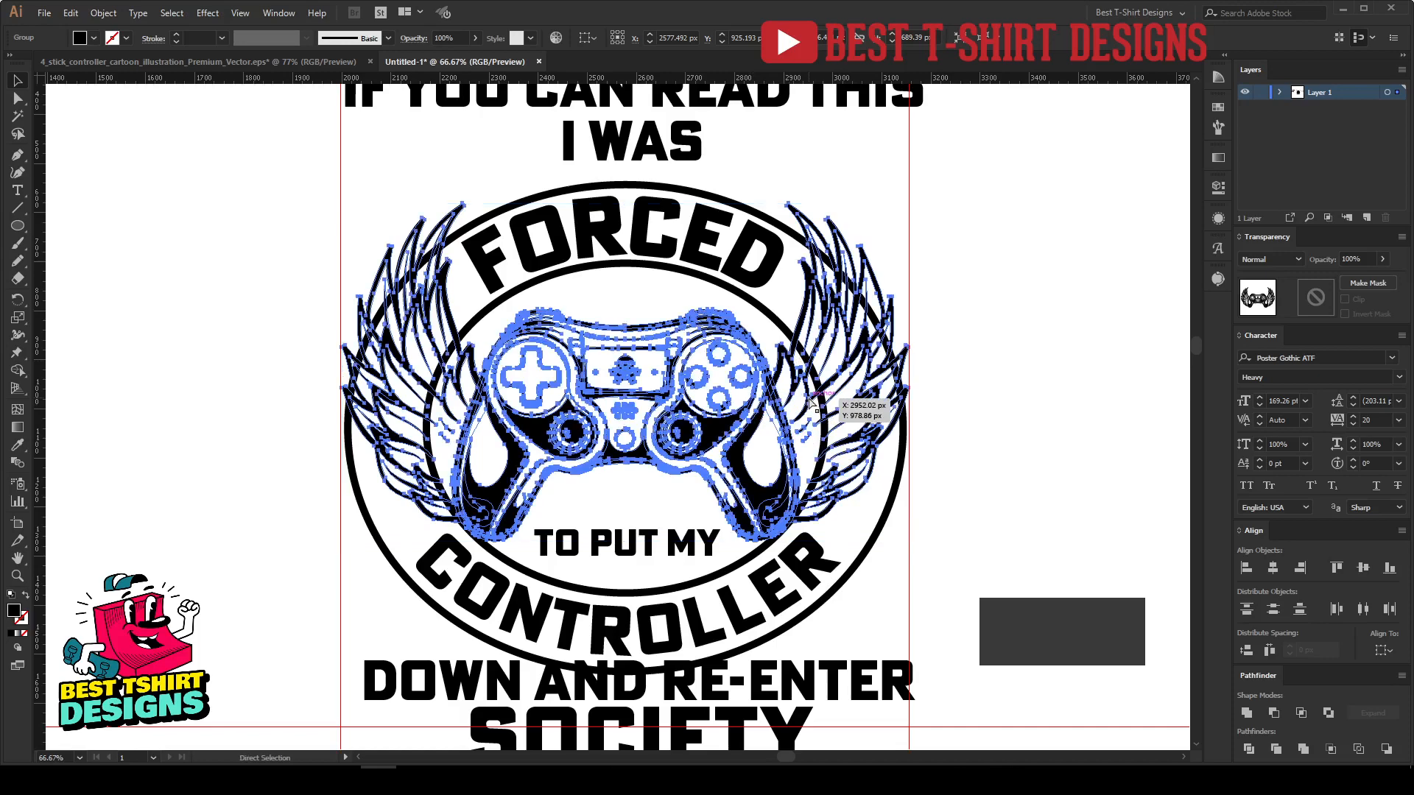
pyautogui.hotkey('ctrl', 'c')
pyautogui.press('v')
pyautogui.click(984, 444)
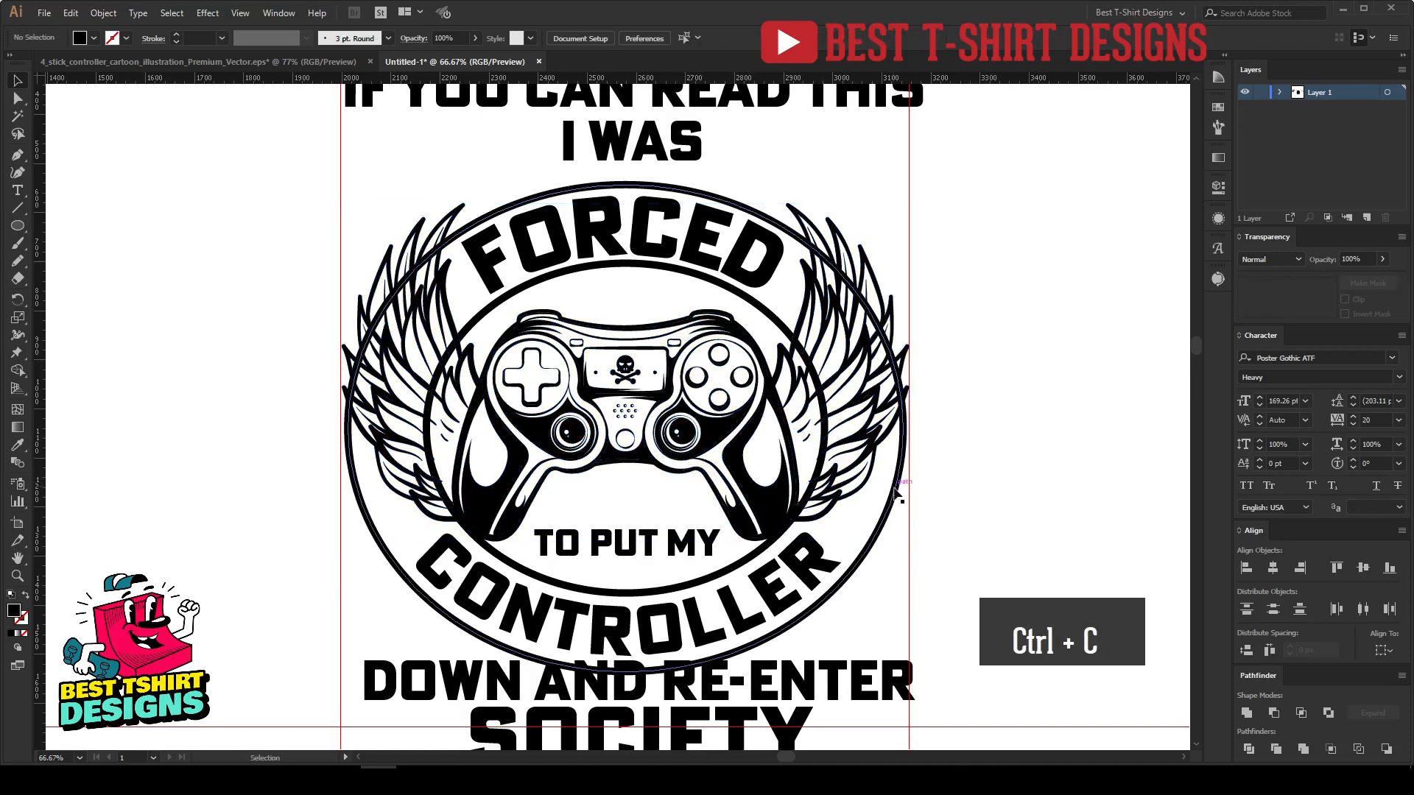
# Add an opacity mask with clipping off to the ellipse group and paste the winged controller in place inside the mask.
pyautogui.click(897, 496)
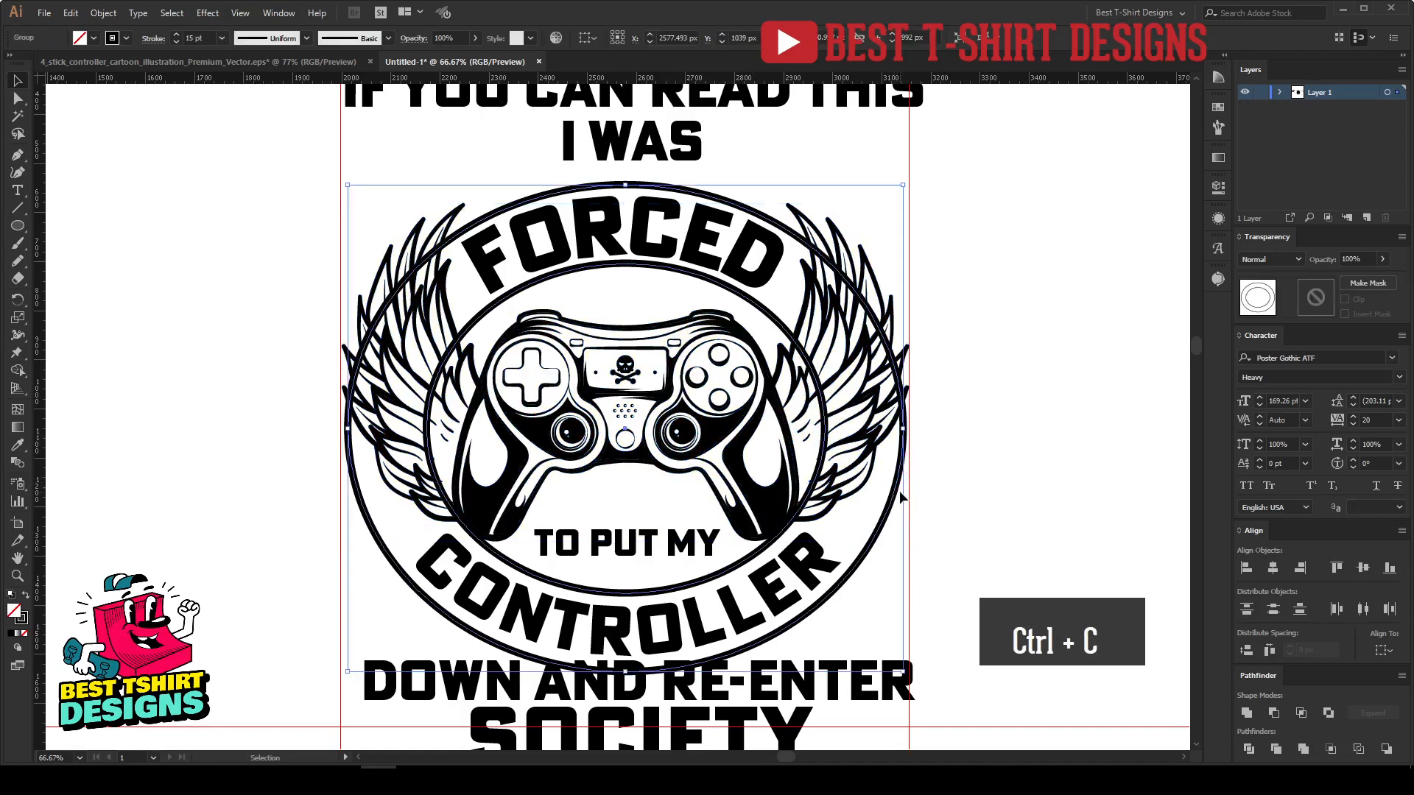
pyautogui.click(1315, 298)
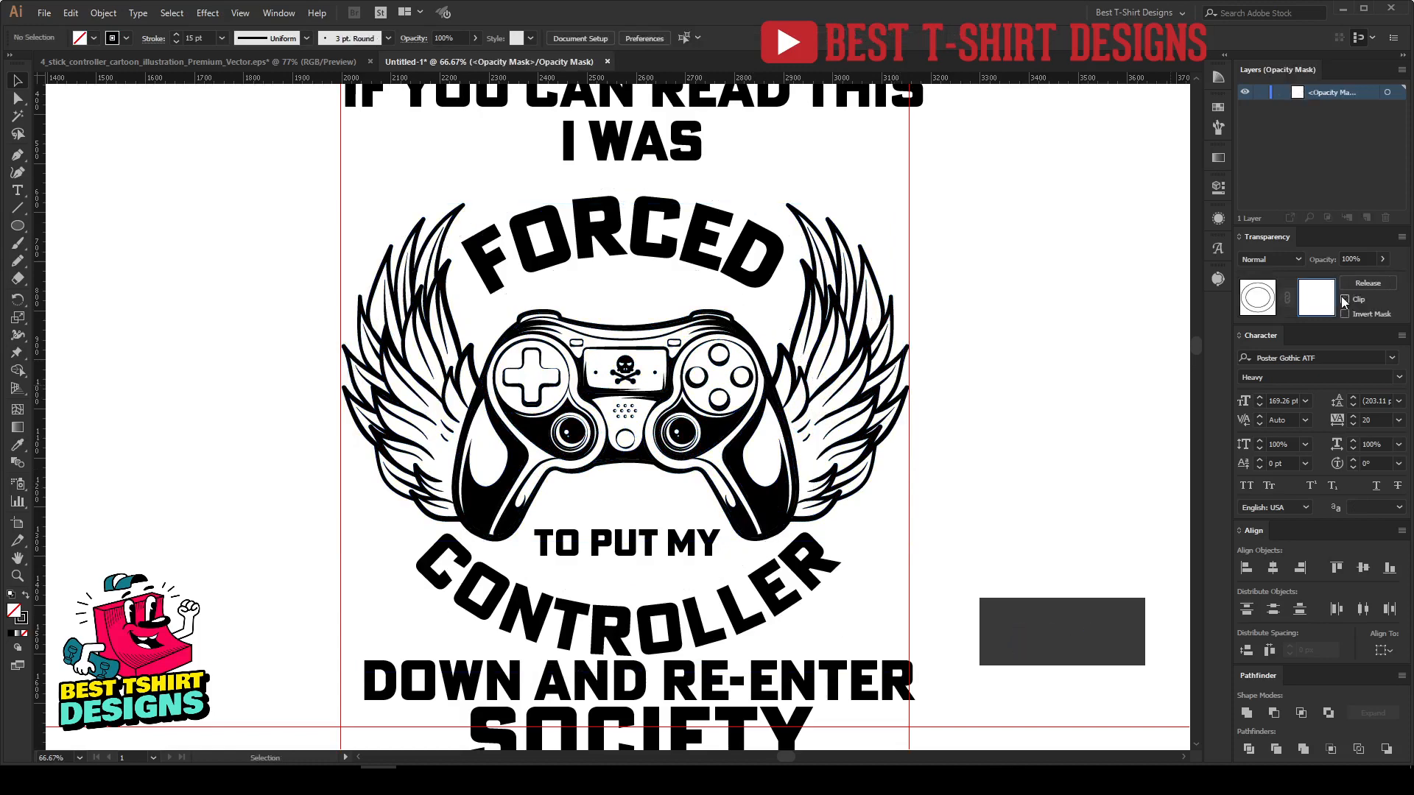
pyautogui.hotkey('ctrl', 'f')
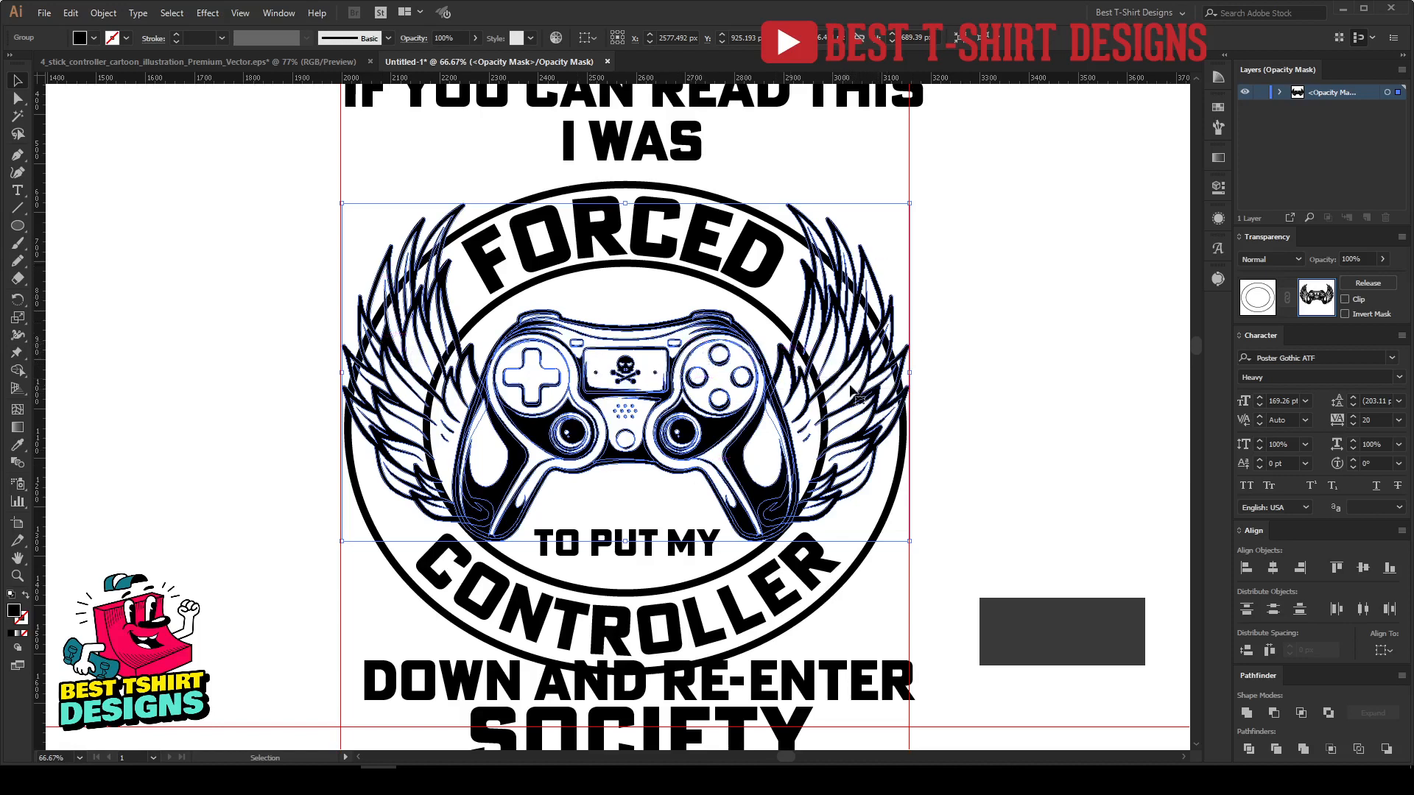
# Merge and unite the pasted artwork in the mask into a solid silhouette that hides the ellipse lines behind the wings.
pyautogui.click(1302, 750)
pyautogui.click(1246, 713)
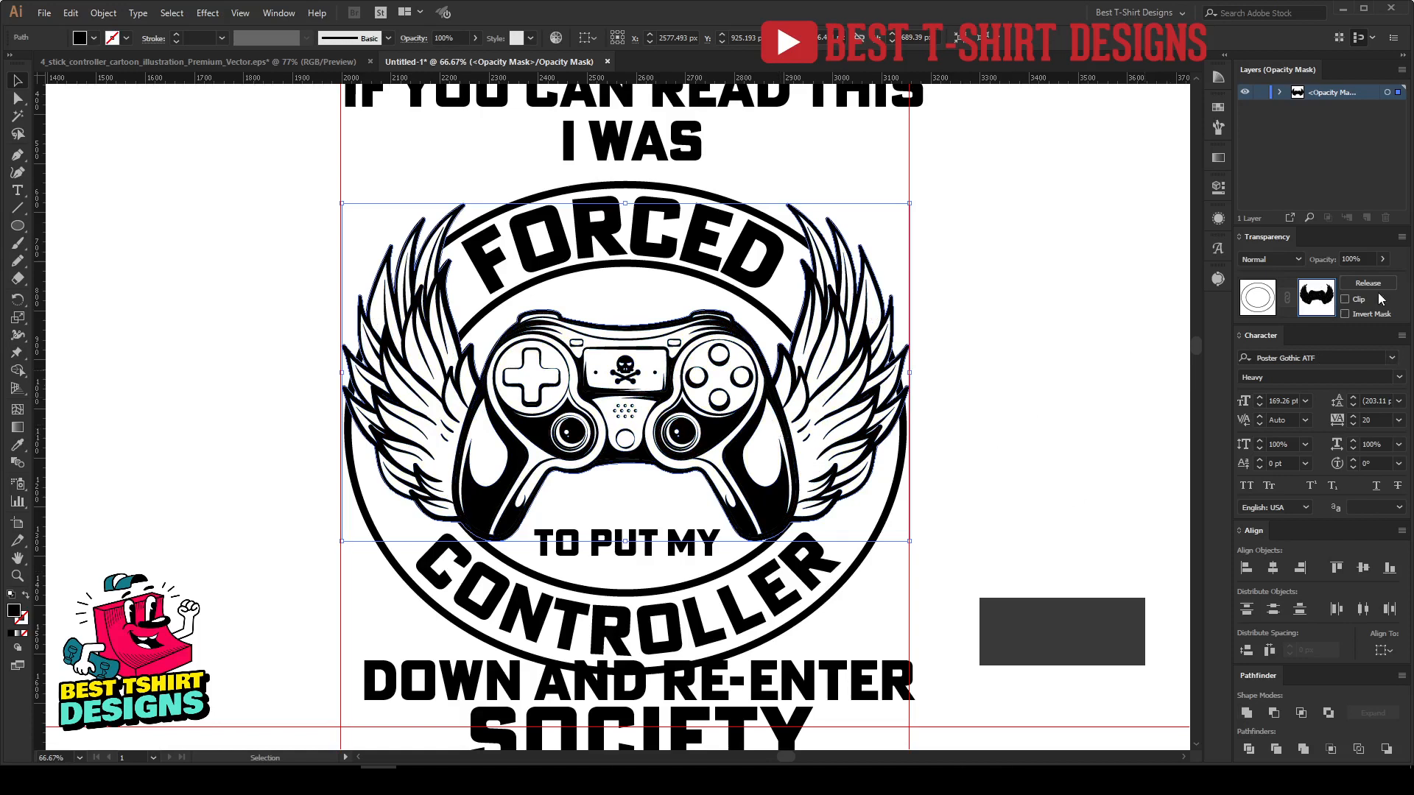
pyautogui.click(966, 427)
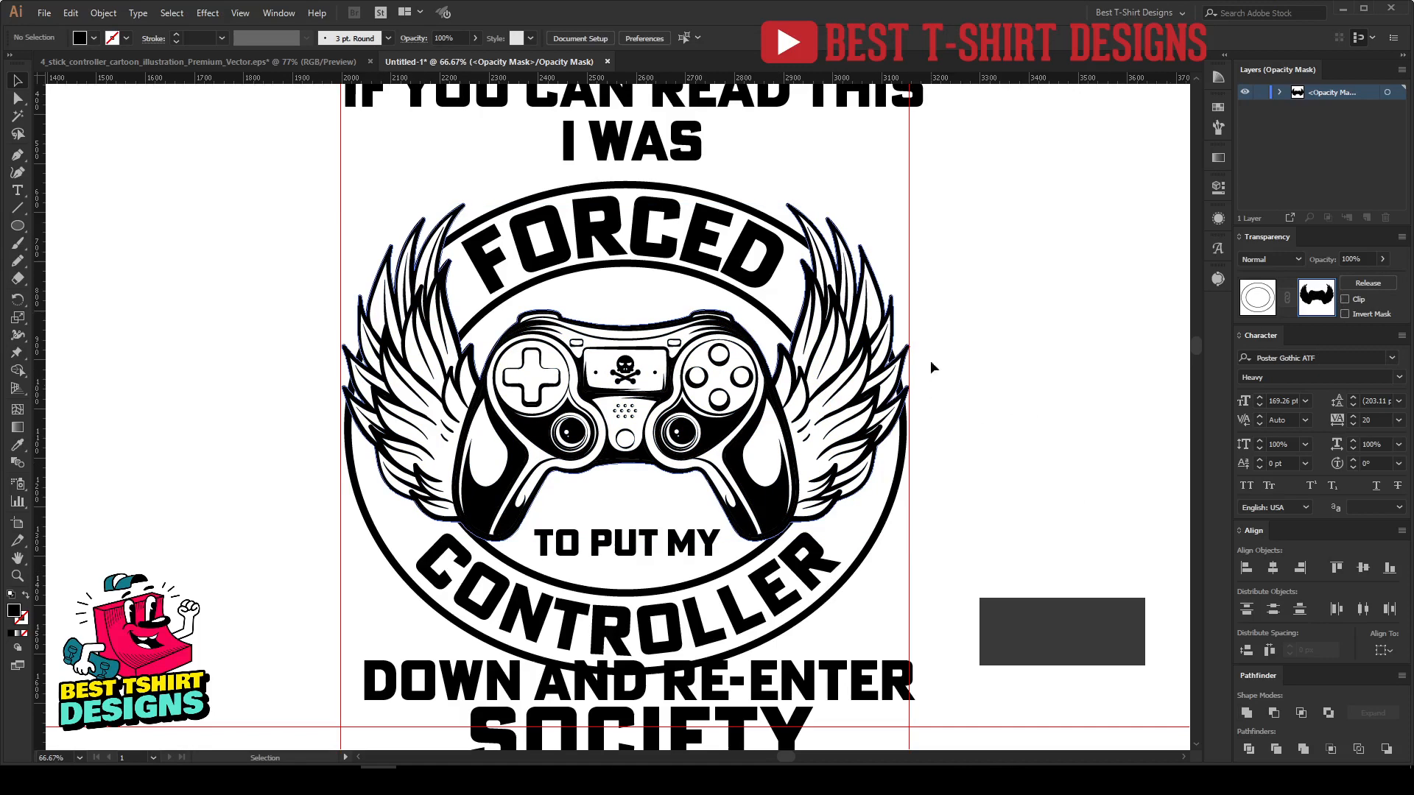
# Use the Pencil in the opacity mask to cover the remaining outer ellipse fragments between the right wing's feather tips.
pyautogui.scroll(2, 896, 305)
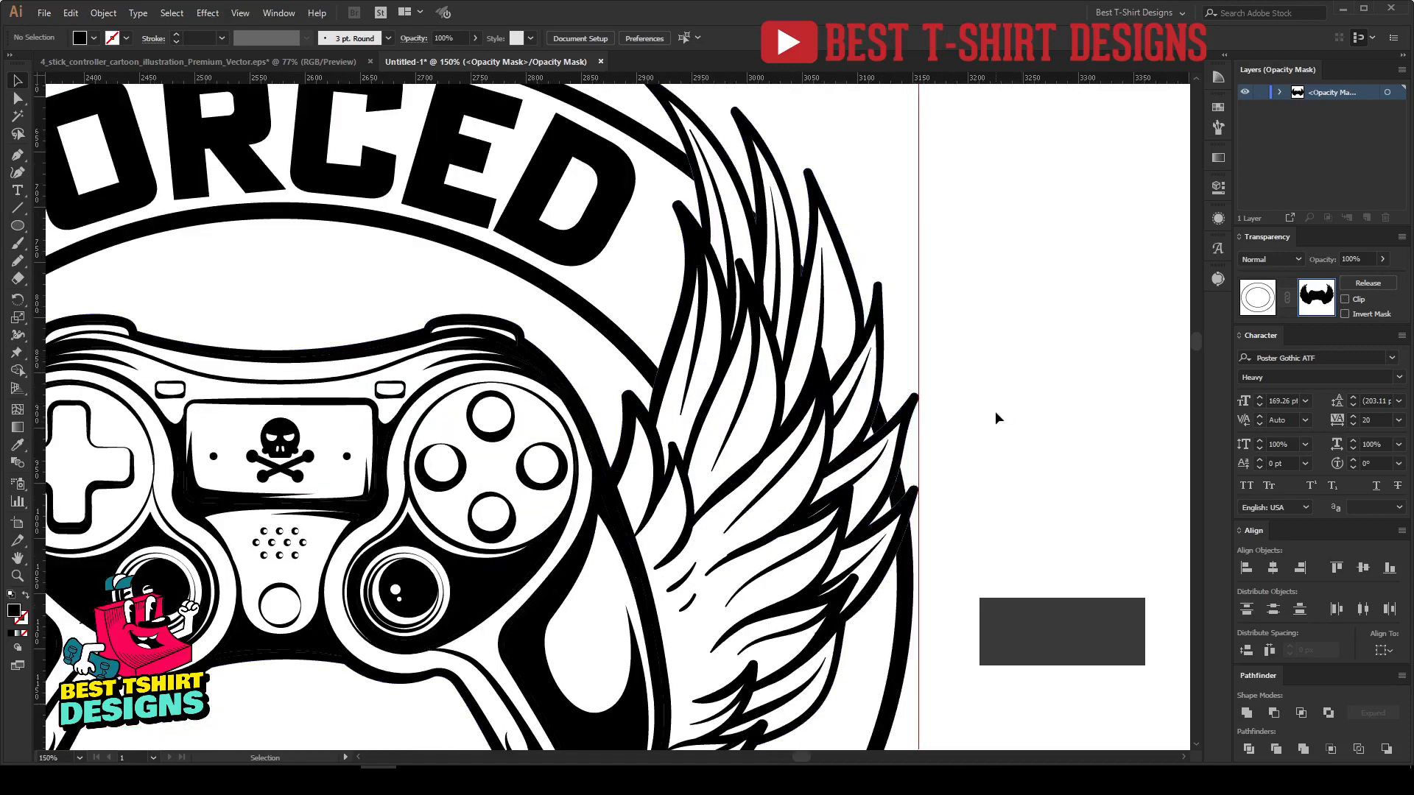
pyautogui.scroll(-1, 996, 411)
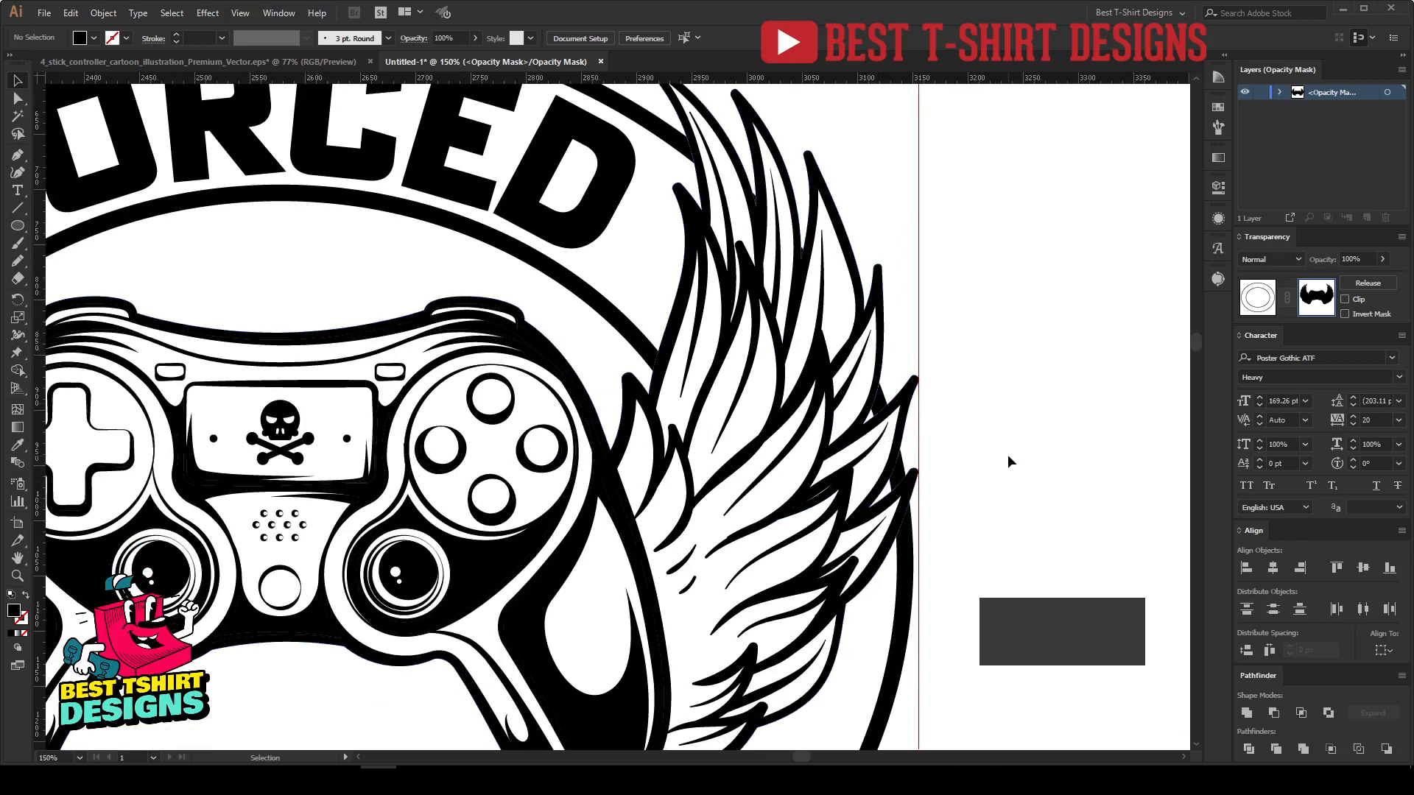
pyautogui.press('n')
pyautogui.scroll(1, 960, 480)
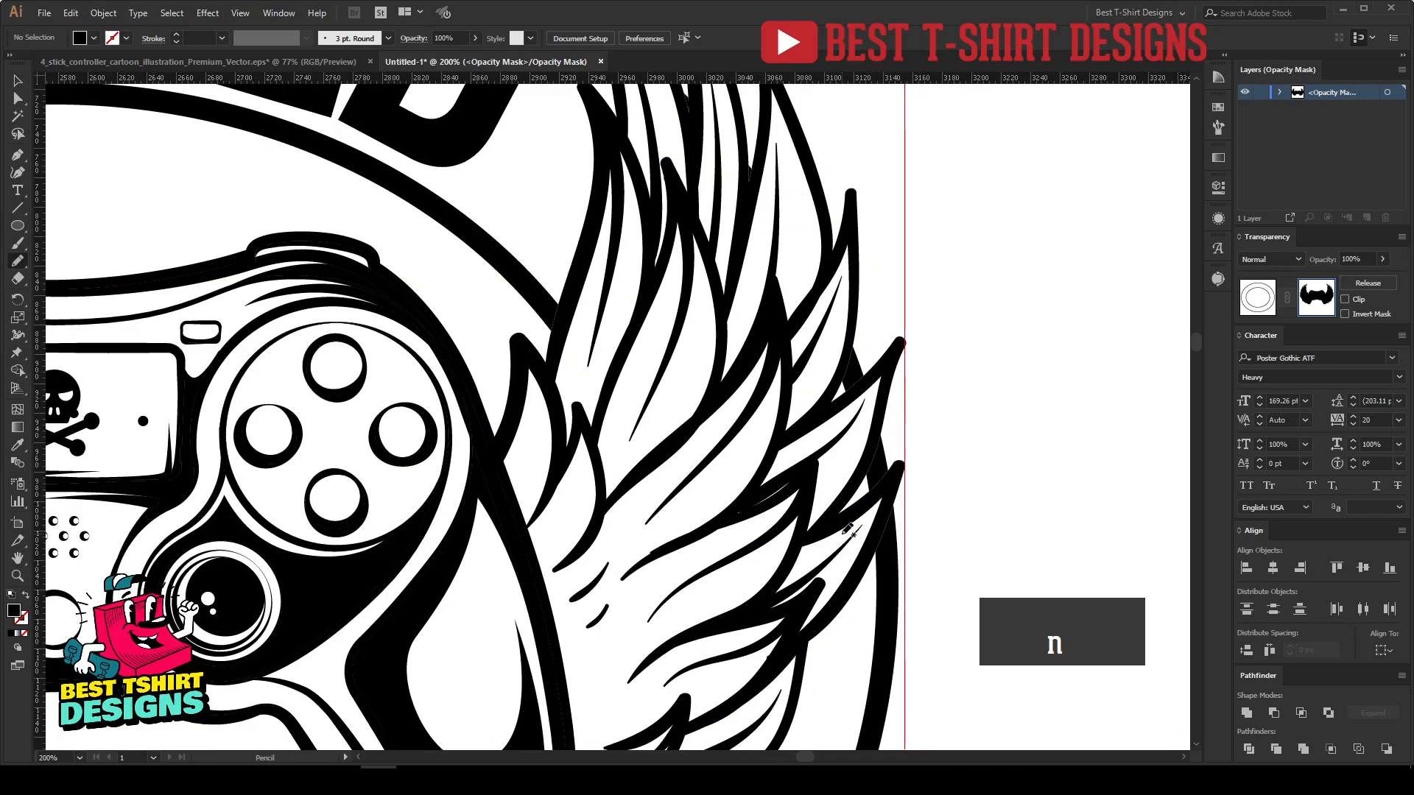
pyautogui.moveTo(843, 534)
pyautogui.mouseDown()
pyautogui.moveTo(889, 487)
pyautogui.moveTo(903, 336)
pyautogui.moveTo(772, 432)
pyautogui.moveTo(837, 536)
pyautogui.mouseUp()
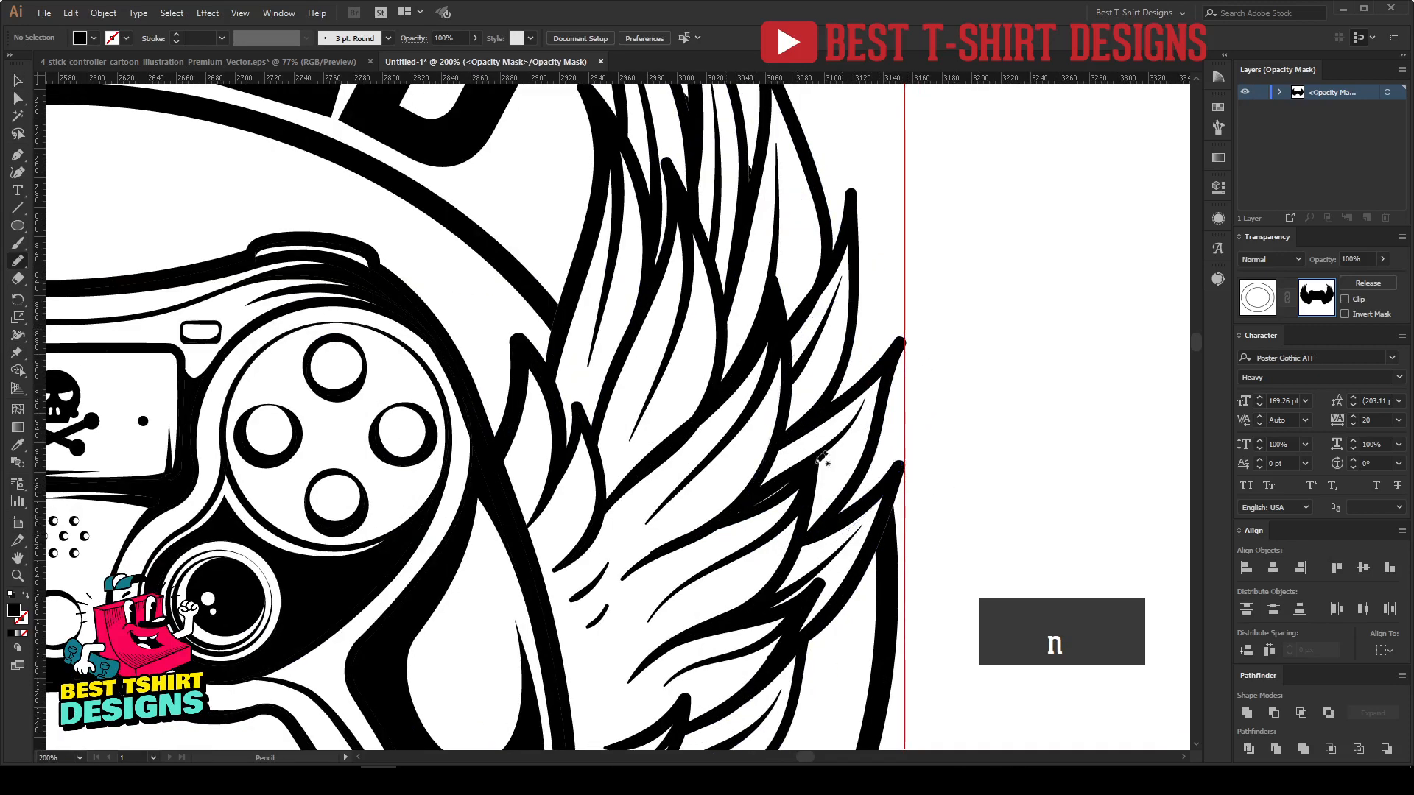
pyautogui.scroll(-2, 1020, 373)
pyautogui.scroll(-1, 1020, 373)
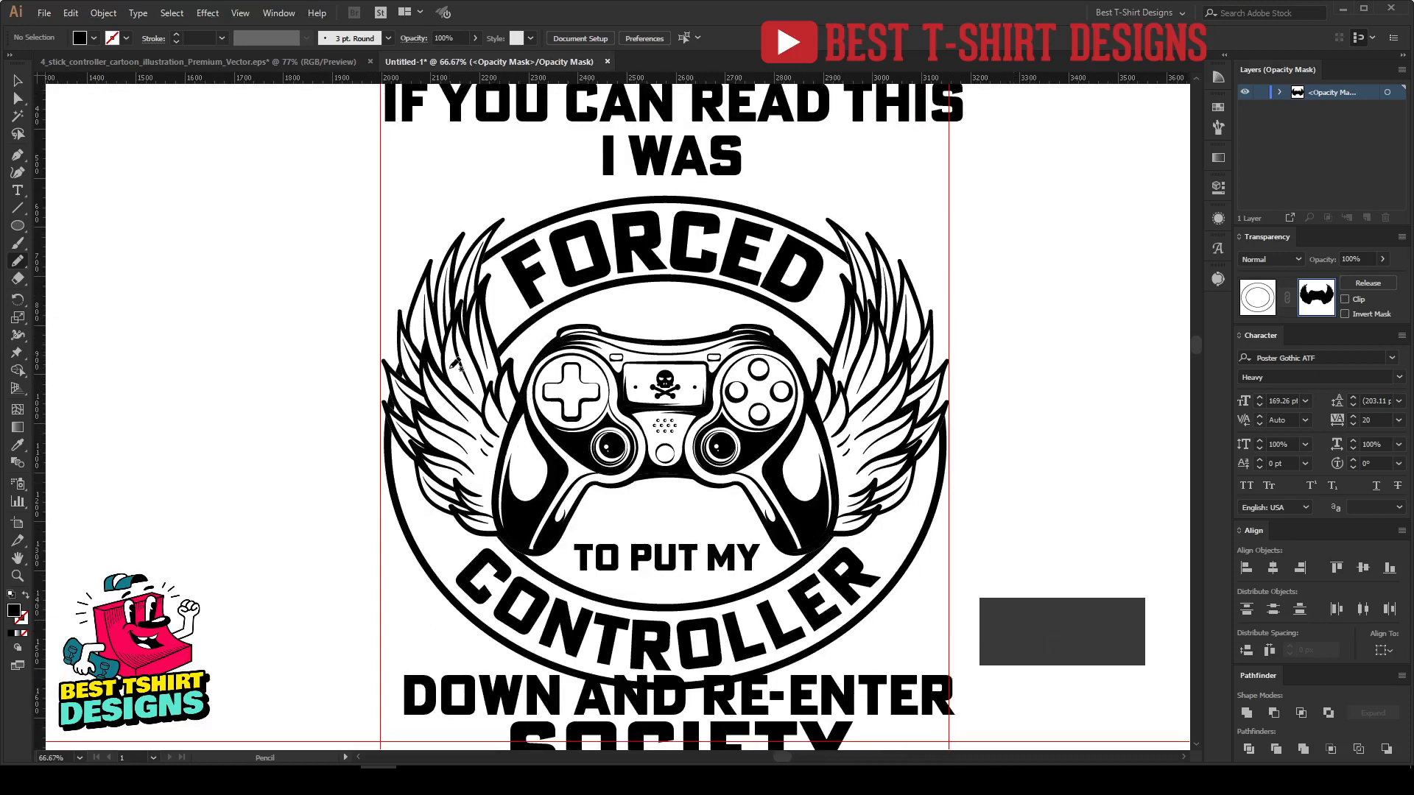
# Cover the remaining ellipse fragment at the left wing with the Pencil in the opacity mask and return to normal artwork editing.
pyautogui.scroll(3, 376, 378)
pyautogui.moveTo(470, 501)
pyautogui.mouseDown()
pyautogui.moveTo(424, 453)
pyautogui.moveTo(413, 324)
pyautogui.moveTo(493, 279)
pyautogui.moveTo(492, 520)
pyautogui.mouseUp()
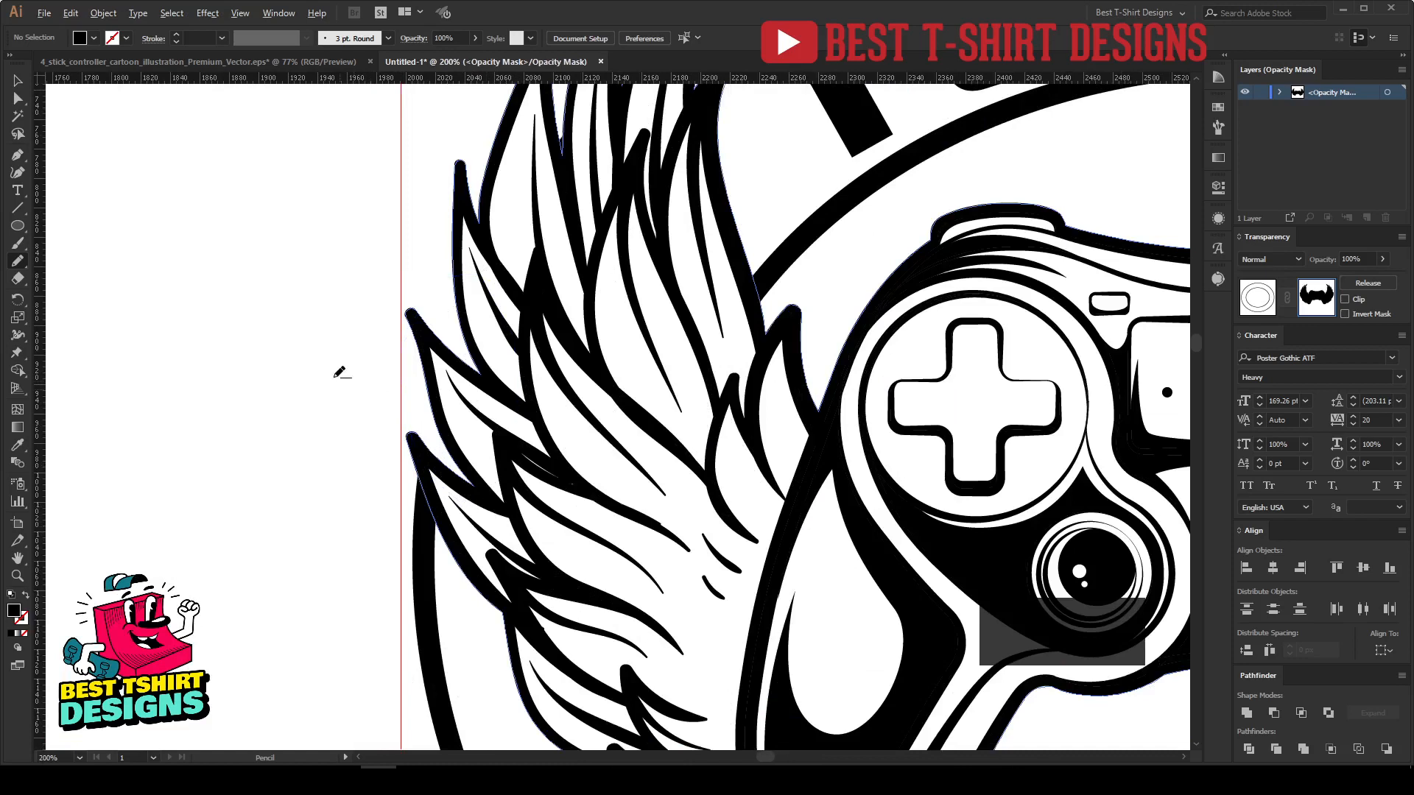
pyautogui.scroll(-3, 338, 372)
pyautogui.press('v')
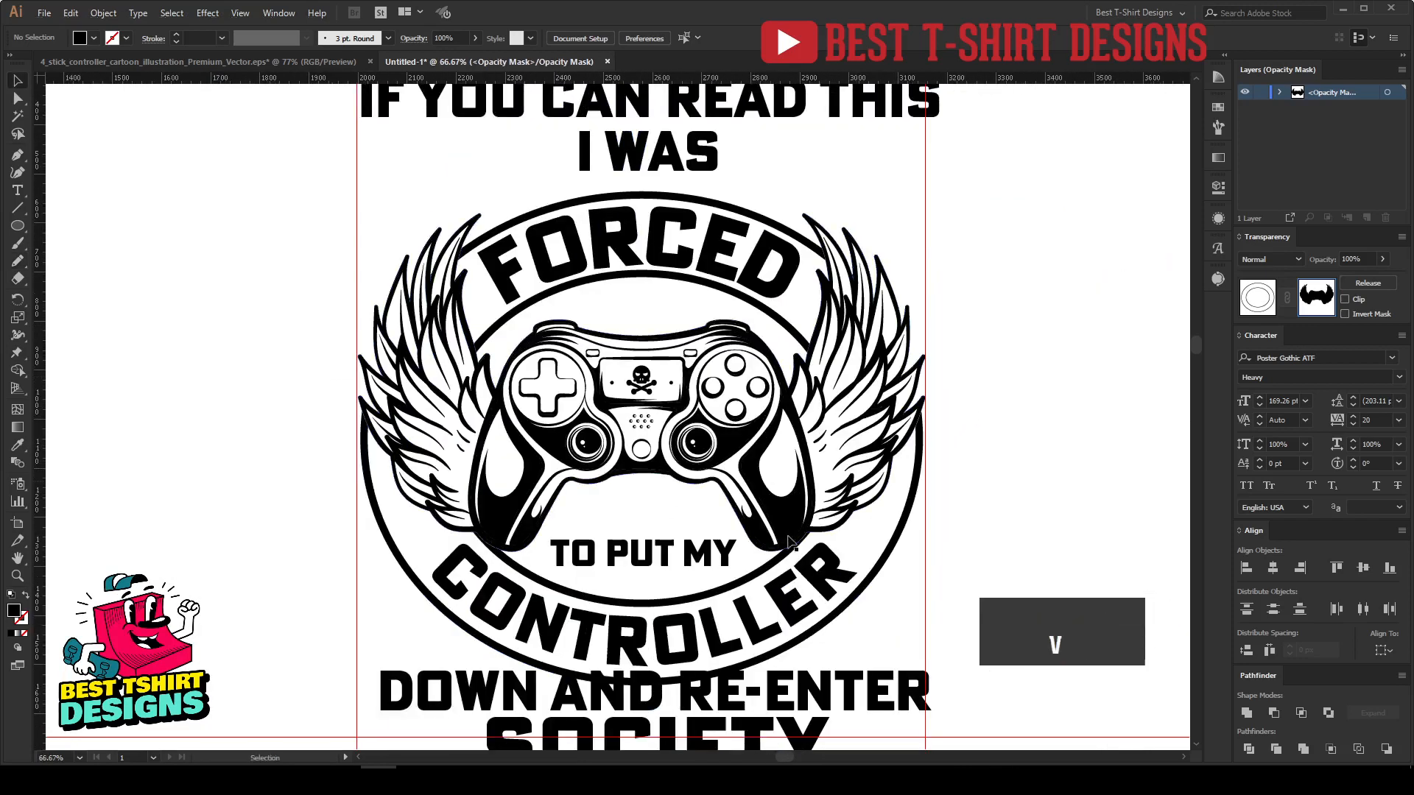
pyautogui.click(1257, 296)
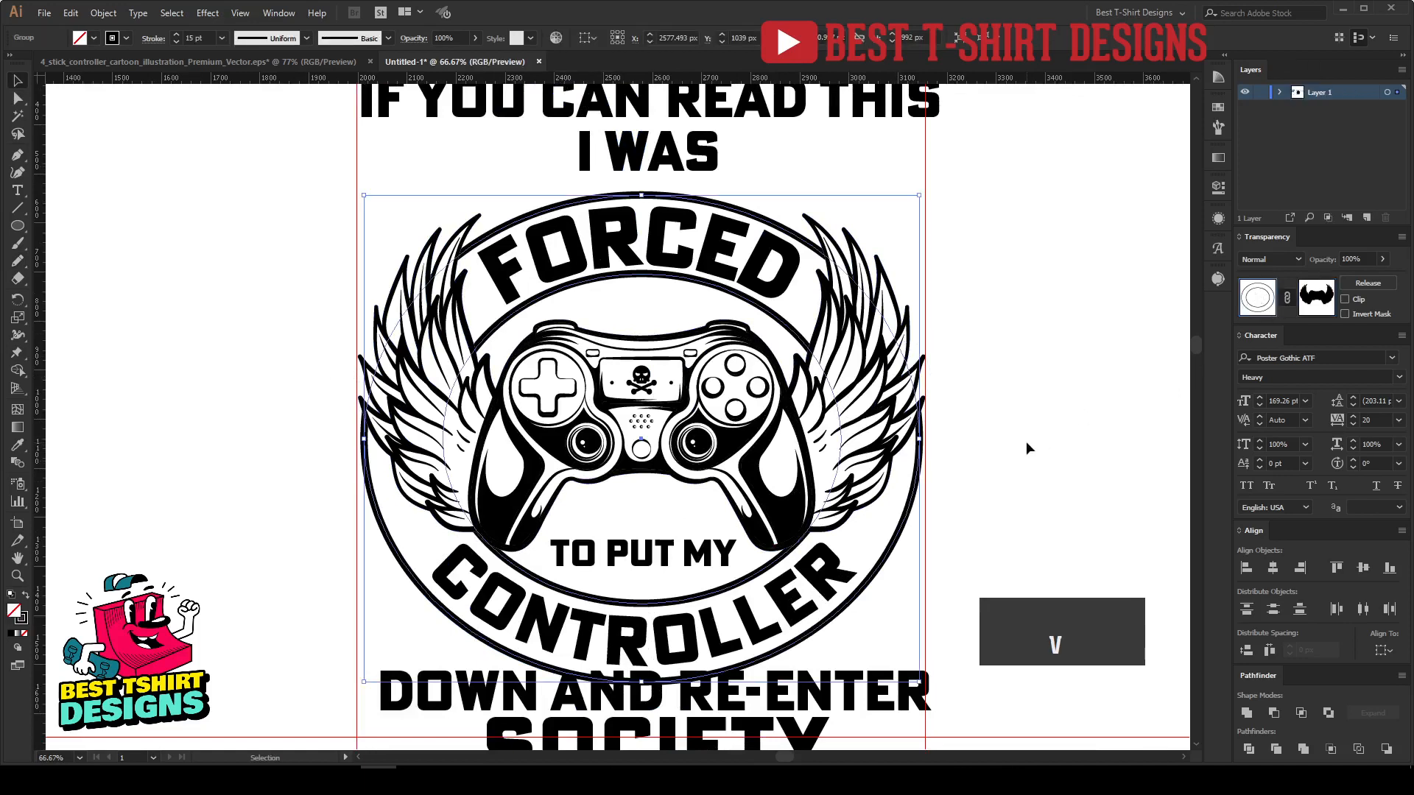
pyautogui.click(1027, 441)
# Break TO PUT MY into two lines after TO and move the text between the controller grips.
pyautogui.scroll(-2, 1026, 440)
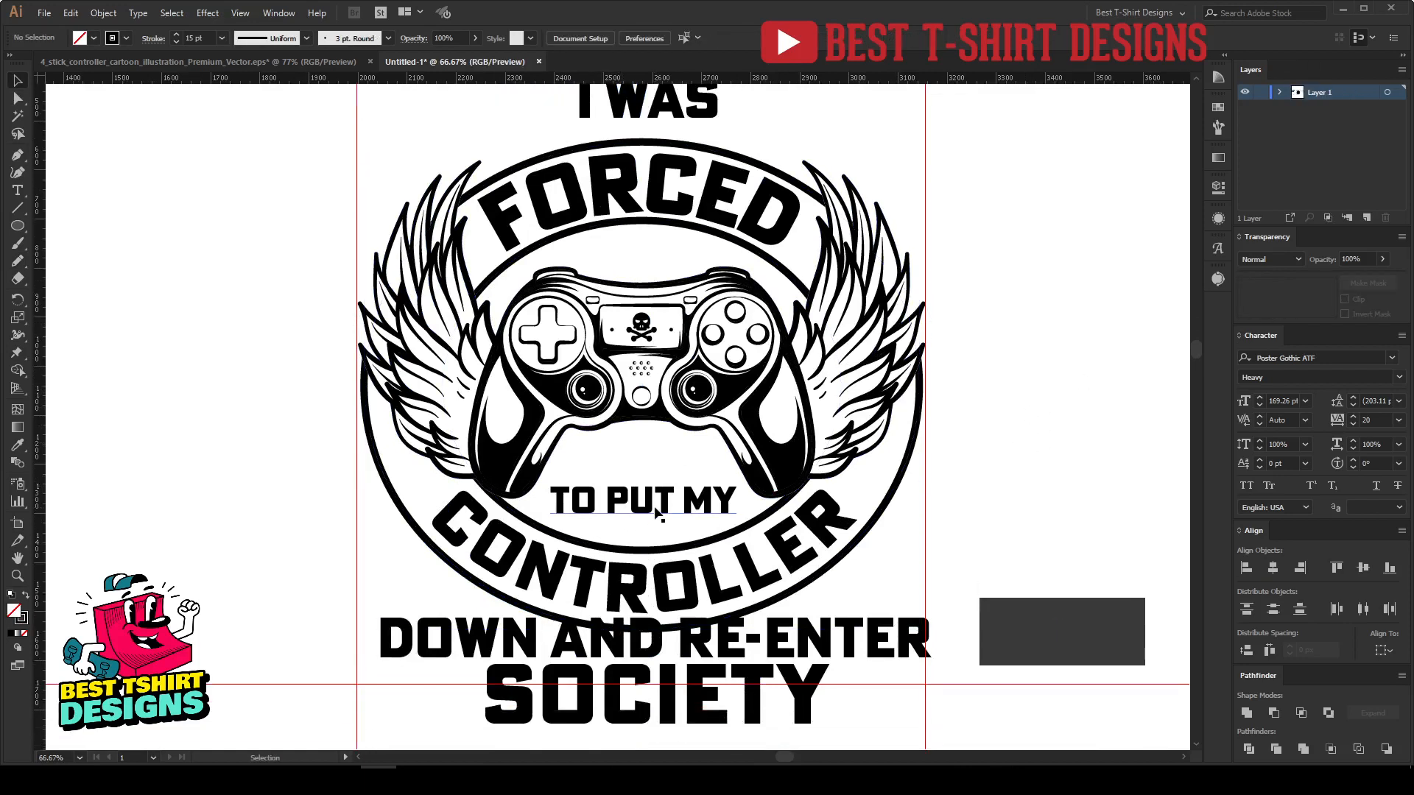
pyautogui.scroll(1, 665, 539)
pyautogui.press('t')
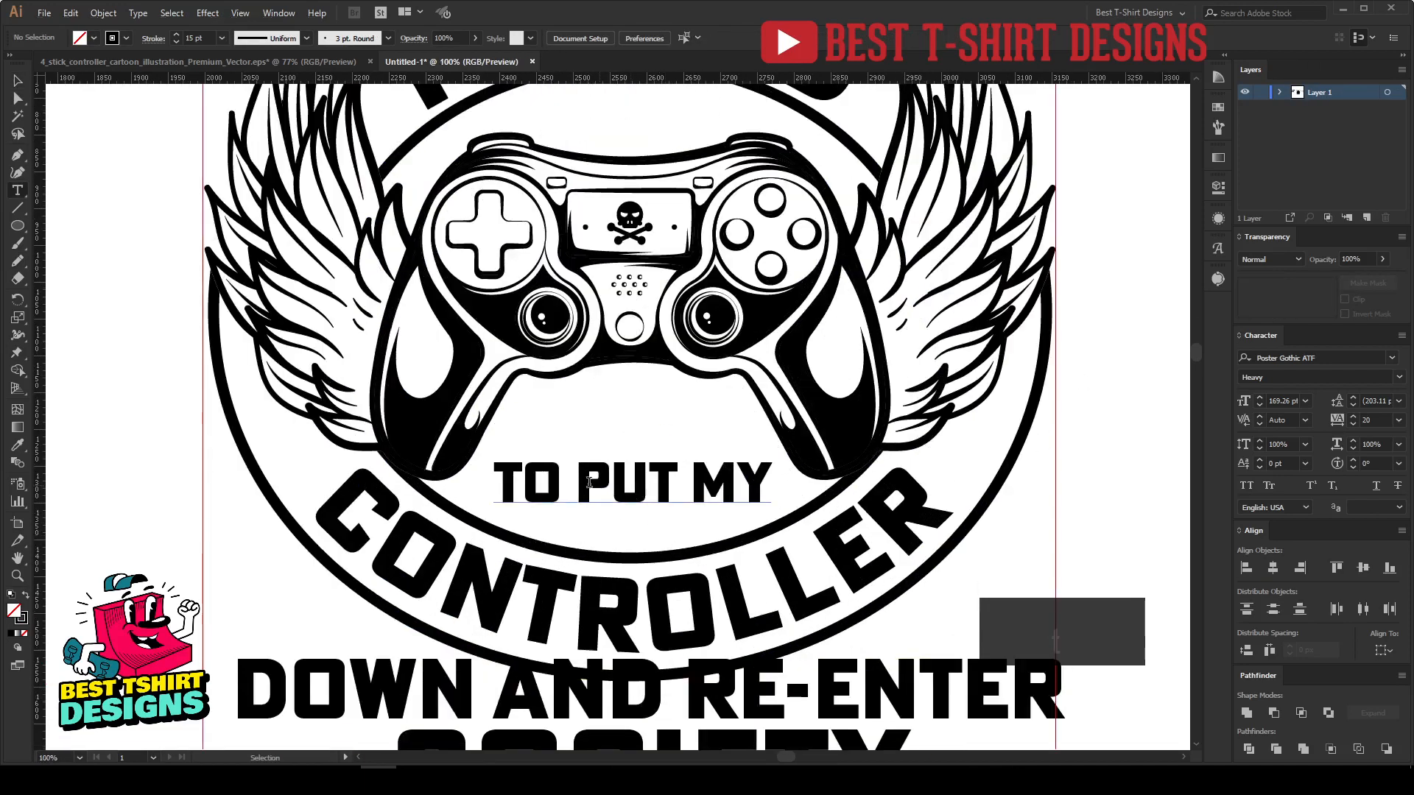
pyautogui.click(582, 479)
pyautogui.press('Return')
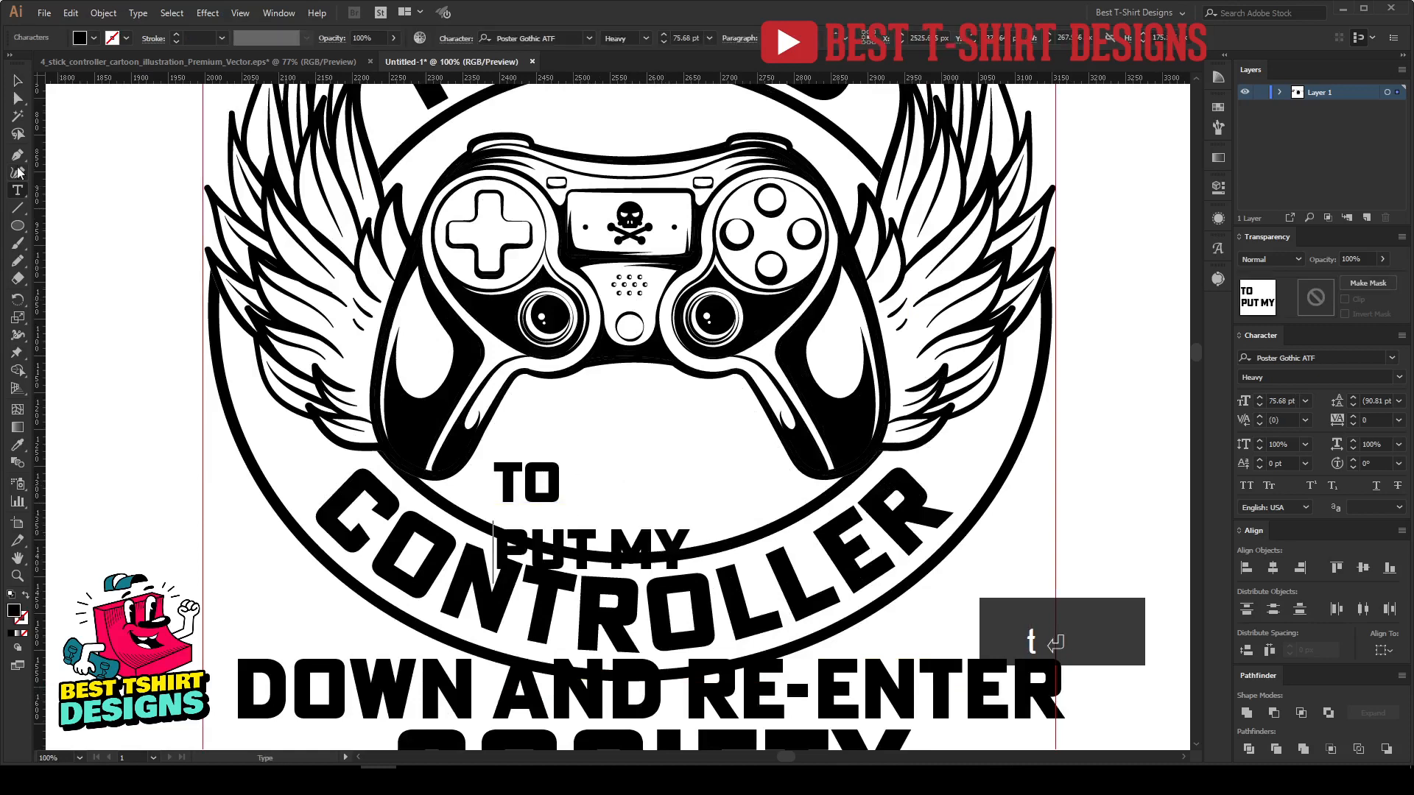
pyautogui.click(16, 83)
pyautogui.moveTo(523, 489); pyautogui.dragTo(598, 415)
# Run a script to split TO and PUT MY into separate text objects, and arrange them between the controller grips.
pyautogui.click(45, 13)
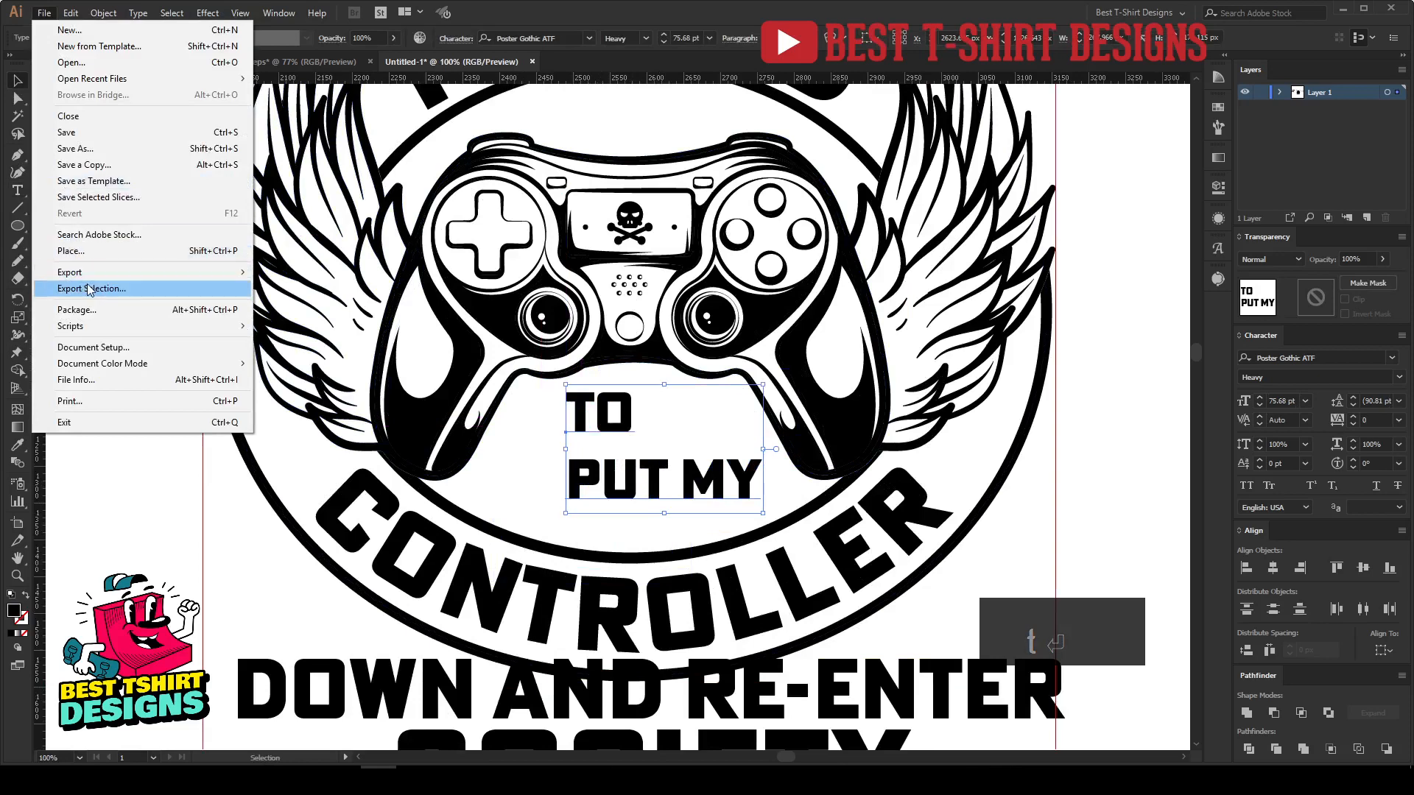
pyautogui.moveTo(104, 324)
pyautogui.click(290, 325)
pyautogui.moveTo(684, 480)
pyautogui.mouseDown()
pyautogui.moveTo(649, 480)
pyautogui.moveTo(766, 519)
pyautogui.moveTo(677, 487)
pyautogui.mouseUp()
pyautogui.moveTo(637, 409)
pyautogui.mouseDown()
pyautogui.moveTo(658, 420)
pyautogui.moveTo(632, 421)
pyautogui.mouseUp()
# Match the type size of TO to PUT MY with the Eyedropper and deselect it.
pyautogui.press('i')
pyautogui.click(681, 501)
pyautogui.press('v')
pyautogui.hotkey('ctrl', '-')
pyautogui.hotkey('ctrl', '-')
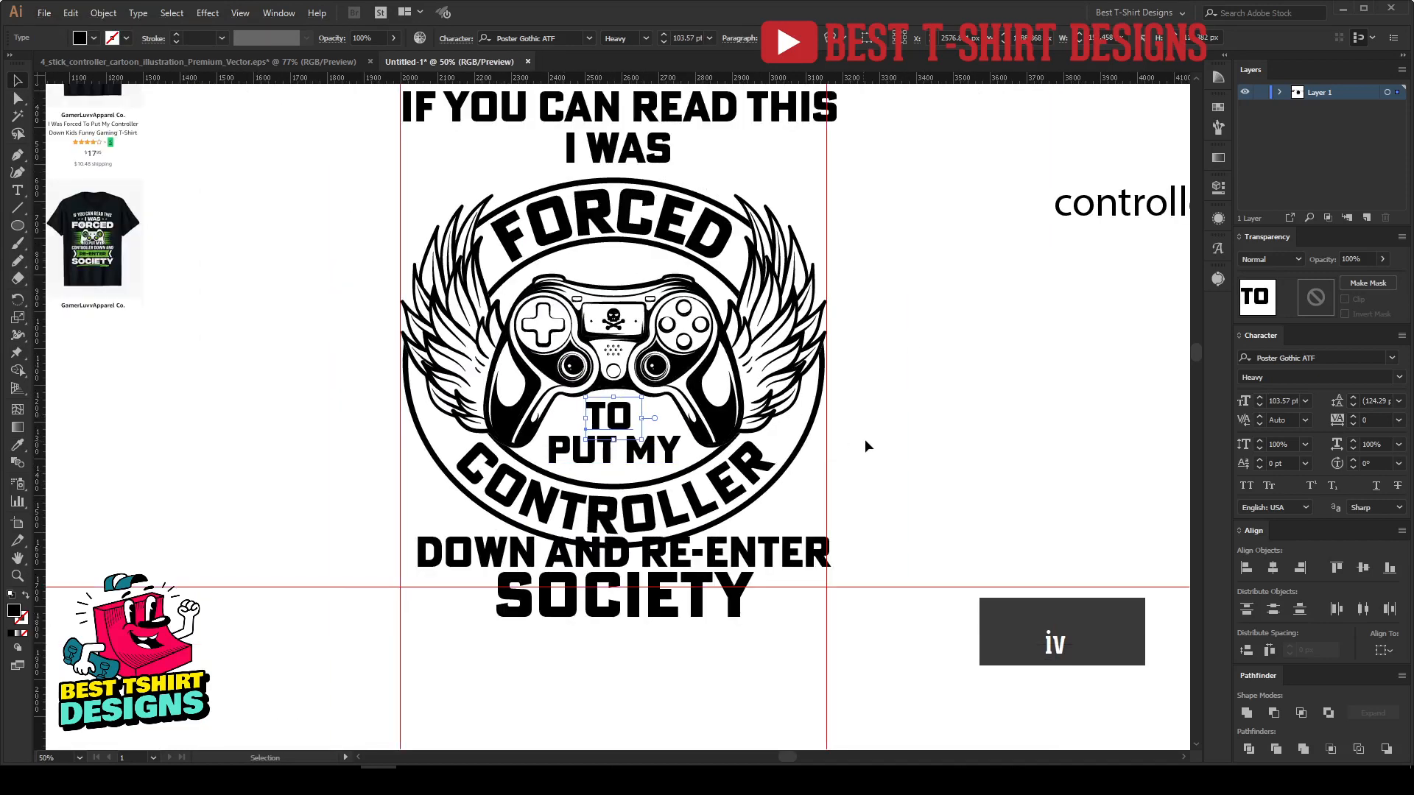
pyautogui.click(585, 443)
# Unlock the guides and move the lower horizontal guide to well below SOCIETY.
pyautogui.hotkey('ctrl', '-')
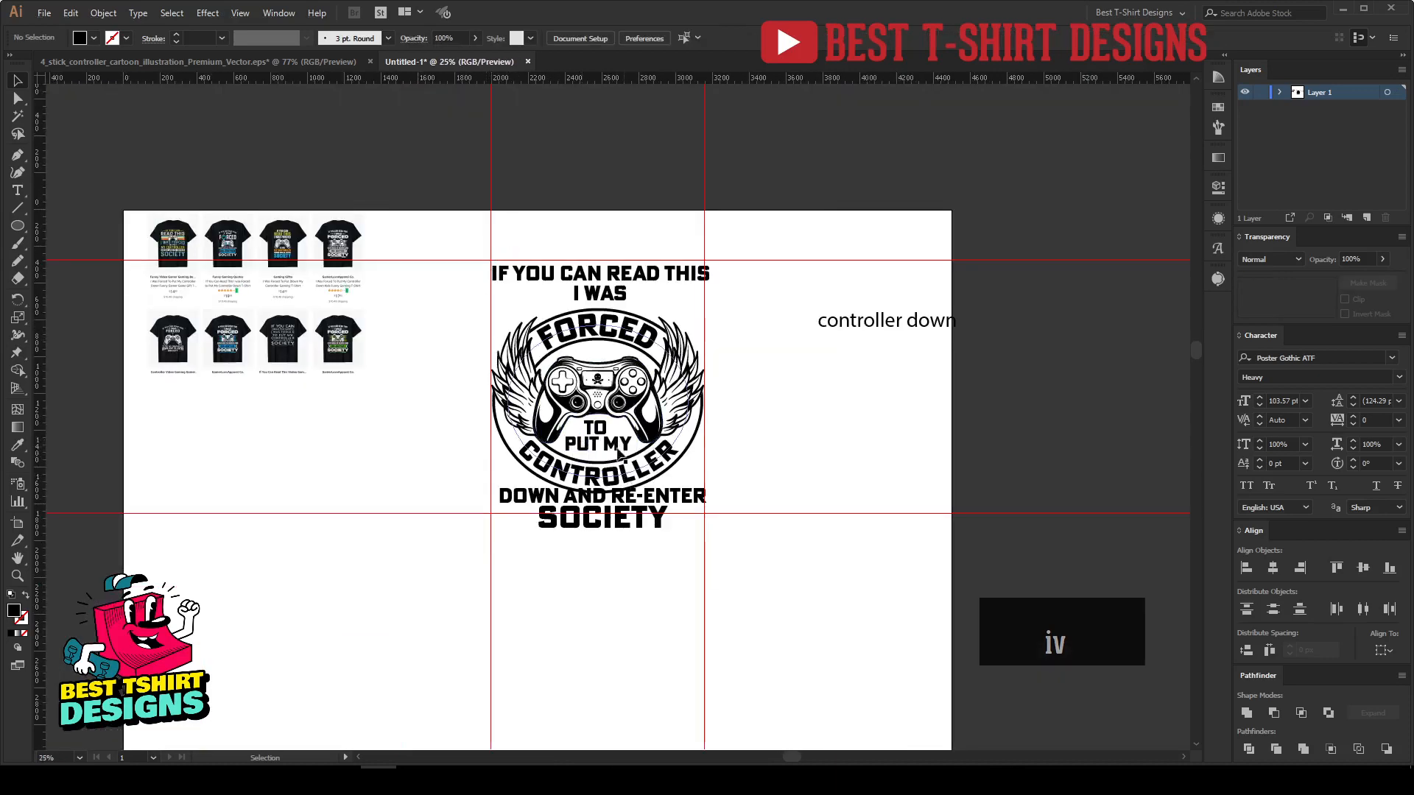
pyautogui.hotkey('ctrl', '+')
pyautogui.scroll(2, 909, 442)
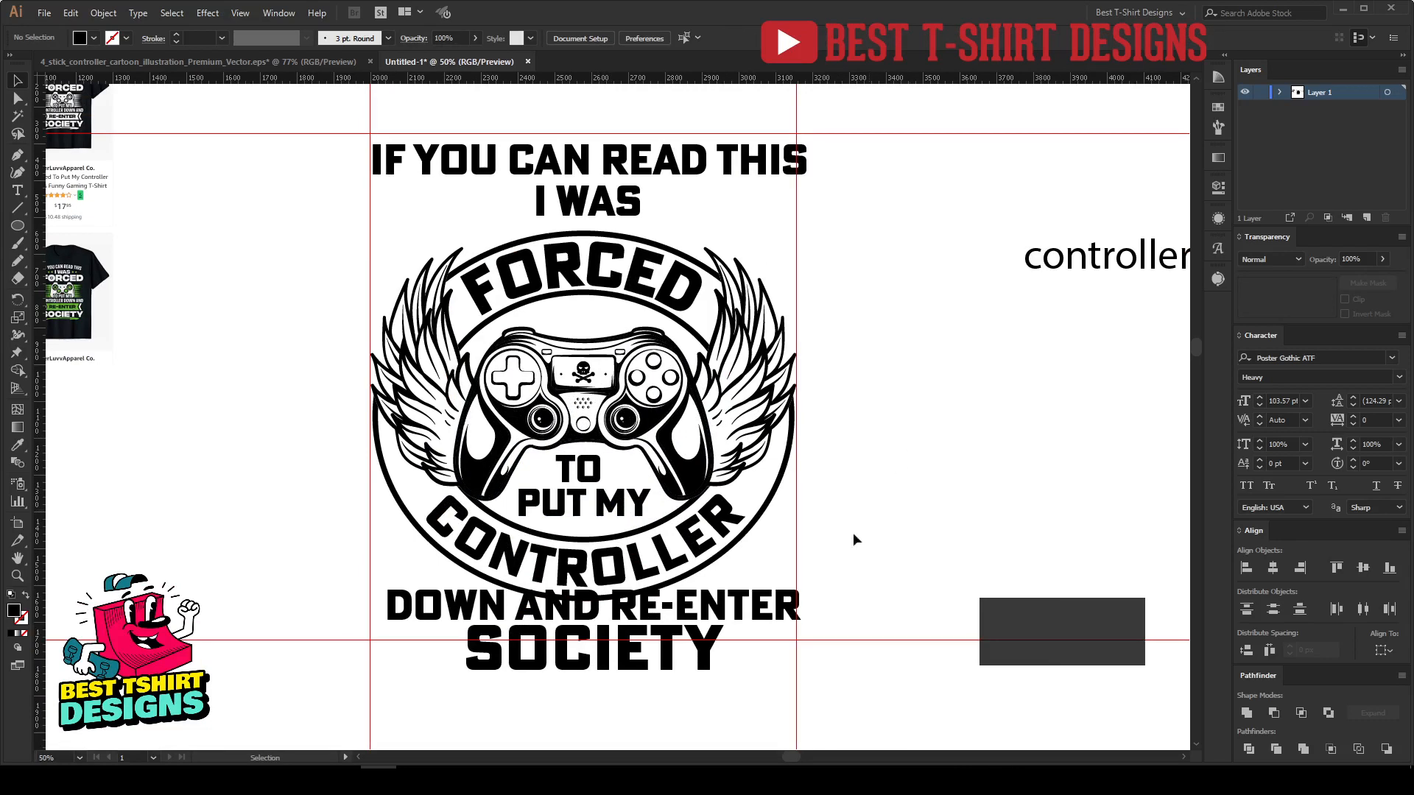
pyautogui.scroll(-2, 840, 553)
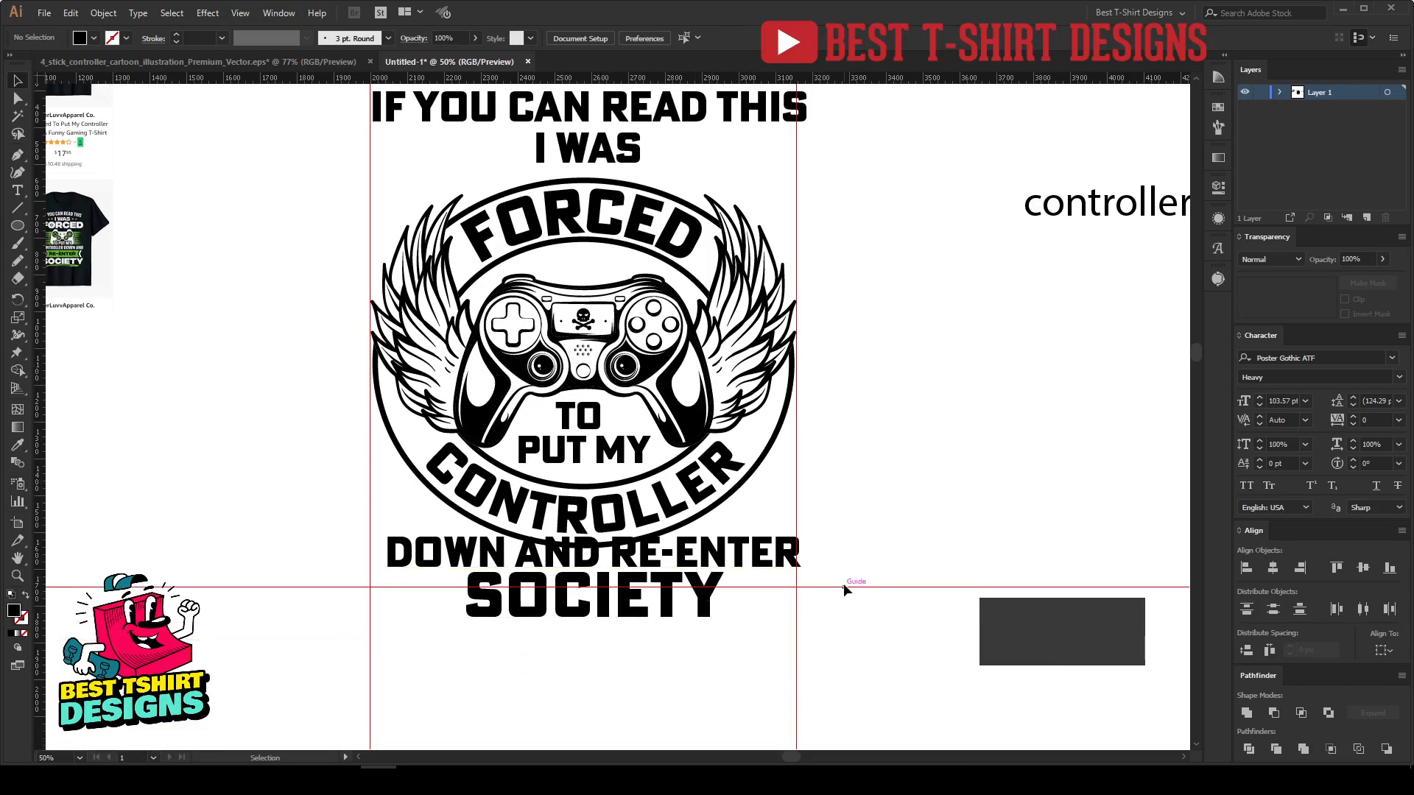
pyautogui.rightClick(844, 589)
pyautogui.click(880, 488)
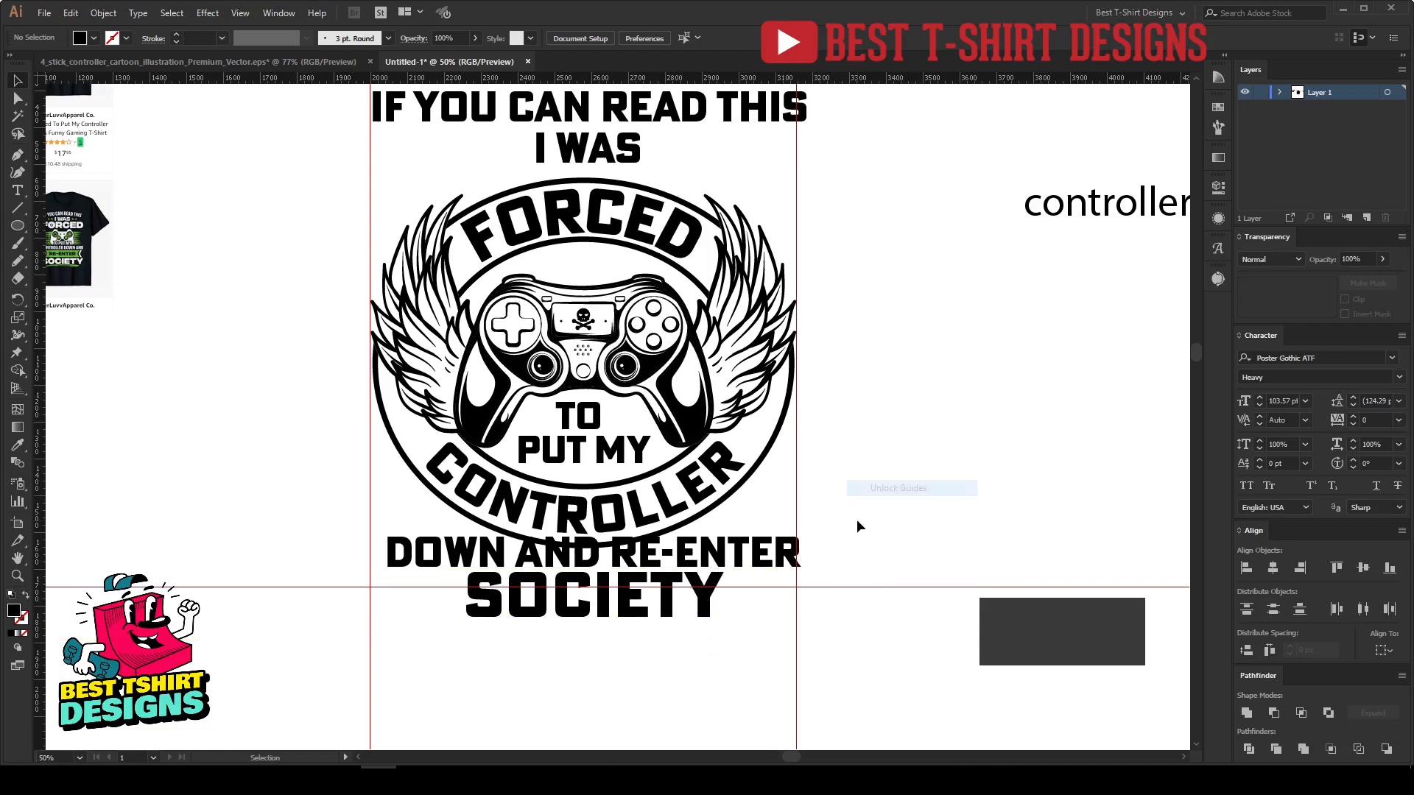
pyautogui.moveTo(835, 615); pyautogui.dragTo(666, 223)
# Convert the IF YOU CAN READ THIS and I WAS text lines to outlines.
pyautogui.click(666, 223)
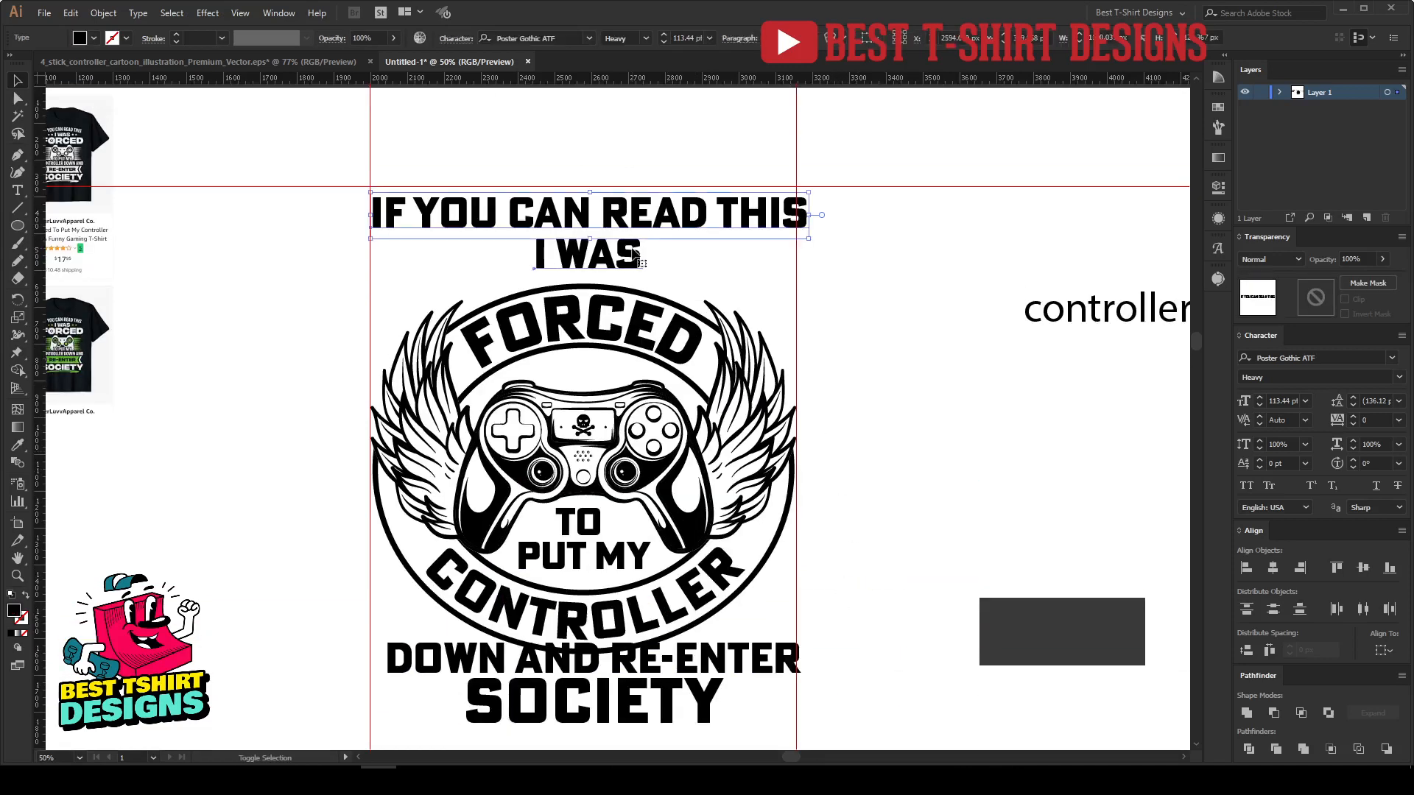
pyautogui.rightClick(634, 249)
pyautogui.click(679, 350)
# Scale the outlined IF YOU CAN READ THIS line to fit exactly between the two vertical guides.
pyautogui.scroll(2, 655, 157)
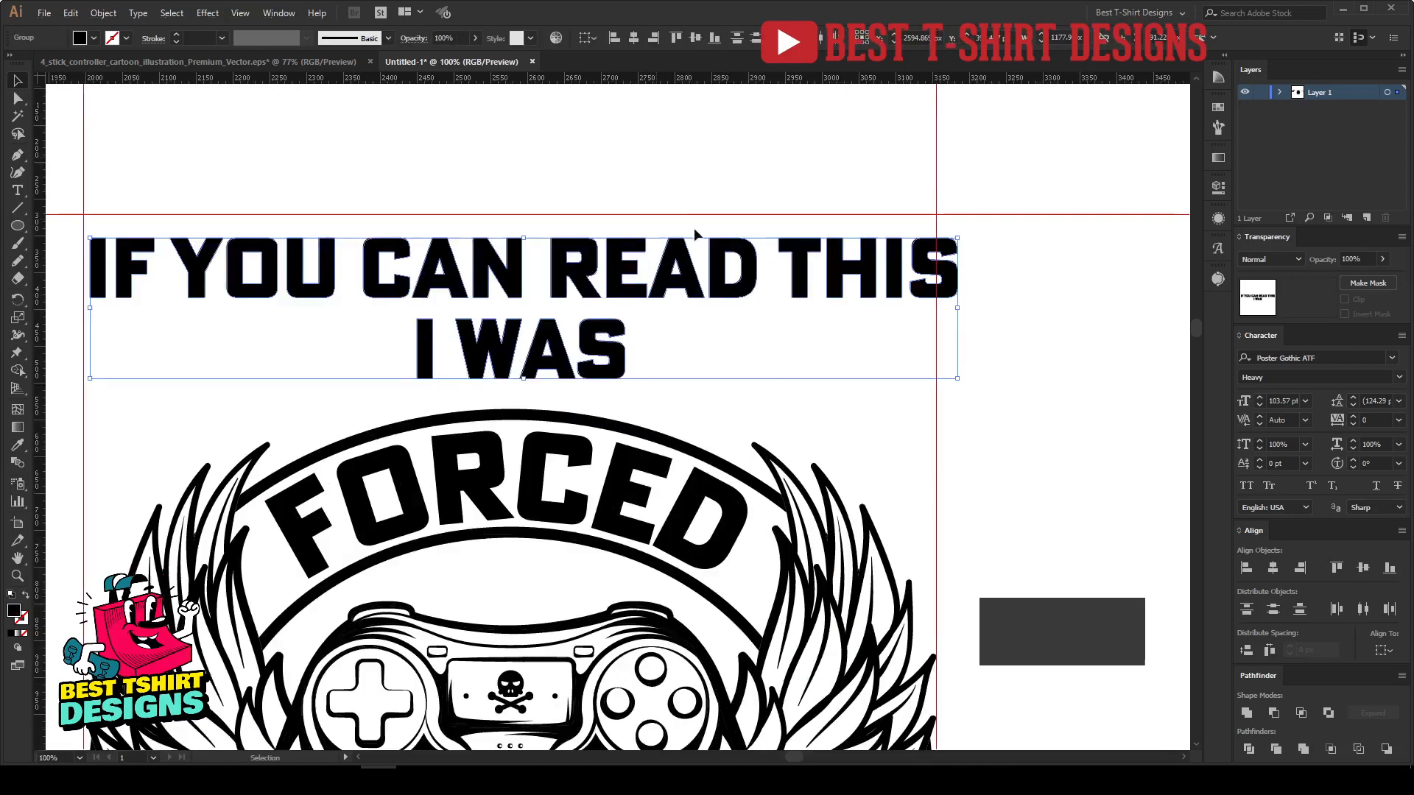
pyautogui.click(943, 305)
pyautogui.click(948, 283)
pyautogui.moveTo(959, 268)
pyautogui.mouseDown()
pyautogui.moveTo(914, 273)
pyautogui.moveTo(936, 273)
pyautogui.mouseUp()
pyautogui.scroll(-1, 883, 298)
pyautogui.scroll(3, 365, 280)
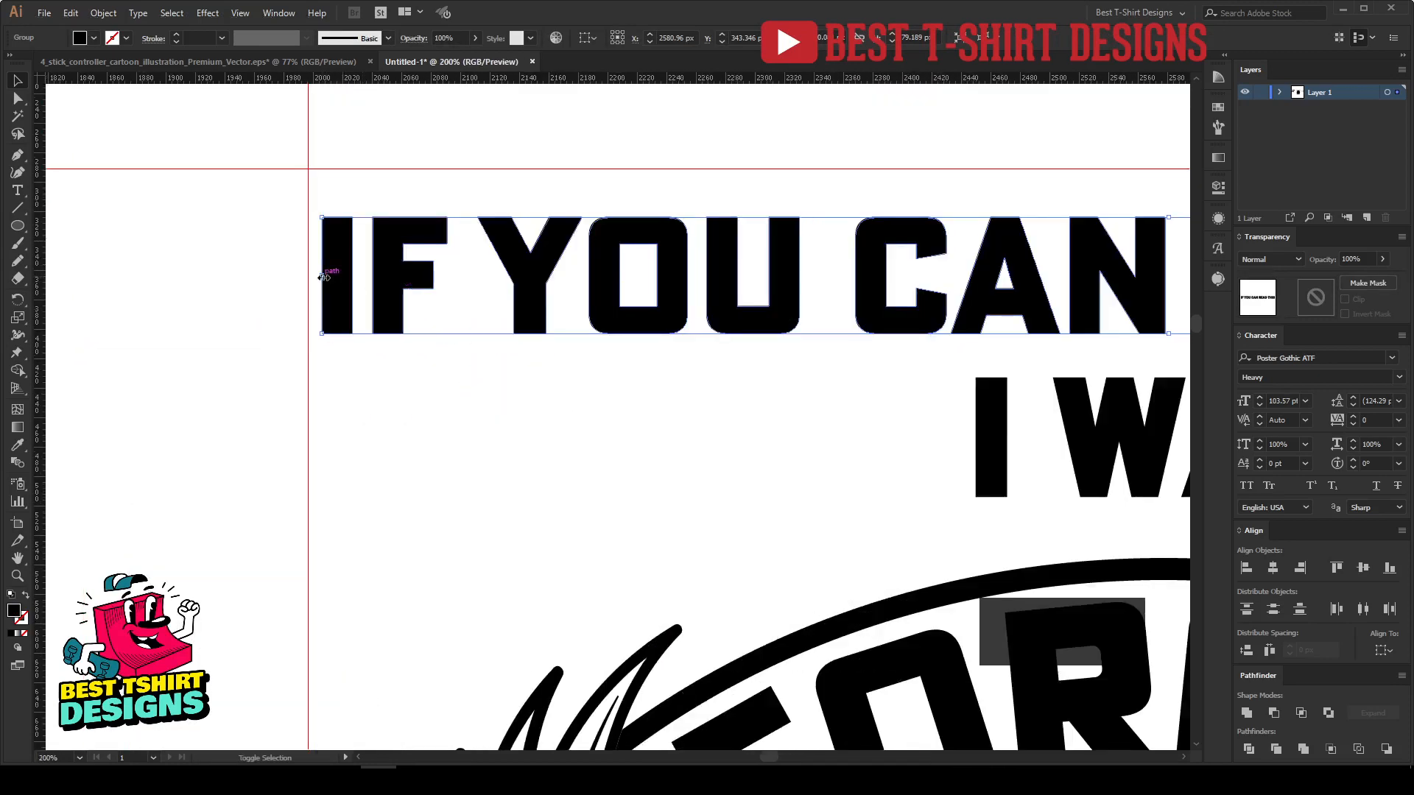
pyautogui.moveTo(323, 276); pyautogui.dragTo(308, 276)
pyautogui.scroll(-2, 258, 274)
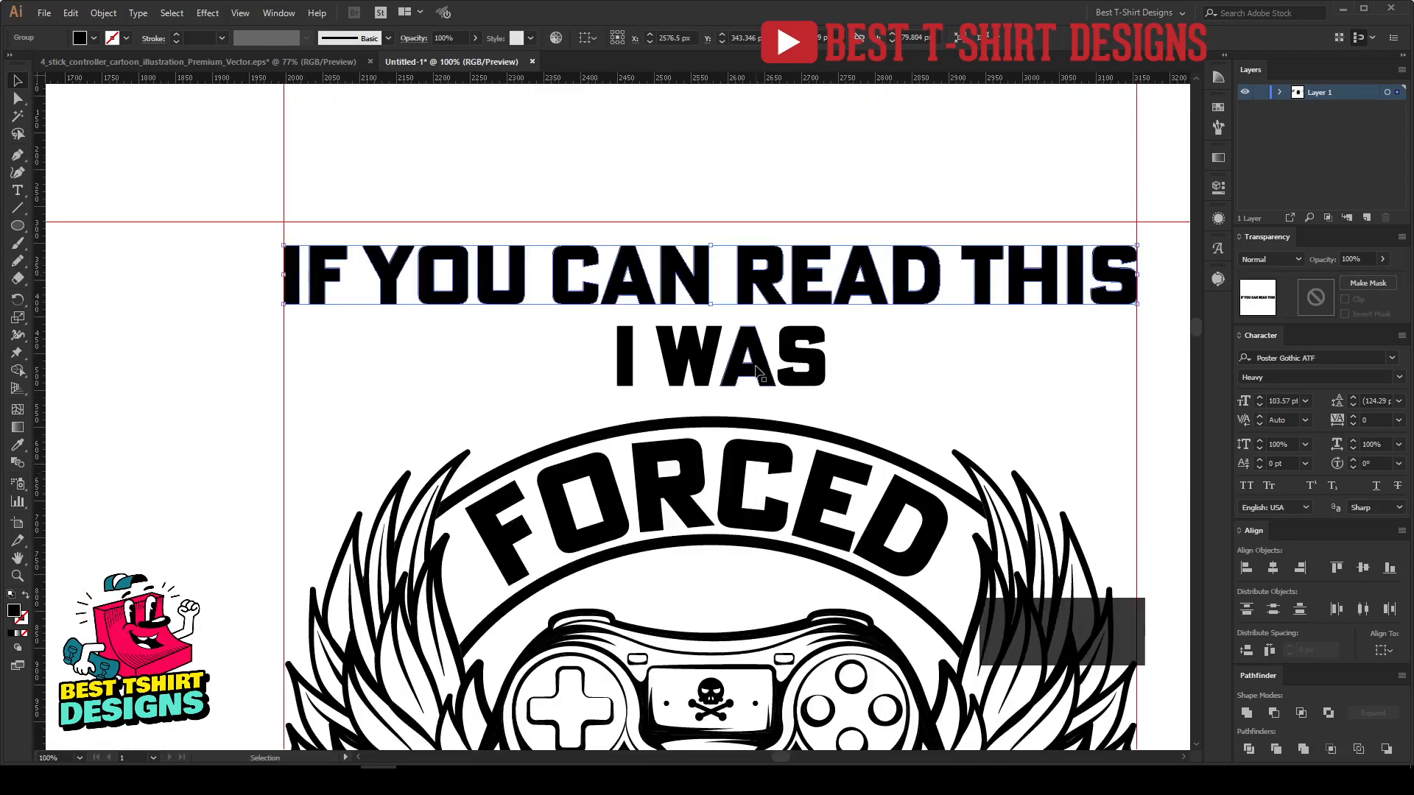
# Enlarge I WAS about its centre and shift it down together with IF YOU CAN READ THIS, closer to the ellipse.
pyautogui.click(792, 376)
pyautogui.moveTo(826, 356); pyautogui.dragTo(852, 356)
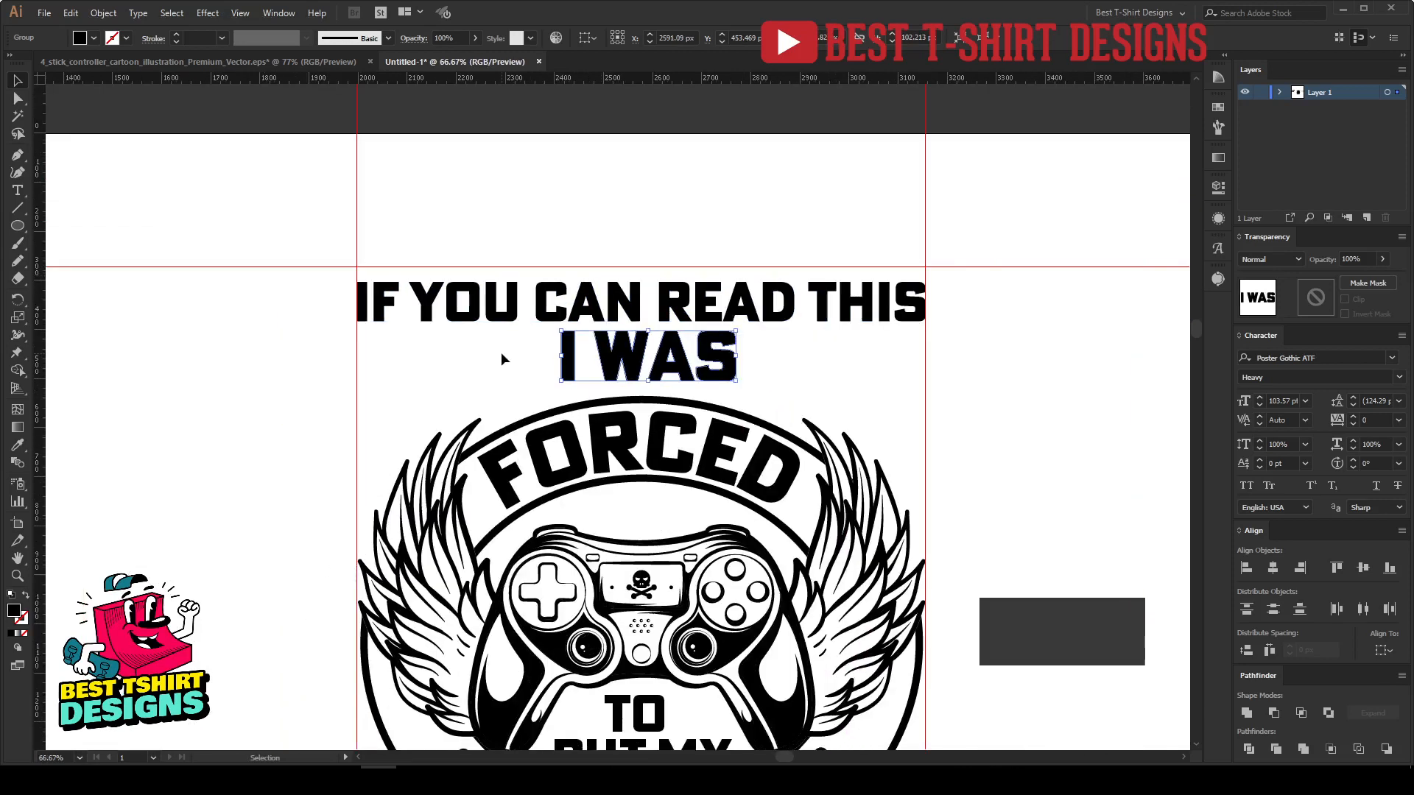
pyautogui.keyDown('shift'); pyautogui.click(633, 305); pyautogui.keyUp('shift')
pyautogui.hotkey('shift', 'Down')
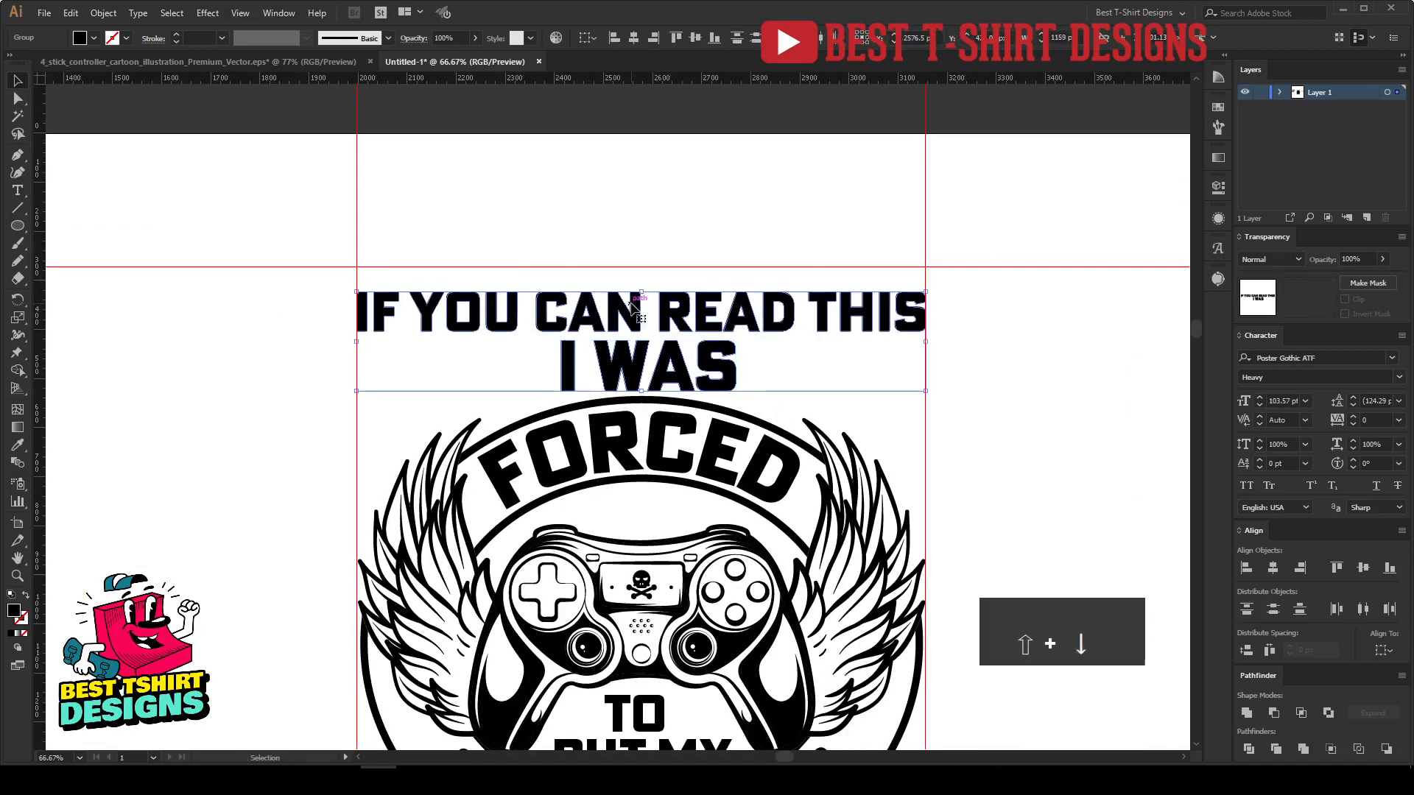
pyautogui.press('Up')
pyautogui.press('Up')
# Move TO above the controller, beneath FORCED, and convert it to outlines.
pyautogui.scroll(-3, 688, 604)
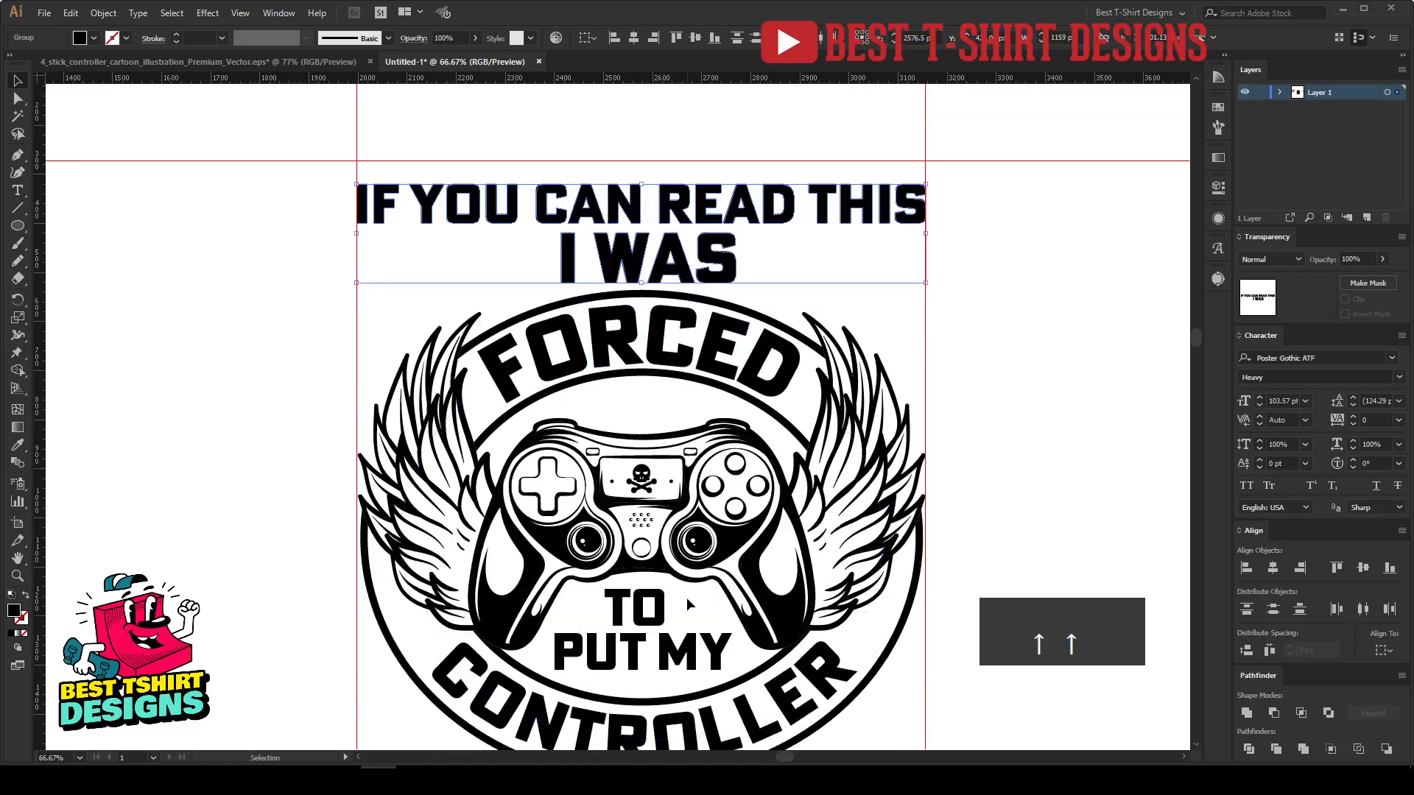
pyautogui.click(669, 607)
pyautogui.moveTo(666, 612); pyautogui.dragTo(667, 407)
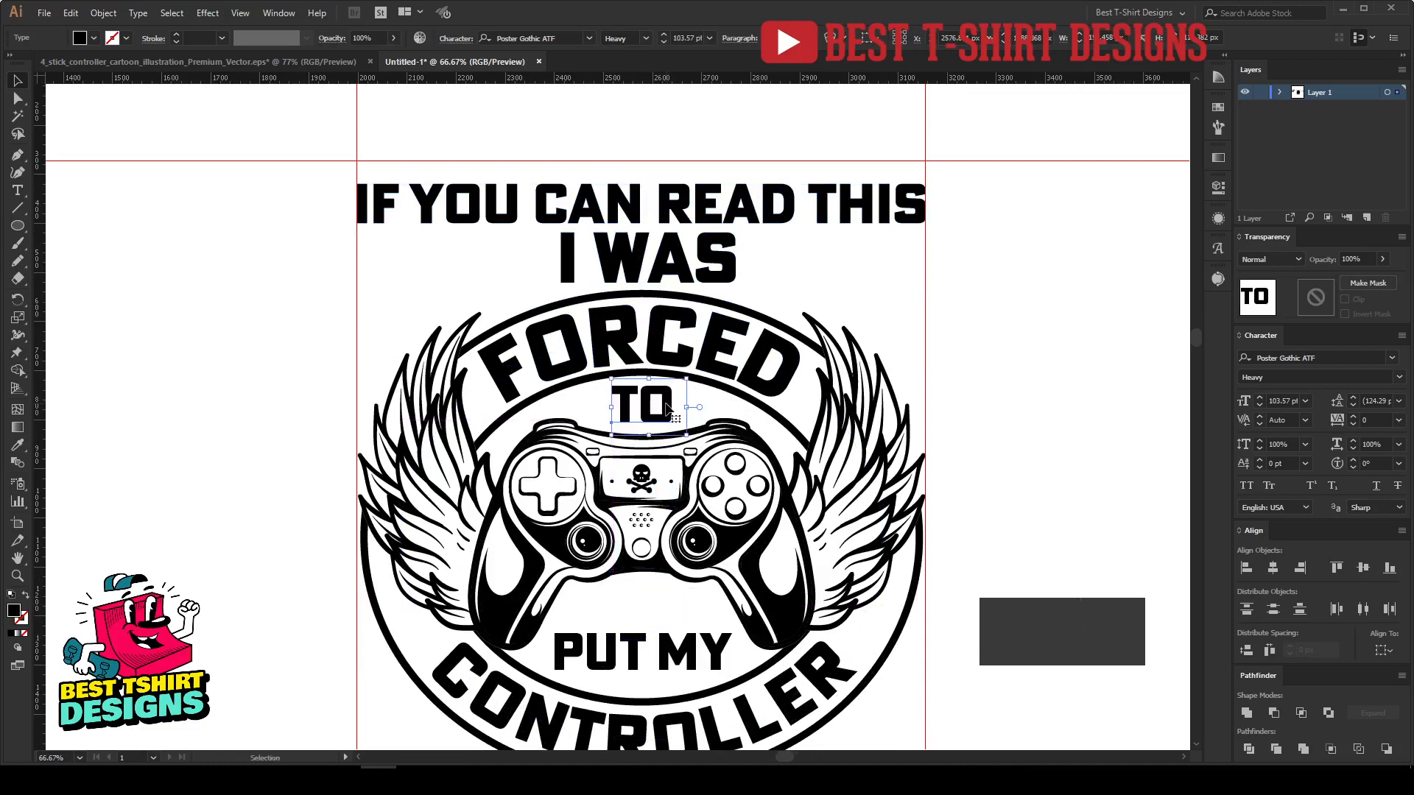
pyautogui.rightClick(667, 406)
pyautogui.click(707, 506)
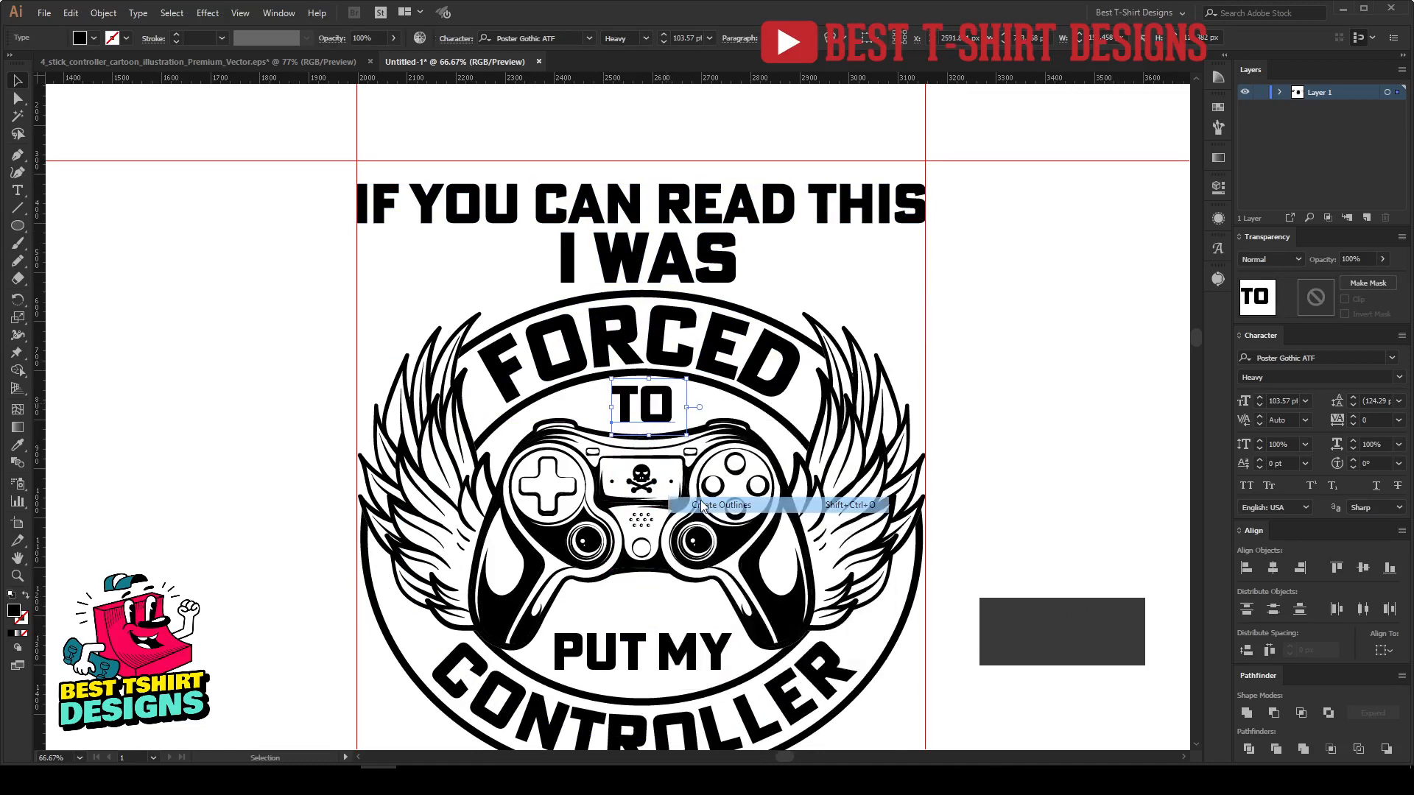
# Raise PUT MY slightly, convert it to outlines and centre it horizontally with the winged controller.
pyautogui.moveTo(683, 648); pyautogui.dragTo(684, 636)
pyautogui.rightClick(683, 636)
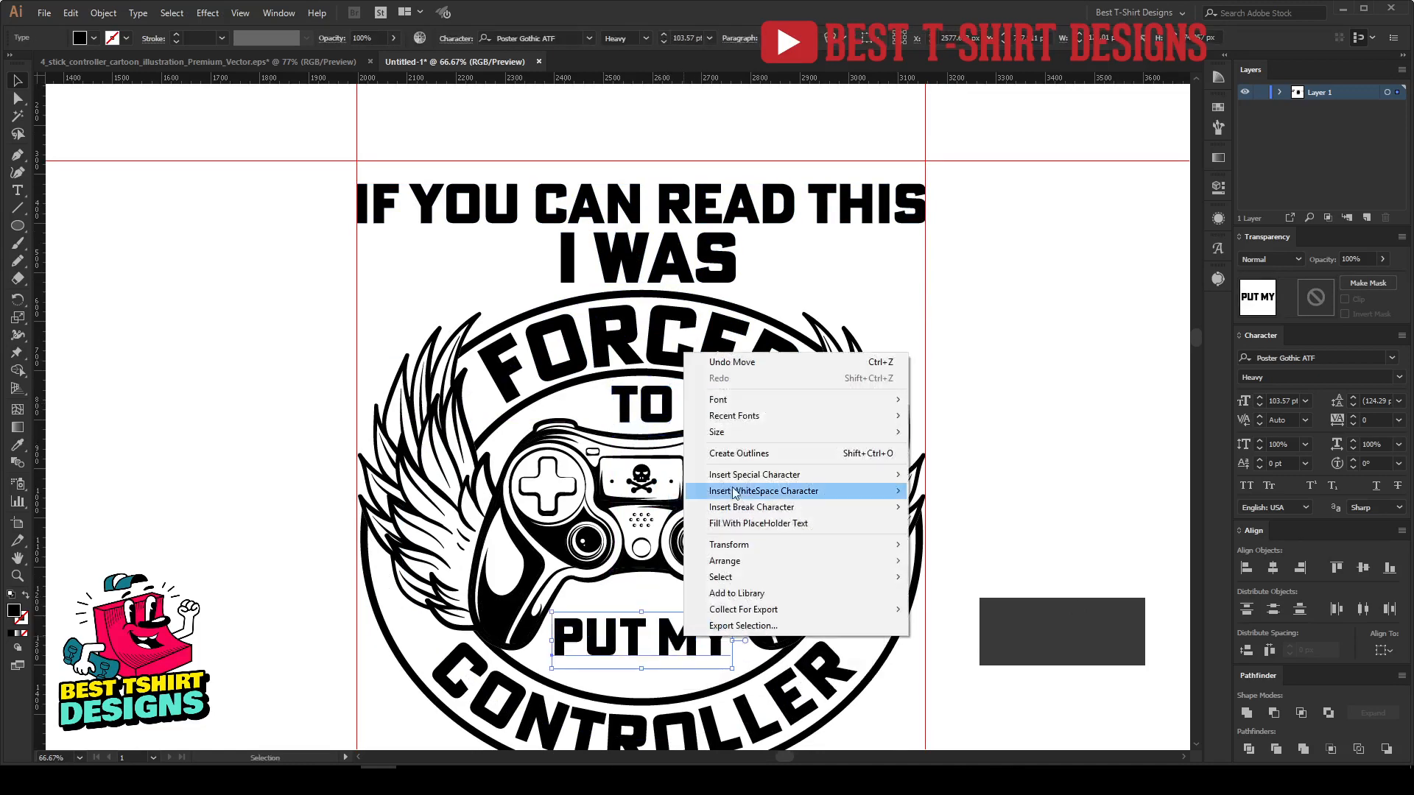
pyautogui.click(718, 447)
pyautogui.click(696, 471)
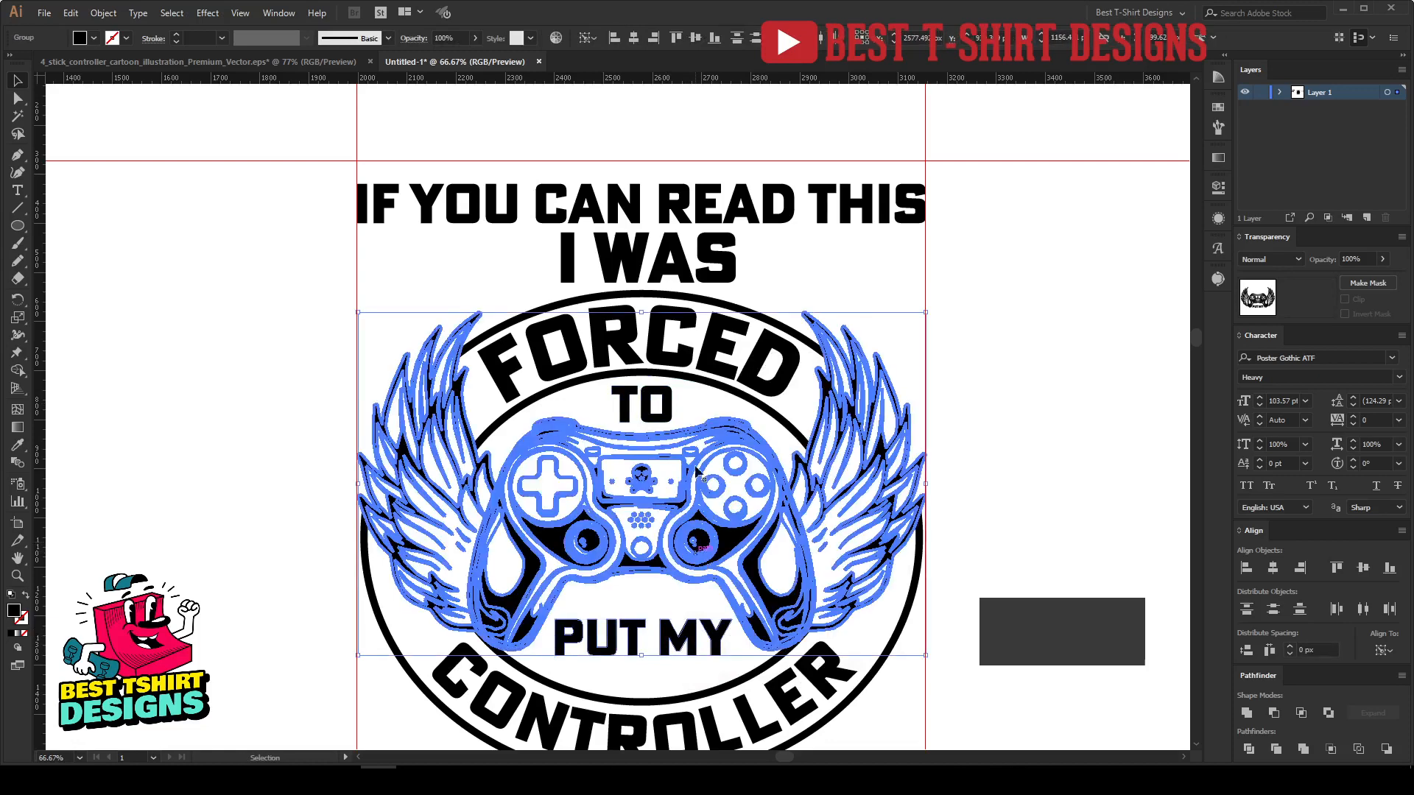
pyautogui.click(634, 41)
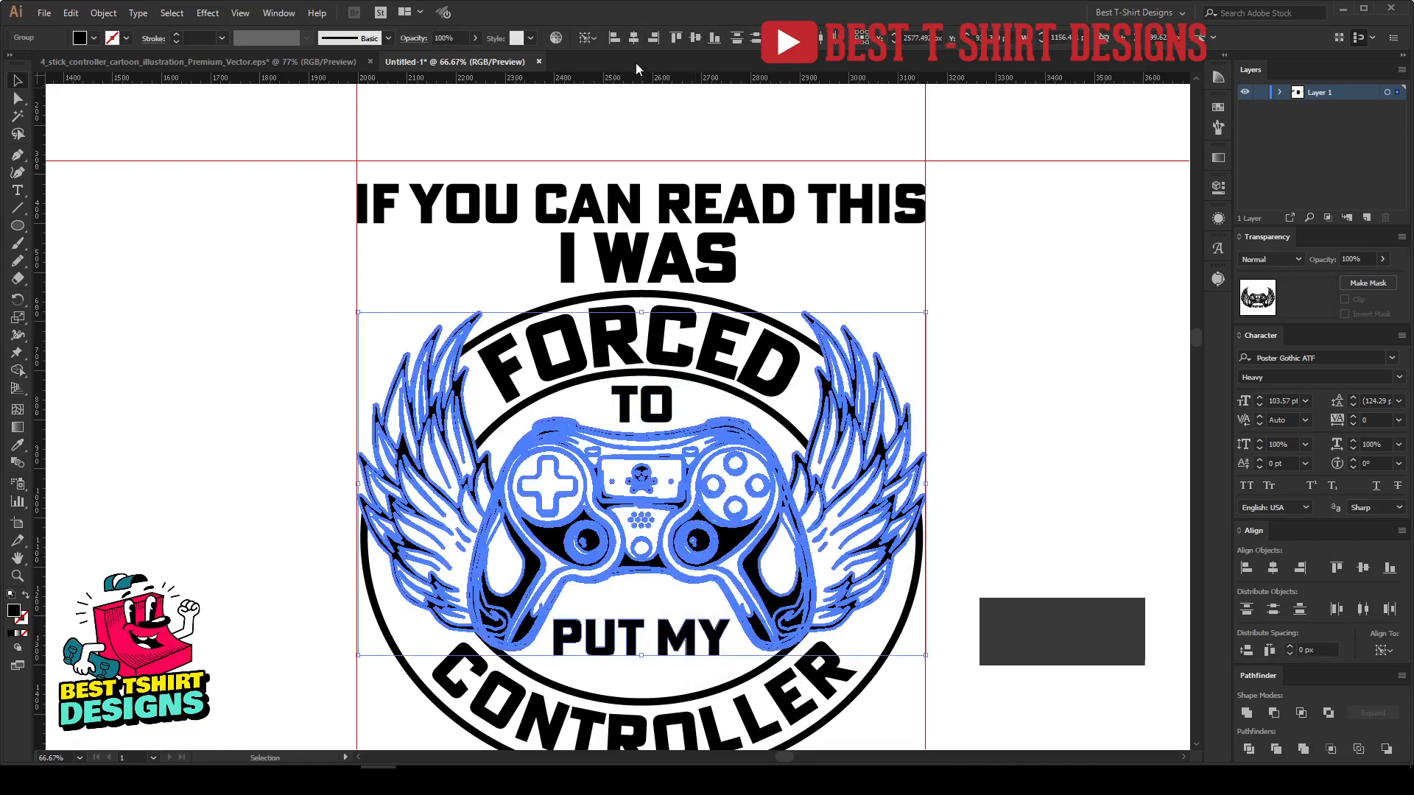
# Centre TO horizontally with the winged controller and deselect the artwork.
pyautogui.click(680, 427)
pyautogui.click(647, 447)
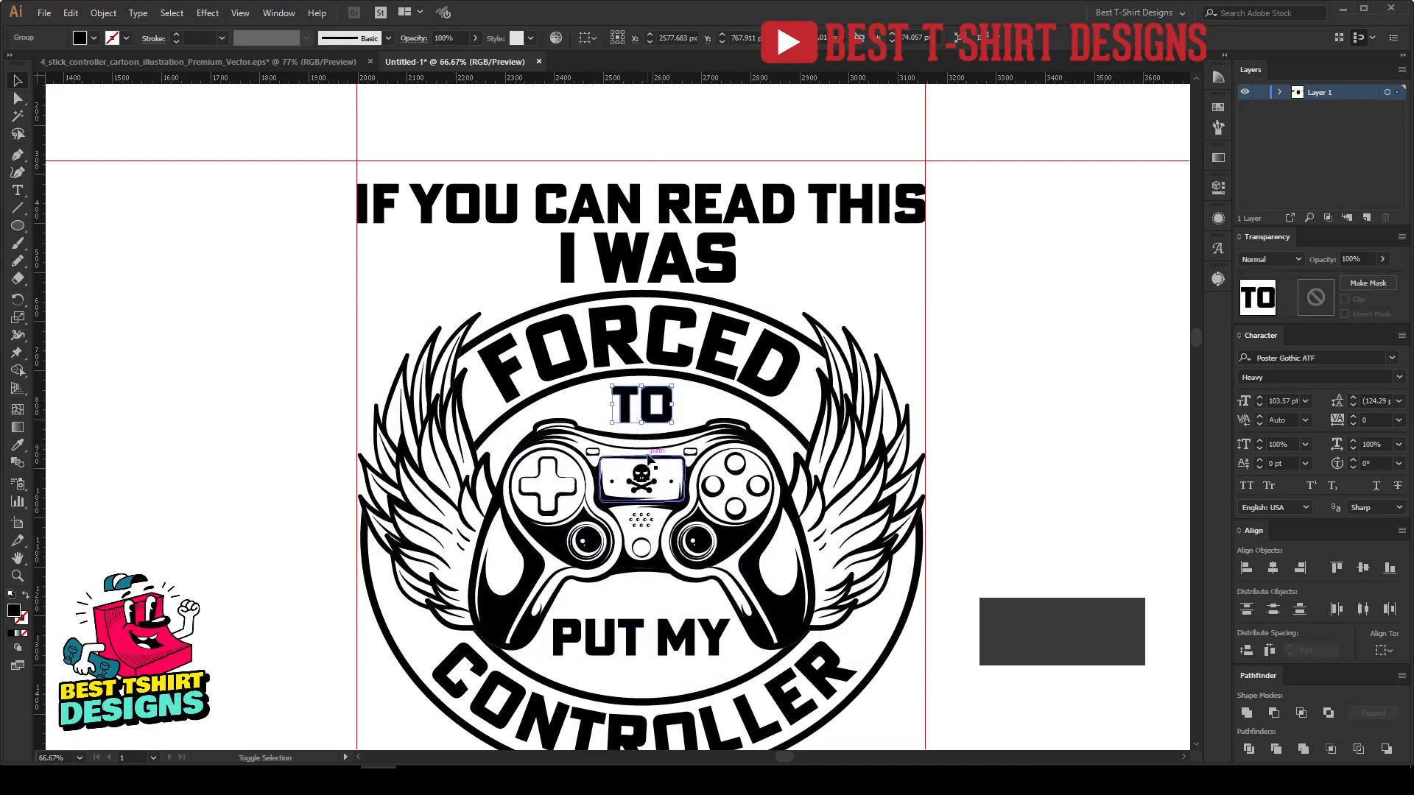
pyautogui.click(648, 458)
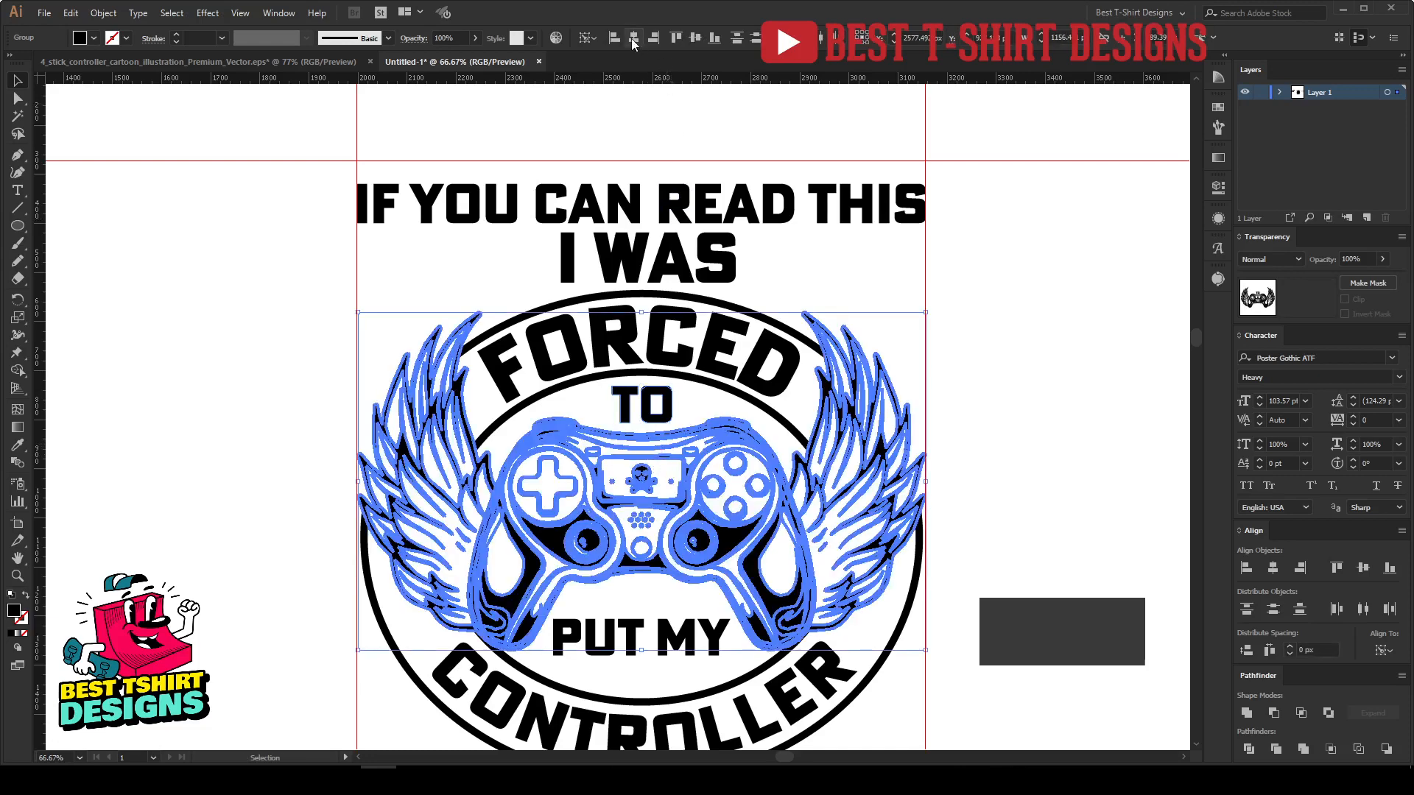
pyautogui.click(772, 265)
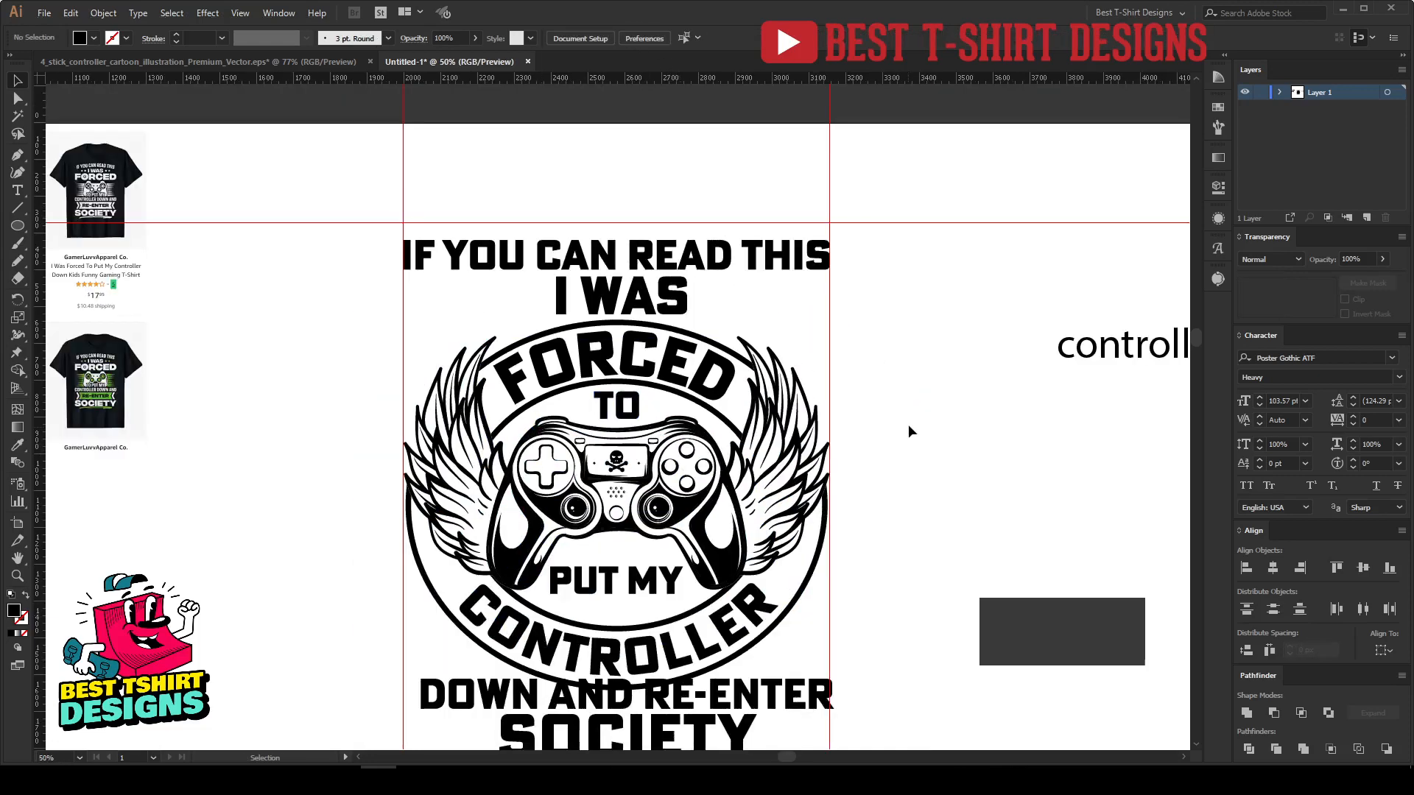
# Convert DOWN AND RE-ENTER and SOCIETY to outlines and centre them horizontally with the winged controller.
pyautogui.scroll(-1, 912, 430)
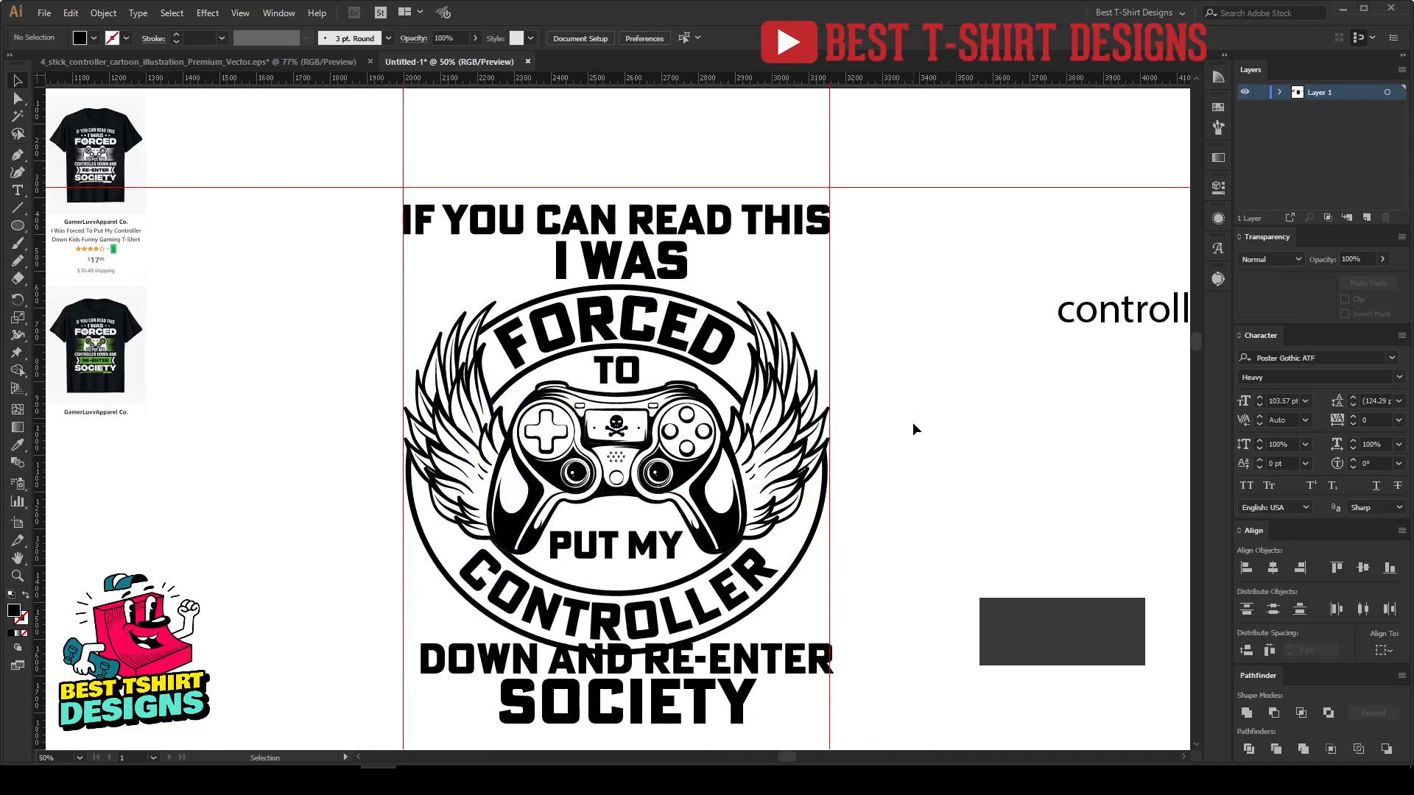
pyautogui.scroll(-1, 913, 427)
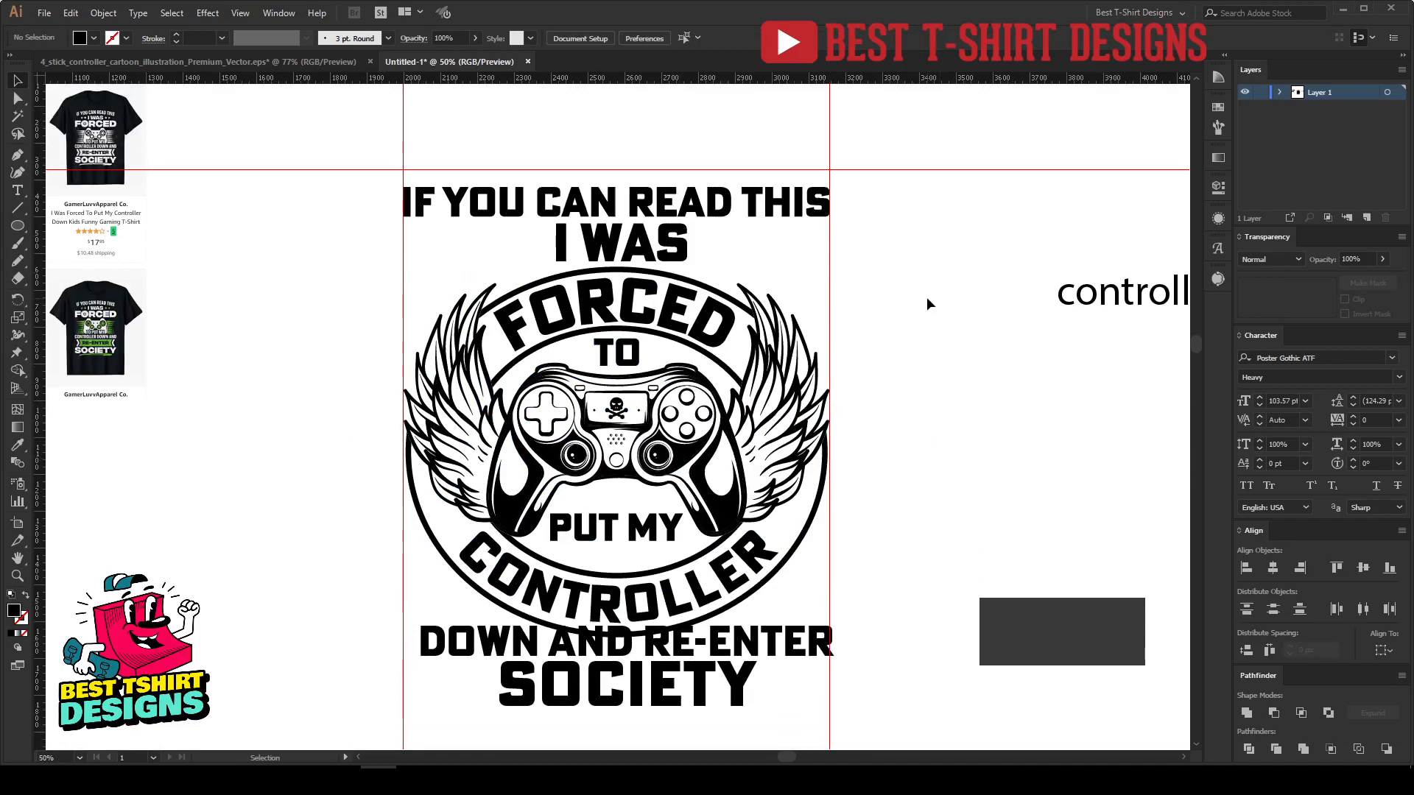
pyautogui.scroll(-3, 927, 301)
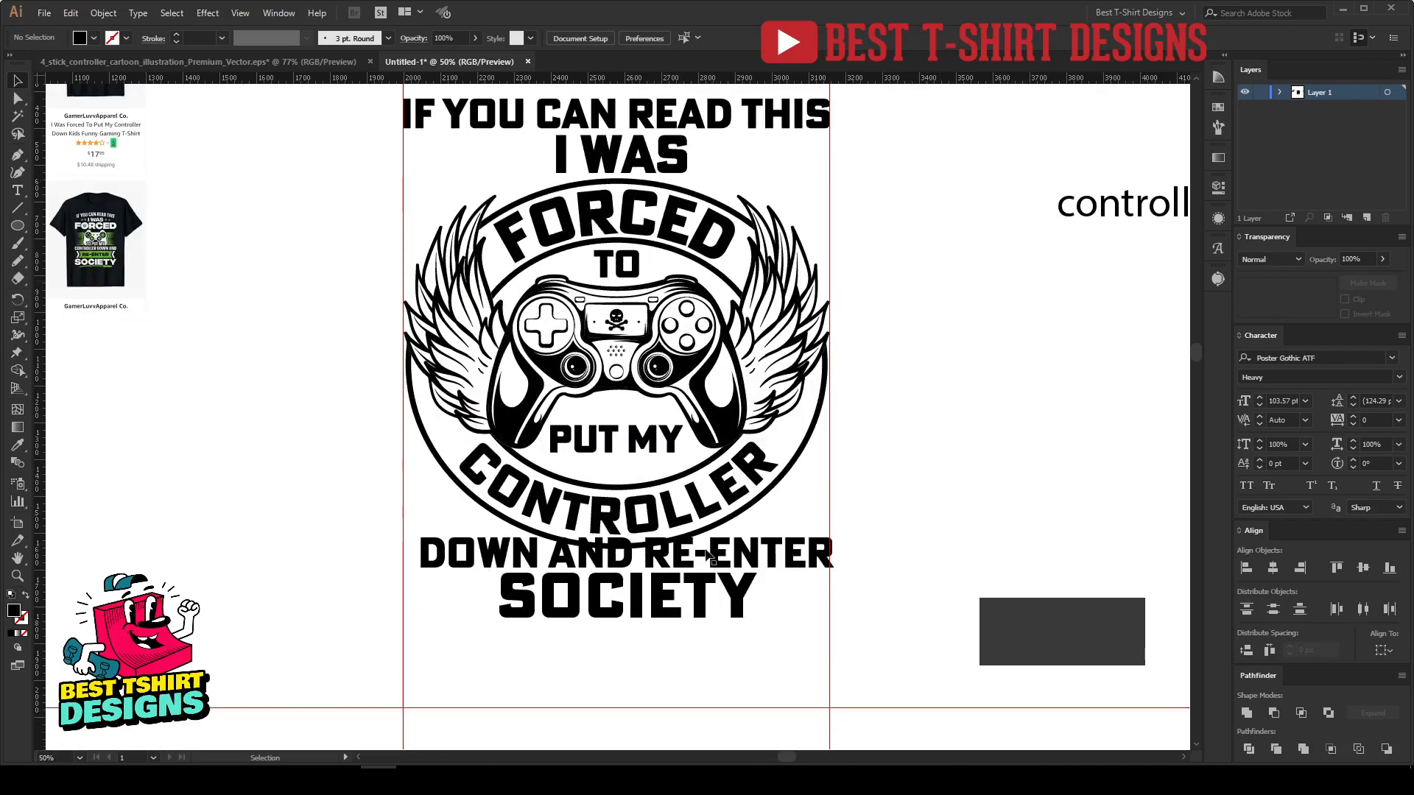
pyautogui.click(661, 586)
pyautogui.rightClick(661, 585)
pyautogui.click(722, 399)
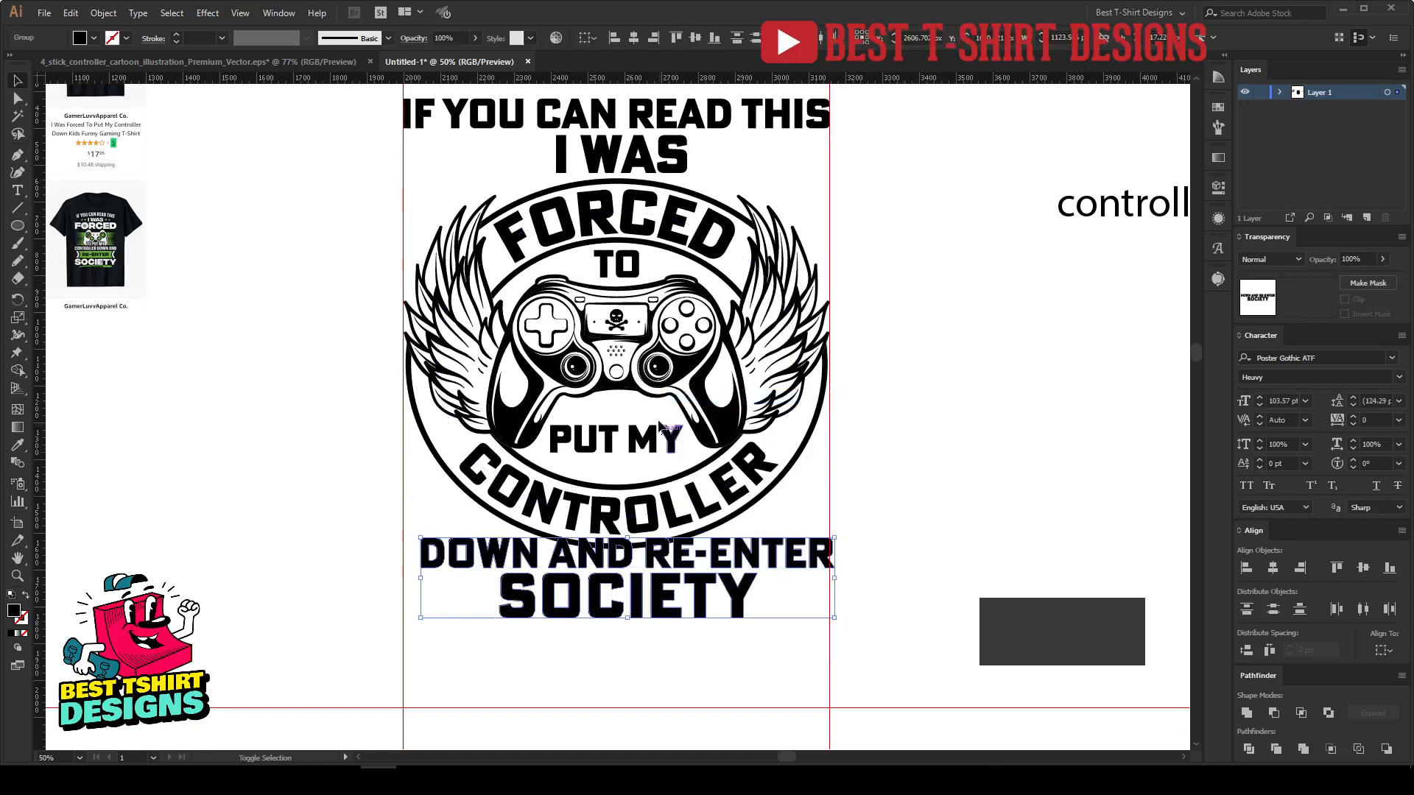
pyautogui.keyDown('shift'); pyautogui.click(653, 383); pyautogui.keyUp('shift')
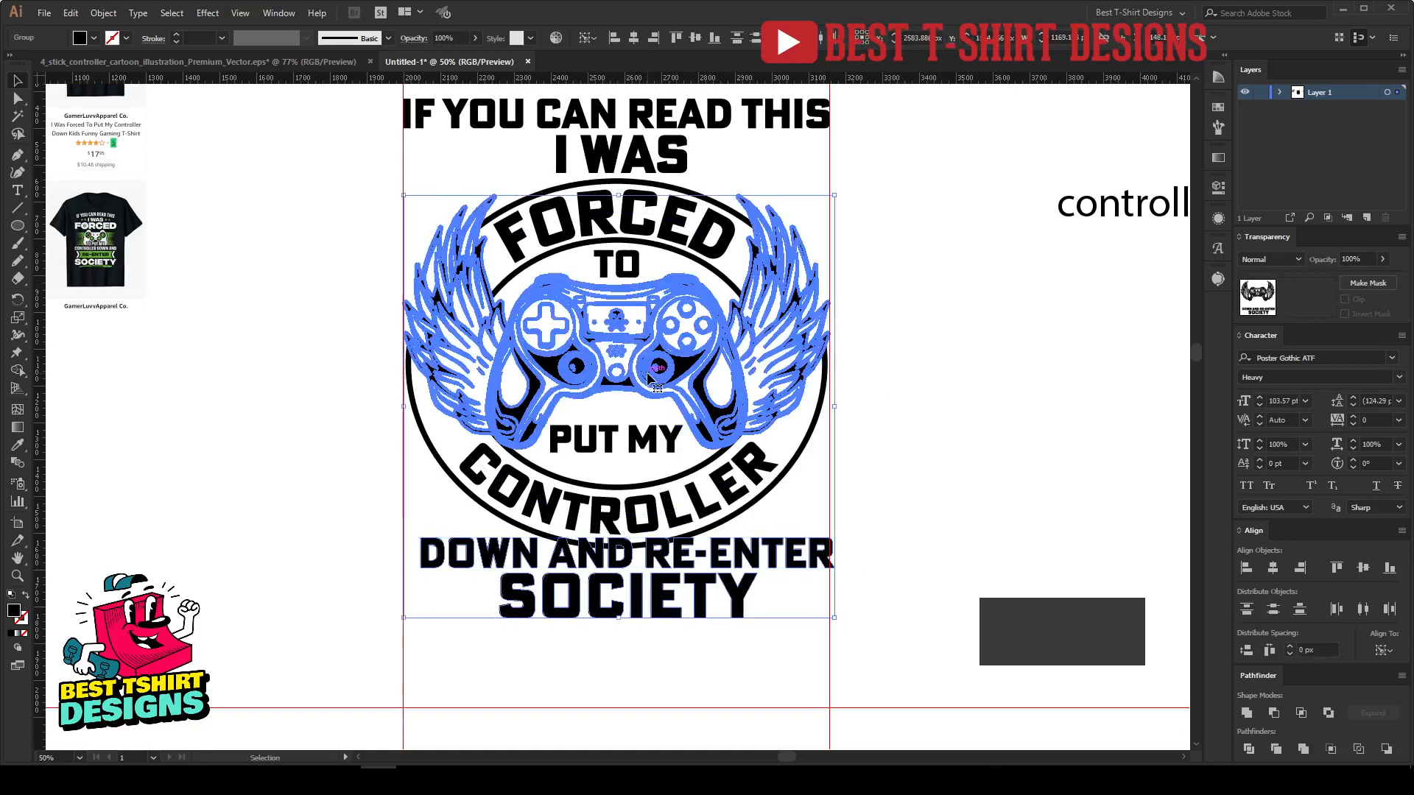
pyautogui.click(632, 41)
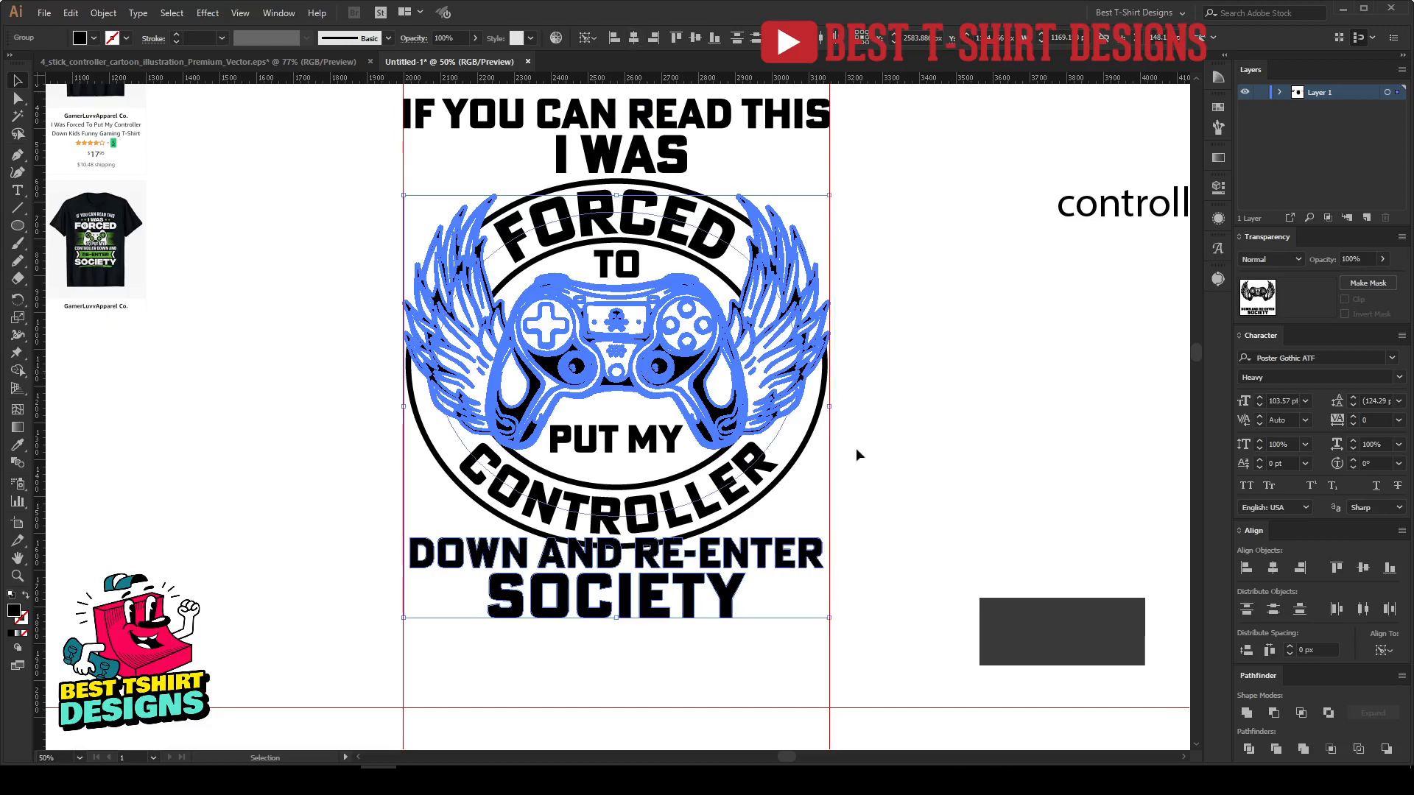
# Scale DOWN AND RE-ENTER about its centre until it spans the width between the vertical guides.
pyautogui.click(892, 492)
pyautogui.scroll(2, 762, 585)
pyautogui.click(880, 541)
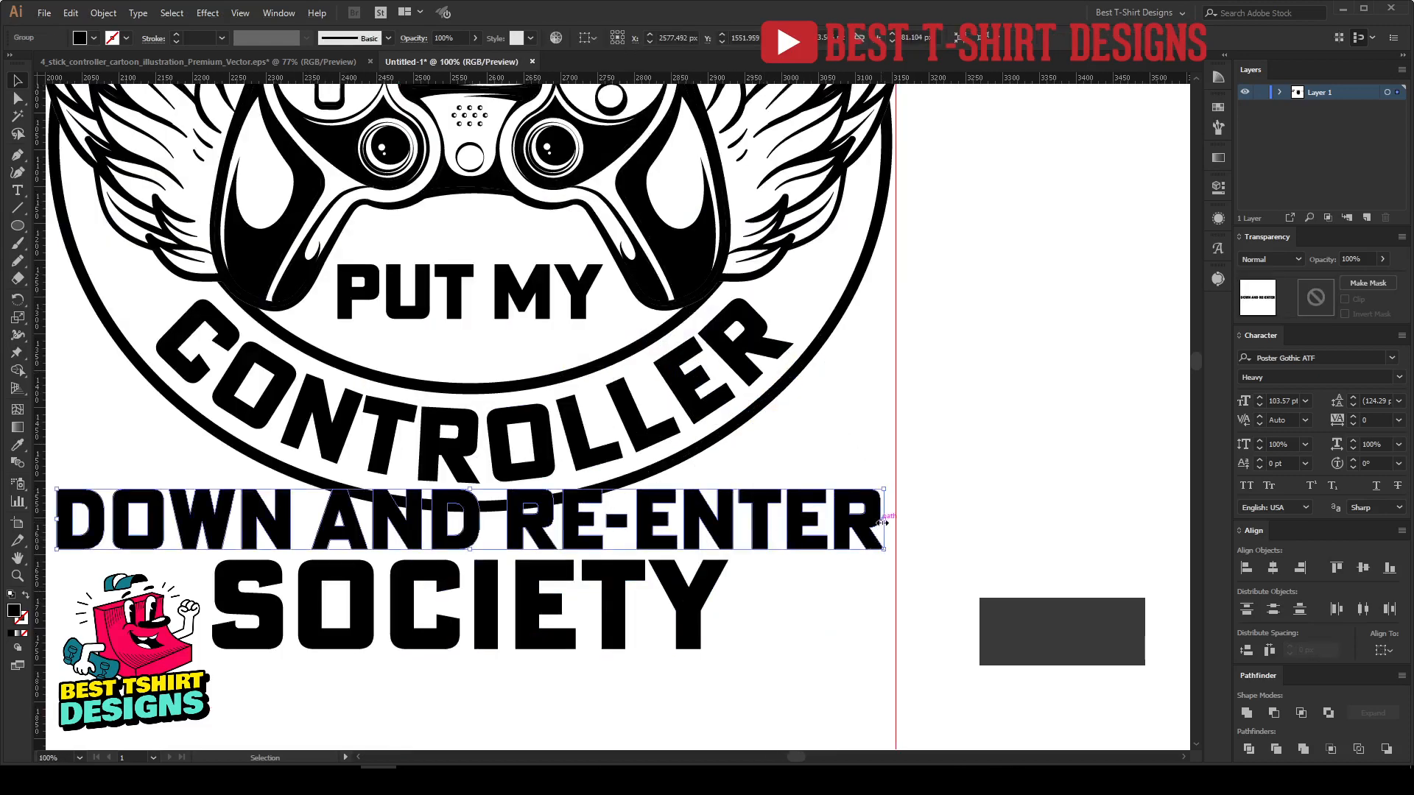
pyautogui.moveTo(894, 518); pyautogui.dragTo(895, 521)
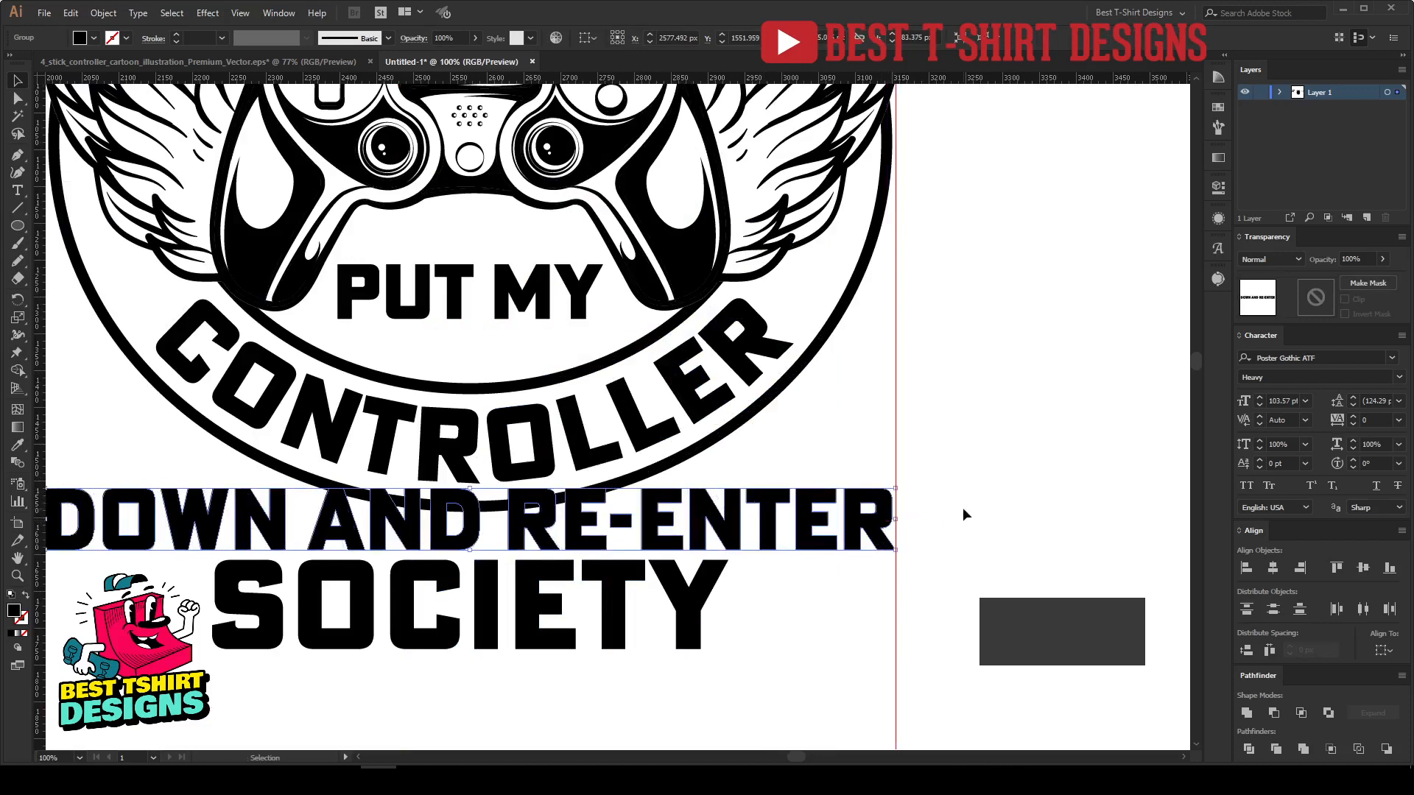
# Extend the starting edge of DOWN AND RE-ENTER so it meets the vertical guide beside the D.
pyautogui.scroll(-1, 961, 506)
pyautogui.scroll(3, 350, 515)
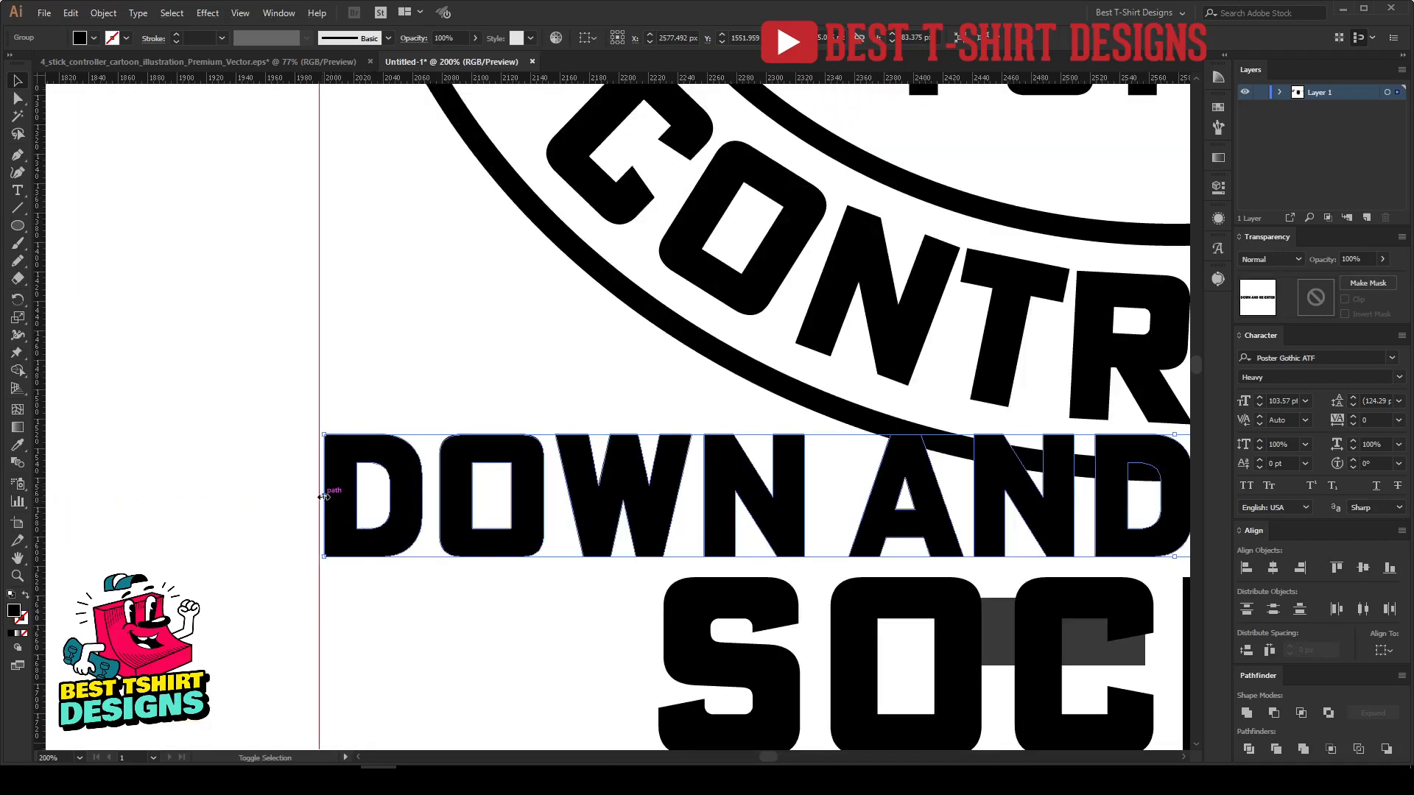
pyautogui.moveTo(324, 497); pyautogui.dragTo(322, 497)
pyautogui.scroll(-3, 272, 422)
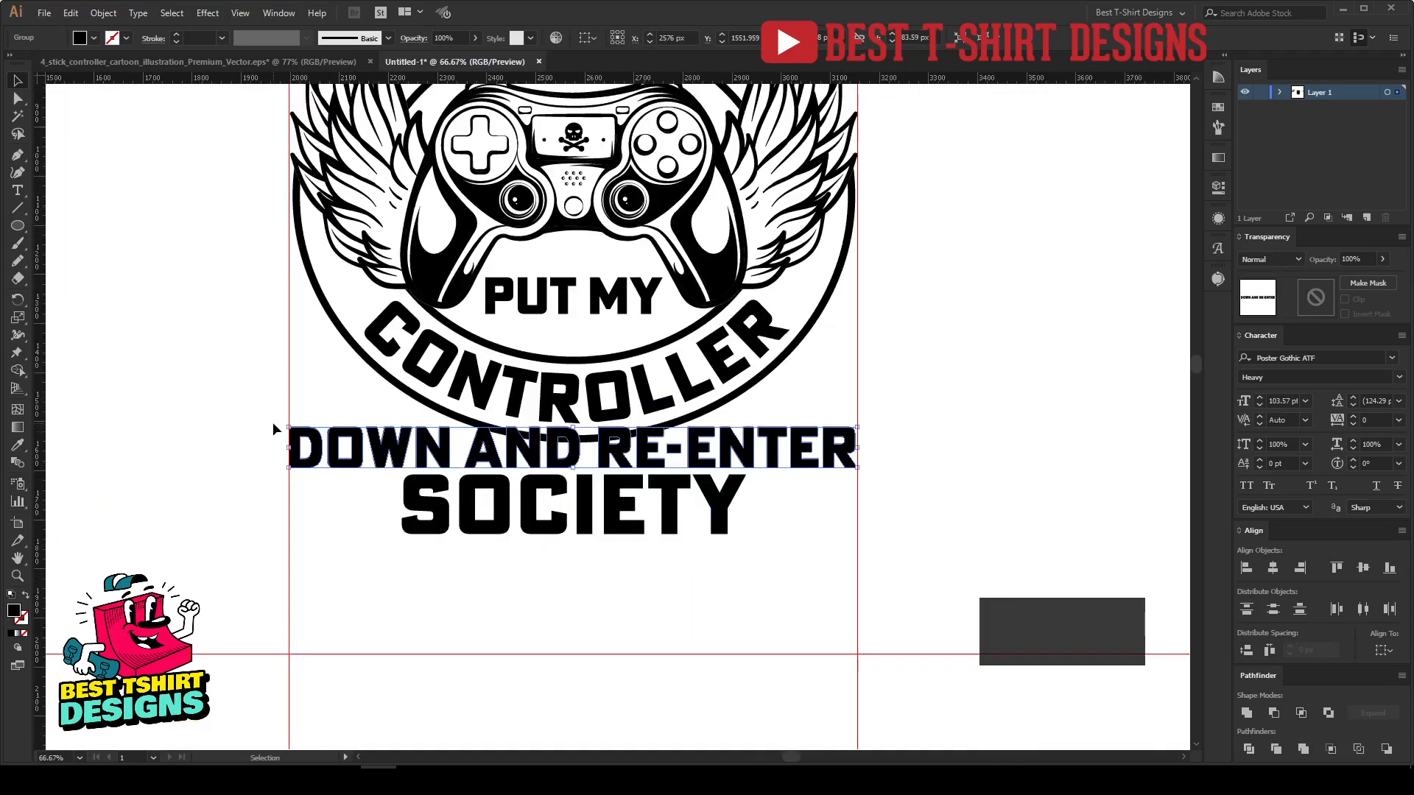
# Move DOWN AND RE-ENTER down until it sits just clear of the outer ellipse ring.
pyautogui.hotkey('shift', 'Down')
pyautogui.hotkey('shift', 'Down')
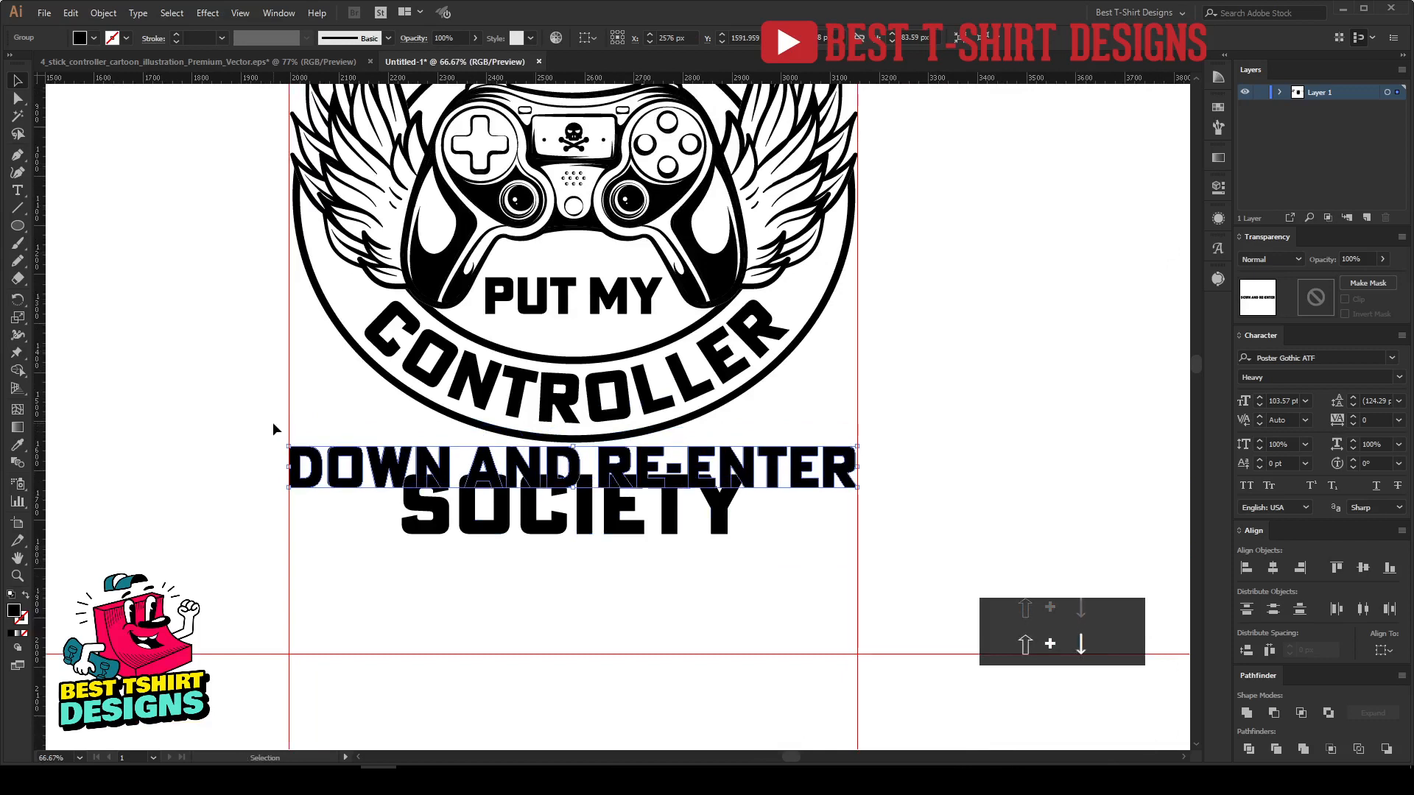
pyautogui.hotkey('shift', 'Down')
pyautogui.press('Up')
pyautogui.hotkey('shift', 'Up')
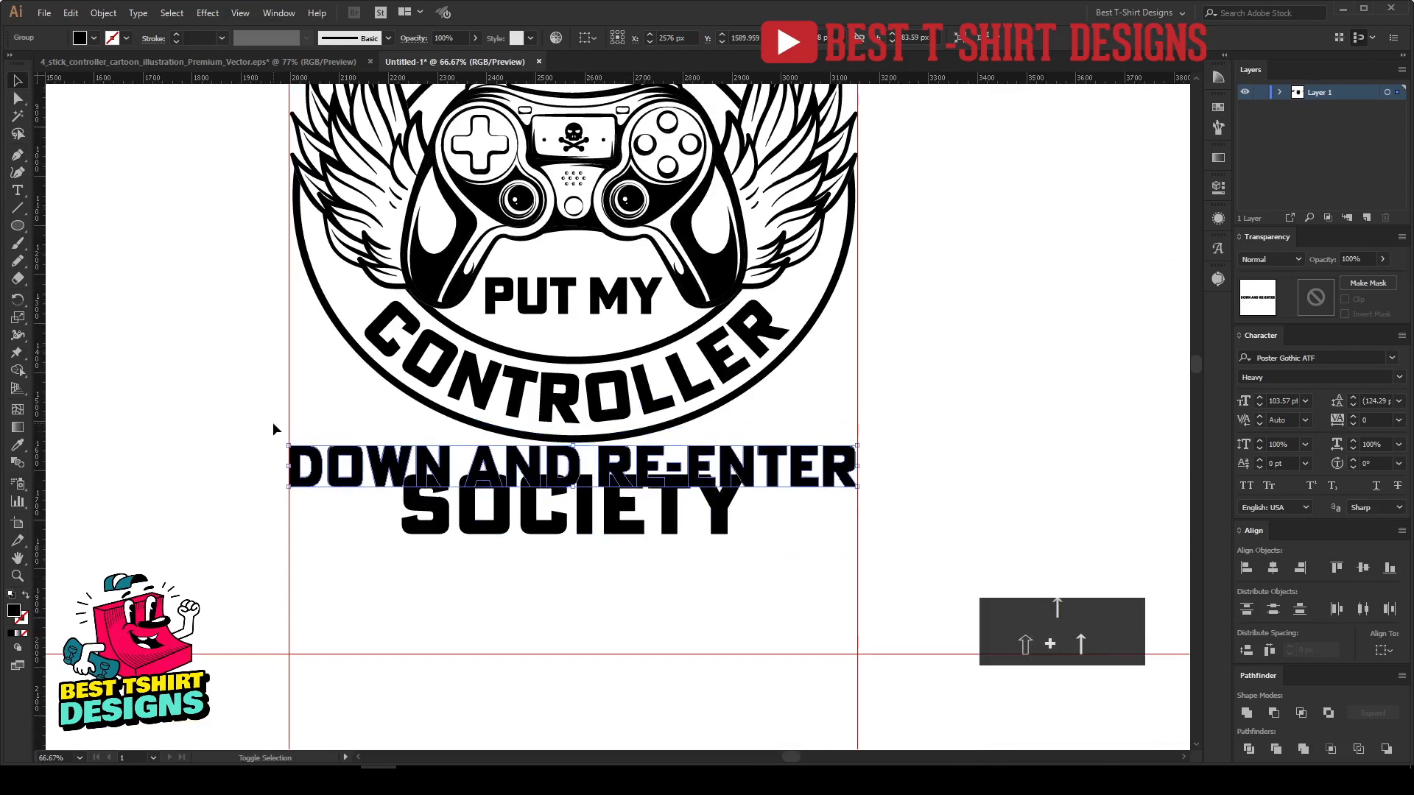
pyautogui.press('Down')
pyautogui.press('Down')
pyautogui.press('Down')
pyautogui.press('Down')
pyautogui.press('Down')
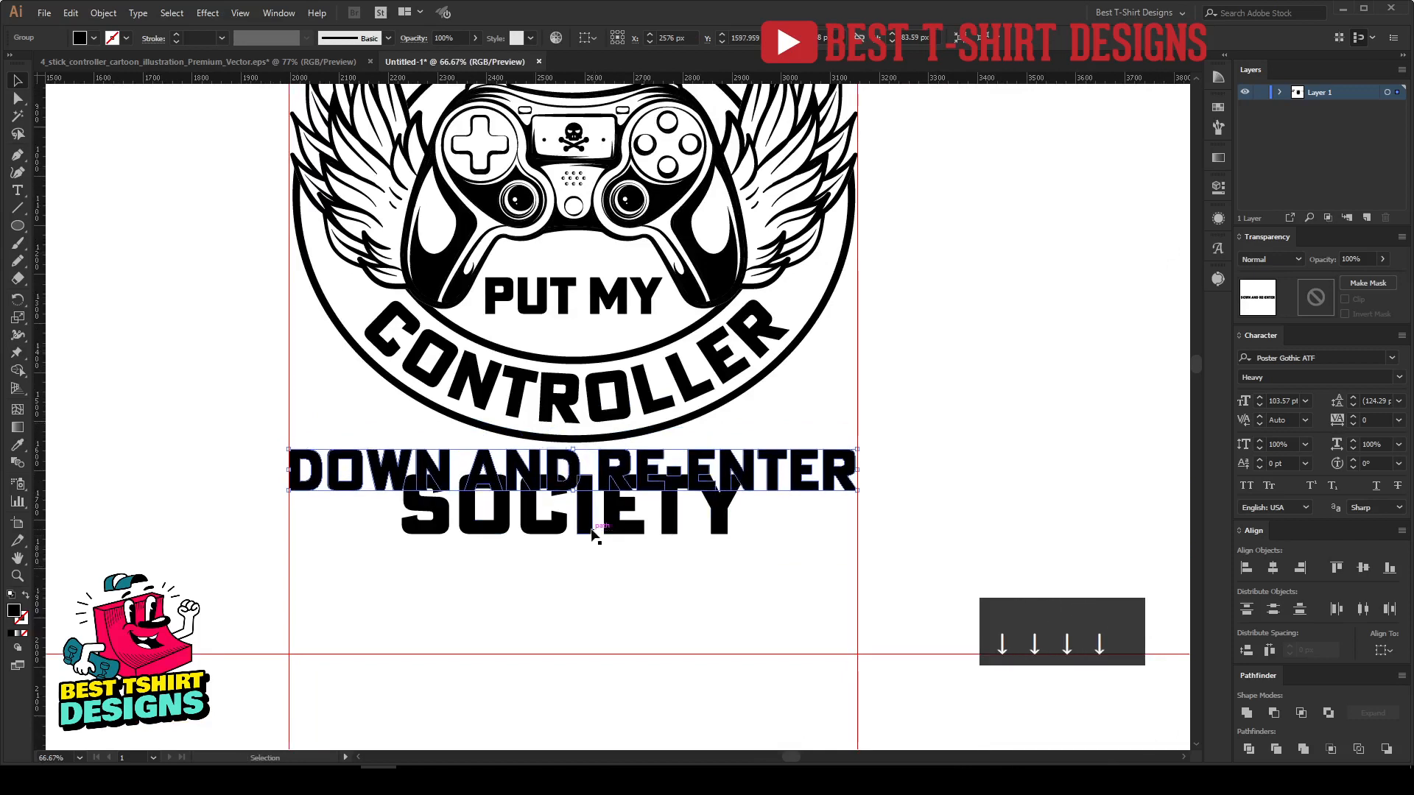
# Move SOCIETY down so it no longer overlaps DOWN AND RE-ENTER.
pyautogui.click(592, 531)
pyautogui.hotkey('shift', 'Down')
pyautogui.hotkey('shift', 'Down')
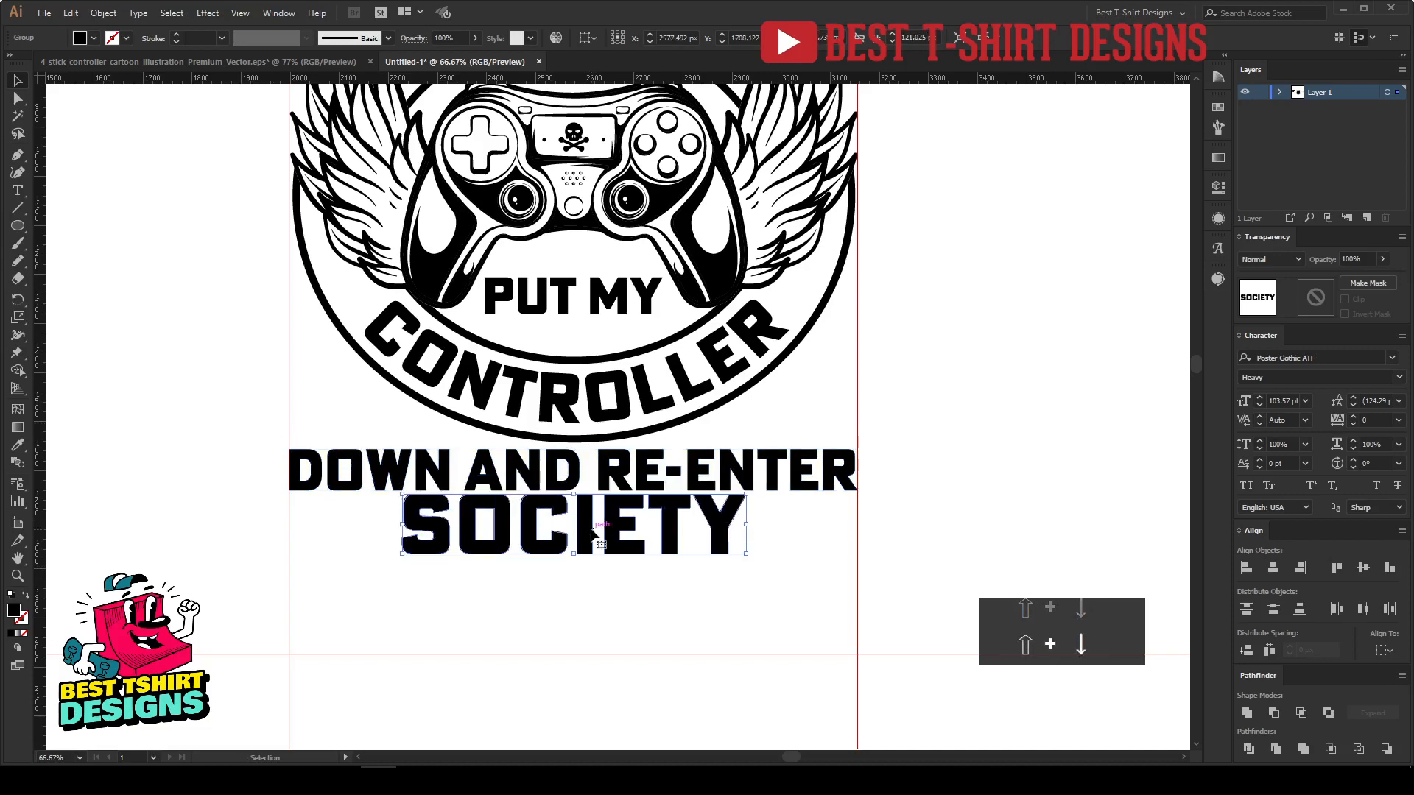
pyautogui.press('Down')
pyautogui.press('Down')
# Scale SOCIETY about its centre to the width between the vertical guides and adjust its gap below DOWN AND RE-ENTER.
pyautogui.moveTo(582, 557); pyautogui.dragTo(573, 584)
pyautogui.scroll(1, 844, 515)
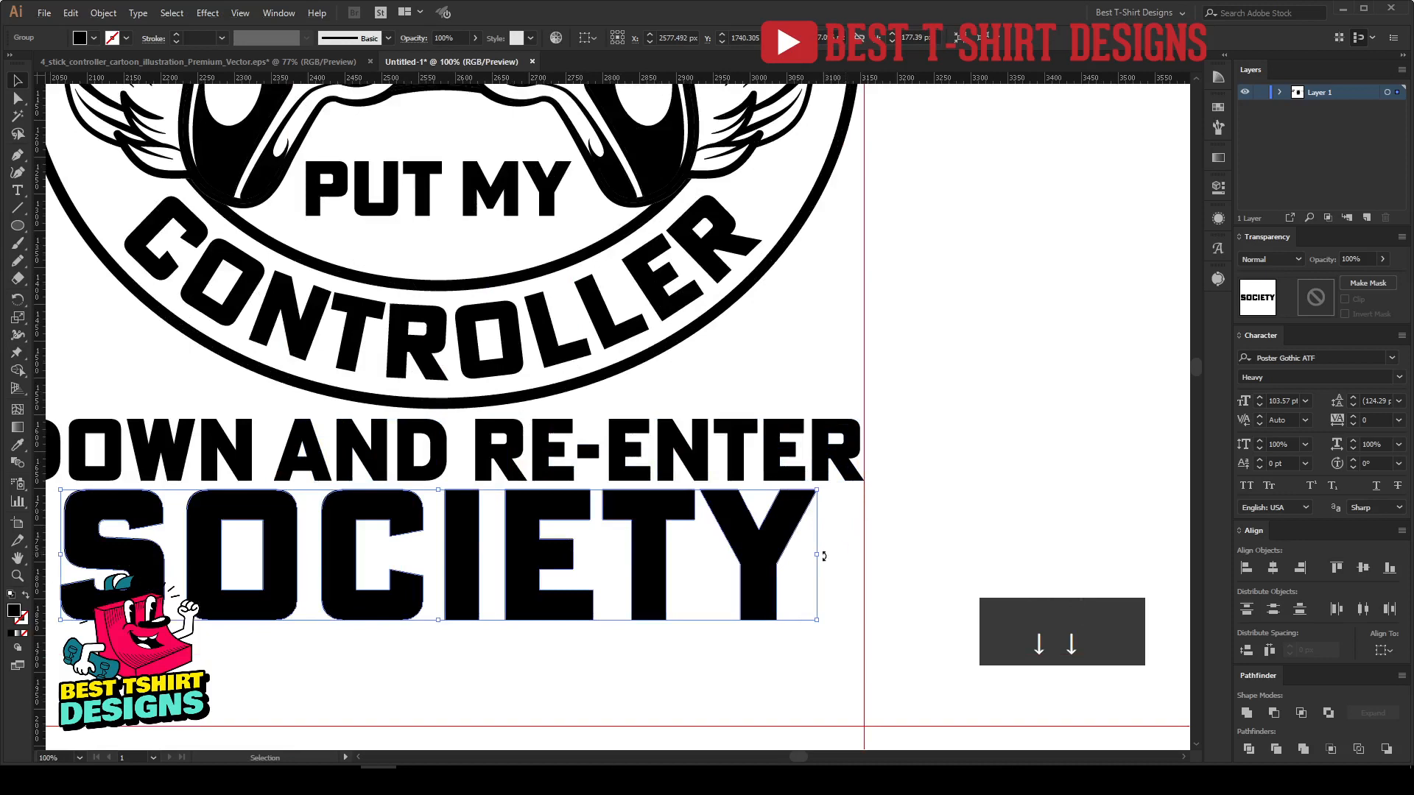
pyautogui.moveTo(817, 555); pyautogui.dragTo(866, 565)
pyautogui.hotkey('shift', 'Down')
pyautogui.hotkey('shift', 'Down')
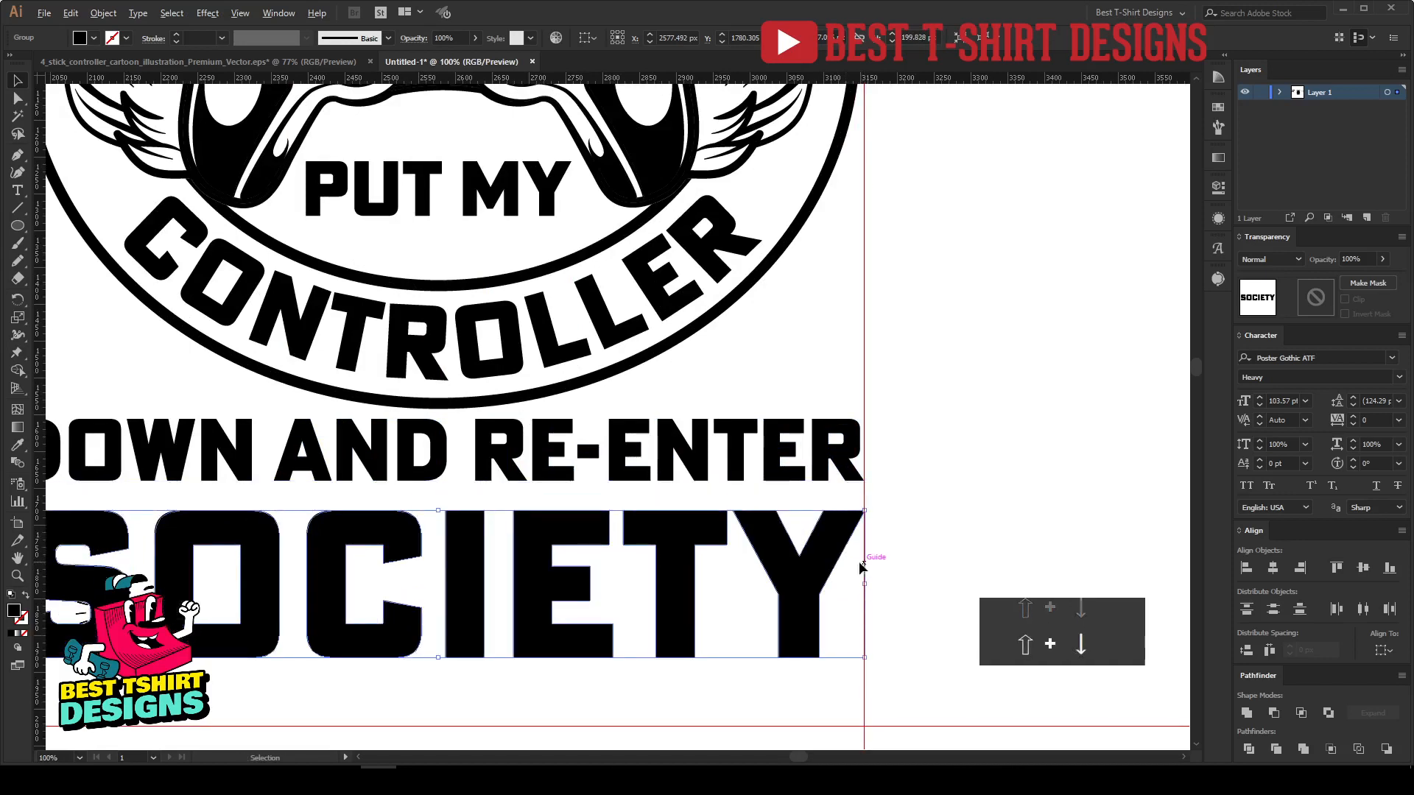
pyautogui.scroll(-2, 704, 579)
pyautogui.hotkey('shift', 'Up')
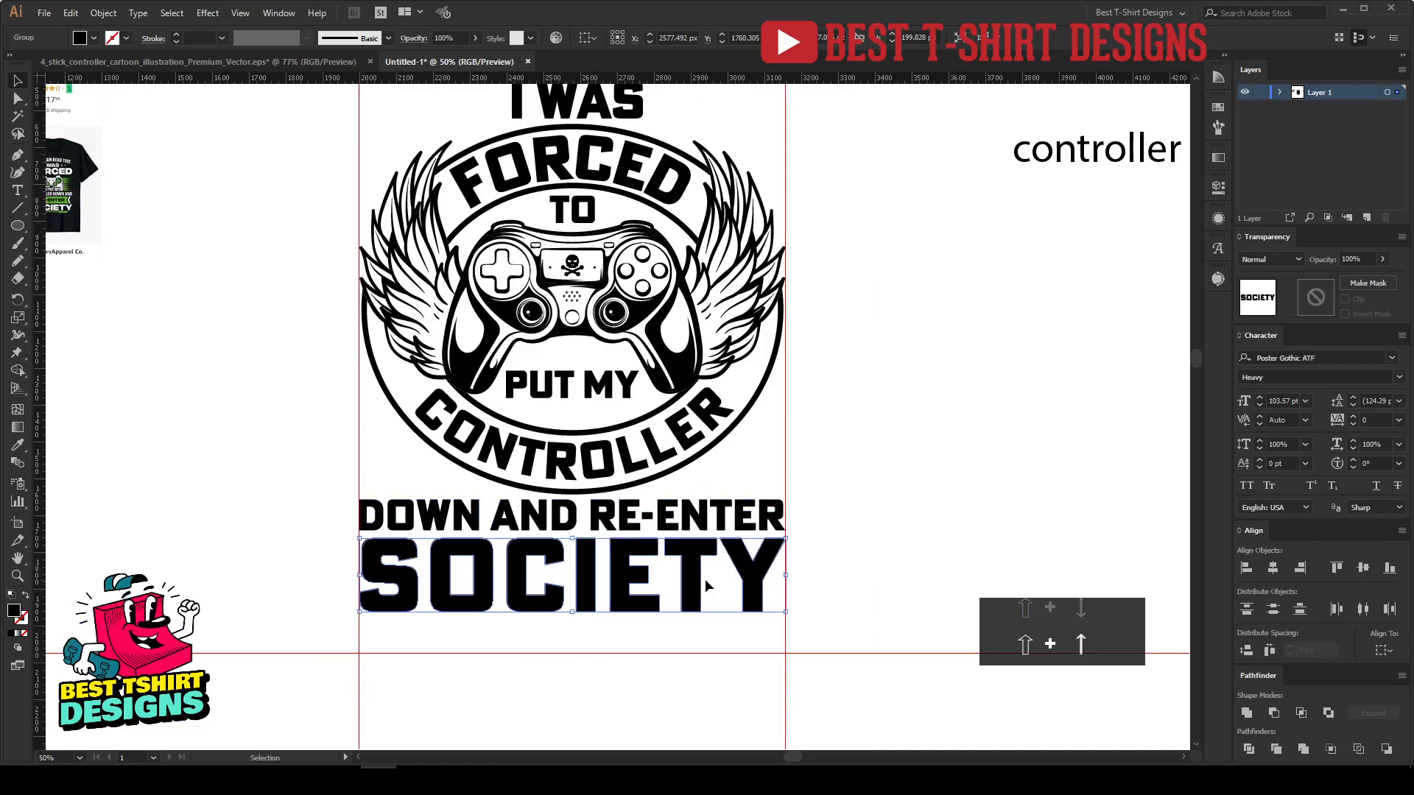
pyautogui.click(852, 515)
# Draw a small black five-pointed star, about 60 px wide, in the space before I WAS.
pyautogui.scroll(2, 571, 412)
pyautogui.scroll(-1, 553, 418)
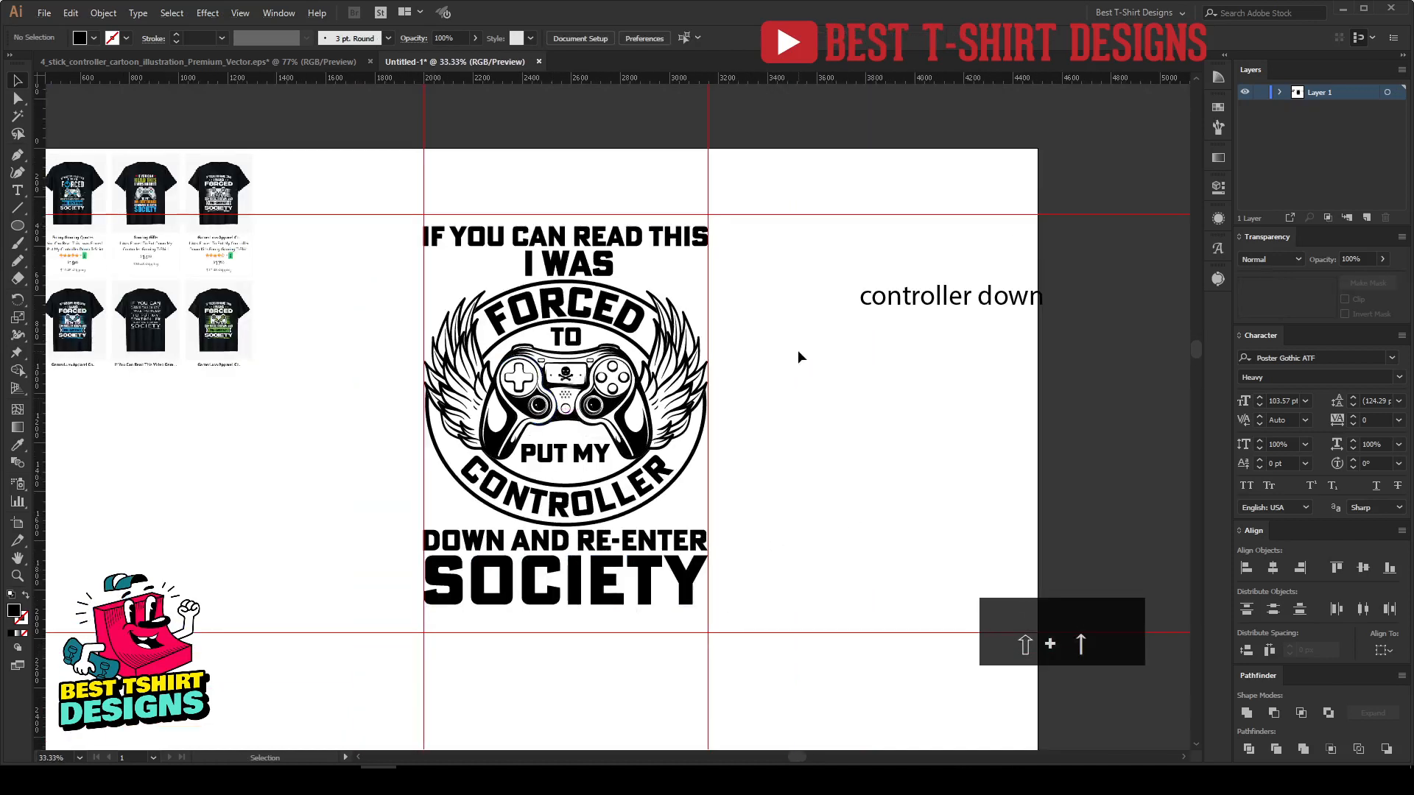
pyautogui.scroll(1, 653, 366)
pyautogui.scroll(-1, 859, 413)
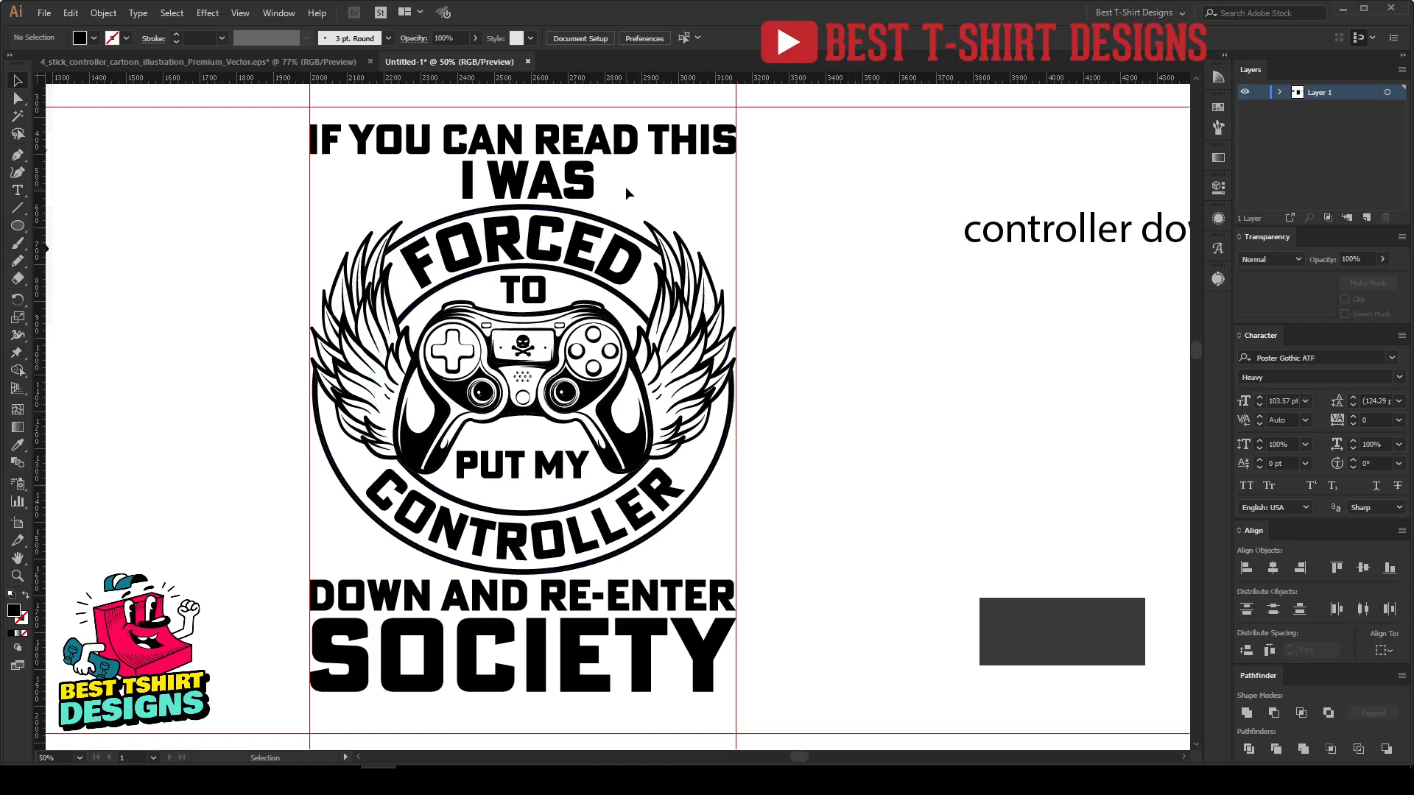
pyautogui.scroll(1, 478, 482)
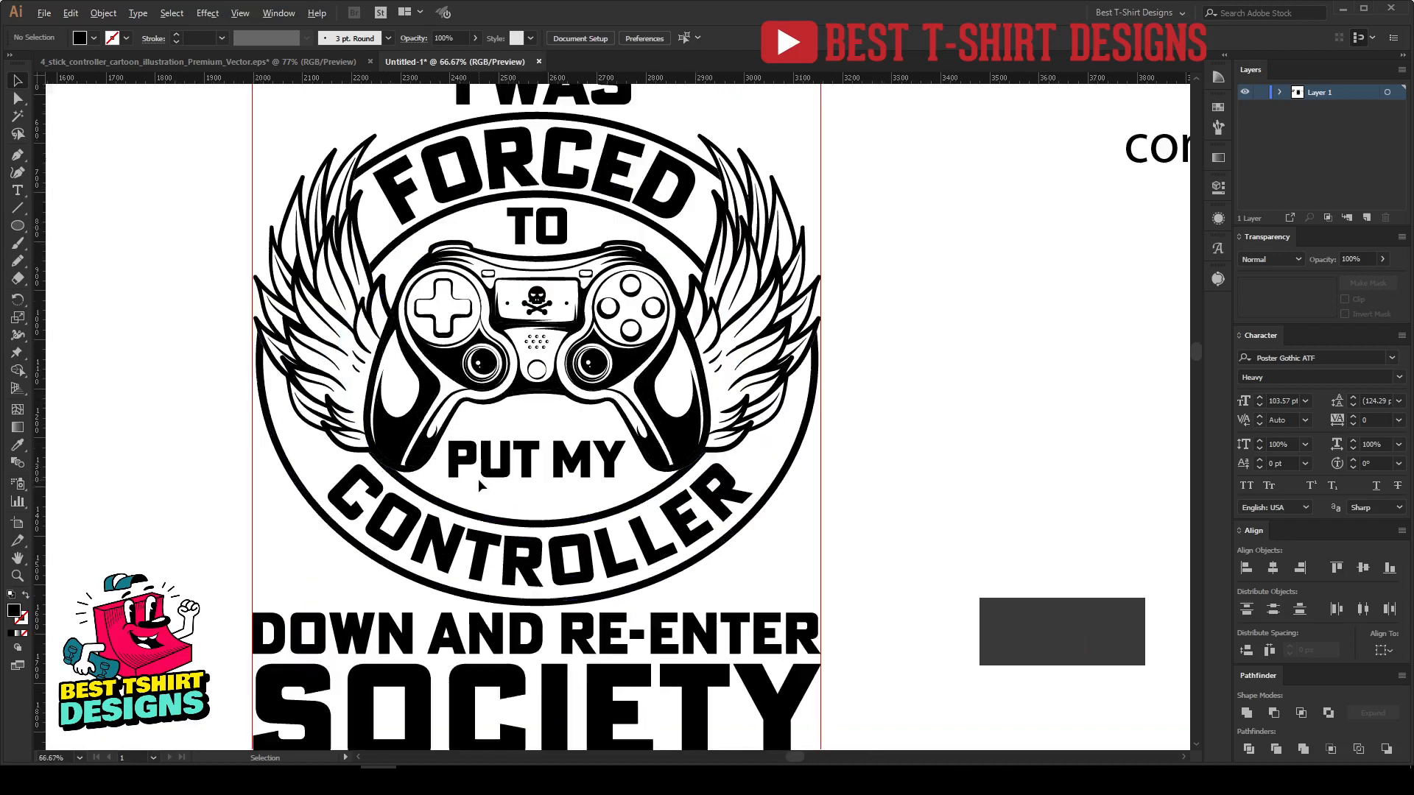
pyautogui.scroll(3, 143, 386)
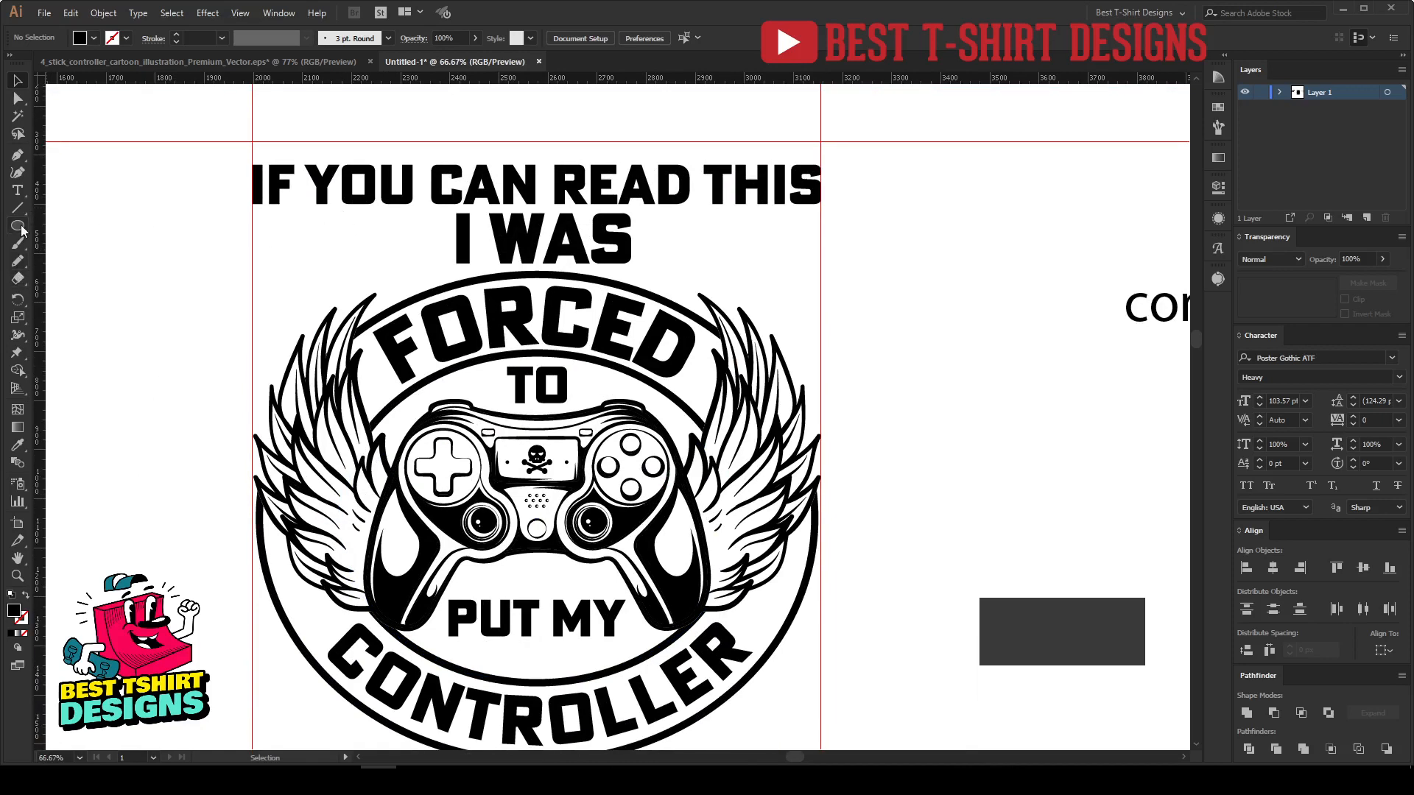
pyautogui.moveTo(21, 231); pyautogui.dragTo(88, 302)
pyautogui.scroll(1, 409, 245)
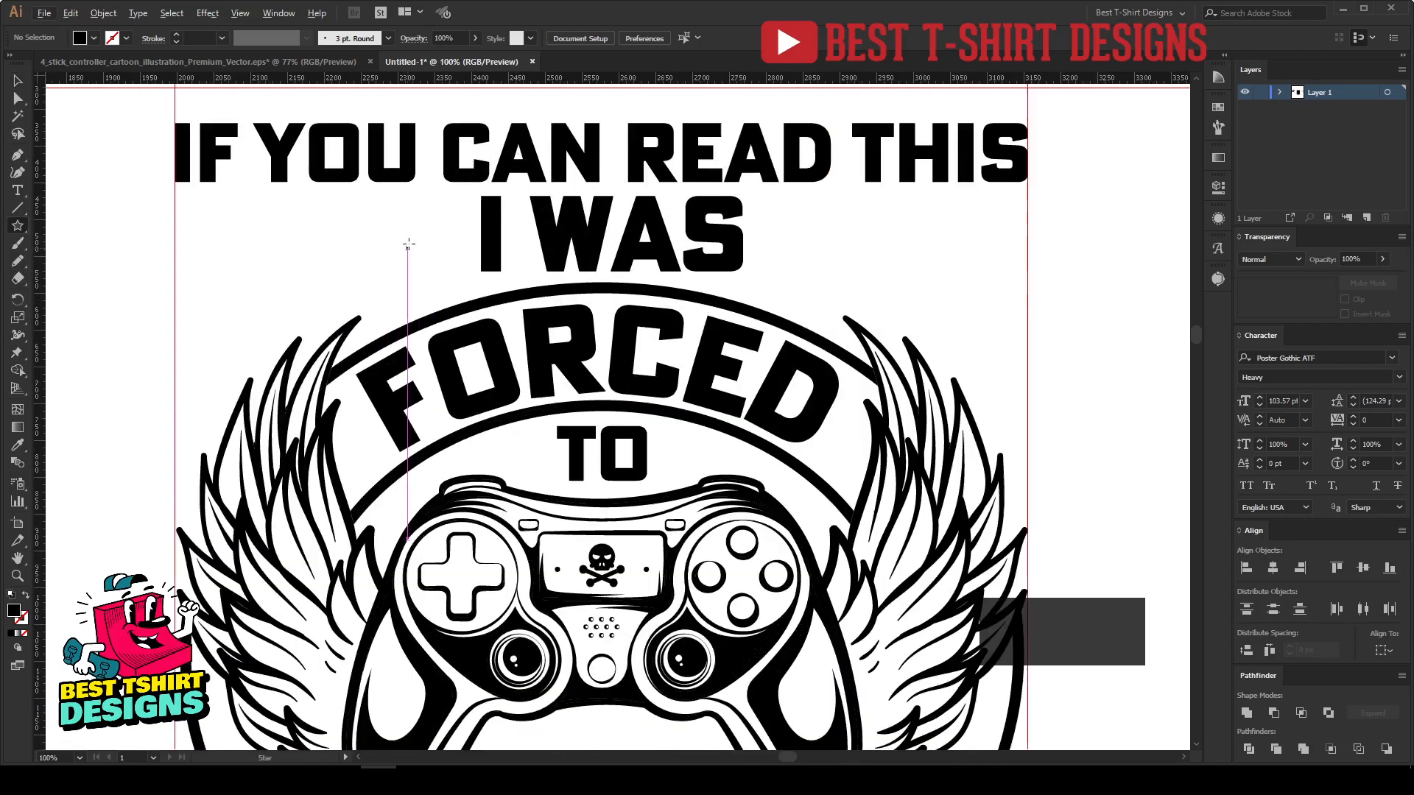
pyautogui.moveTo(422, 232); pyautogui.dragTo(433, 243)
pyautogui.press('v')
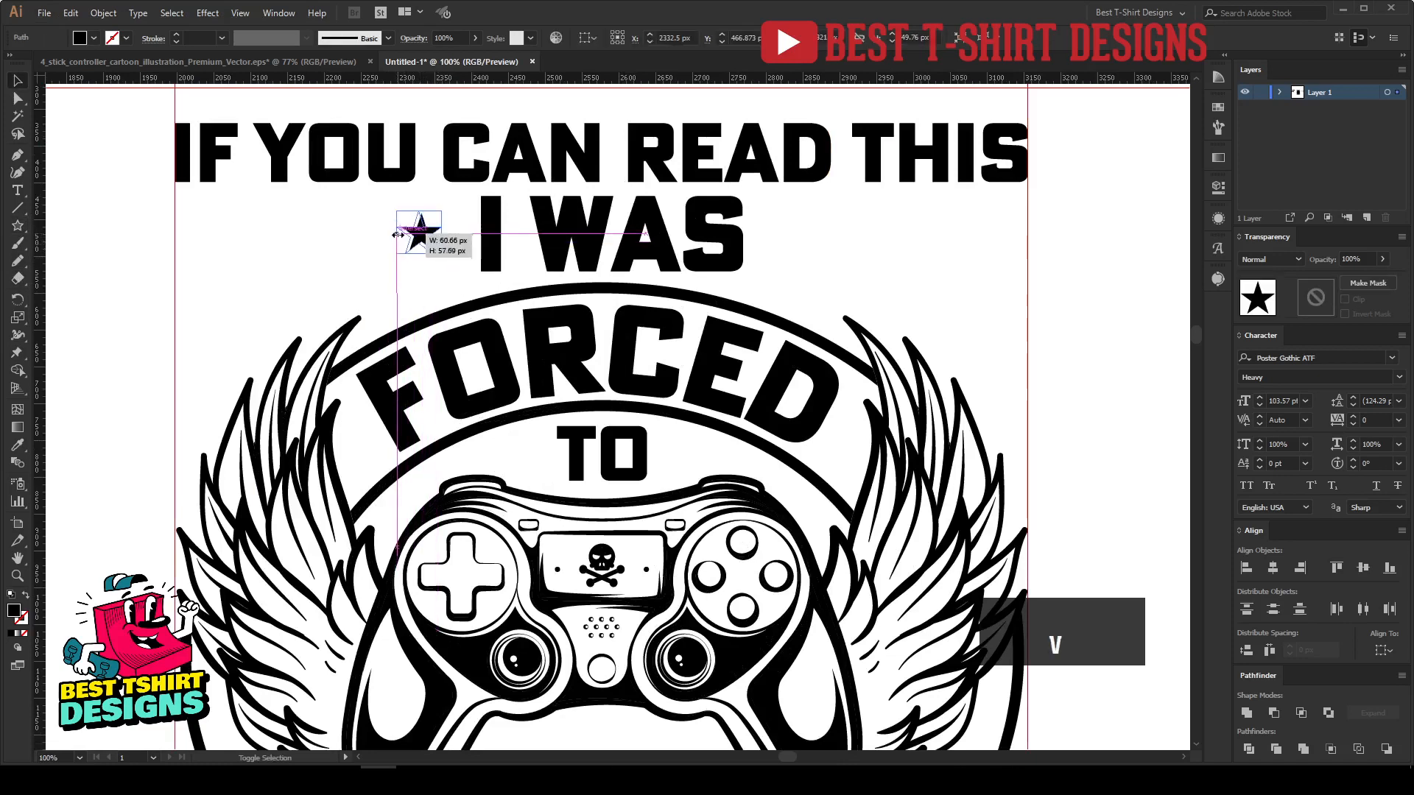
# Duplicate the star at equal horizontal spacing away from I WAS to form a row of five stars.
pyautogui.moveTo(417, 240); pyautogui.dragTo(364, 240)
pyautogui.hotkey('ctrl', 'd')
pyautogui.hotkey('ctrl', 'd')
pyautogui.hotkey('ctrl', 'd')
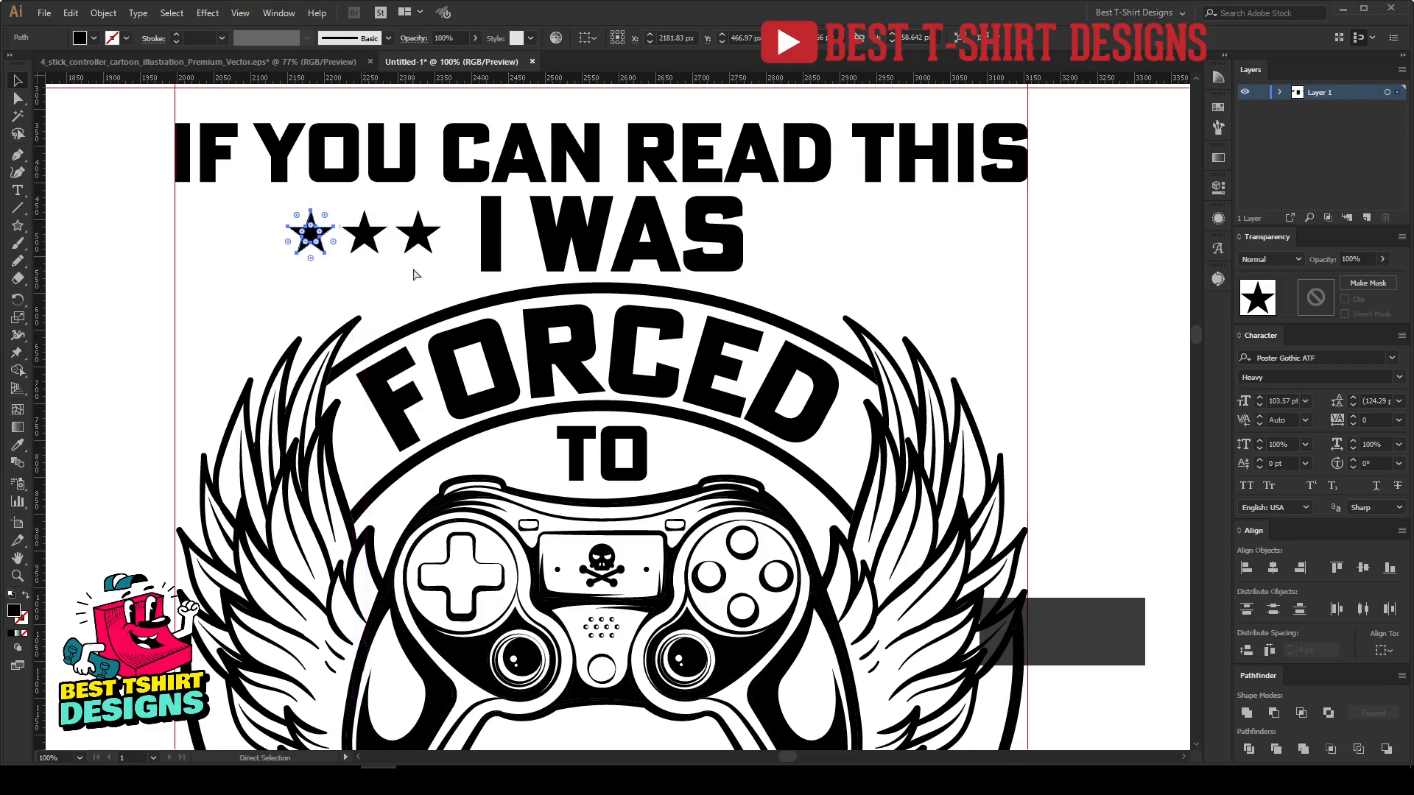
# Copy the row of five stars to the other side of I WAS and group each row separately.
pyautogui.moveTo(228, 221); pyautogui.dragTo(220, 215)
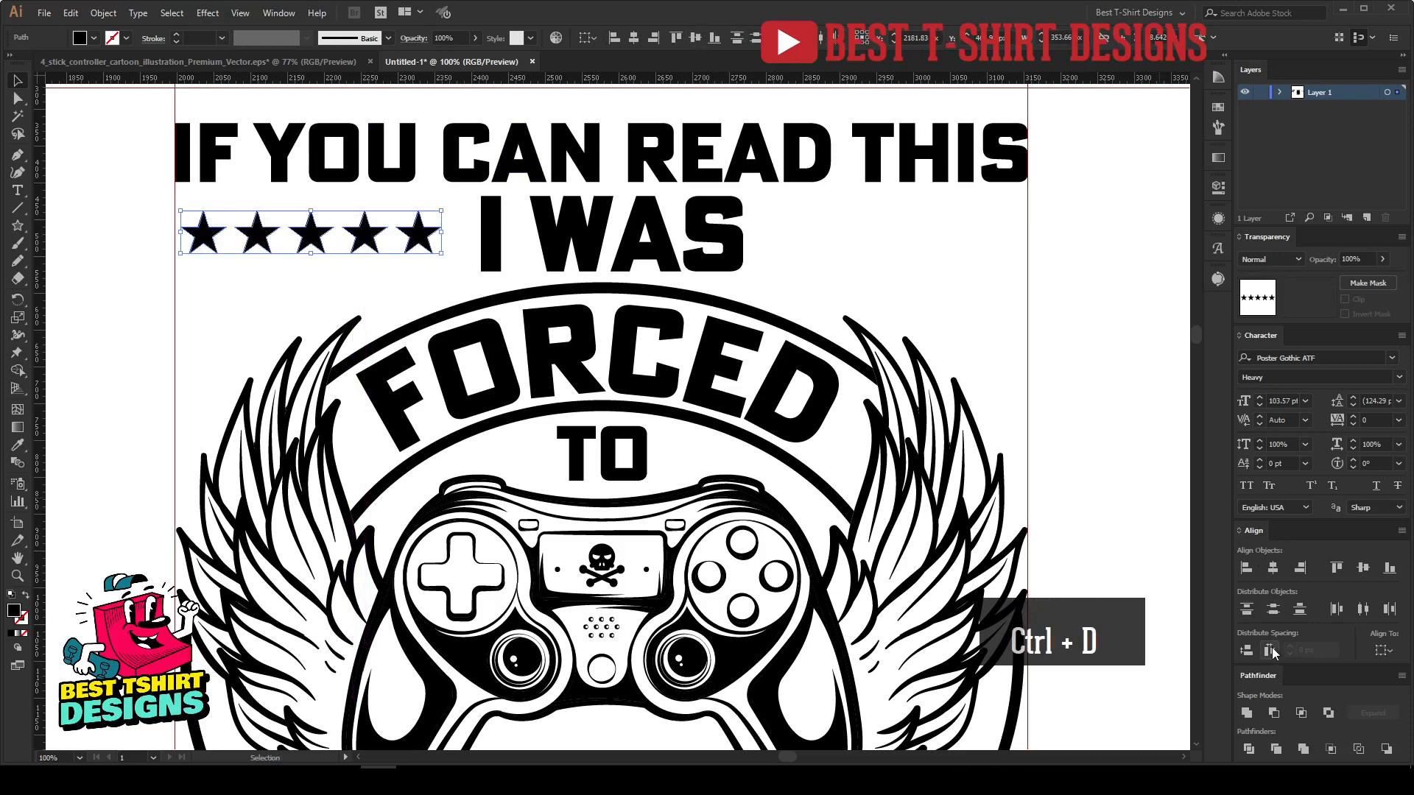
pyautogui.moveTo(380, 245); pyautogui.dragTo(957, 230)
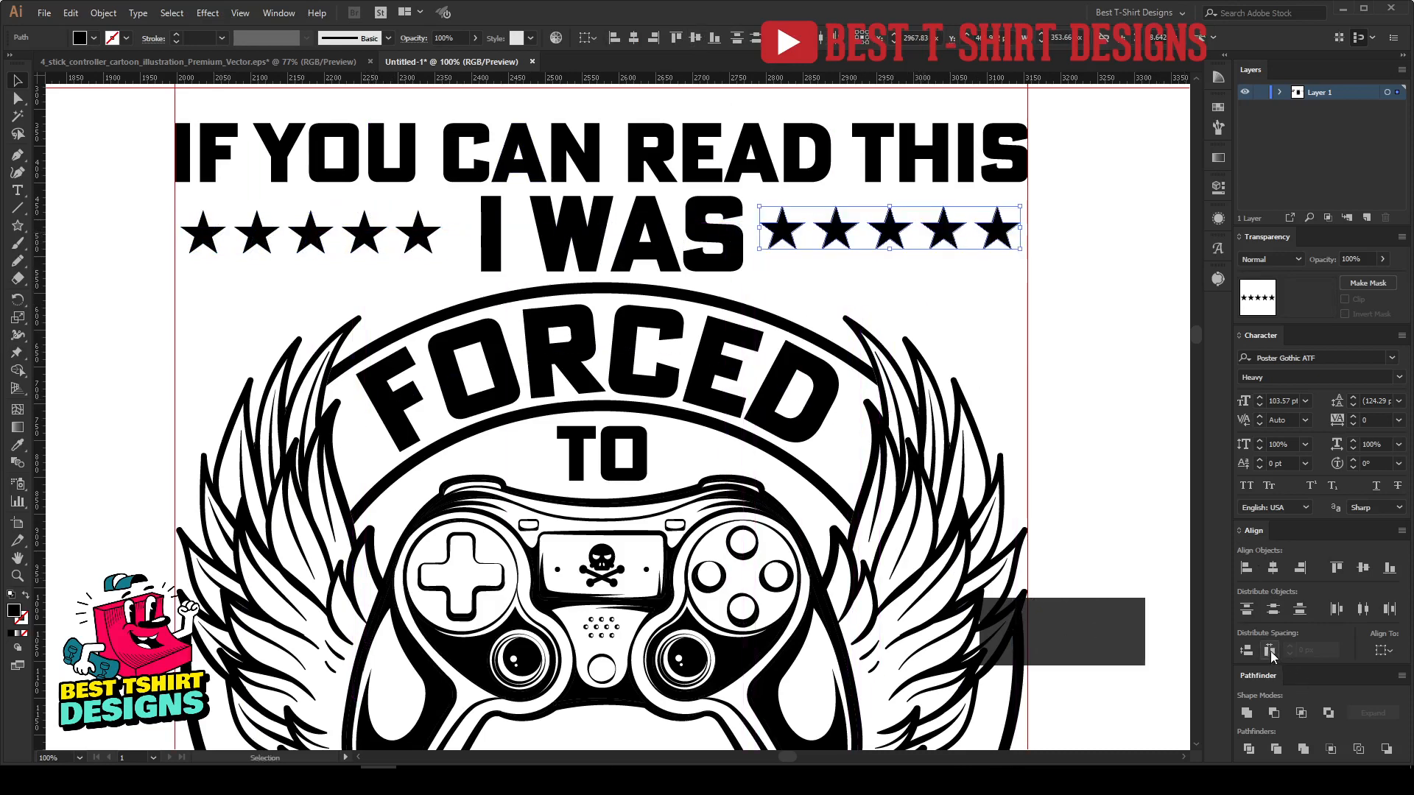
pyautogui.hotkey('ctrl', 'g')
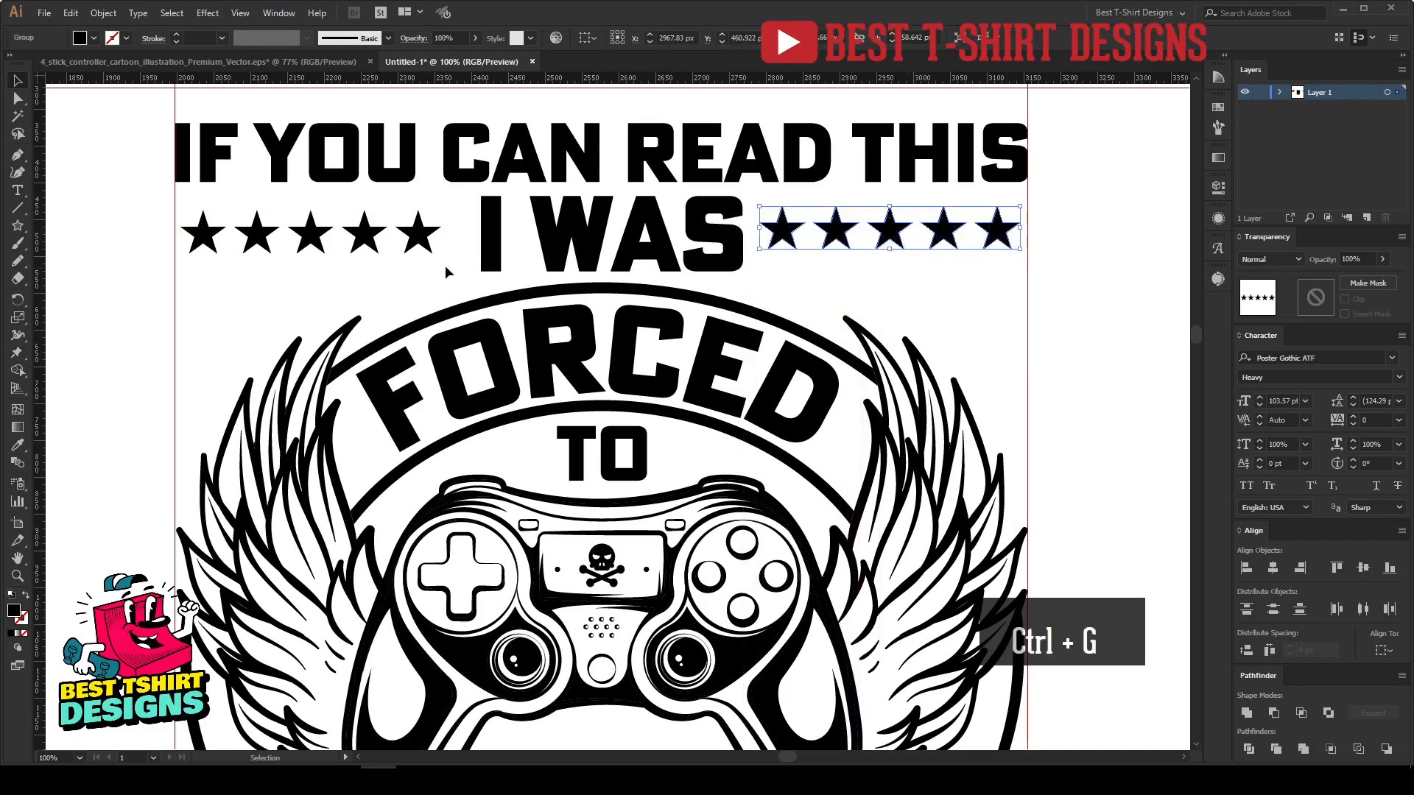
pyautogui.moveTo(201, 234); pyautogui.dragTo(197, 228)
pyautogui.hotkey('ctrl', 'g')
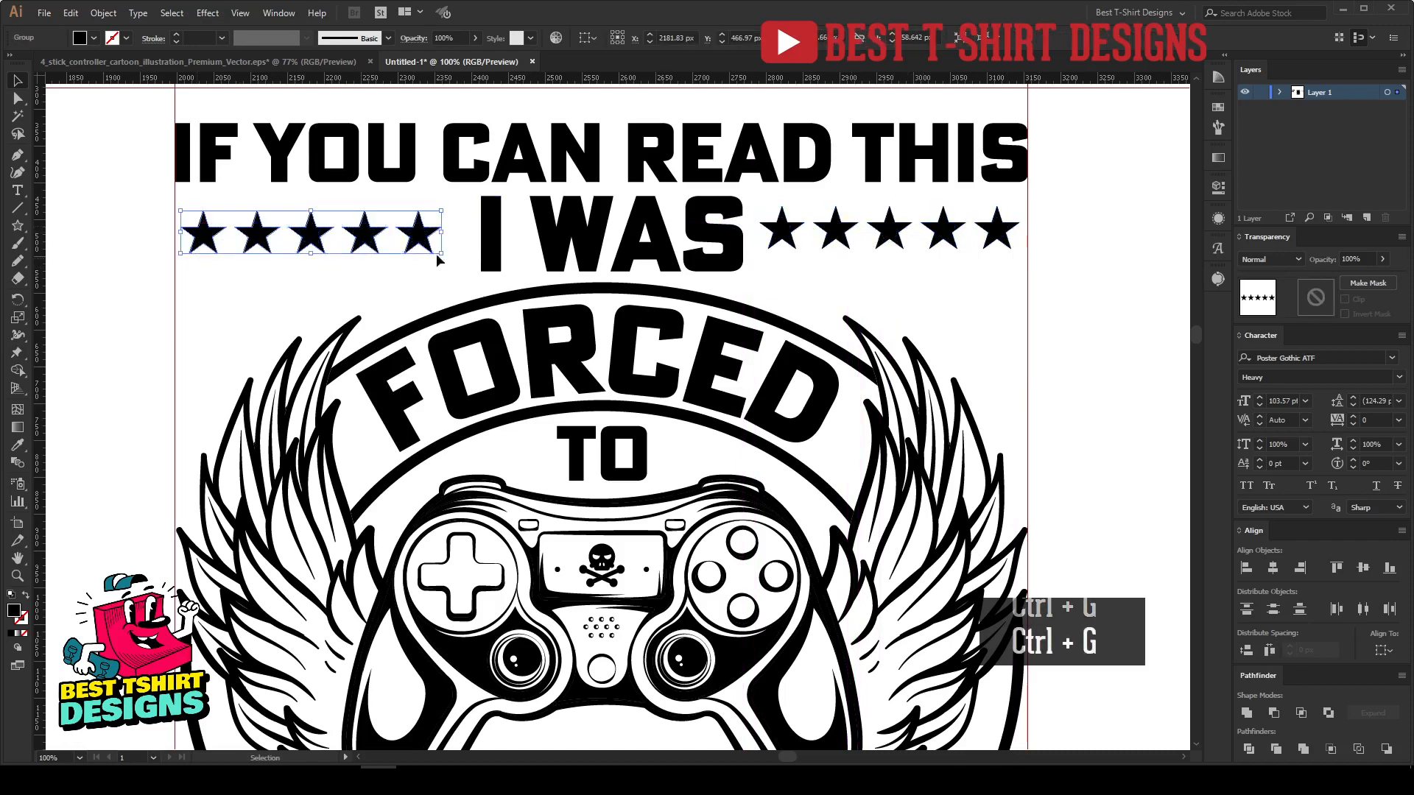
# Align both star rows and I WAS on their vertical centres.
pyautogui.keyDown('shift'); pyautogui.click(611, 236); pyautogui.keyUp('shift')
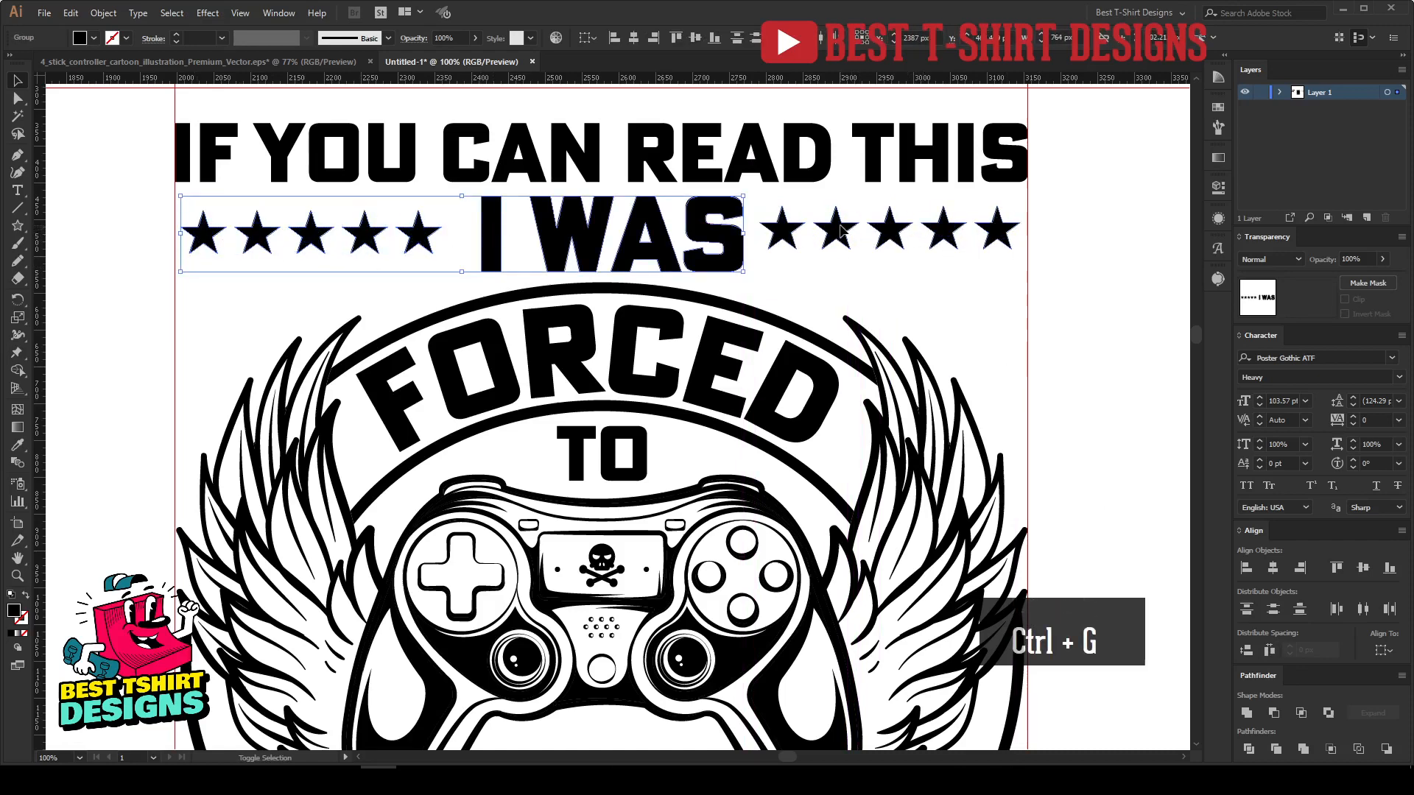
pyautogui.keyDown('shift'); pyautogui.click(839, 235); pyautogui.keyUp('shift')
pyautogui.click(696, 38)
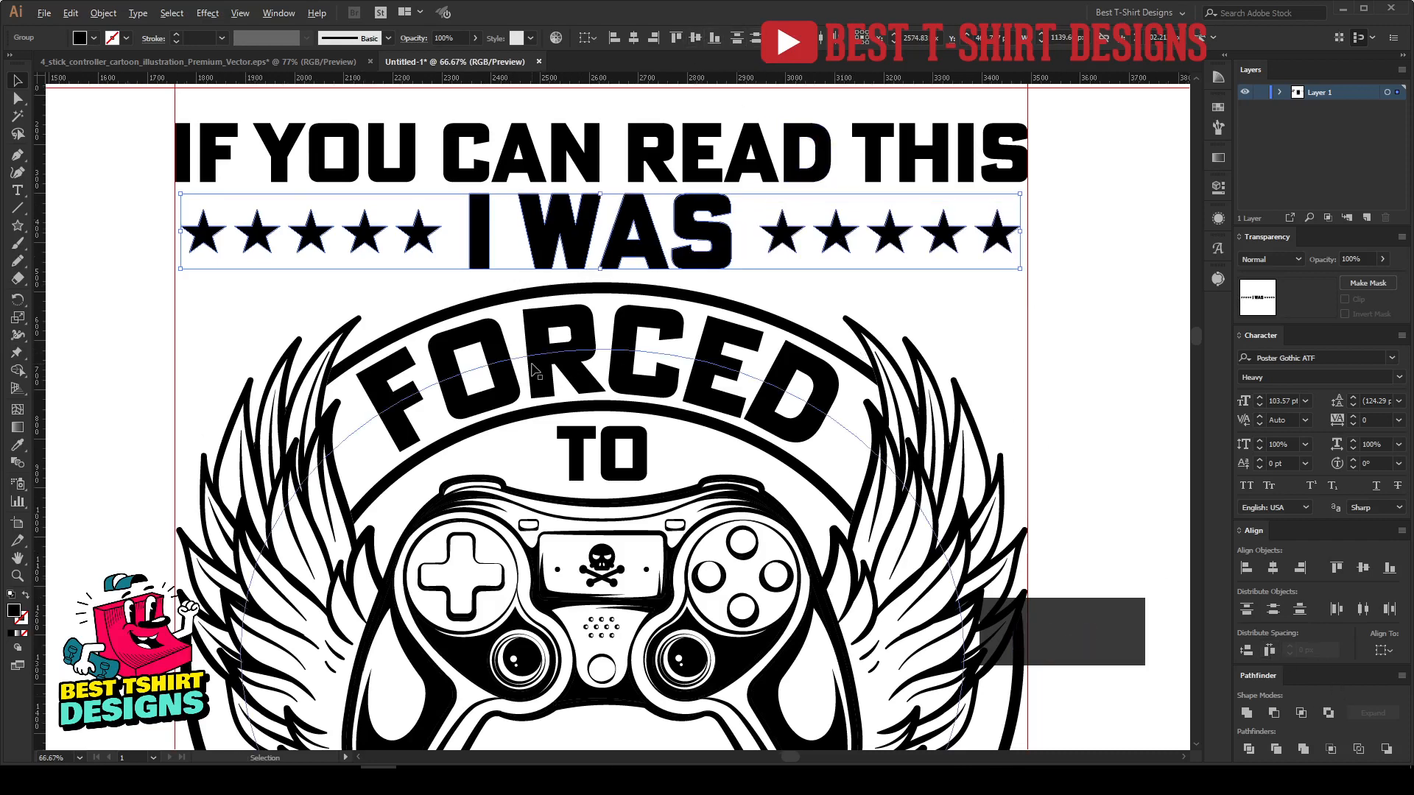
# Group the star rows with I WAS and scale the group about its centre to the width between the vertical guides.
pyautogui.hotkey('ctrl', '-')
pyautogui.hotkey('ctrl', 'g')
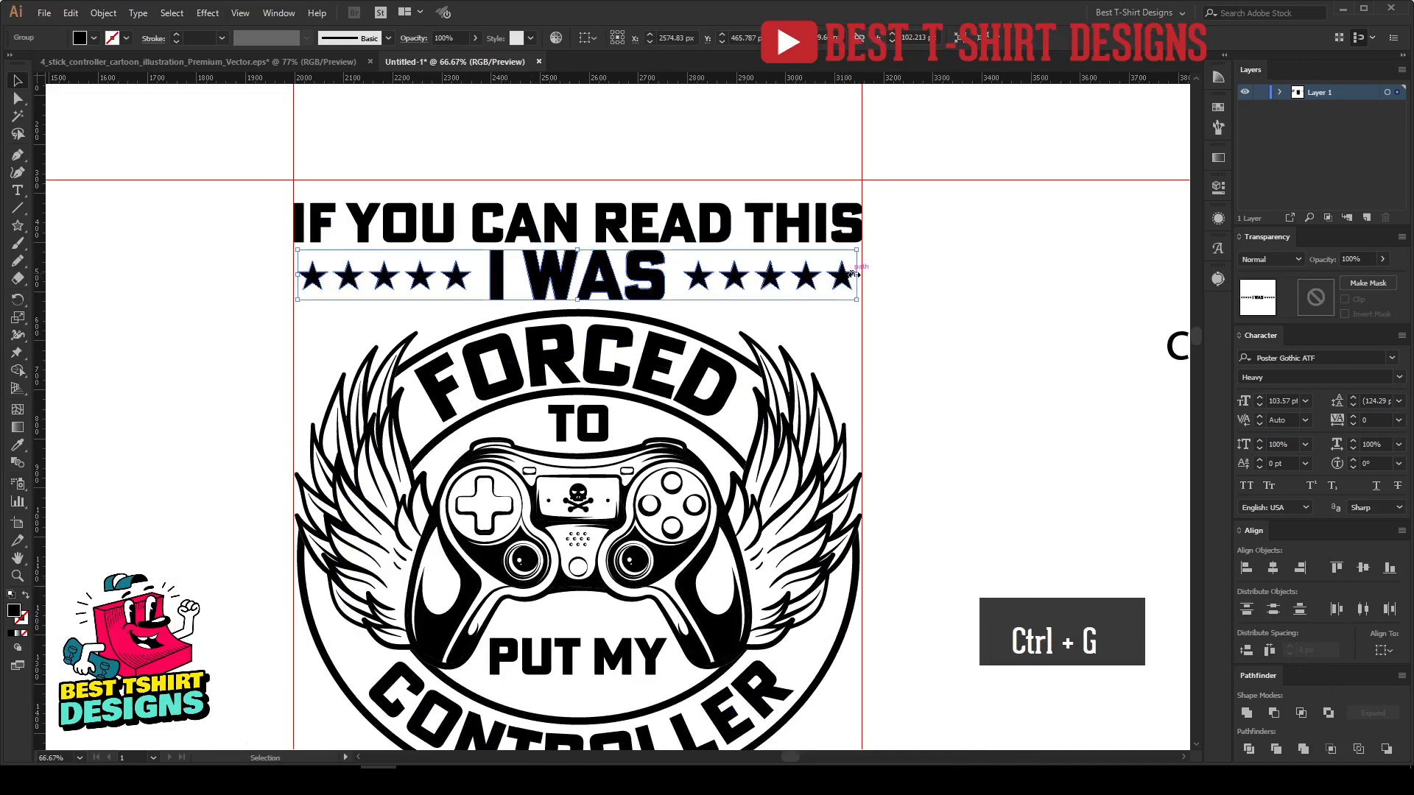
pyautogui.moveTo(857, 275); pyautogui.dragTo(862, 273)
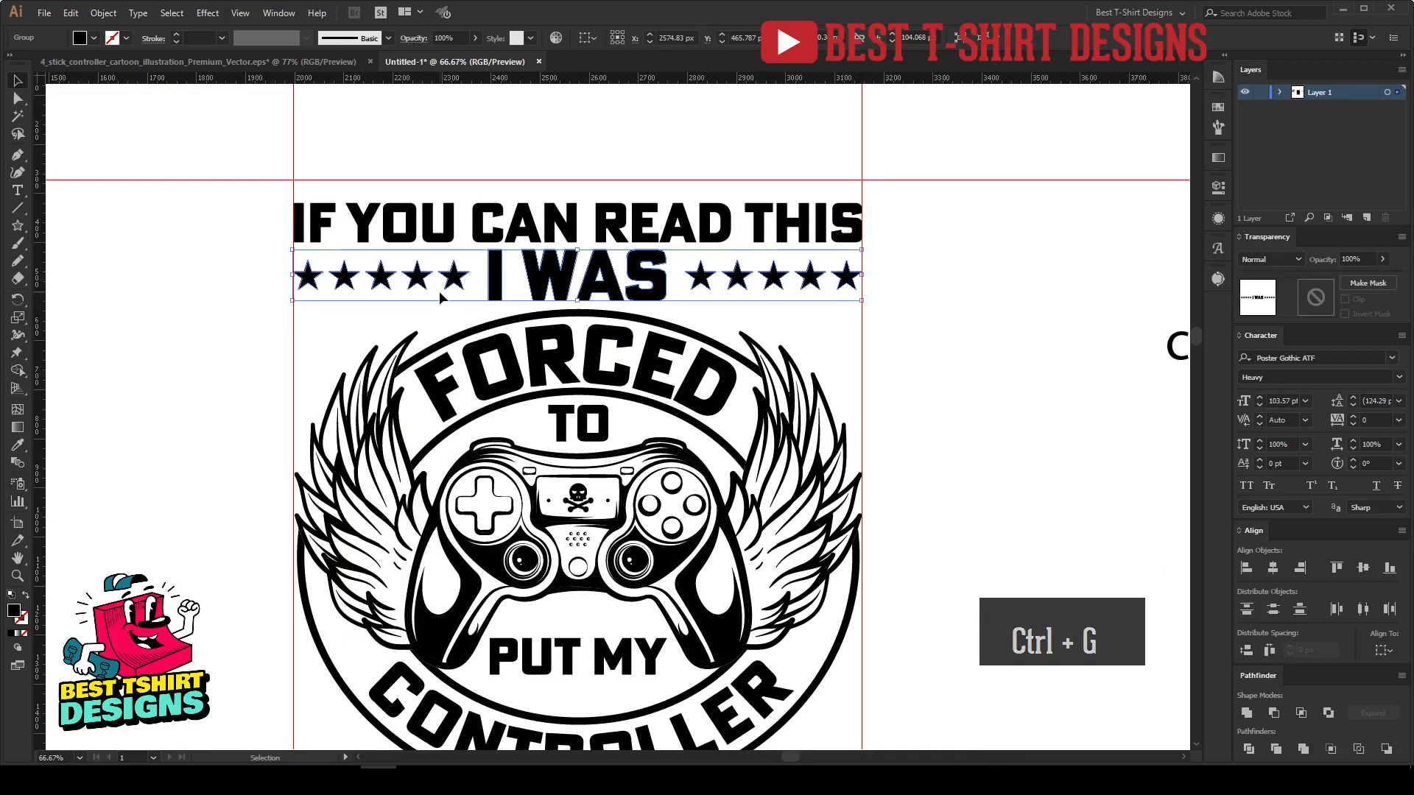
# Raise IF YOU CAN READ THIS slightly above the starred I WAS line and deselect it.
pyautogui.click(601, 233)
pyautogui.press('Up')
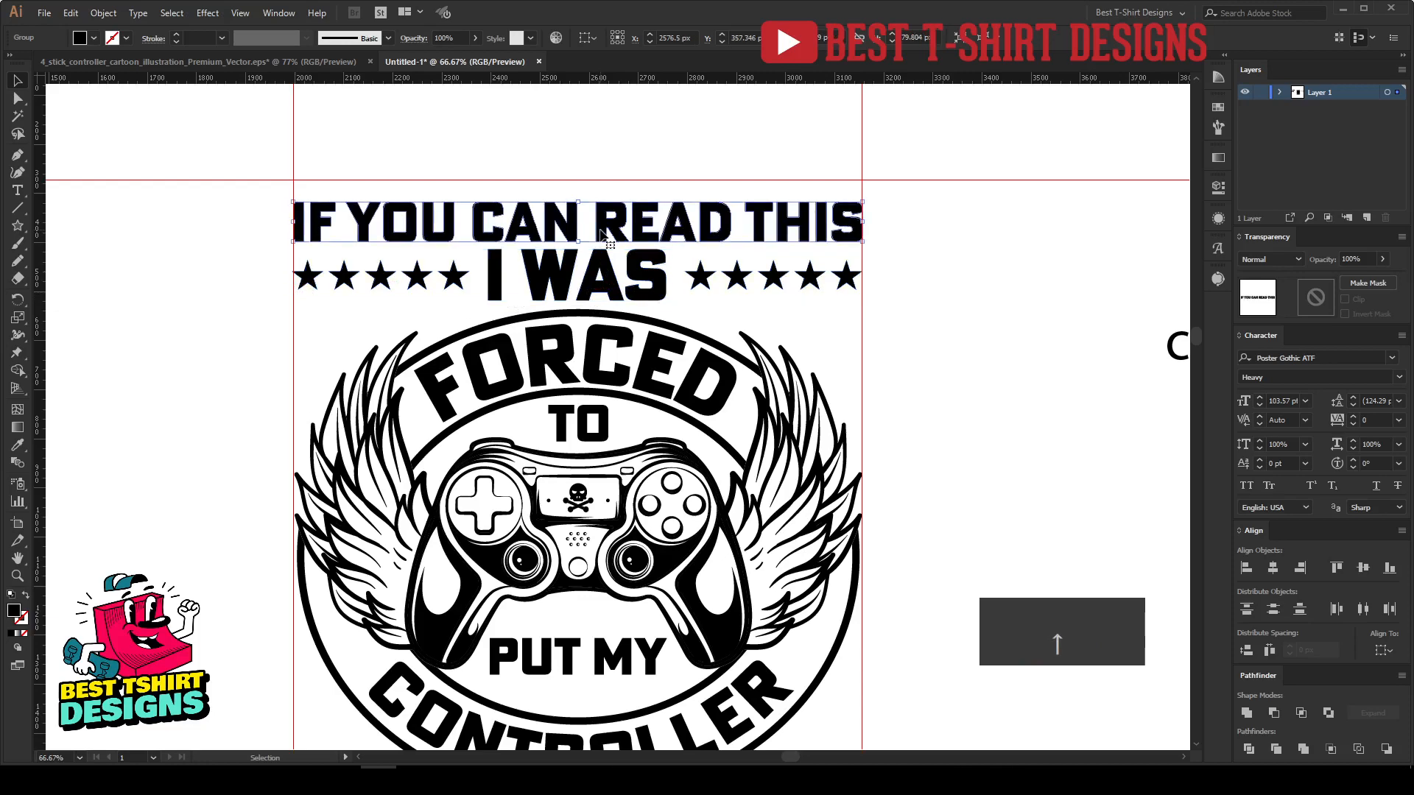
pyautogui.click(875, 342)
# Review the overall layout of the text, stars, winged controller and ellipse rings.
pyautogui.scroll(-1, 875, 341)
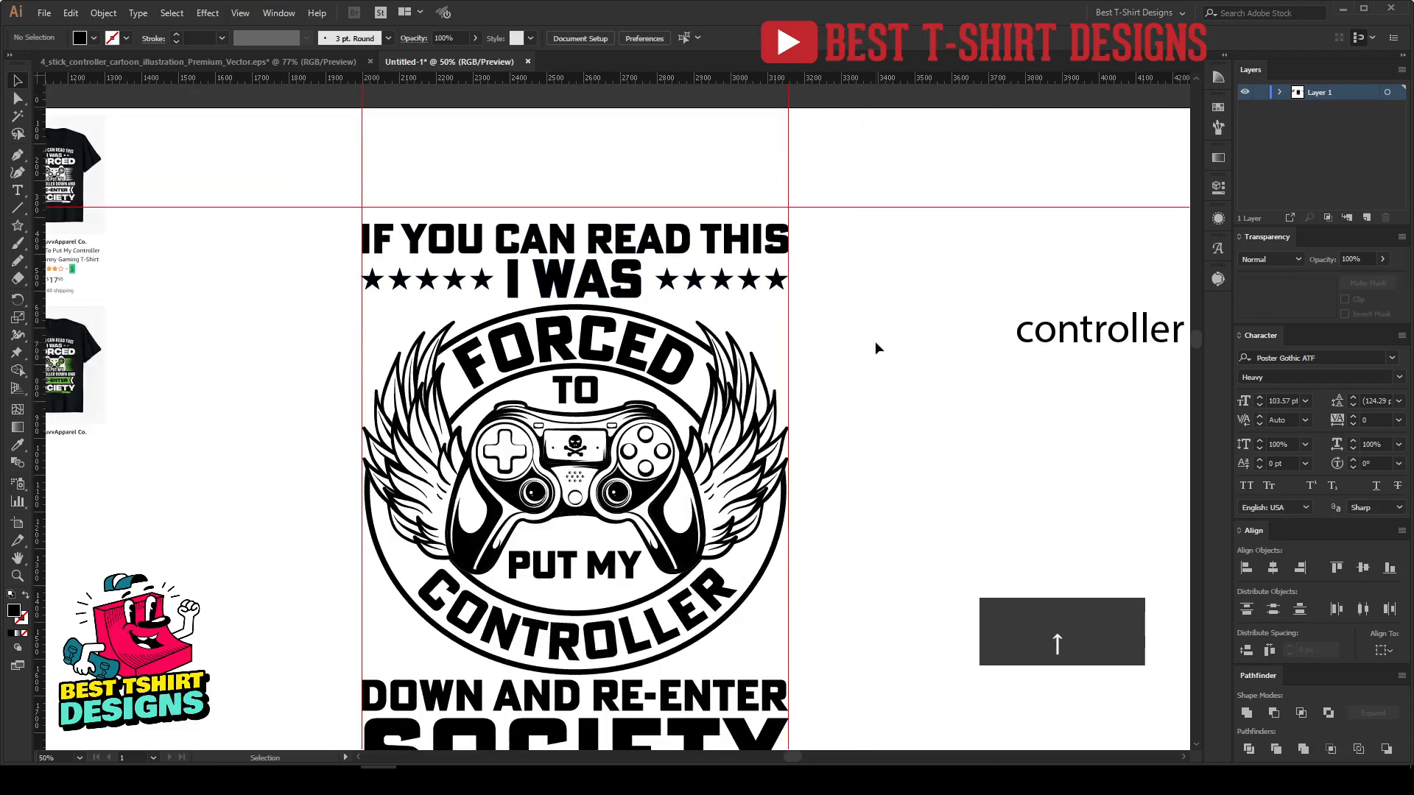
pyautogui.scroll(-3, 870, 342)
pyautogui.press('space')
pyautogui.press('space')
pyautogui.moveTo(874, 408); pyautogui.dragTo(864, 402)
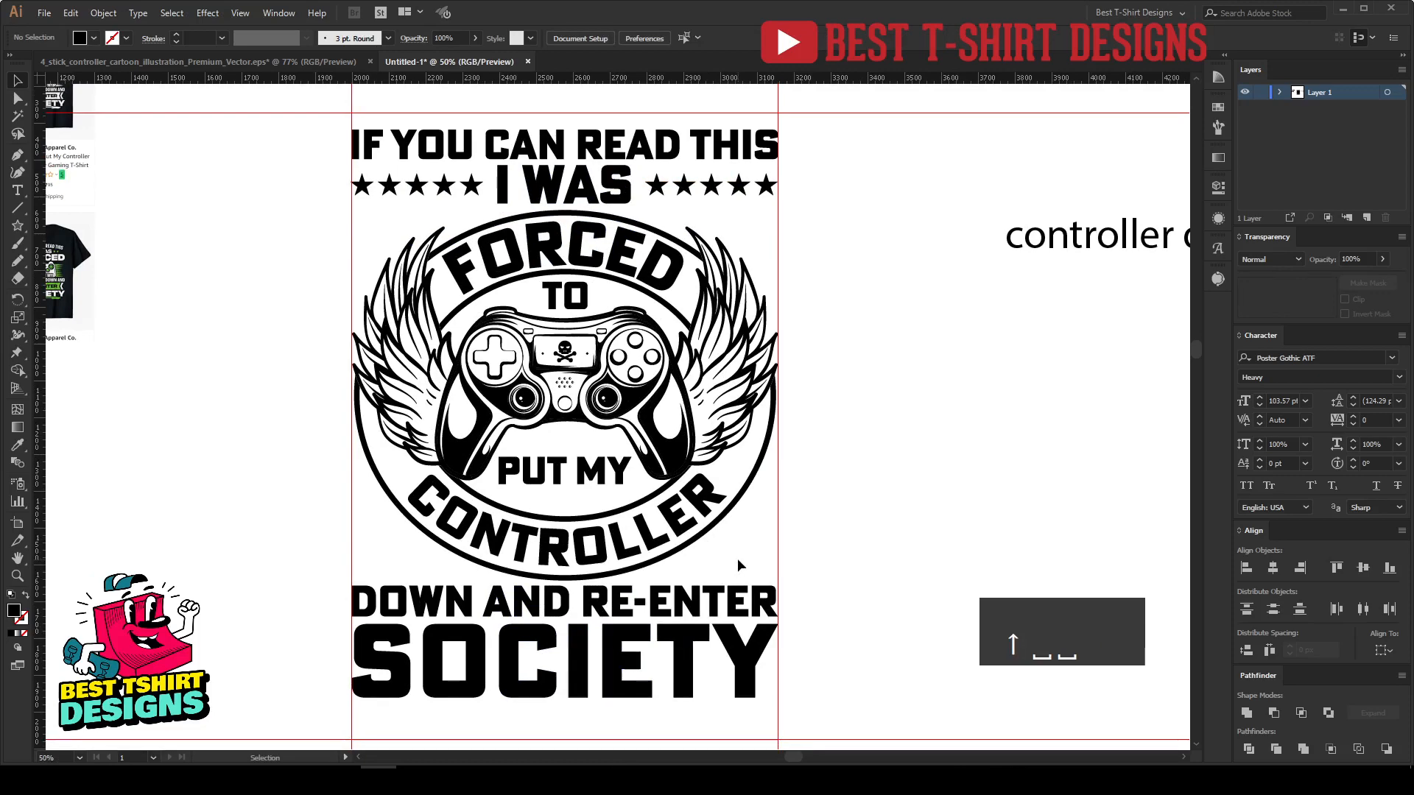
pyautogui.scroll(1, 736, 559)
pyautogui.scroll(1, 729, 561)
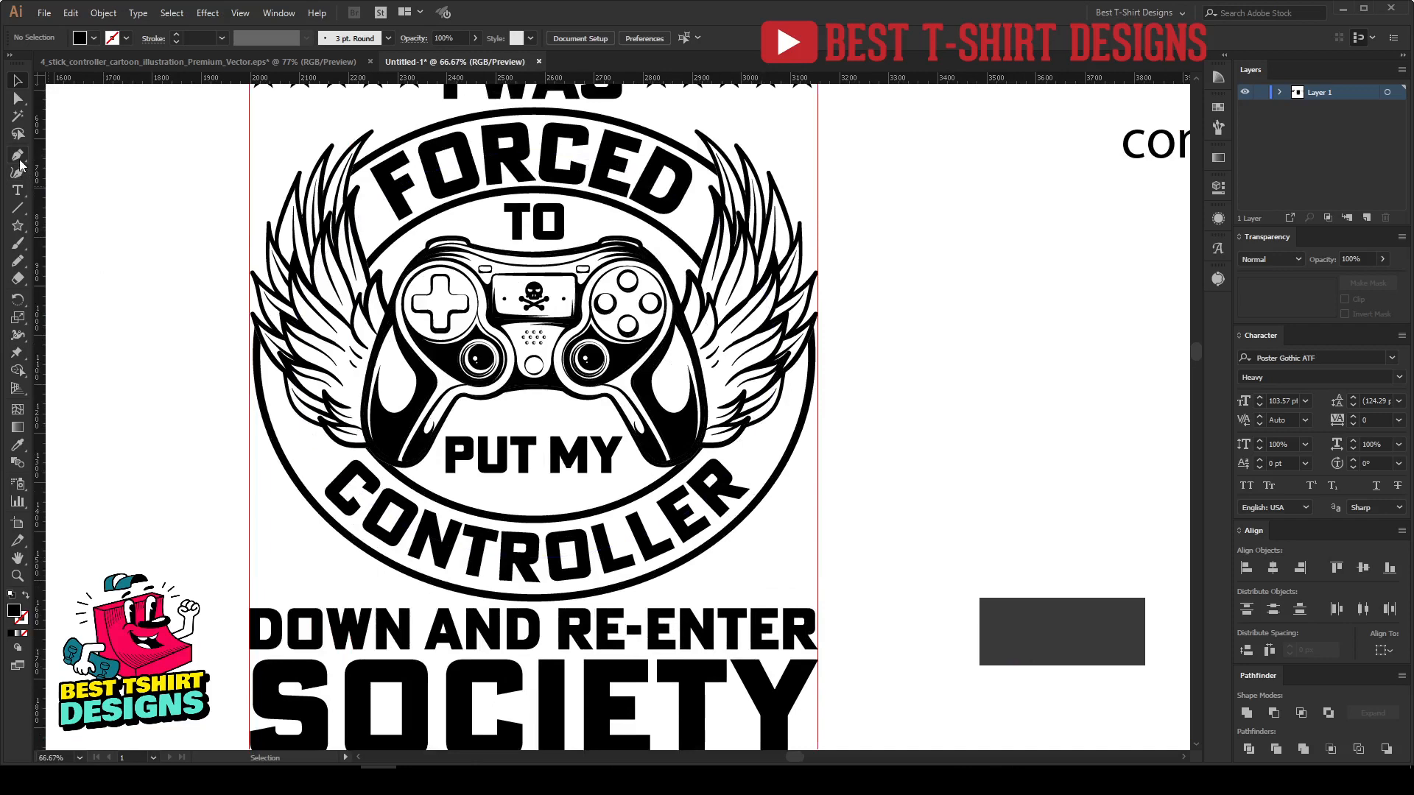
# Draw a closed black lightning bolt with the Pen tool outside the outer ellipse, beside the end of CONTROLLER.
pyautogui.scroll(1, 759, 575)
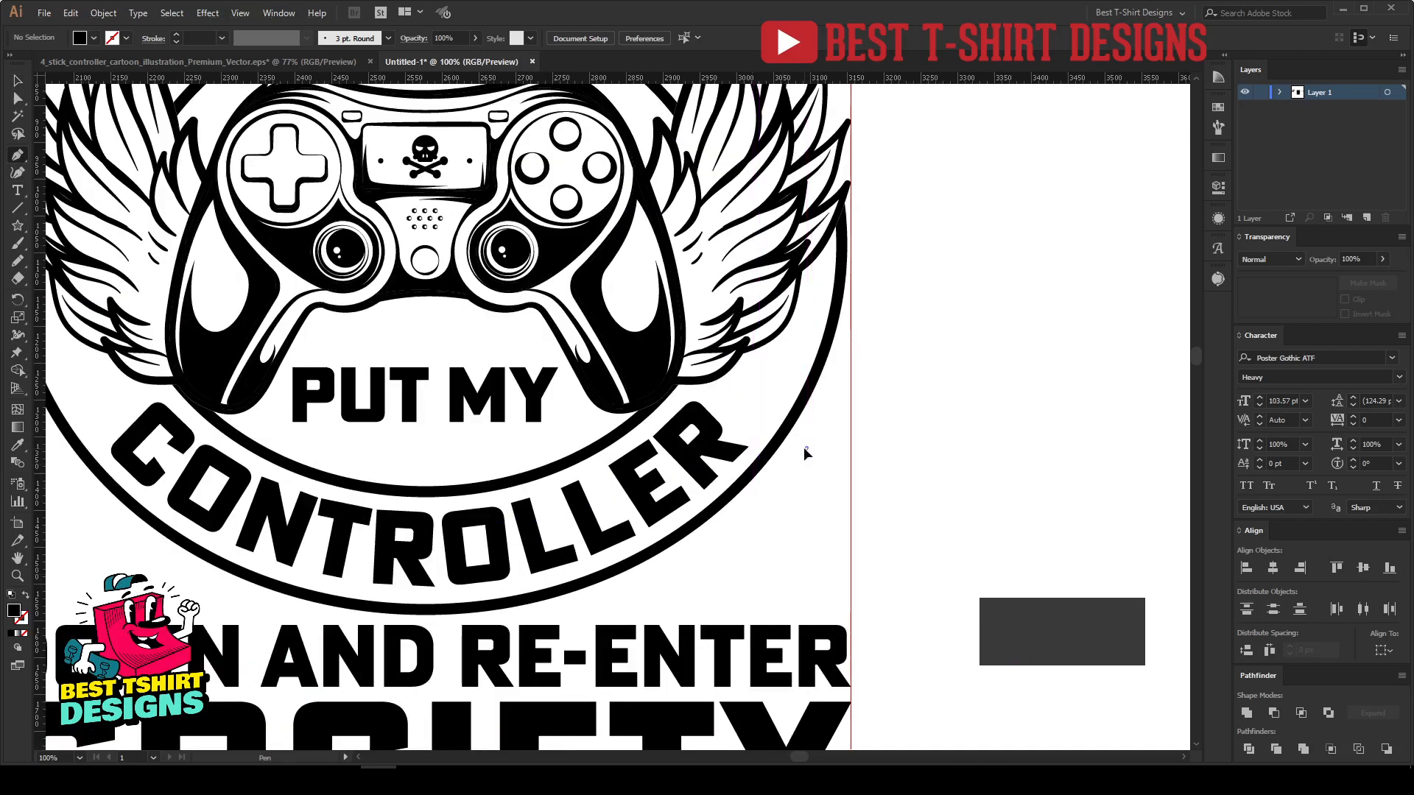
pyautogui.click(805, 448)
pyautogui.click(768, 521)
pyautogui.click(791, 510)
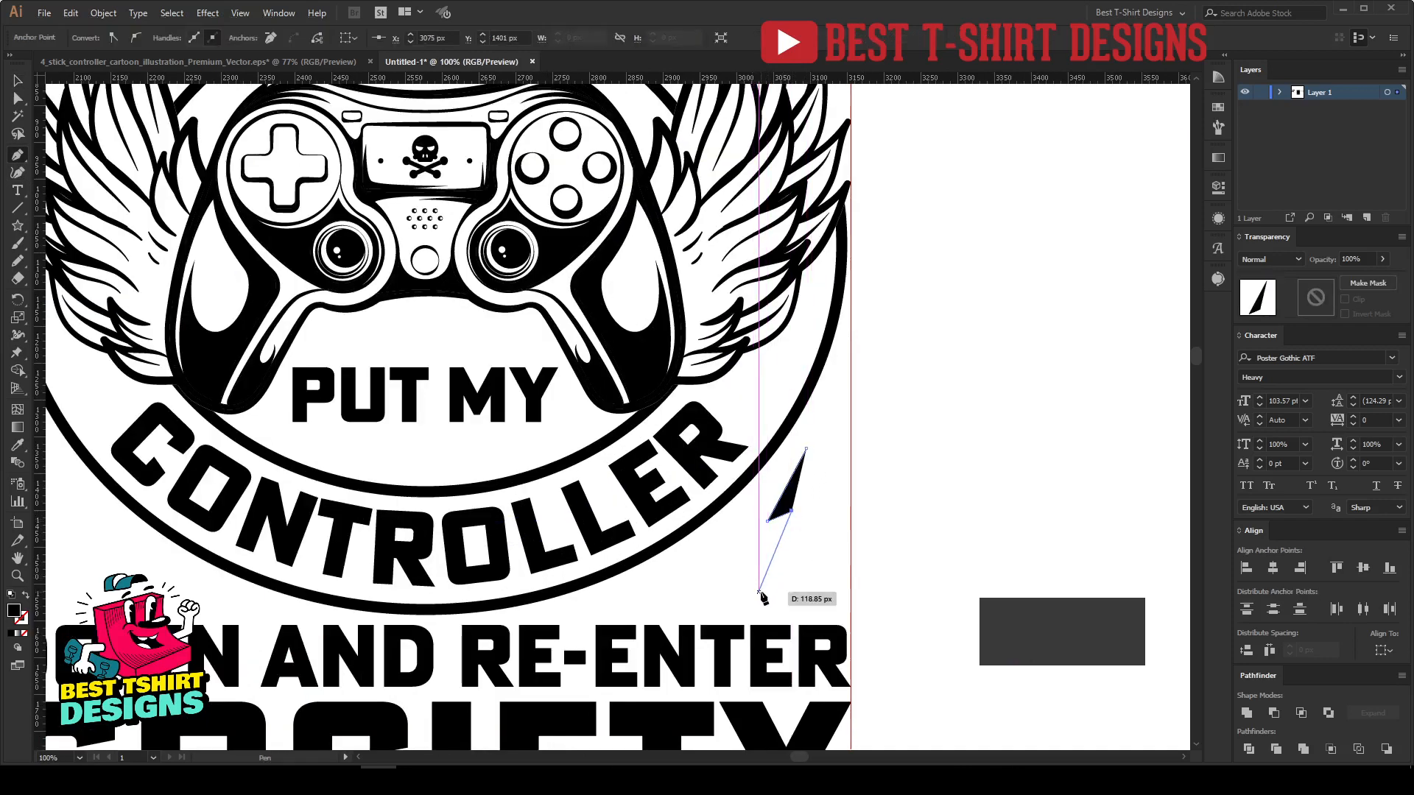
pyautogui.click(759, 591)
pyautogui.click(824, 485)
pyautogui.click(798, 491)
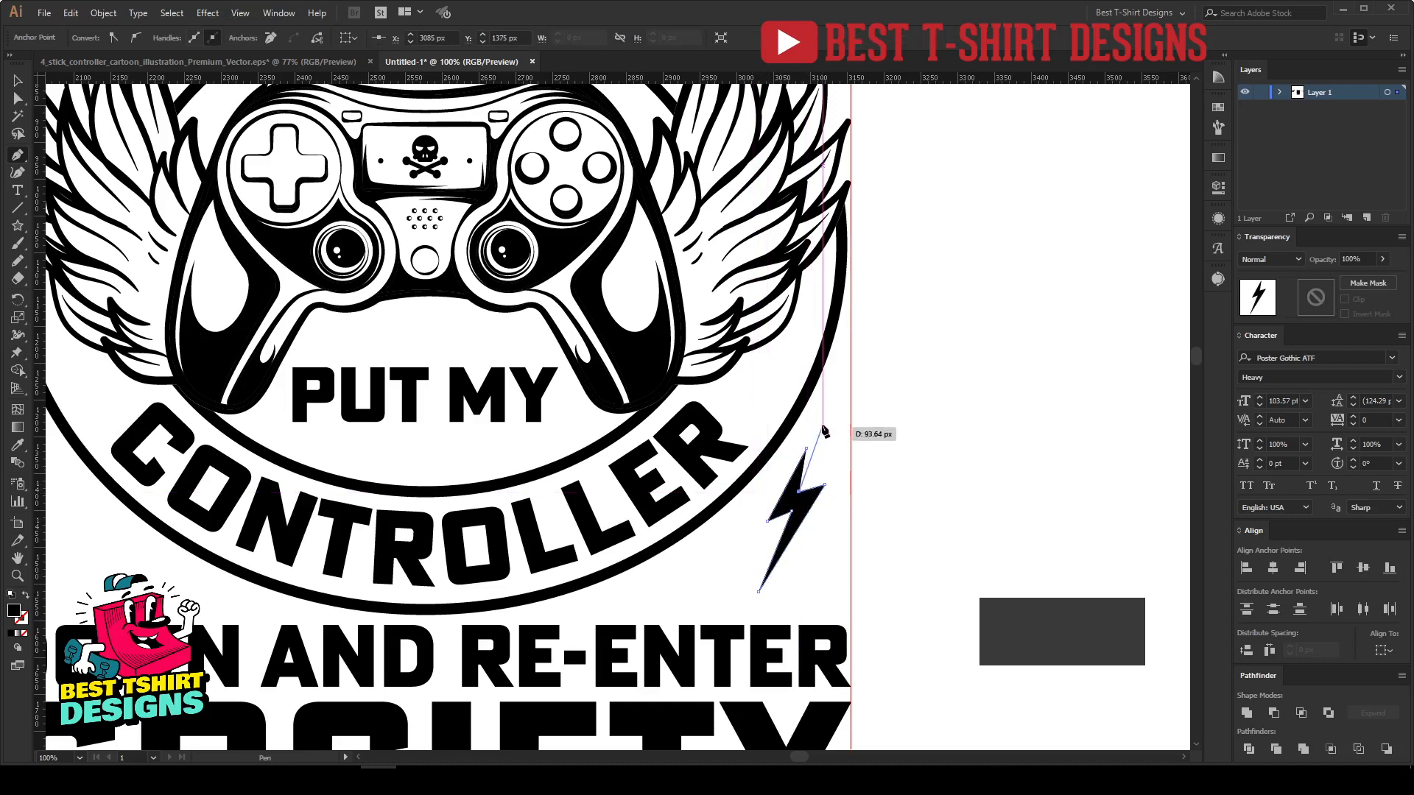
pyautogui.click(807, 449)
# Lengthen the lightning bolt by moving its top anchor point about 17 px outward and 42 px up.
pyautogui.press('a')
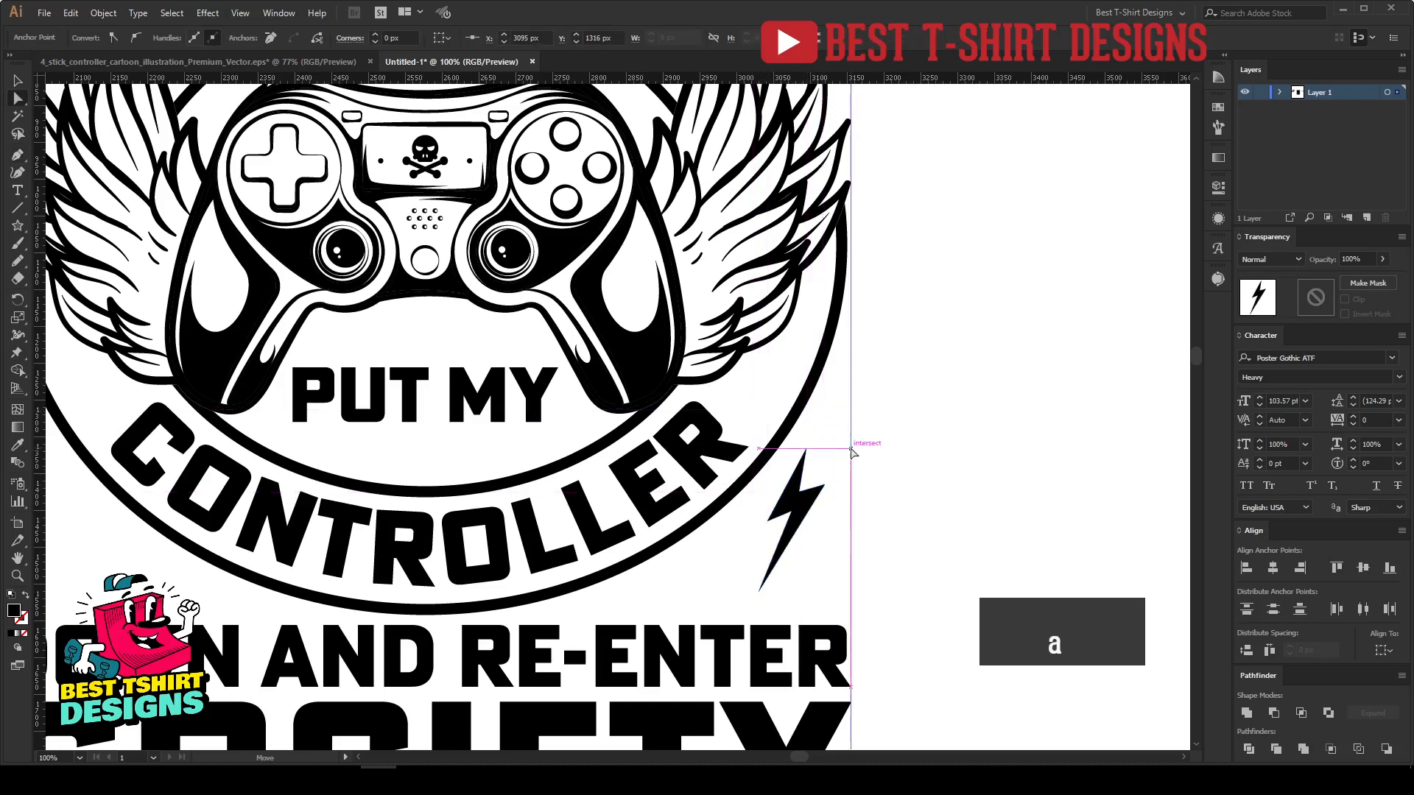
pyautogui.moveTo(807, 450); pyautogui.dragTo(819, 417)
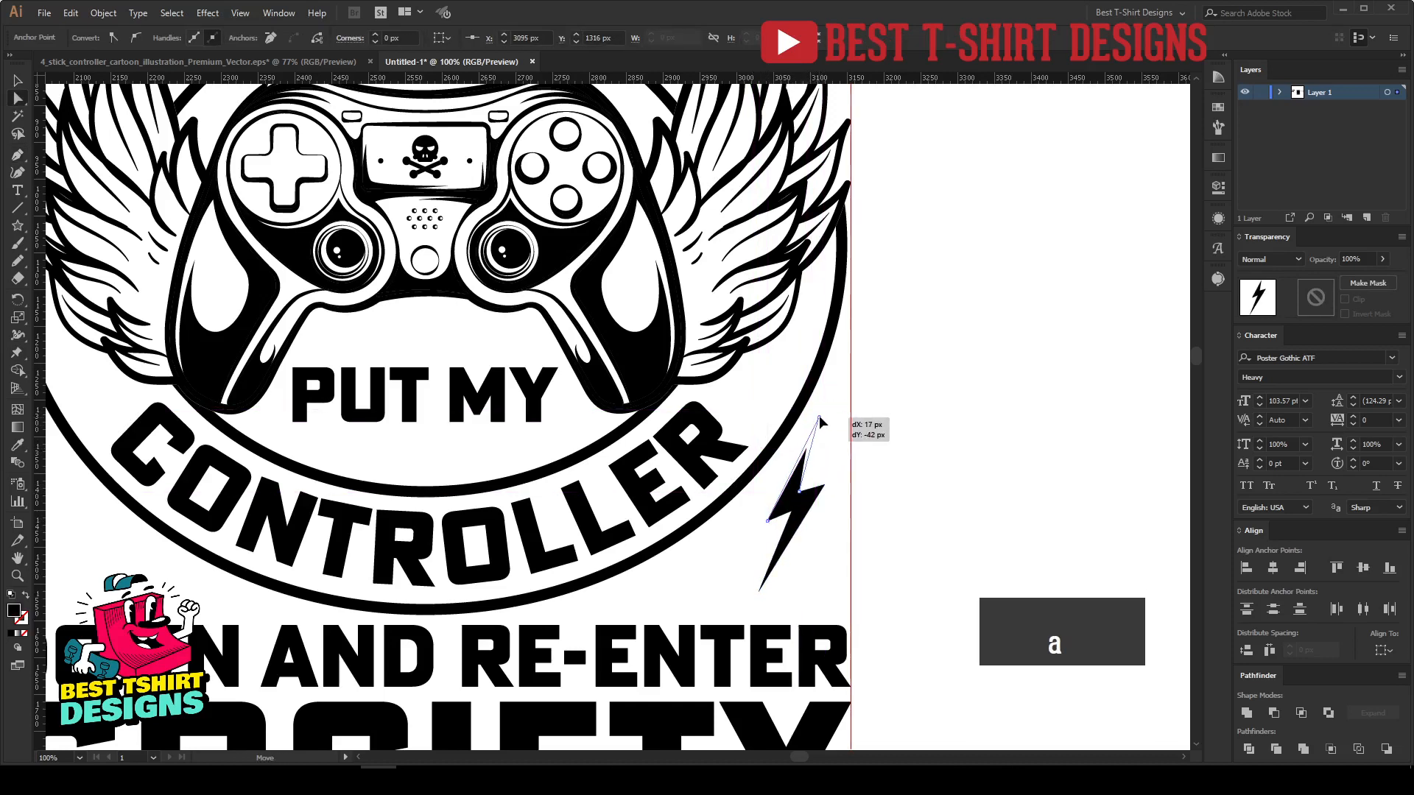
pyautogui.press('v')
pyautogui.click(837, 536)
# Copy the lightning bolt horizontally to the opposite side of the ellipse, beside the start of CONTROLLER.
pyautogui.moveTo(803, 507); pyautogui.dragTo(933, 499)
pyautogui.scroll(-1, 932, 496)
pyautogui.scroll(1, 429, 487)
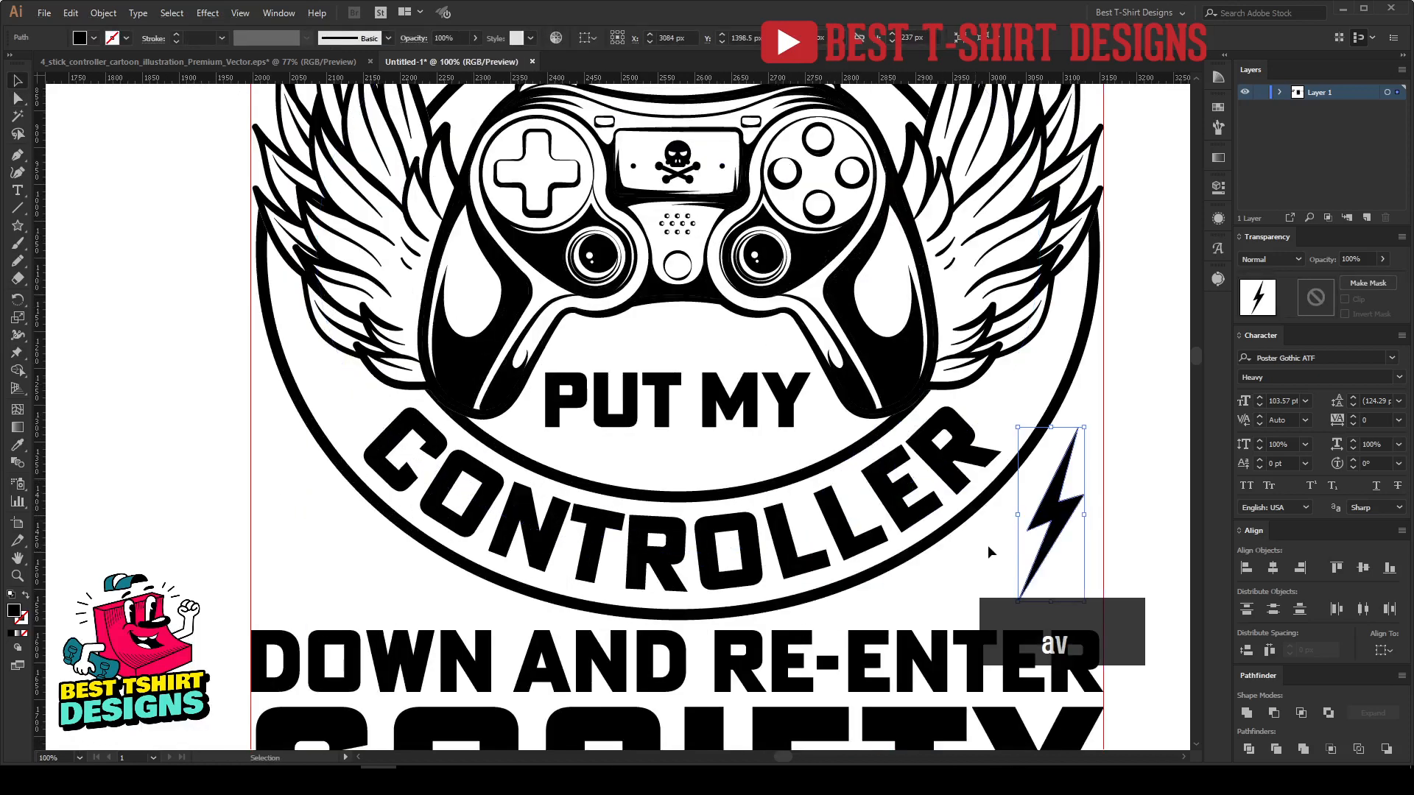
pyautogui.moveTo(1058, 518); pyautogui.dragTo(306, 519)
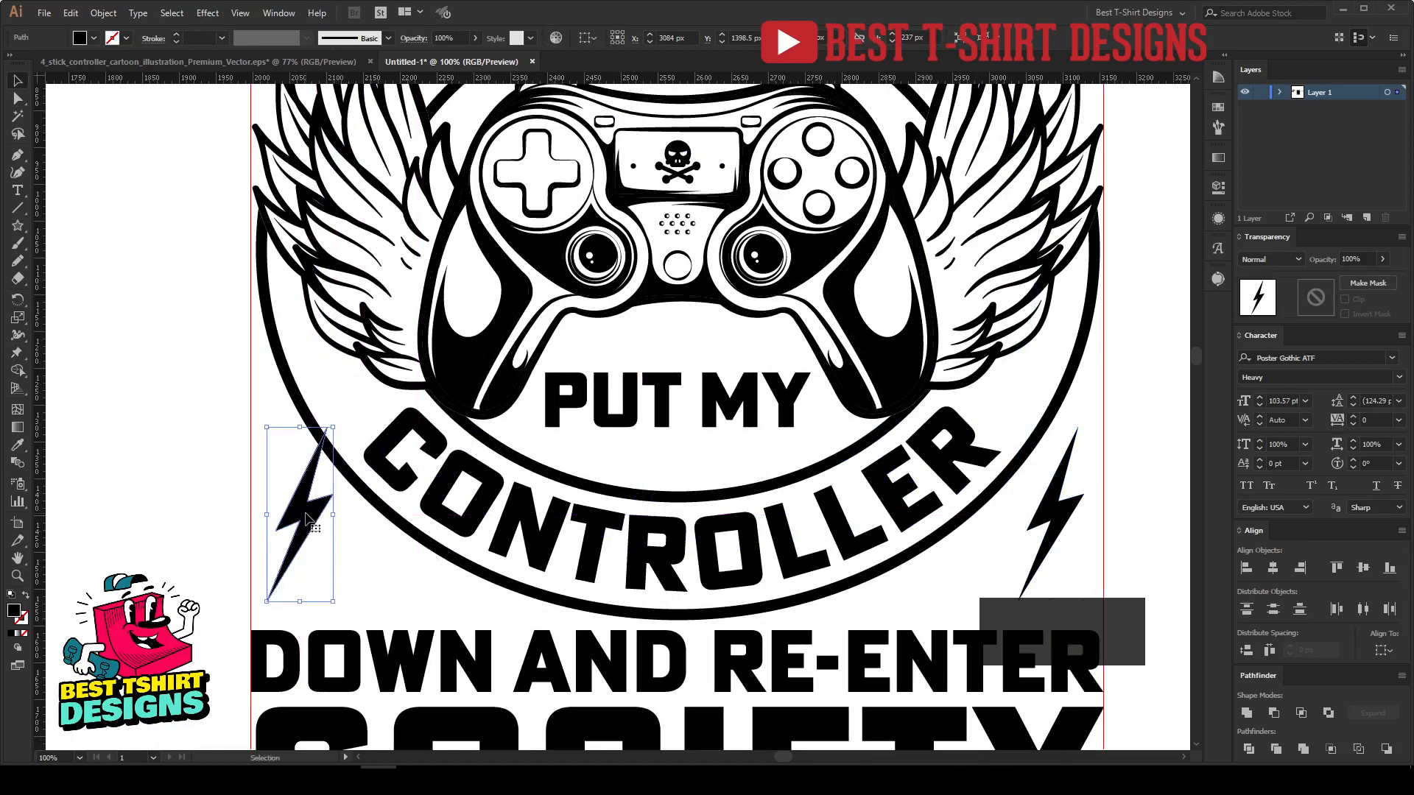
# Reflect the copied lightning bolt across the vertical axis and group it with the original bolt.
pyautogui.hotkey('ctrl', 'r')
pyautogui.click(735, 482)
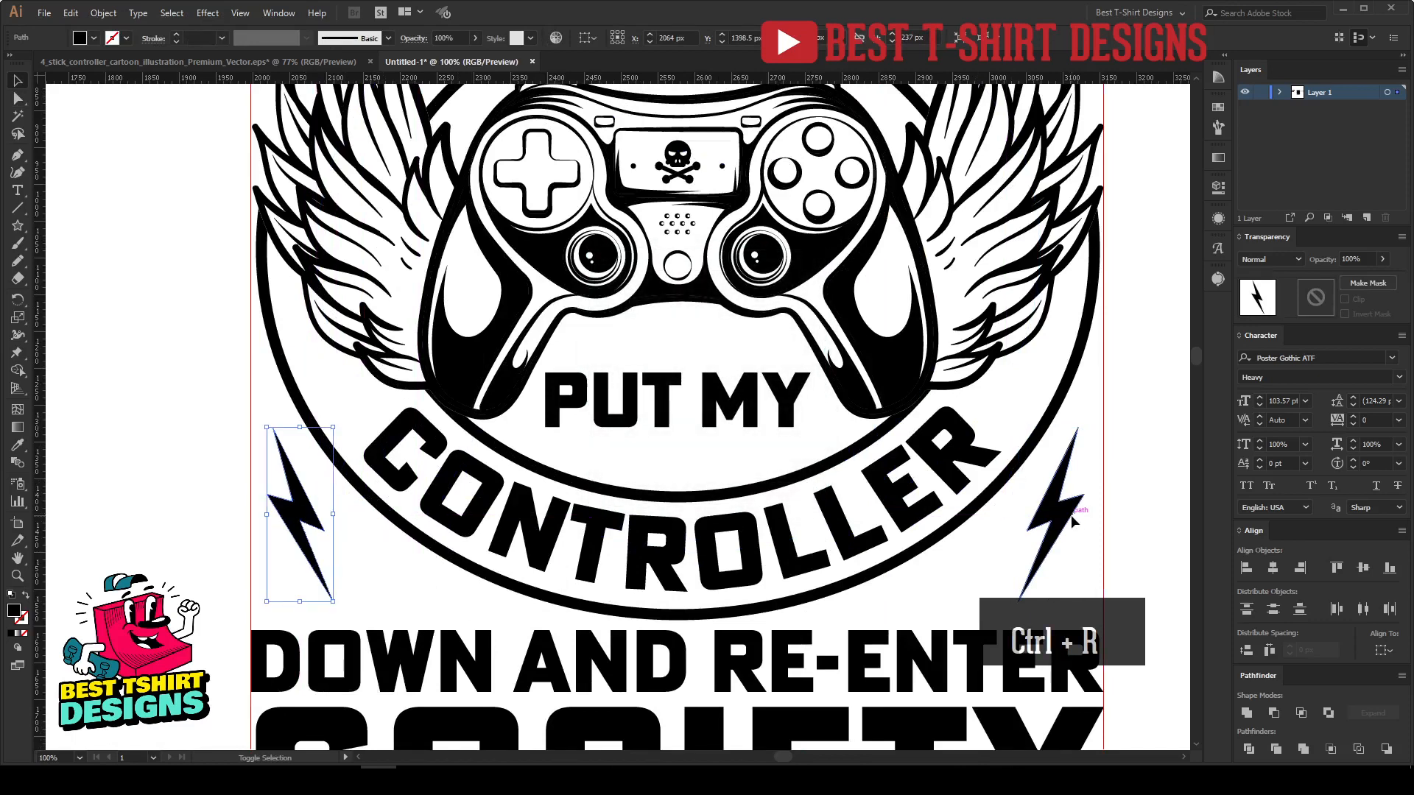
pyautogui.keyDown('shift'); pyautogui.click(1072, 516); pyautogui.keyUp('shift')
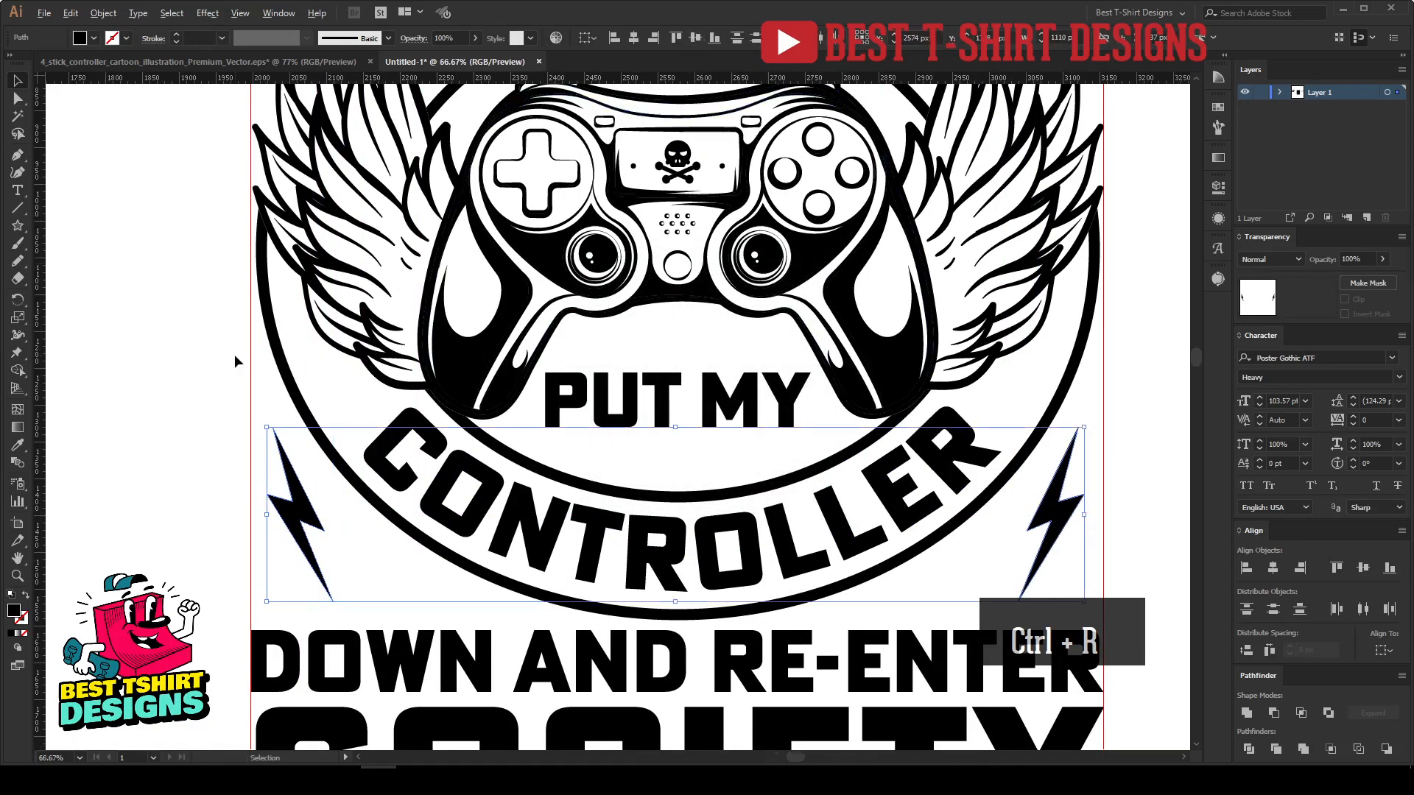
pyautogui.scroll(-1, 234, 355)
pyautogui.hotkey('ctrl', 'g')
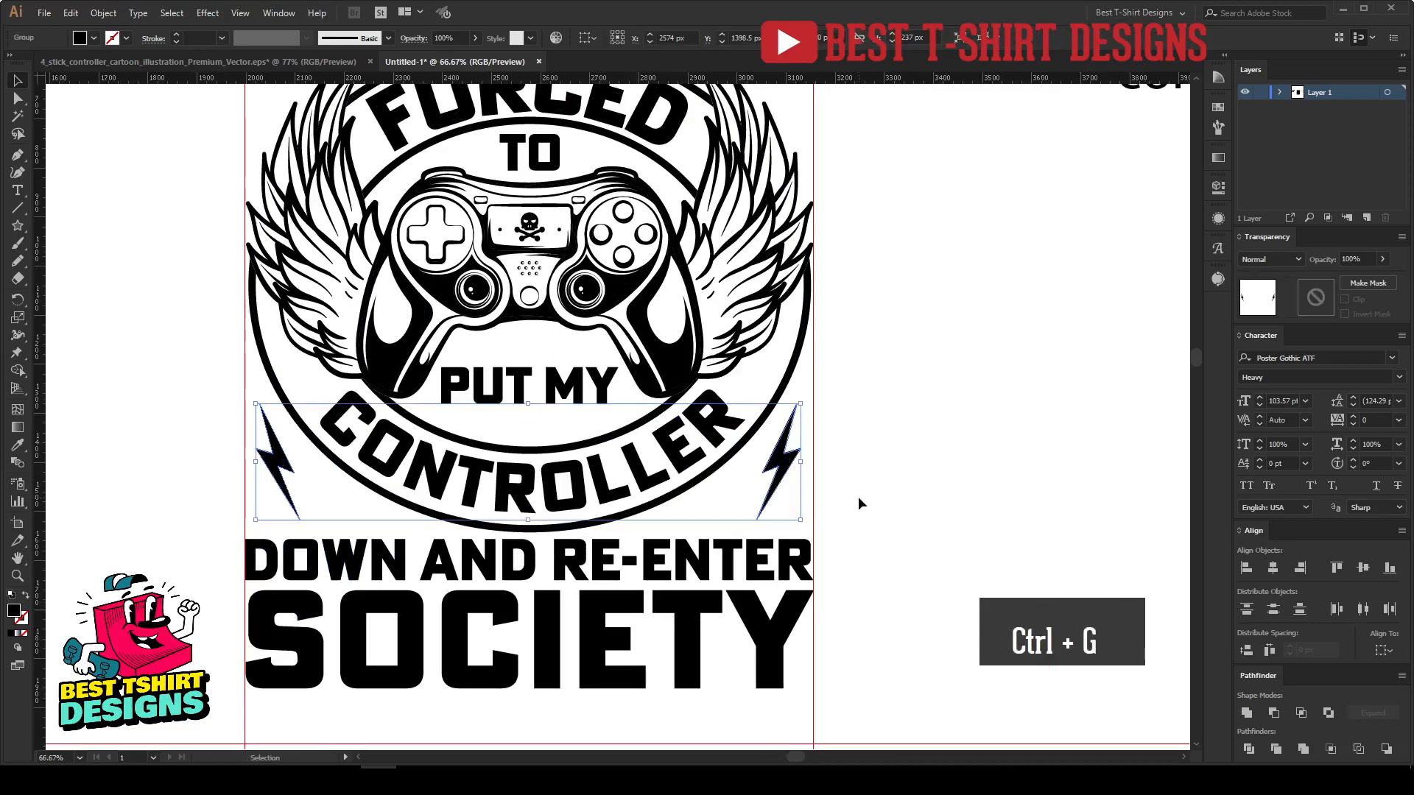
pyautogui.click(859, 496)
# Copy the grouped bolt pair to the upper part of the ellipse, flipped upside down on both sides of FORCED.
pyautogui.scroll(-1, 822, 541)
pyautogui.hotkey('ctrl', '=')
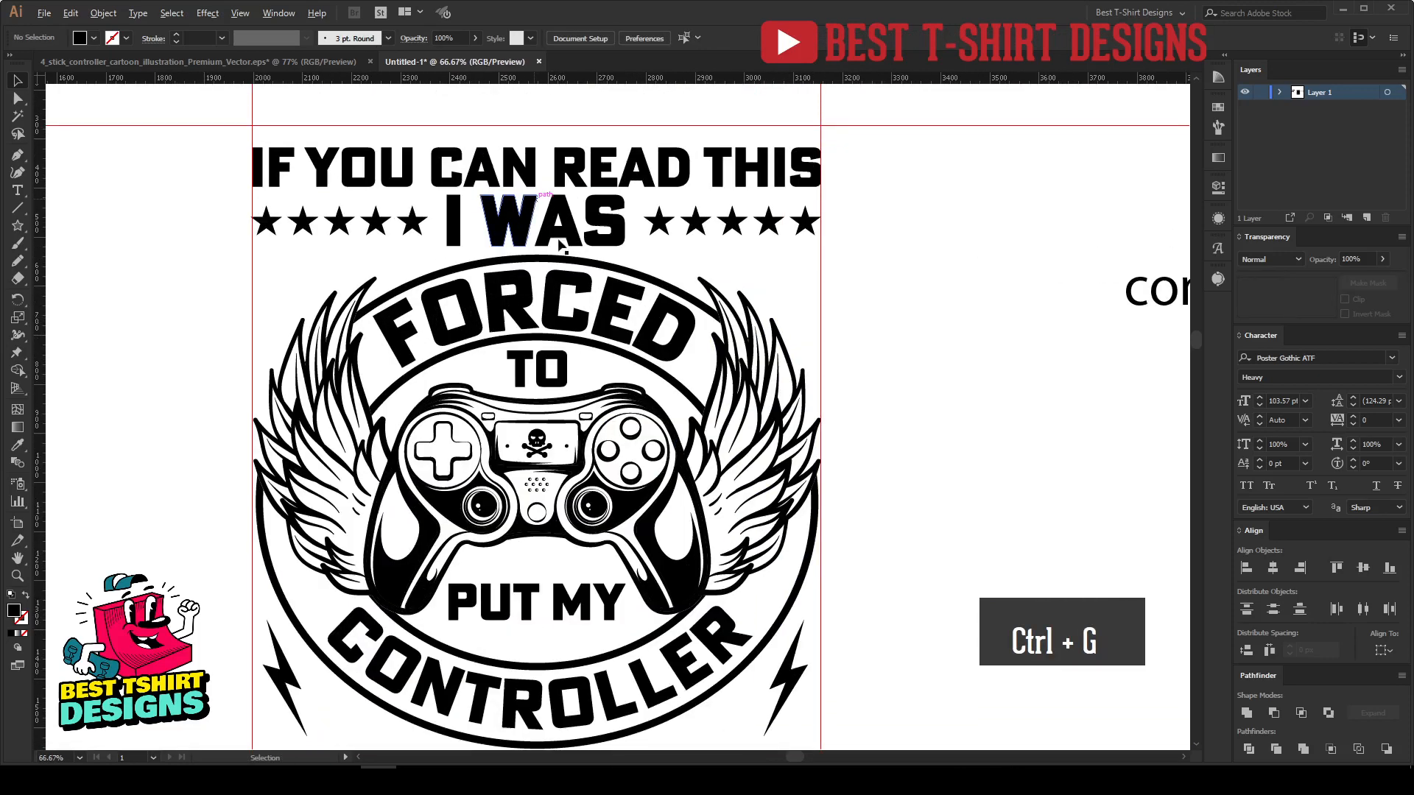
pyautogui.moveTo(797, 691); pyautogui.dragTo(275, 319)
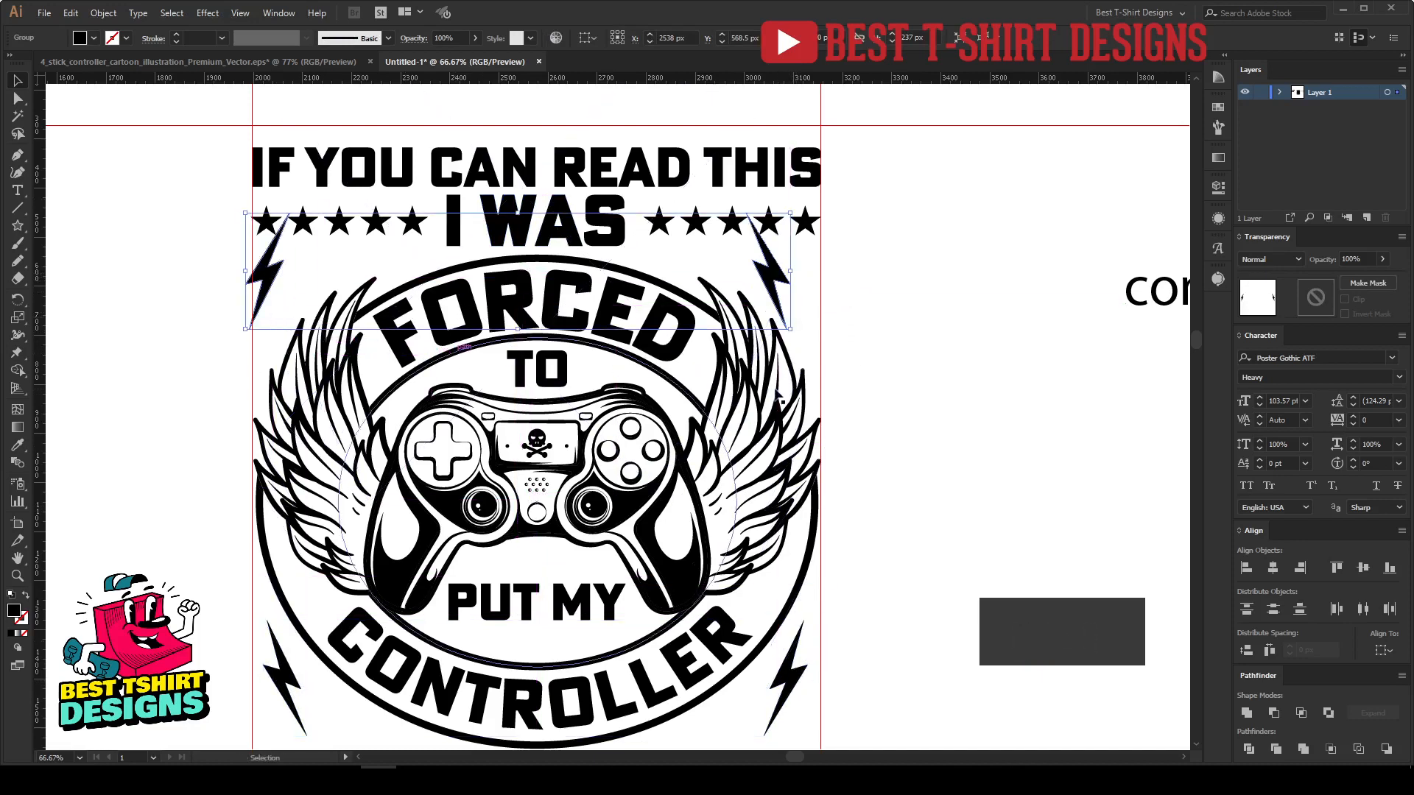
# Isolate the upper bolt pair, shrink the bolt after FORCED to about 184 px tall and place it between the stars and wing.
pyautogui.doubleClick(774, 278)
pyautogui.scroll(1, 766, 231)
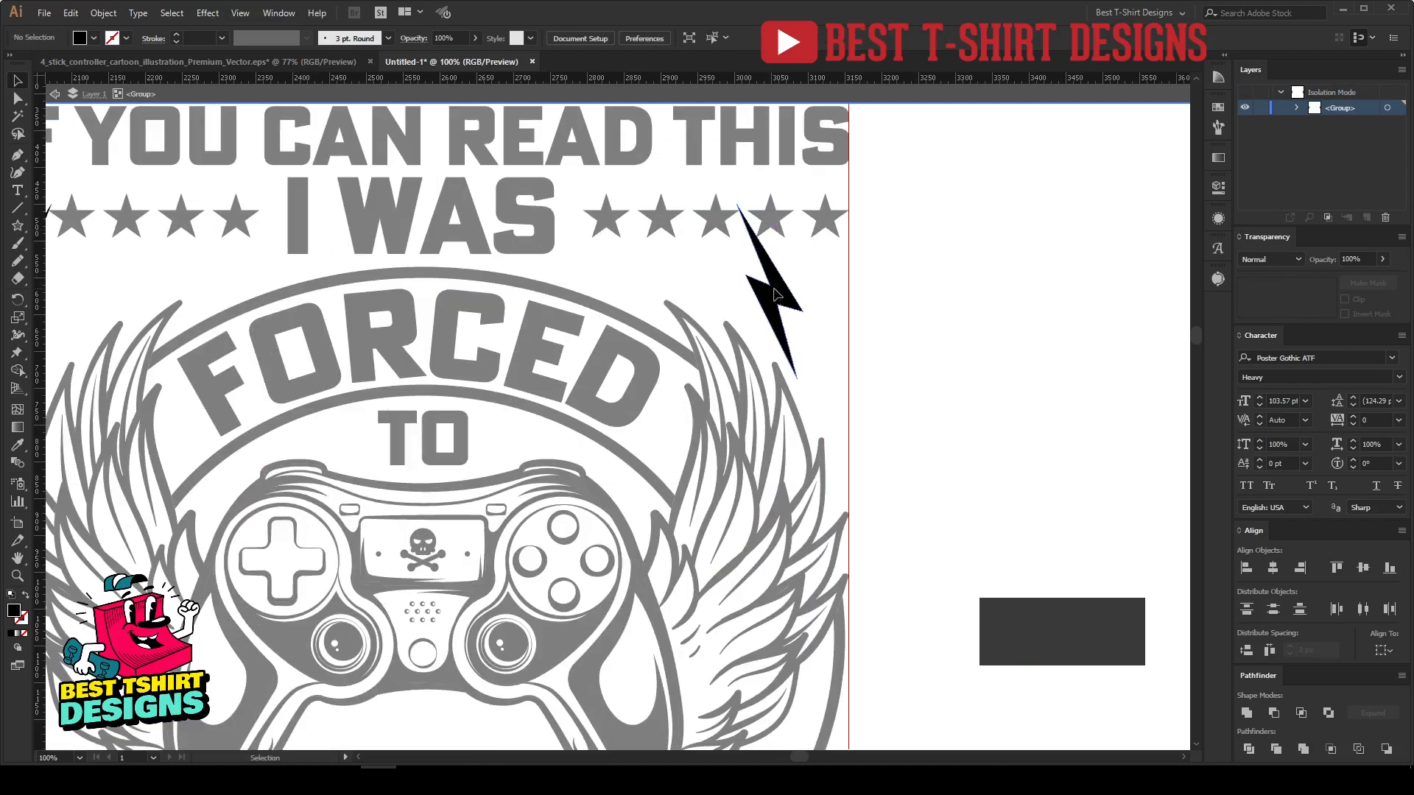
pyautogui.moveTo(794, 294); pyautogui.dragTo(830, 331)
pyautogui.scroll(-1, 889, 342)
# Replace the large bolt before FORCED with a copy of the smaller bolt, reflected across the vertical axis.
pyautogui.click(313, 313)
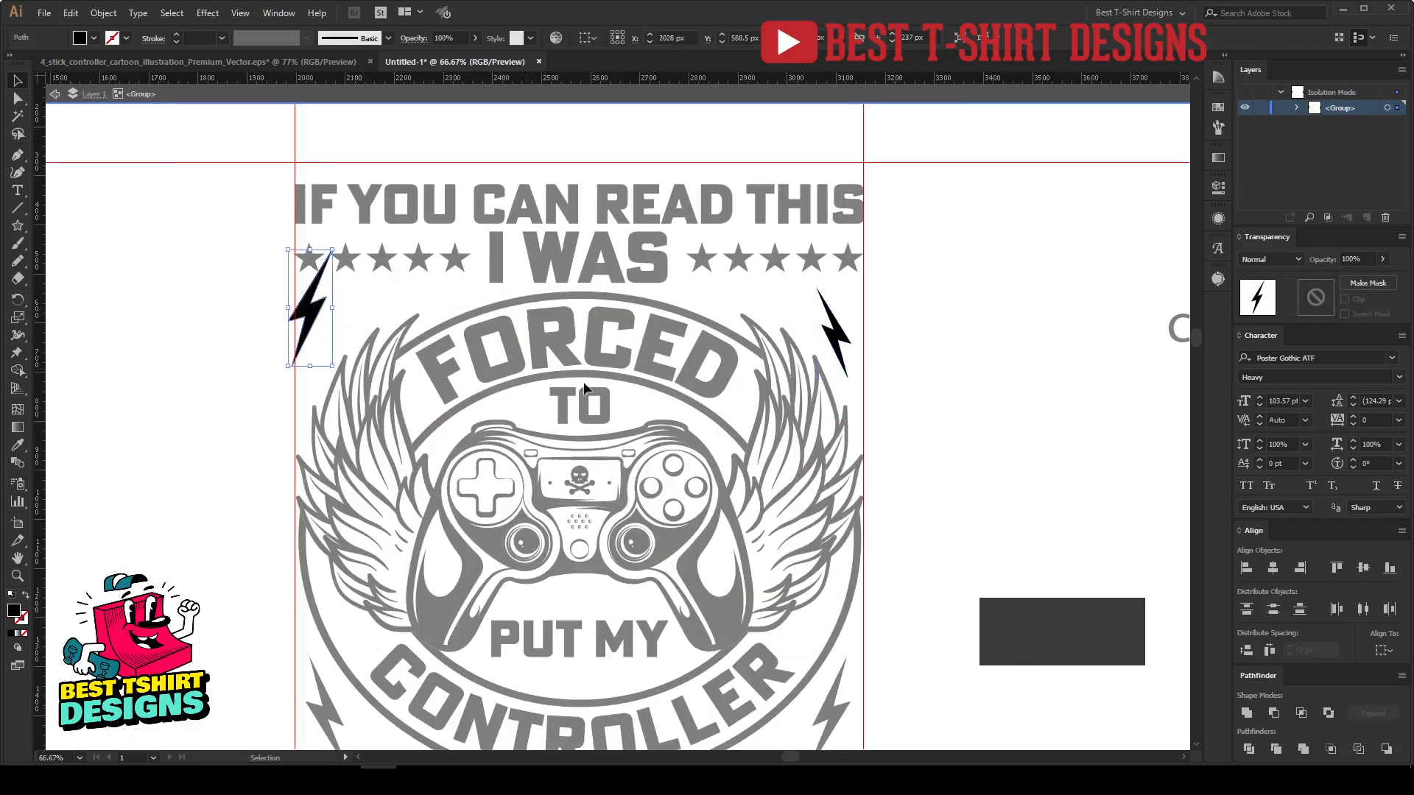
pyautogui.press('Delete')
pyautogui.click(838, 338)
pyautogui.keyDown('alt'); pyautogui.moveTo(838, 339); pyautogui.dragTo(329, 336); pyautogui.keyUp('alt')
pyautogui.hotkey('ctrl', 'r')
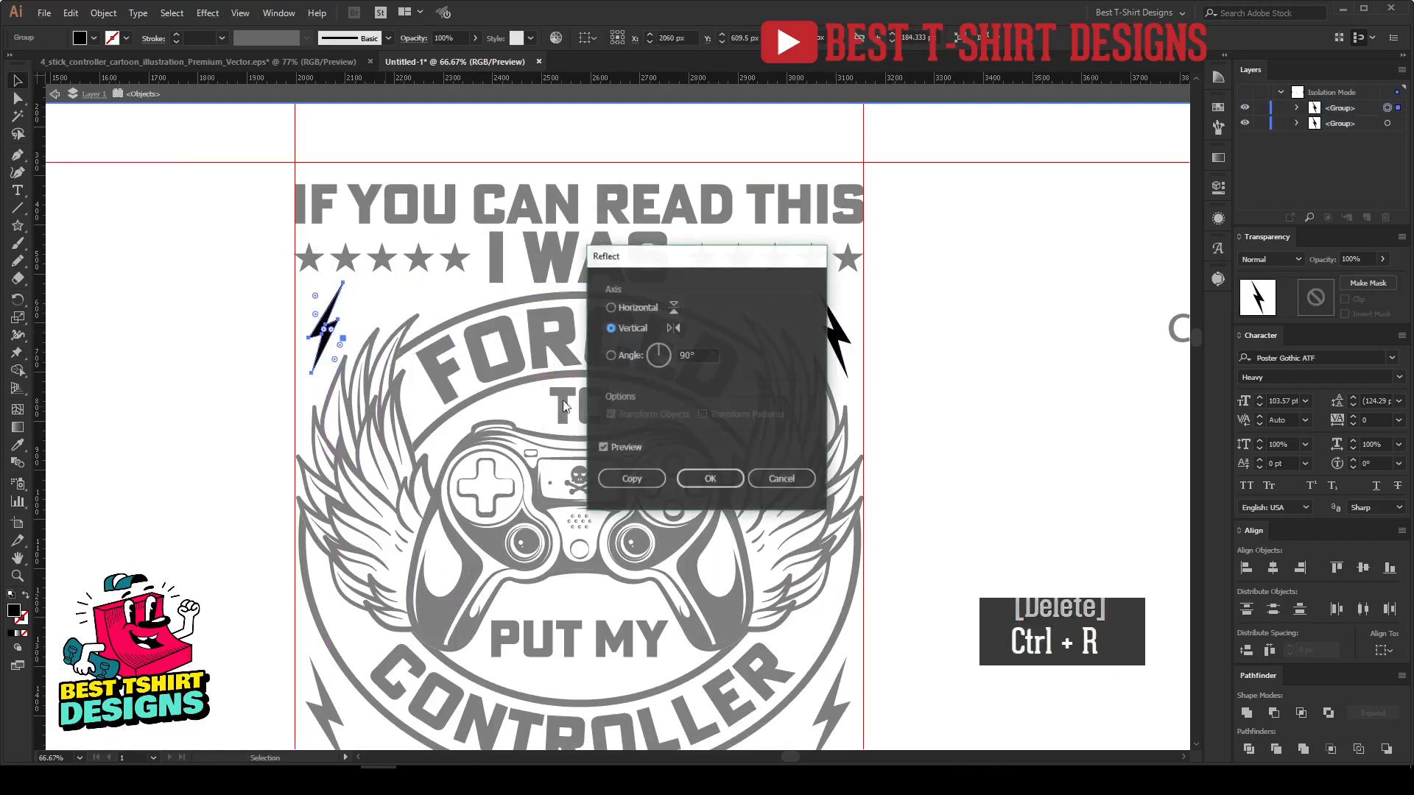
pyautogui.click(718, 481)
# Align the two small upper bolts by their vertical centres, nudge them 2 px toward the end of FORCED and exit isolation.
pyautogui.keyDown('shift'); pyautogui.click(840, 346); pyautogui.keyUp('shift')
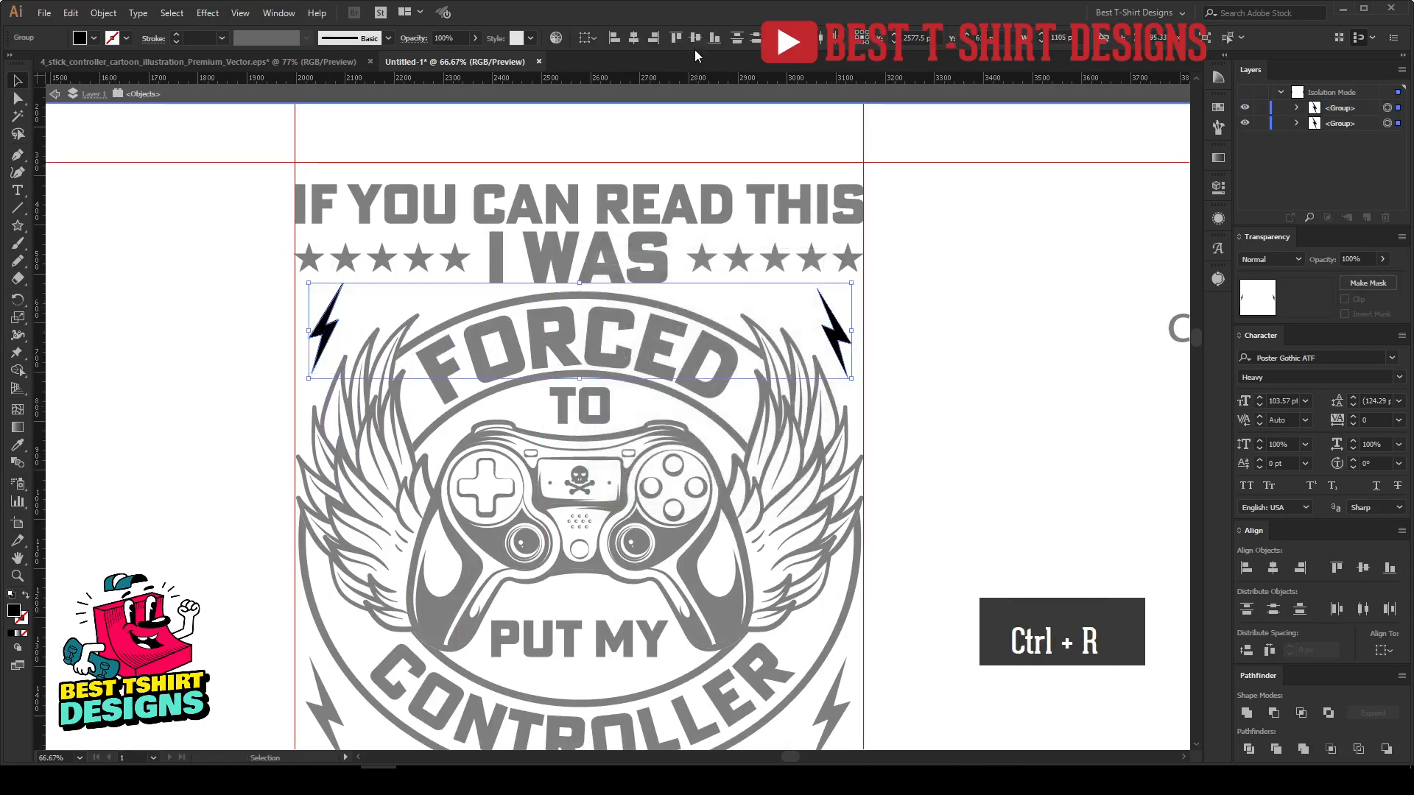
pyautogui.click(695, 38)
pyautogui.press('Right')
pyautogui.press('Right')
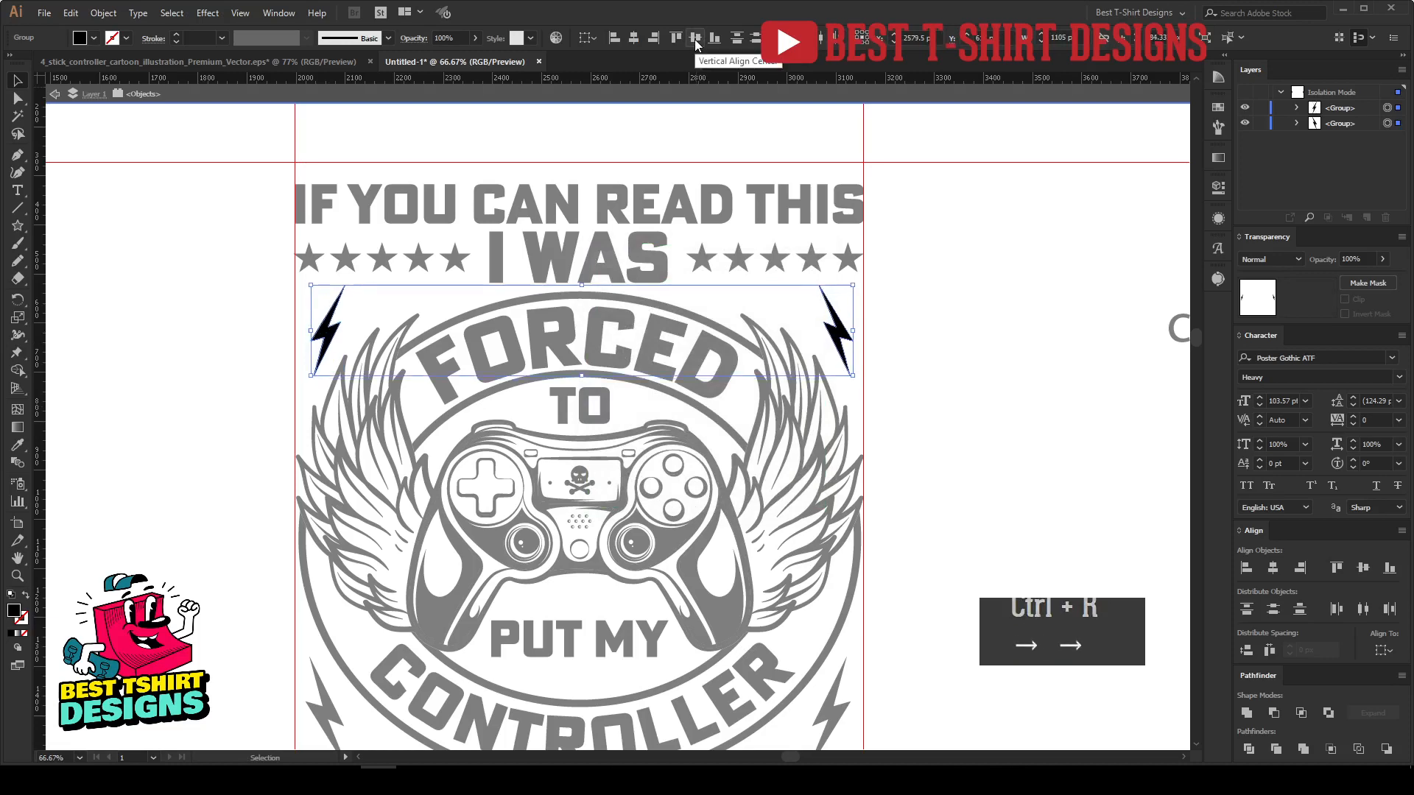
pyautogui.scroll(-1, 457, 256)
pyautogui.click(823, 385)
pyautogui.doubleClick(824, 383)
pyautogui.scroll(-1, 832, 398)
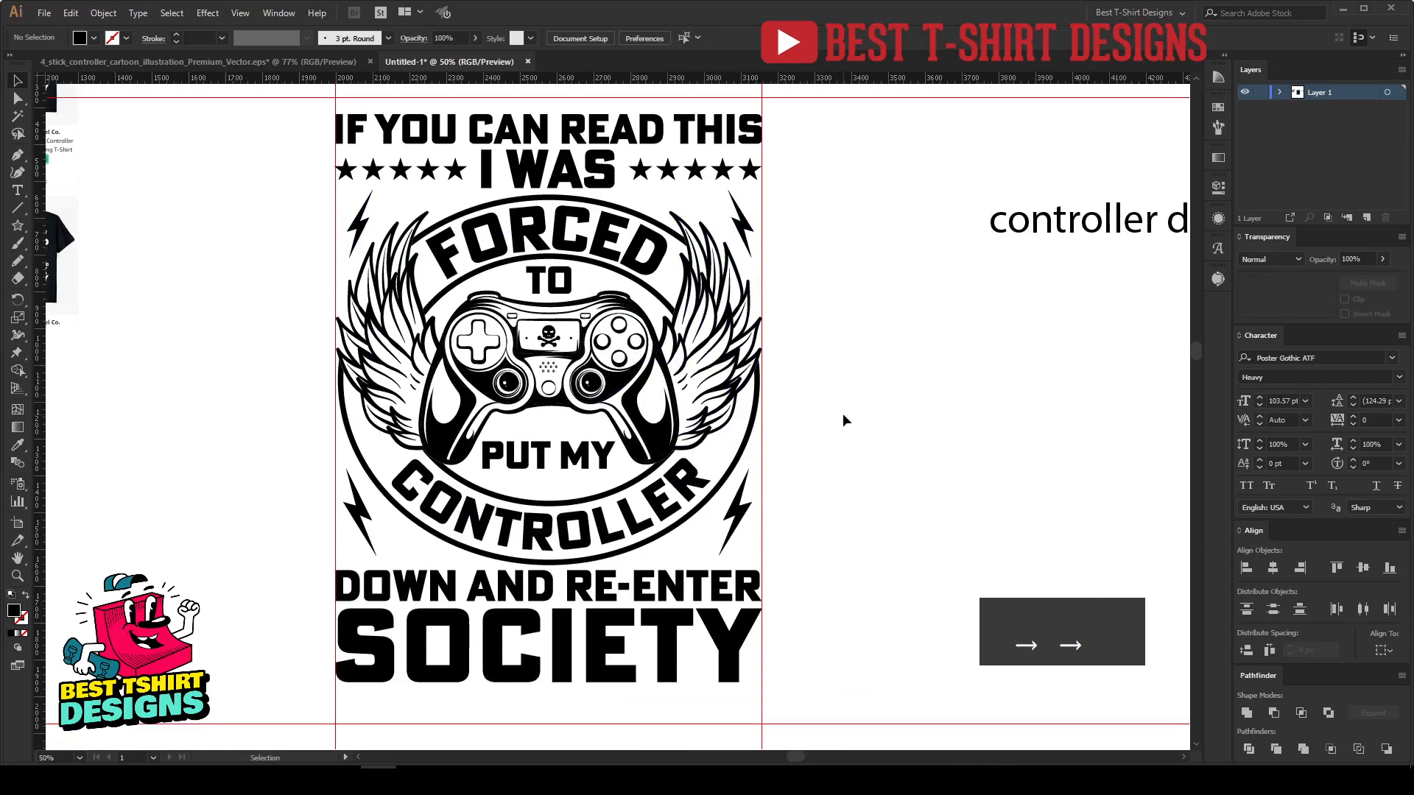
pyautogui.hotkey('ctrl', '-')
pyautogui.hotkey('ctrl', '+')
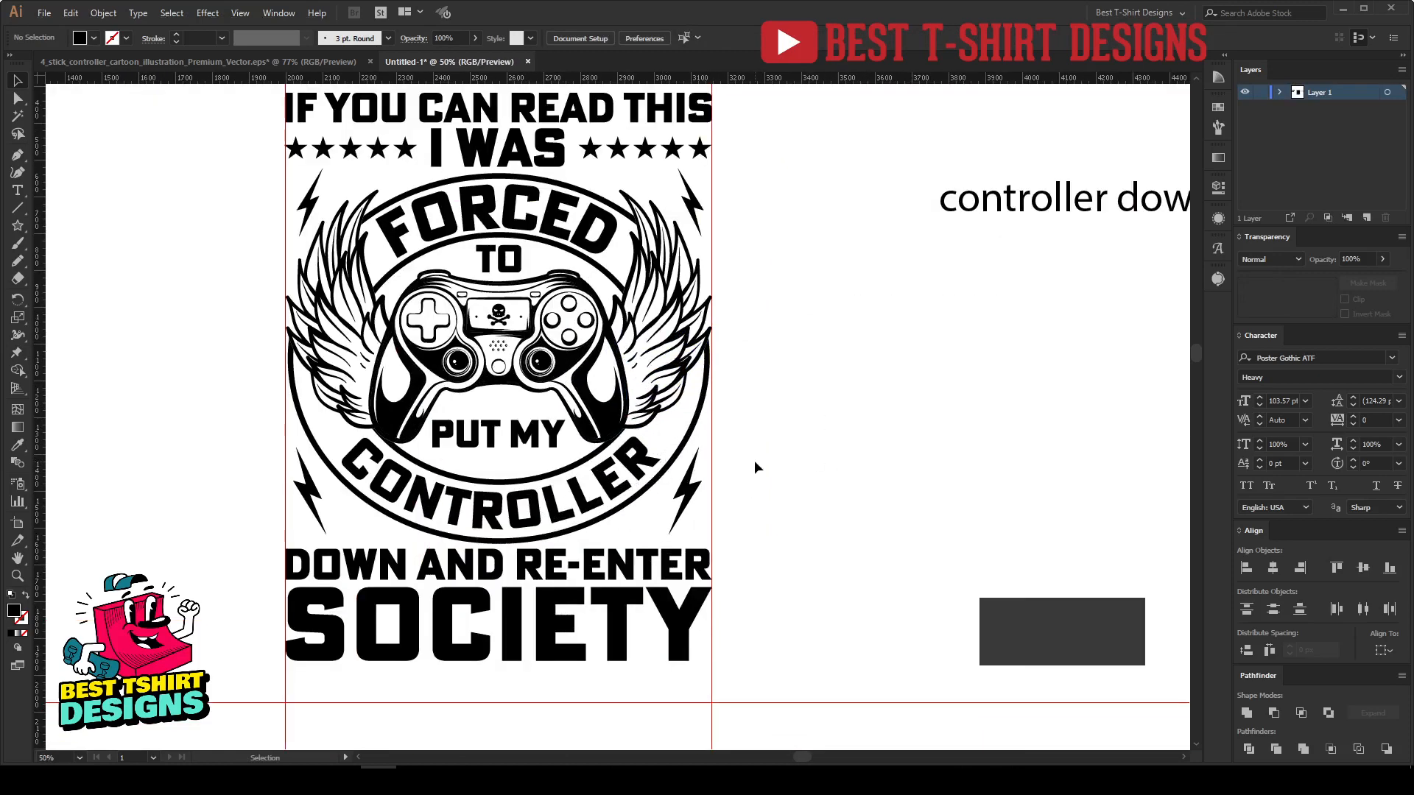
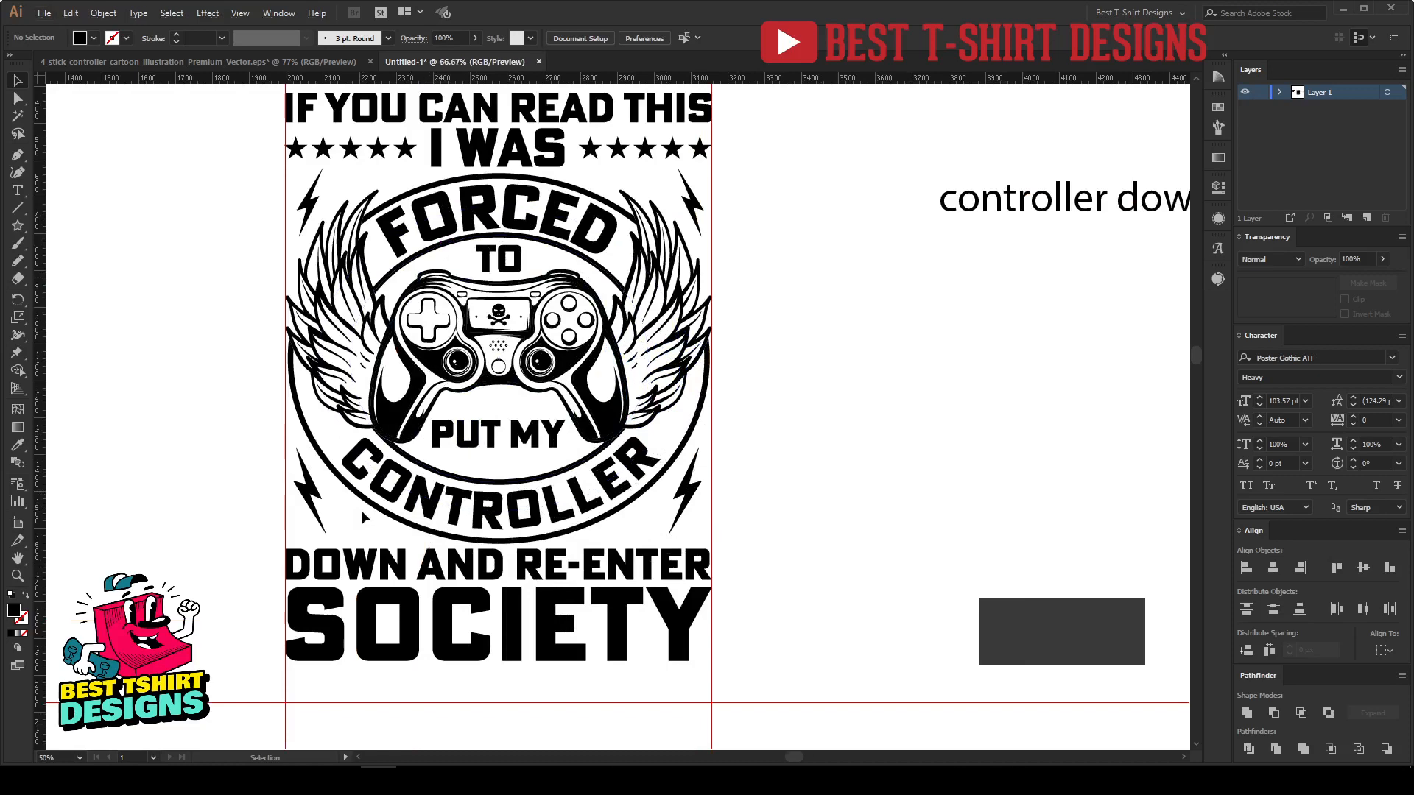
# Draw a row of three stars of decreasing size beside the lower-left lightning bolt and align their vertical centres.
pyautogui.scroll(2, 362, 516)
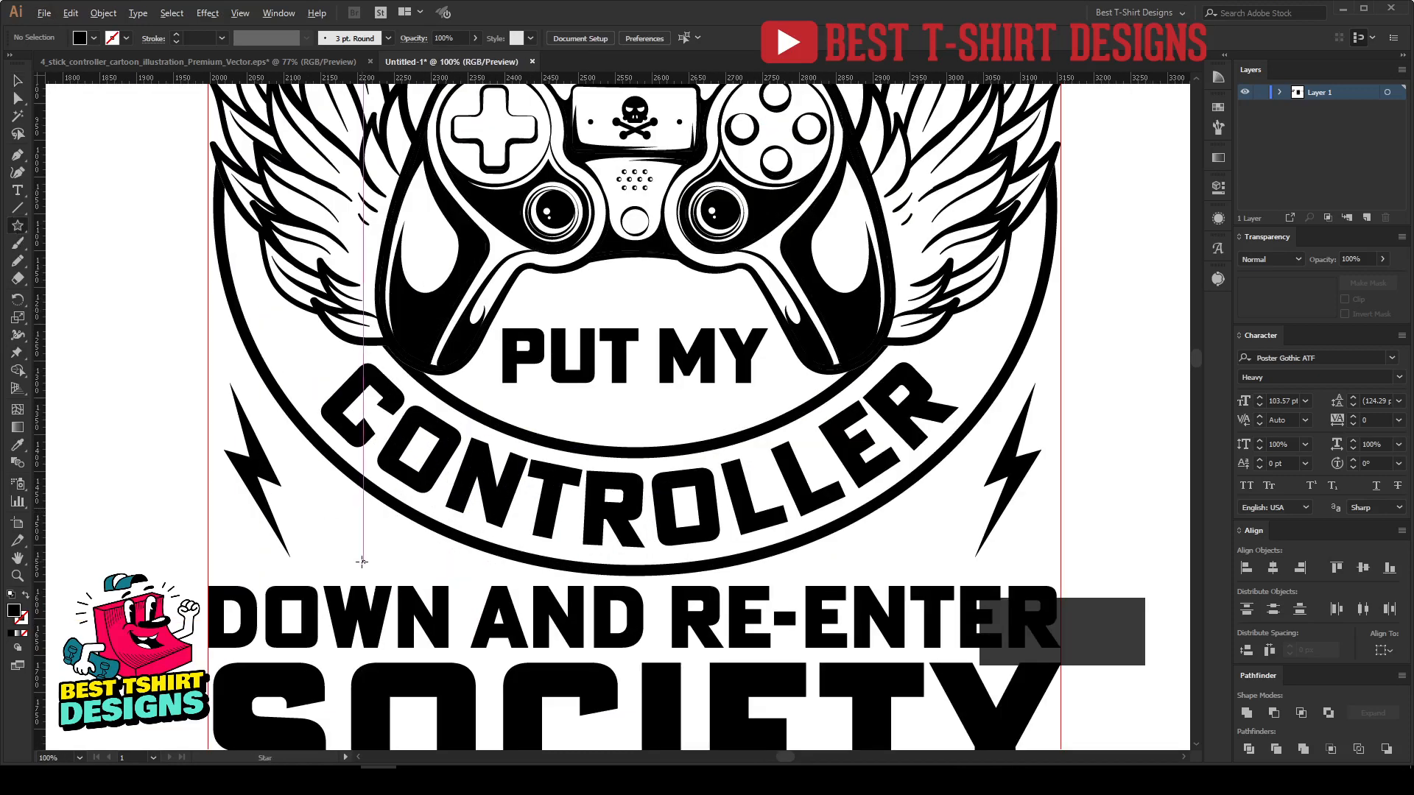
pyautogui.scroll(1, 363, 562)
pyautogui.moveTo(319, 543)
pyautogui.mouseDown()
pyautogui.moveTo(346, 555)
pyautogui.moveTo(321, 542)
pyautogui.moveTo(385, 536)
pyautogui.mouseUp()
pyautogui.press('v')
pyautogui.moveTo(383, 538); pyautogui.dragTo(422, 553)
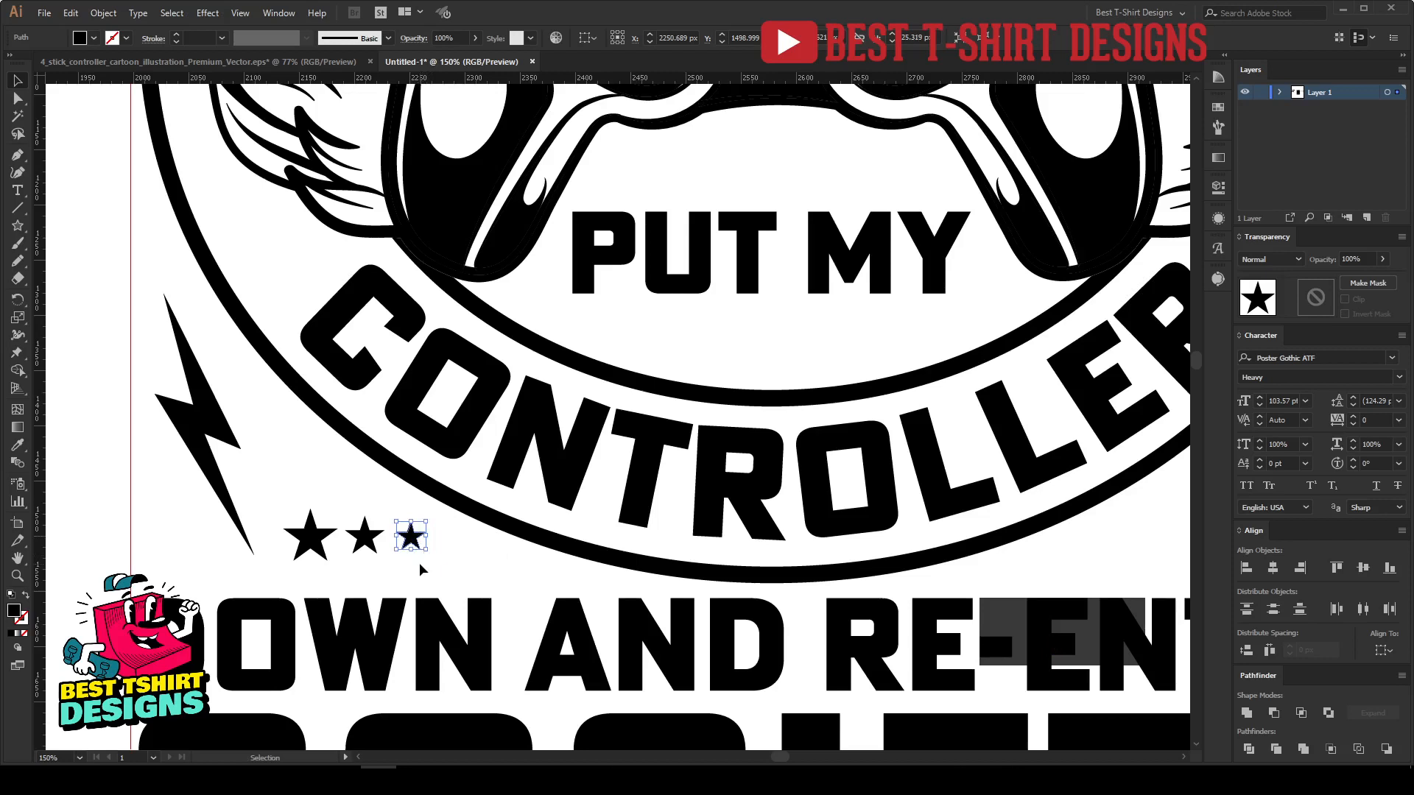
pyautogui.moveTo(312, 533); pyautogui.dragTo(310, 530)
pyautogui.click(695, 39)
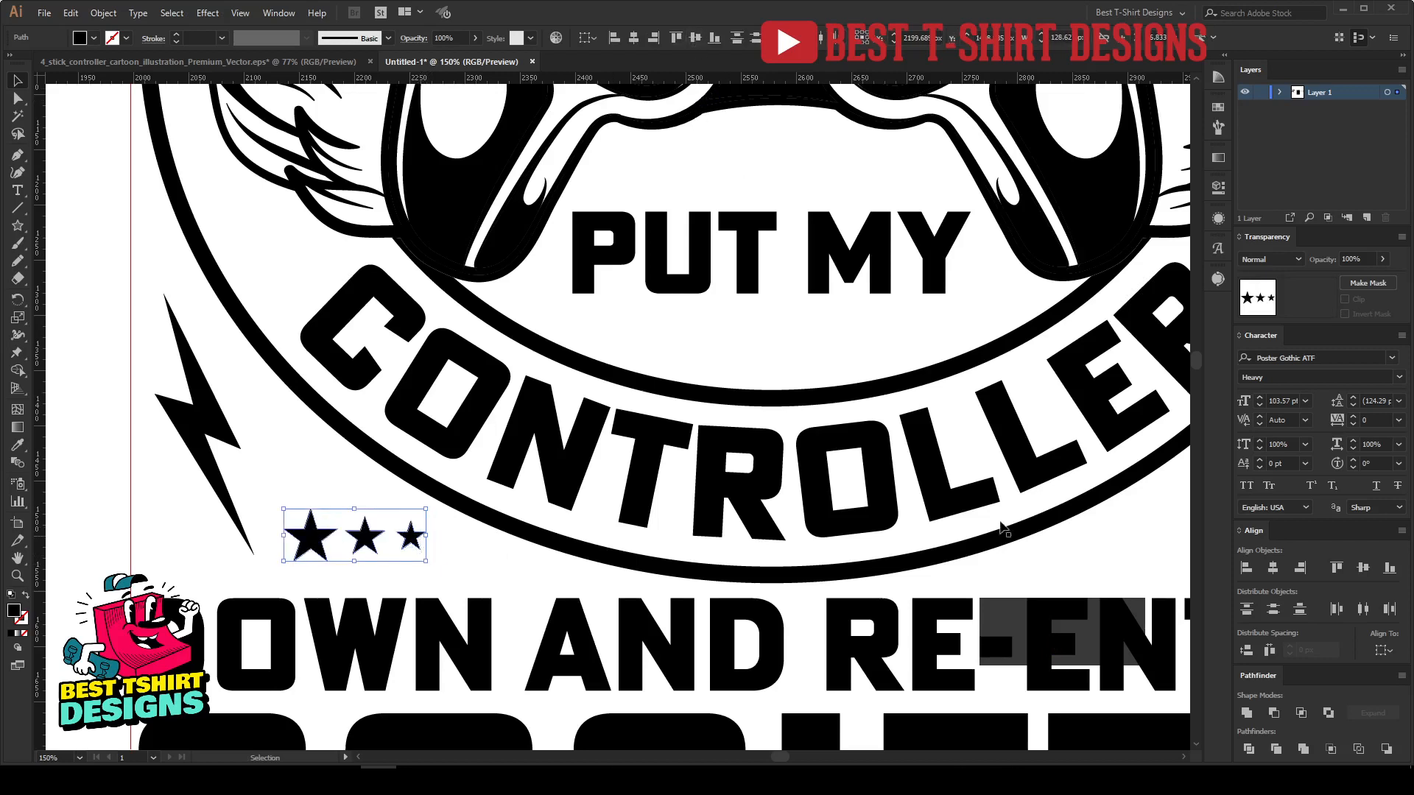
# Group the three small stars and place a mirrored copy on the opposite side, below the curved CONTROLLER text.
pyautogui.scroll(-2, 378, 576)
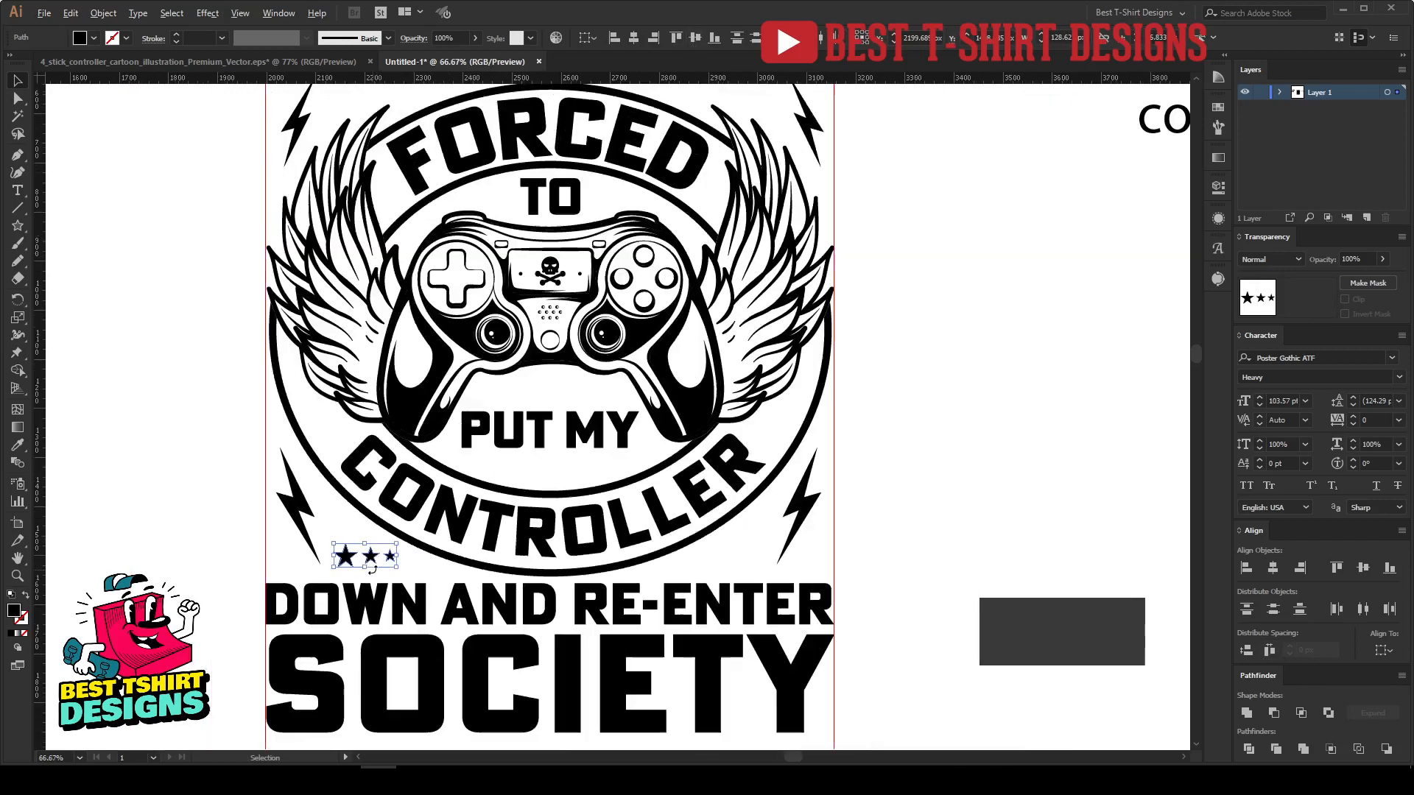
pyautogui.hotkey('ctrl', 'g')
pyautogui.scroll(1, 398, 582)
pyautogui.moveTo(397, 552); pyautogui.dragTo(925, 567)
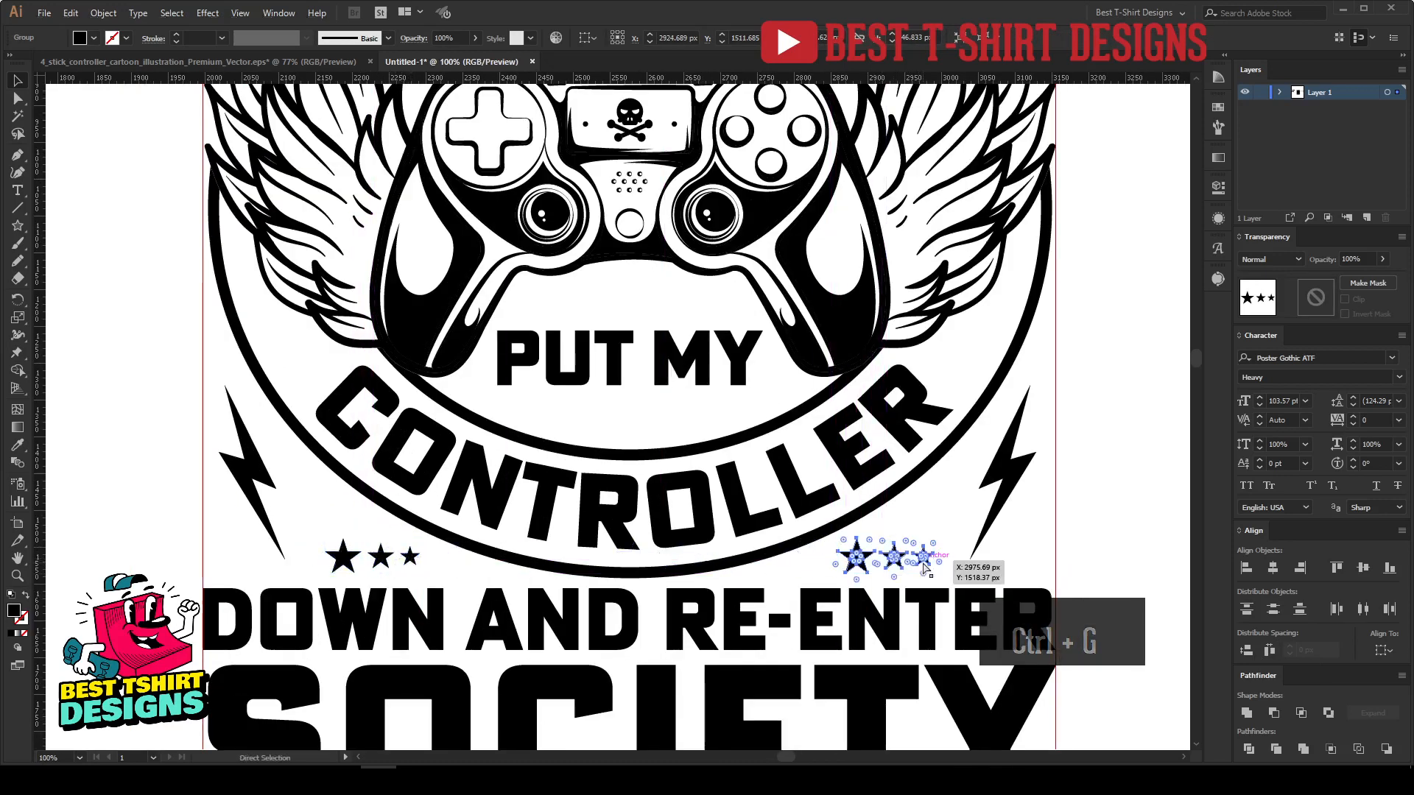
pyautogui.hotkey('ctrl', 'r')
pyautogui.click(710, 478)
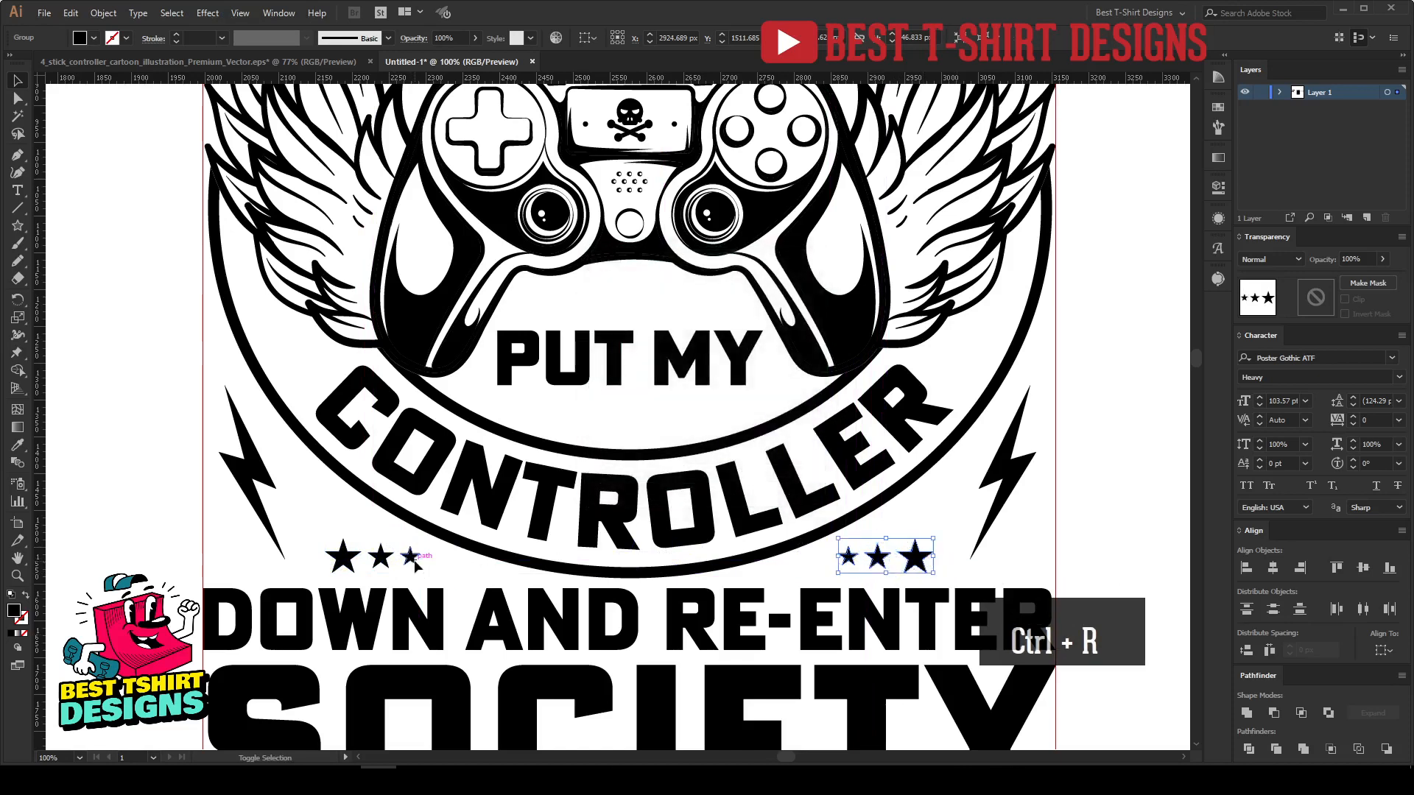
pyautogui.keyDown('shift'); pyautogui.click(414, 558); pyautogui.keyUp('shift')
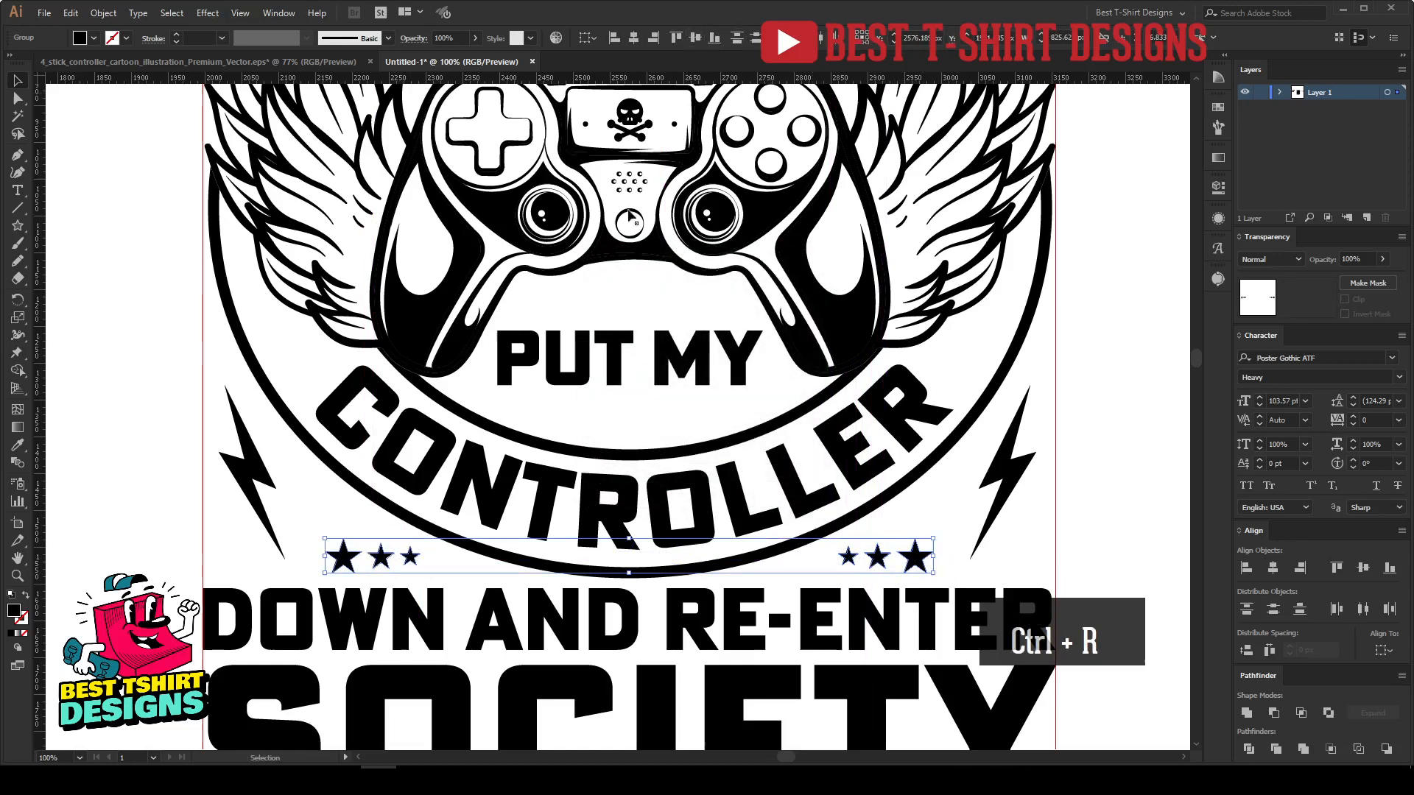
pyautogui.hotkey('ctrl', '-')
pyautogui.scroll(-1, 574, 565)
pyautogui.click(868, 495)
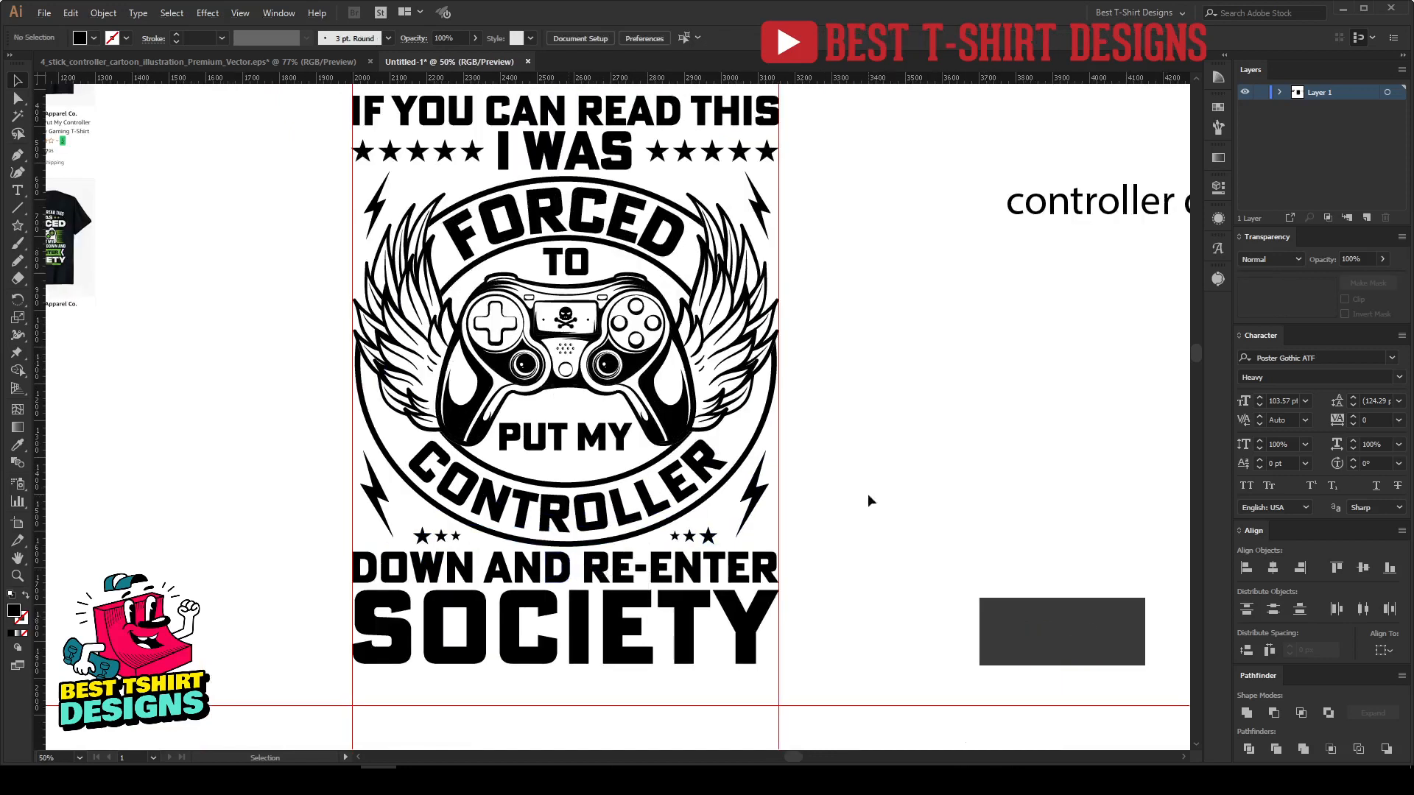
# Stack MY beneath PUT, and enlarge the two-line text to fill the space between the controller handles.
pyautogui.scroll(1, 868, 493)
pyautogui.press('F10')
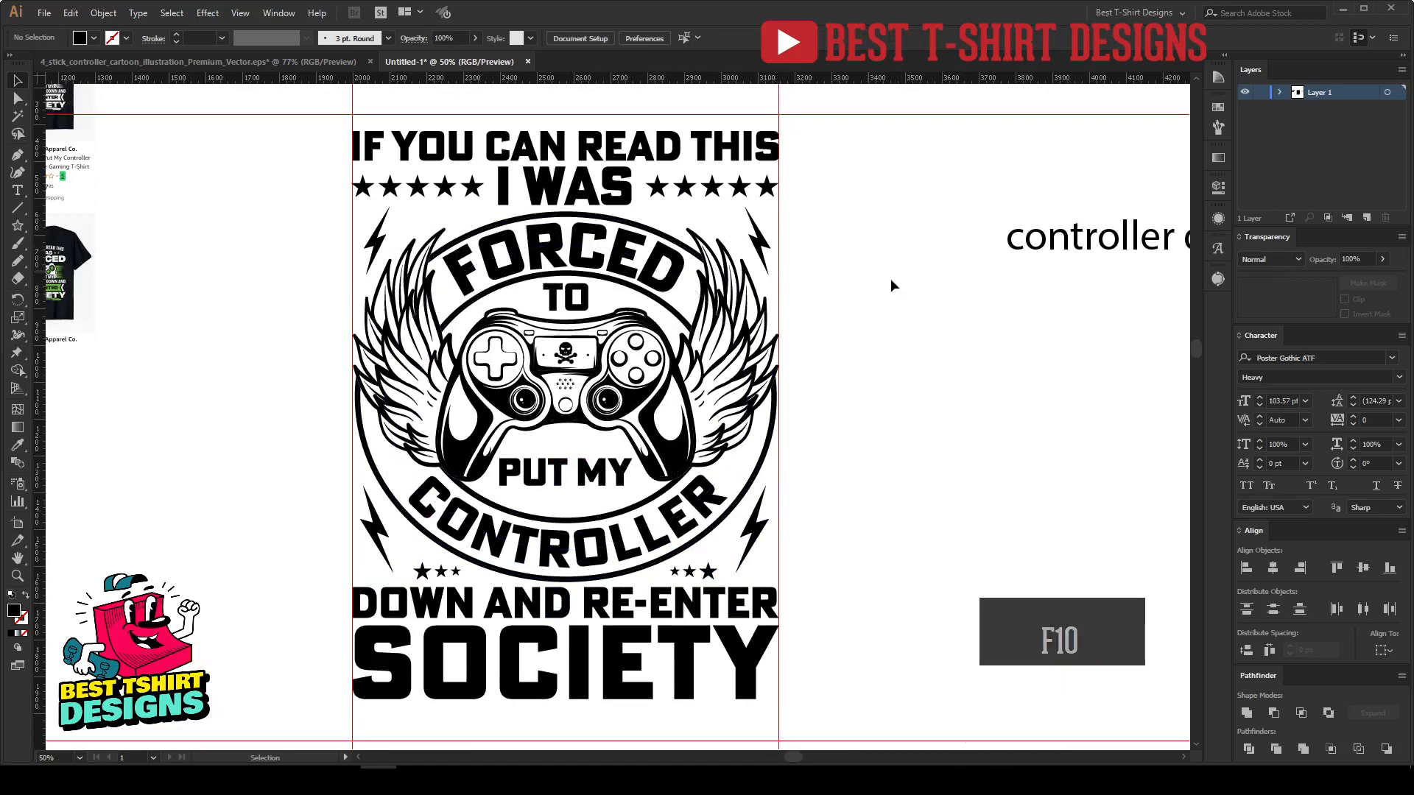
pyautogui.scroll(3, 543, 468)
pyautogui.doubleClick(581, 489)
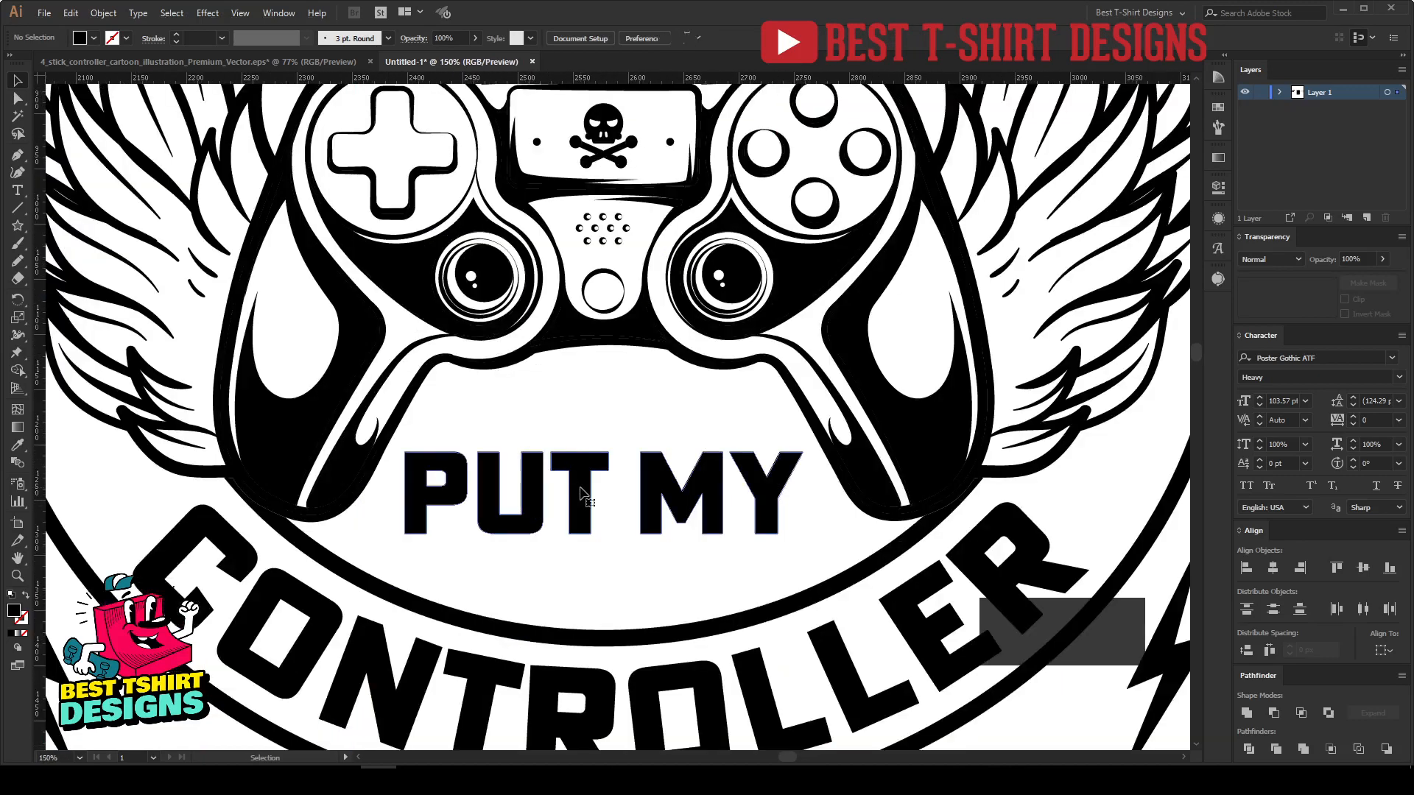
pyautogui.moveTo(616, 491); pyautogui.dragTo(547, 604)
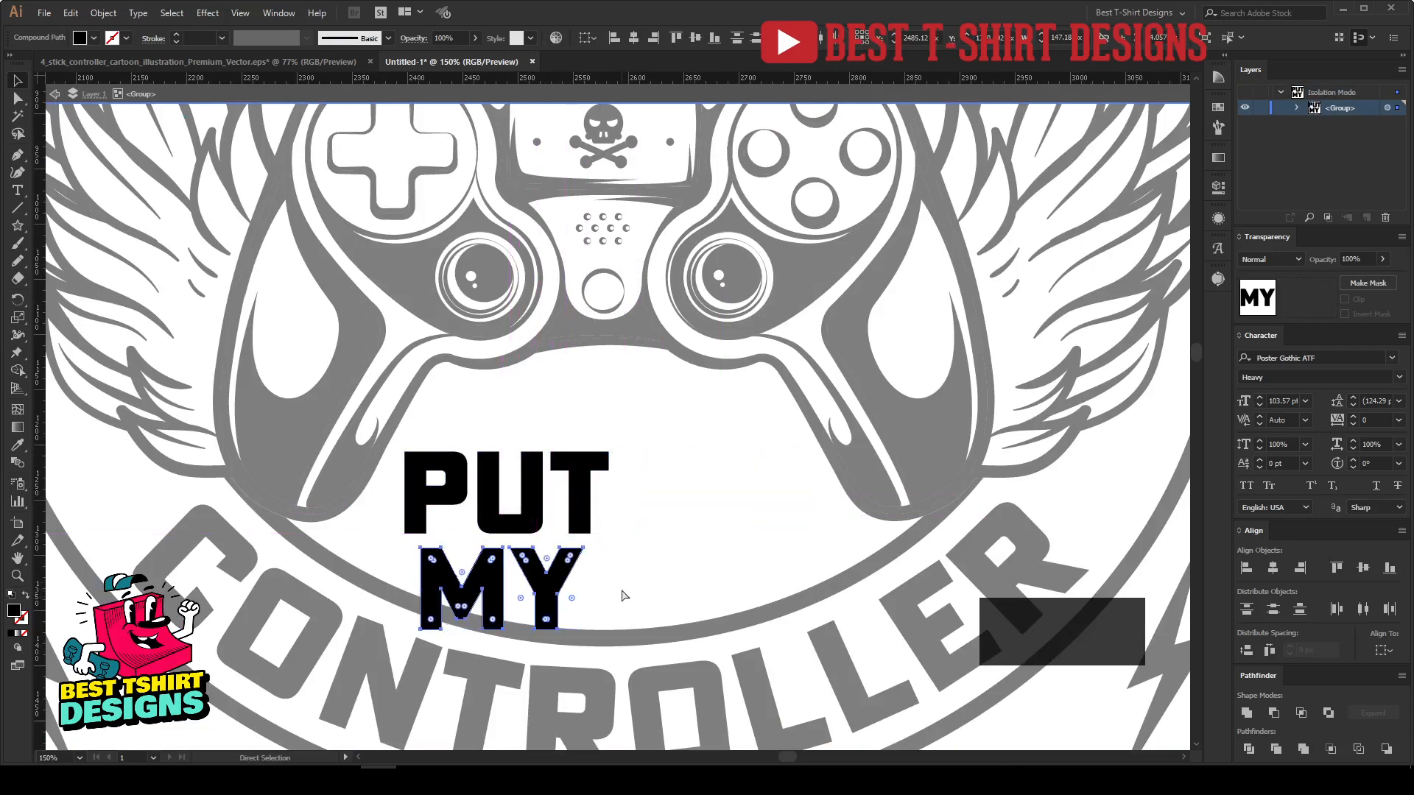
pyautogui.doubleClick(646, 561)
pyautogui.moveTo(597, 561); pyautogui.dragTo(692, 497)
pyautogui.moveTo(612, 567); pyautogui.dragTo(612, 603)
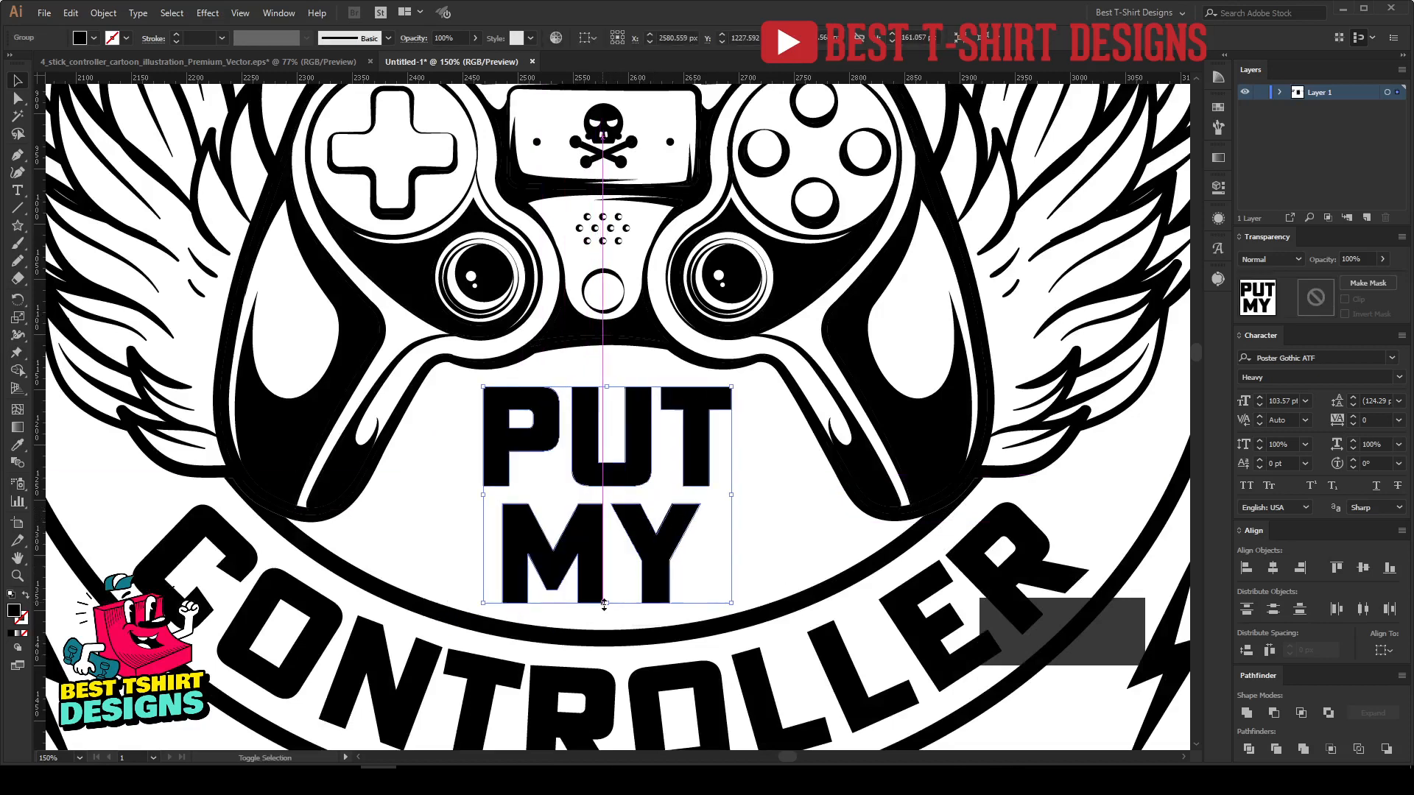
# Centre the stacked PUT MY text horizontally on the winged controller artwork.
pyautogui.click(612, 317)
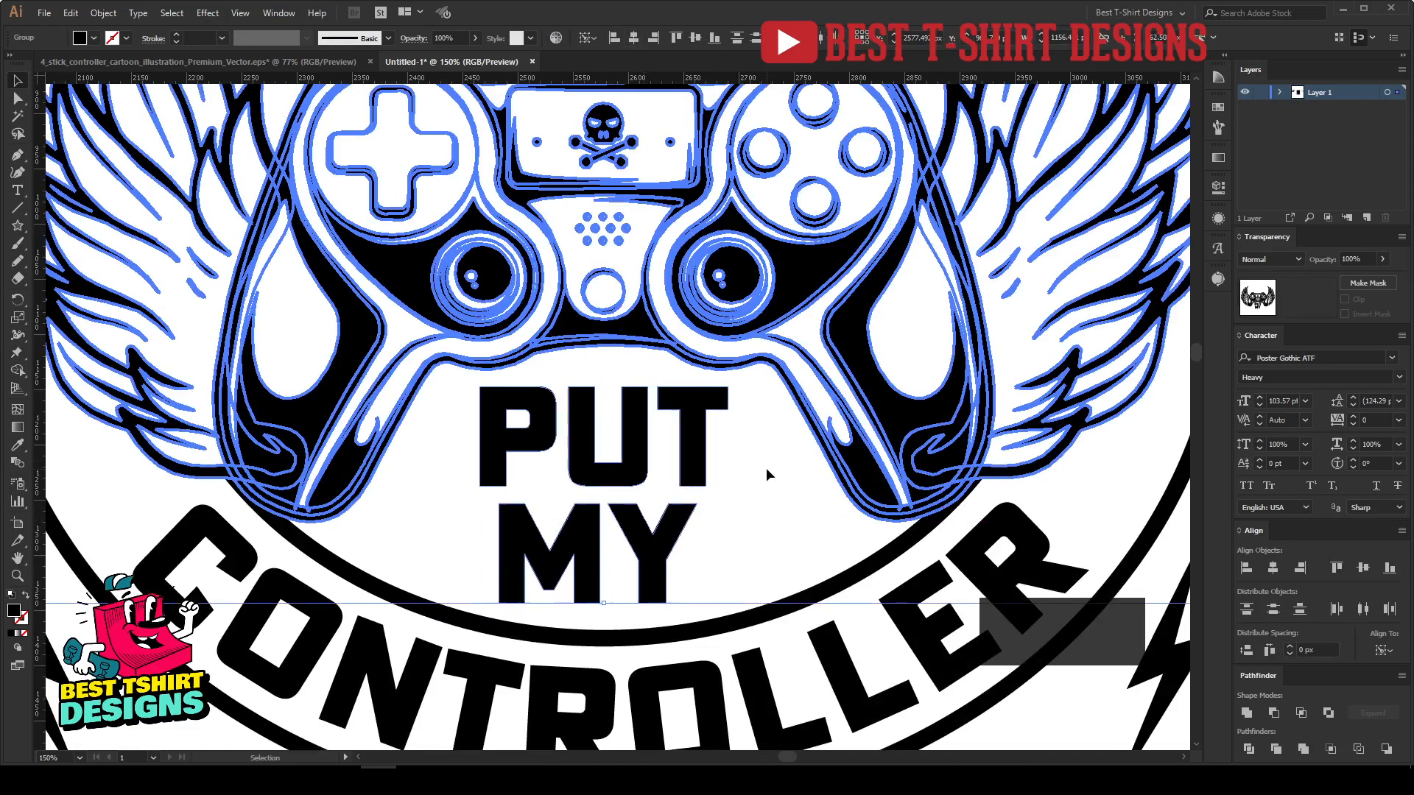
pyautogui.click(718, 449)
pyautogui.click(700, 434)
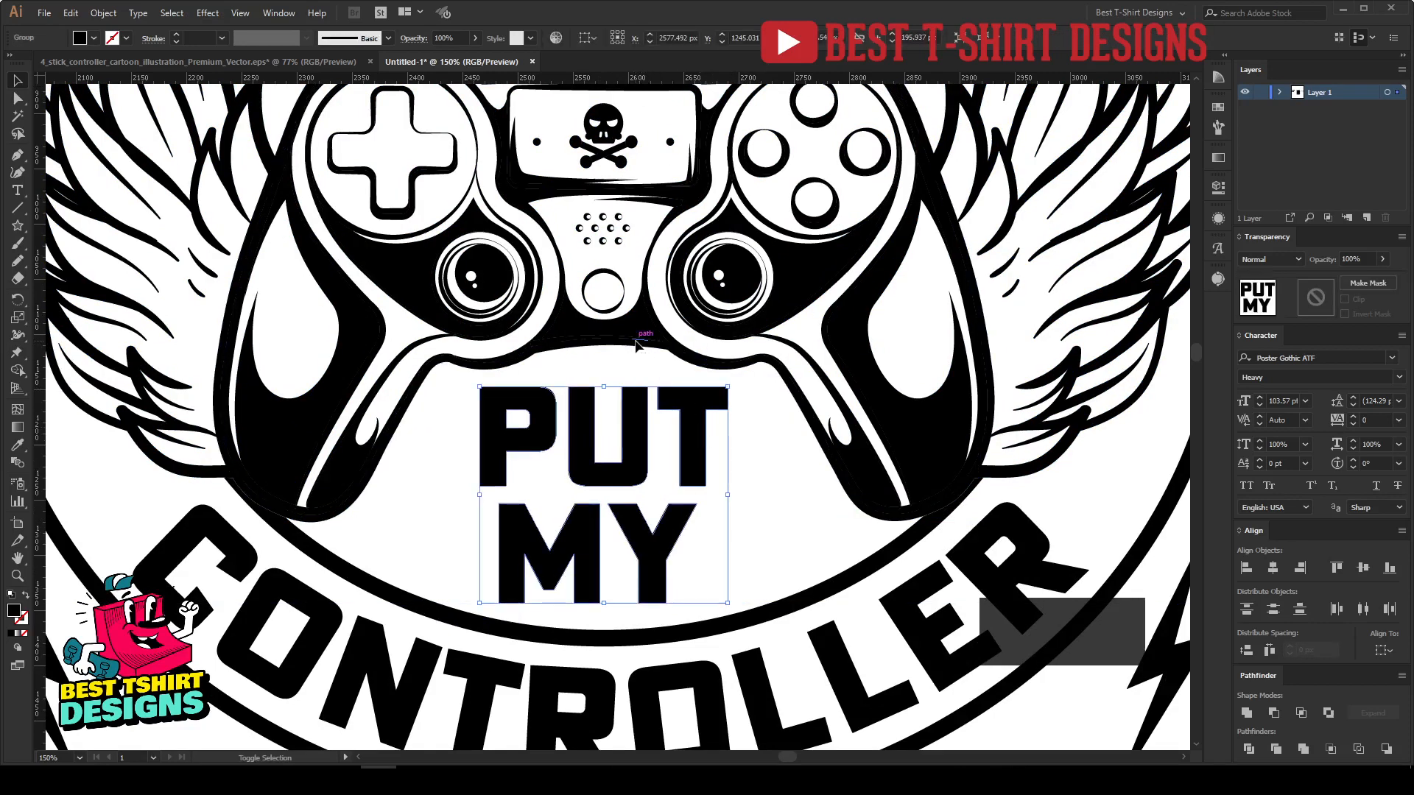
pyautogui.click(638, 342)
pyautogui.click(637, 342)
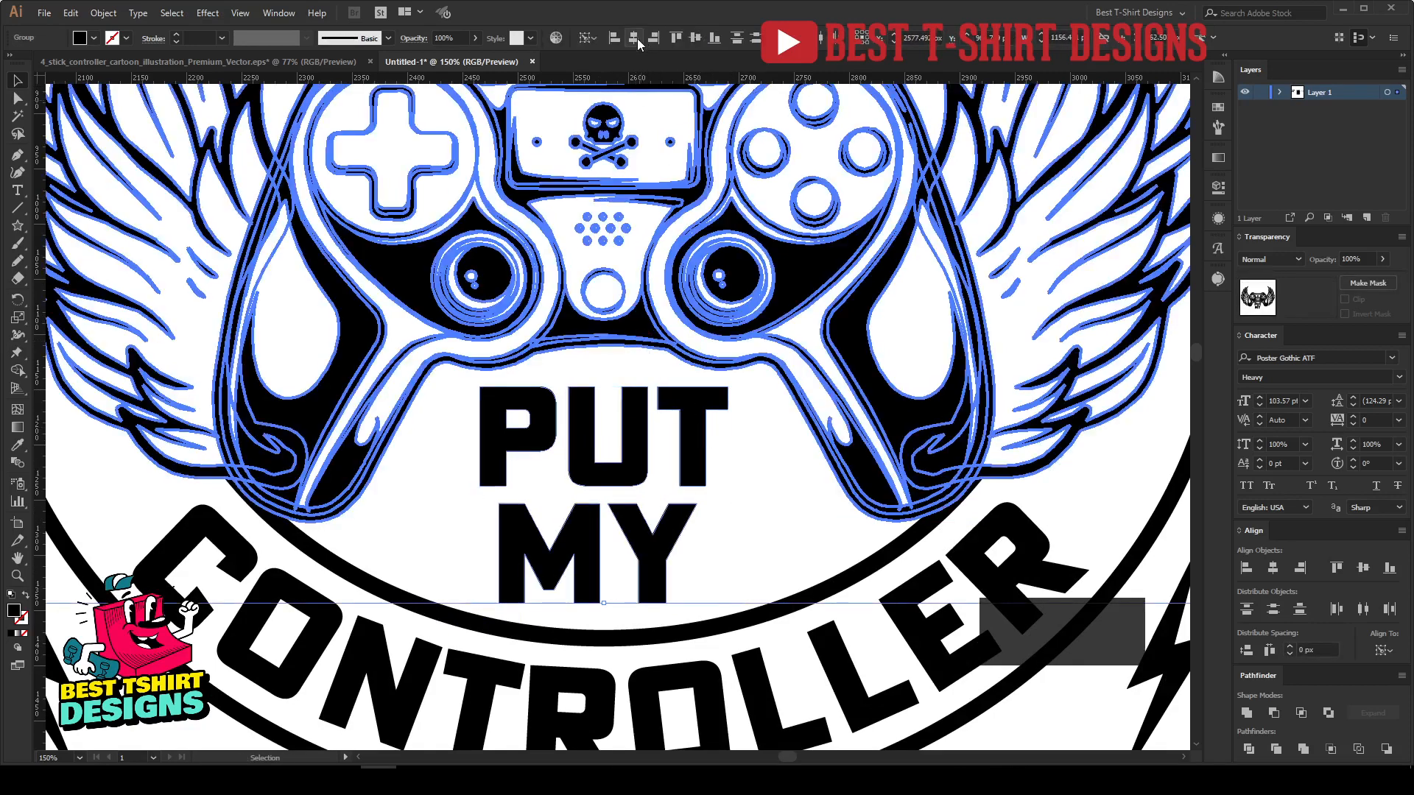
pyautogui.click(770, 491)
pyautogui.scroll(-1, 715, 547)
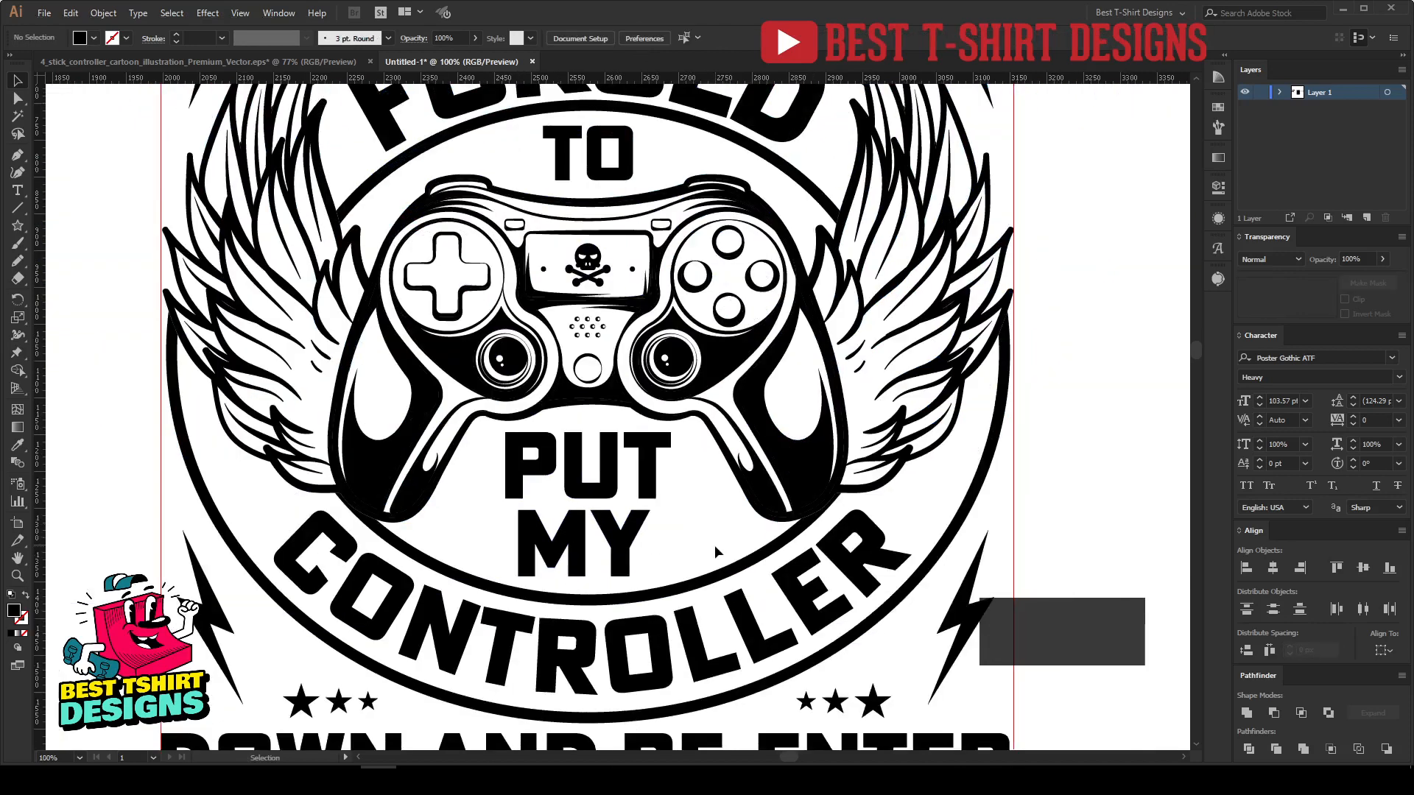
# Duplicate the lower pair of lightning bolts toward the PUT MY text and erase the right bolt of the copy.
pyautogui.click(210, 617)
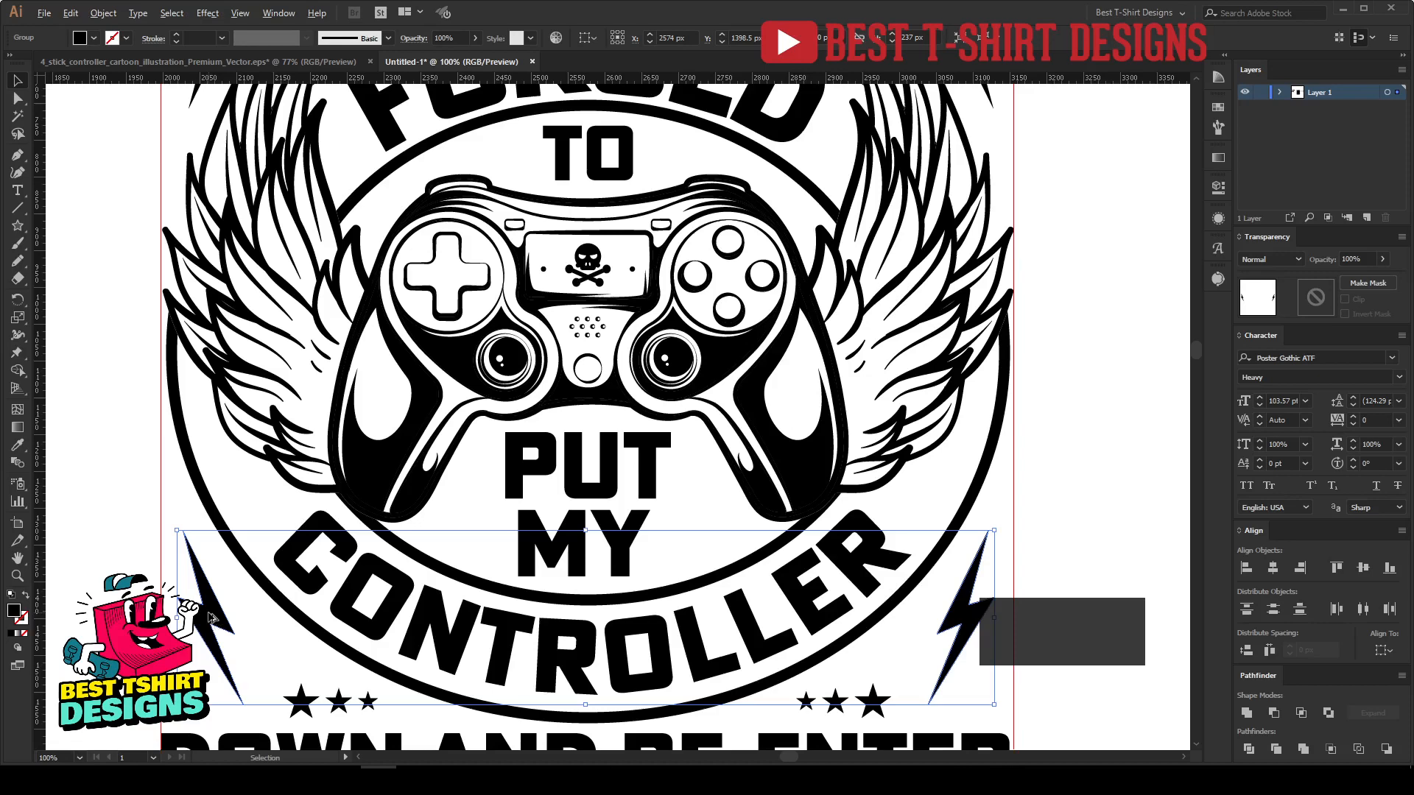
pyautogui.moveTo(210, 617); pyautogui.dragTo(442, 519)
pyautogui.scroll(-1, 282, 444)
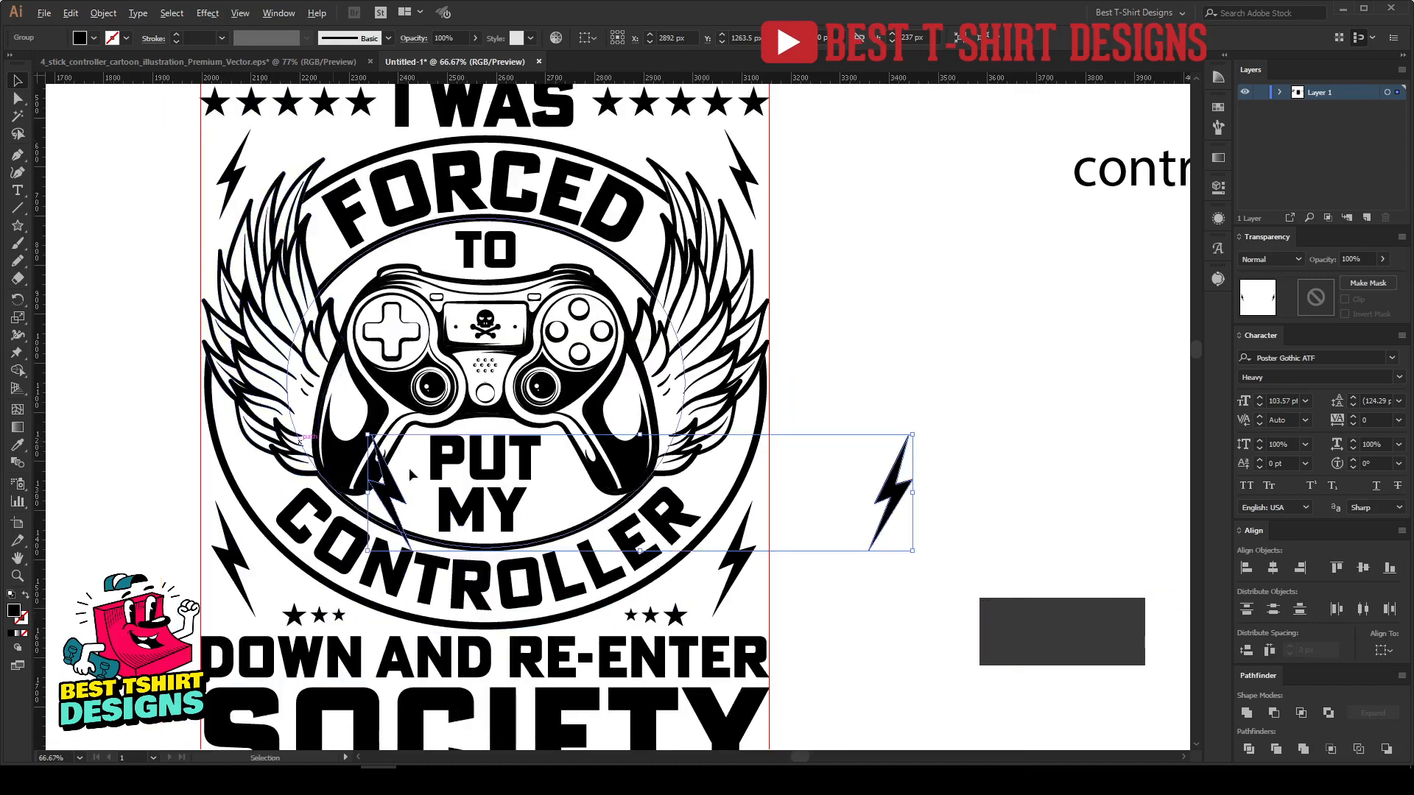
pyautogui.hotkey('shift', 'e')
pyautogui.moveTo(713, 387); pyautogui.dragTo(982, 636)
pyautogui.press('v')
pyautogui.scroll(2, 390, 479)
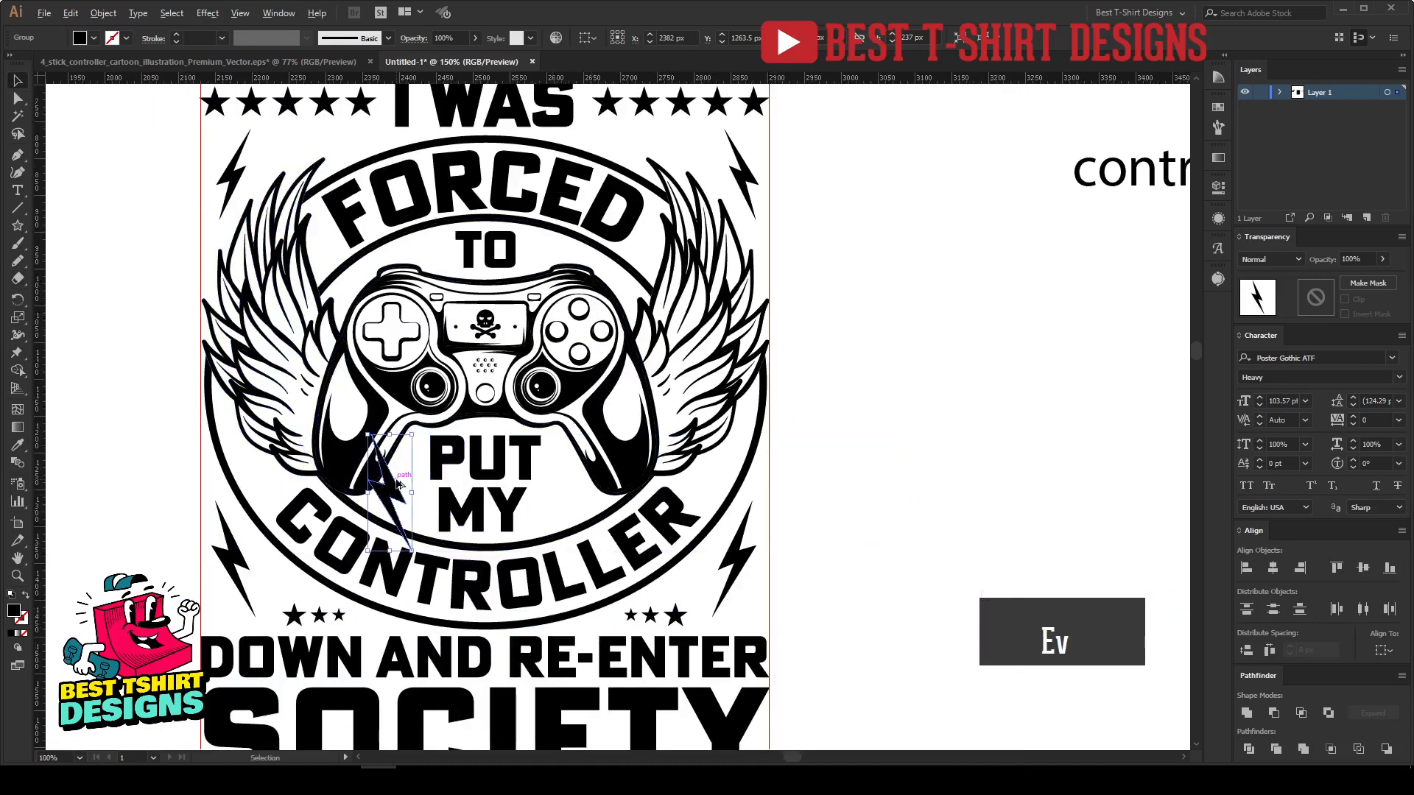
# Shrink the copied bolt to fit left of PUT MY and place a mirrored duplicate right of the text.
pyautogui.click(388, 491)
pyautogui.moveTo(380, 507); pyautogui.dragTo(768, 507)
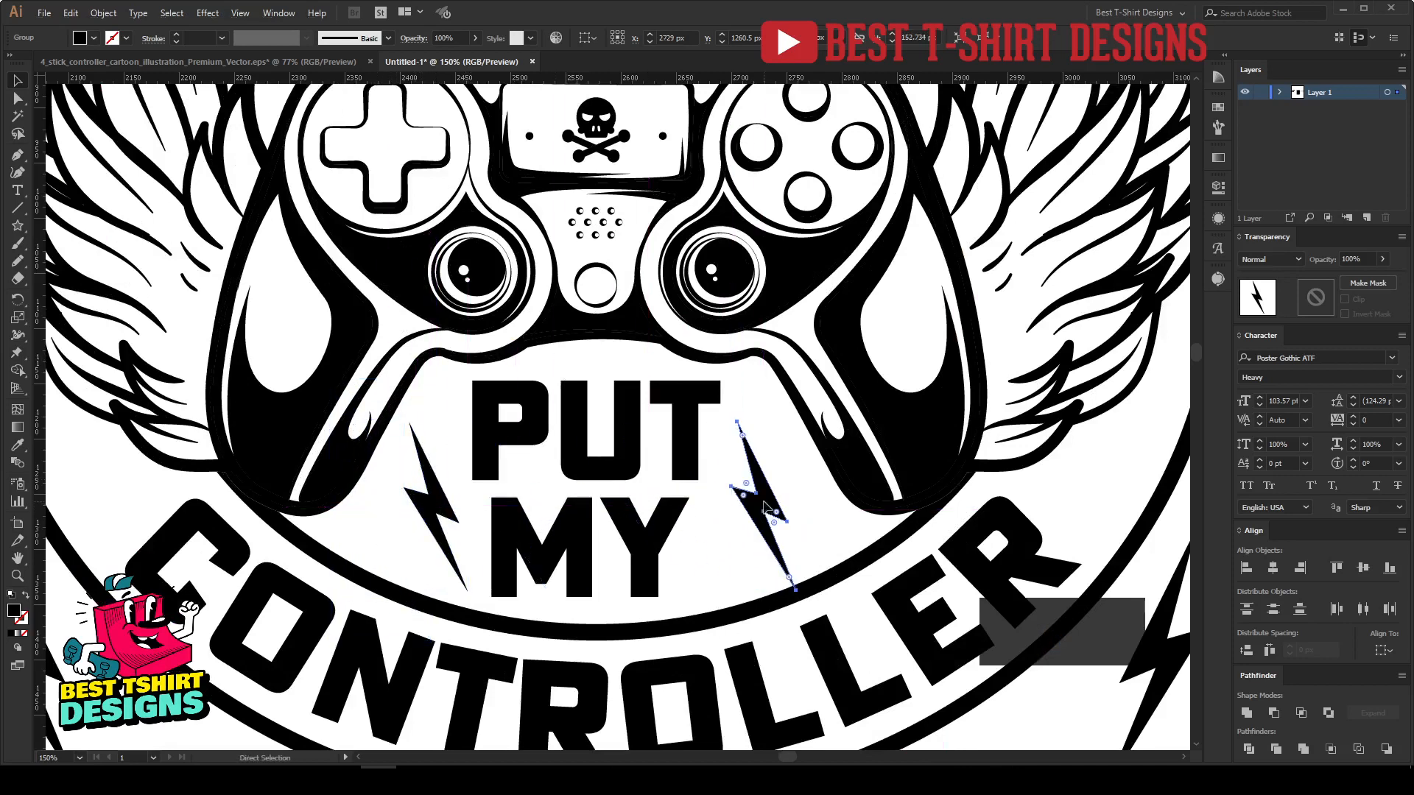
pyautogui.hotkey('ctrl', 'r')
pyautogui.click(687, 484)
# Align and group the two small bolts, and centre them vertically with the PUT MY text.
pyautogui.keyDown('shift'); pyautogui.click(440, 504); pyautogui.keyUp('shift')
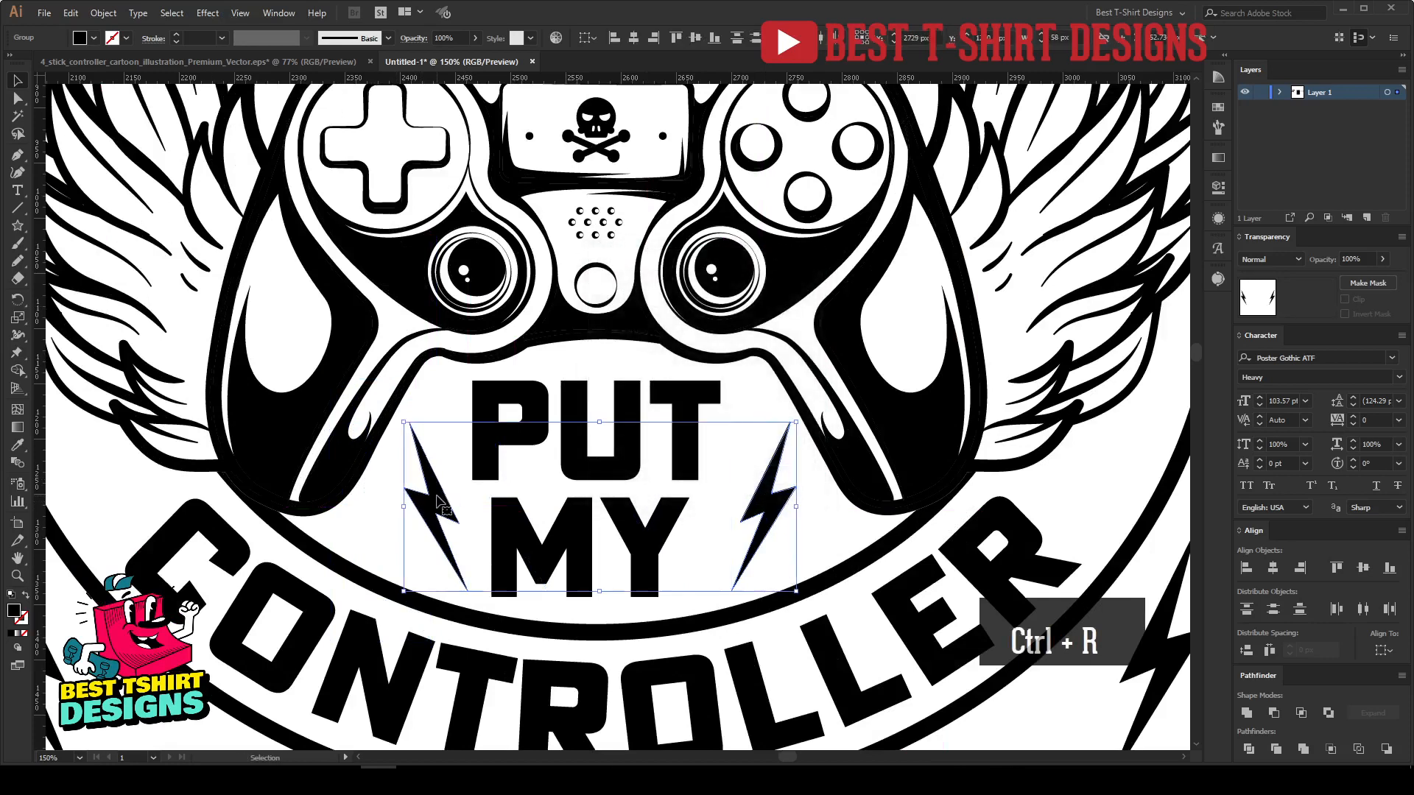
pyautogui.click(698, 37)
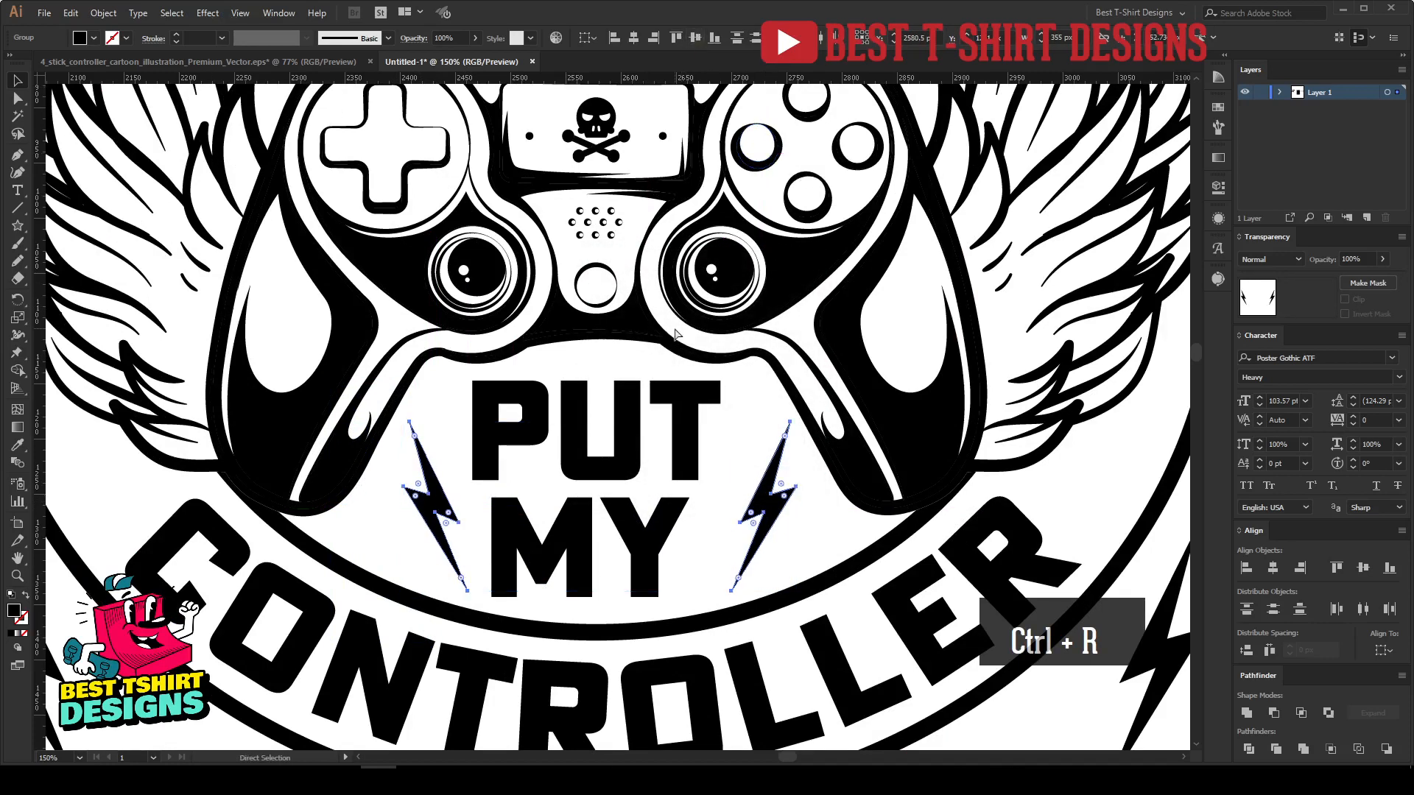
pyautogui.hotkey('ctrl', 'g')
pyautogui.keyDown('shift'); pyautogui.click(625, 453); pyautogui.keyUp('shift')
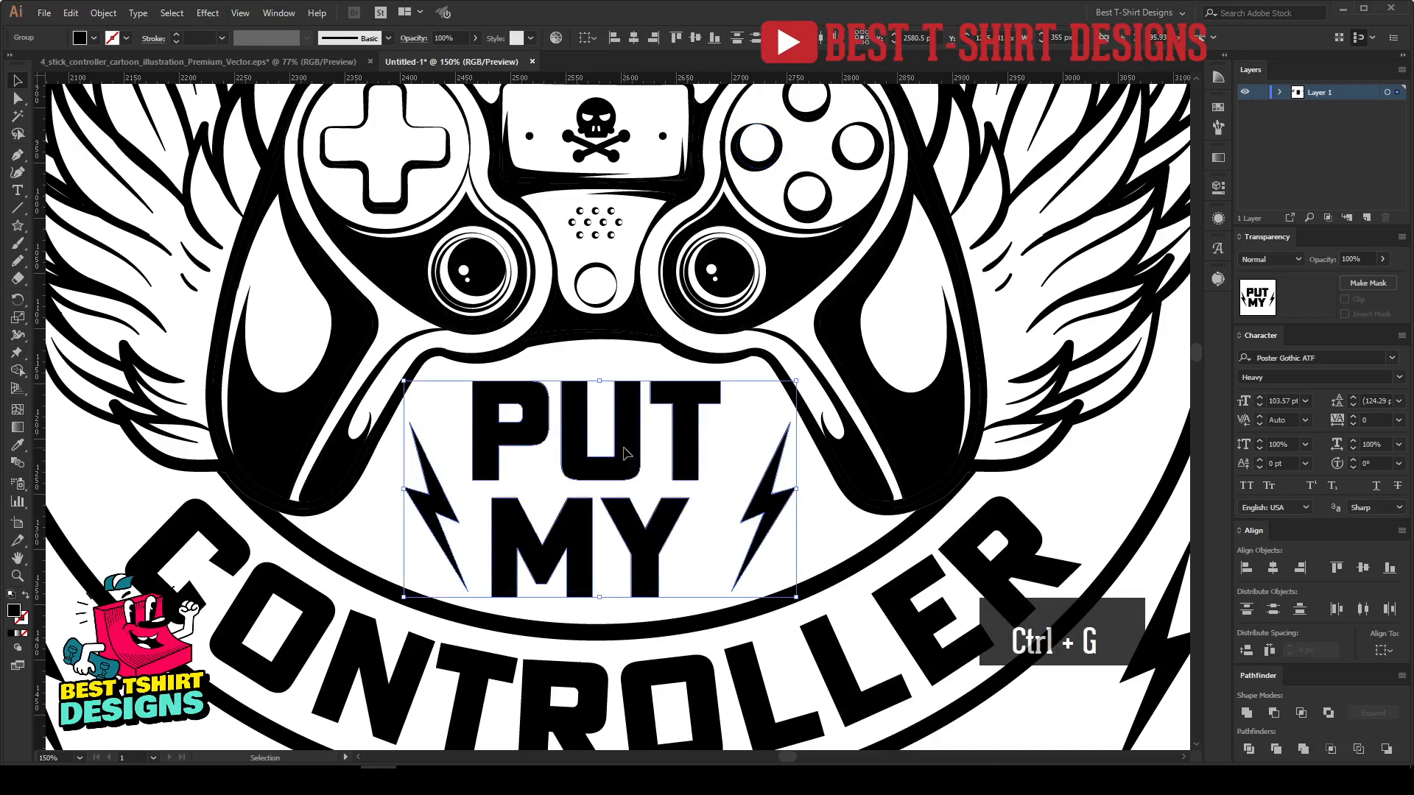
pyautogui.click(699, 34)
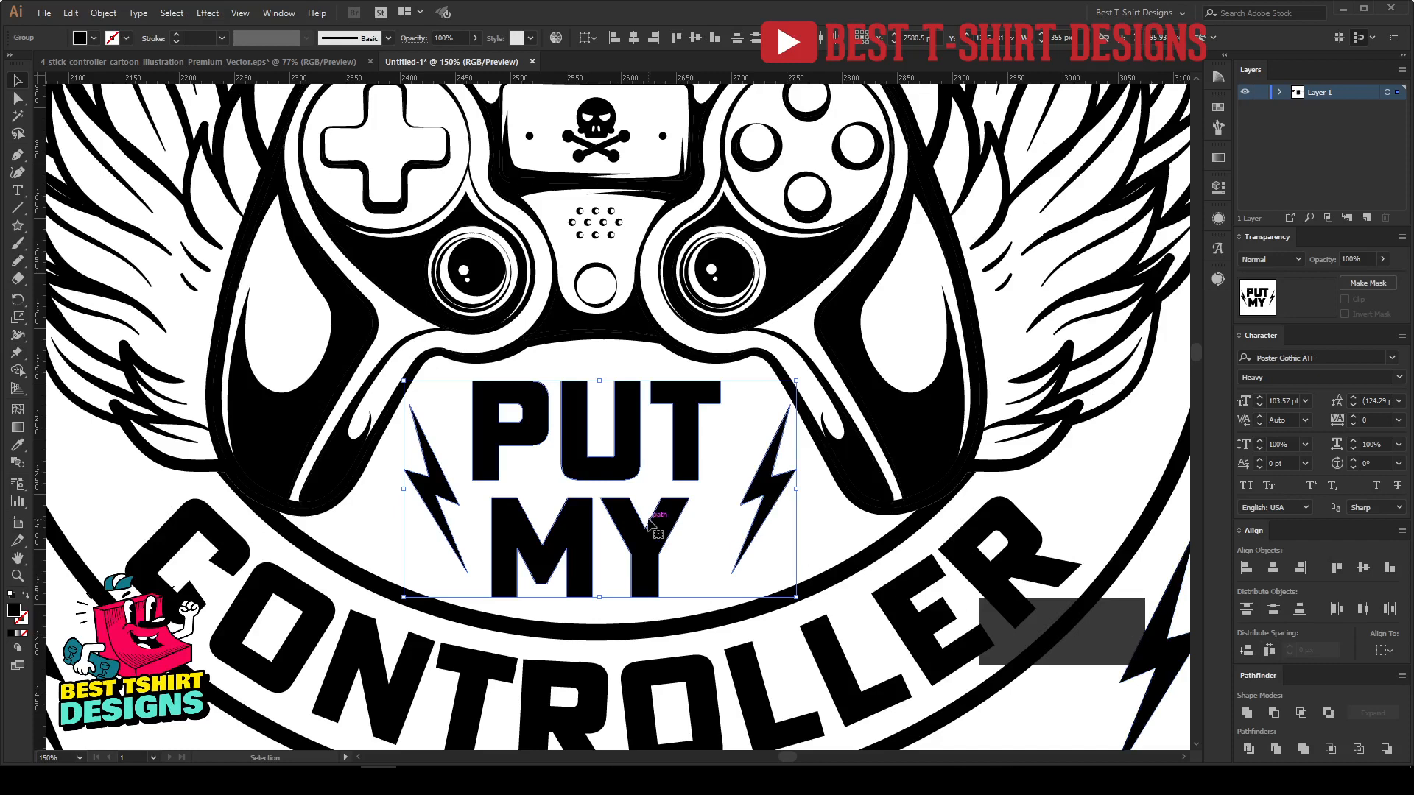
# Nudge both small lightning bolts inward within their group so they sit closer to the PUT MY text.
pyautogui.scroll(-1, 522, 517)
pyautogui.click(684, 516)
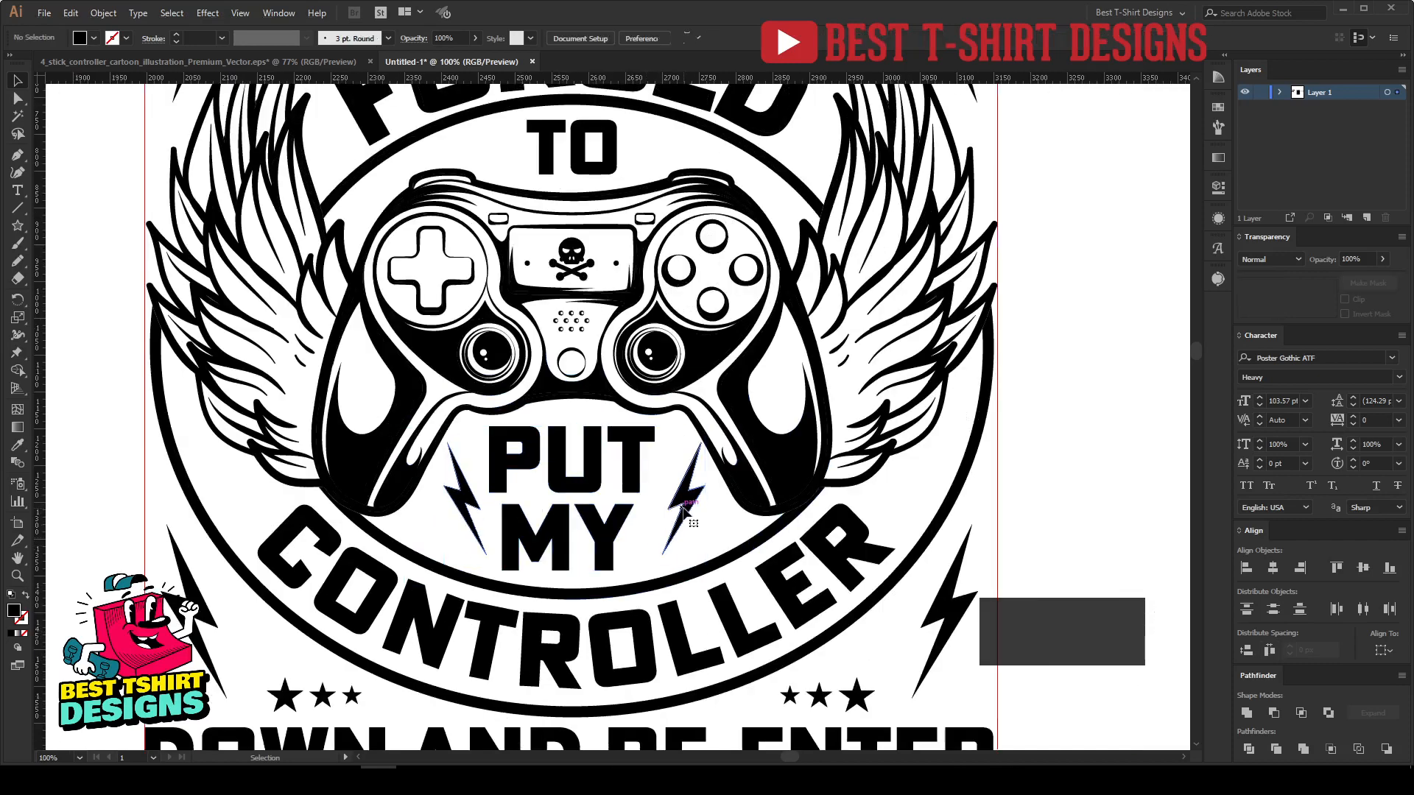
pyautogui.doubleClick(683, 507)
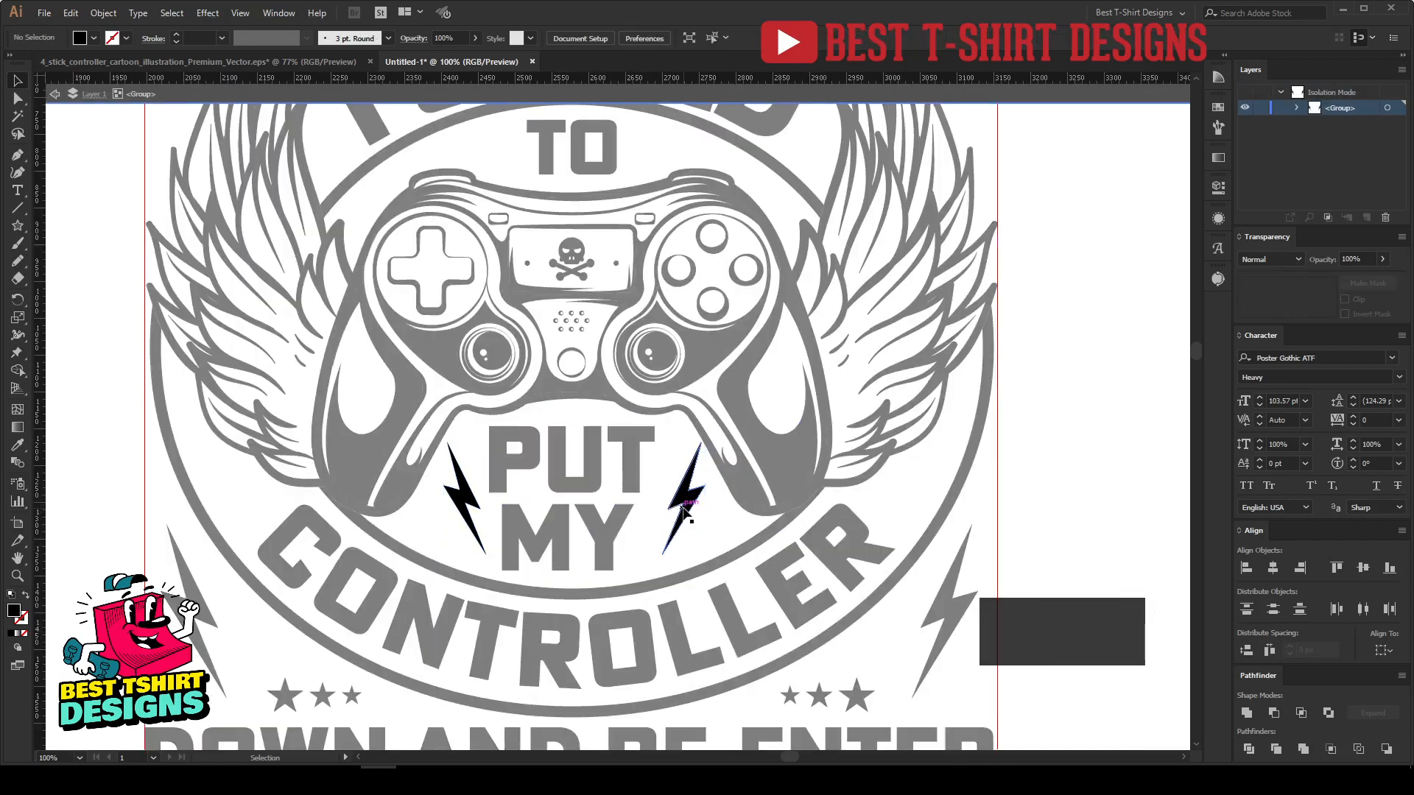
pyautogui.click(683, 509)
pyautogui.hotkey('shift', 'Left')
pyautogui.press('Right')
pyautogui.press('Right')
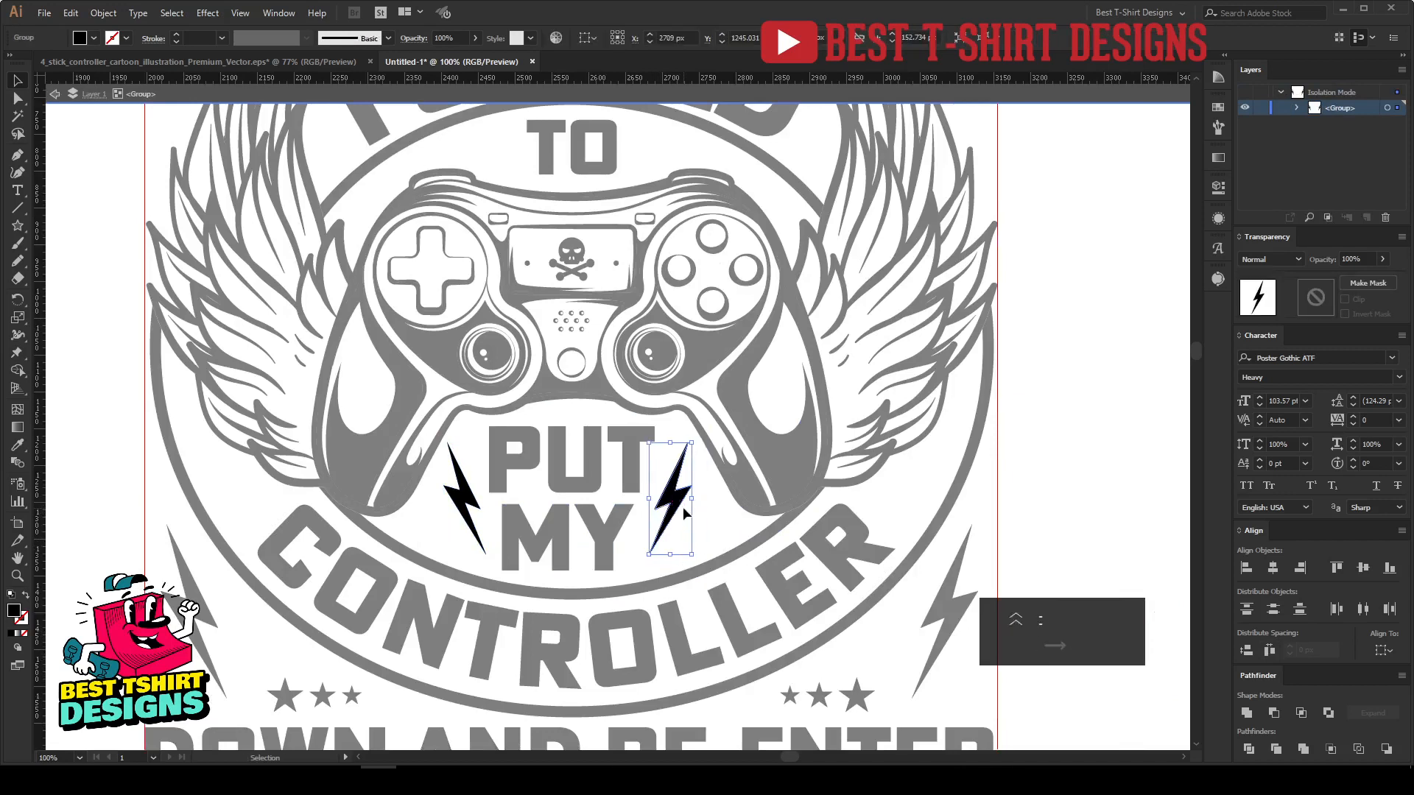
pyautogui.click(475, 498)
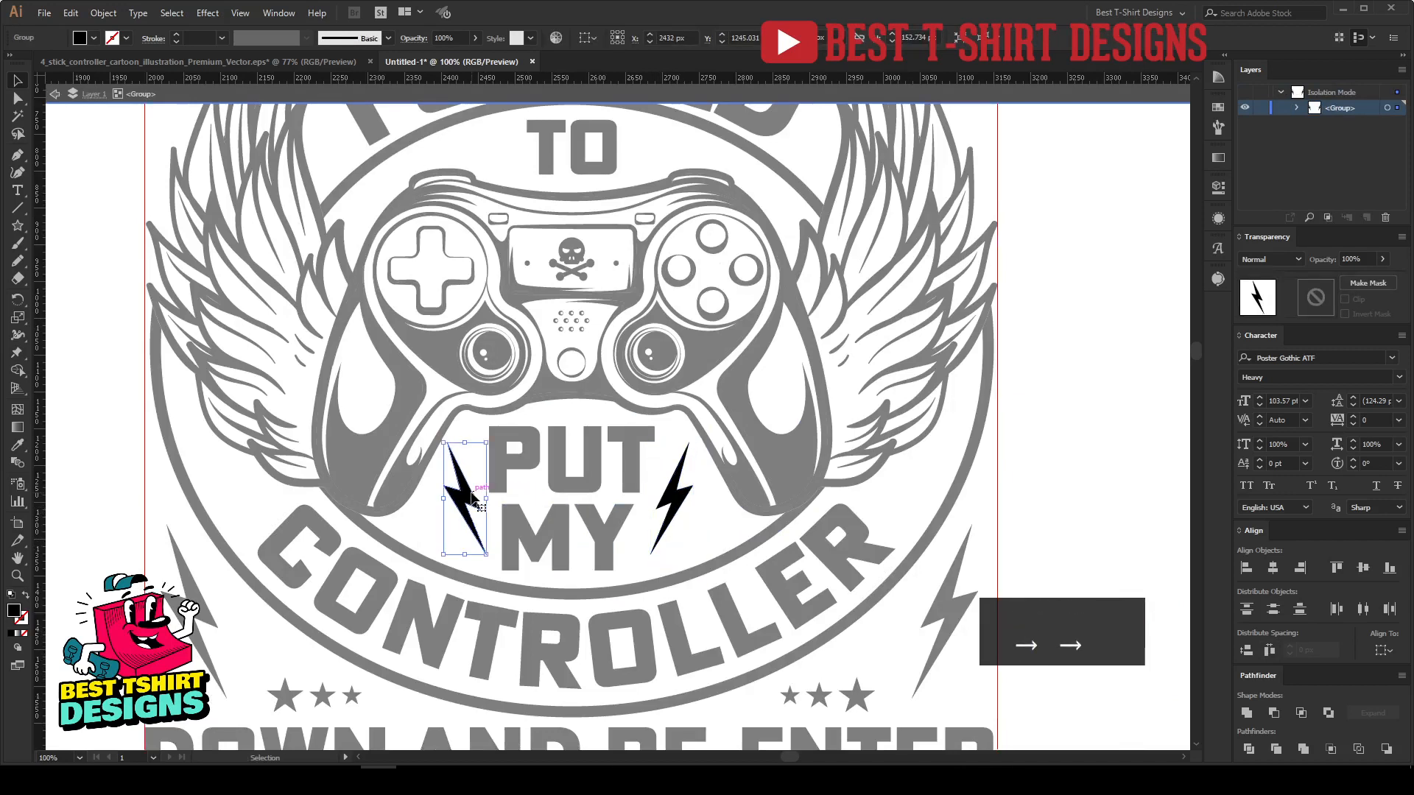
pyautogui.press('Right')
pyautogui.doubleClick(683, 530)
# Draw a short horizontal line with the Pen tool beneath the left star row, beside the upper-left lightning bolt.
pyautogui.scroll(-2, 578, 529)
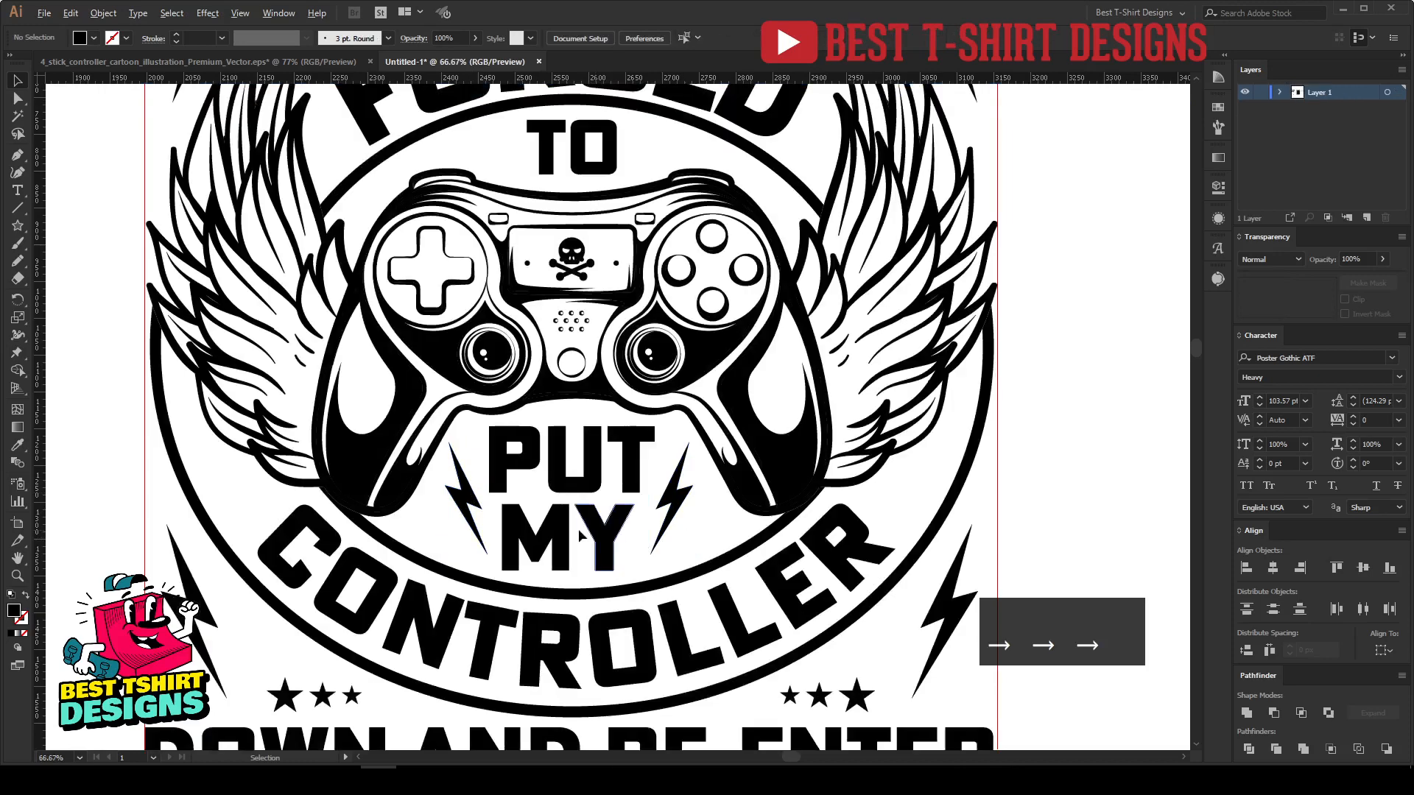
pyautogui.scroll(1, 936, 500)
pyautogui.scroll(1, 935, 498)
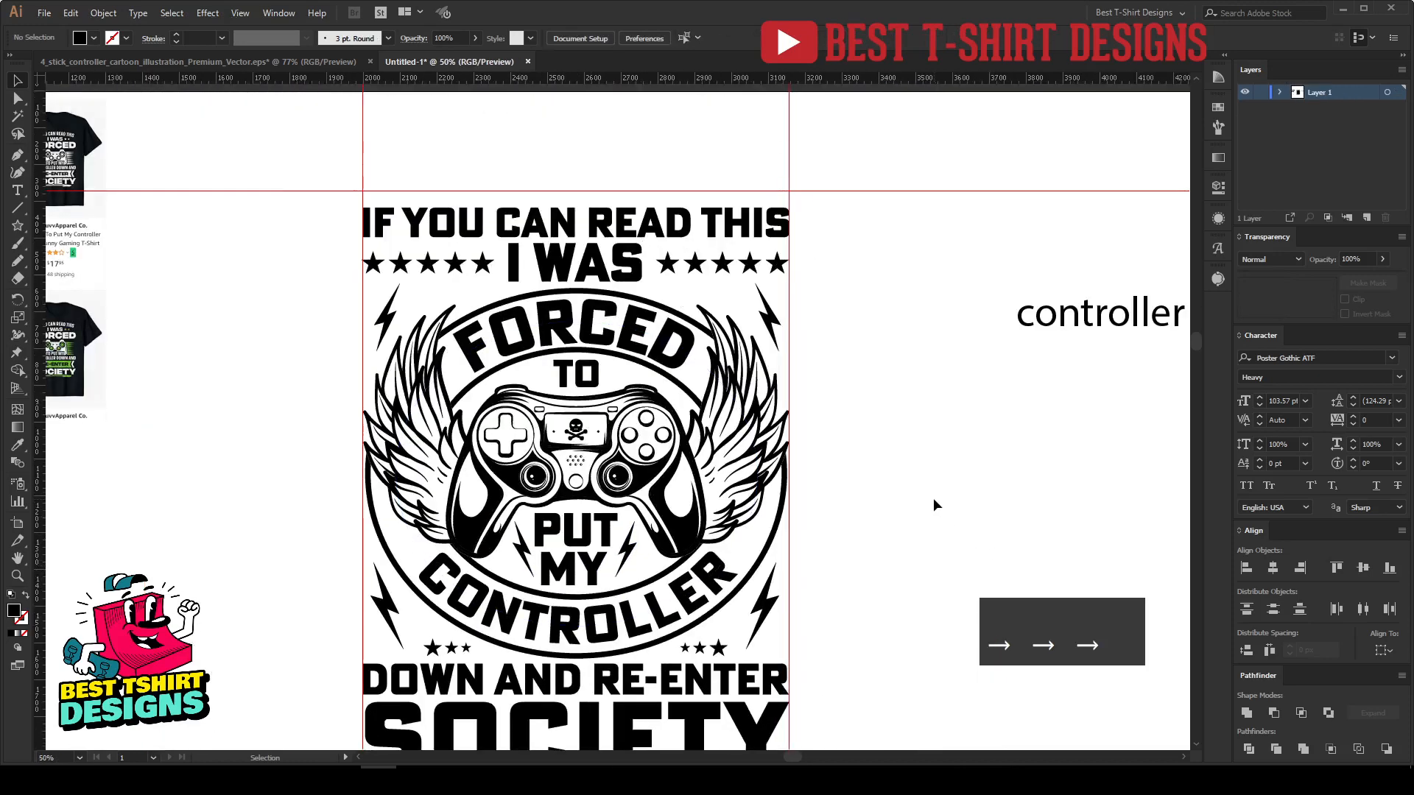
pyautogui.scroll(-2, 933, 498)
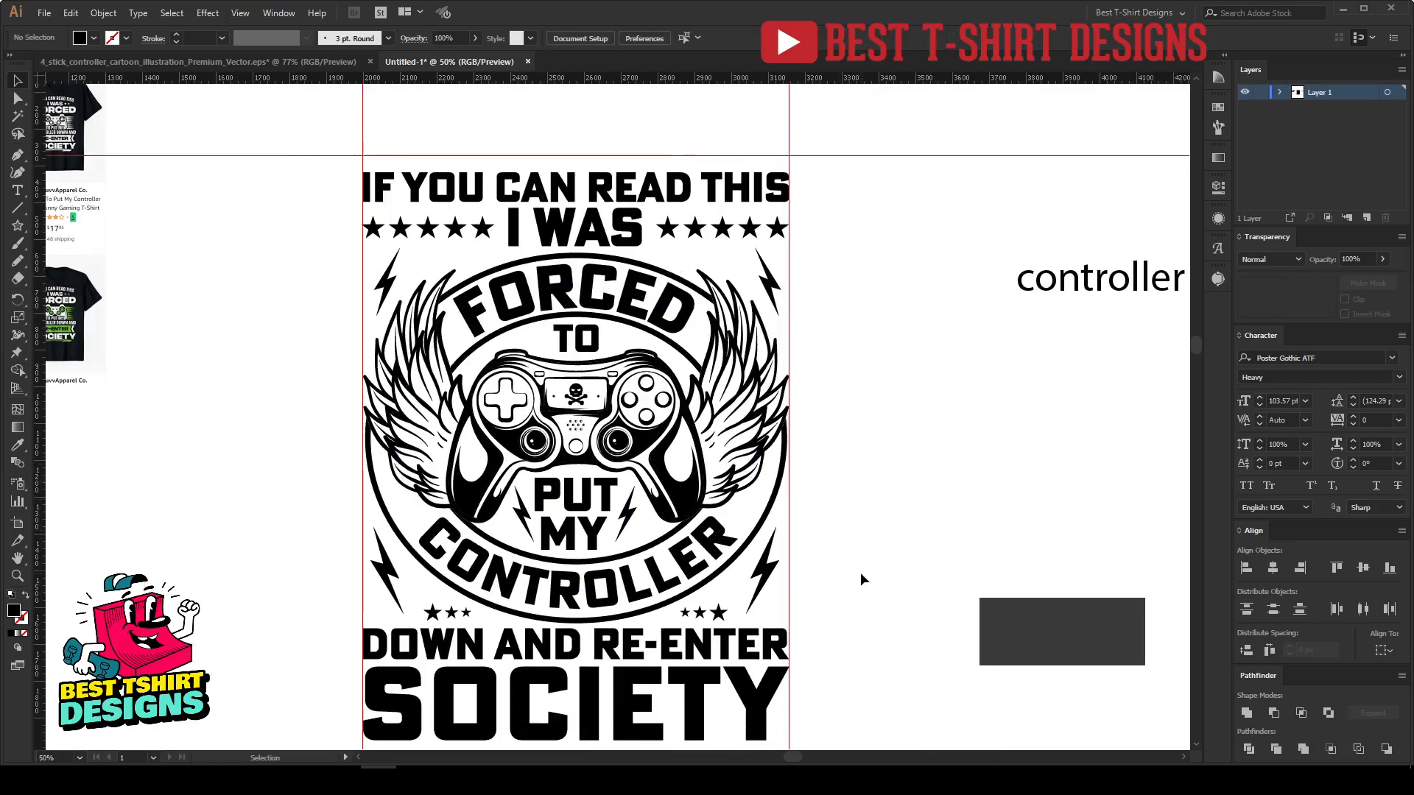
pyautogui.scroll(2, 529, 195)
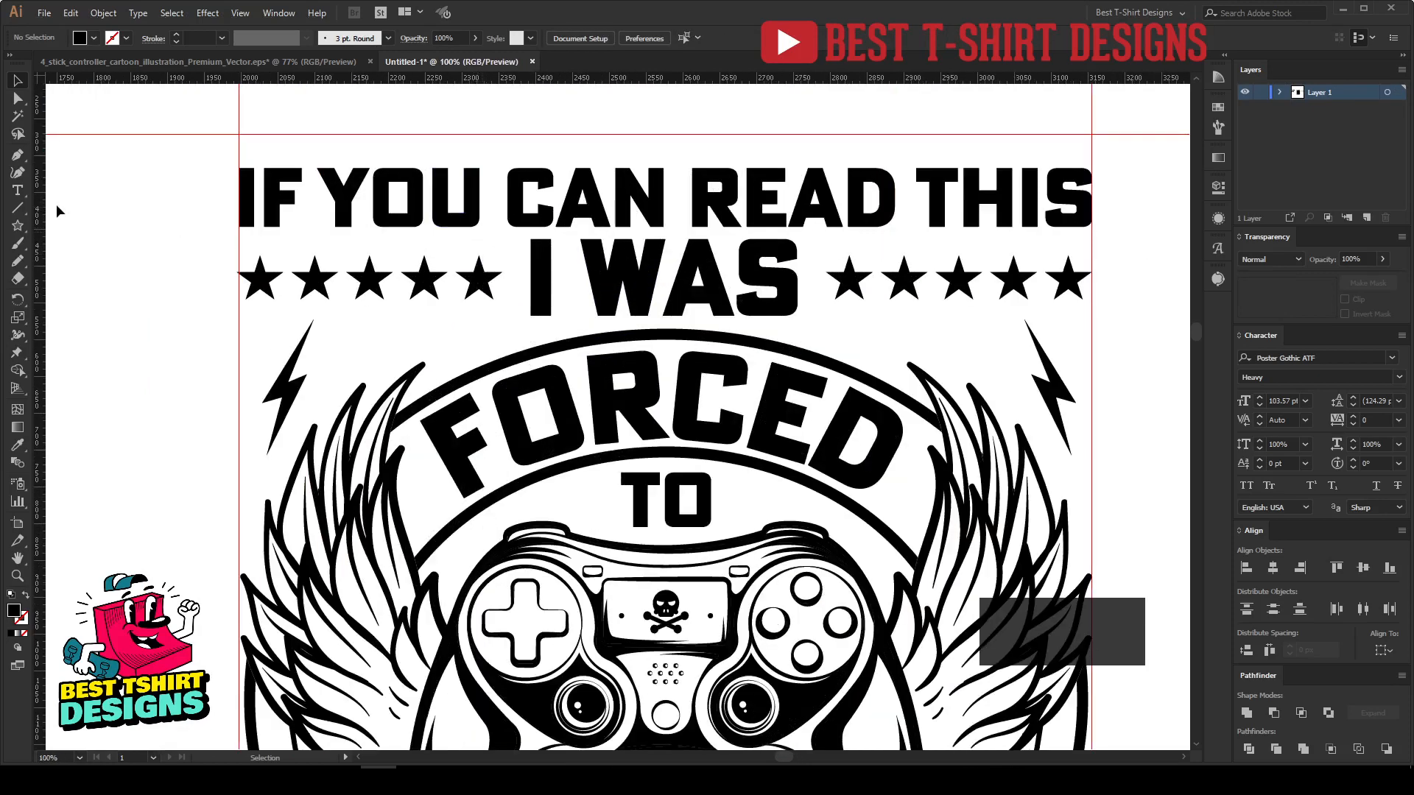
pyautogui.click(17, 156)
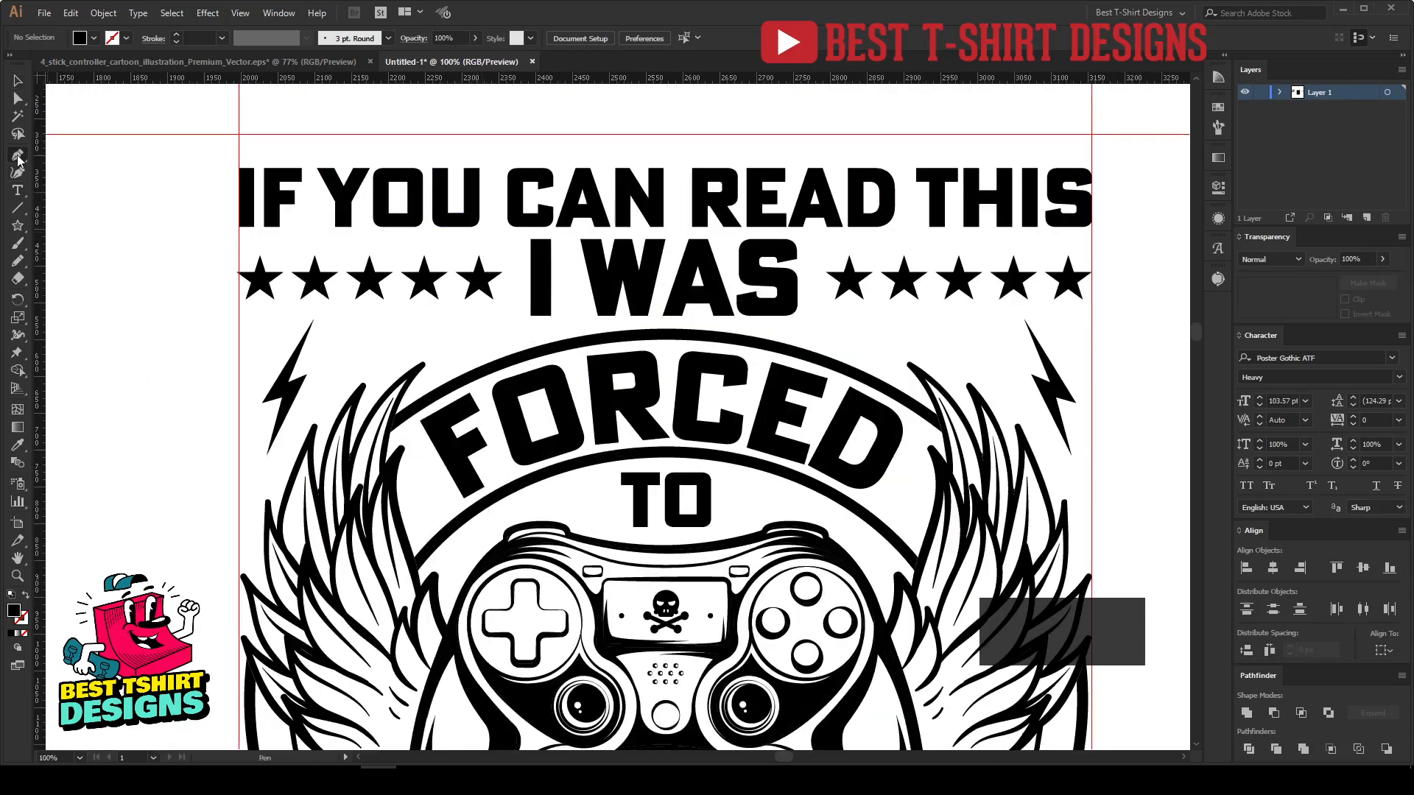
pyautogui.click(352, 338)
pyautogui.click(492, 338)
pyautogui.press('v')
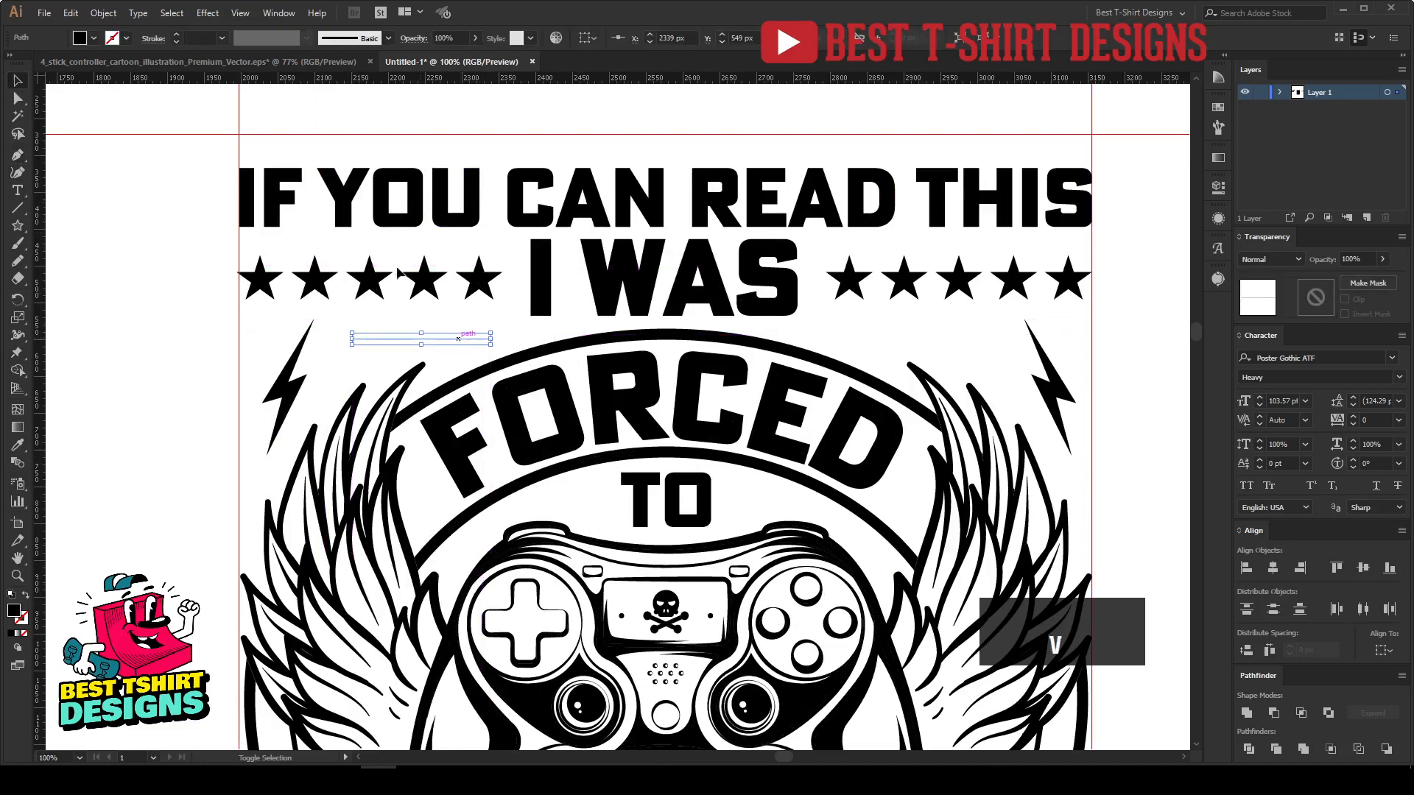
# Give the short horizontal line a 10 pt black stroke without fill and the lens-shaped width profile tapering at both ends.
pyautogui.hotkey('shift', 'x')
pyautogui.write('10')
pyautogui.press('Return')
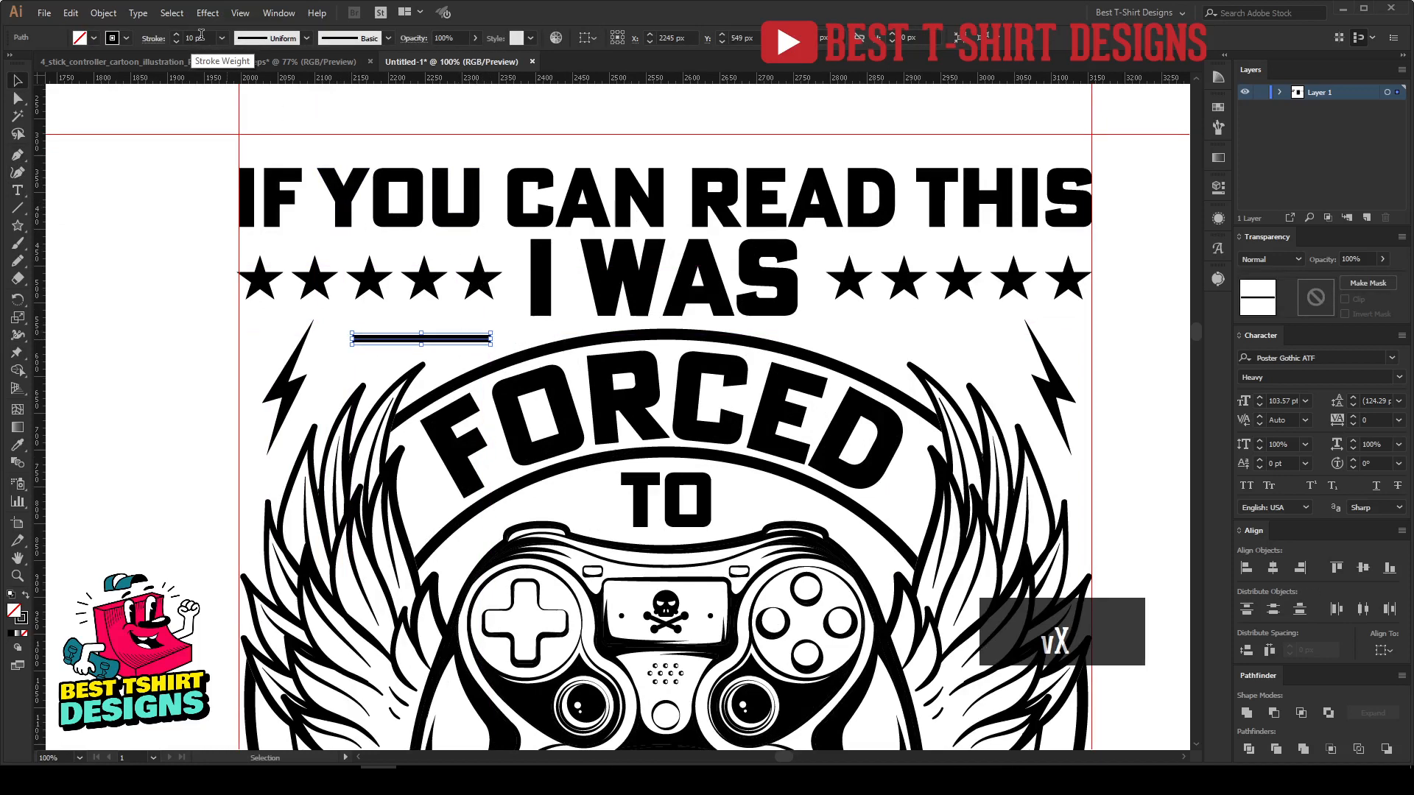
pyautogui.scroll(1, 202, 36)
pyautogui.click(153, 40)
pyautogui.click(119, 263)
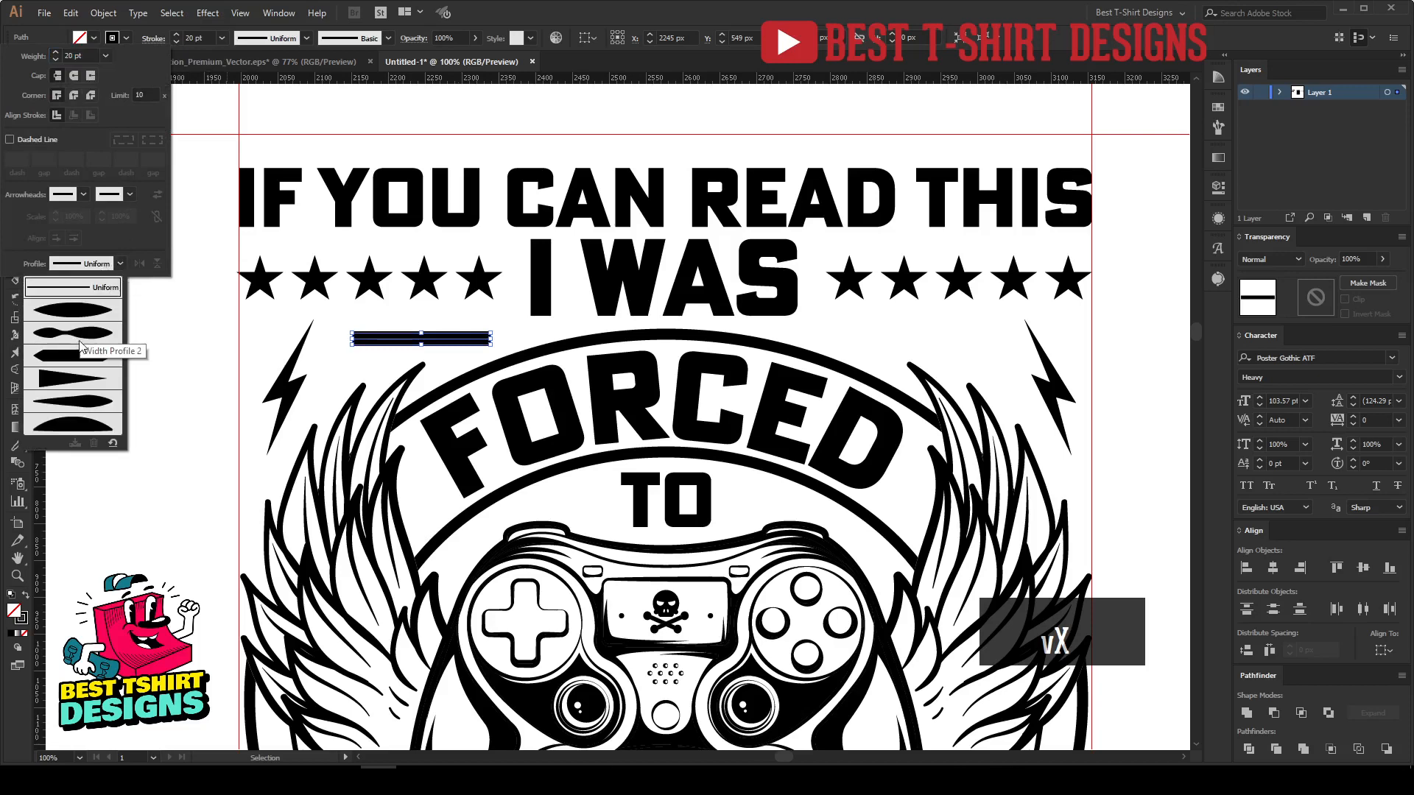
pyautogui.click(73, 310)
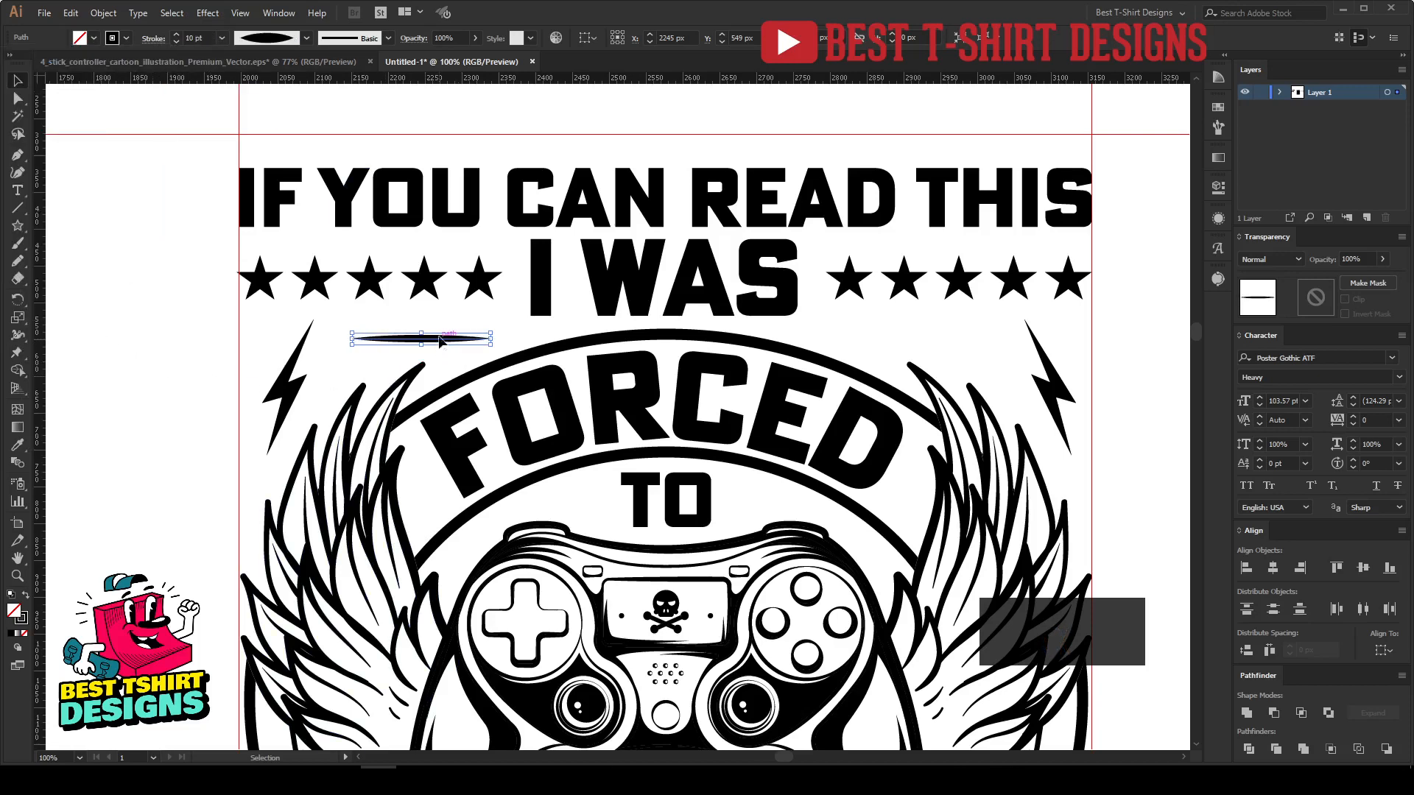
# Copy the tapered line across to the opposite side below the other star row, group both lines, and centre them under I WAS.
pyautogui.moveTo(439, 342); pyautogui.dragTo(962, 339)
pyautogui.keyDown('shift'); pyautogui.click(489, 336); pyautogui.keyUp('shift')
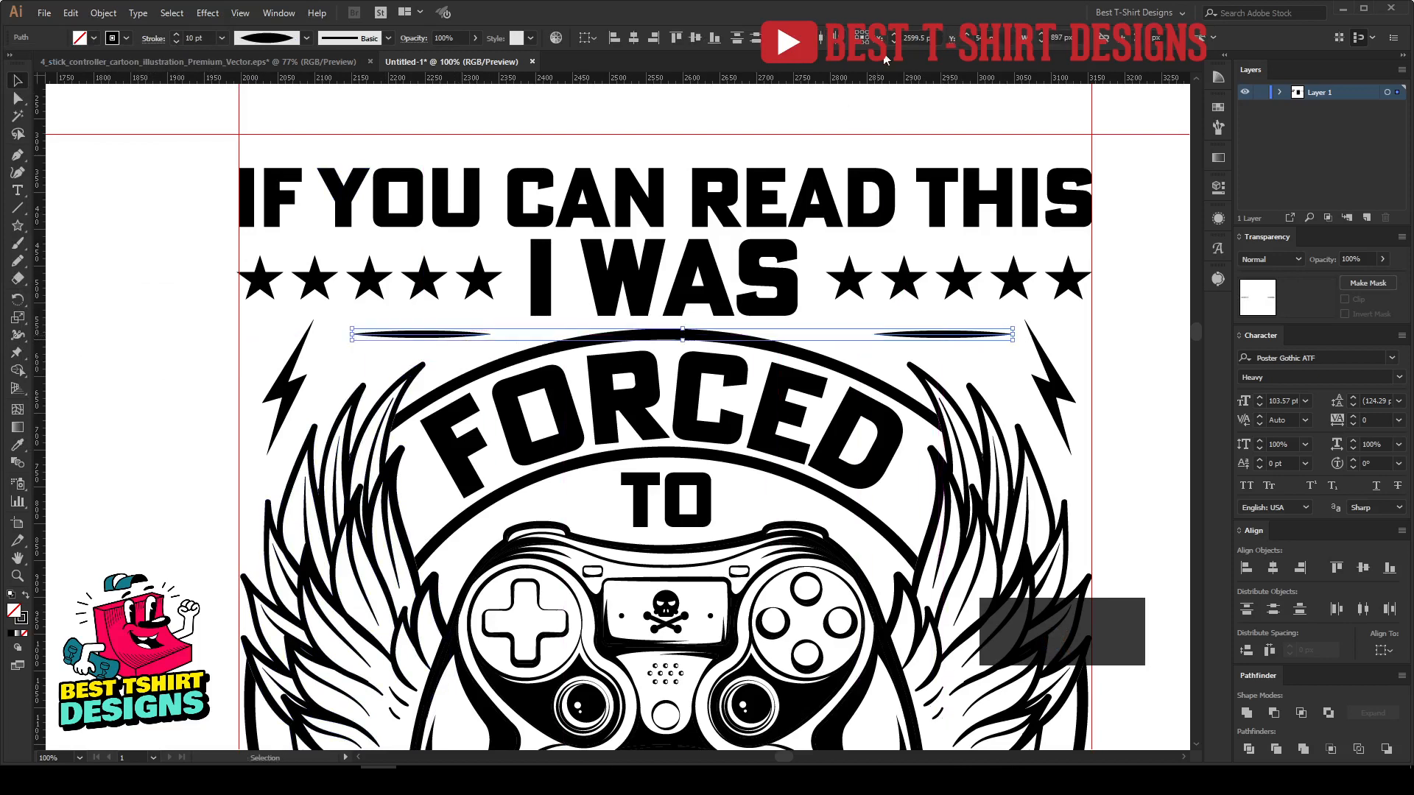
pyautogui.hotkey('ctrl', 'g')
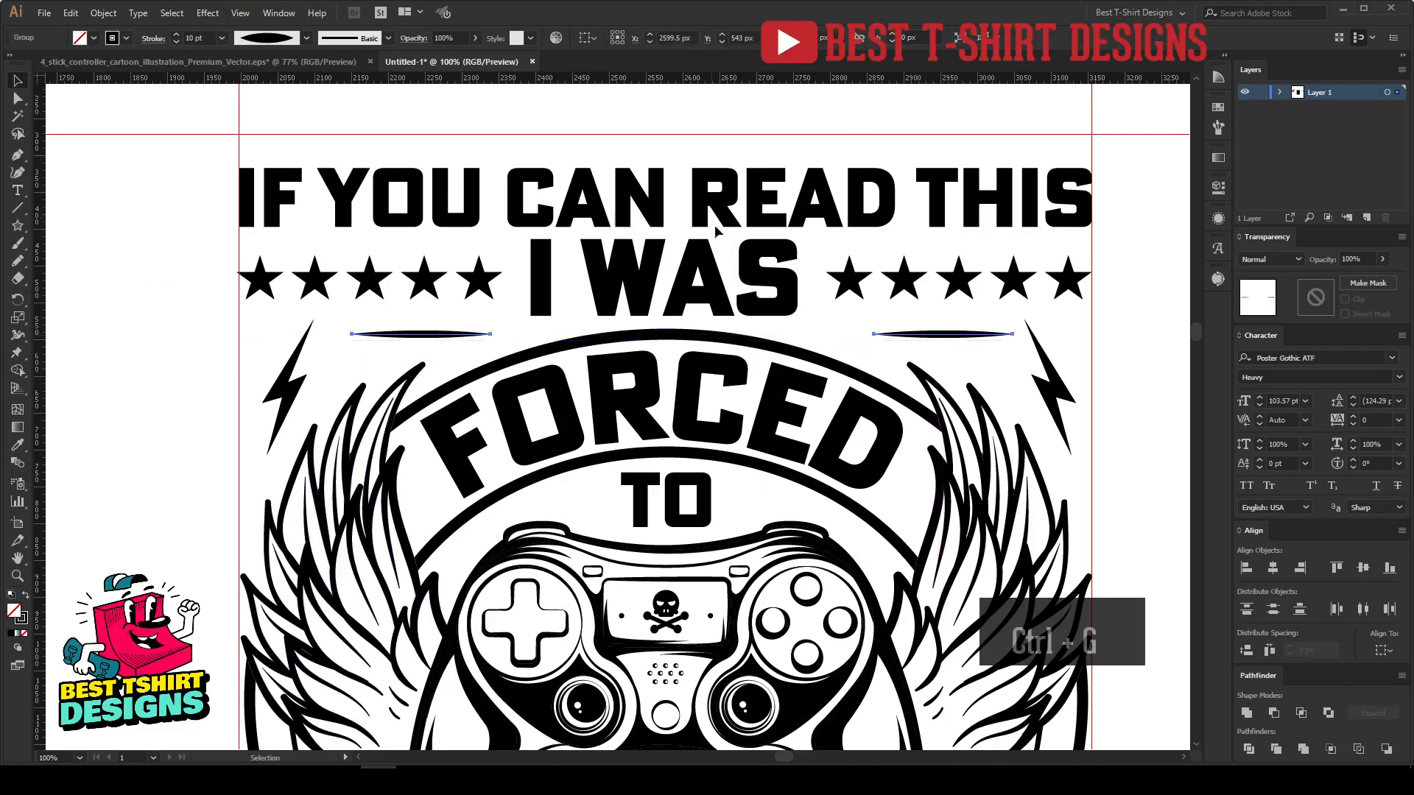
pyautogui.keyDown('shift'); pyautogui.click(702, 280); pyautogui.keyUp('shift')
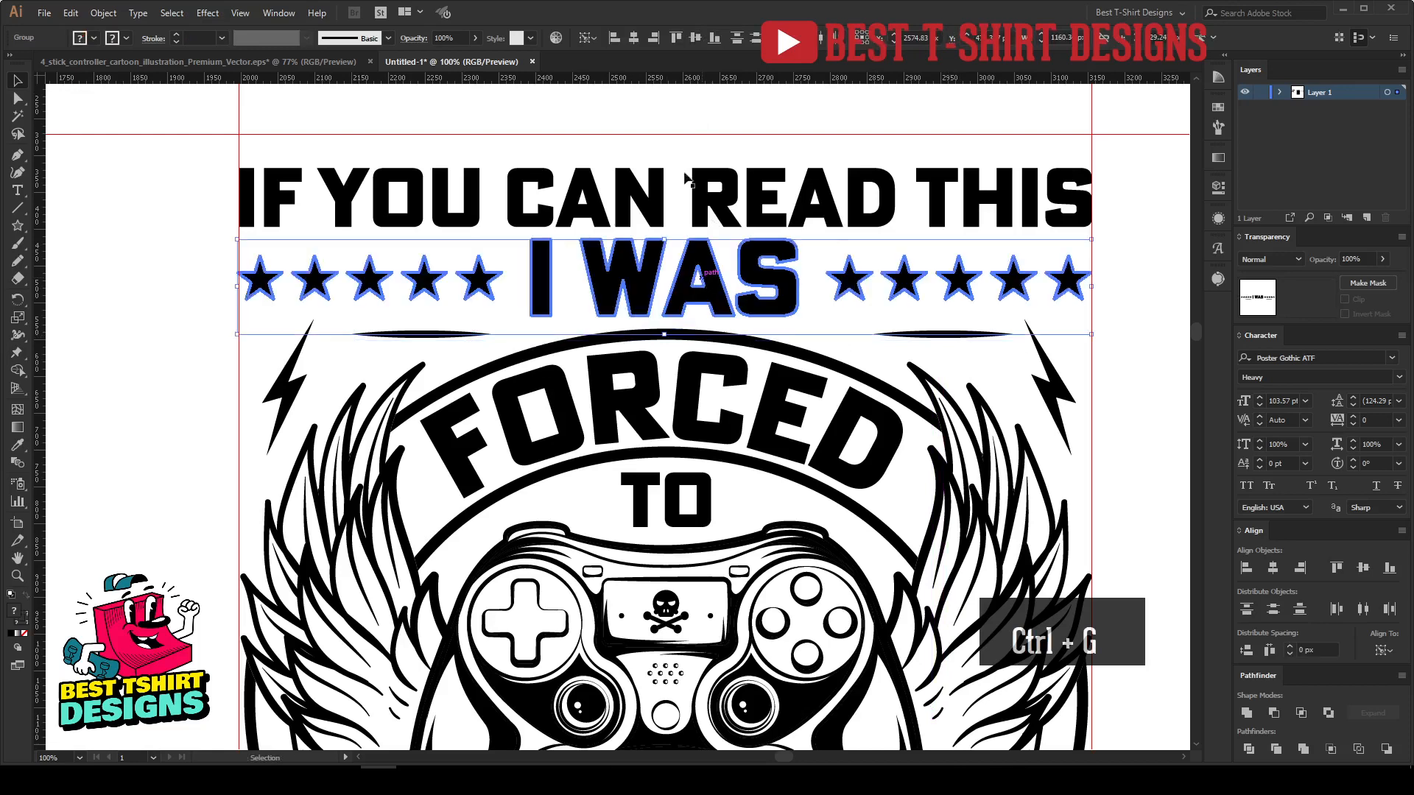
pyautogui.click(886, 314)
pyautogui.scroll(-2, 446, 322)
pyautogui.scroll(-2, 844, 357)
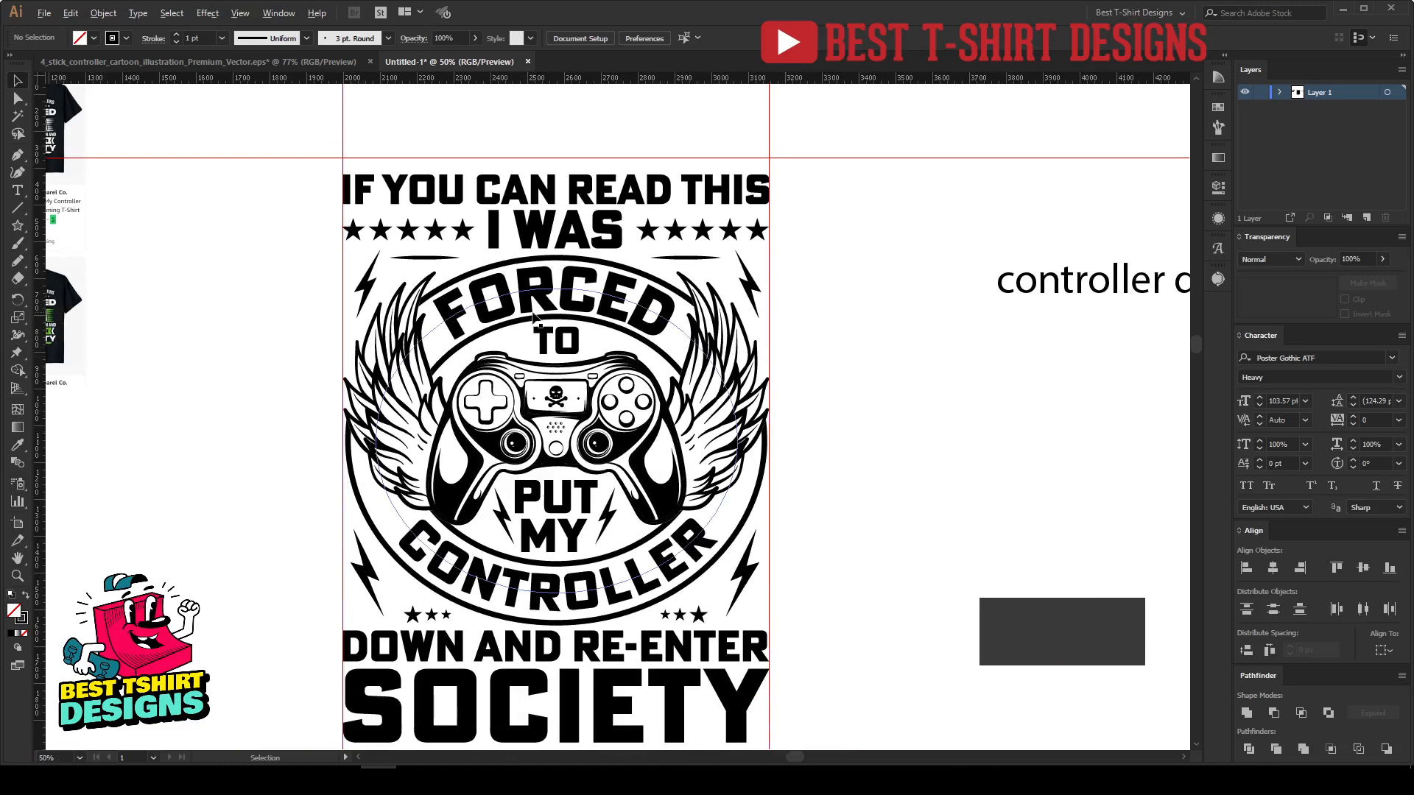
pyautogui.scroll(-1, 529, 312)
pyautogui.scroll(1, 487, 315)
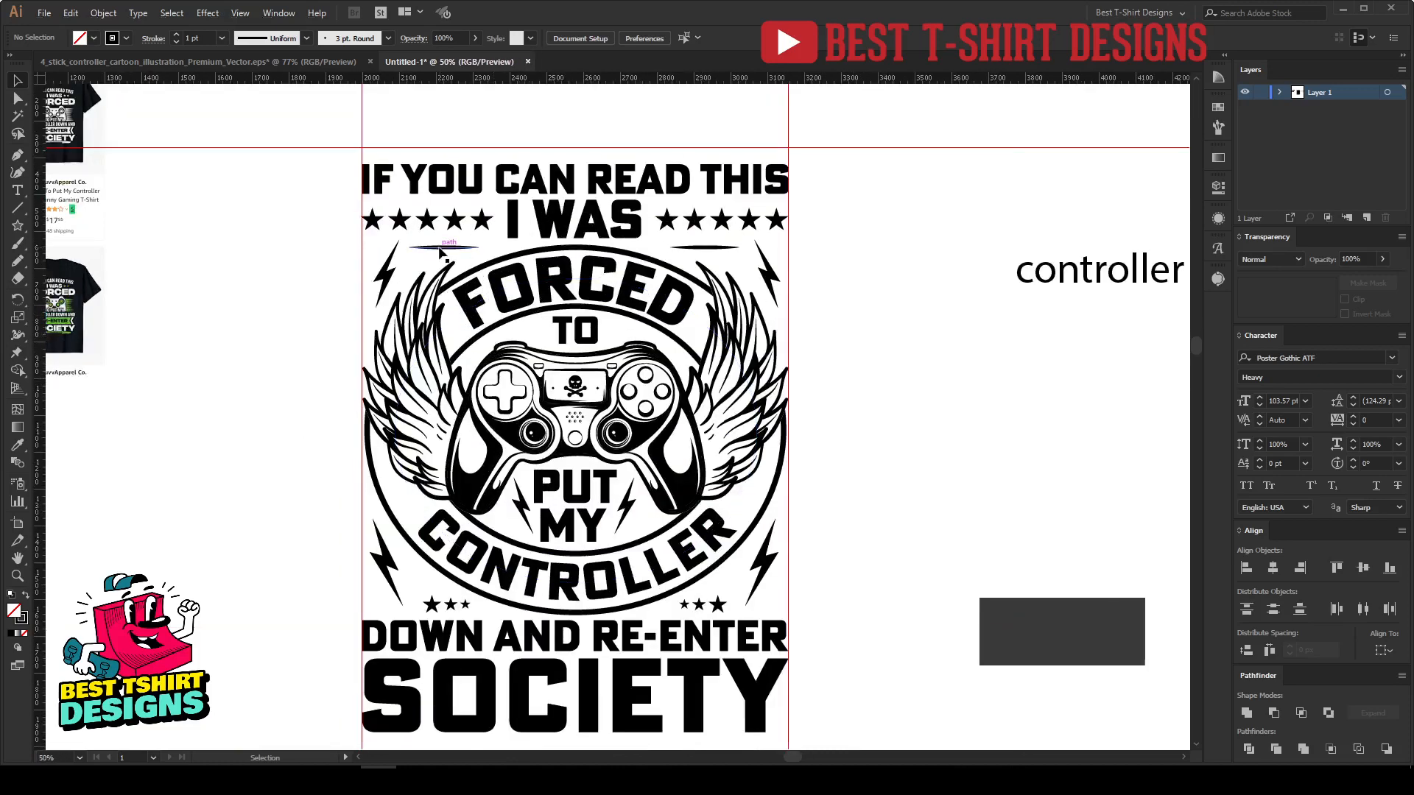
pyautogui.click(681, 249)
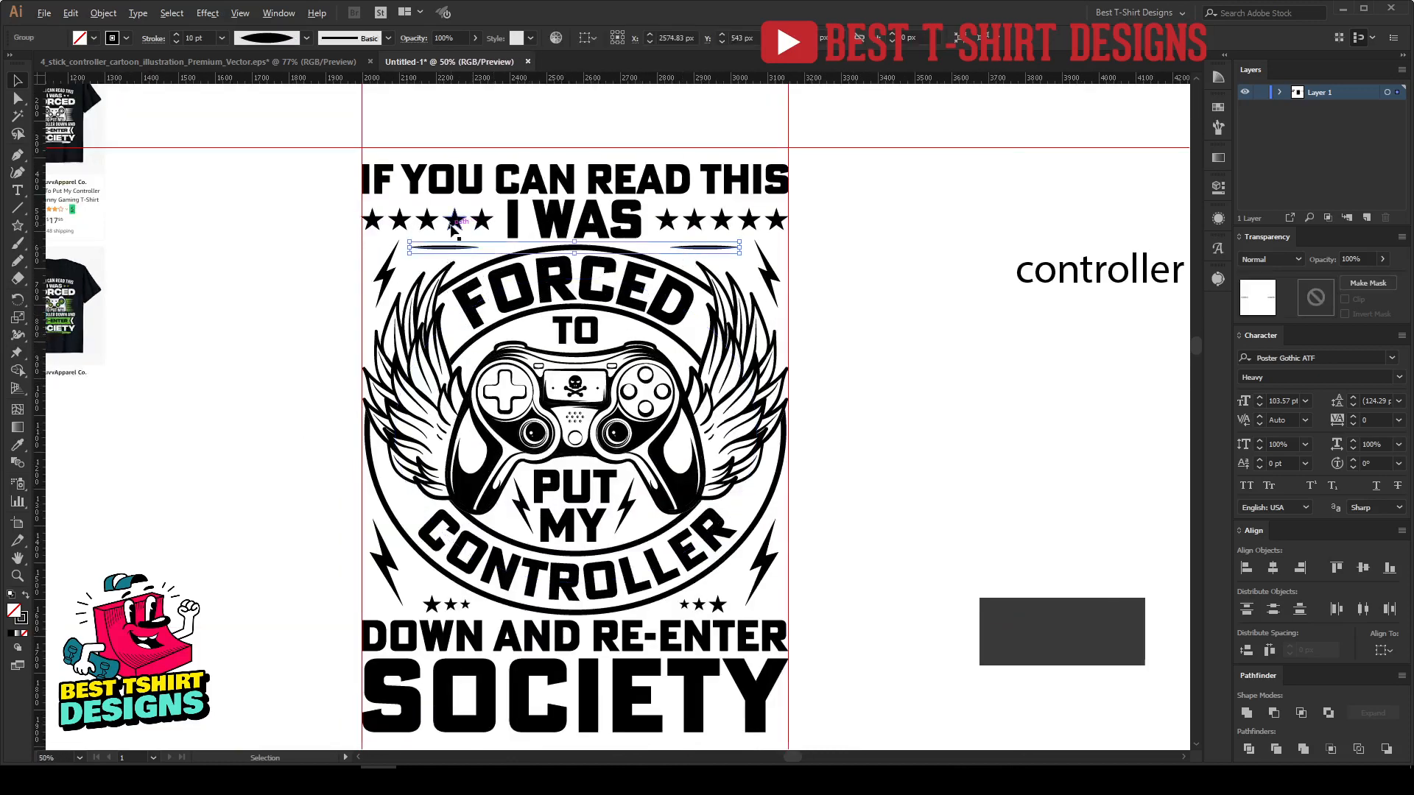
pyautogui.click(868, 434)
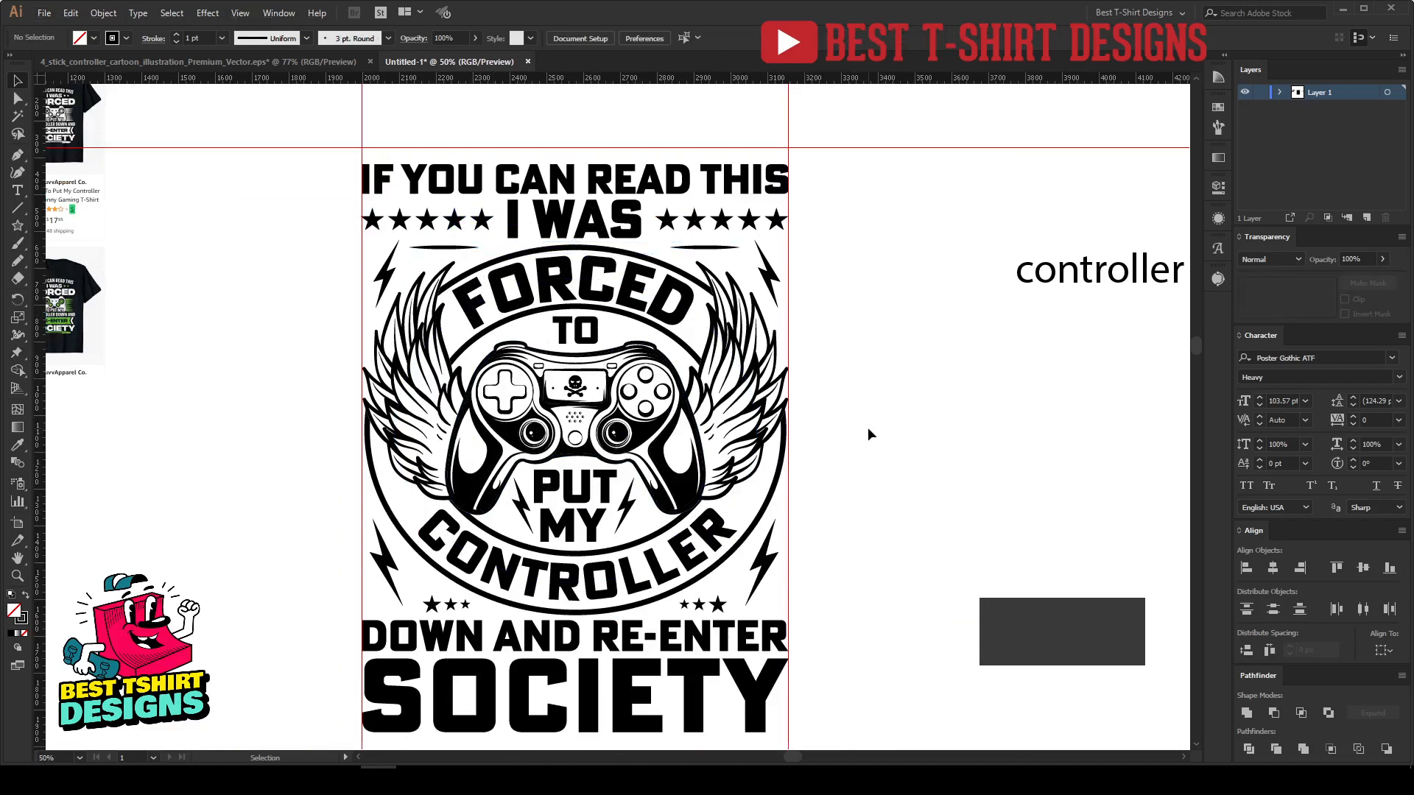
# Delete all the vertical and horizontal guides around the T-shirt design.
pyautogui.scroll(-1, 697, 355)
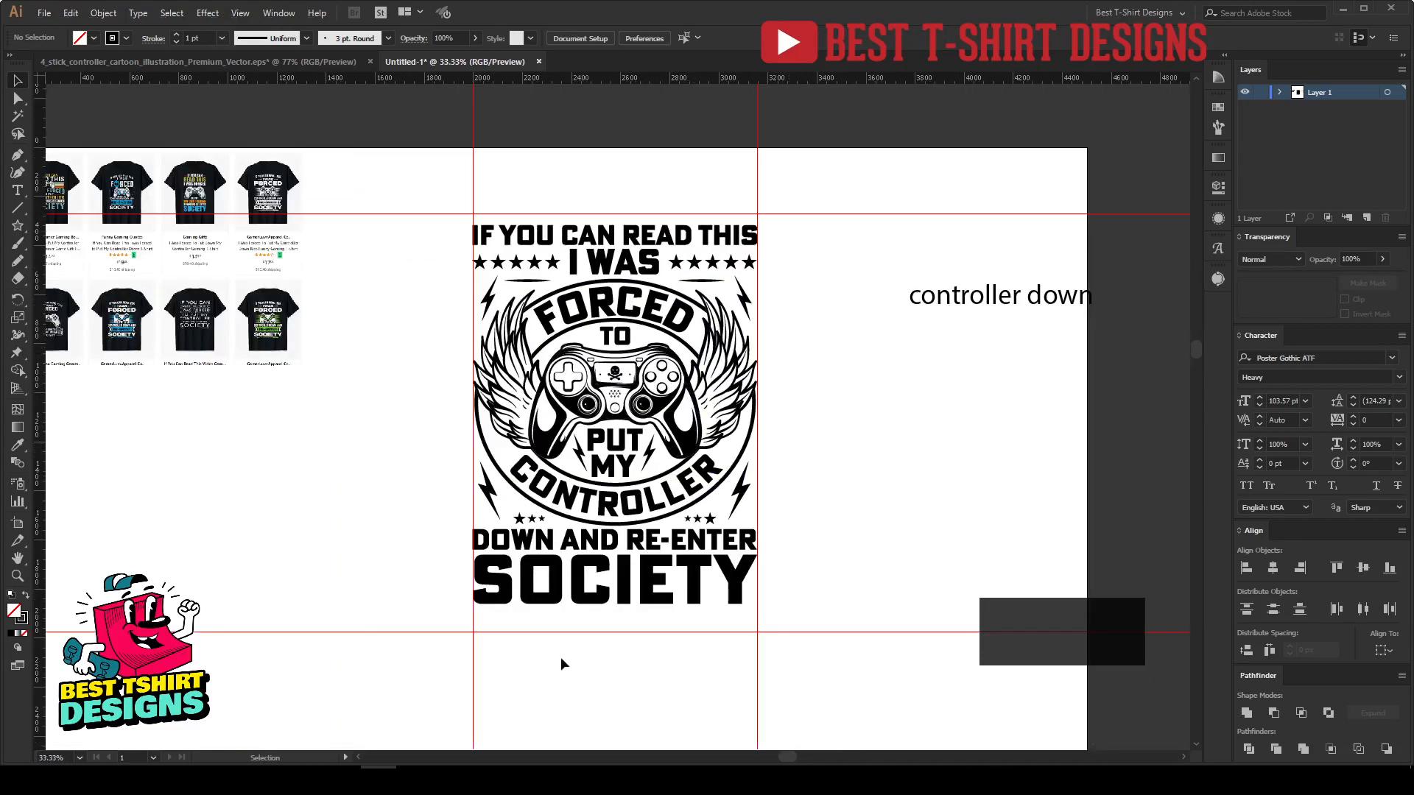
pyautogui.moveTo(410, 606); pyautogui.dragTo(502, 695)
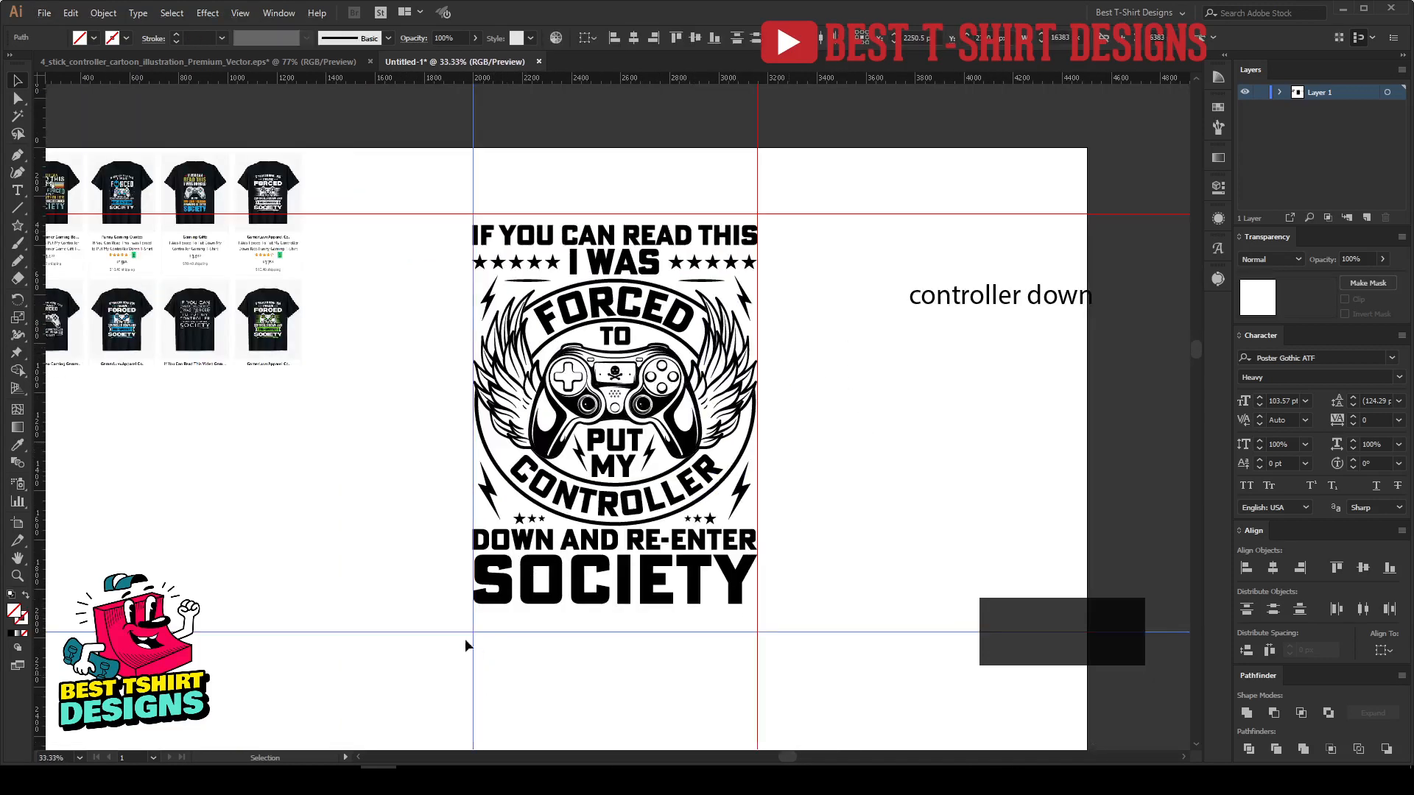
pyautogui.press('Delete')
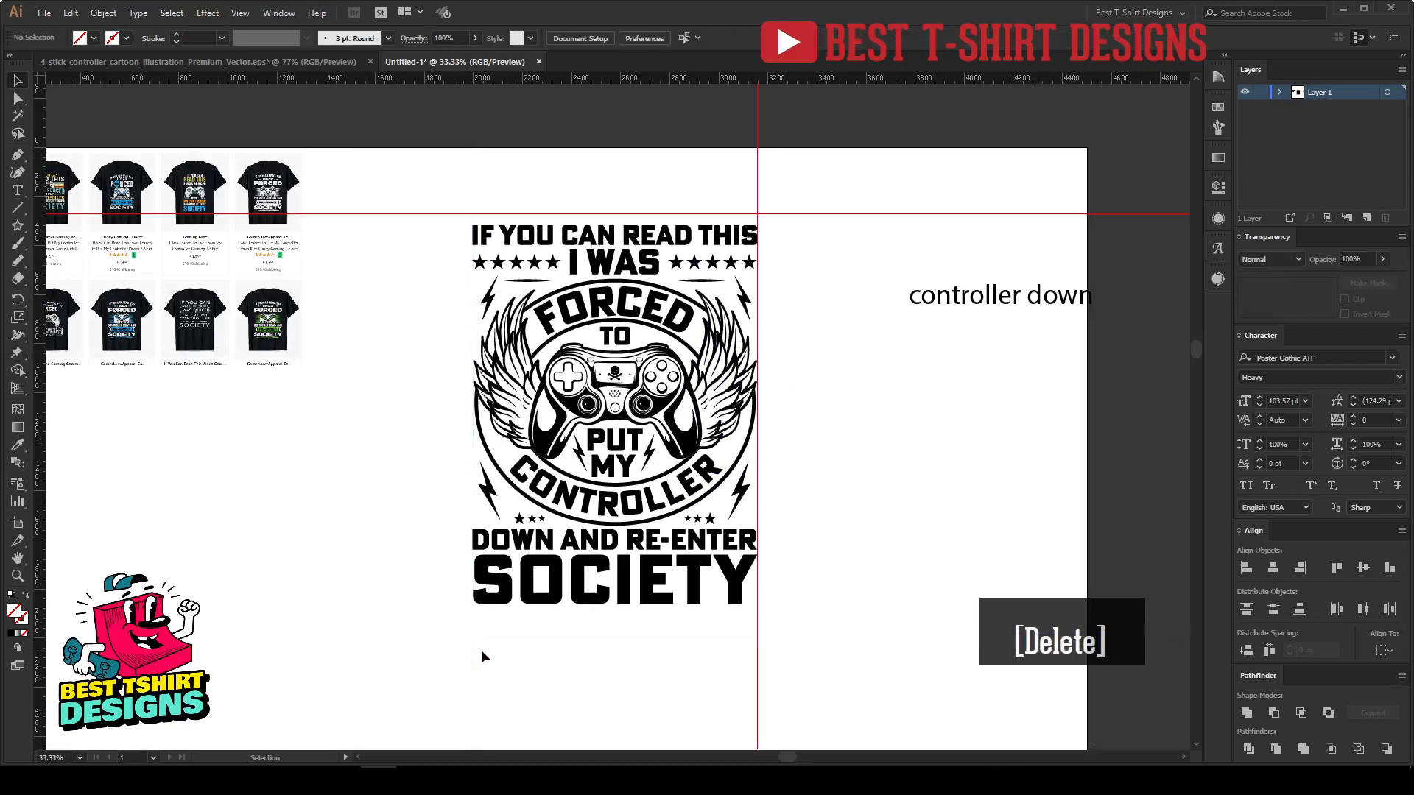
pyautogui.moveTo(797, 691); pyautogui.dragTo(799, 691)
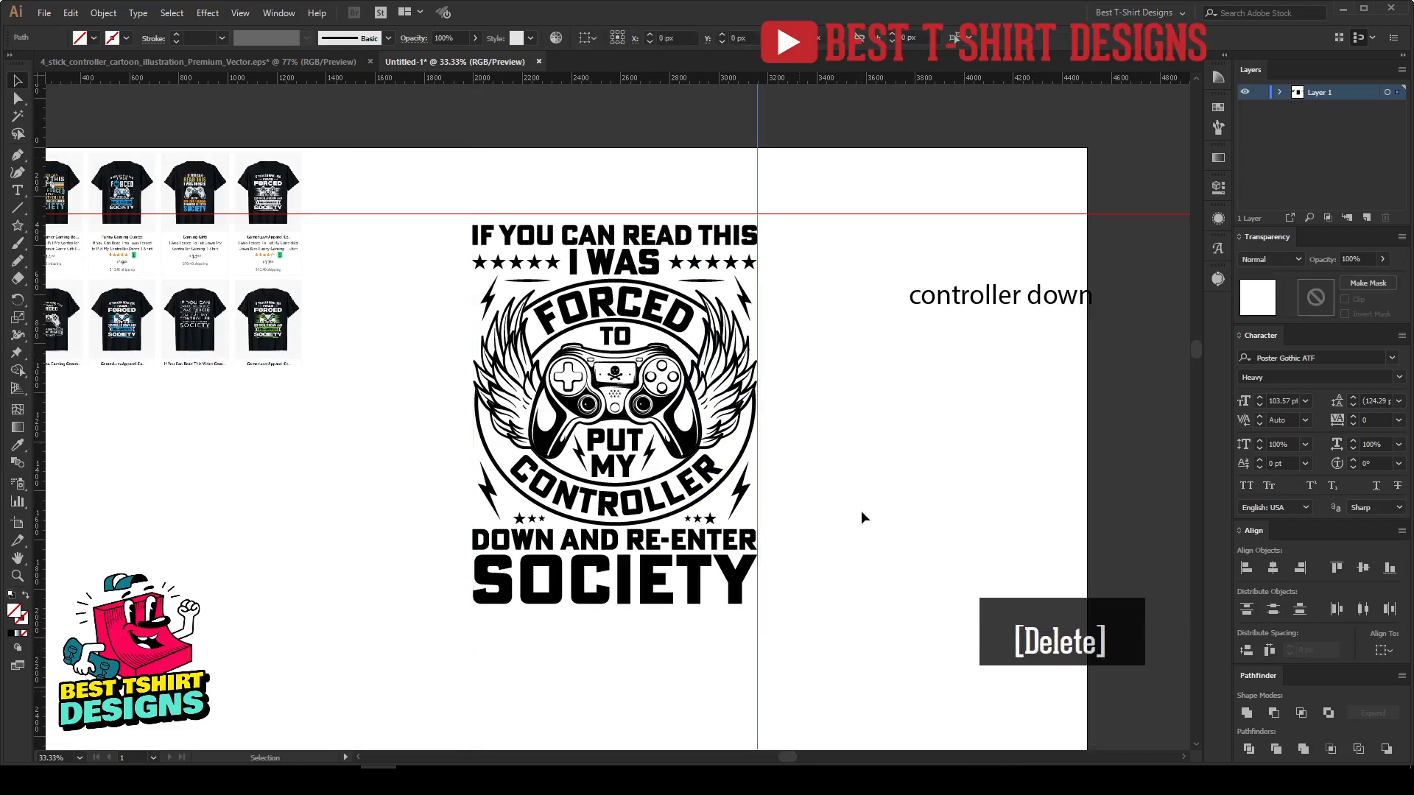
pyautogui.press('Delete')
pyautogui.moveTo(845, 266); pyautogui.dragTo(846, 266)
pyautogui.press('Delete')
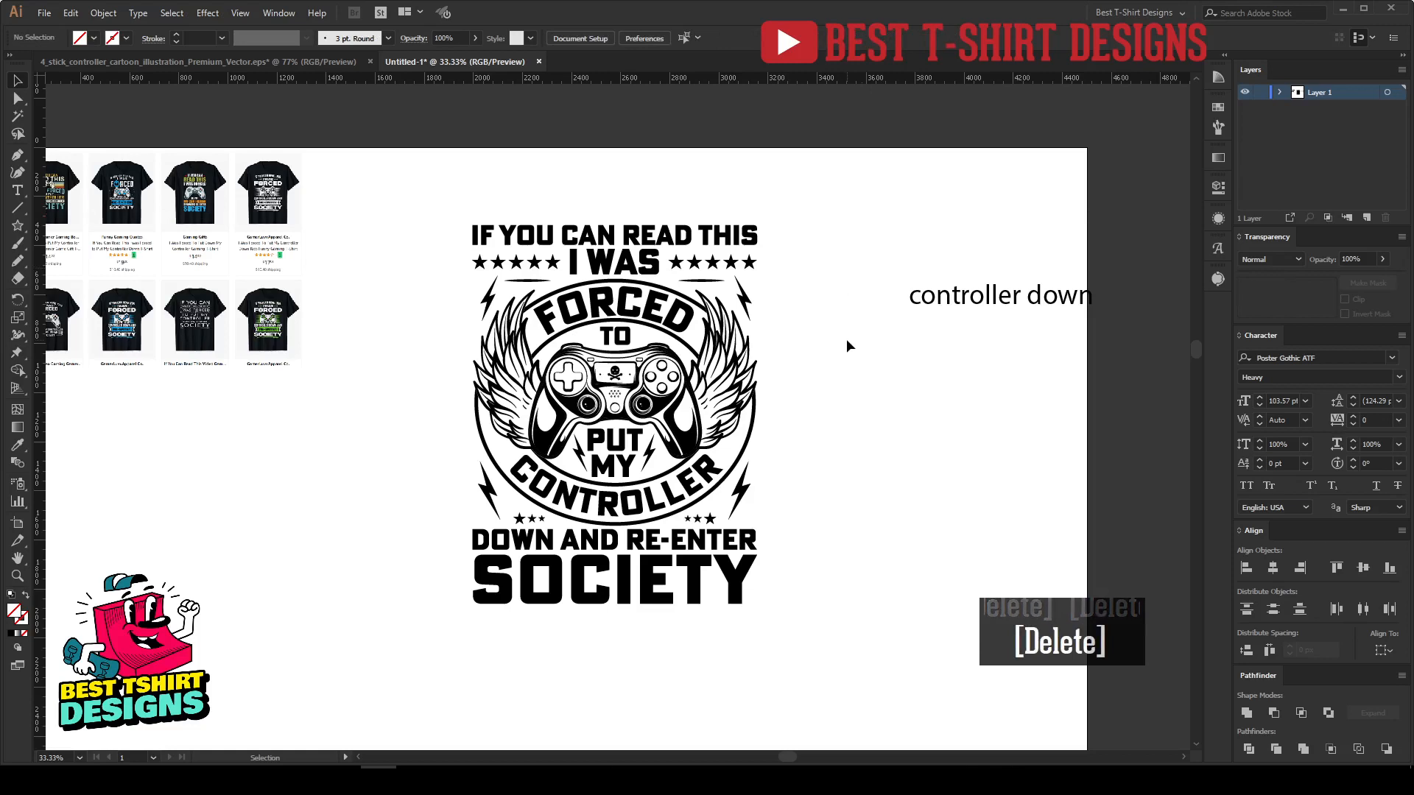
# Examine the reference T-shirt listings beside the artwork and compare them with the finished design.
pyautogui.hscroll(-2, 388, 505)
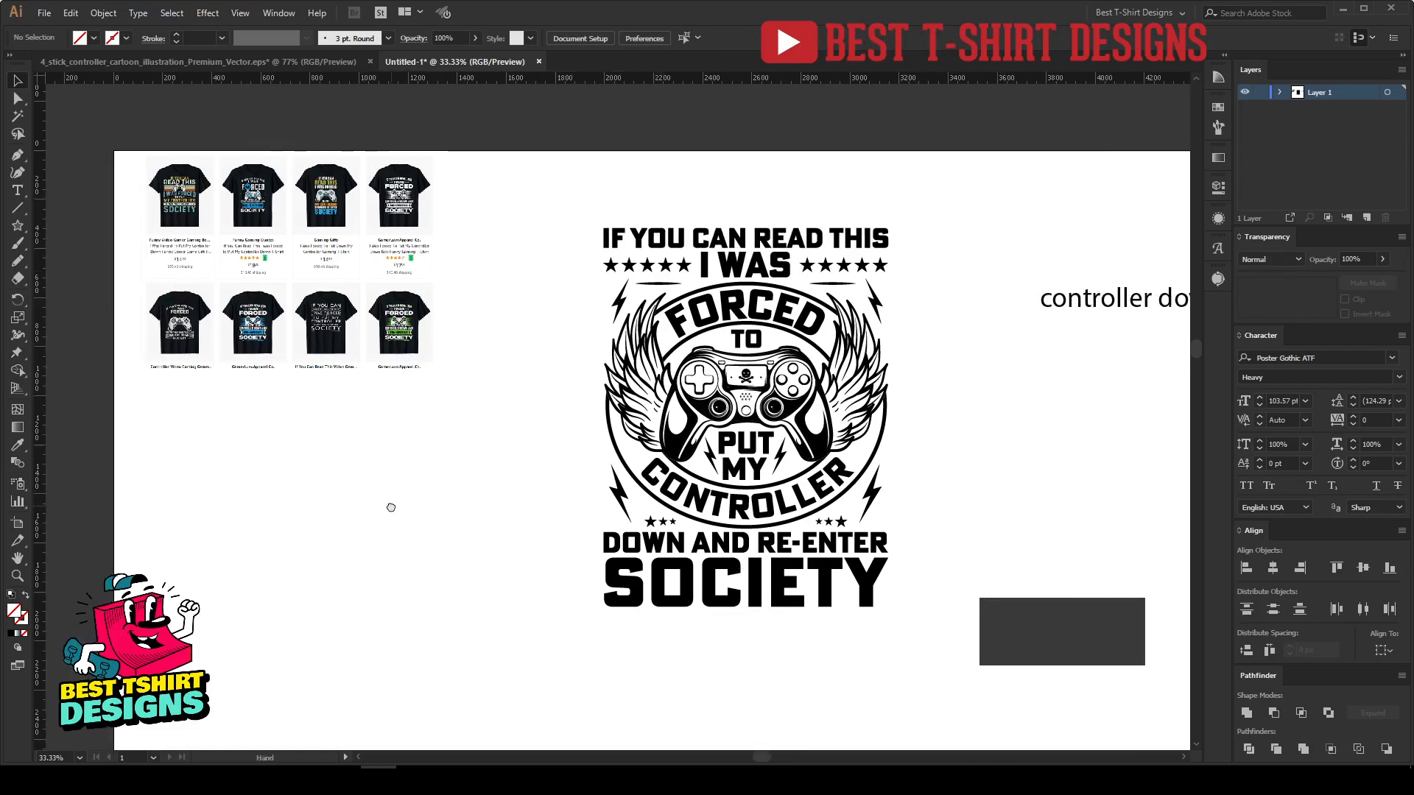
pyautogui.scroll(2, 126, 158)
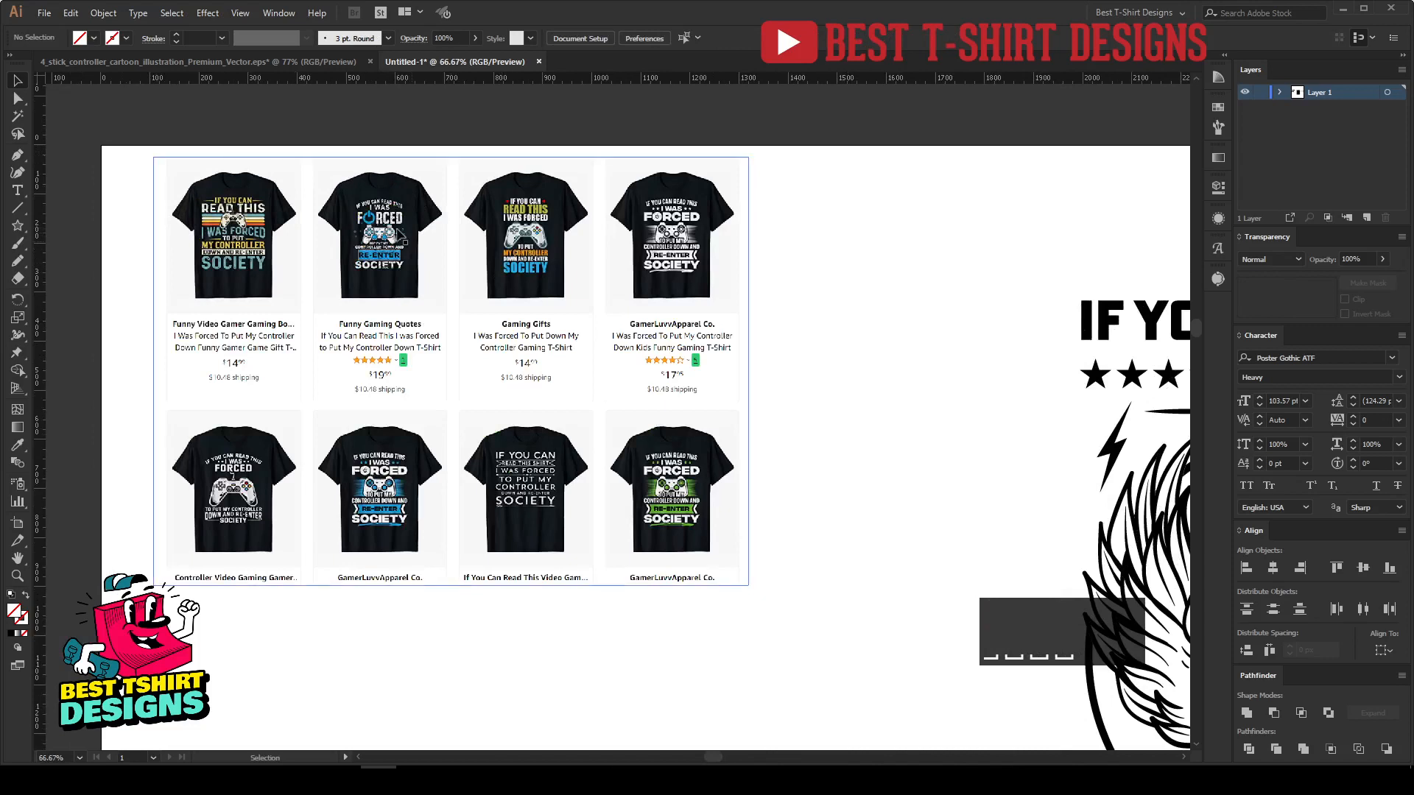
pyautogui.moveTo(120, 120); pyautogui.dragTo(838, 514)
pyautogui.click(838, 514)
pyautogui.scroll(-1, 177, 234)
pyautogui.moveTo(628, 353); pyautogui.dragTo(350, 253)
pyautogui.scroll(-1, 303, 232)
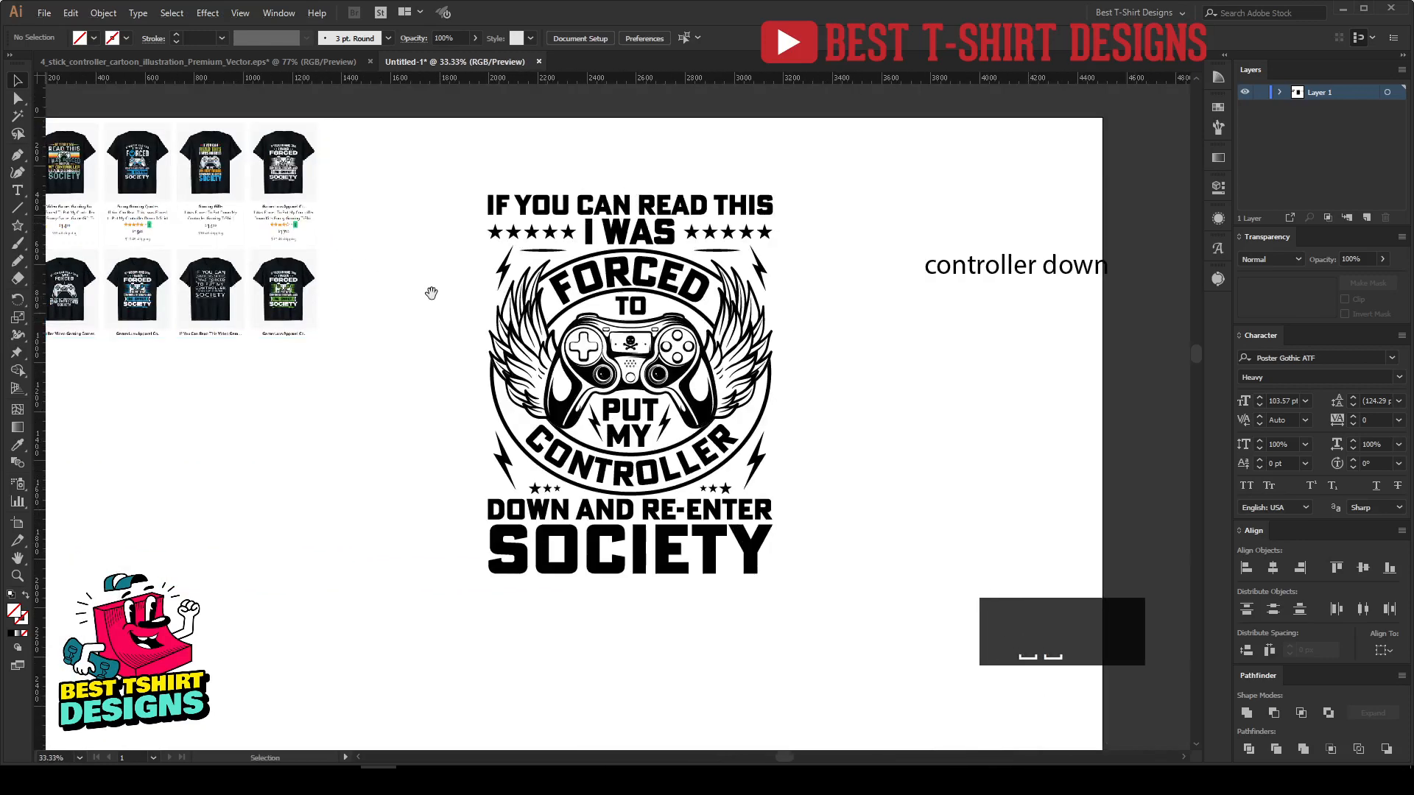
pyautogui.moveTo(432, 293); pyautogui.dragTo(389, 279)
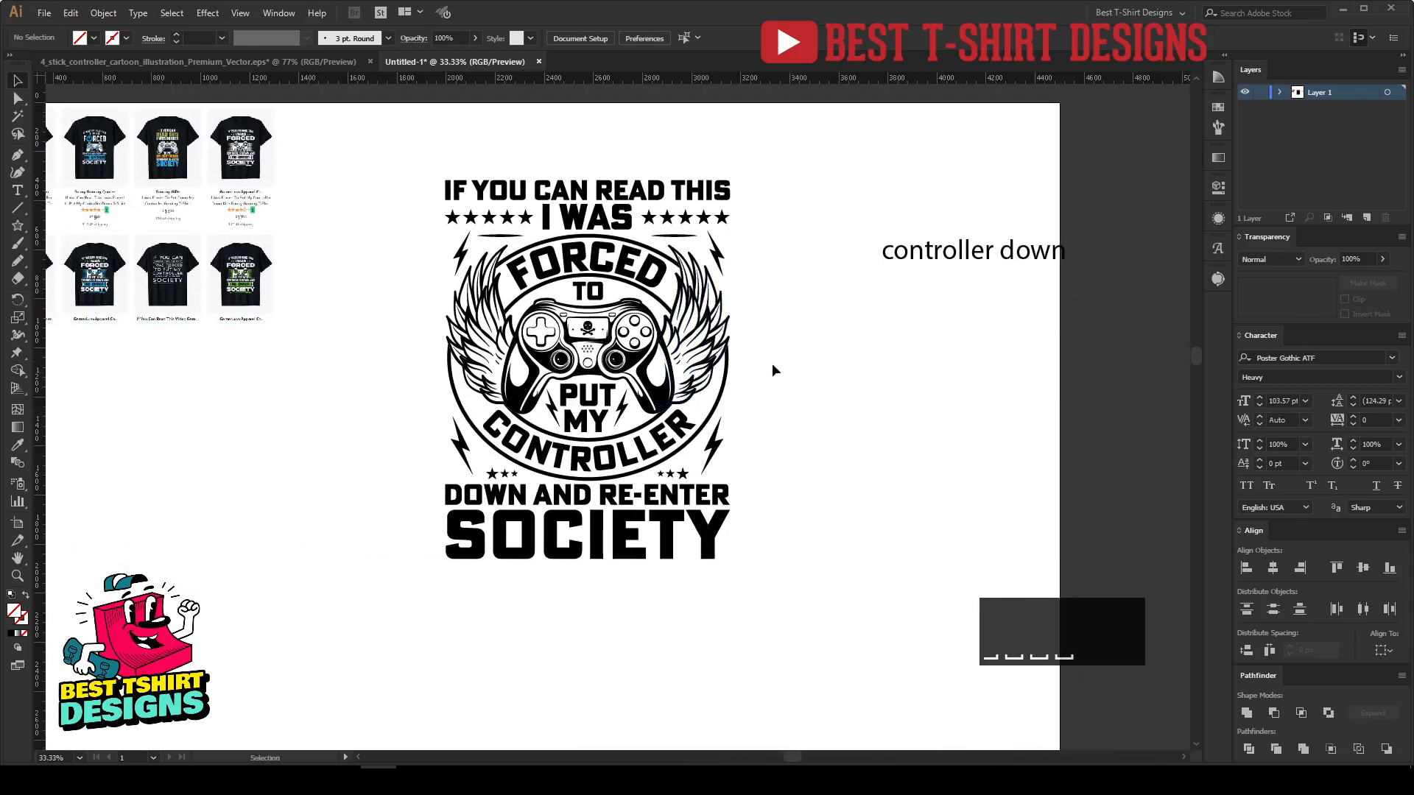
pyautogui.scroll(1, 781, 372)
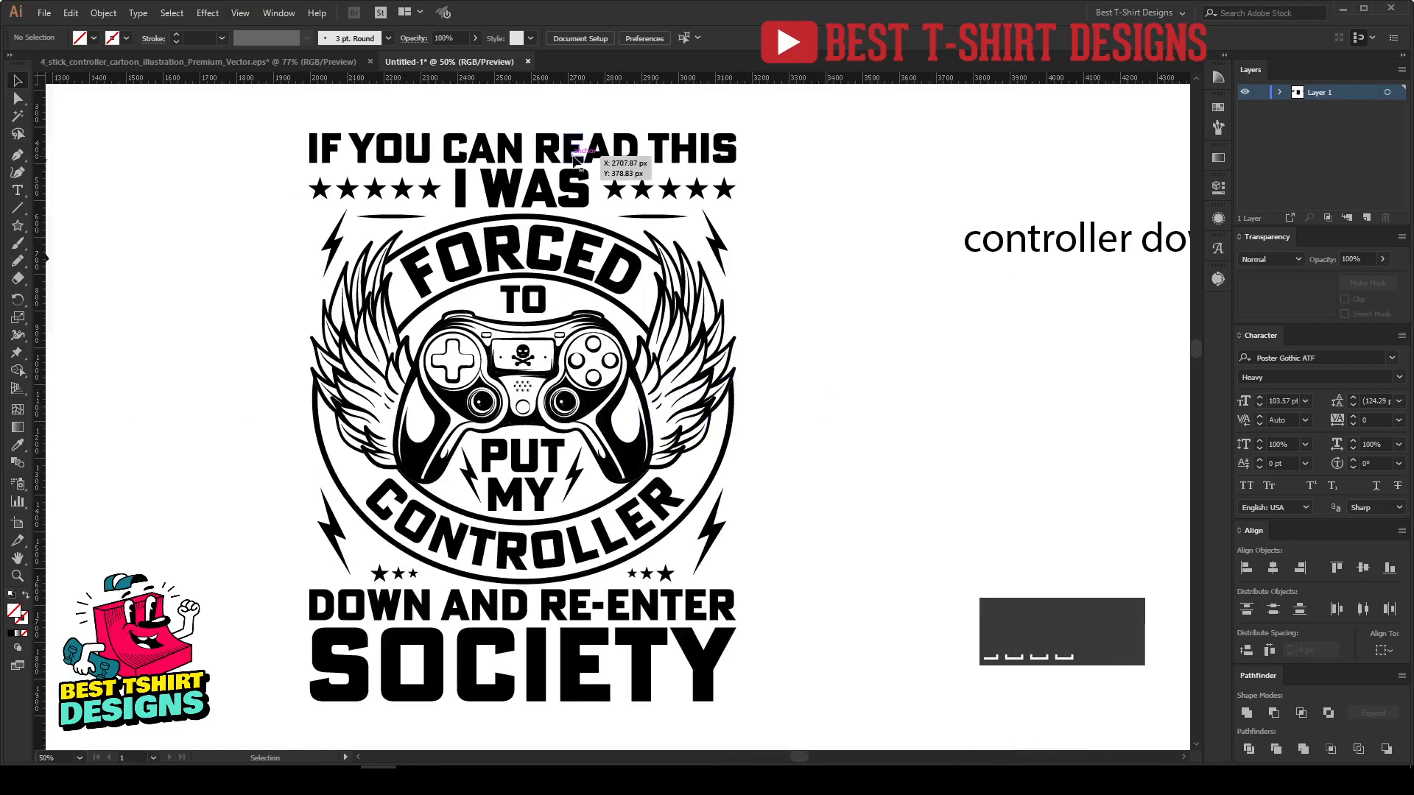
# Select the whole T-shirt design, expand its appearance, and expand all its objects into plain shapes.
pyautogui.click(574, 183)
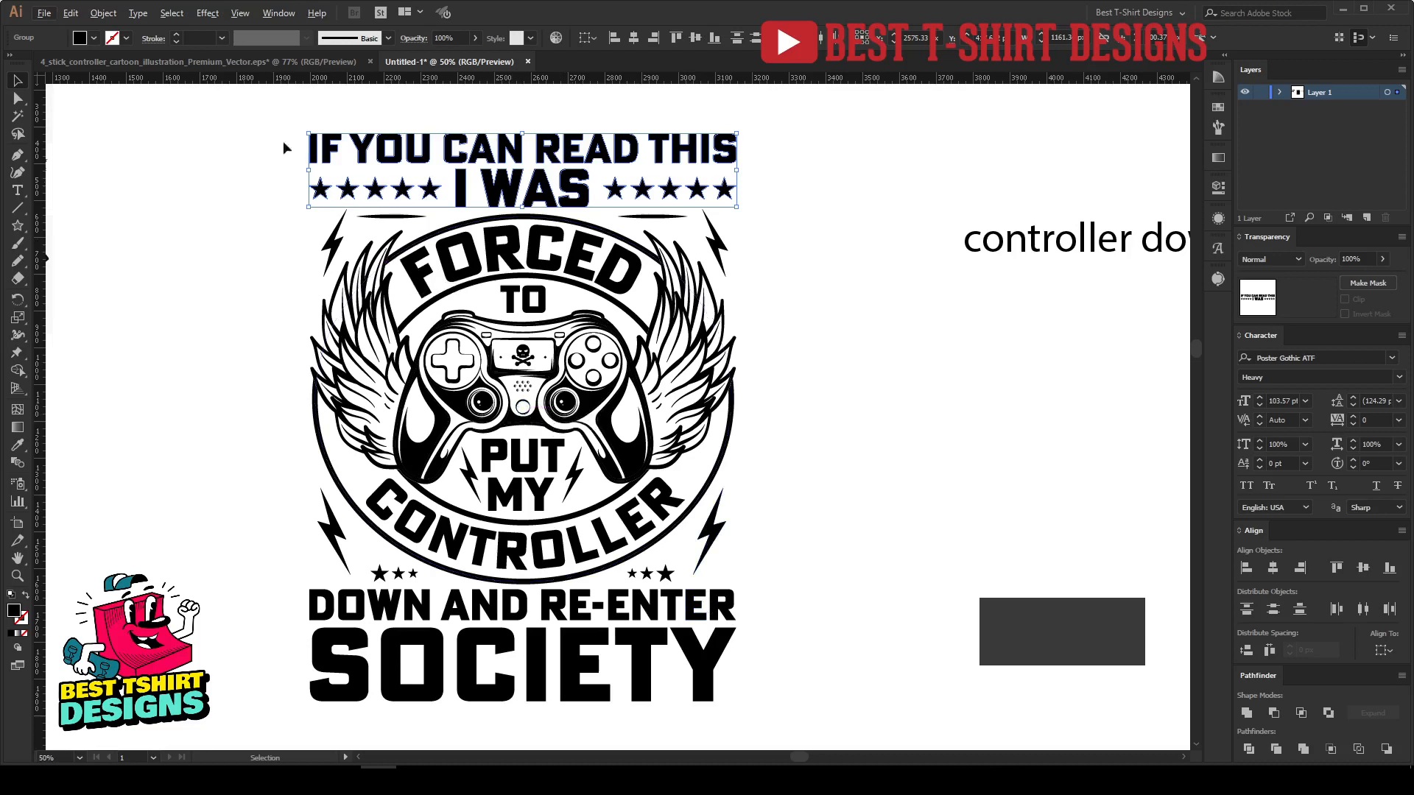
pyautogui.moveTo(254, 101); pyautogui.dragTo(788, 761)
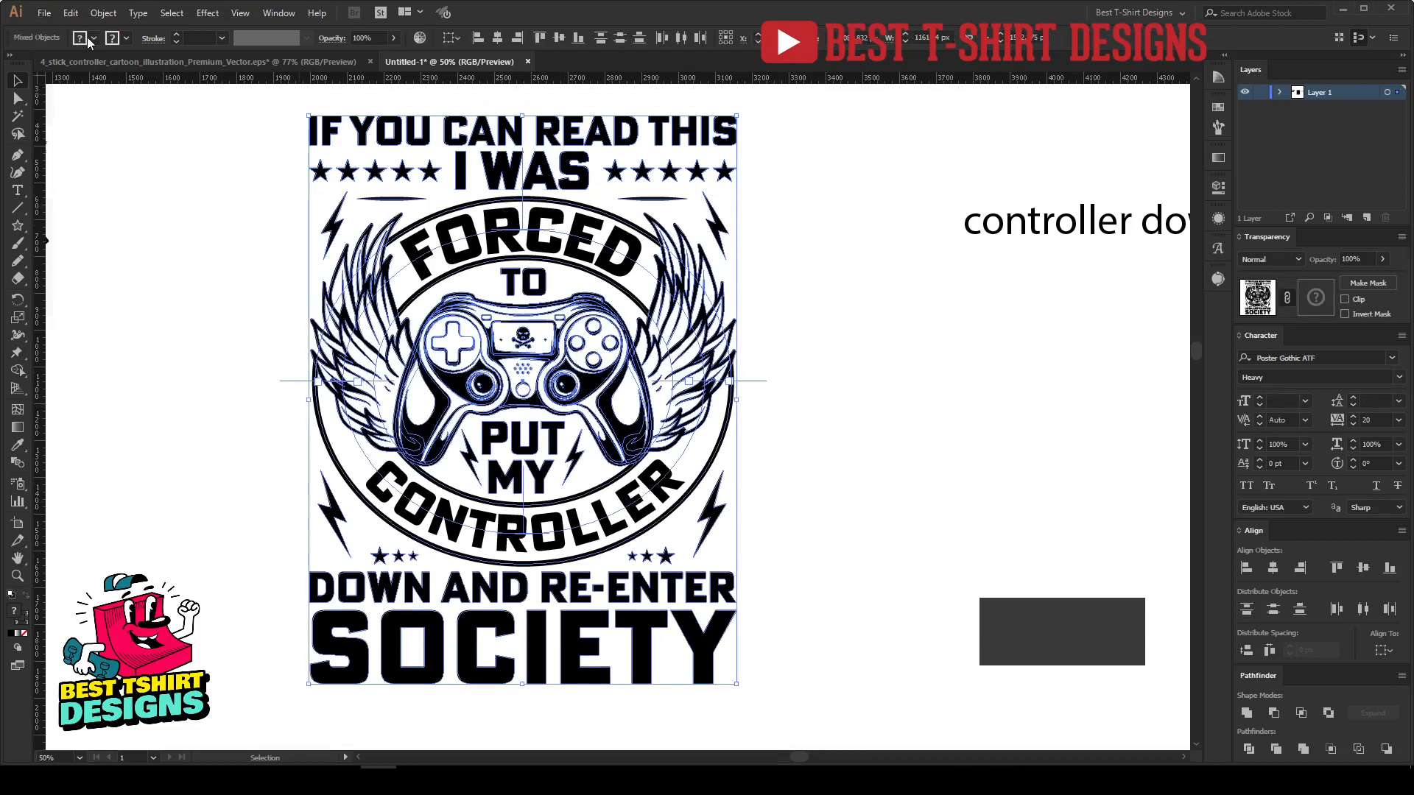
pyautogui.click(103, 13)
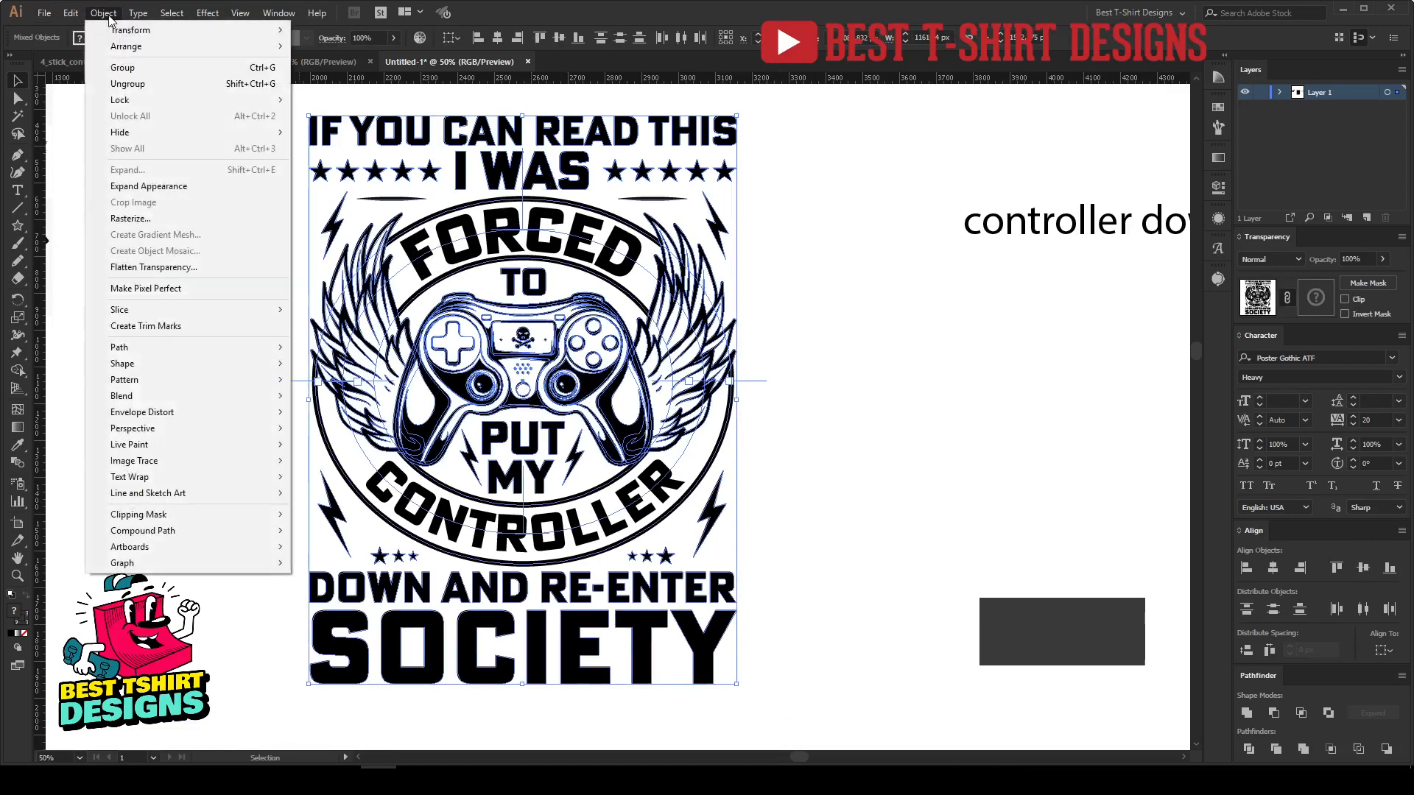
pyautogui.click(153, 186)
pyautogui.click(103, 12)
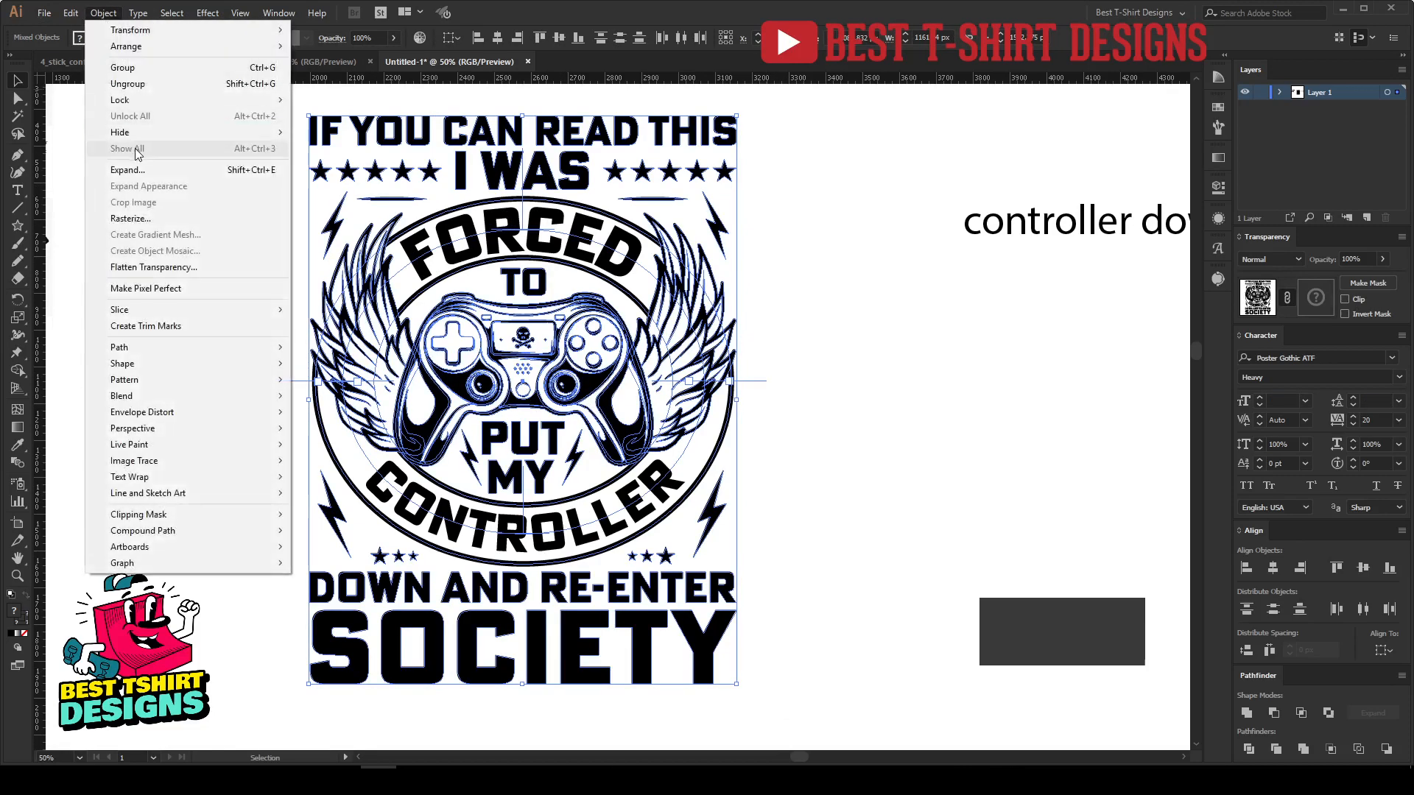
pyautogui.click(148, 172)
pyautogui.click(666, 460)
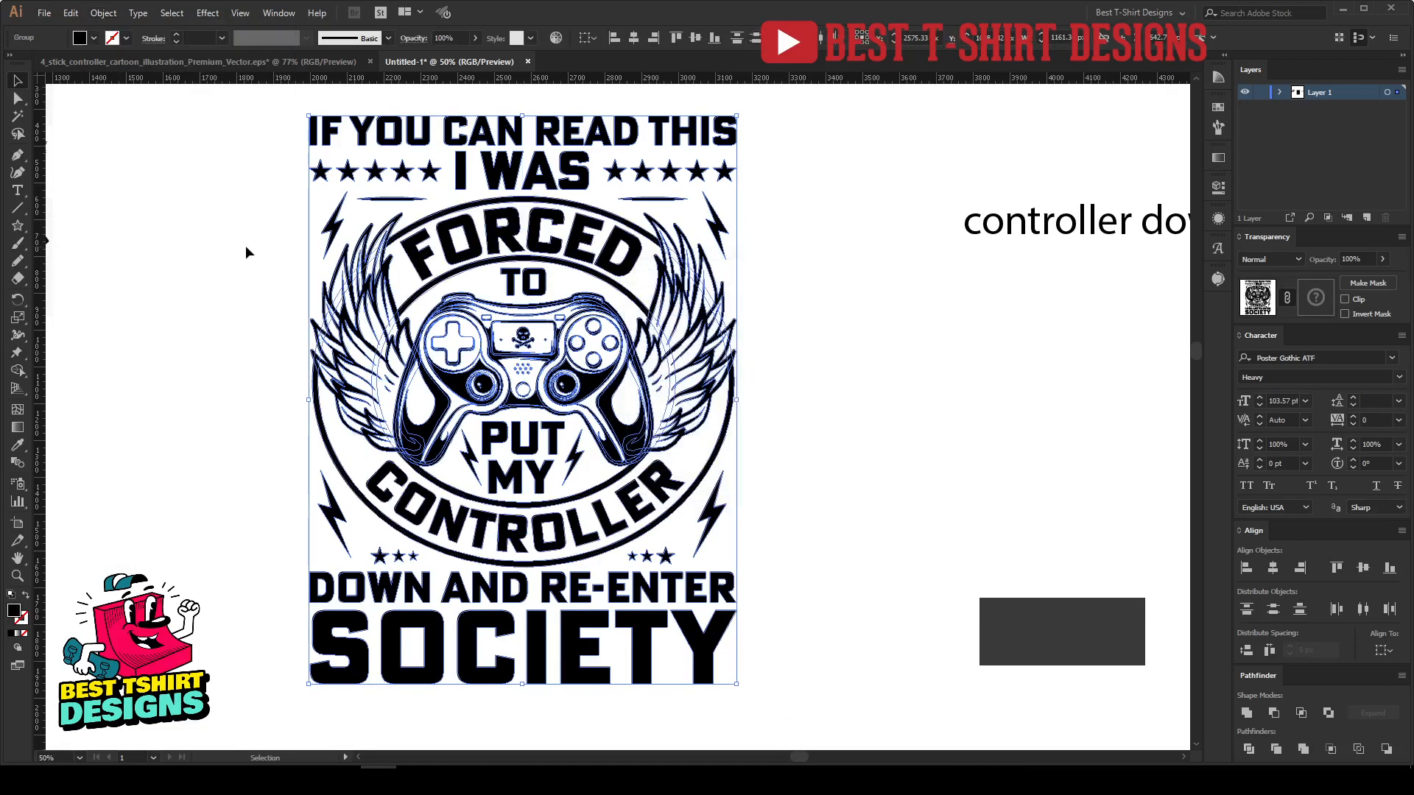
# Try red and blue fills on the whole expanded design and return its fill to black.
pyautogui.moveTo(280, 111); pyautogui.dragTo(774, 707)
pyautogui.click(93, 41)
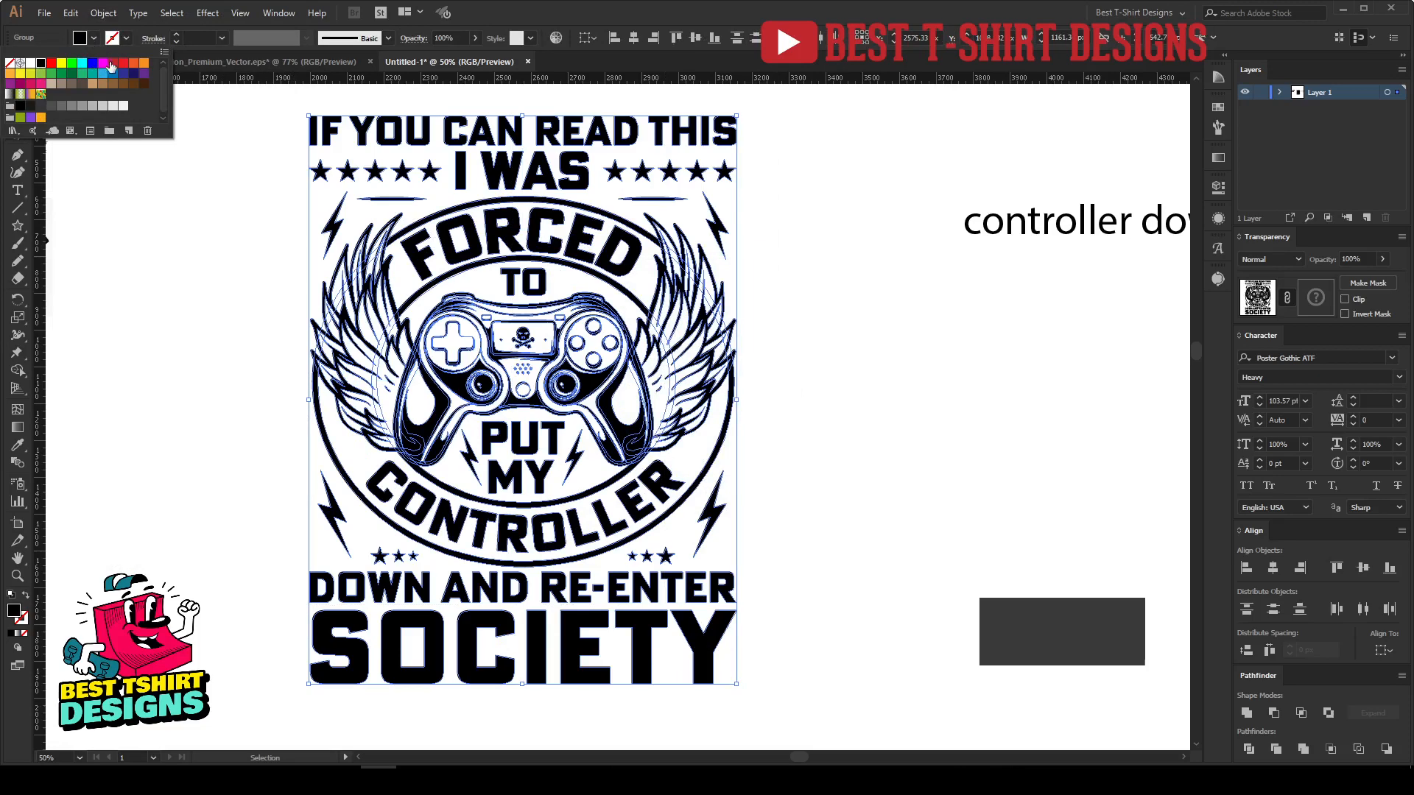
pyautogui.click(112, 64)
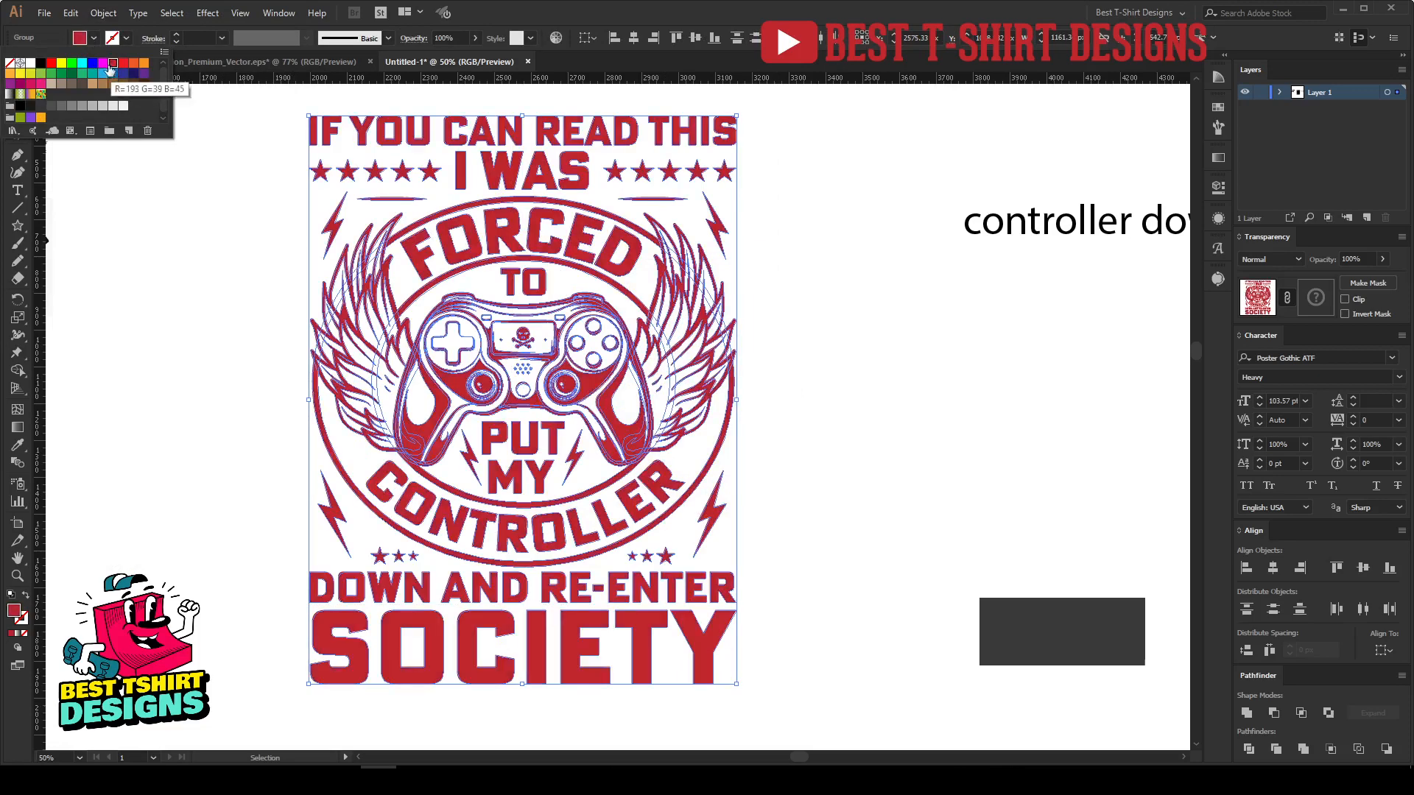
pyautogui.click(102, 63)
pyautogui.click(92, 64)
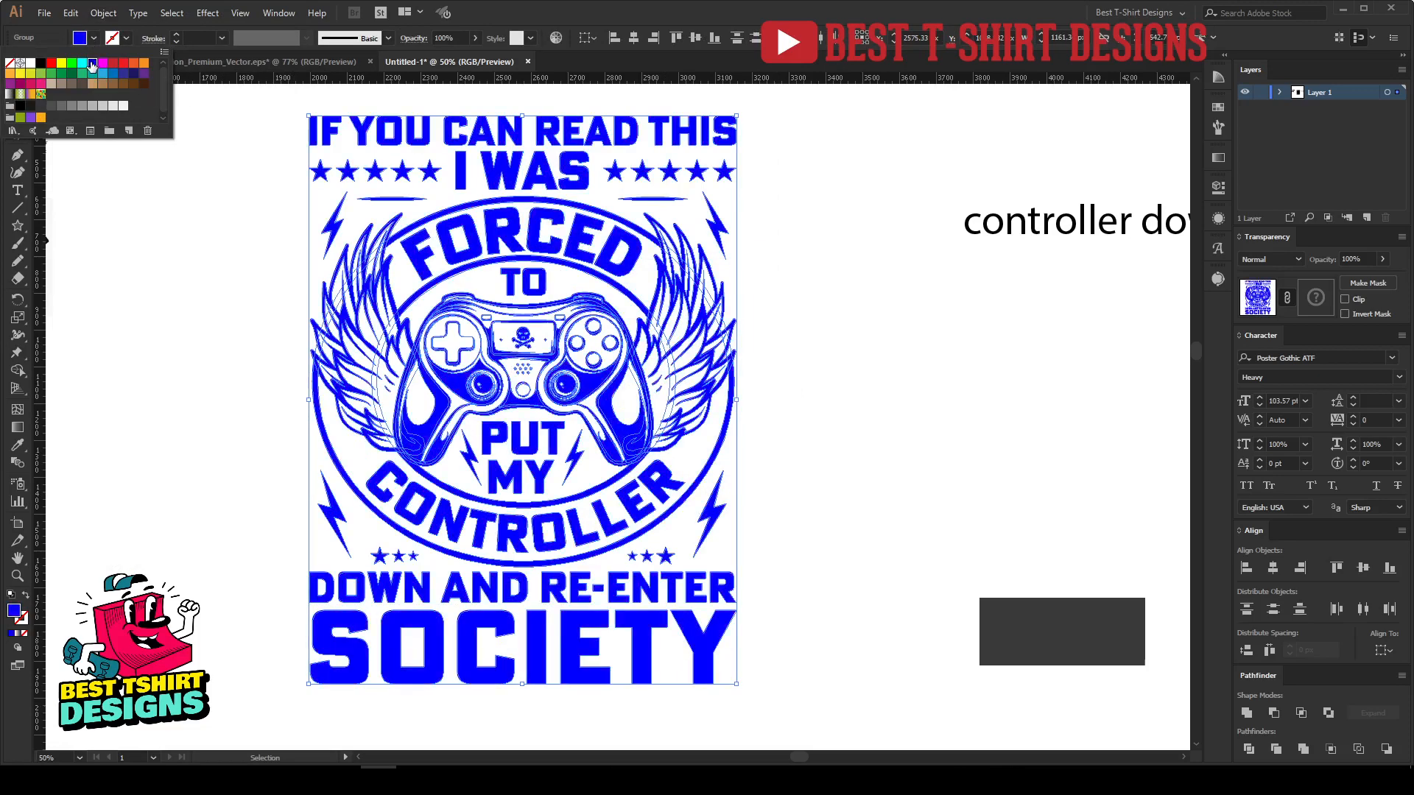
pyautogui.click(40, 64)
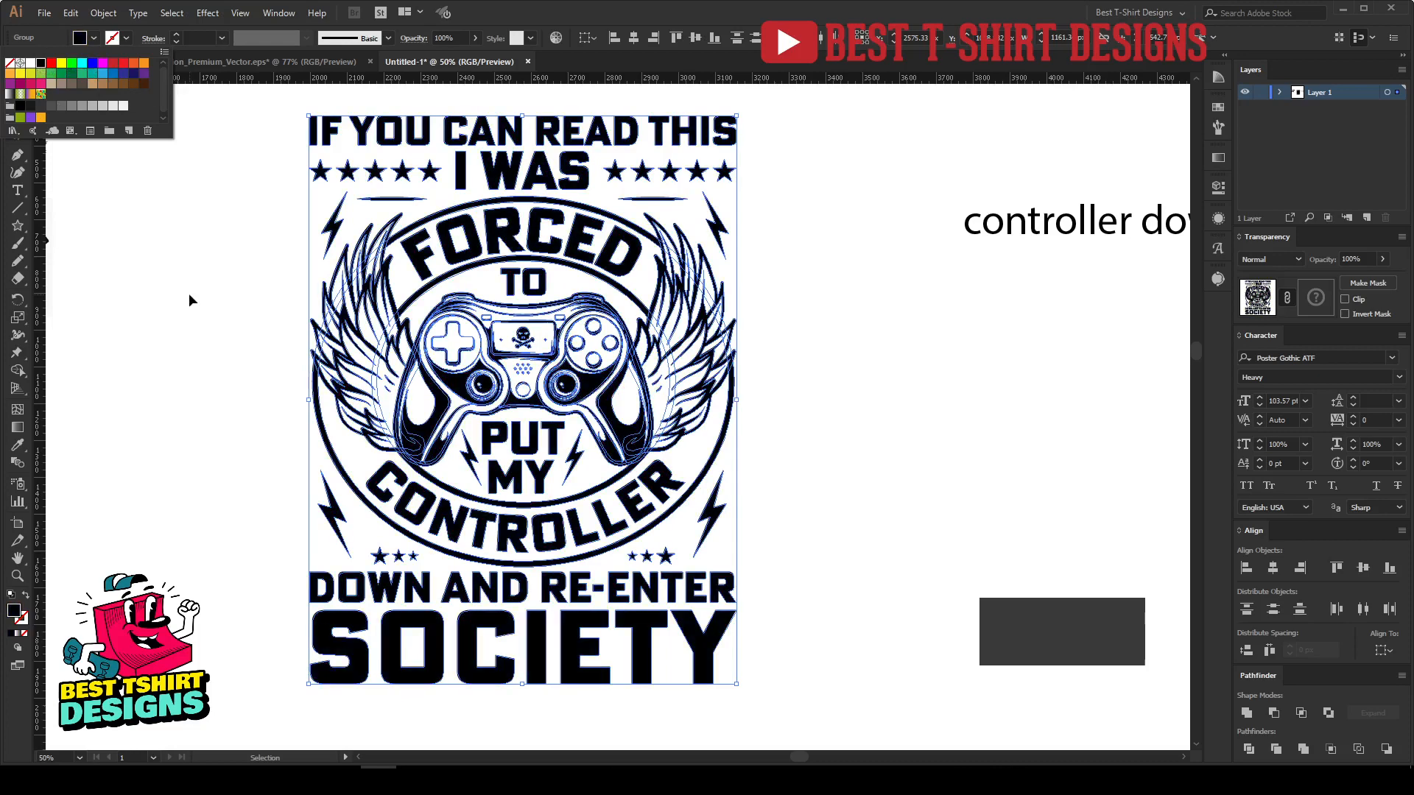
pyautogui.click(775, 409)
pyautogui.scroll(1, 775, 410)
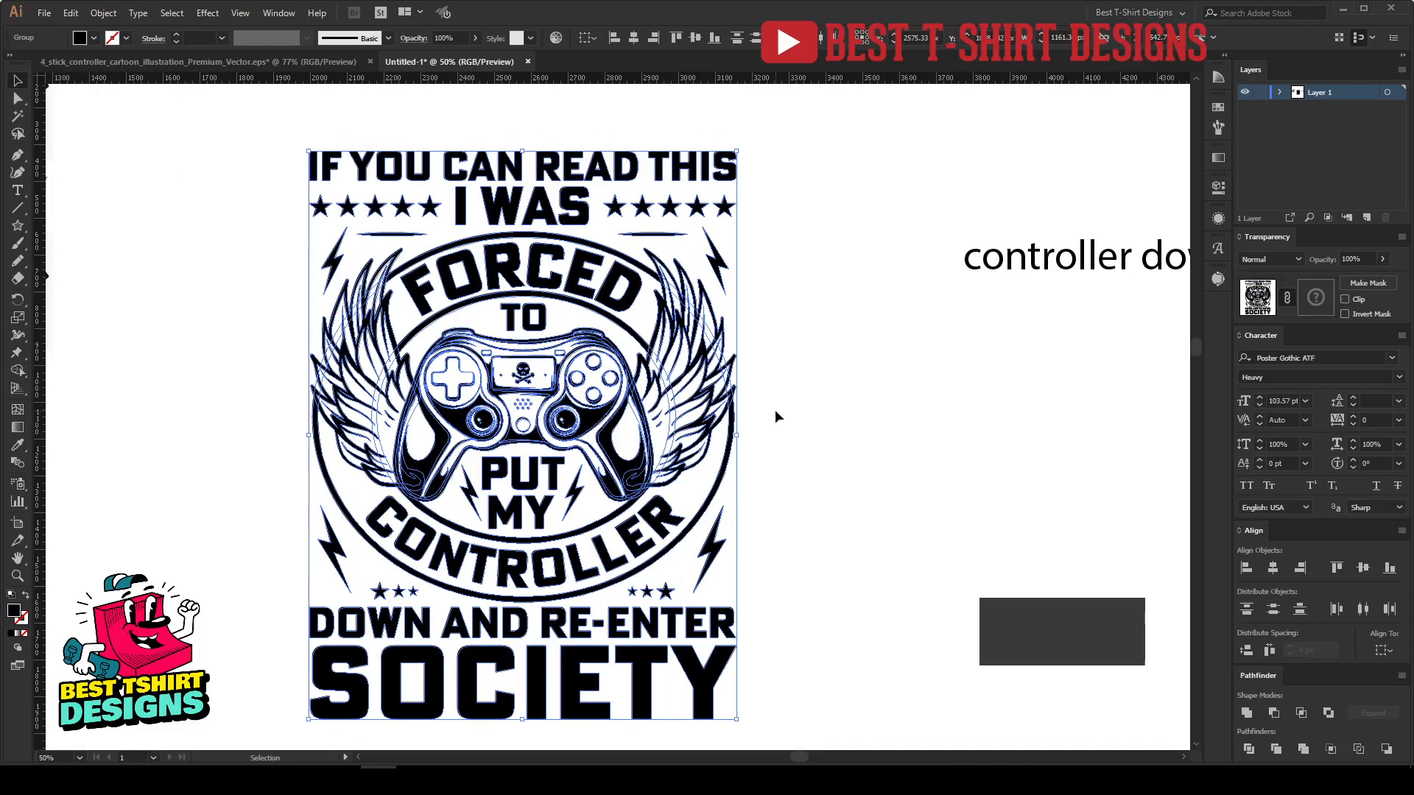
pyautogui.click(782, 400)
pyautogui.scroll(-1, 782, 400)
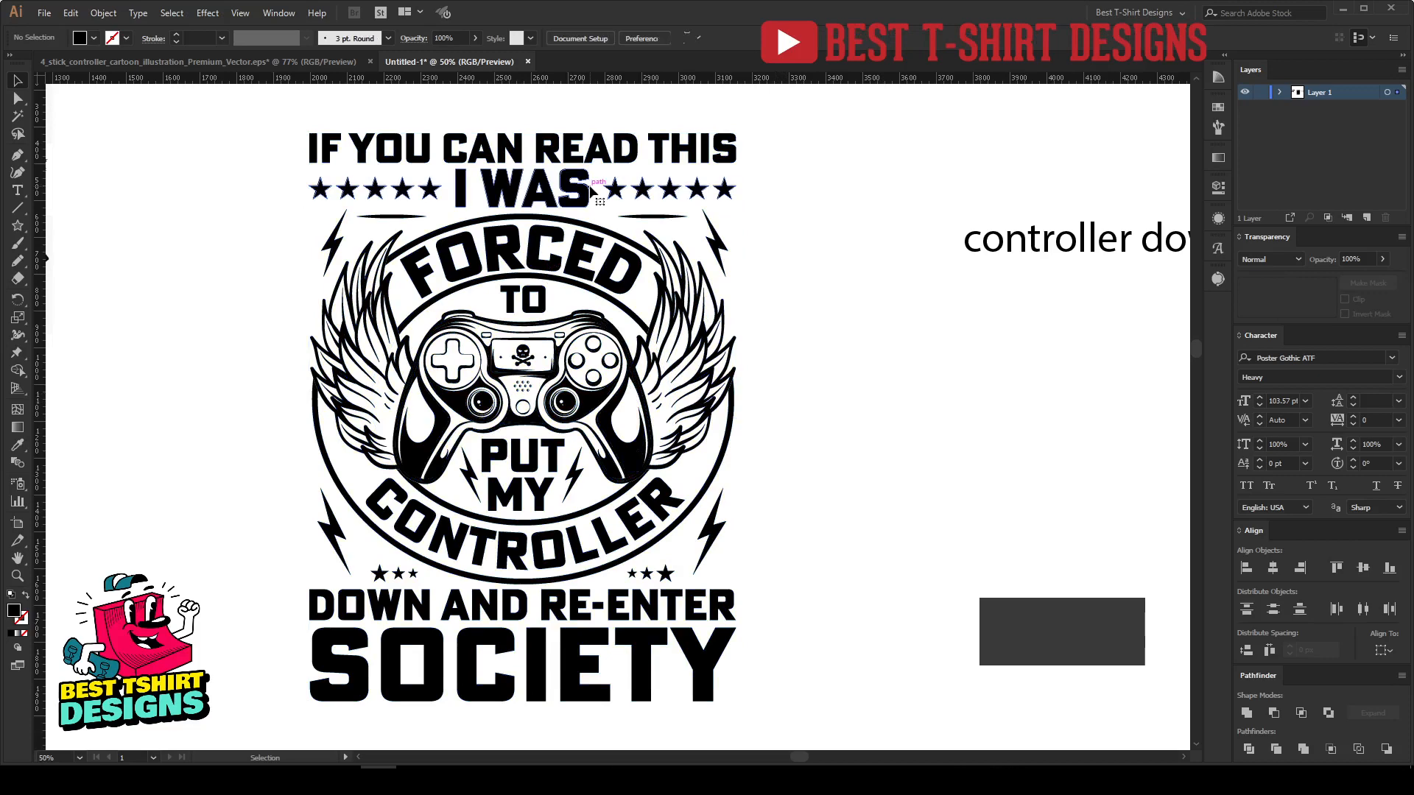
# Fill the top text lines and stars, FORCED, the oval frame, lower bolts and stars, and DOWN AND RE-ENTER SOCIETY with light orange.
pyautogui.click(561, 193)
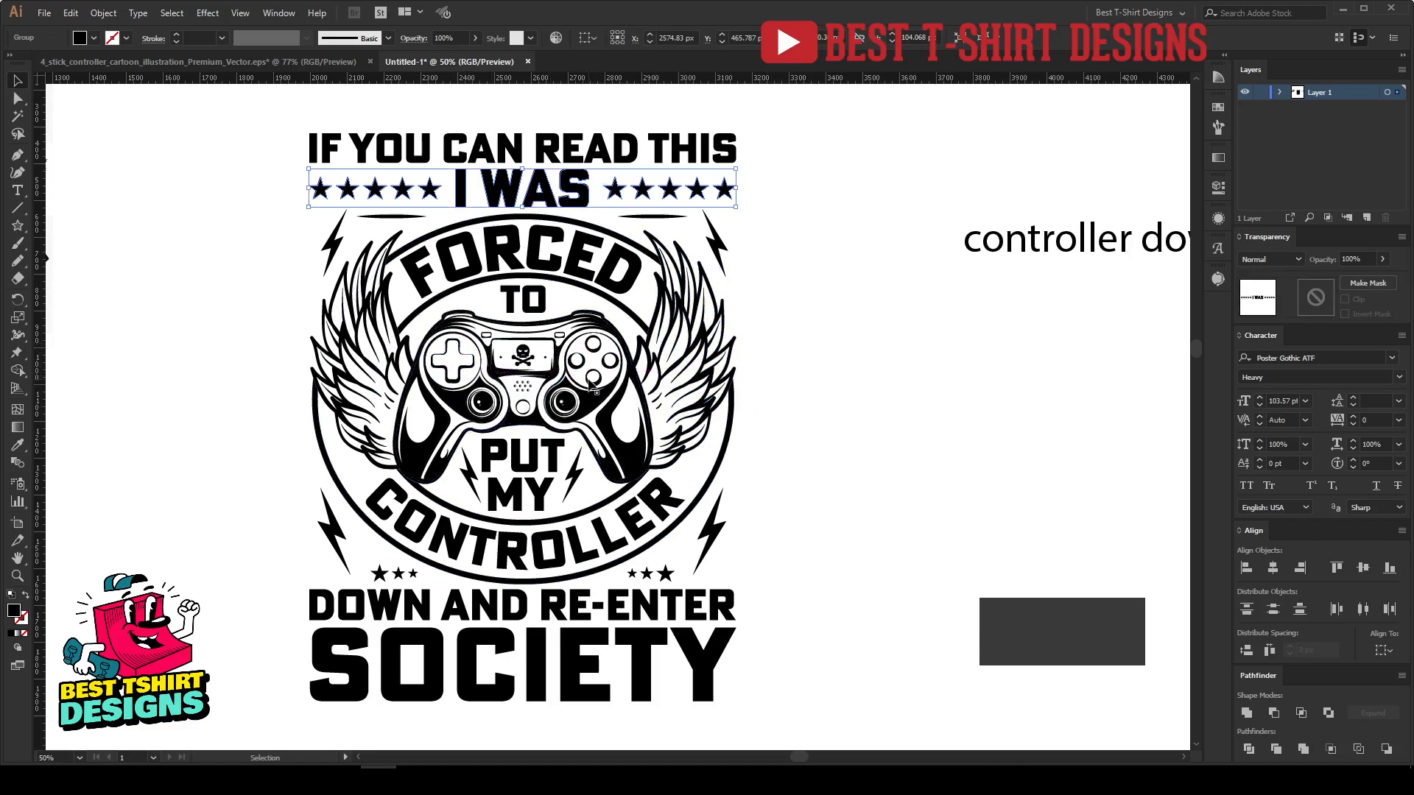
pyautogui.keyDown('shift'); pyautogui.click(561, 151); pyautogui.keyUp('shift')
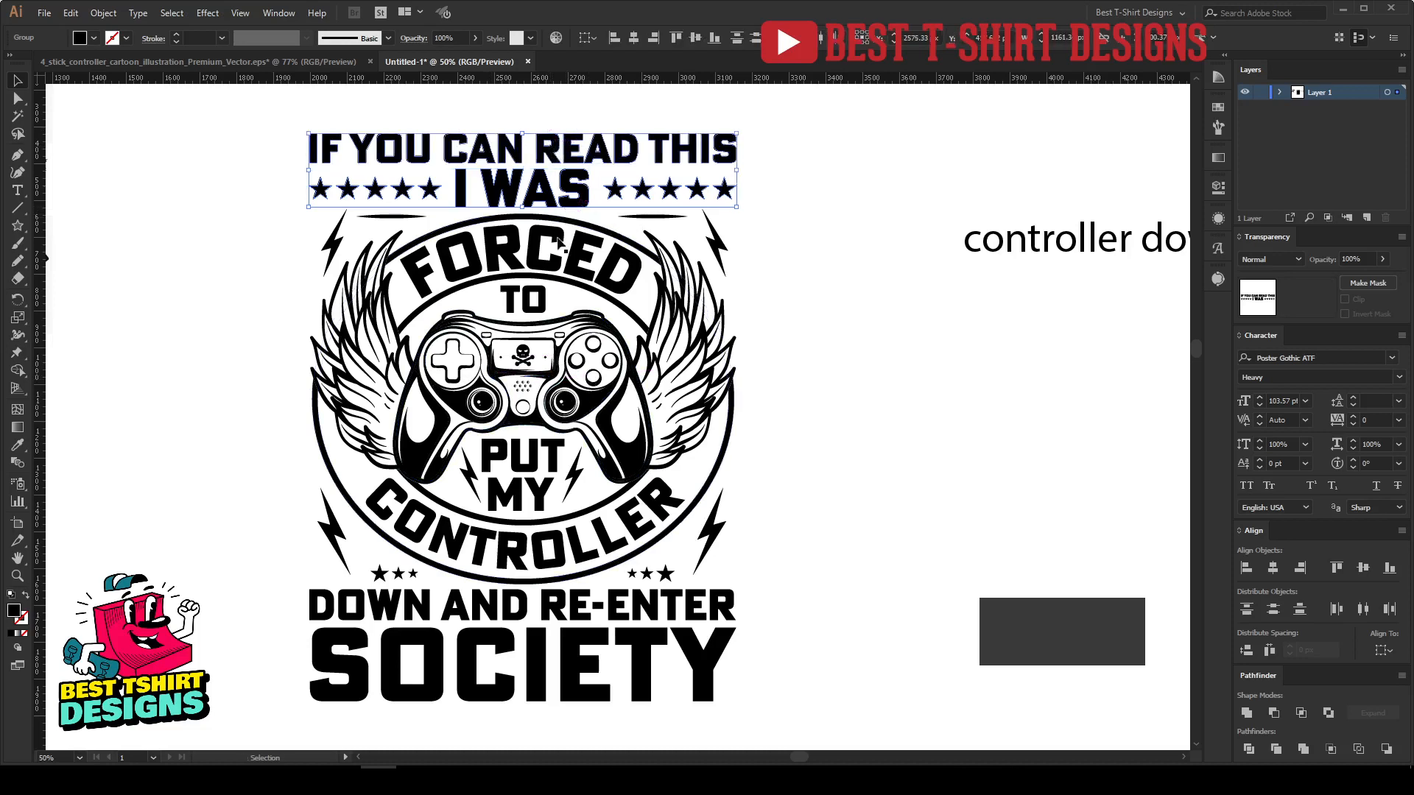
pyautogui.keyDown('shift'); pyautogui.click(555, 234); pyautogui.keyUp('shift')
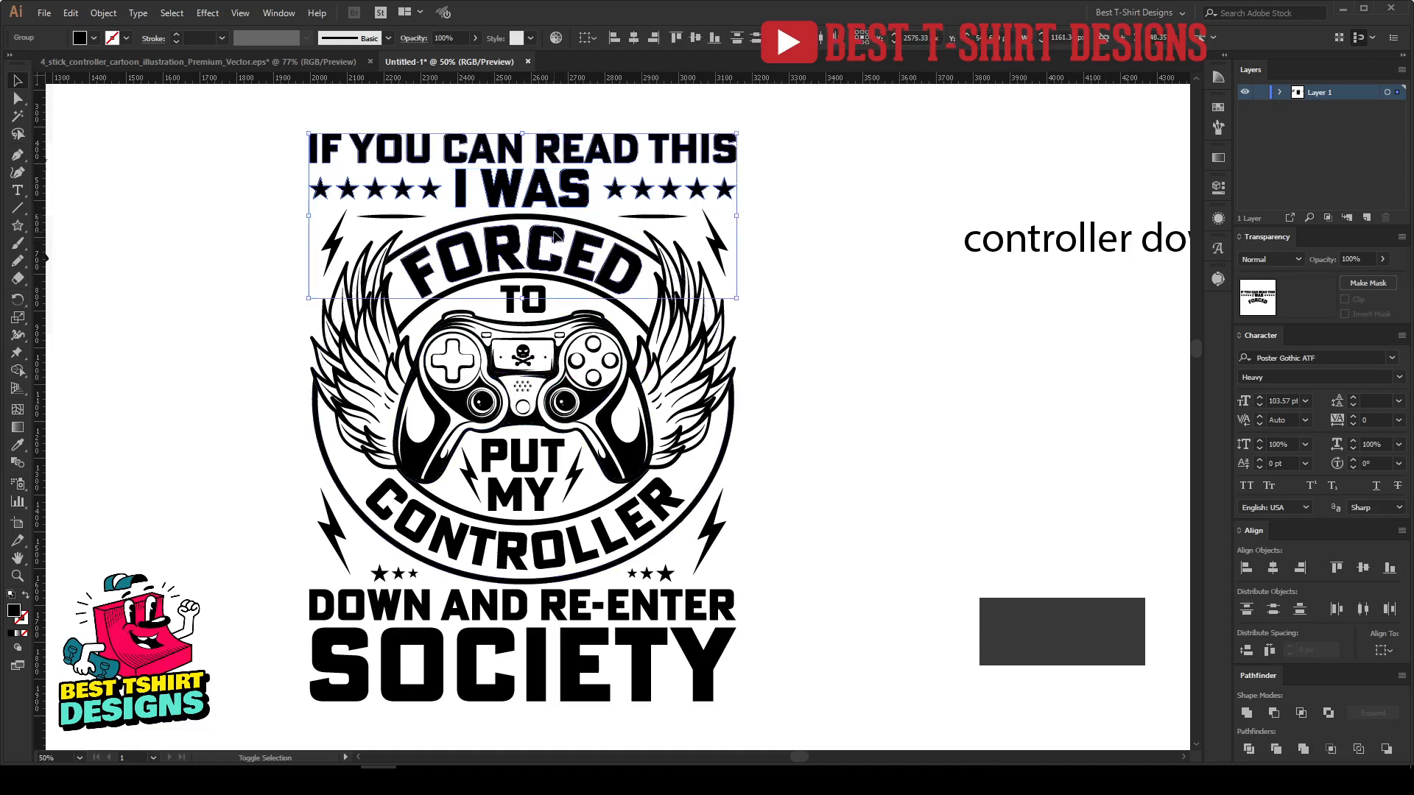
pyautogui.keyDown('shift'); pyautogui.click(606, 525); pyautogui.keyUp('shift')
pyautogui.moveTo(821, 705); pyautogui.dragTo(284, 567)
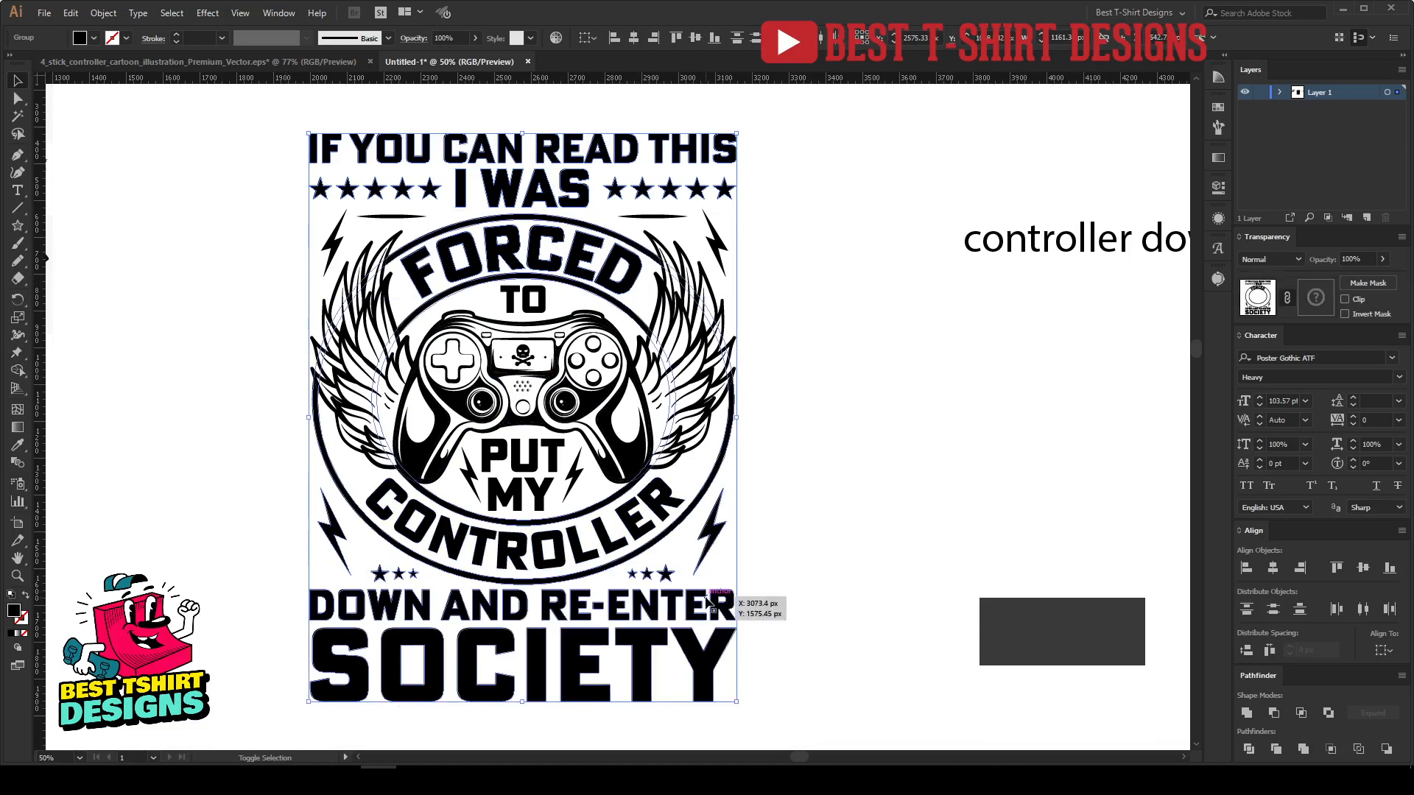
pyautogui.click(1217, 109)
pyautogui.click(1179, 146)
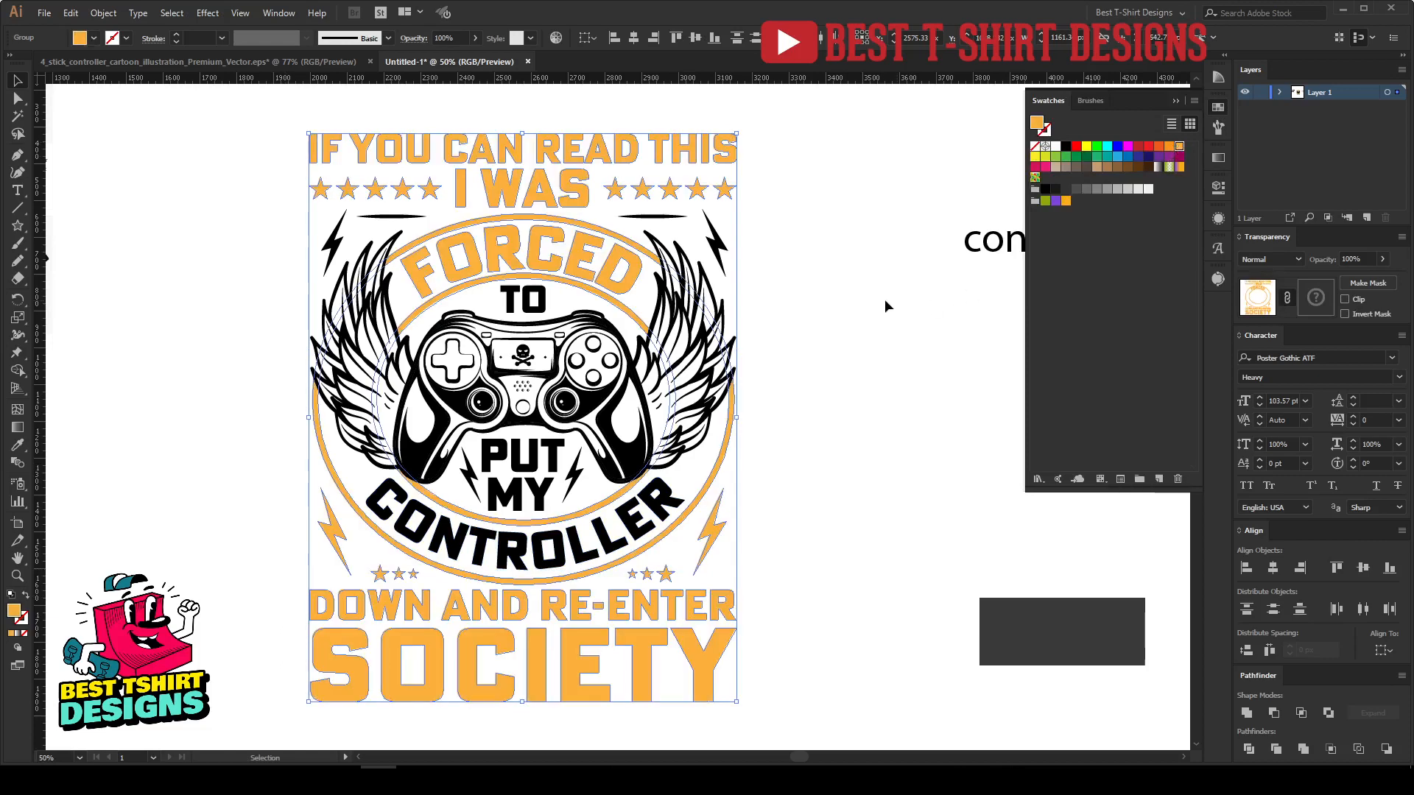
# Fill the upper lines and lightning bolts, the word TO, and PUT MY with its bolts with the same light orange.
pyautogui.click(740, 249)
pyautogui.moveTo(737, 210); pyautogui.dragTo(419, 234)
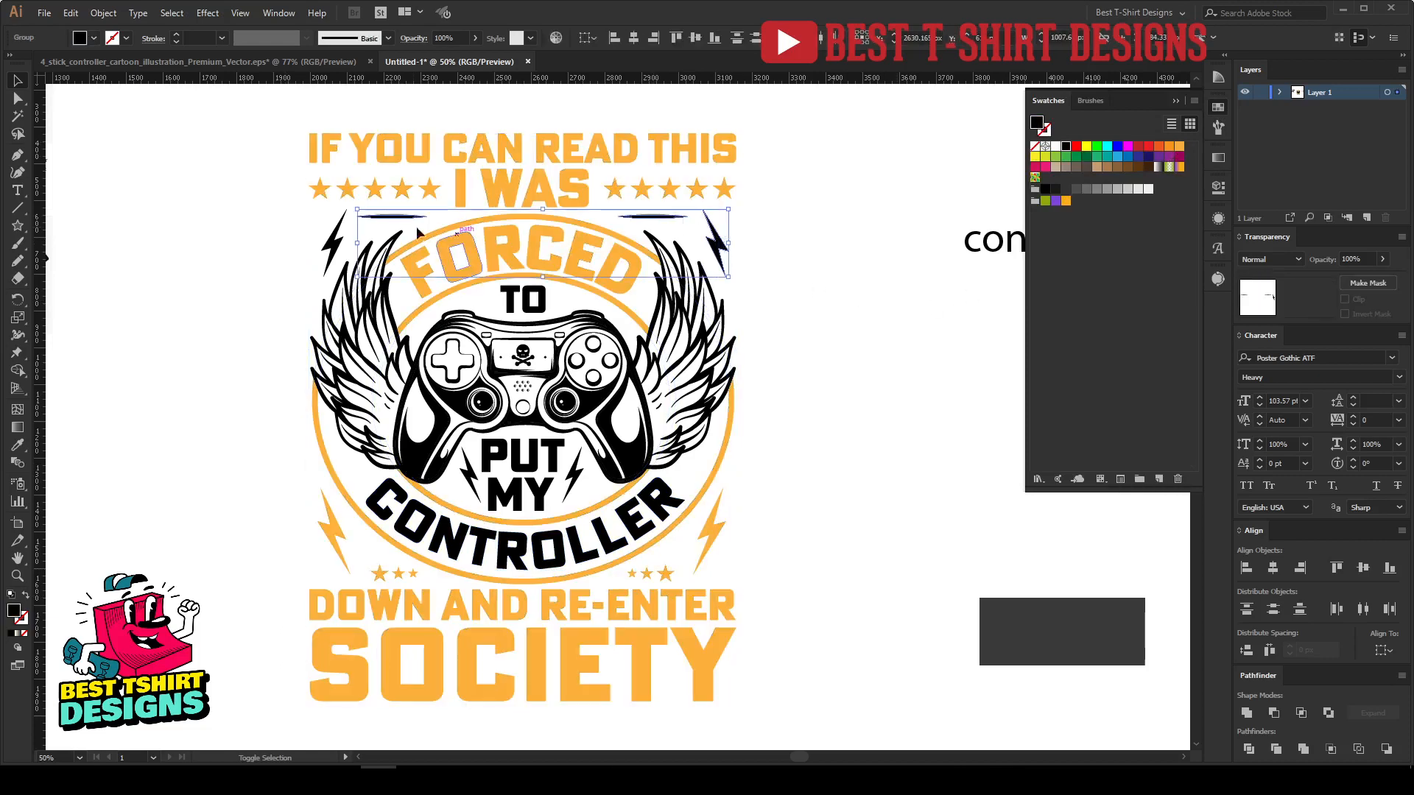
pyautogui.keyDown('shift'); pyautogui.click(327, 250); pyautogui.keyUp('shift')
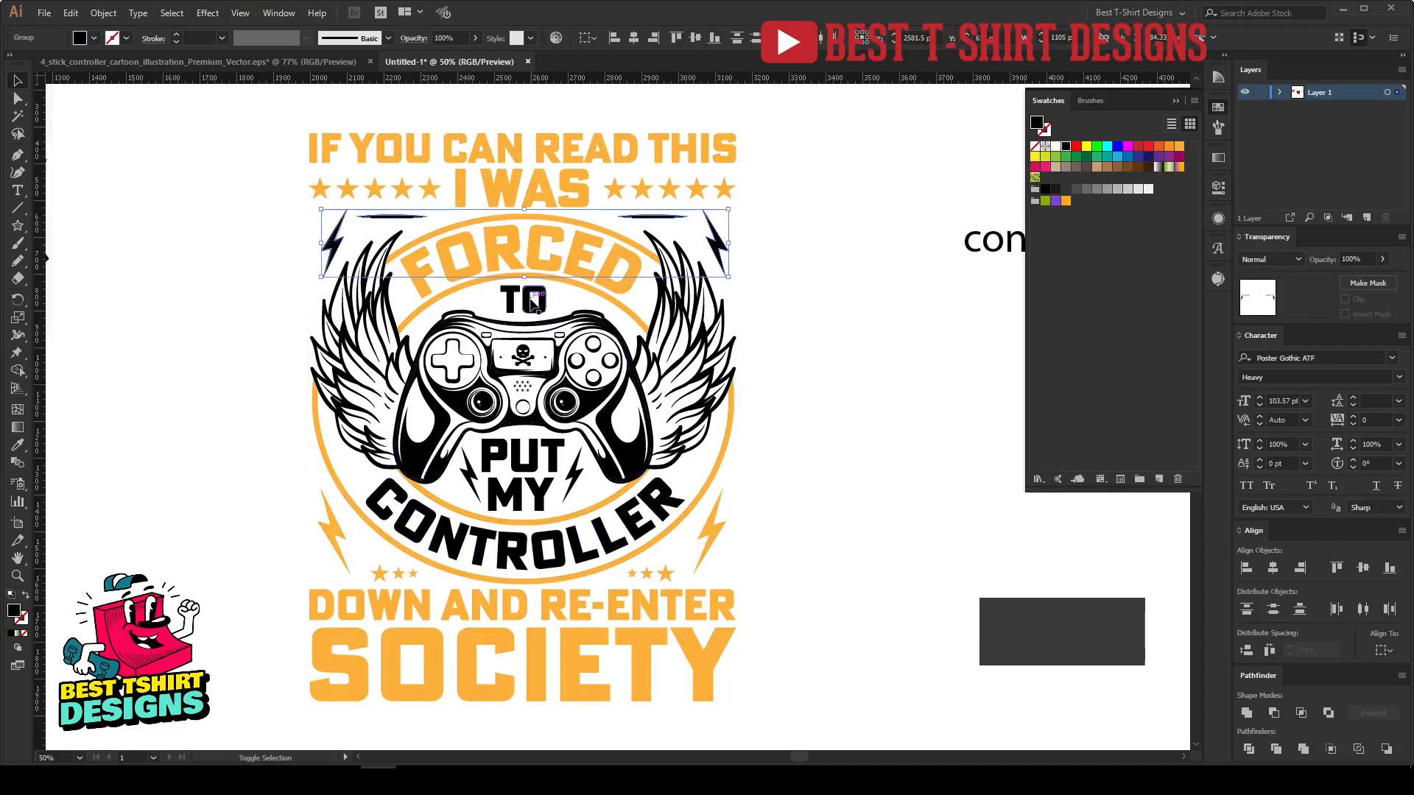
pyautogui.keyDown('shift'); pyautogui.click(527, 298); pyautogui.keyUp('shift')
pyautogui.keyDown('shift'); pyautogui.click(525, 465); pyautogui.keyUp('shift')
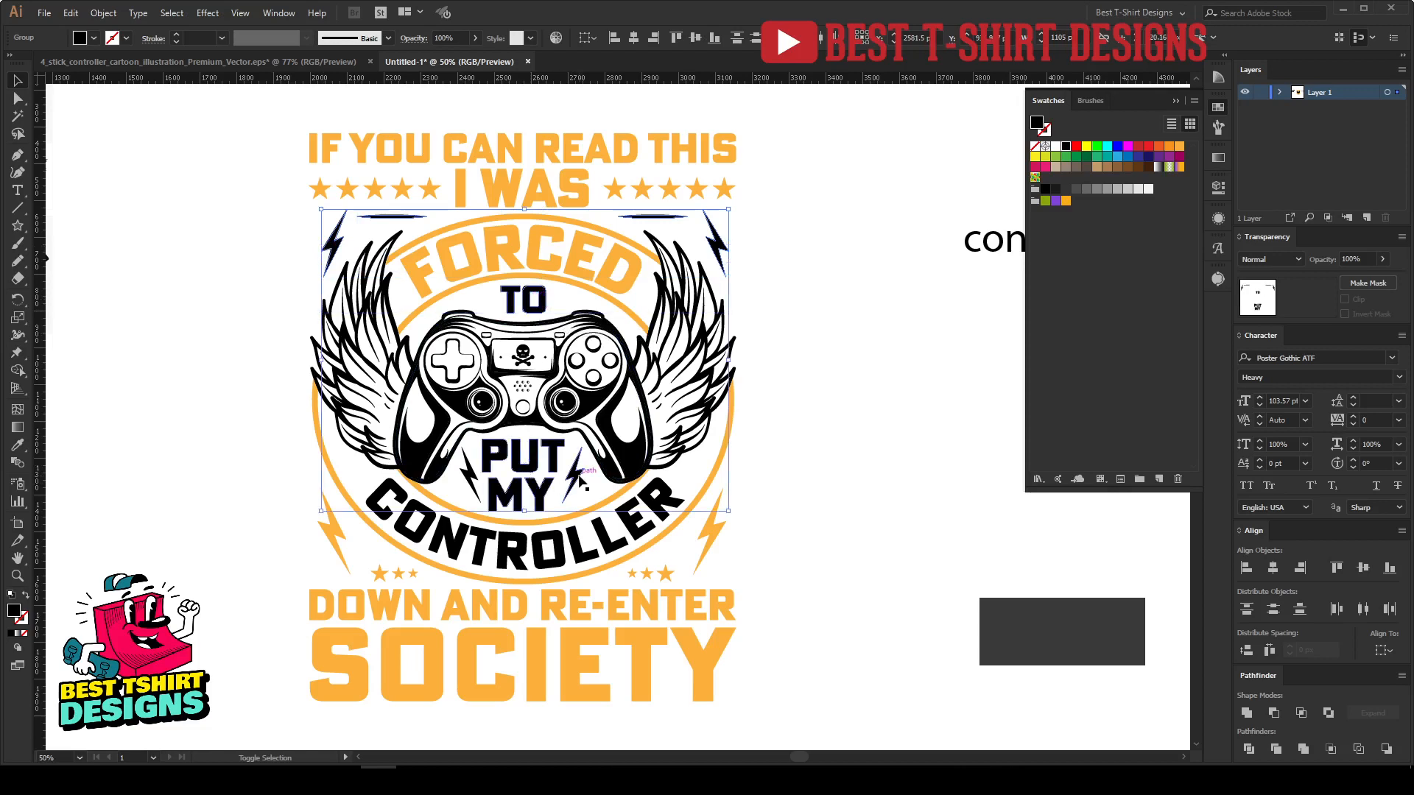
pyautogui.click(1178, 147)
pyautogui.click(855, 441)
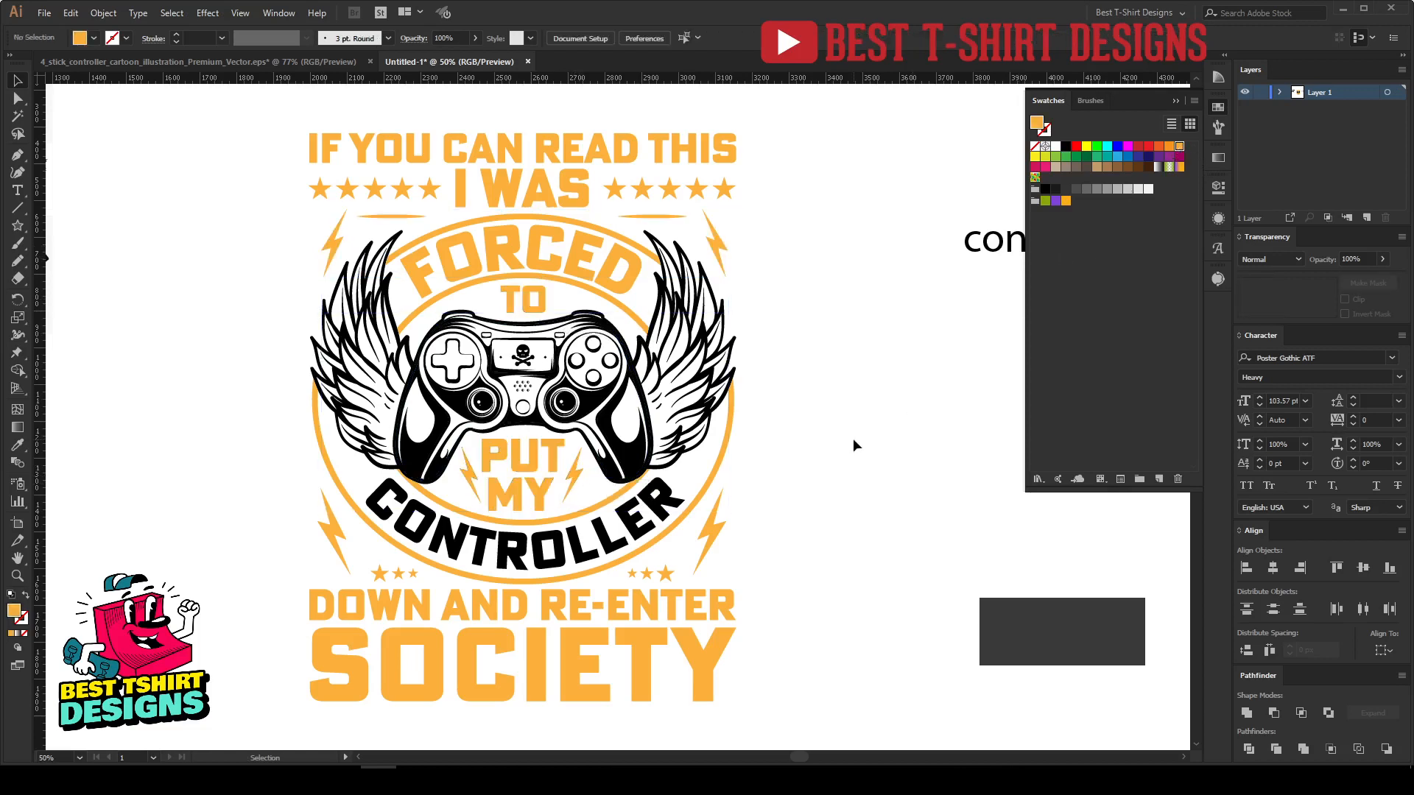
# Fill the curved word CONTROLLER with the same light orange.
pyautogui.click(609, 540)
pyautogui.click(1181, 147)
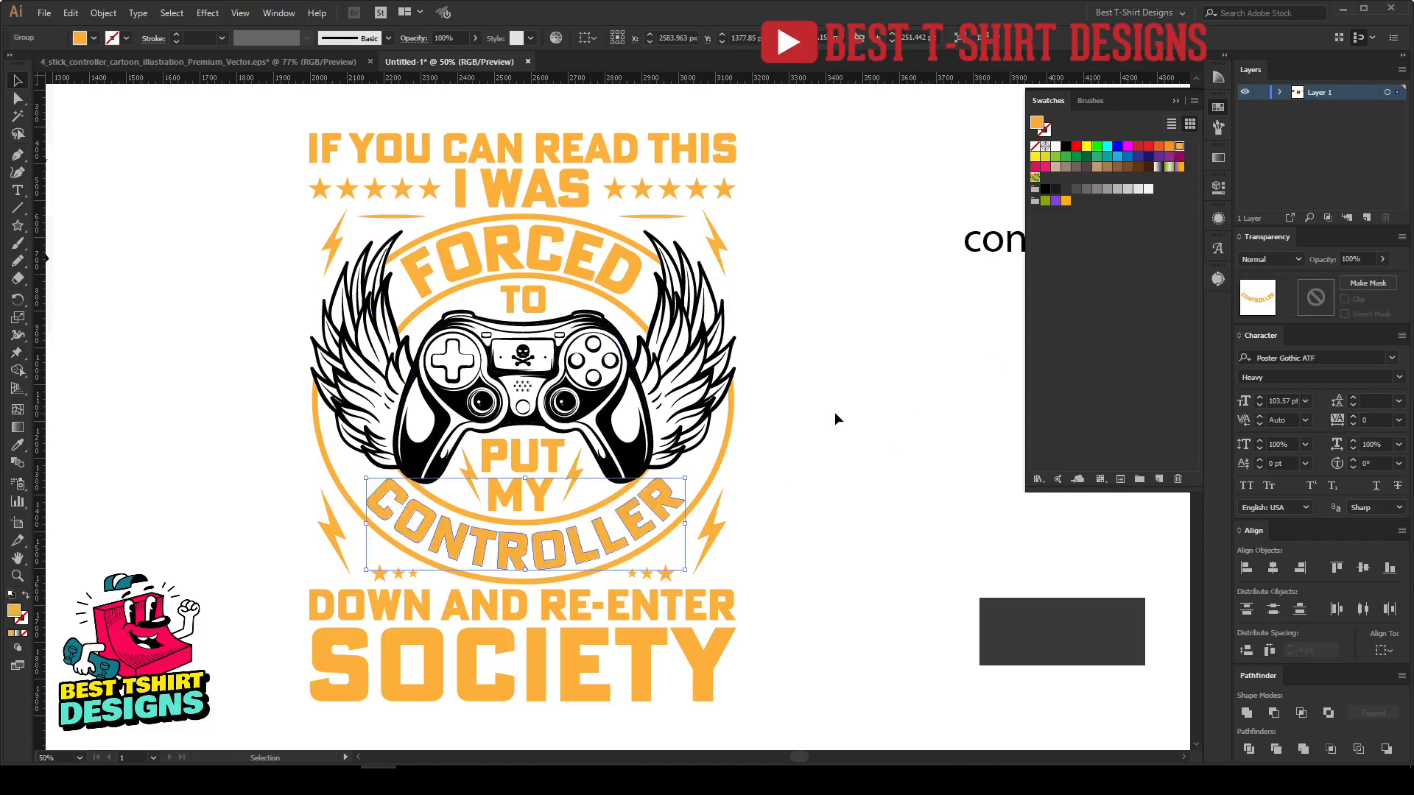
pyautogui.click(834, 413)
# Draw a black rectangle about 1692 by 1941 px around the design and send it to the back as its background.
pyautogui.scroll(-1, 651, 407)
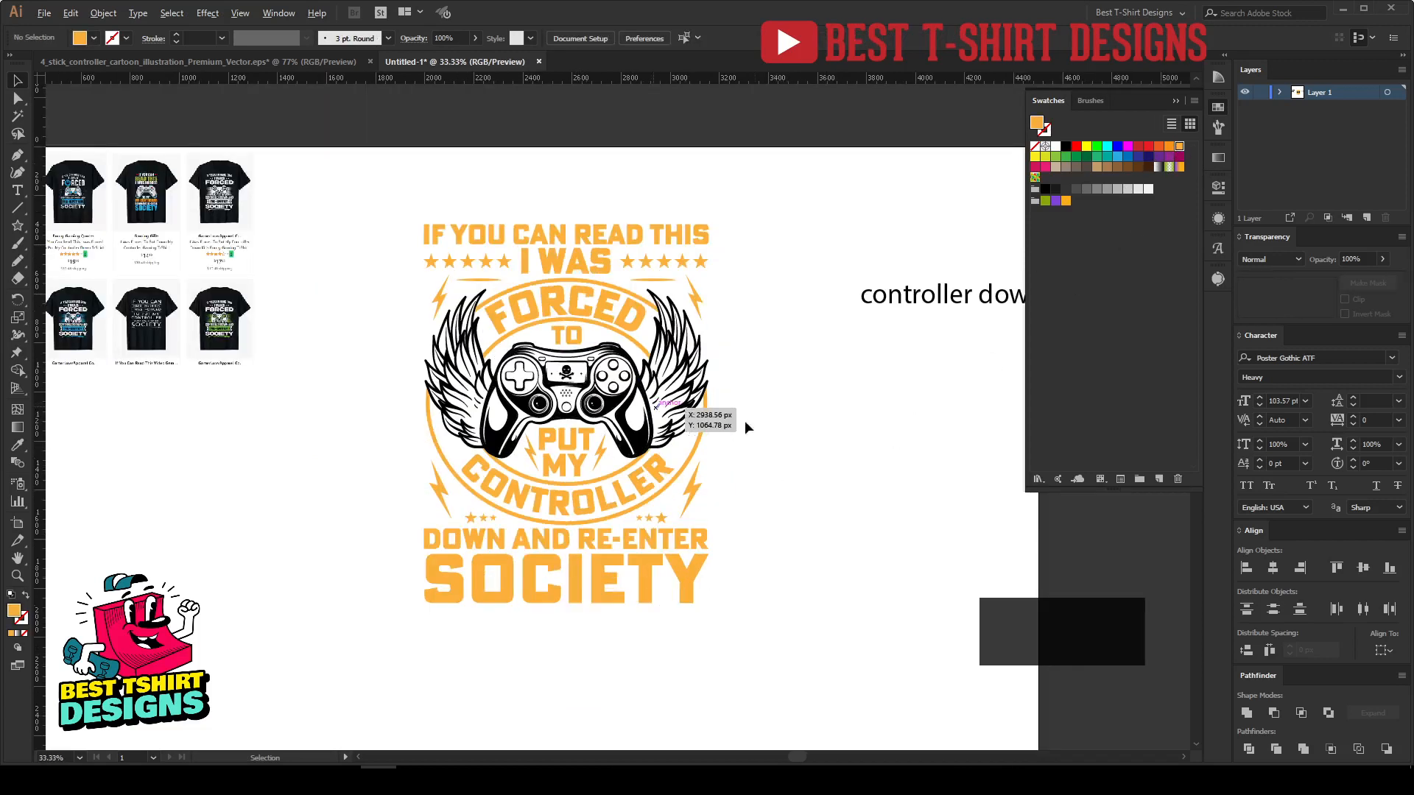
pyautogui.rightClick(17, 225)
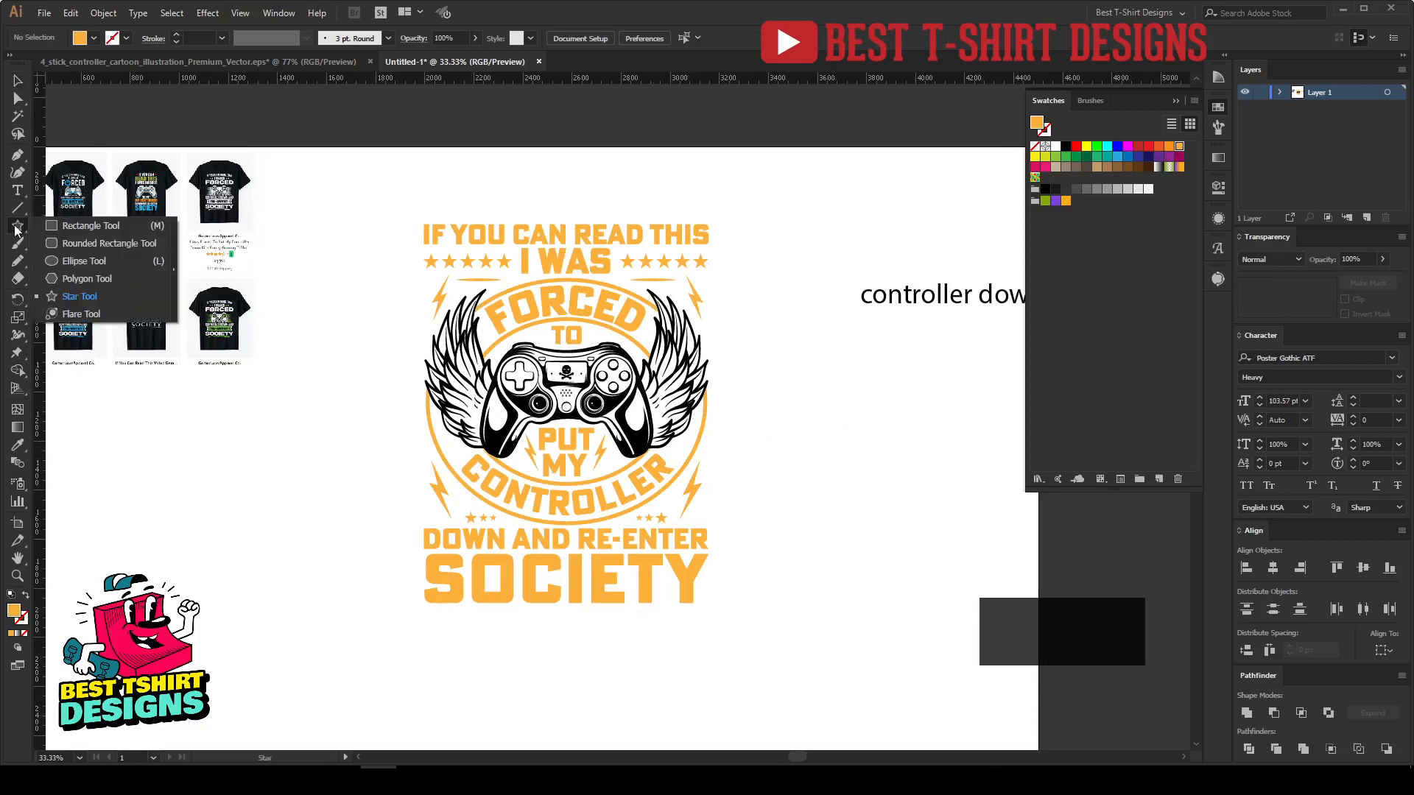
pyautogui.click(95, 227)
pyautogui.moveTo(359, 186); pyautogui.dragTo(775, 663)
pyautogui.click(1065, 146)
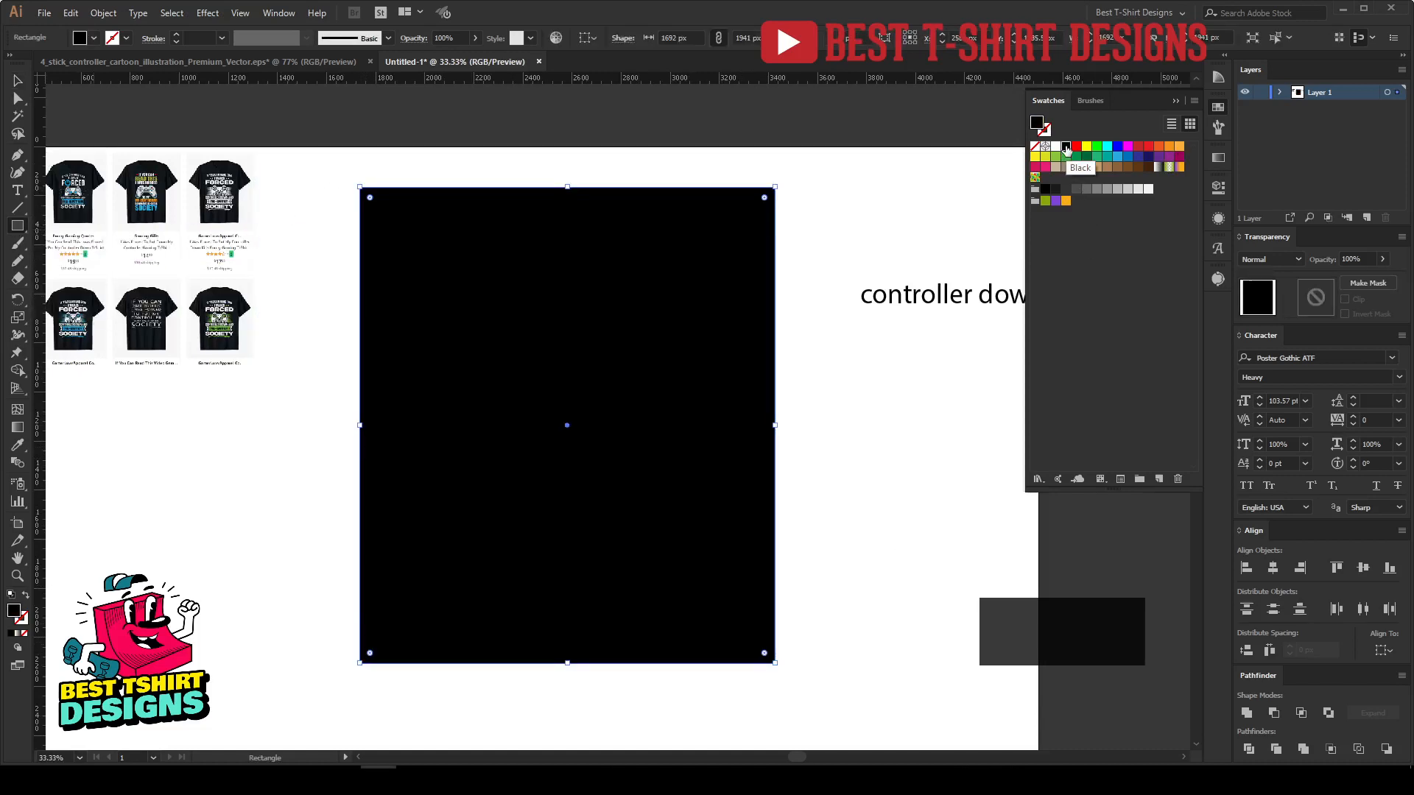
pyautogui.hotkey('ctrl', 'shift', '[')
pyautogui.press('v')
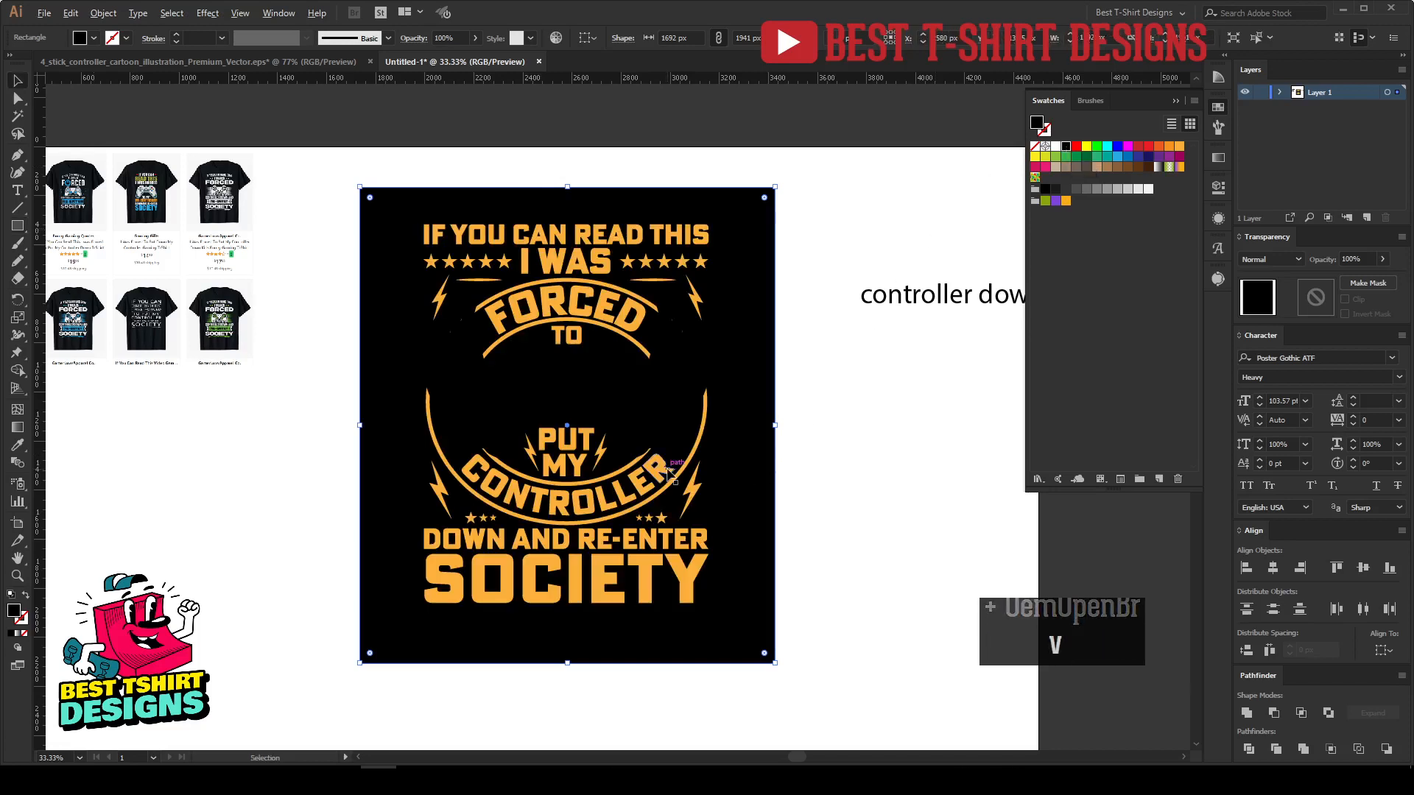
pyautogui.click(811, 681)
# Fill the winged controller with the same light orange as the lettering and check the design on black.
pyautogui.moveTo(598, 400); pyautogui.dragTo(600, 401)
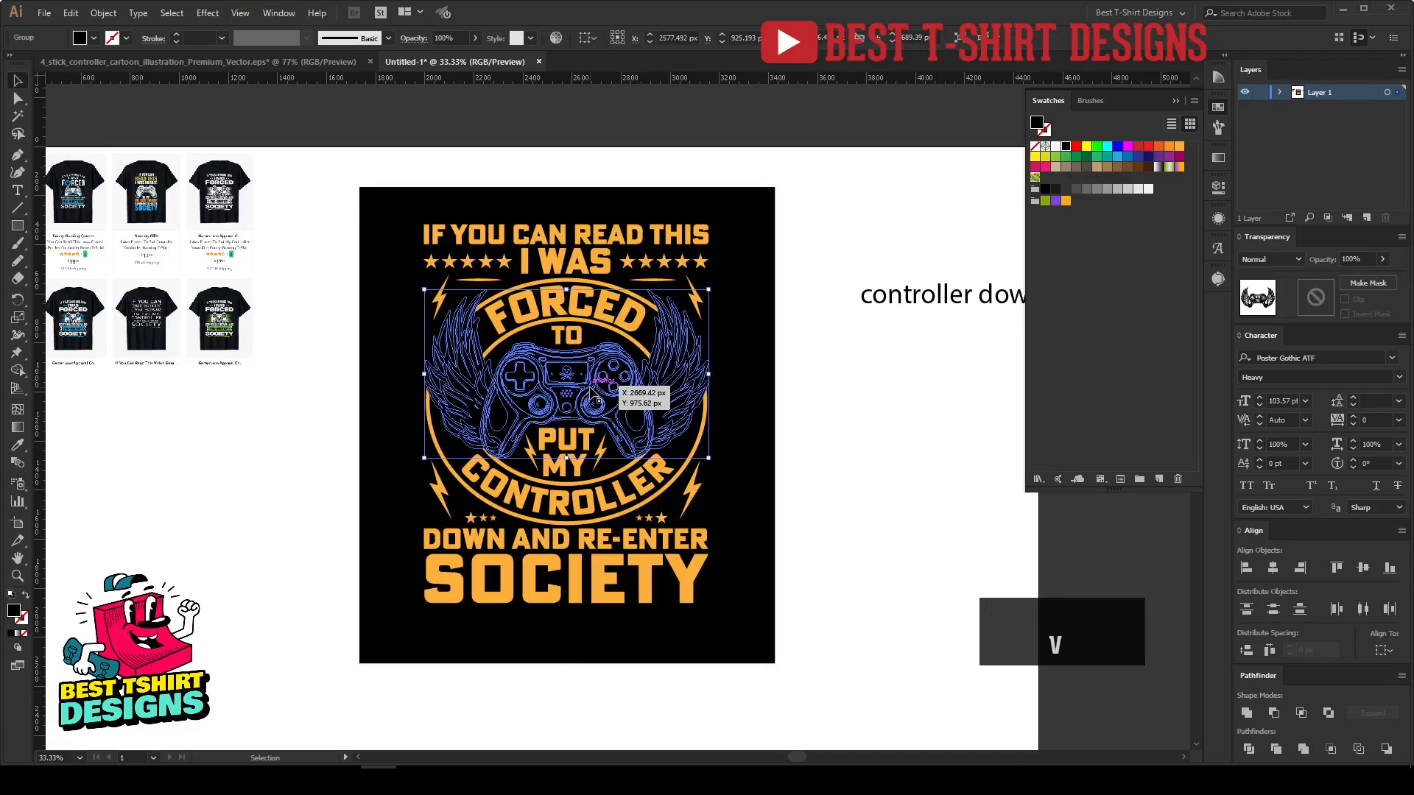
pyautogui.click(1179, 146)
pyautogui.click(890, 409)
pyautogui.scroll(1, 886, 409)
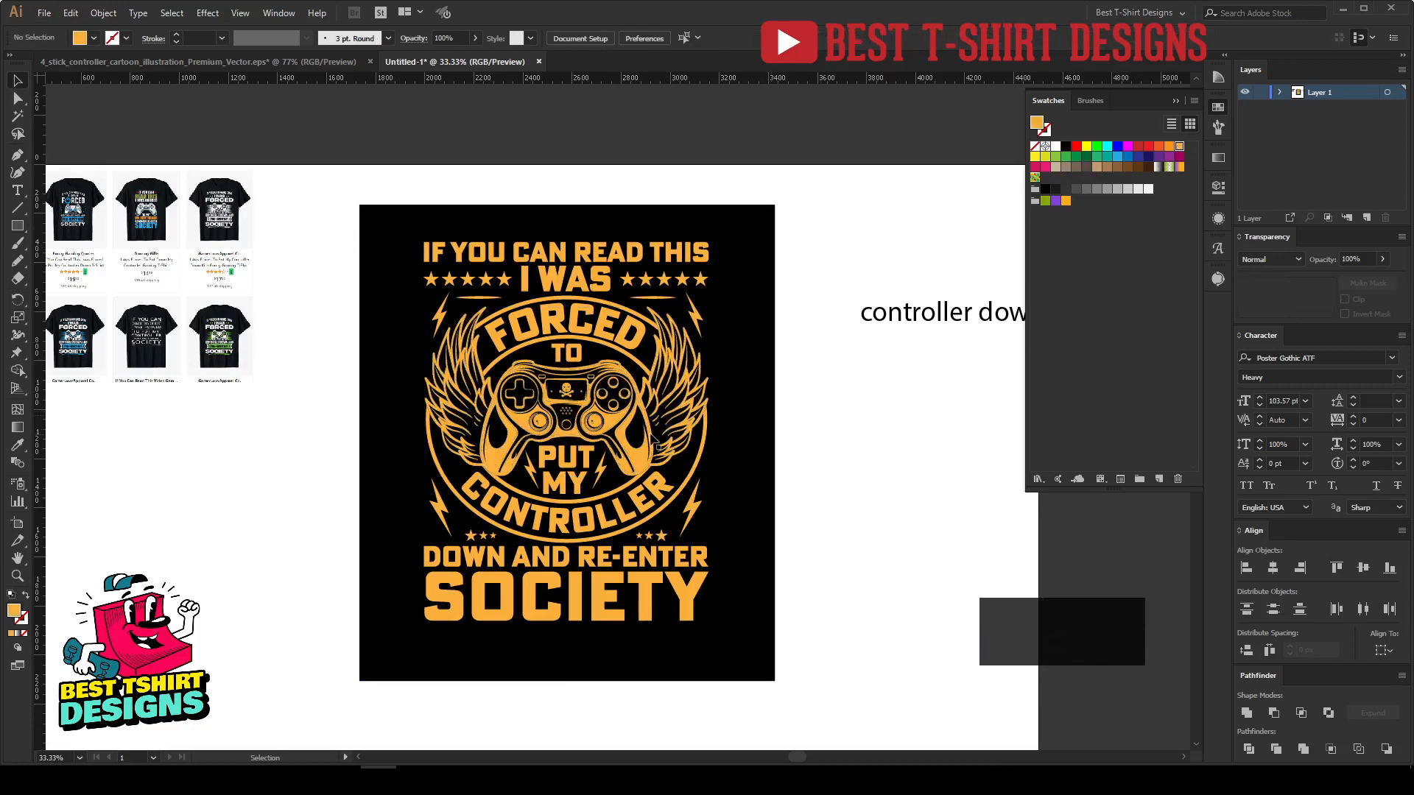
pyautogui.scroll(1, 654, 440)
pyautogui.scroll(-1, 893, 418)
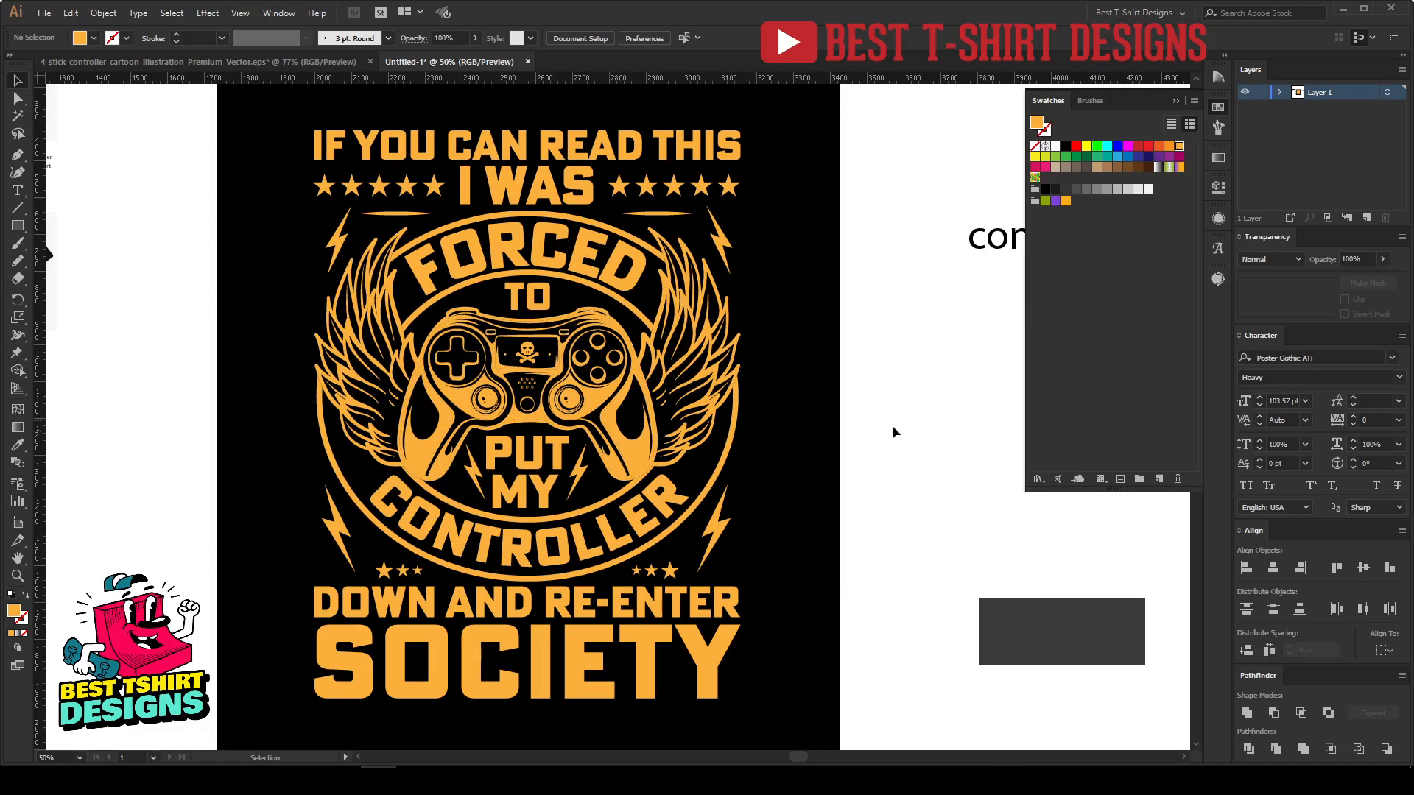
# Draw a small orange star about 32 px high just before the C of the curved word CONTROLLER.
pyautogui.scroll(1, 385, 508)
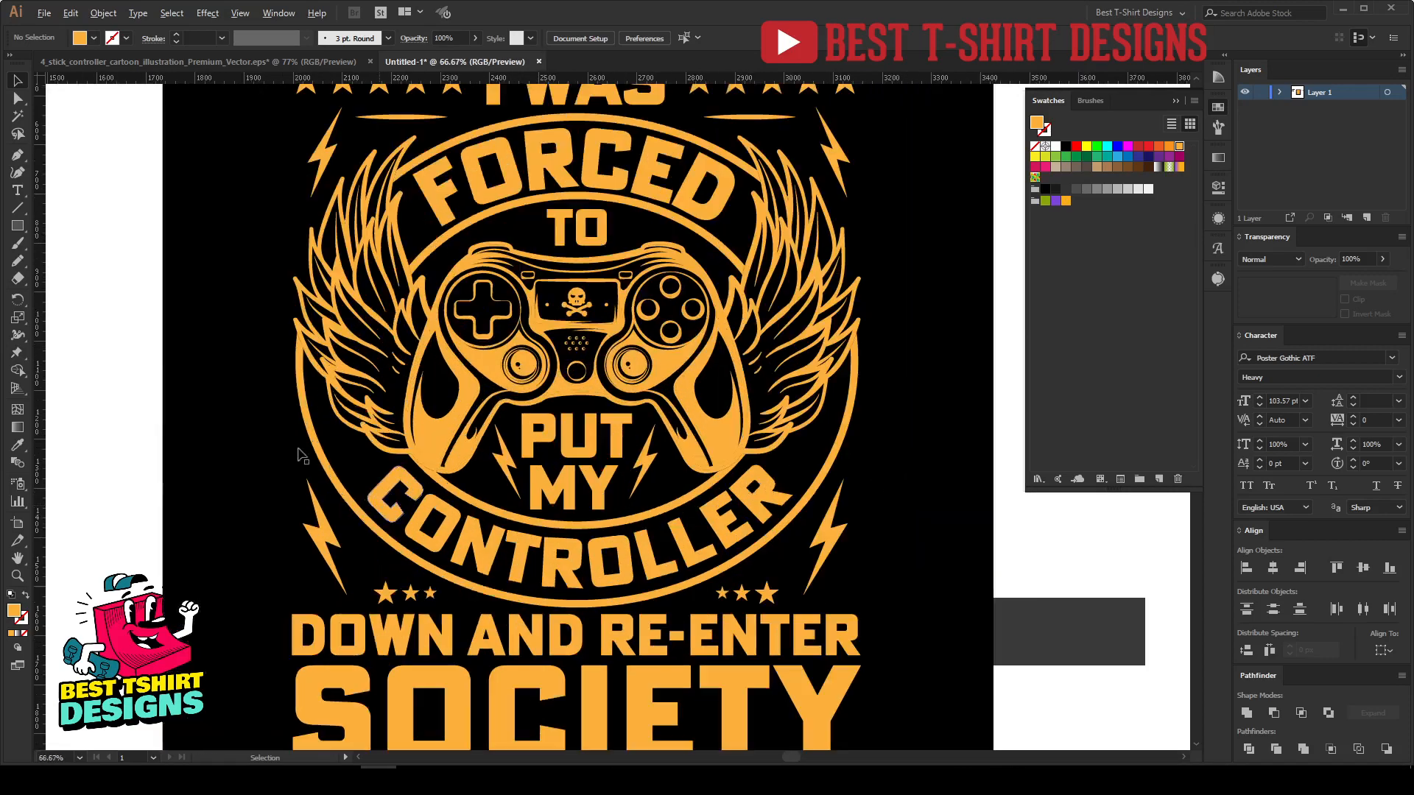
pyautogui.click(18, 226)
pyautogui.click(74, 291)
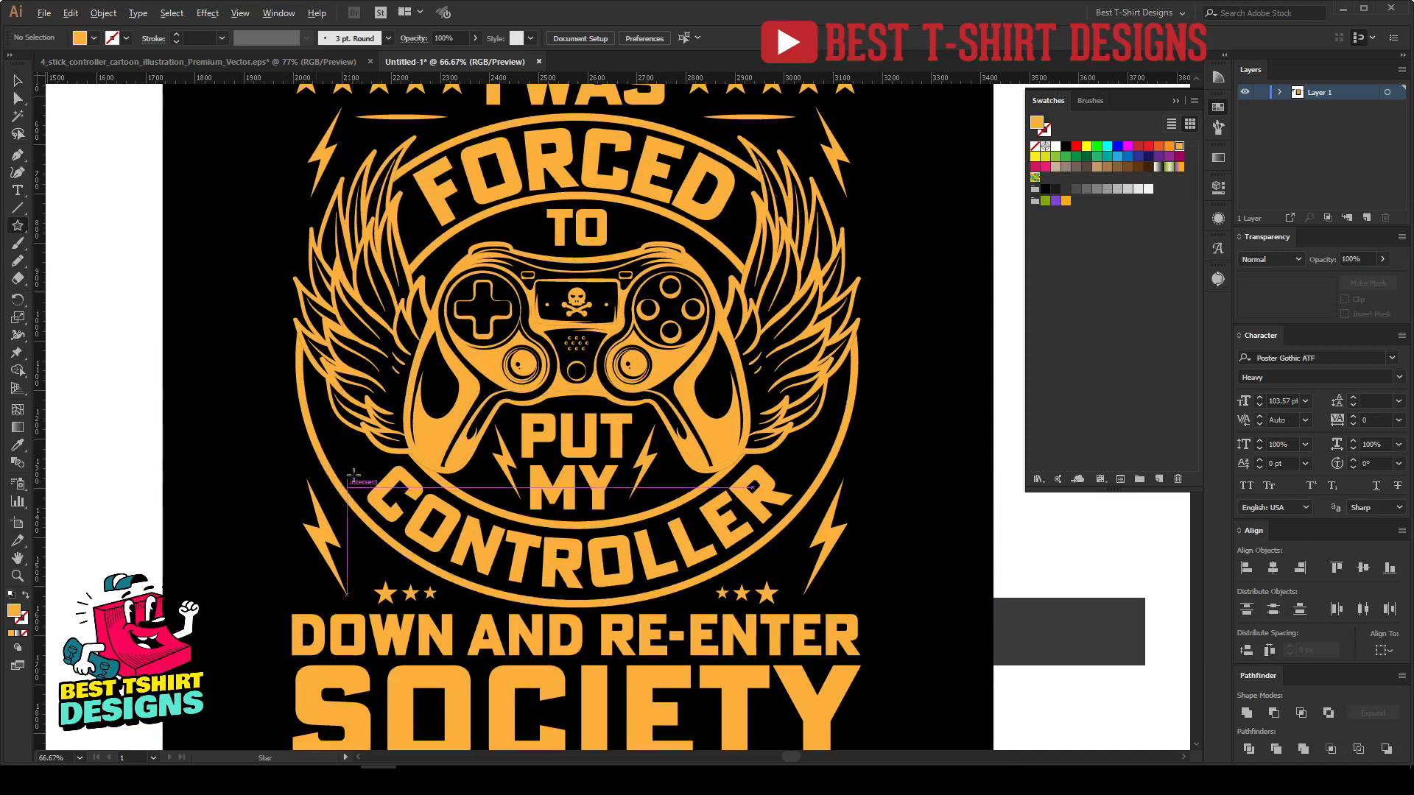
pyautogui.scroll(3, 366, 439)
pyautogui.moveTo(365, 440); pyautogui.dragTo(392, 470)
pyautogui.scroll(-2, 339, 441)
pyautogui.press('v')
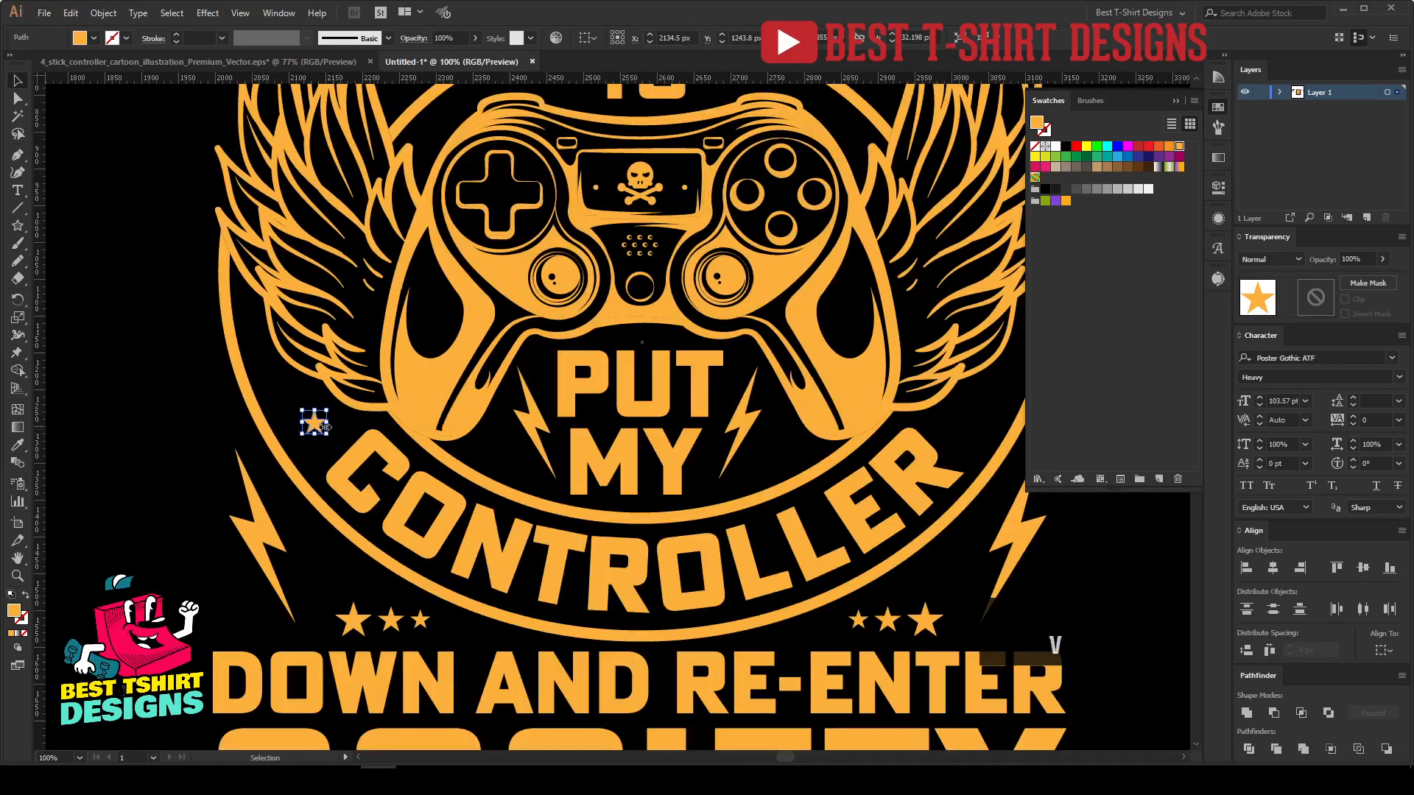
# Copy the small star horizontally to the other end of the curved word CONTROLLER.
pyautogui.moveTo(324, 426); pyautogui.dragTo(969, 429)
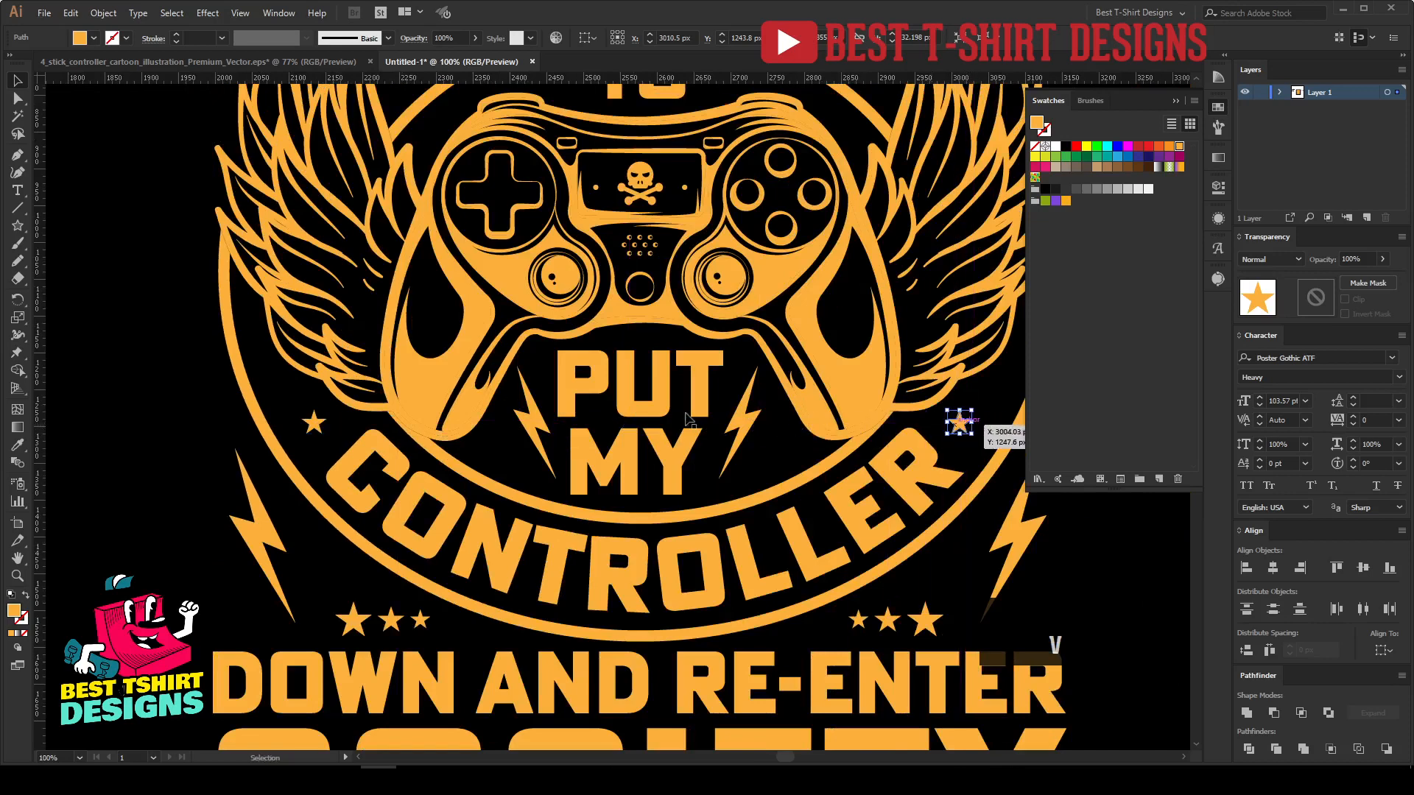
pyautogui.keyDown('shift'); pyautogui.click(313, 423); pyautogui.keyUp('shift')
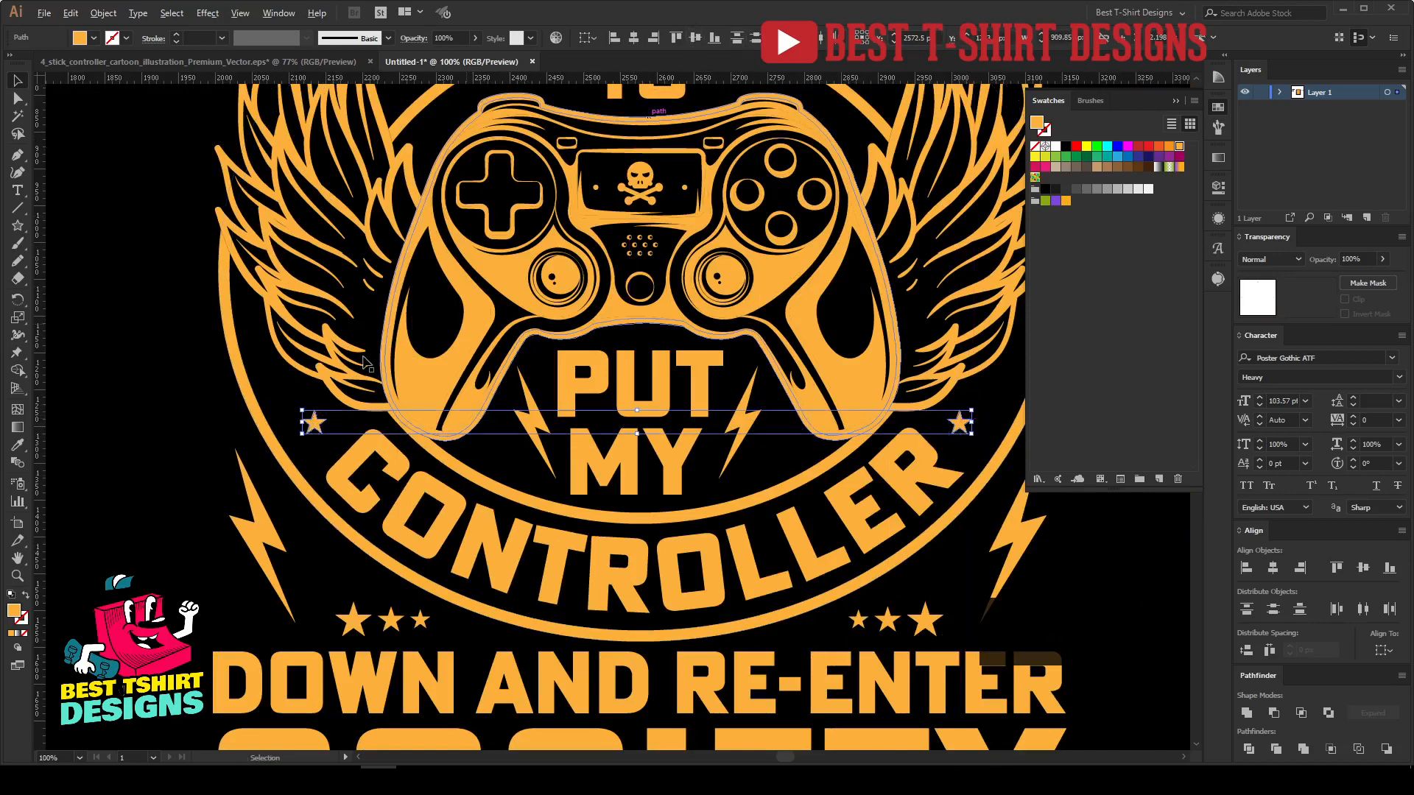
pyautogui.scroll(-2, 363, 355)
pyautogui.scroll(2, 848, 489)
pyautogui.click(849, 492)
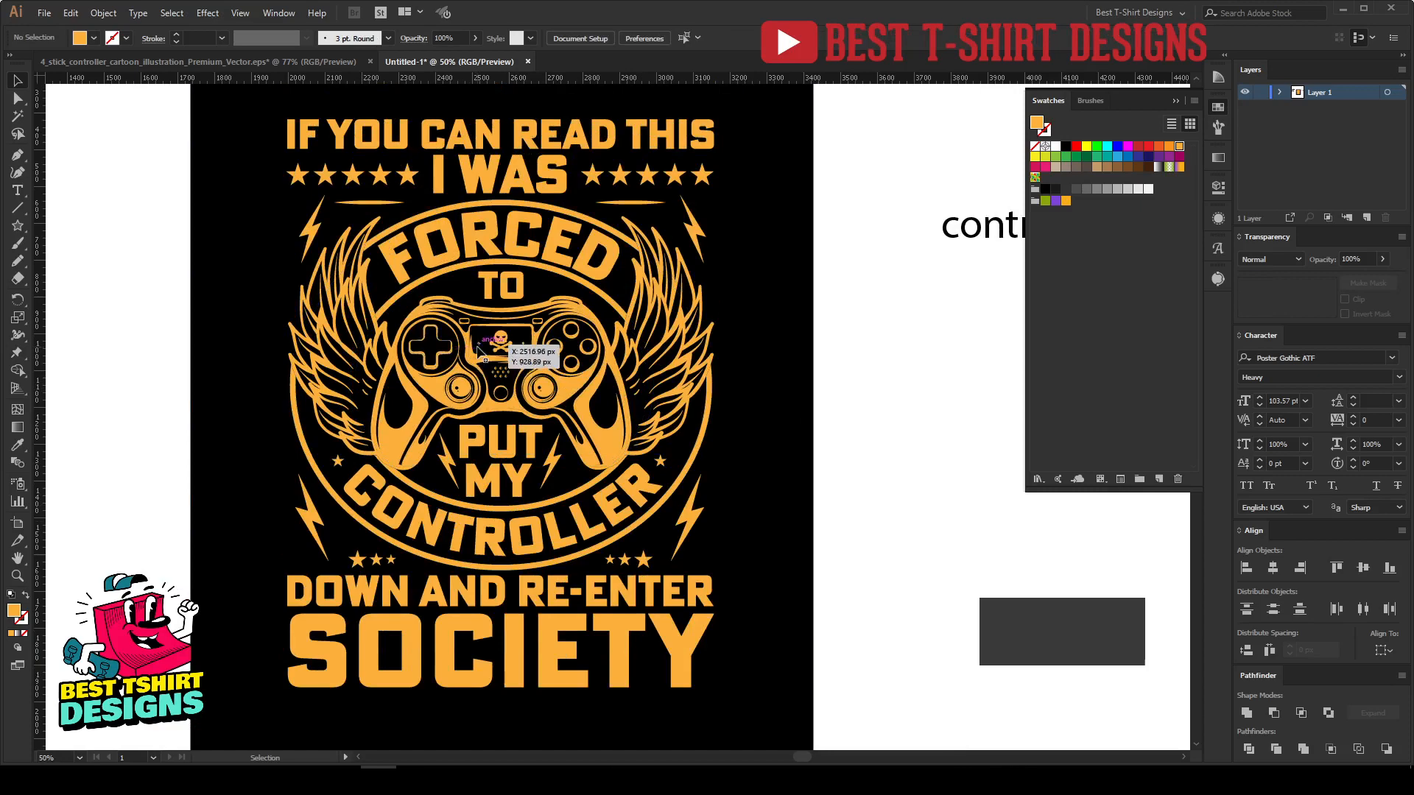
# Move the whole design with its black background below the reference listings and place a duplicate directly to its right.
pyautogui.scroll(-2, 478, 365)
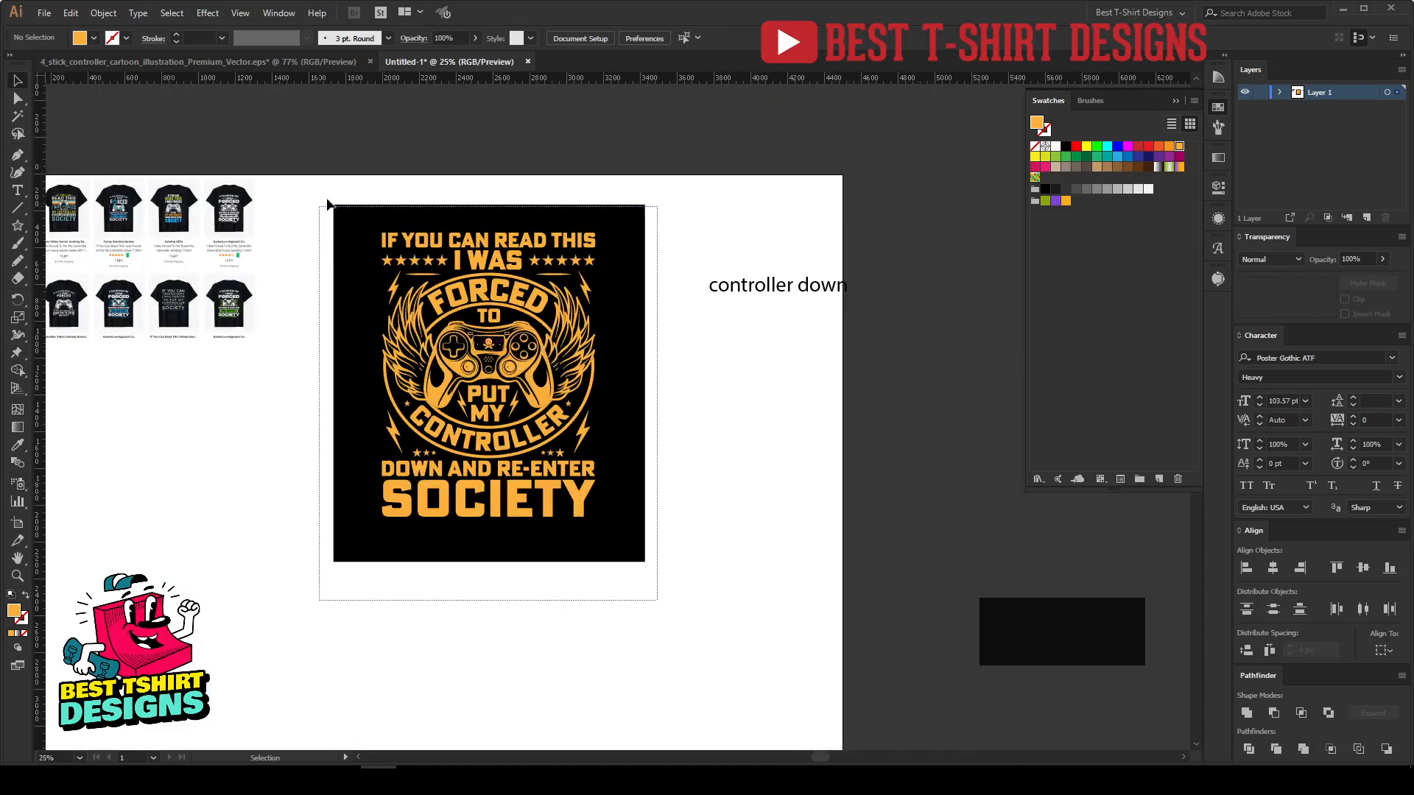
pyautogui.moveTo(328, 202); pyautogui.dragTo(520, 193)
pyautogui.scroll(-1, 521, 190)
pyautogui.moveTo(516, 279); pyautogui.dragTo(561, 435)
pyautogui.scroll(1, 492, 450)
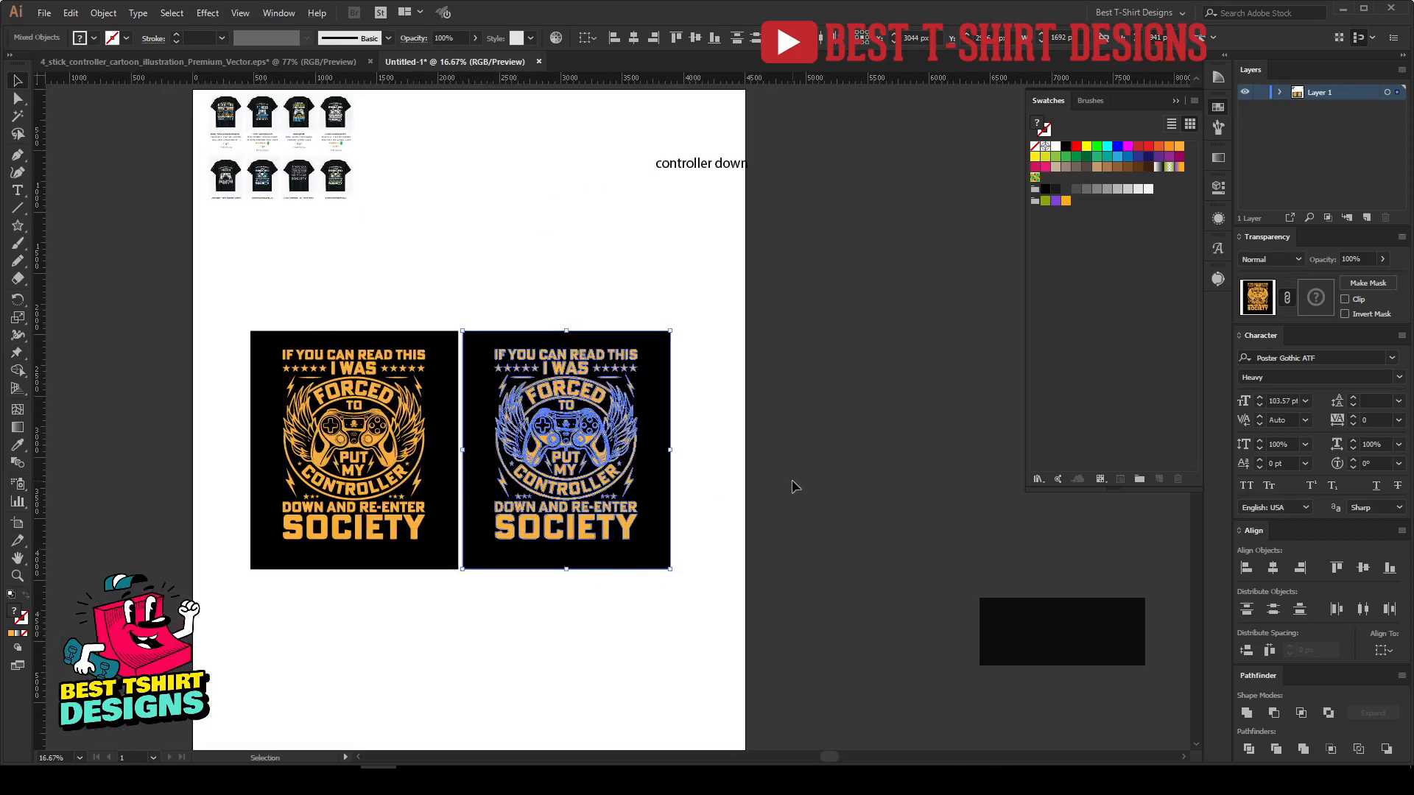
pyautogui.click(785, 482)
pyautogui.scroll(2, 386, 493)
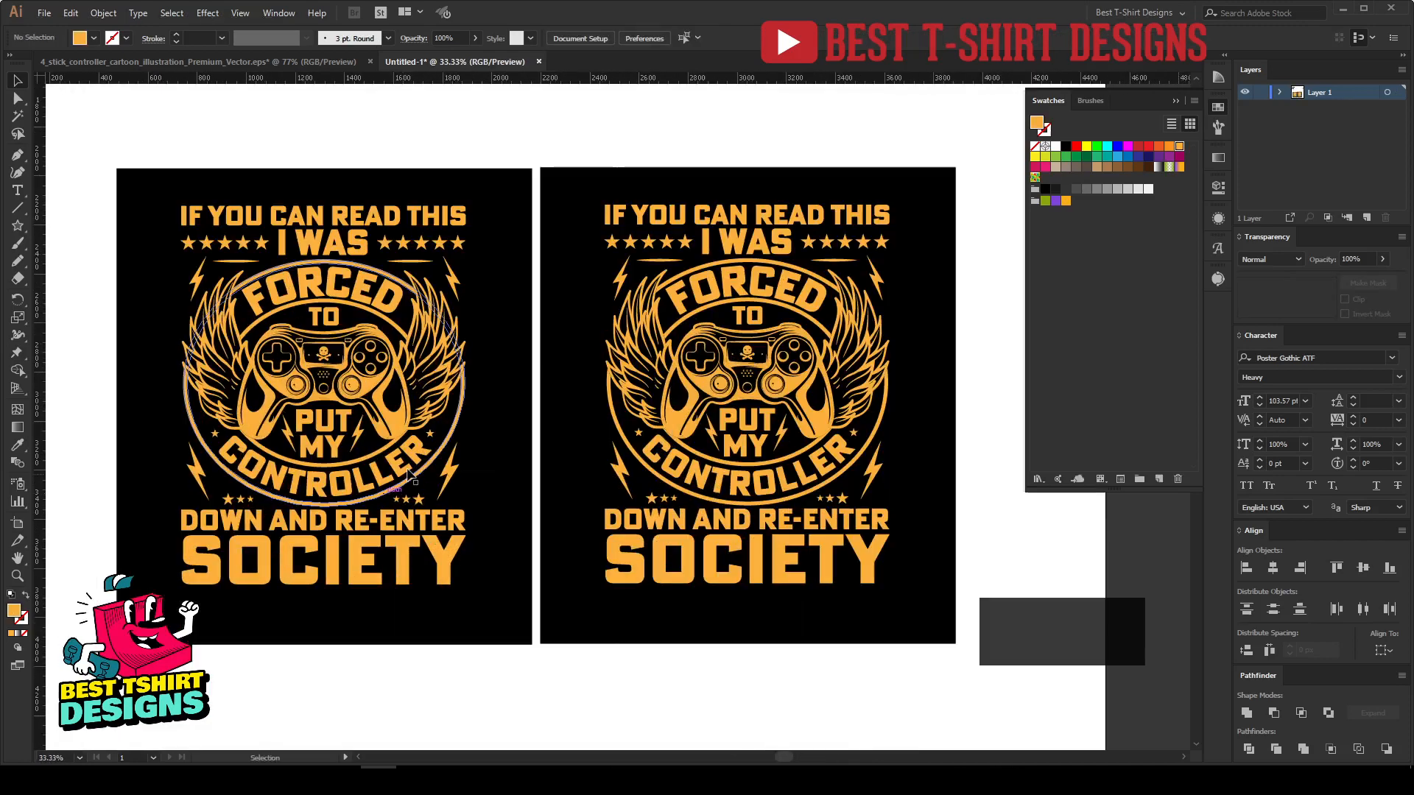
# Delete the left copy's black background and fill its winged controller with black.
pyautogui.click(495, 394)
pyautogui.press('Delete')
pyautogui.click(445, 368)
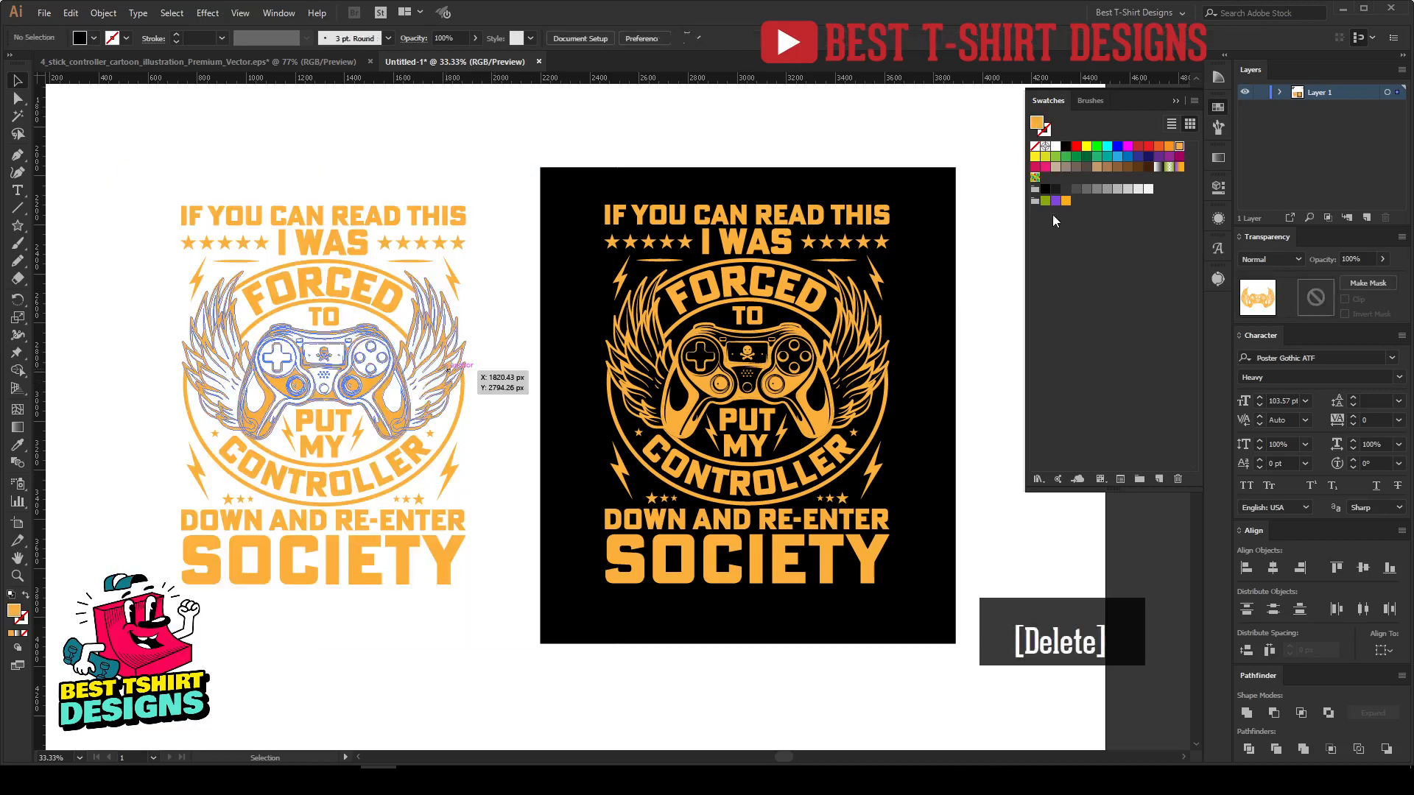
pyautogui.click(1065, 145)
pyautogui.click(516, 163)
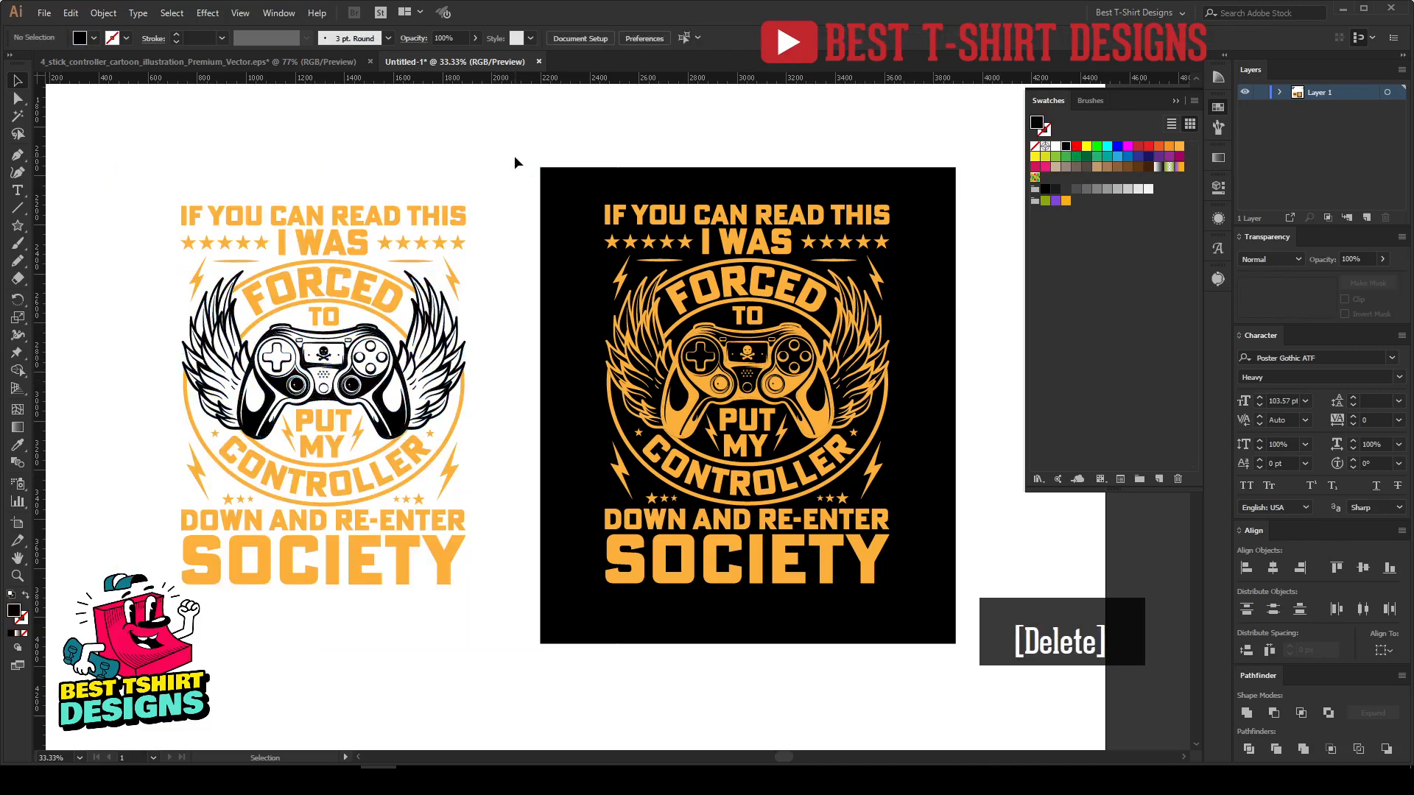
# Move the design on the black background horizontally closer to the version without a background.
pyautogui.moveTo(516, 164); pyautogui.dragTo(935, 691)
pyautogui.moveTo(847, 465); pyautogui.dragTo(782, 465)
pyautogui.click(326, 693)
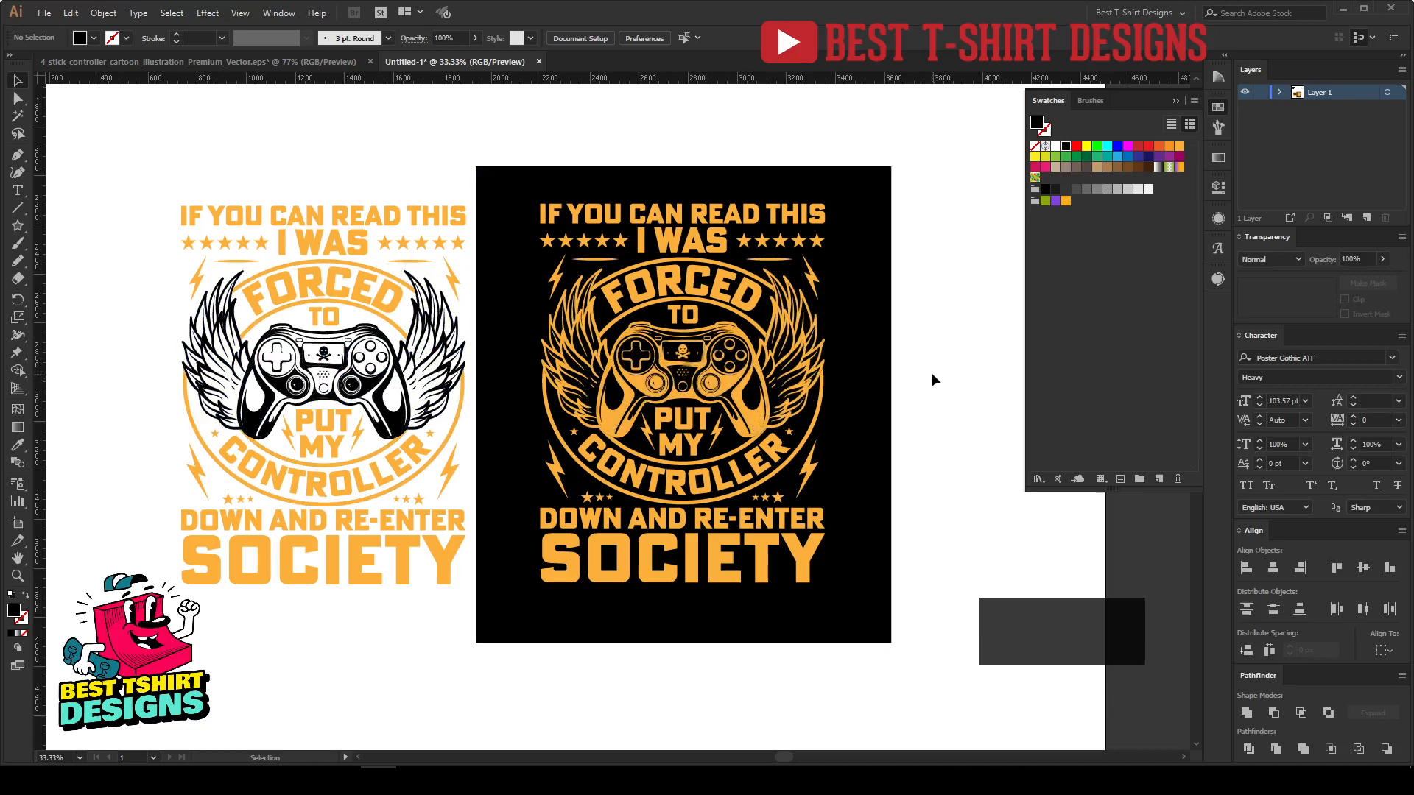
# Fill the winged controller in the black-background version with black.
pyautogui.click(756, 374)
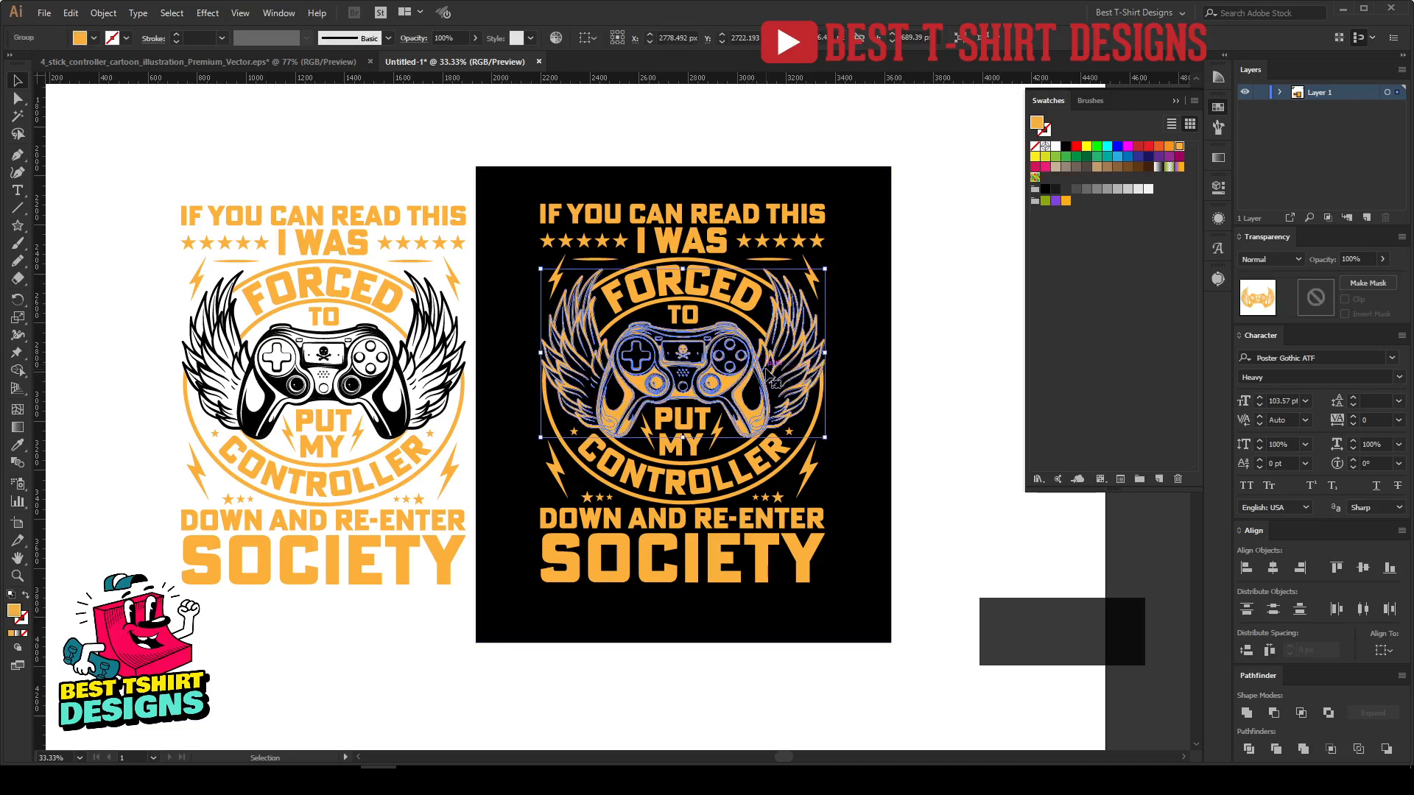
pyautogui.scroll(1, 409, 351)
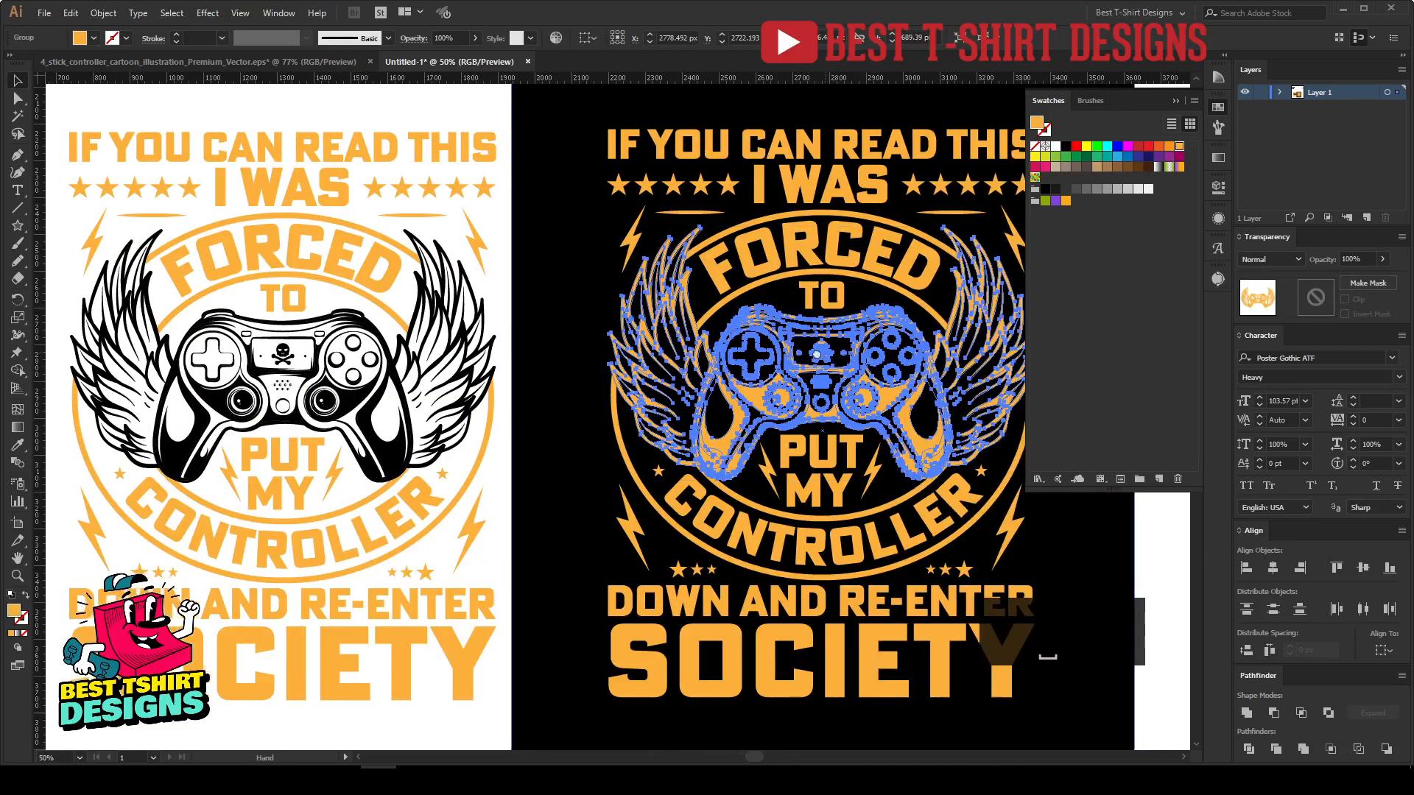
pyautogui.moveTo(409, 351); pyautogui.dragTo(366, 349)
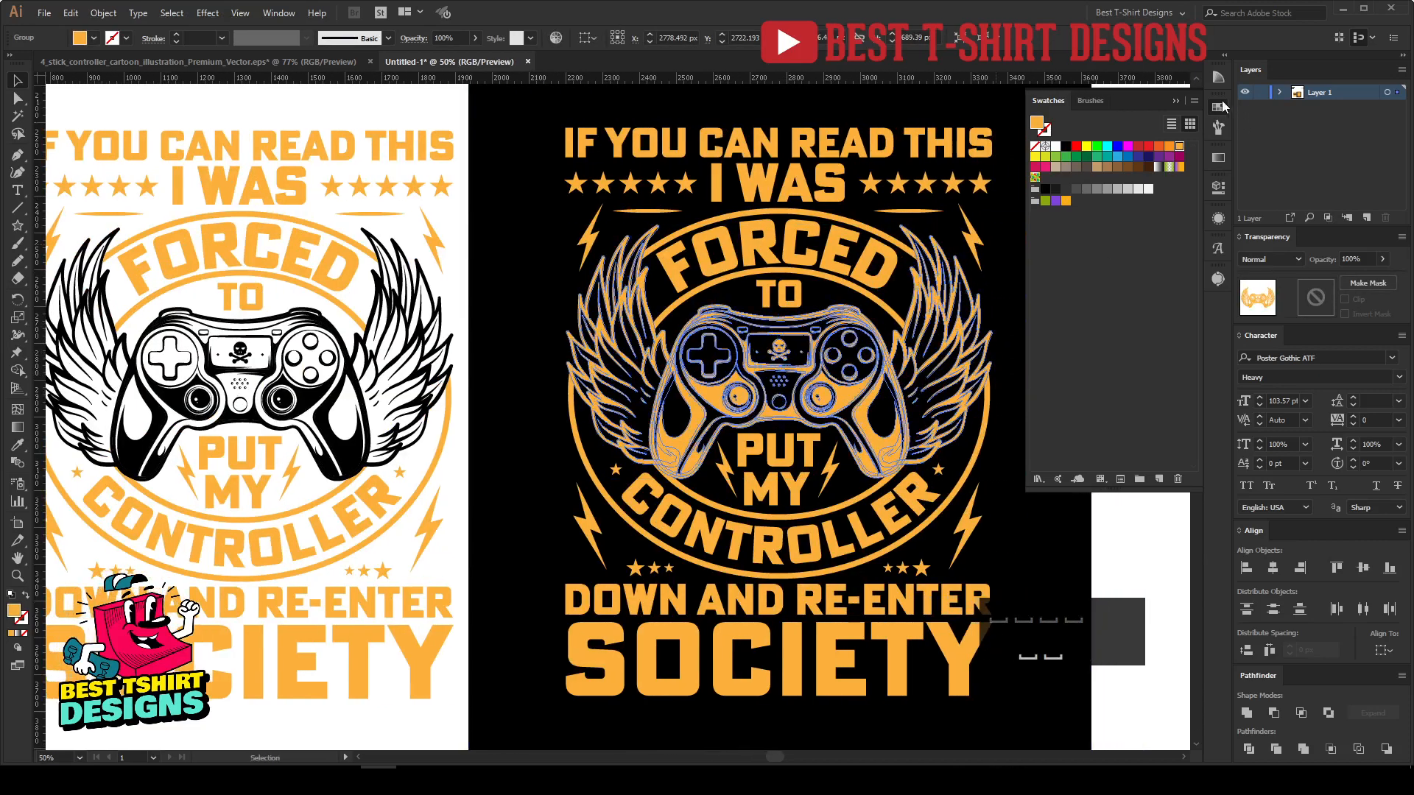
pyautogui.click(1221, 106)
pyautogui.hotkey('ctrl', 'shift', 'a')
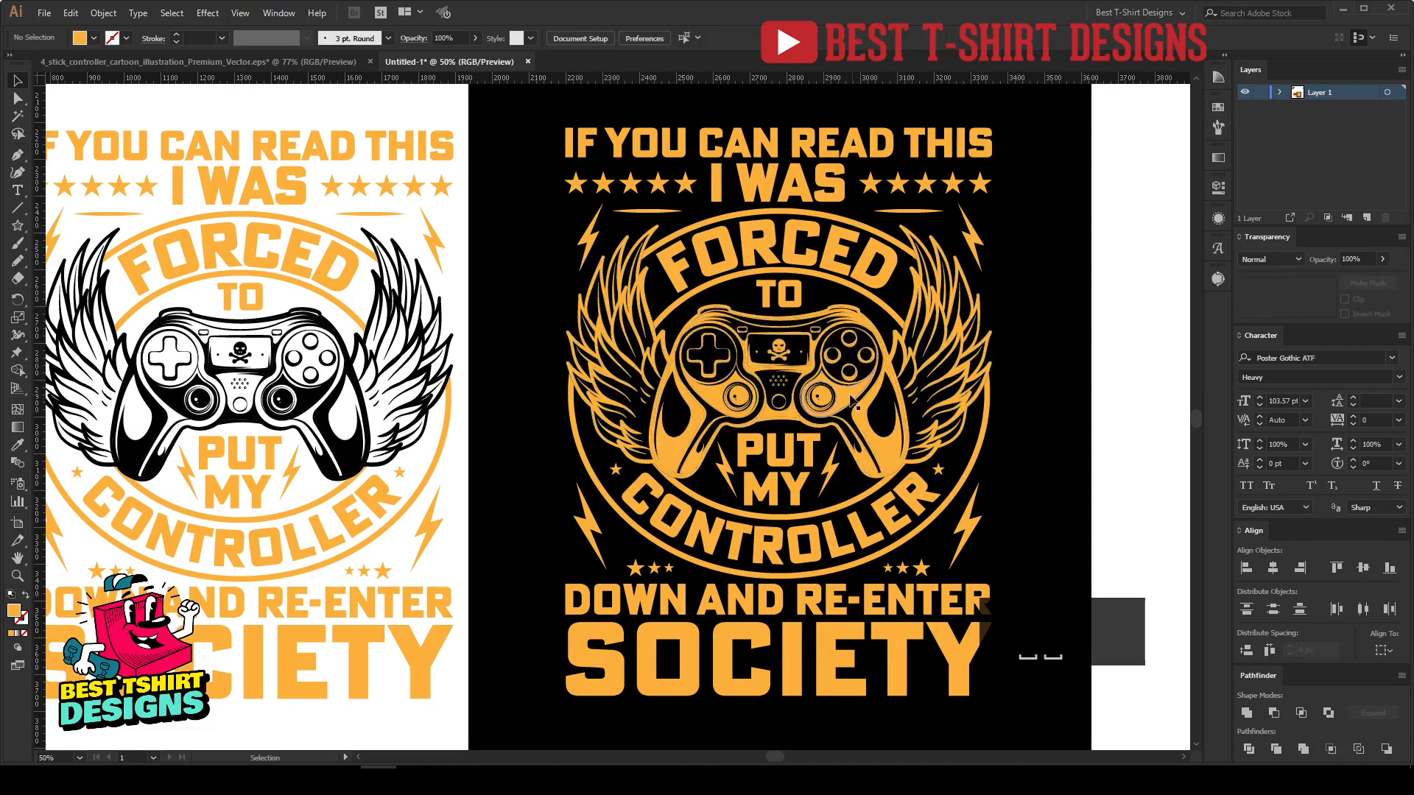
pyautogui.click(850, 399)
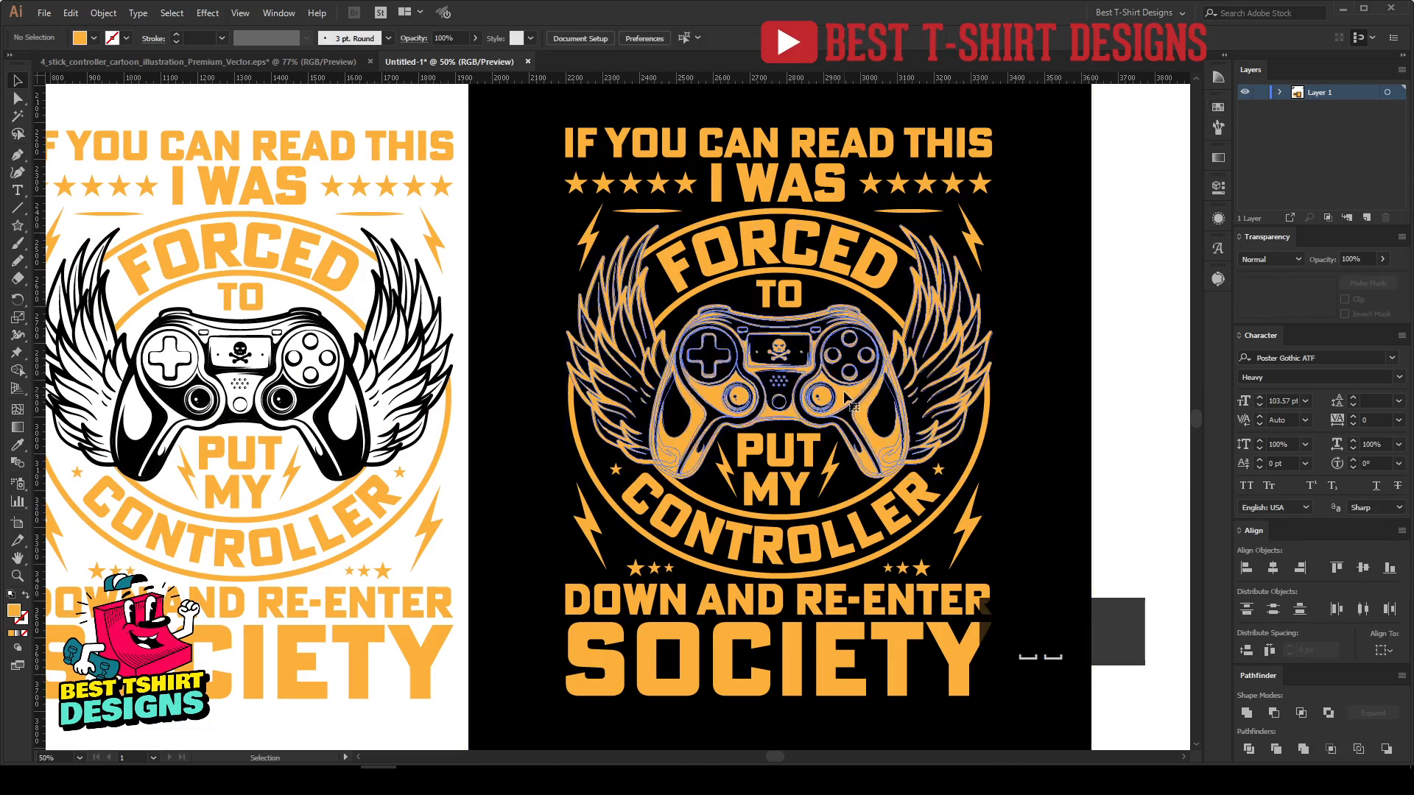
pyautogui.click(1217, 108)
pyautogui.click(1066, 147)
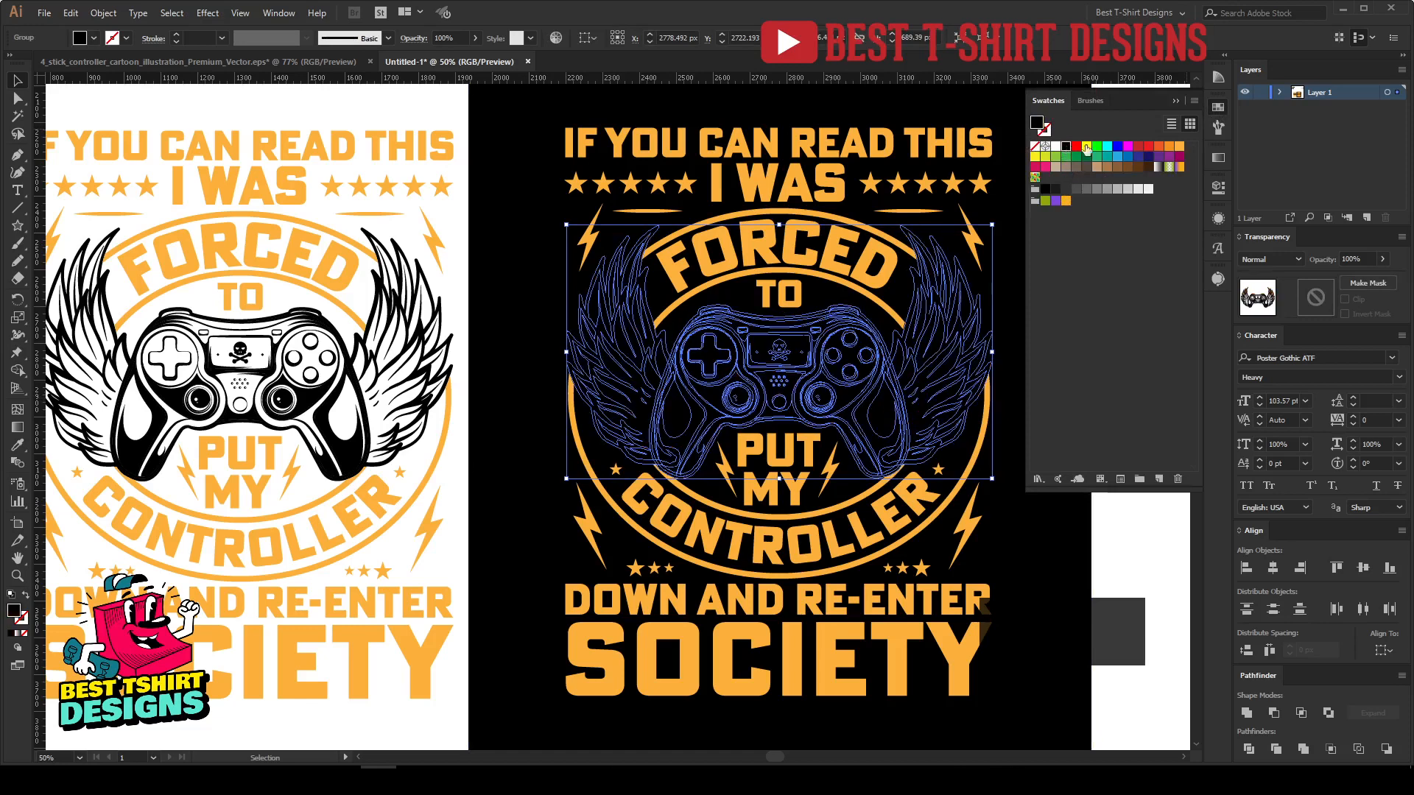
pyautogui.click(1219, 109)
pyautogui.click(1127, 350)
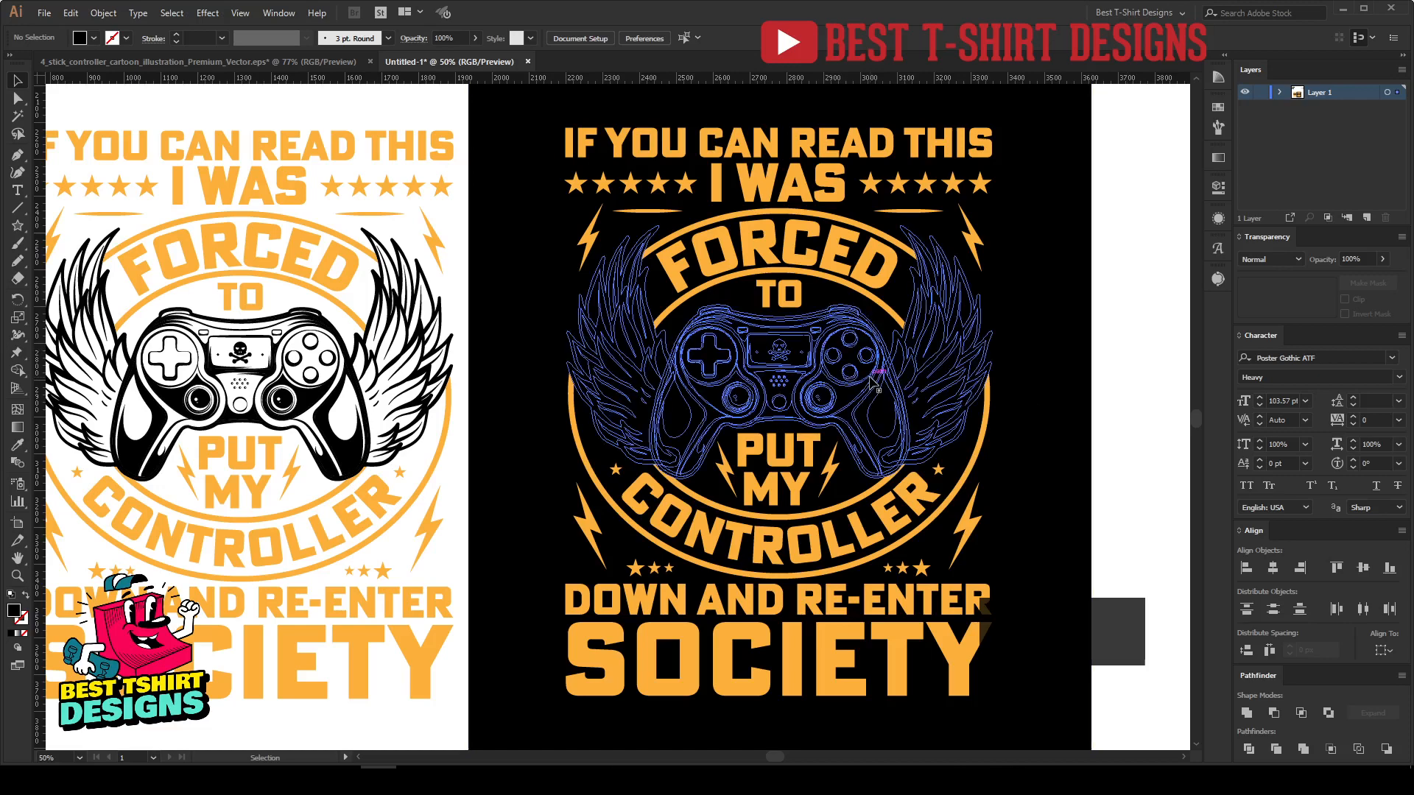
pyautogui.click(874, 383)
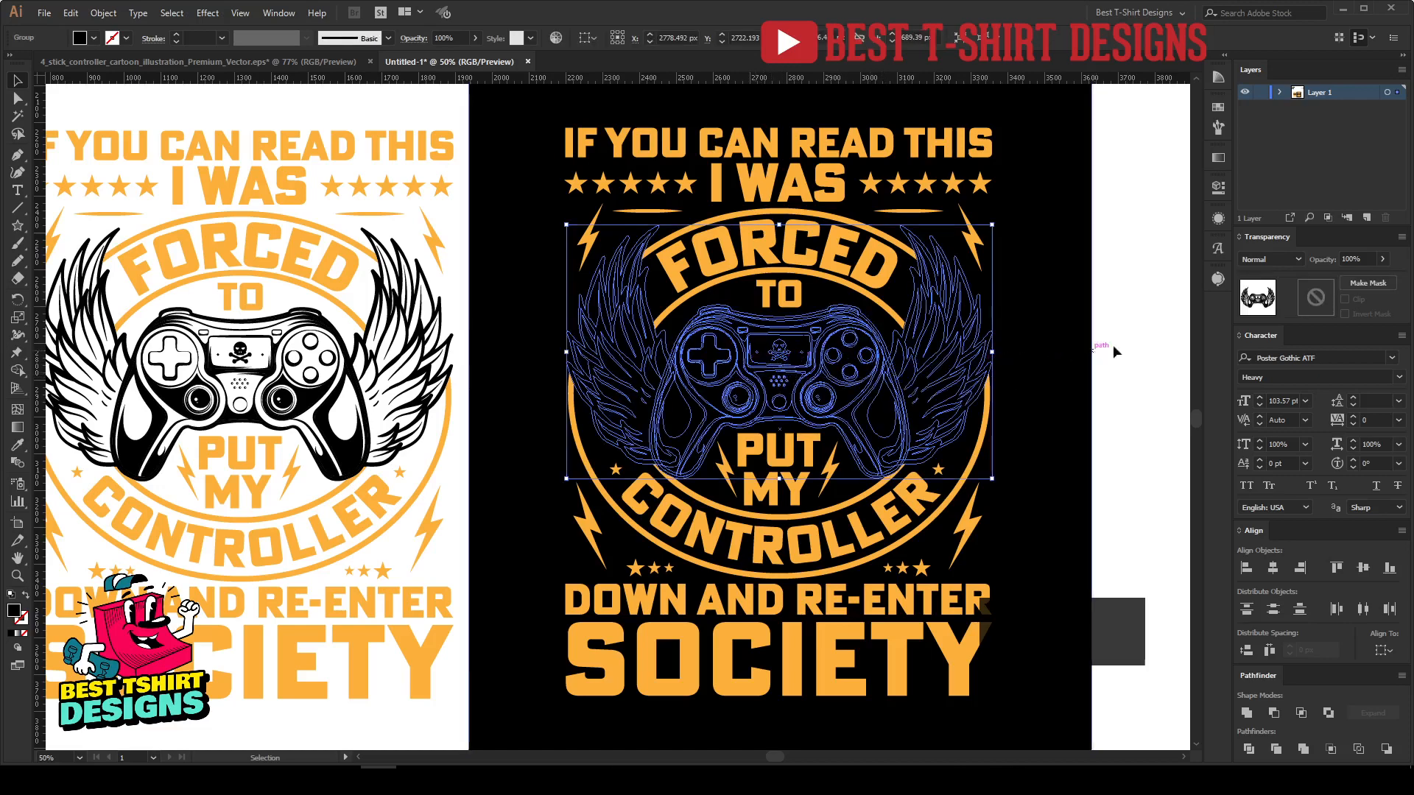
pyautogui.press('Delete')
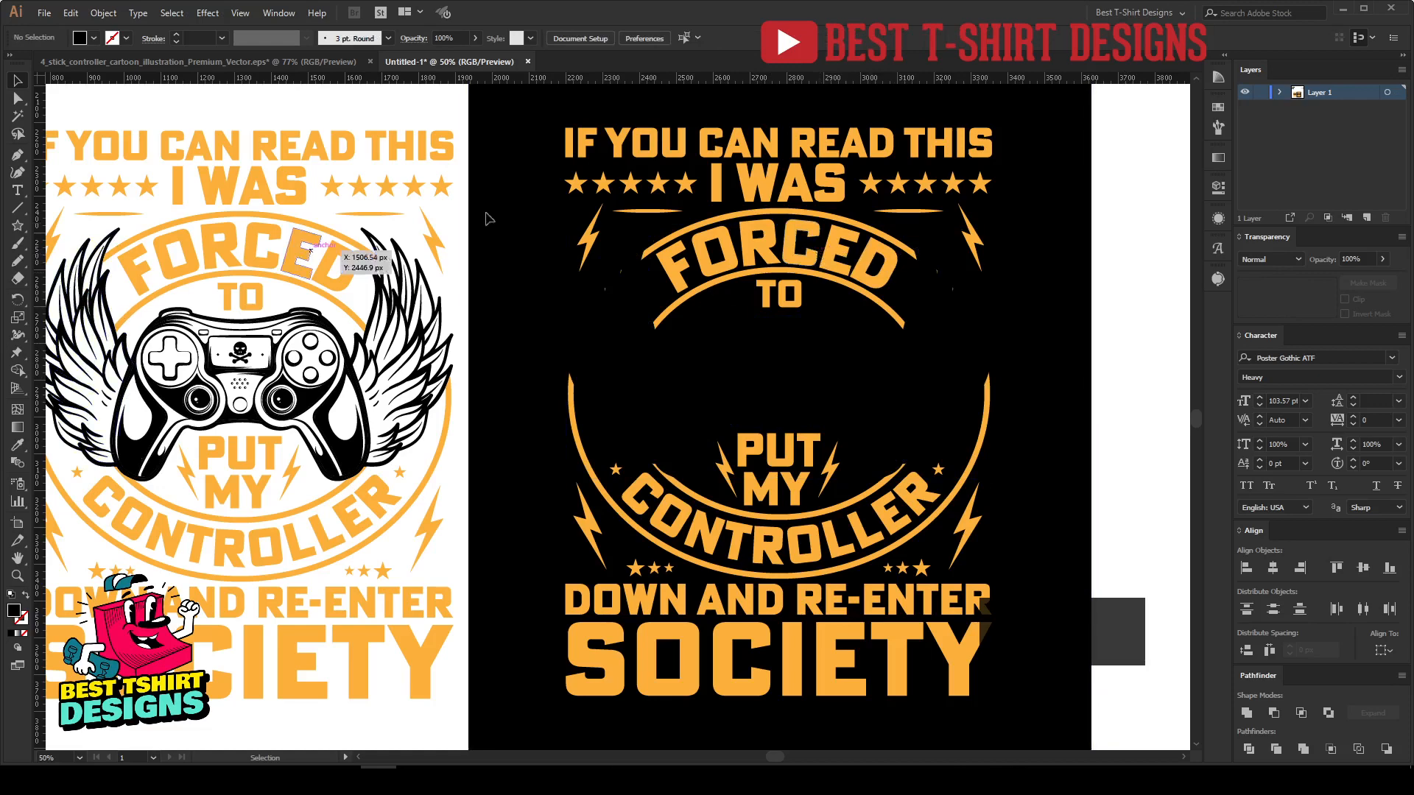
# Draw a rectangle about 1506 by 1162 px over the winged controller, filled with the lettering's orange.
pyautogui.click(631, 147)
pyautogui.click(1154, 312)
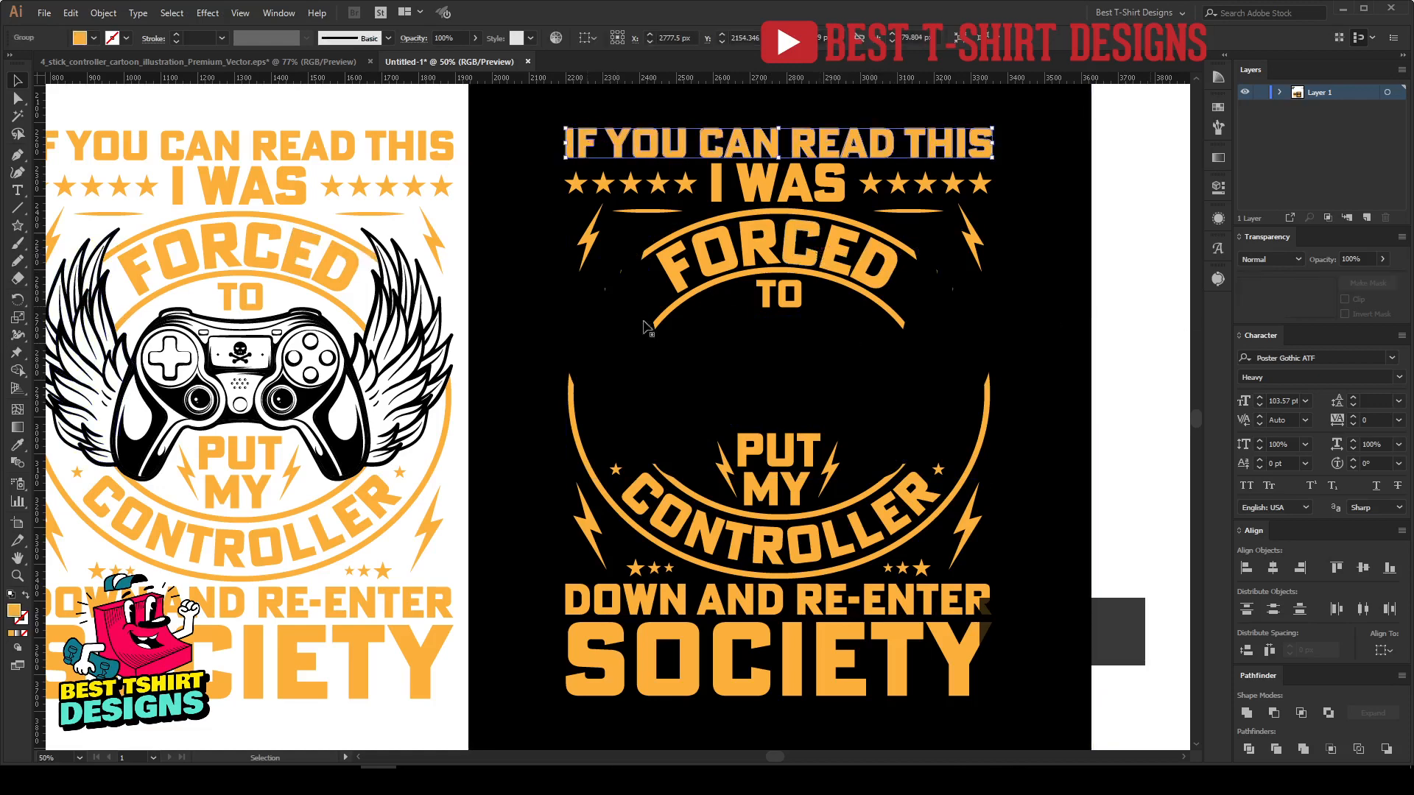
pyautogui.moveTo(9, 226); pyautogui.dragTo(59, 227)
pyautogui.moveTo(507, 188); pyautogui.dragTo(1062, 613)
pyautogui.press('v')
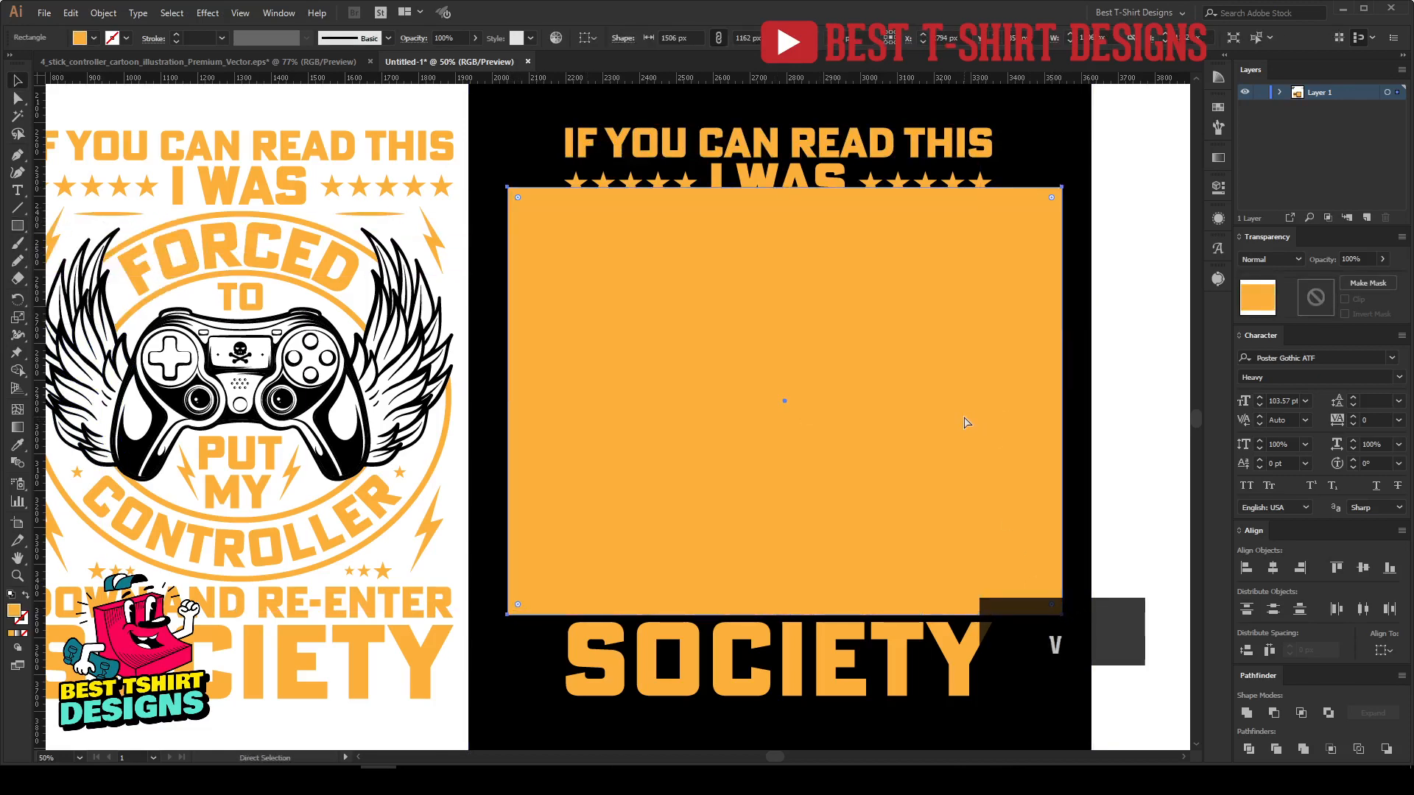
# Place the orange rectangle directly behind the black winged controller.
pyautogui.hotkey('ctrl', 'x')
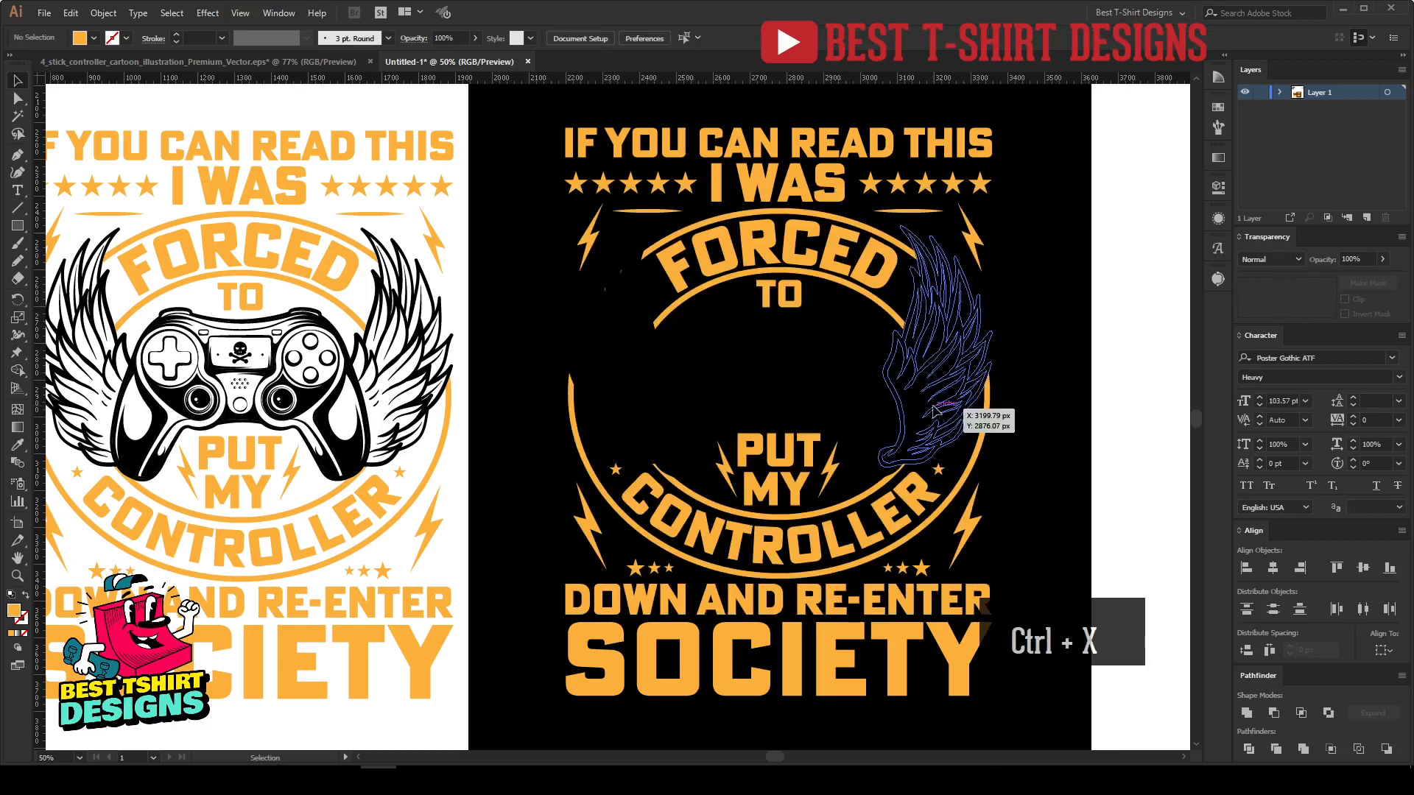
pyautogui.click(933, 411)
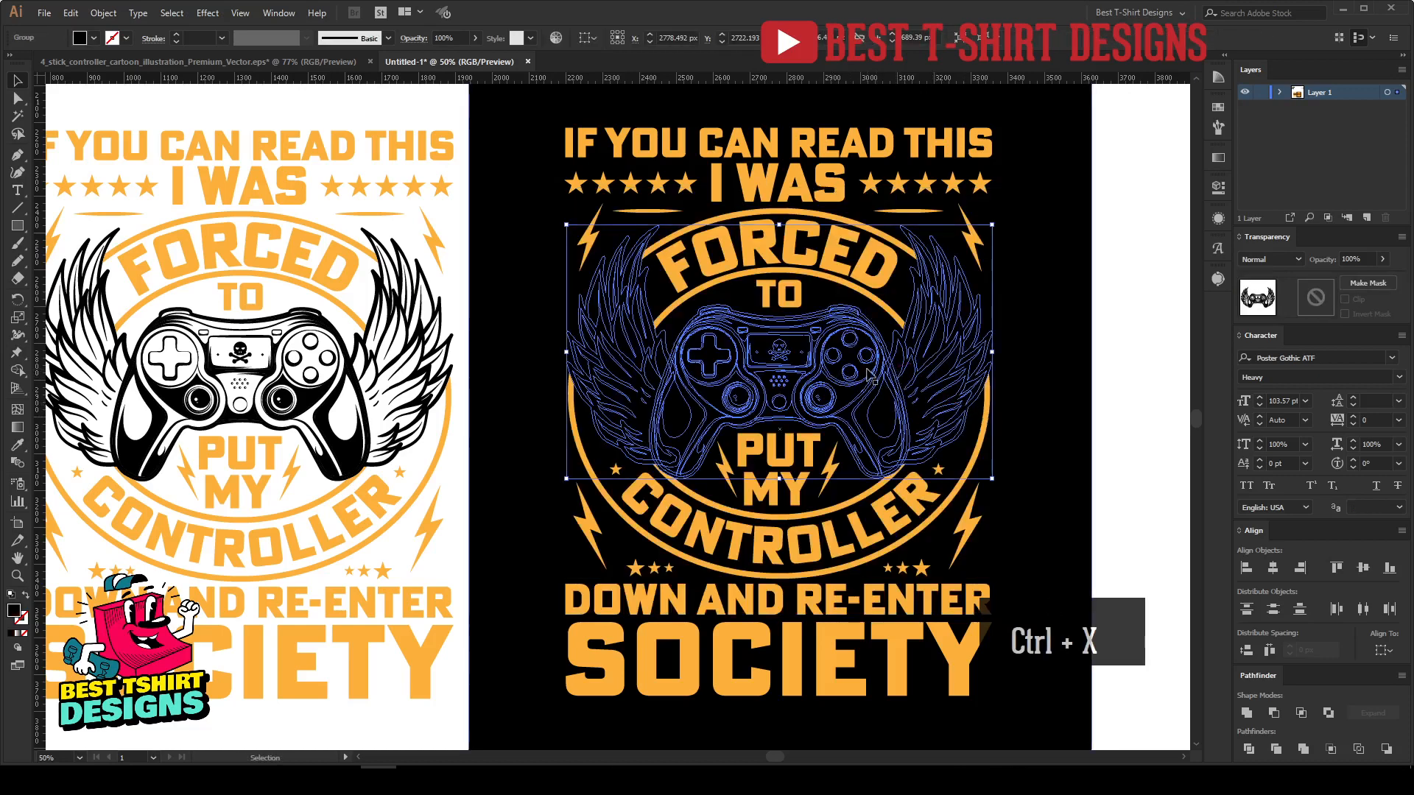
pyautogui.hotkey('ctrl', 'b')
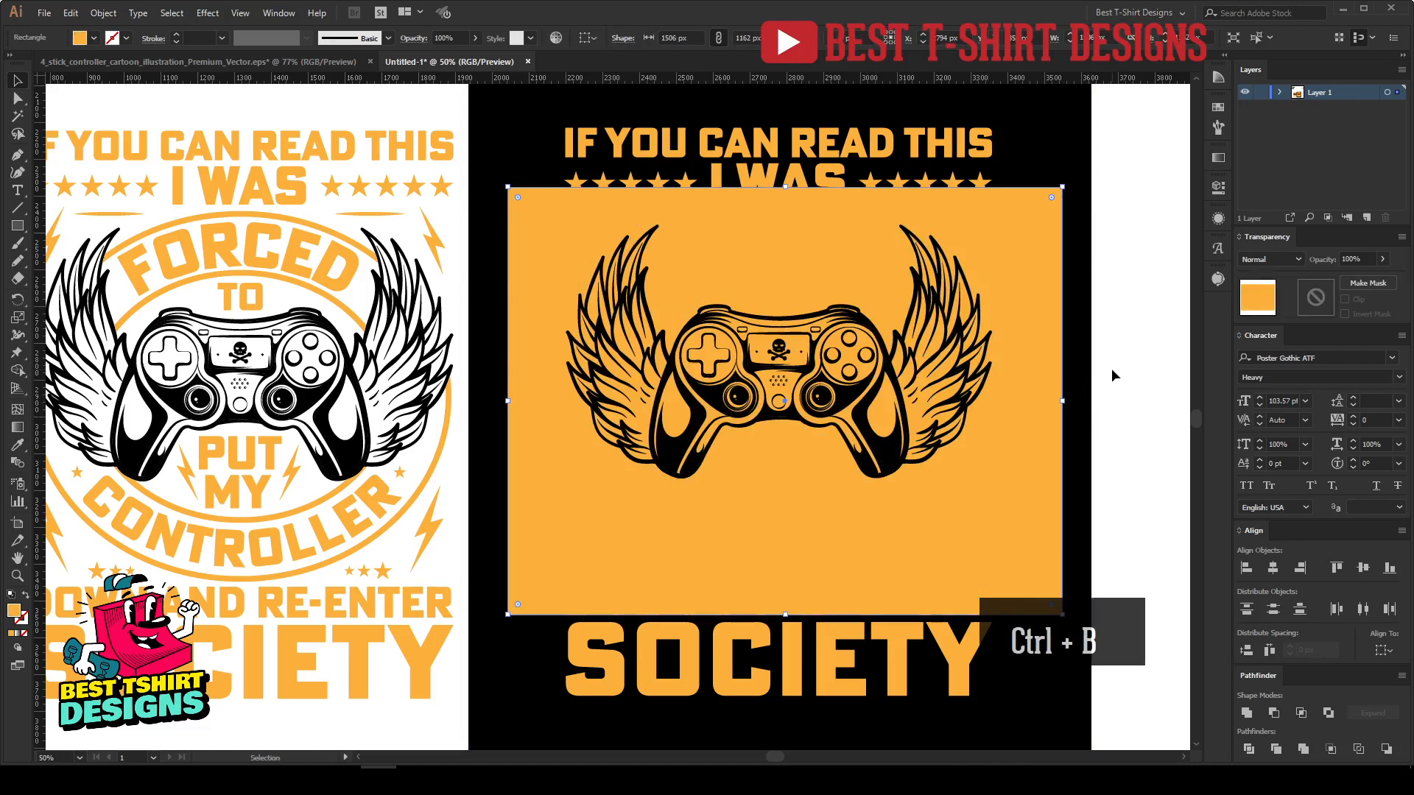
# Use the Shape Builder on the controller and orange rectangle to remove the orange area outside the controller's outline.
pyautogui.keyDown('shift'); pyautogui.click(930, 359); pyautogui.keyUp('shift')
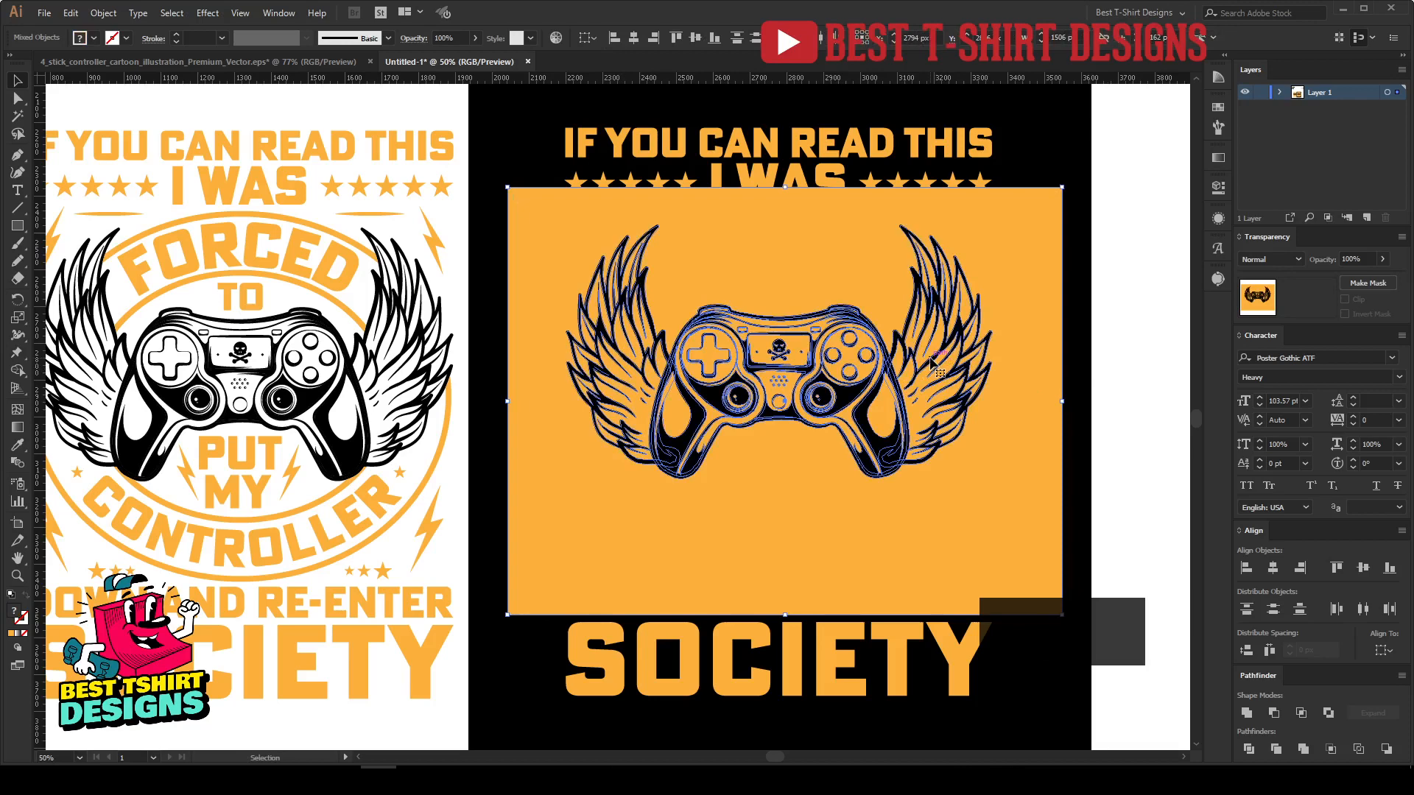
pyautogui.click(1142, 340)
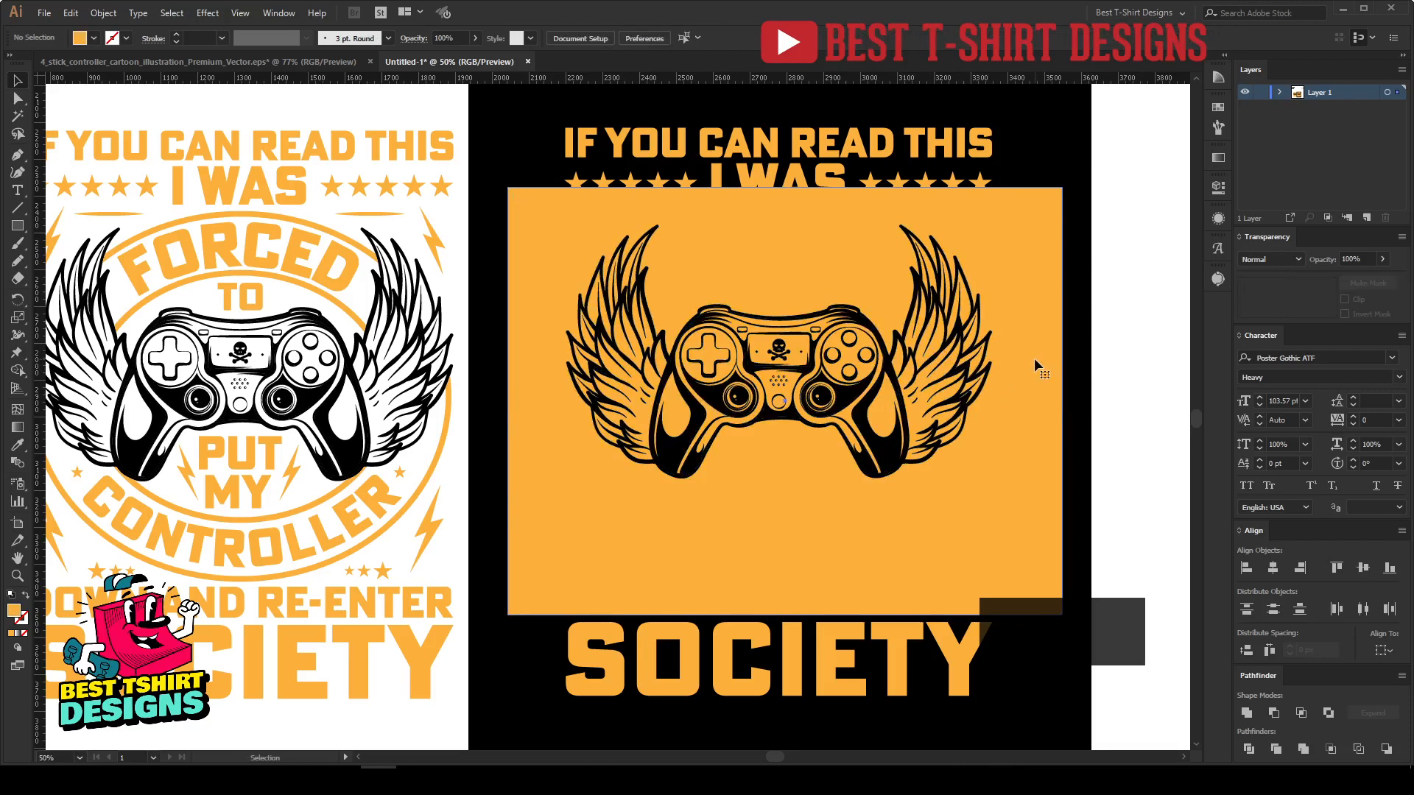
pyautogui.click(1034, 357)
pyautogui.keyDown('shift'); pyautogui.click(954, 371); pyautogui.keyUp('shift')
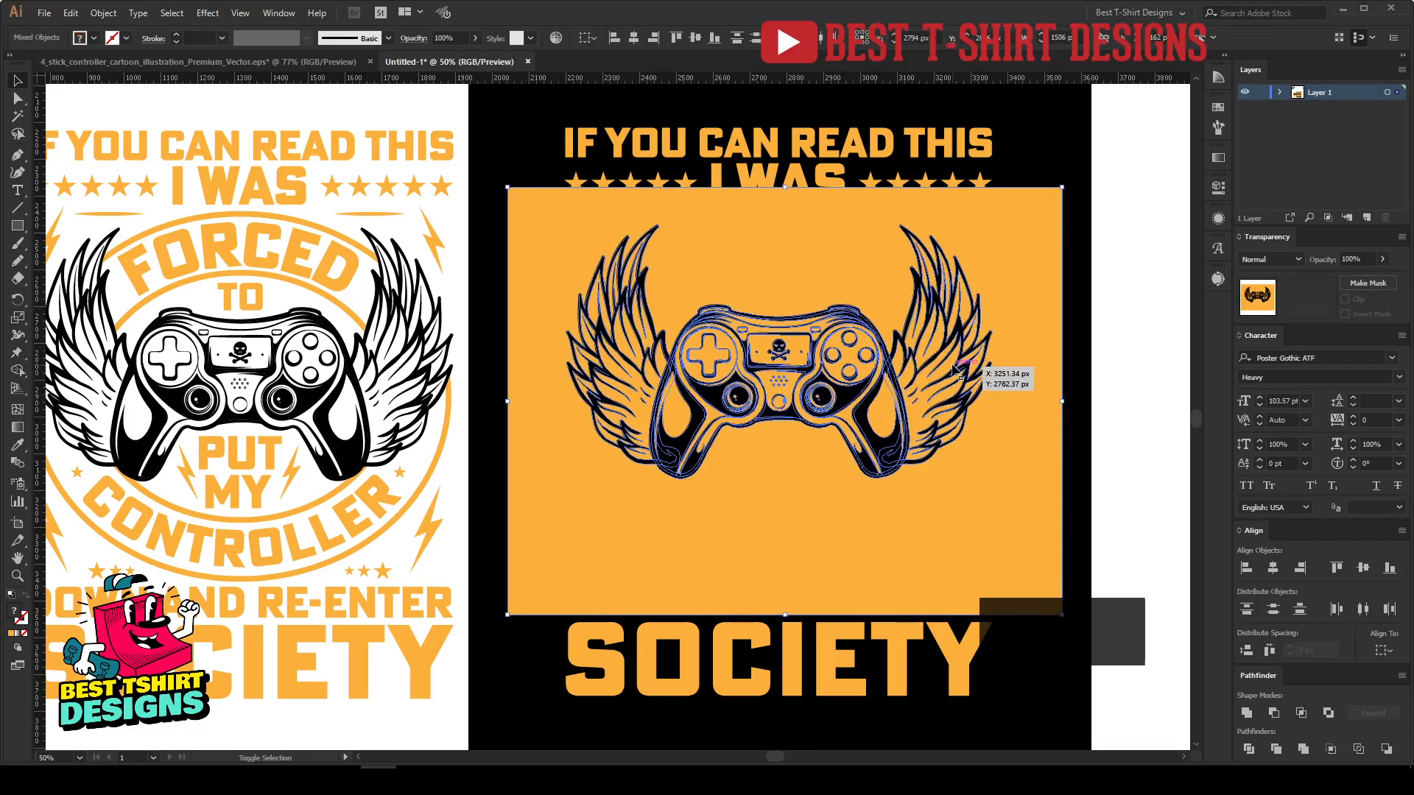
pyautogui.hotkey('shift', 'm')
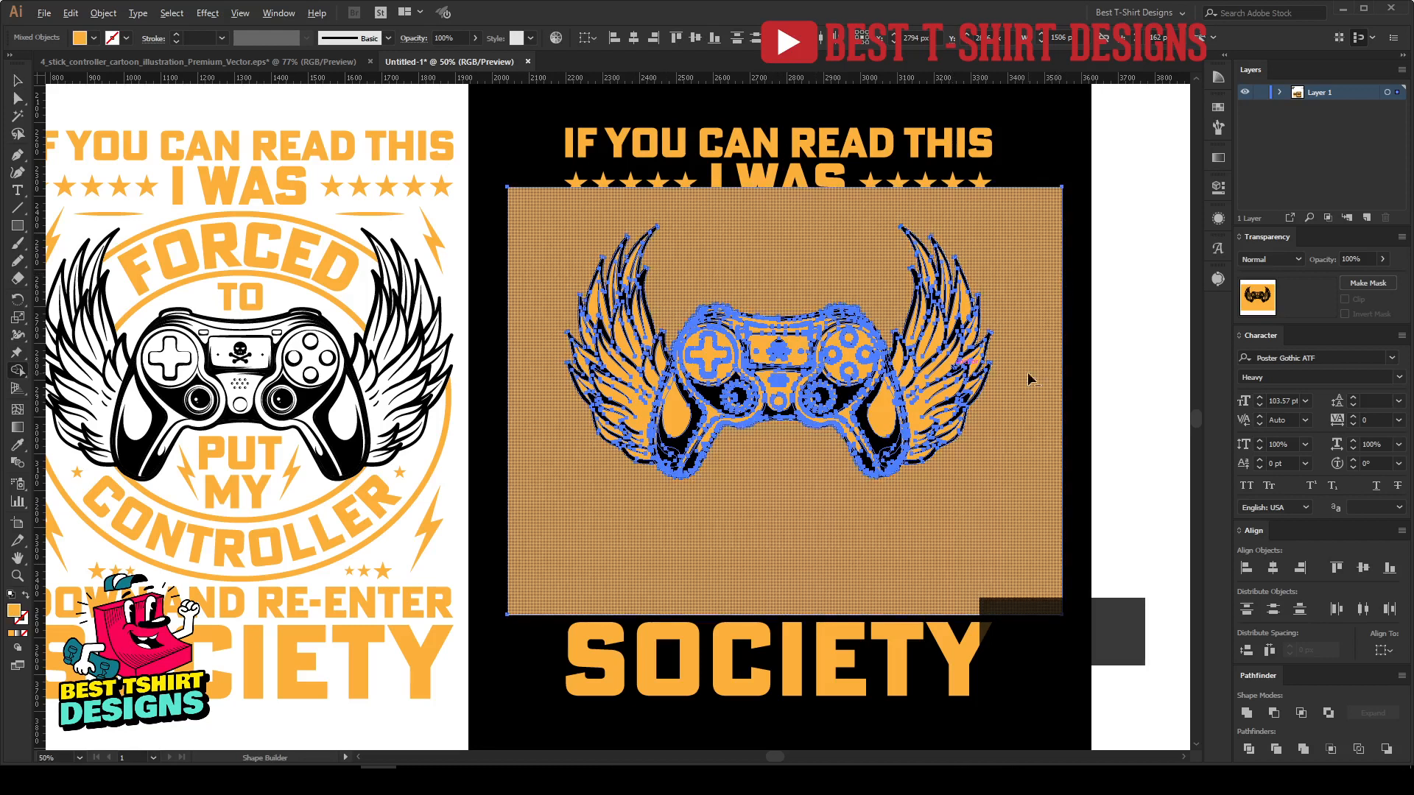
pyautogui.press('v')
pyautogui.click(1130, 439)
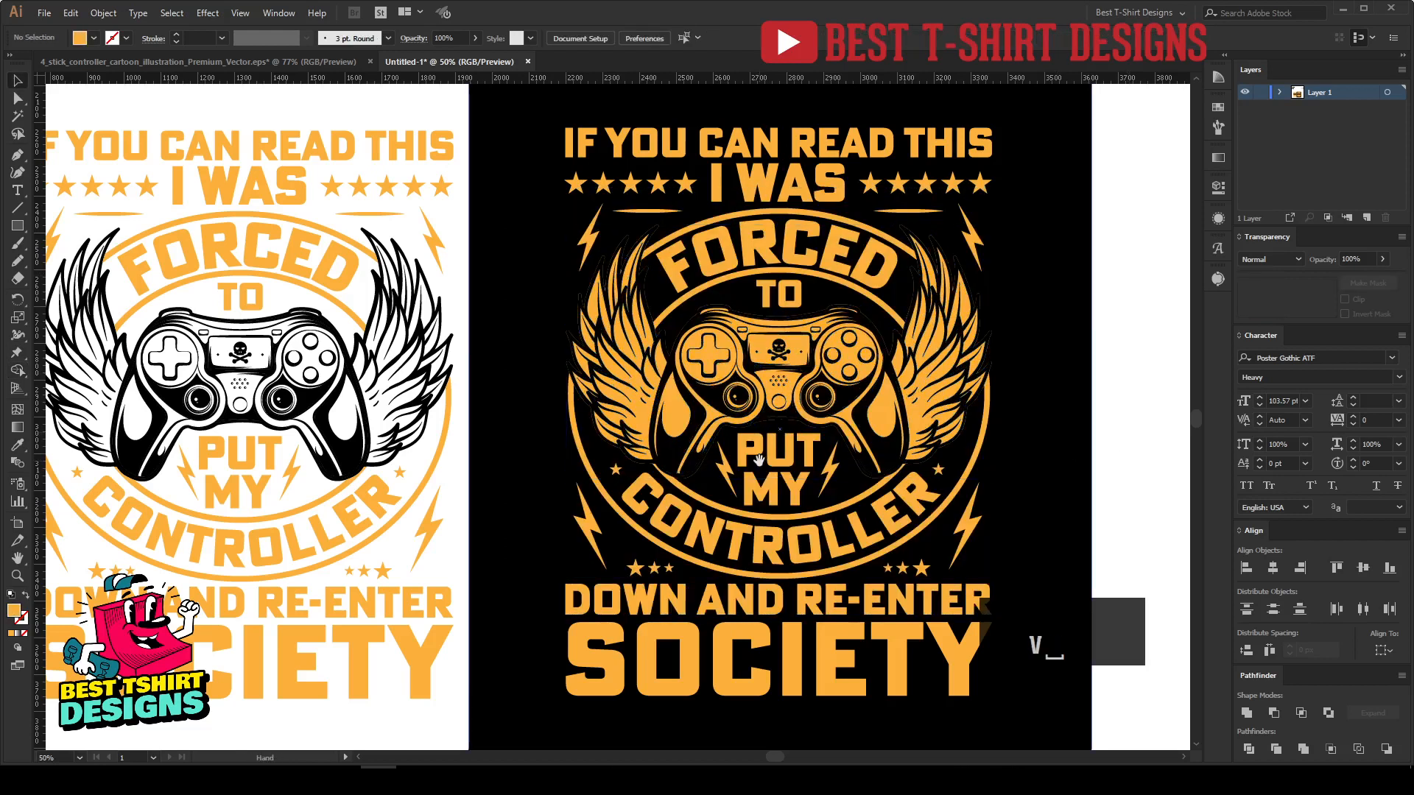
# Try an outline-only look by cutting the controller's orange fill and recolouring its black line art in the lettering's orange.
pyautogui.moveTo(750, 458); pyautogui.dragTo(856, 458)
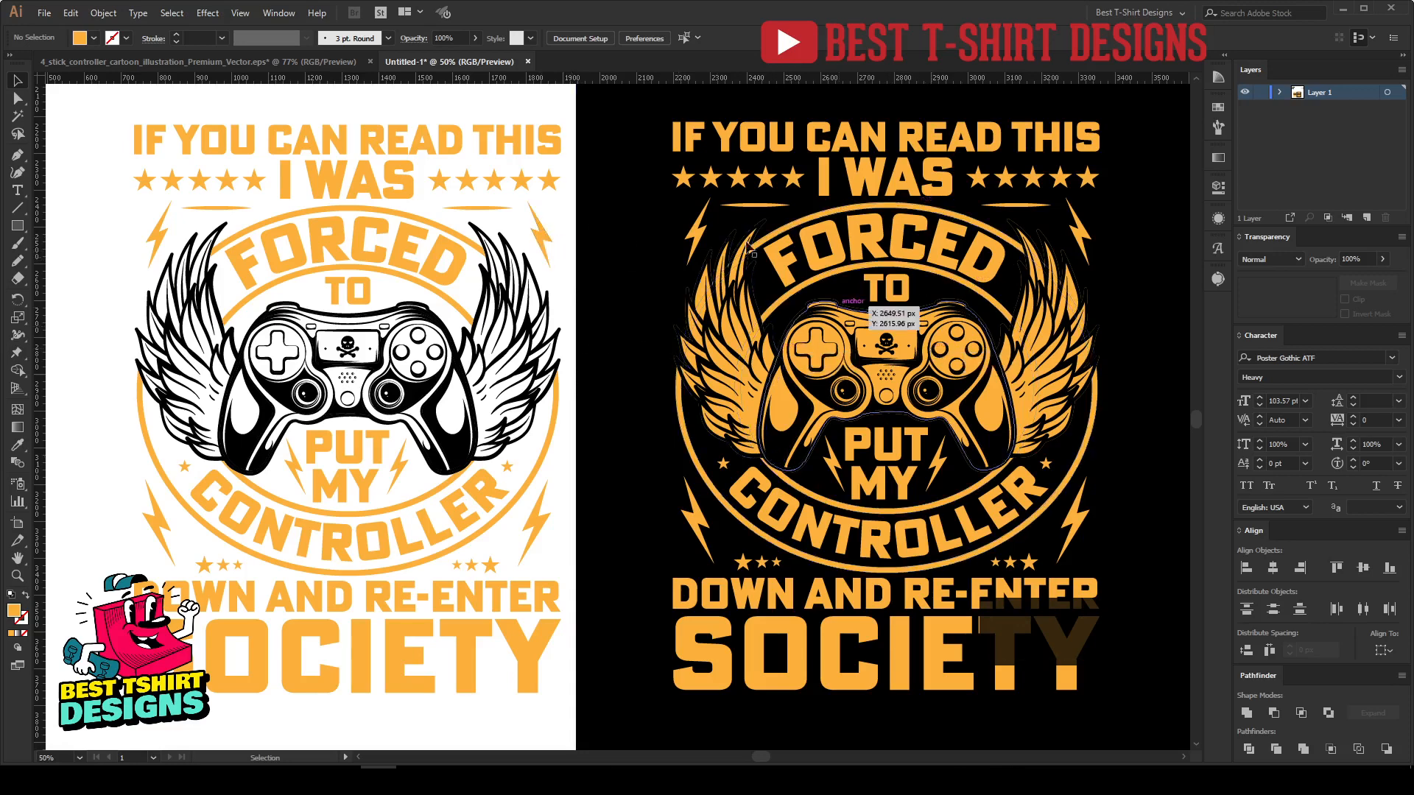
pyautogui.press('a')
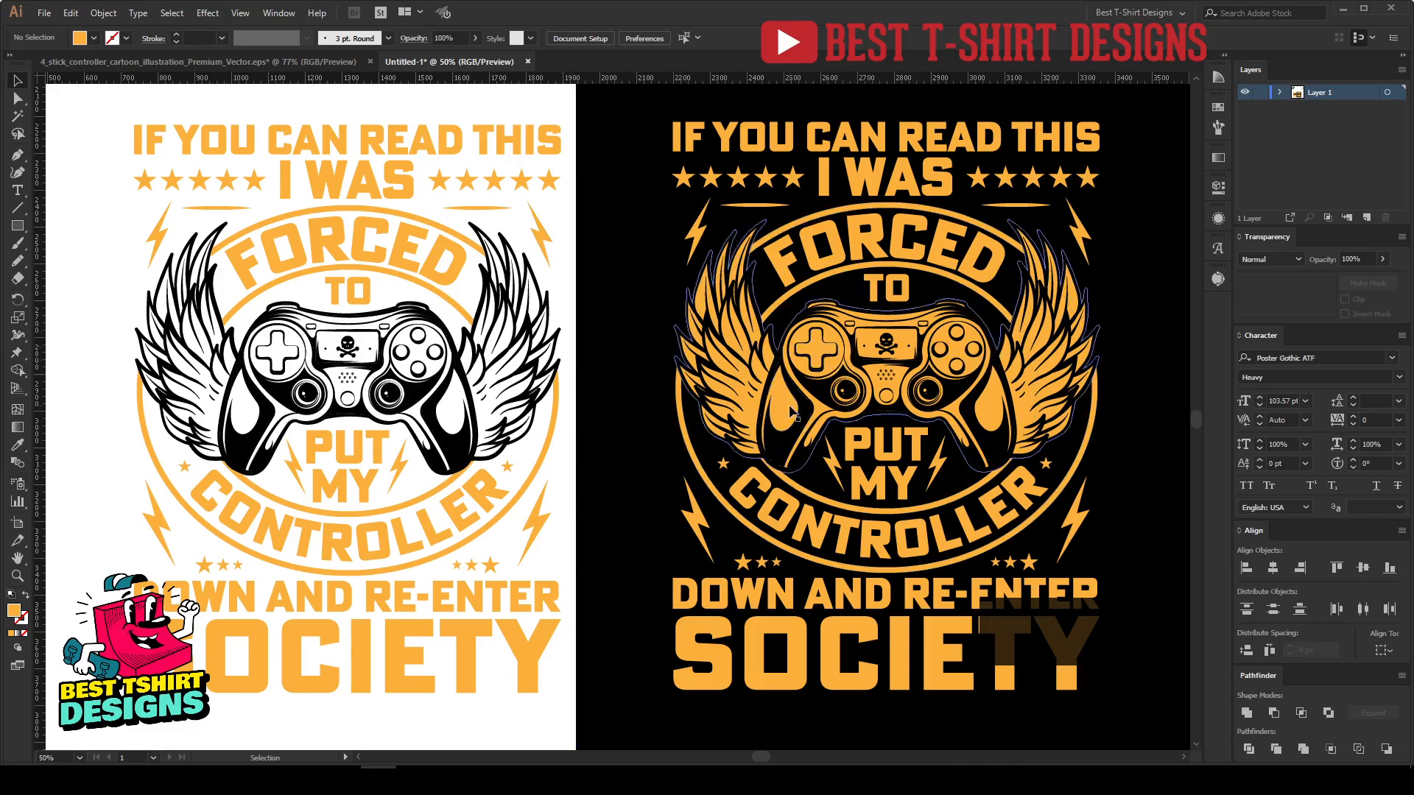
pyautogui.click(791, 412)
pyautogui.hotkey('ctrl', 'x')
pyautogui.press('v')
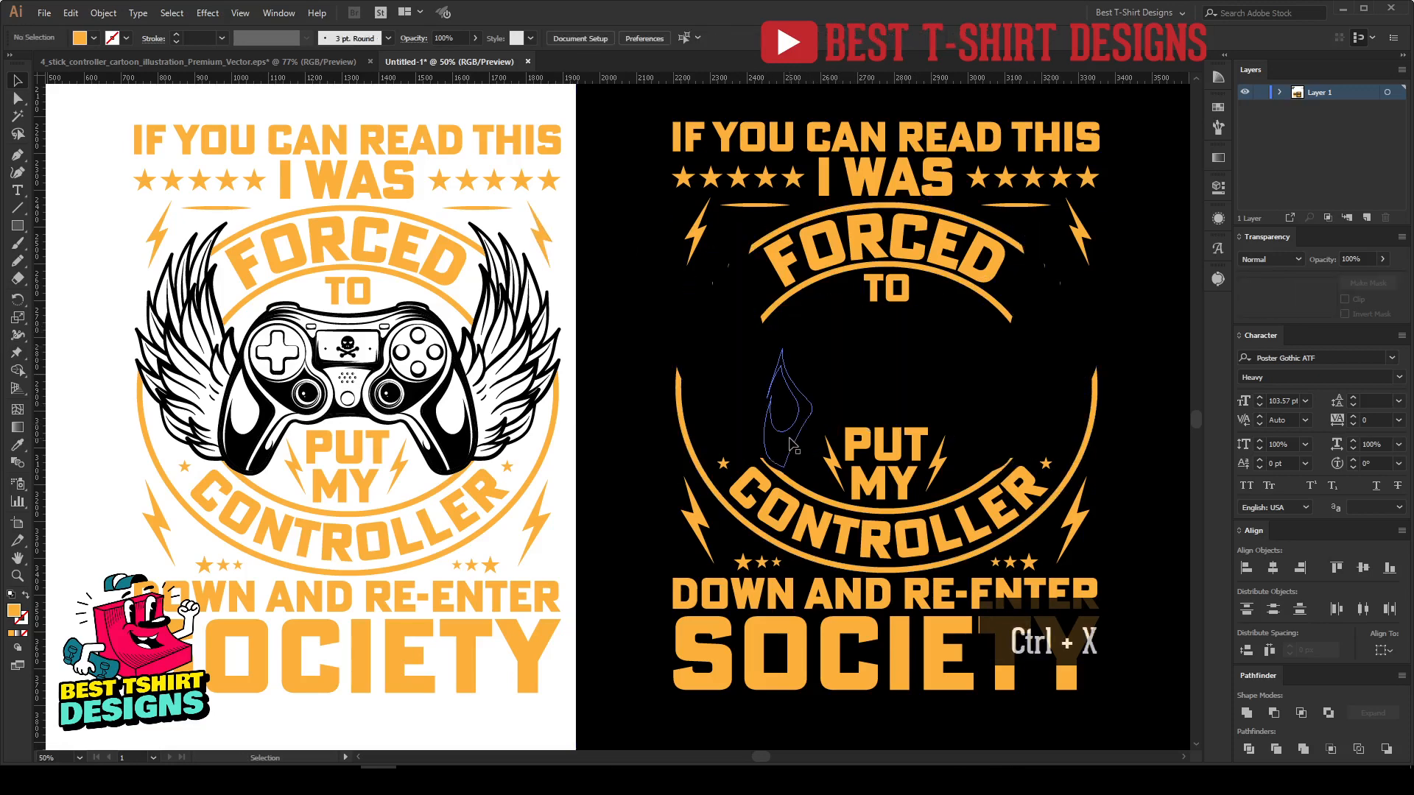
pyautogui.click(793, 442)
pyautogui.hotkey('ctrl', 'b')
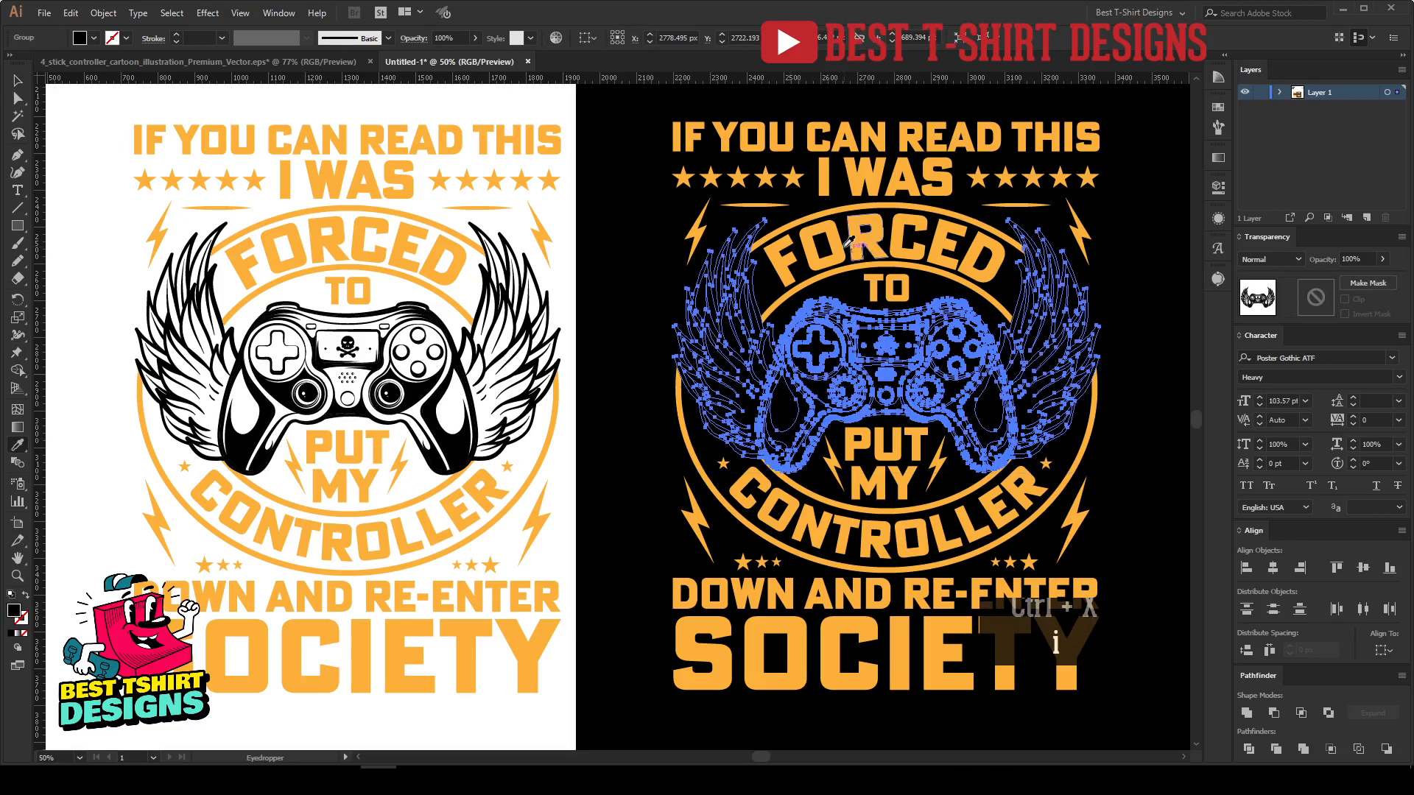
pyautogui.click(86, 192)
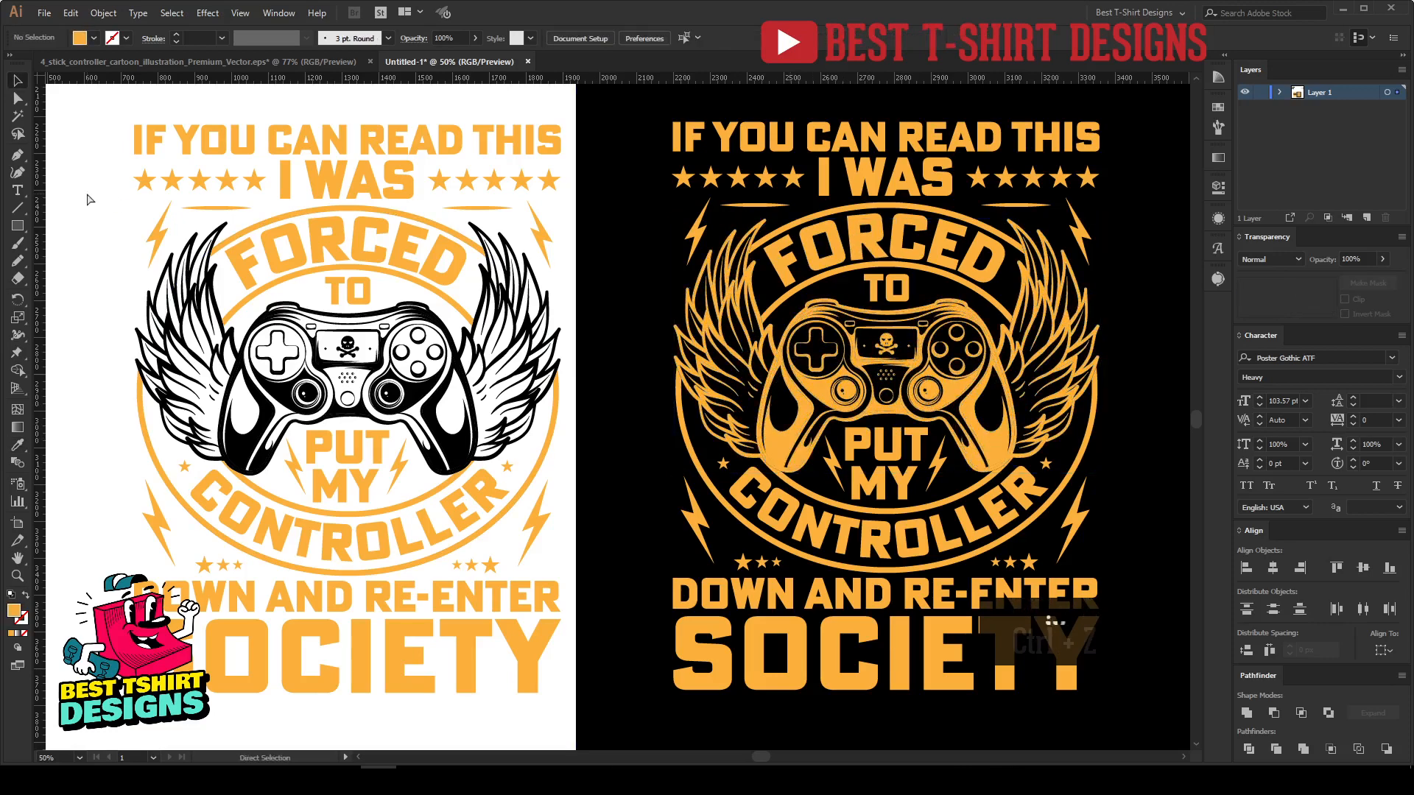
# Undo the outline-only recolouring of the controller and the removal of its orange fill.
pyautogui.hotkey('ctrl', 'z')
pyautogui.hotkey('ctrl', 'z')
pyautogui.click(86, 194)
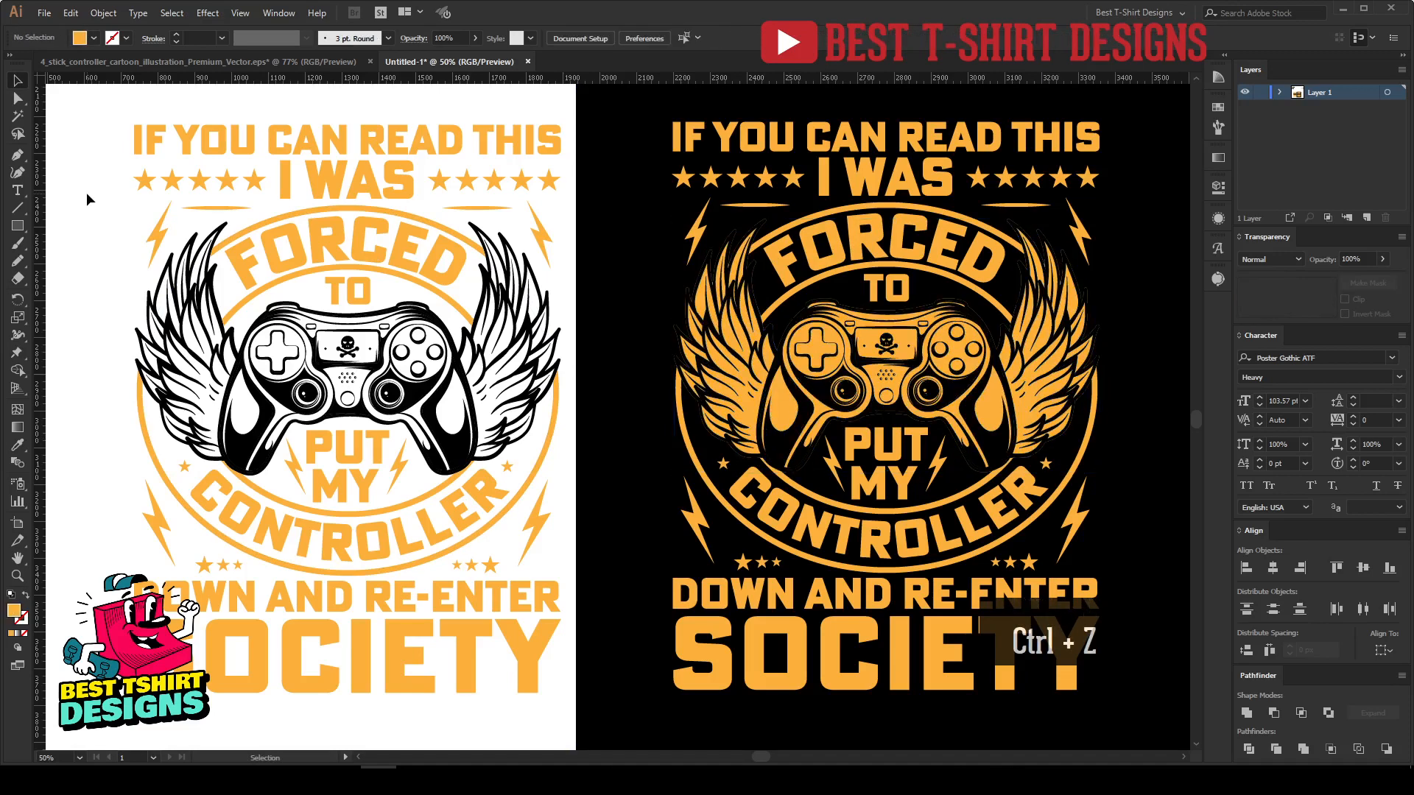
# Group all lettering and artwork of the black-background version, leaving the black background out of the group.
pyautogui.scroll(-1, 553, 422)
pyautogui.press('space')
pyautogui.moveTo(873, 444); pyautogui.dragTo(747, 436)
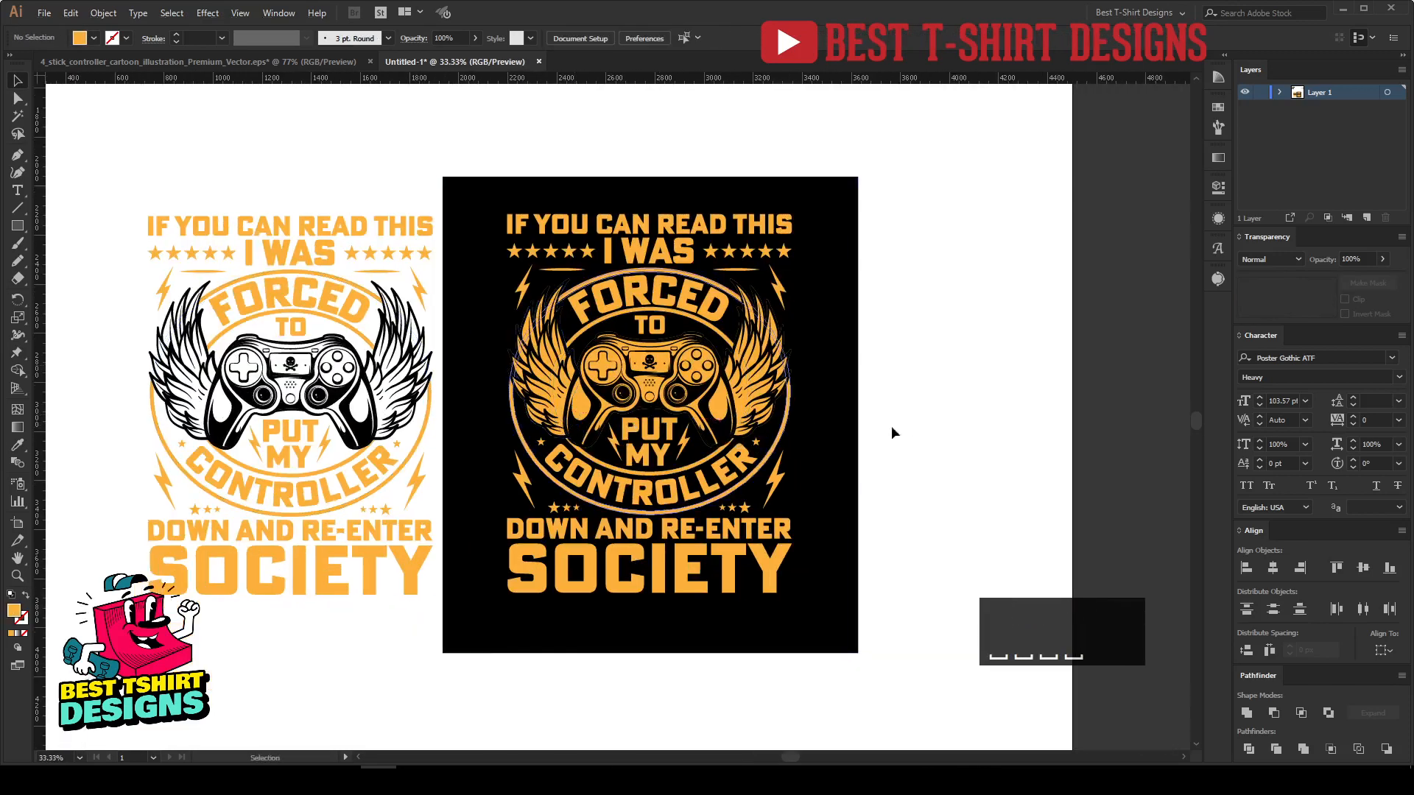
pyautogui.press('a')
pyautogui.moveTo(477, 143); pyautogui.dragTo(853, 648)
pyautogui.hotkey('ctrl', 'g')
pyautogui.click(915, 528)
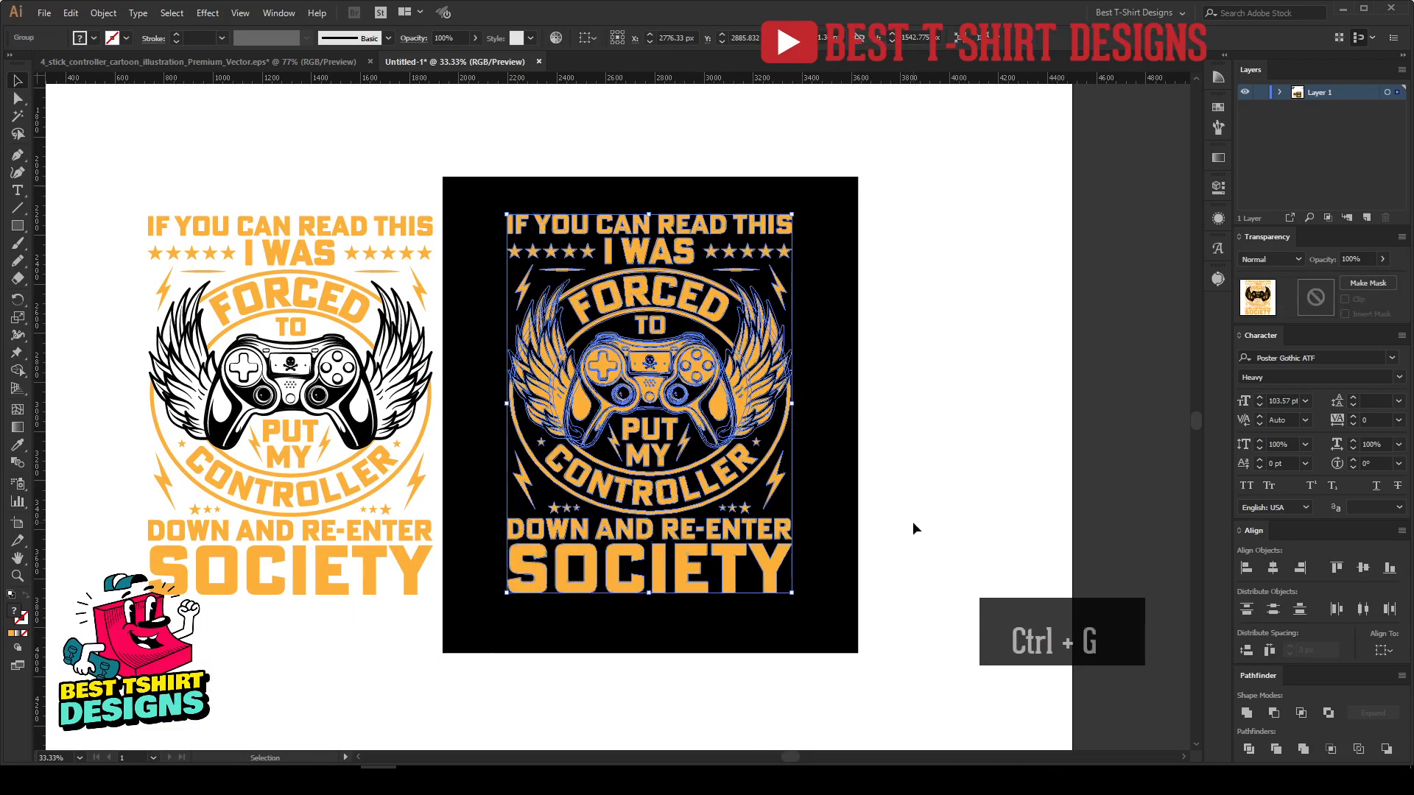
# Inside the design group, recolour the top line IF YOU CAN READ THIS and the word FORCED in white.
pyautogui.doubleClick(715, 414)
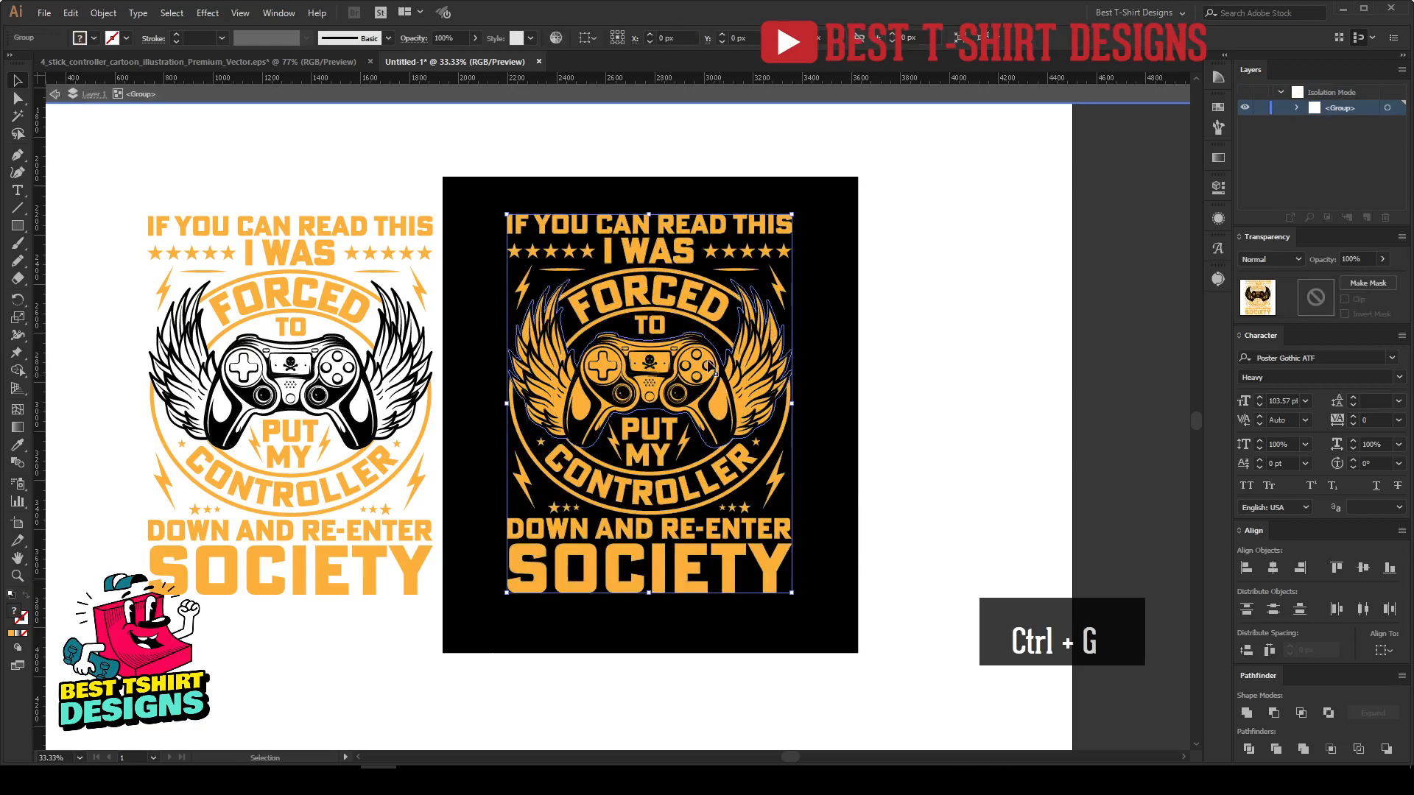
pyautogui.scroll(1, 708, 361)
pyautogui.moveTo(642, 160); pyautogui.dragTo(641, 262)
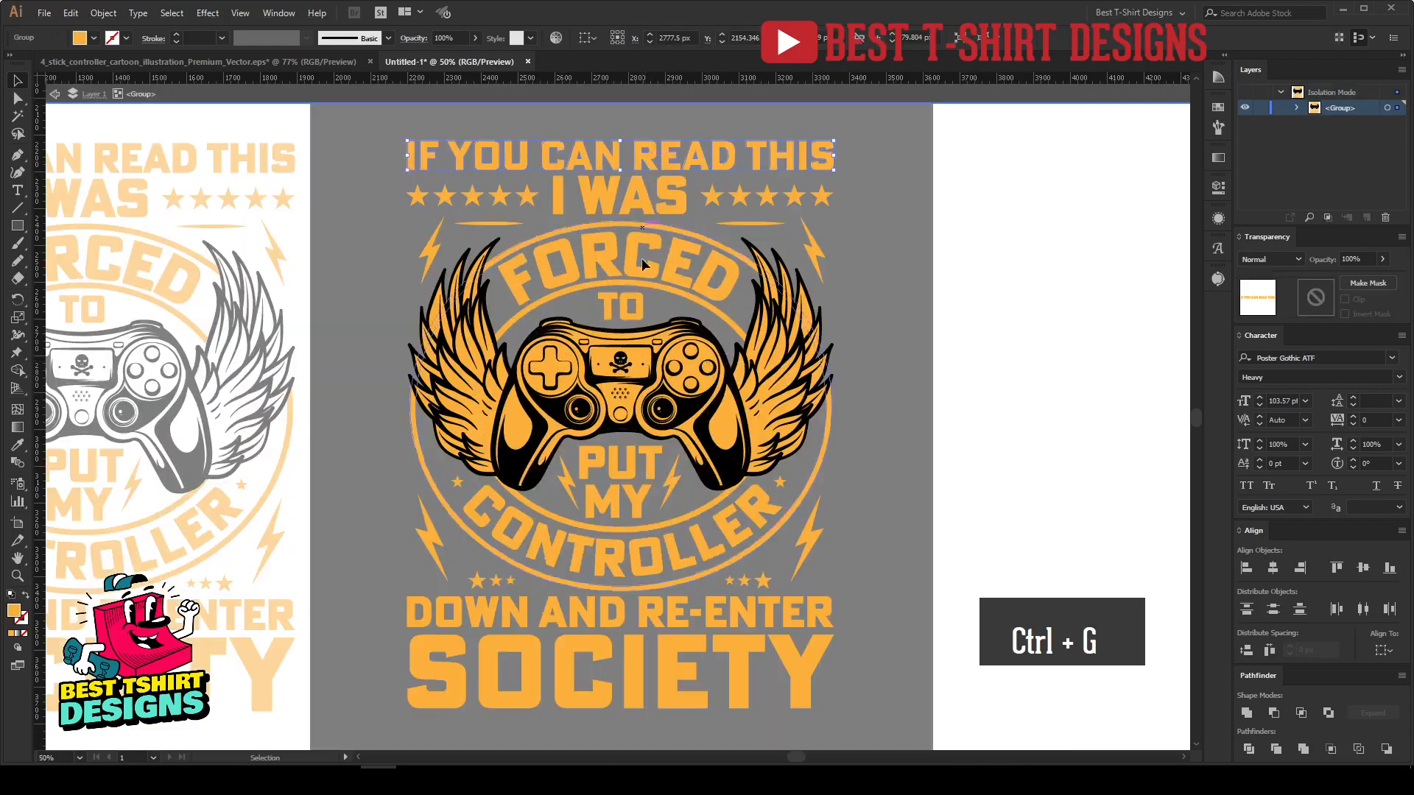
pyautogui.press('i')
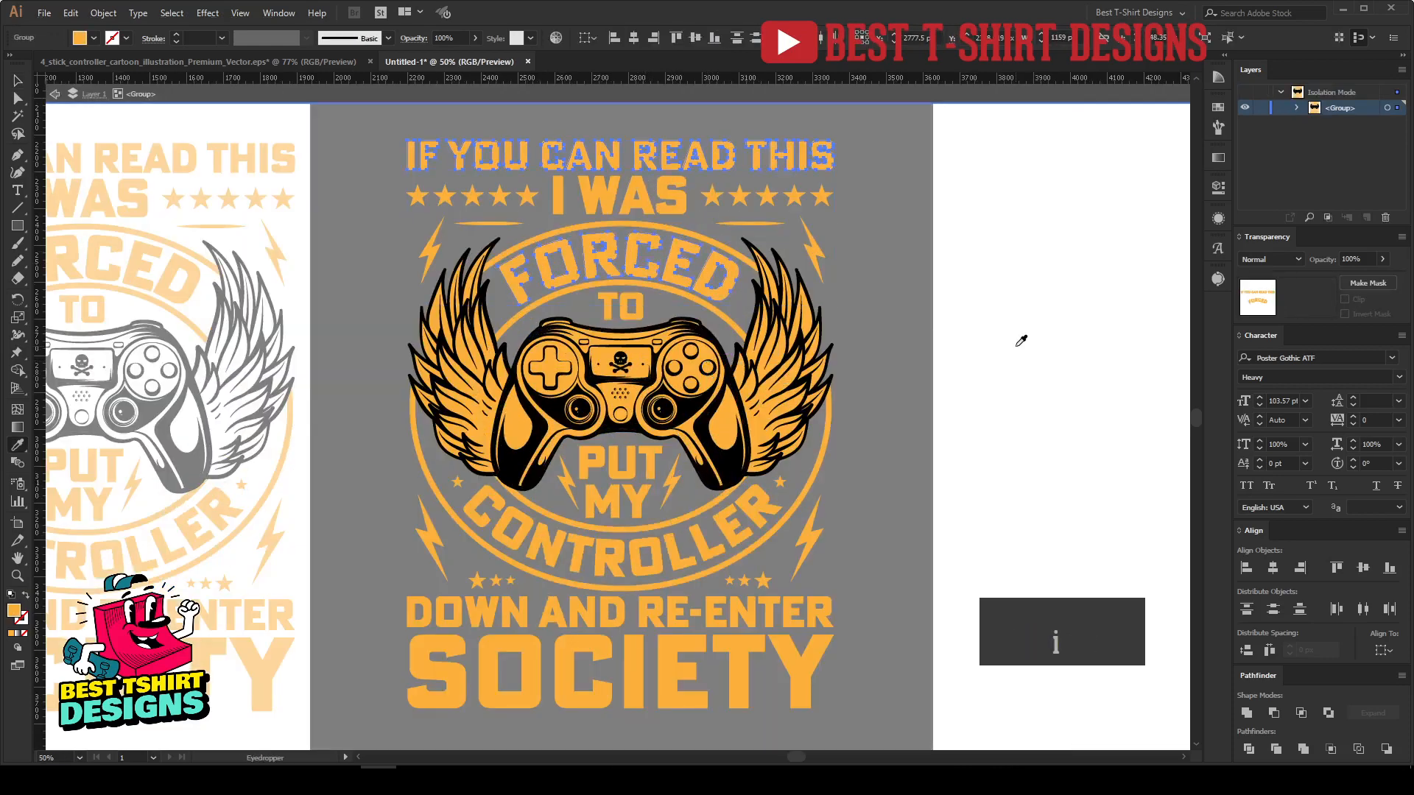
pyautogui.click(1015, 344)
pyautogui.press('v')
pyautogui.click(799, 536)
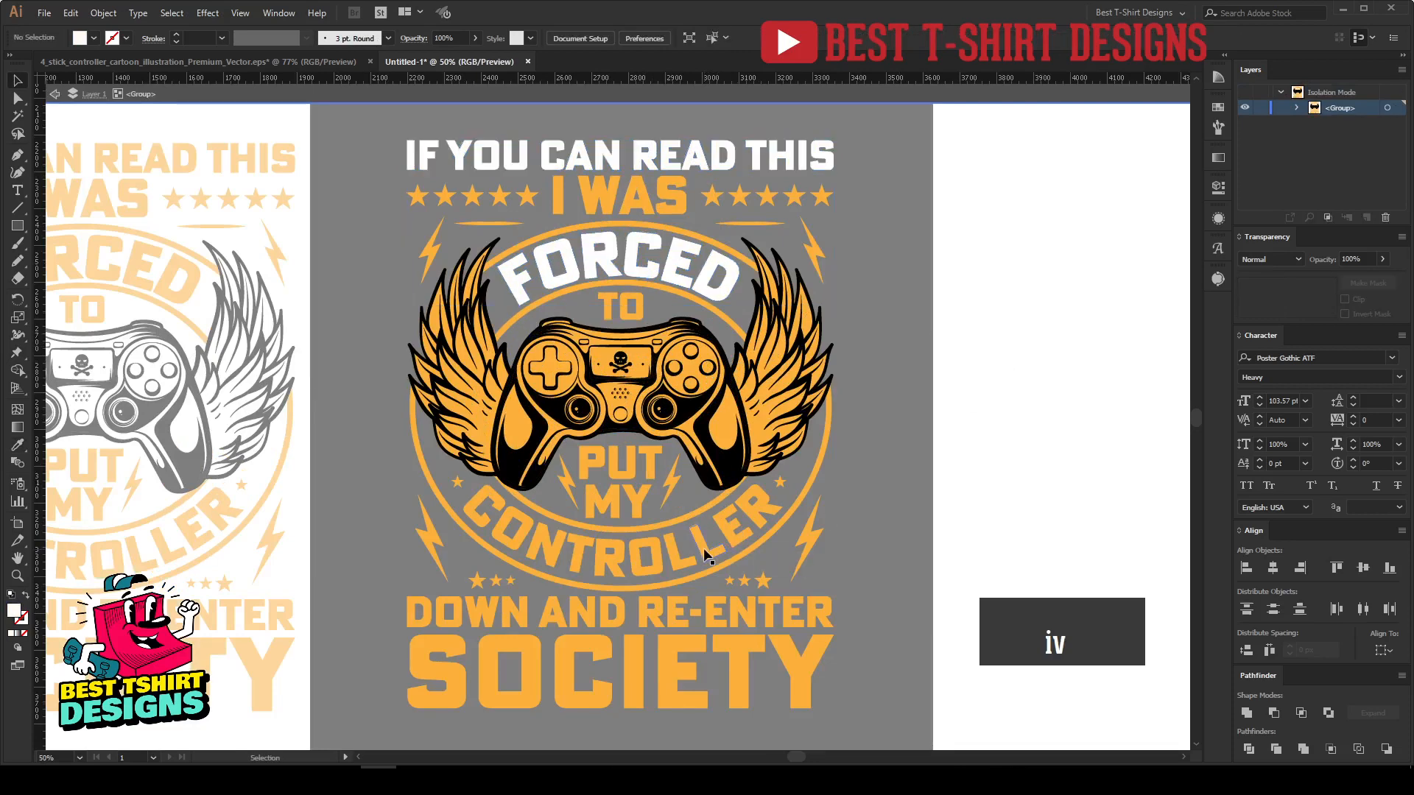
# Recolour the curved word CONTROLLER and the large word SOCIETY in white.
pyautogui.click(704, 548)
pyautogui.press('i')
pyautogui.click(1001, 481)
pyautogui.press('v')
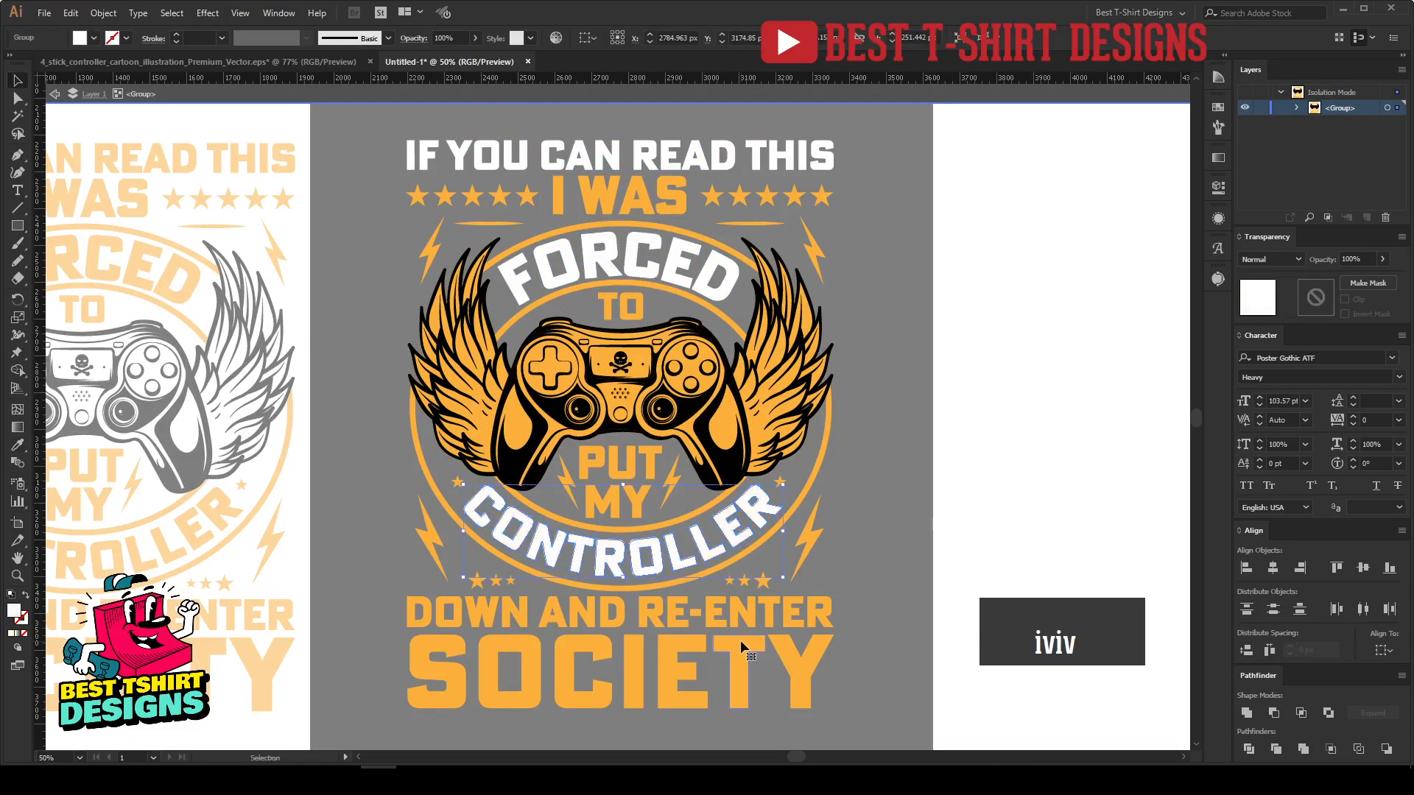
pyautogui.click(744, 647)
pyautogui.press('i')
pyautogui.click(985, 488)
pyautogui.press('v')
pyautogui.click(983, 488)
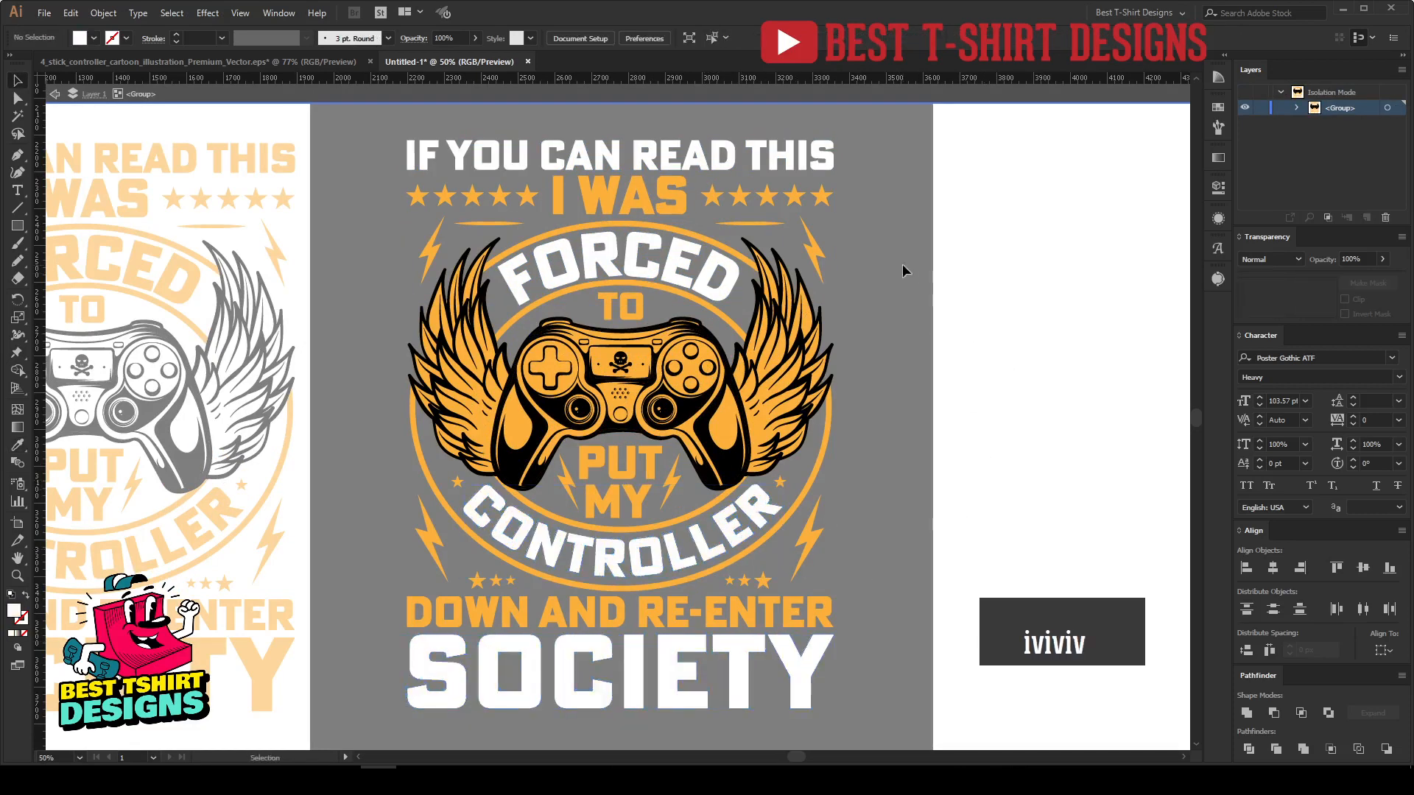
# Fill the two star rows beside I WAS with light blue and leave the group's isolation mode.
pyautogui.doubleClick(740, 198)
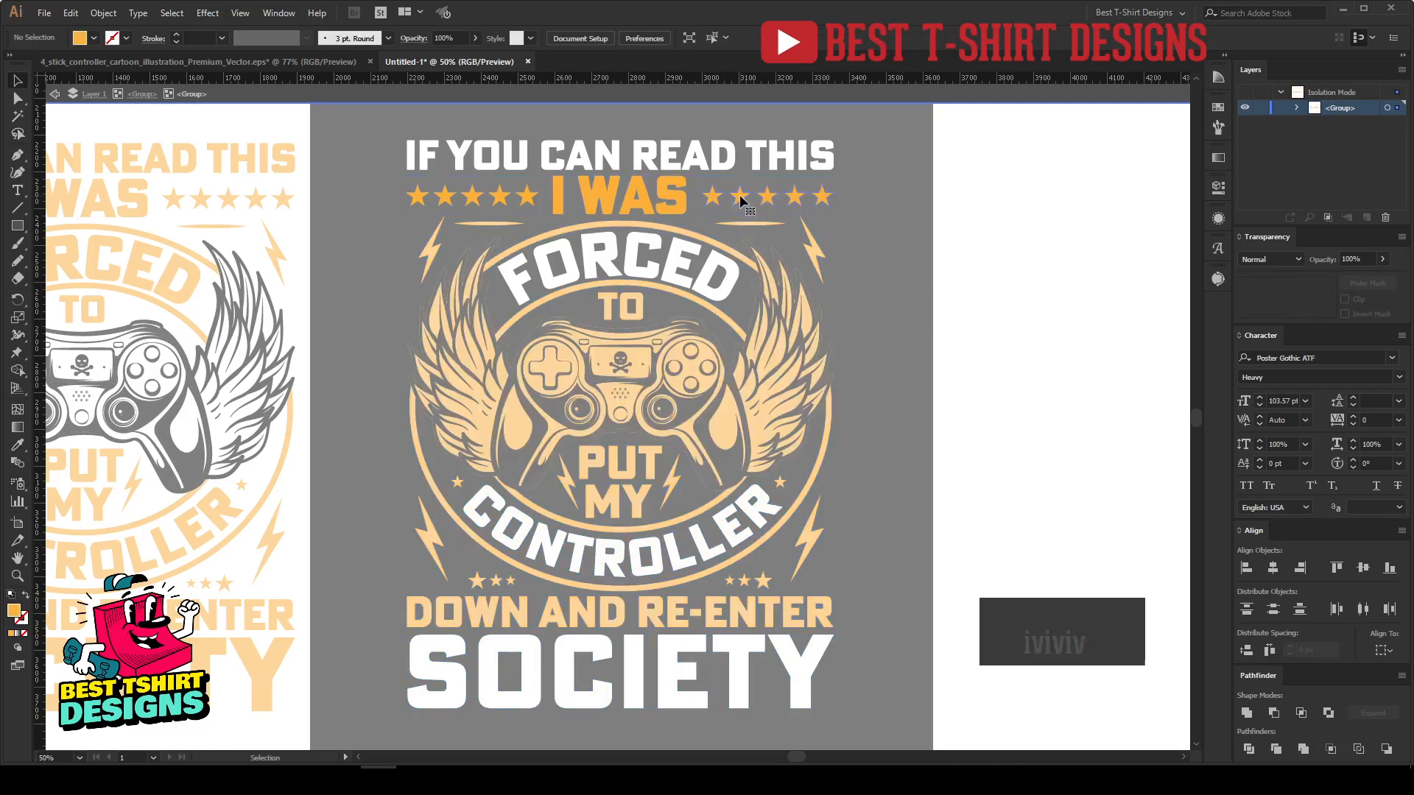
pyautogui.click(743, 201)
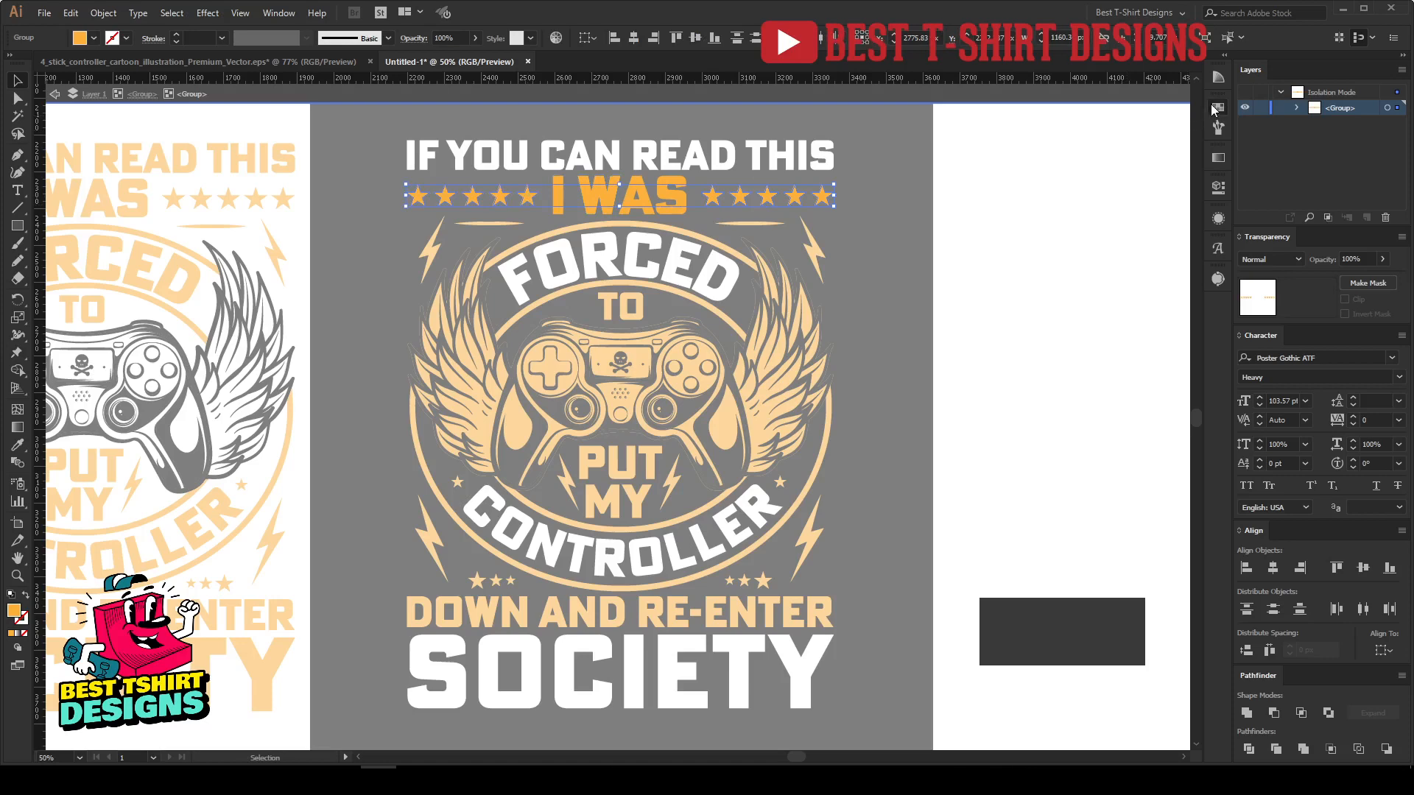
pyautogui.click(1218, 107)
pyautogui.click(1118, 157)
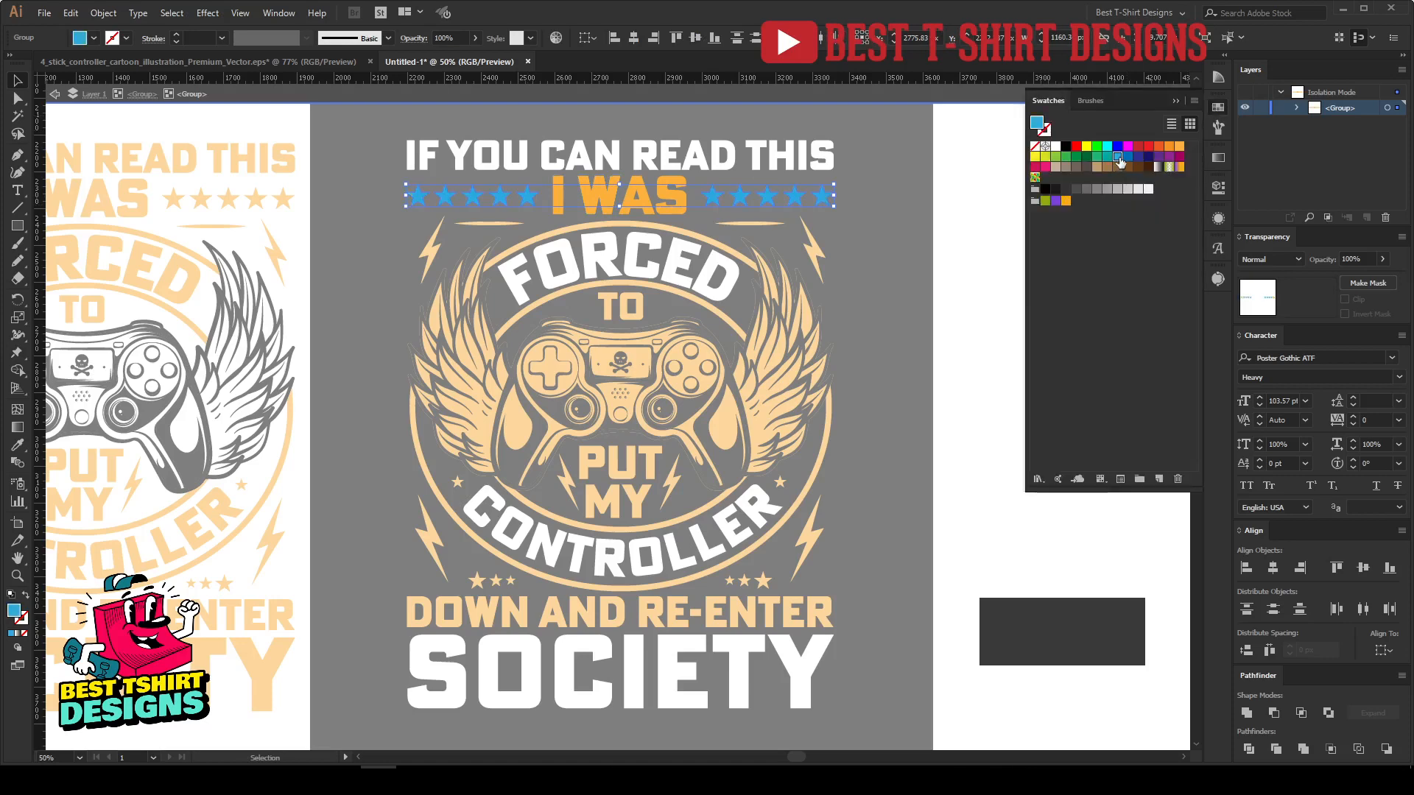
pyautogui.click(973, 293)
pyautogui.doubleClick(973, 293)
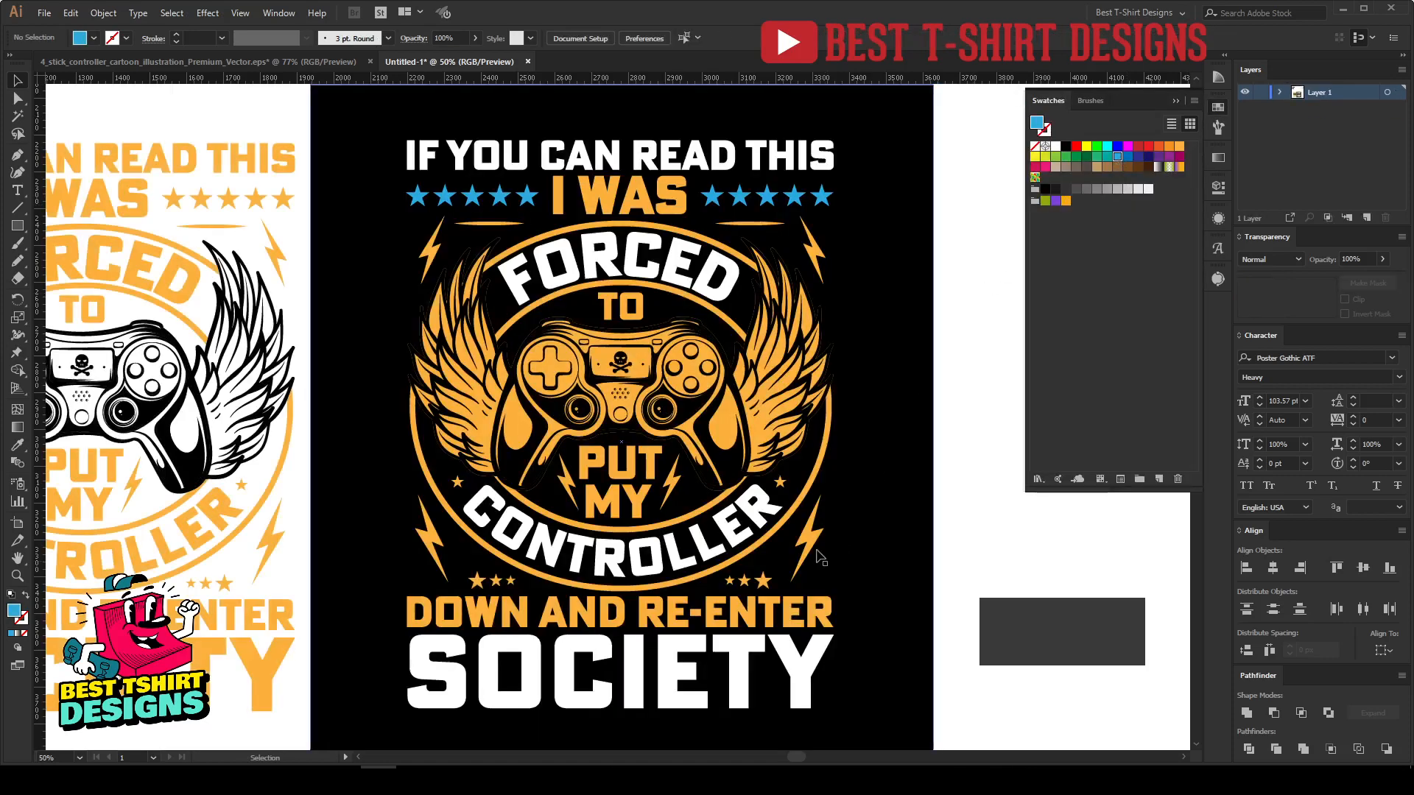
# Fill the small stars above DOWN AND RE-ENTER with light blue and the small lightning bolts beside PUT MY with white.
pyautogui.doubleClick(768, 586)
pyautogui.click(765, 584)
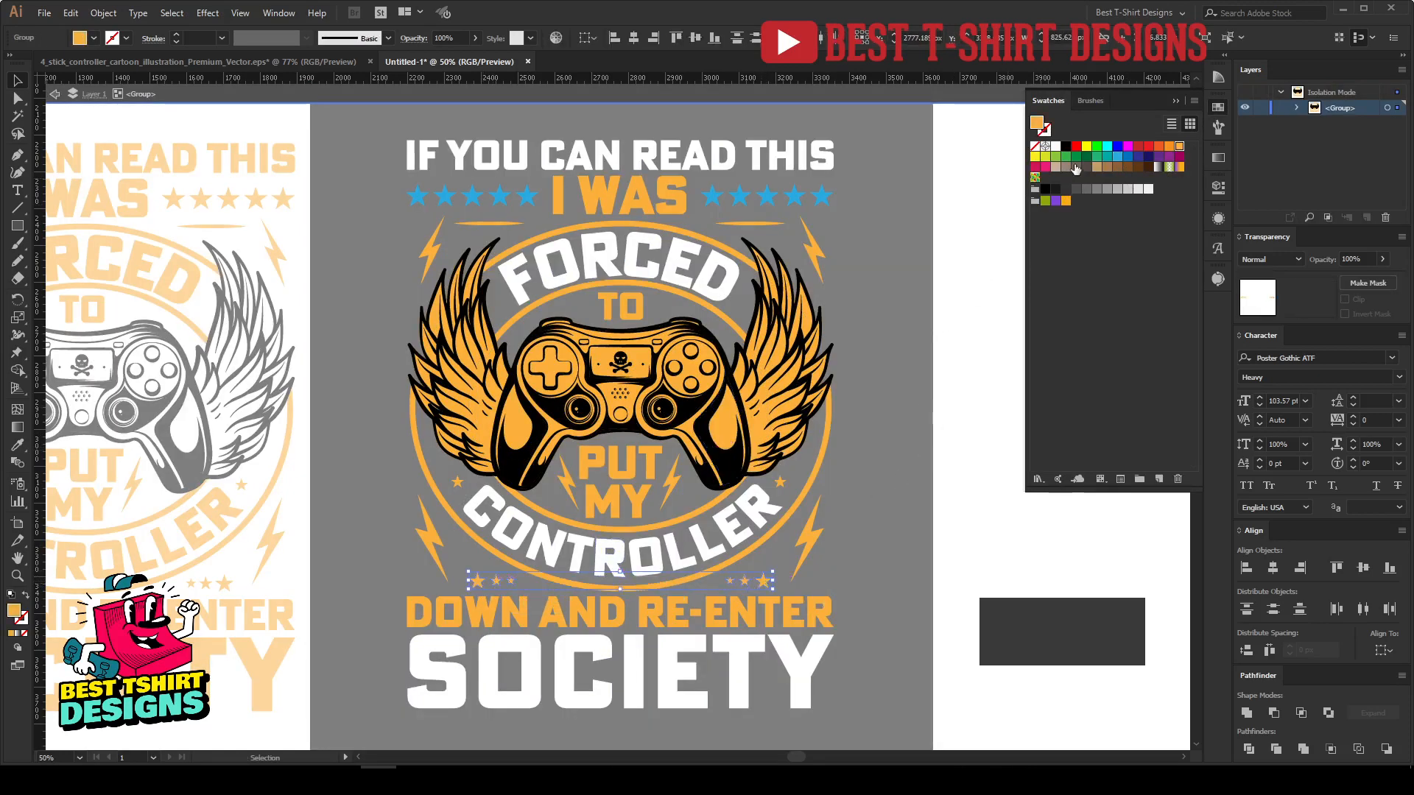
pyautogui.click(1118, 156)
pyautogui.click(973, 457)
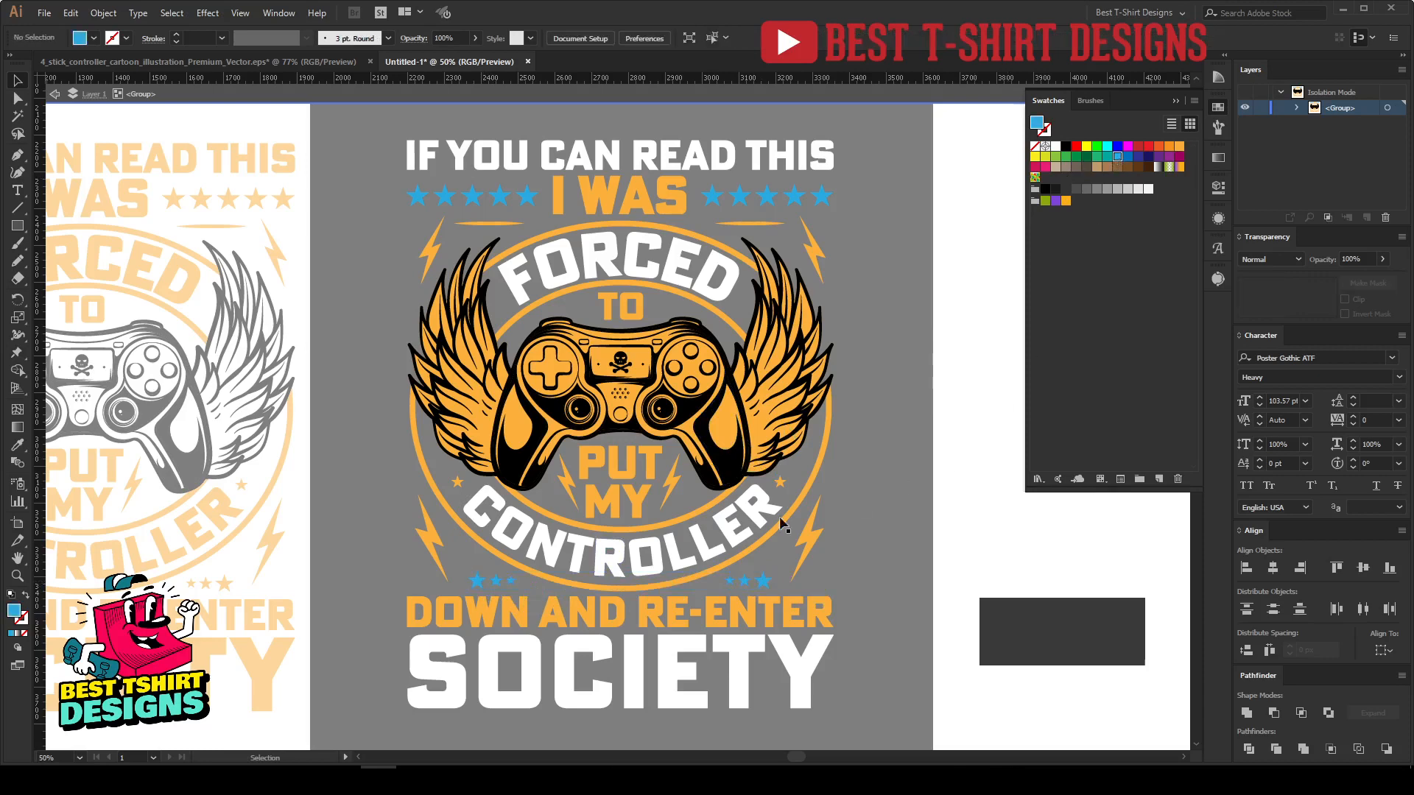
pyautogui.click(676, 490)
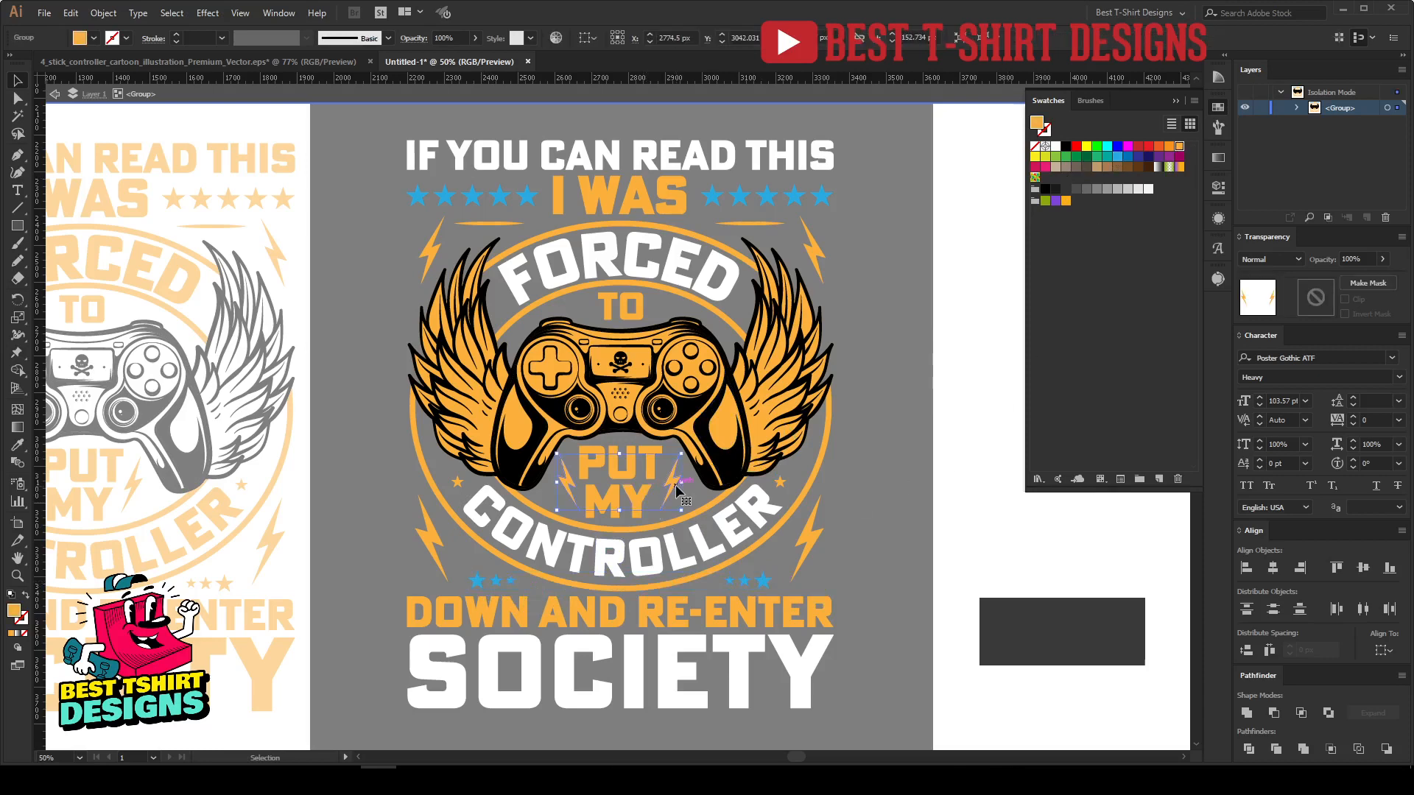
pyautogui.click(1056, 146)
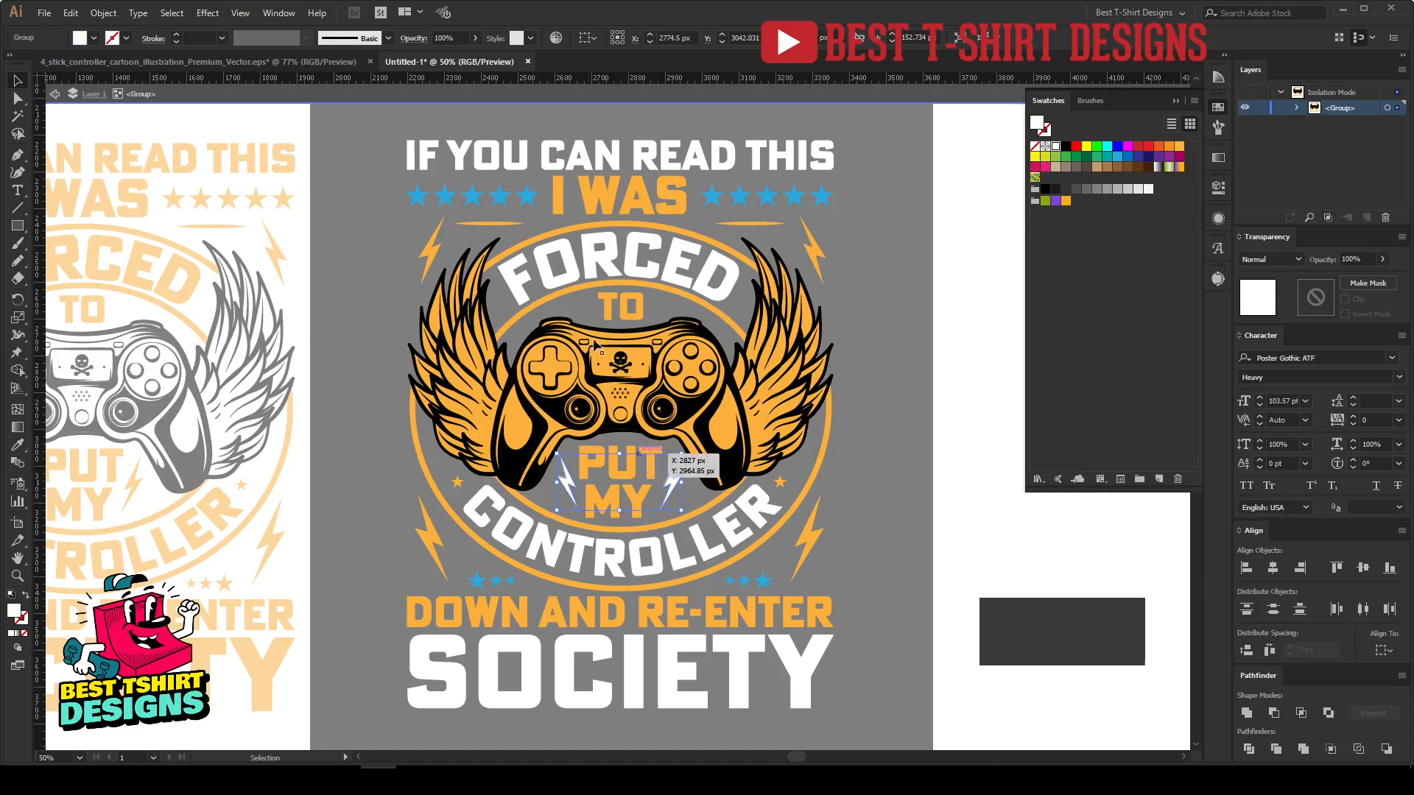
pyautogui.click(972, 505)
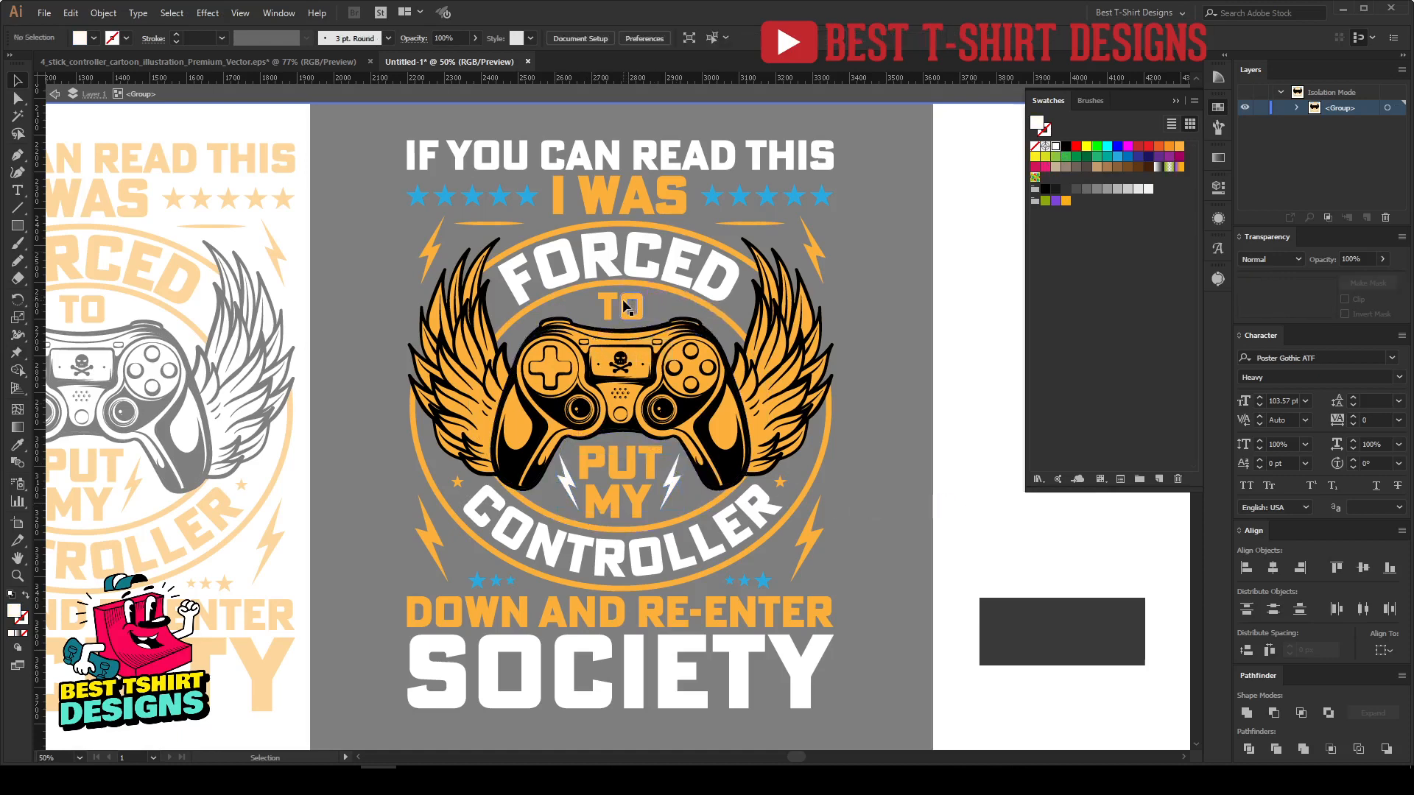
pyautogui.click(625, 306)
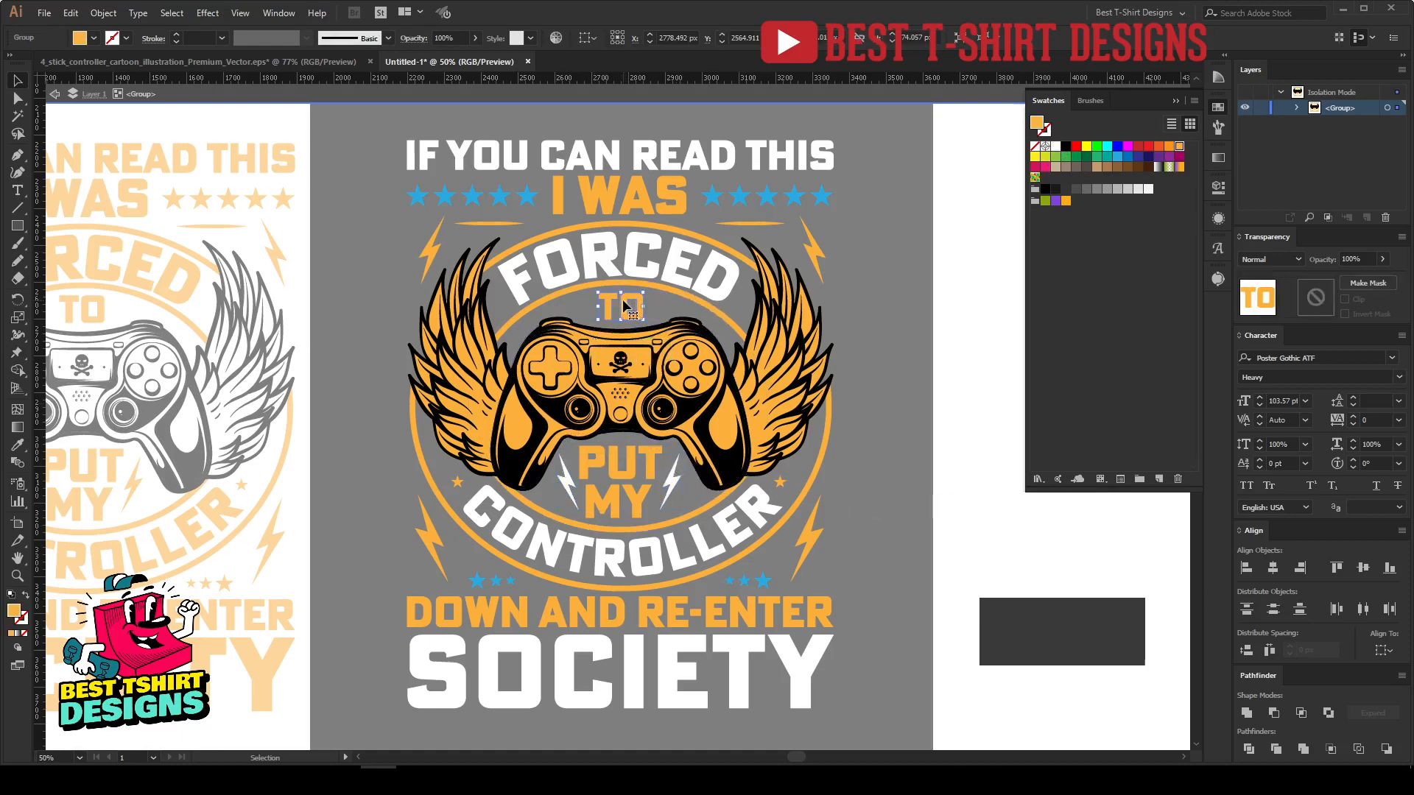
pyautogui.click(947, 493)
# Isolate the controller line art, separate from the wings, inside the black version's design group and clear the selection.
pyautogui.hotkey('ctrl', '+')
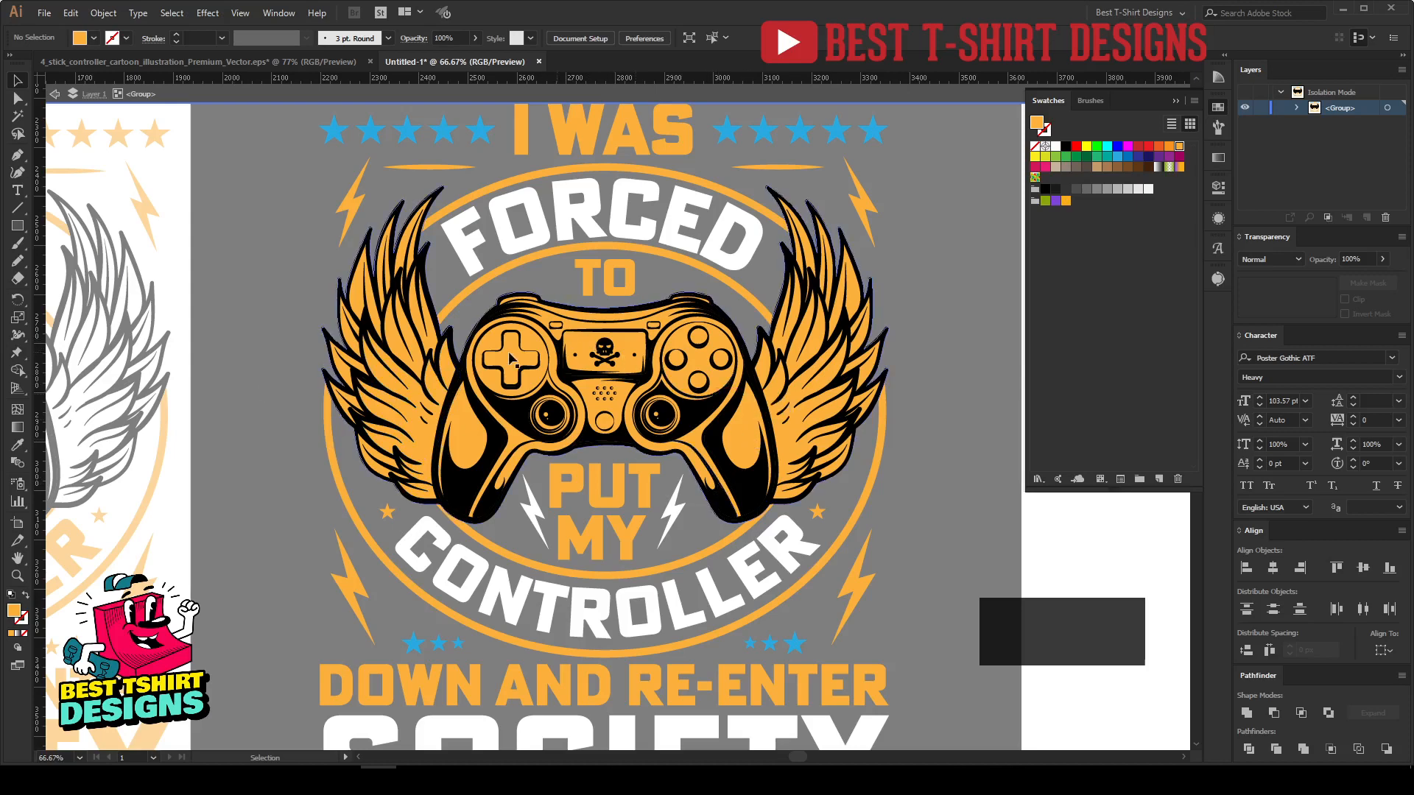
pyautogui.scroll(1, 550, 417)
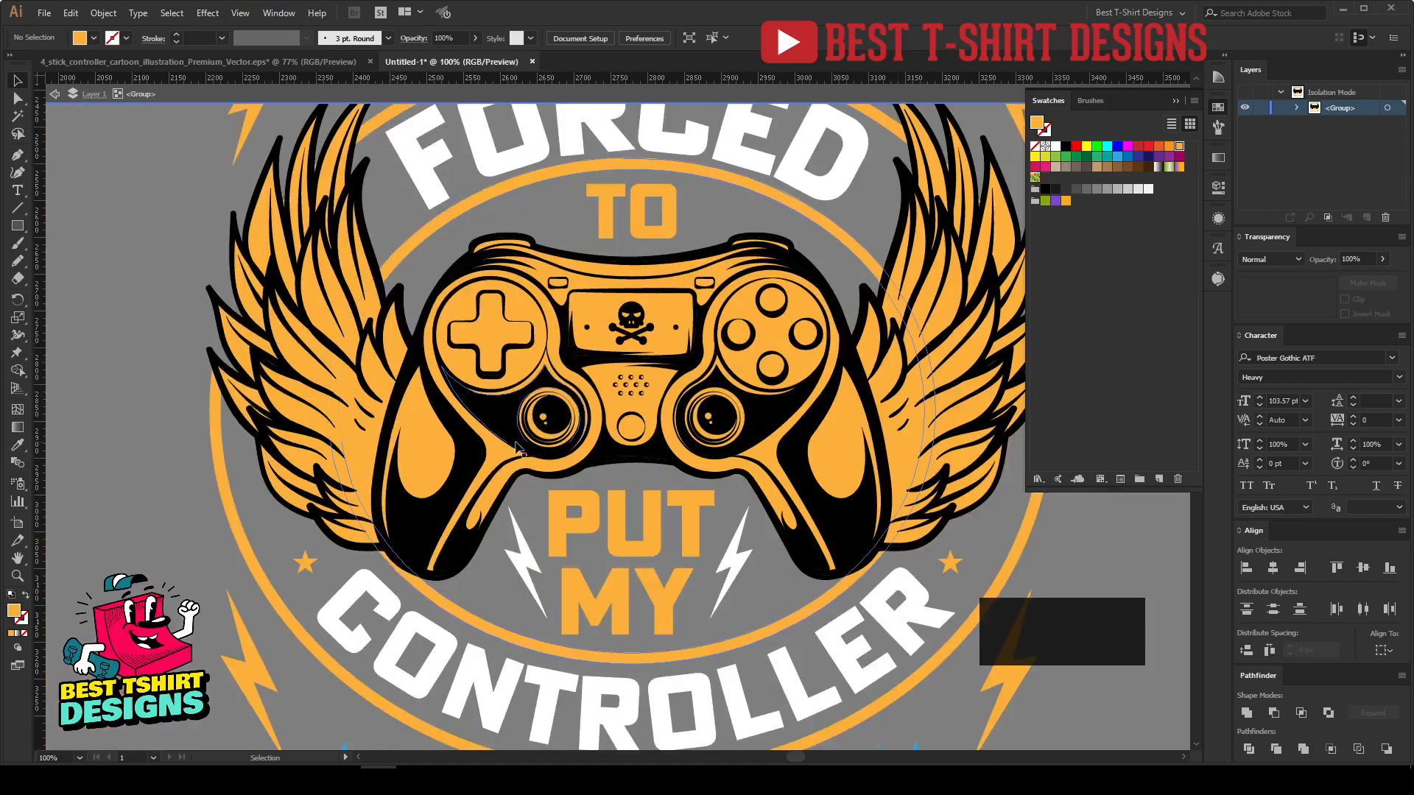
pyautogui.click(504, 405)
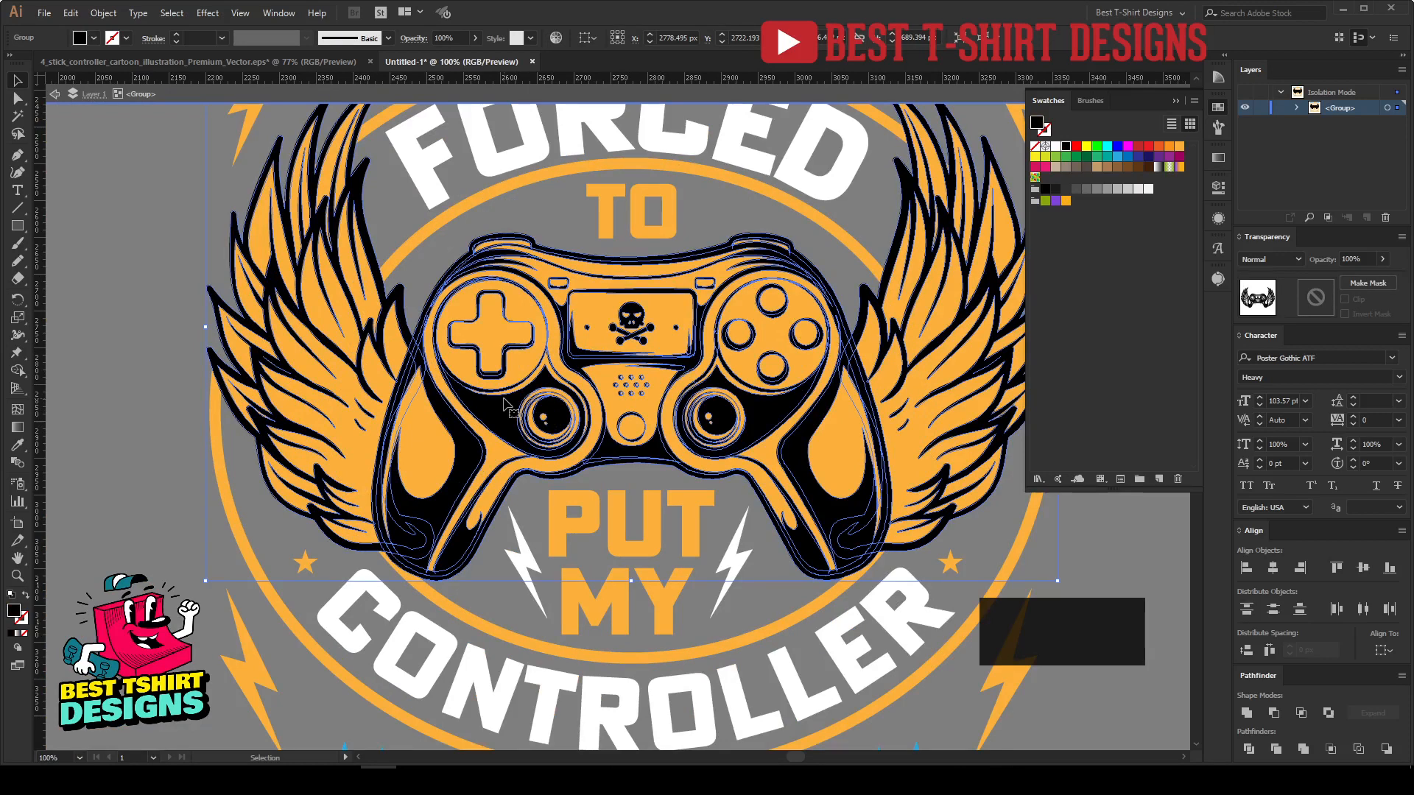
pyautogui.doubleClick(504, 405)
pyautogui.click(504, 405)
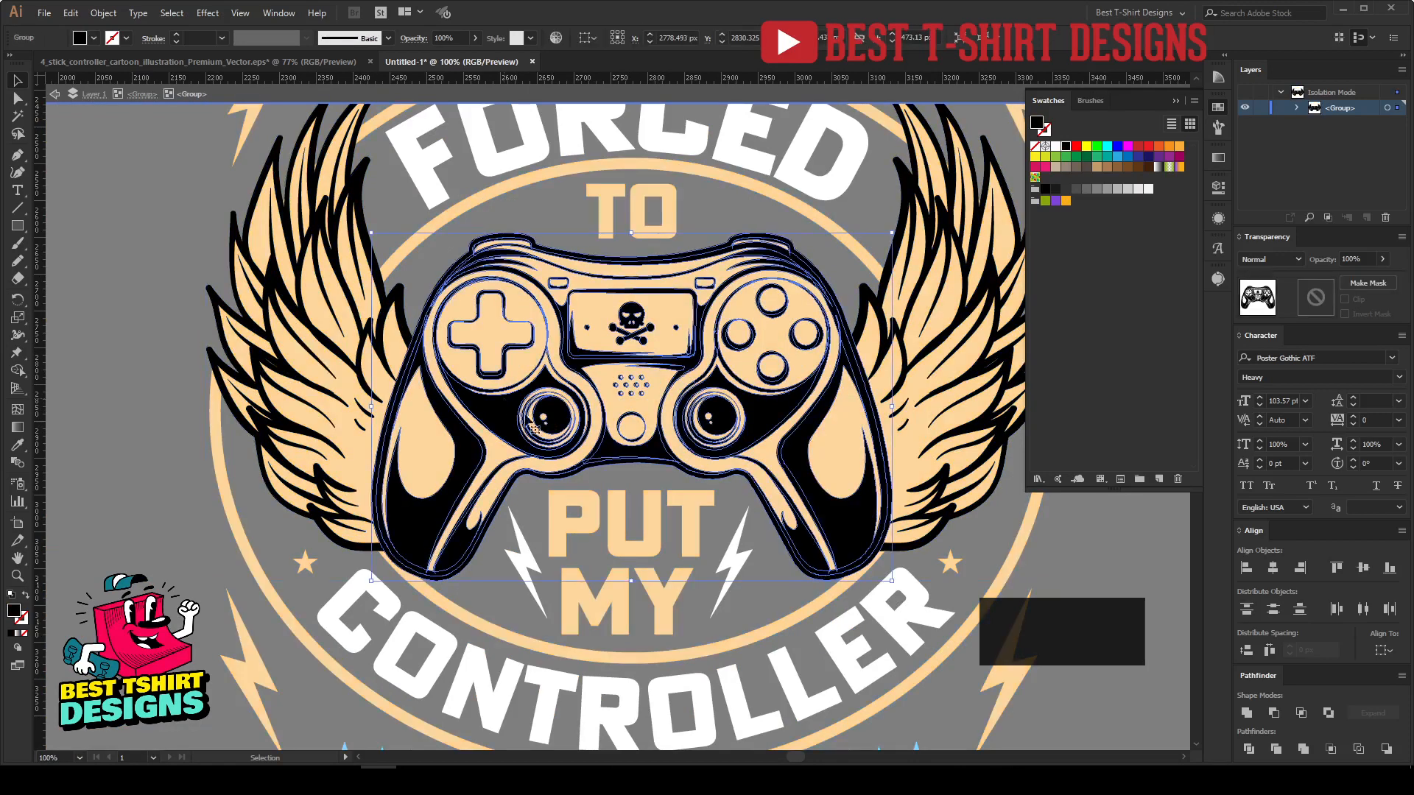
pyautogui.click(633, 482)
pyautogui.click(682, 436)
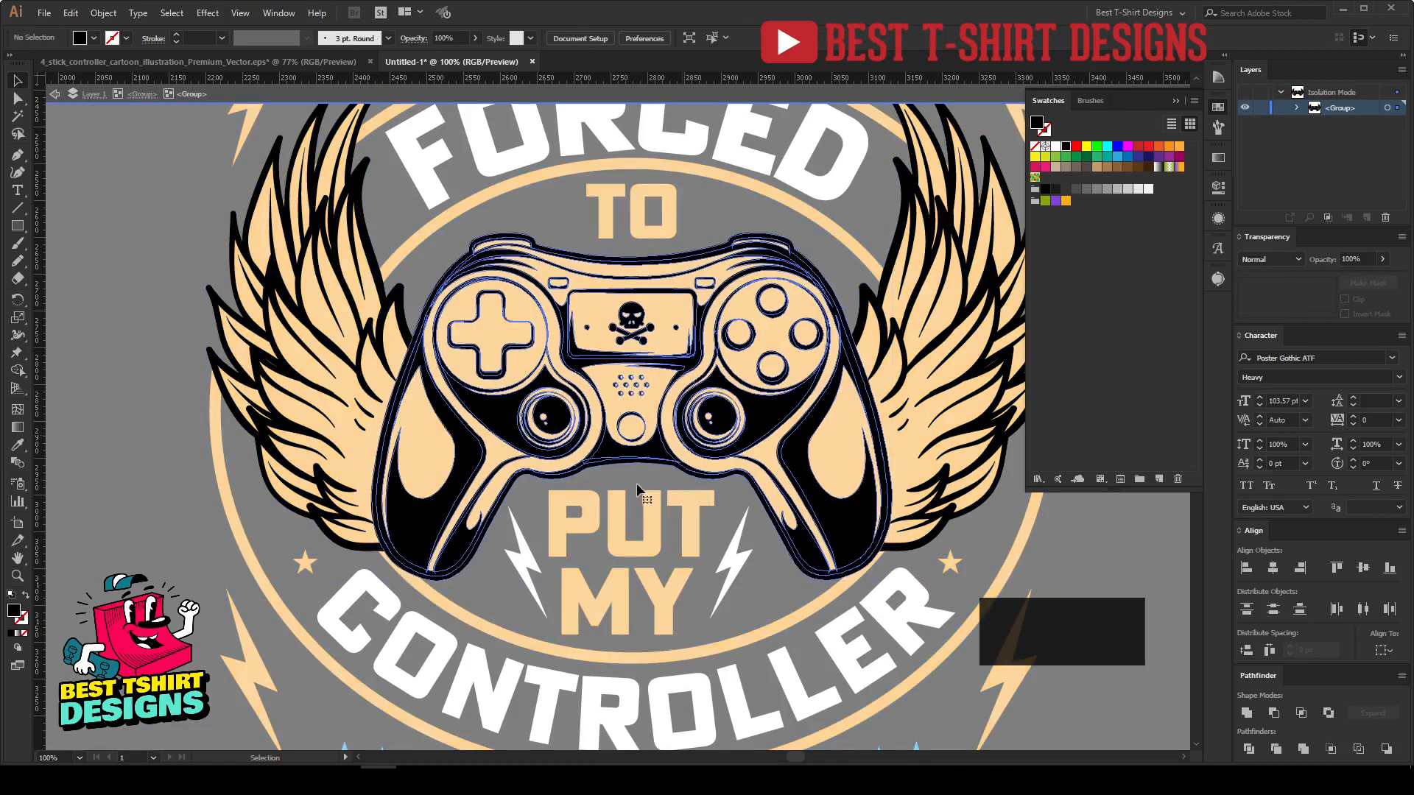
pyautogui.click(634, 488)
pyautogui.click(576, 331)
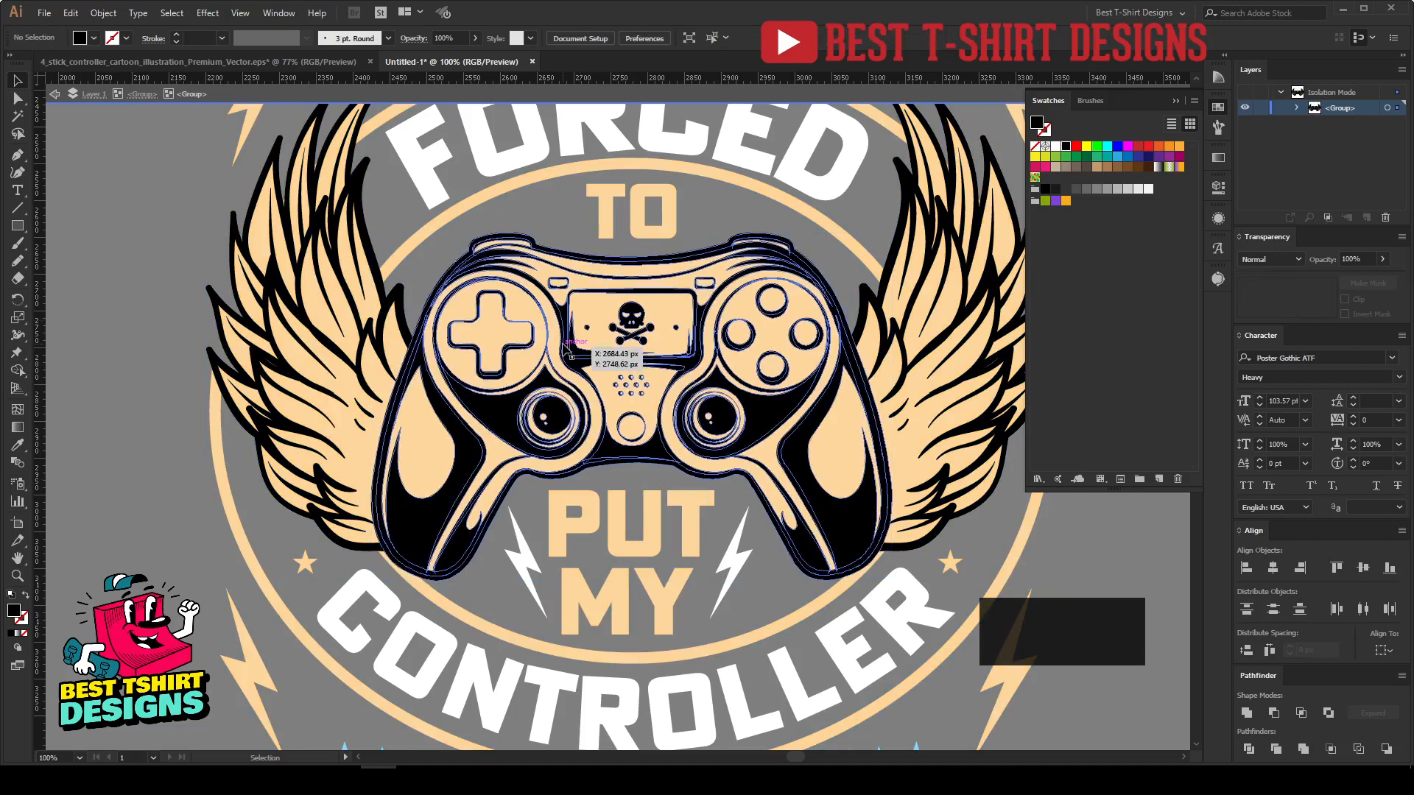
pyautogui.hotkey('ctrl', 'shift', 'a')
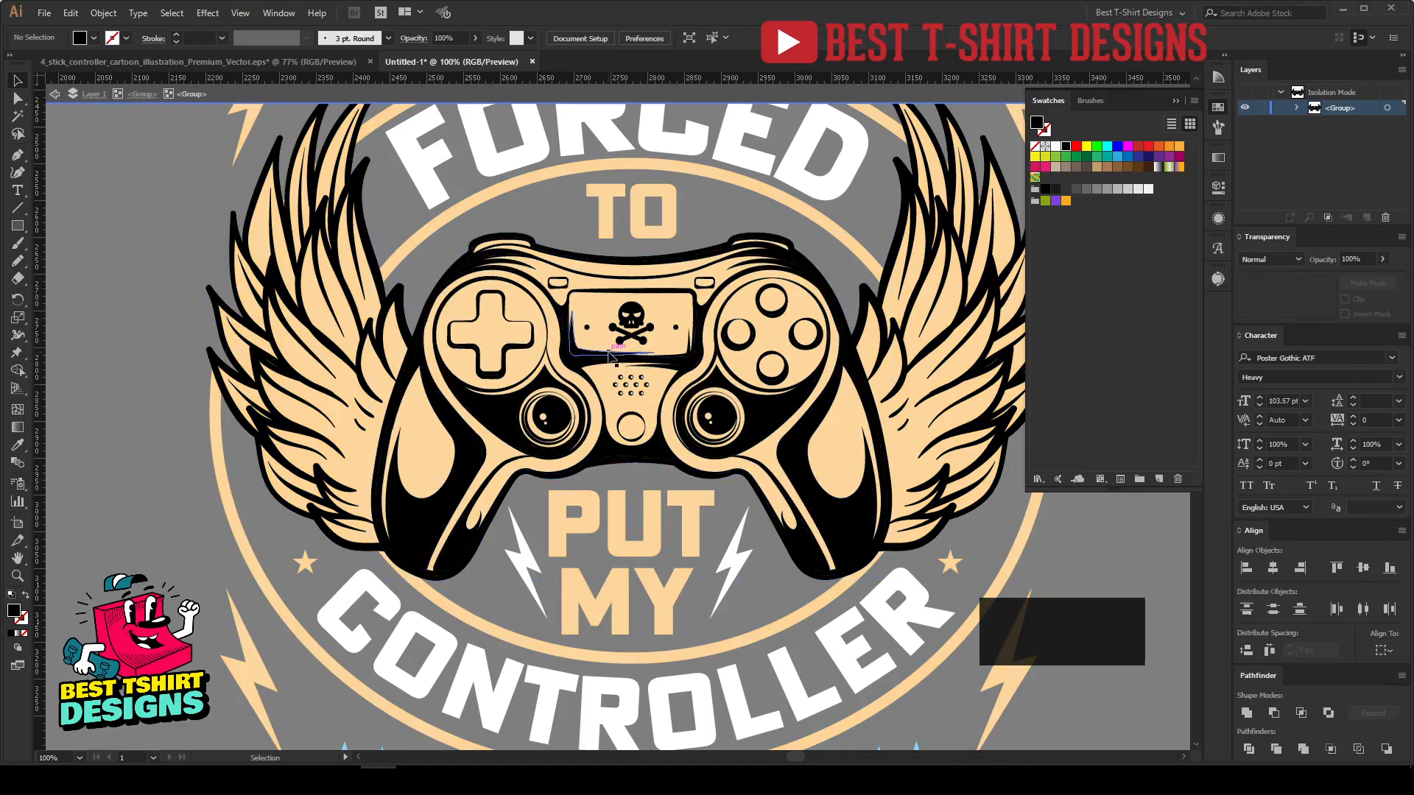
# Draw a light blue rectangle about 887 by 649 px covering the controller and place it behind the controller line art.
pyautogui.press('m')
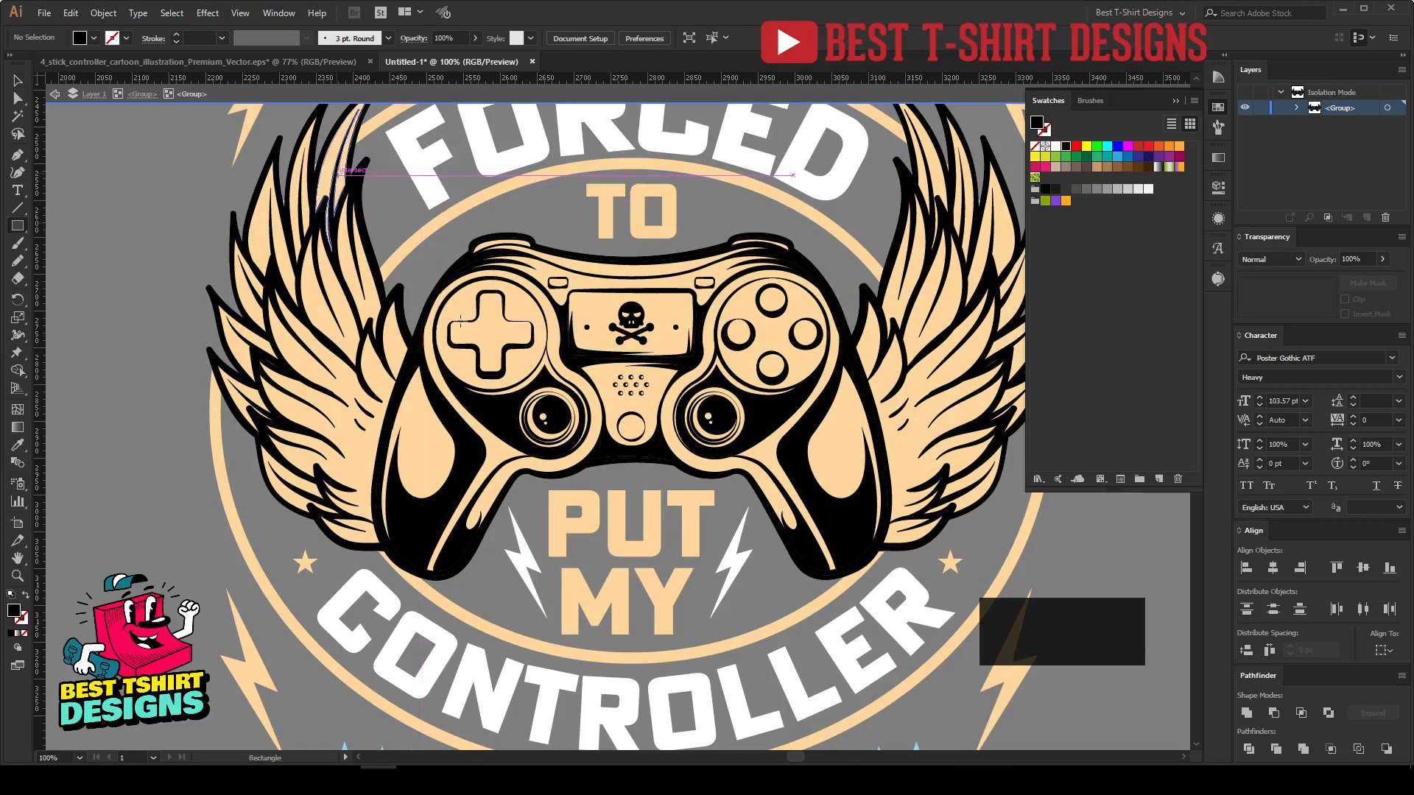
pyautogui.moveTo(336, 175); pyautogui.dragTo(990, 652)
pyautogui.click(1119, 156)
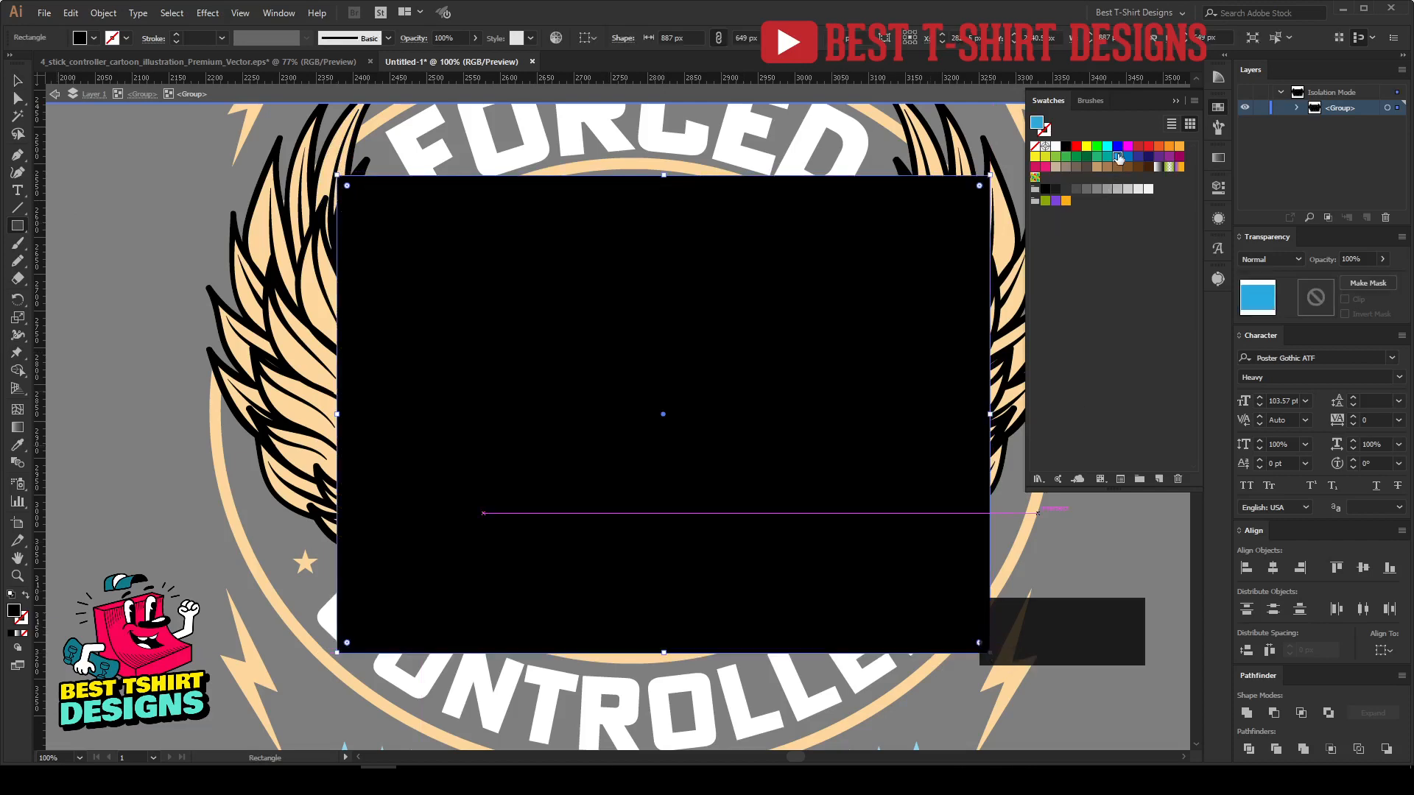
pyautogui.press('v')
pyautogui.hotkey('ctrl', 'x')
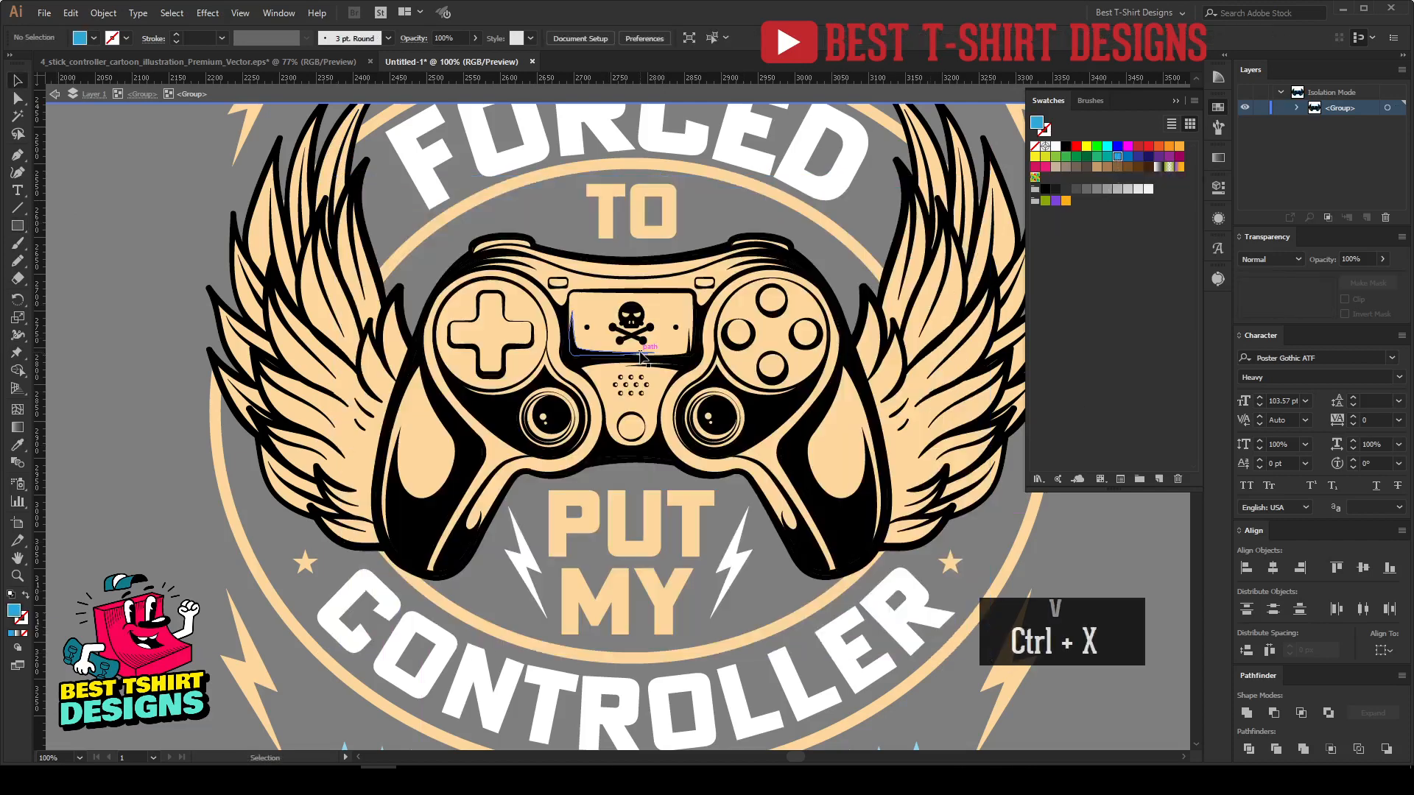
pyautogui.click(636, 344)
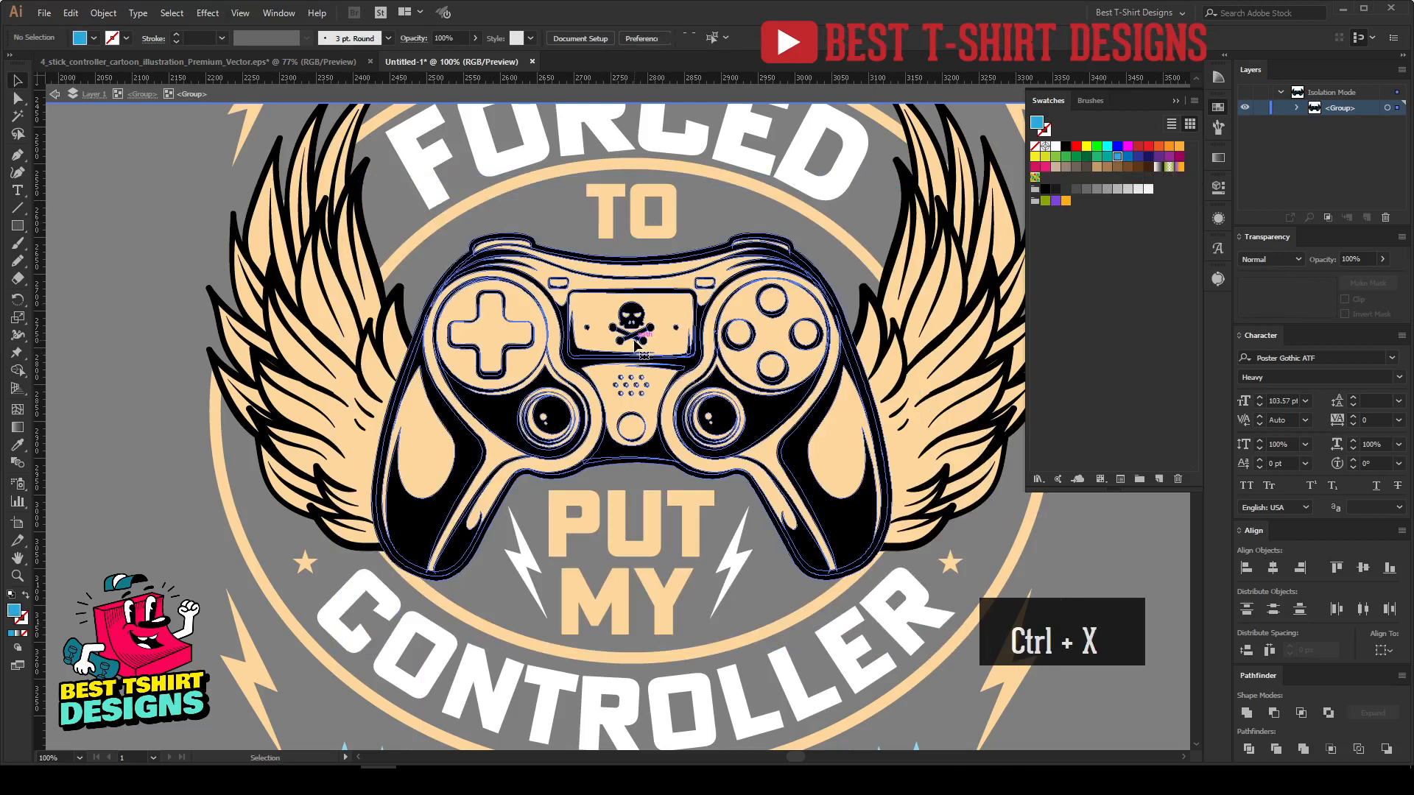
pyautogui.hotkey('ctrl', 'b')
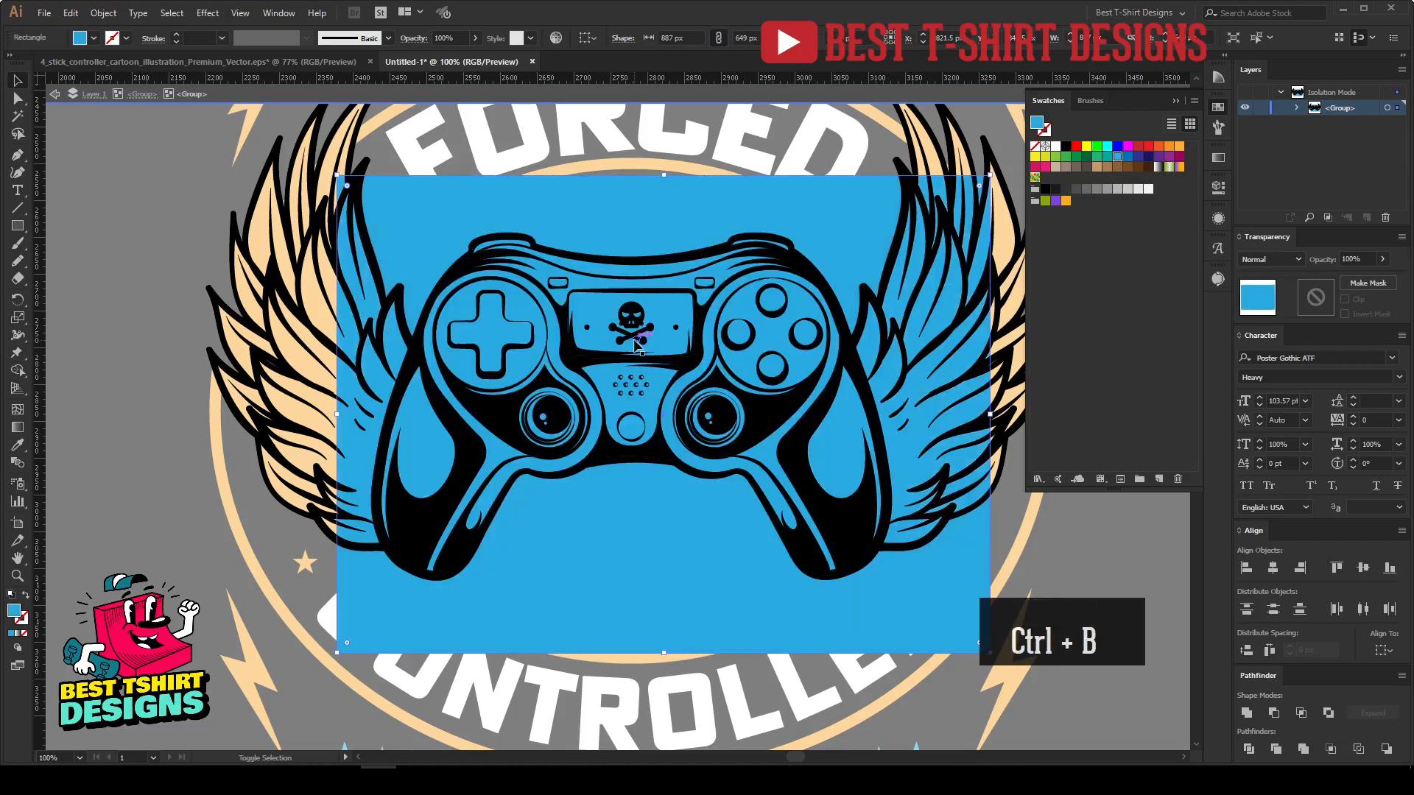
# Remove the part of the light blue rectangle outside the controller outline with Shape Builder and leave isolation mode.
pyautogui.keyDown('shift'); pyautogui.click(635, 344); pyautogui.keyUp('shift')
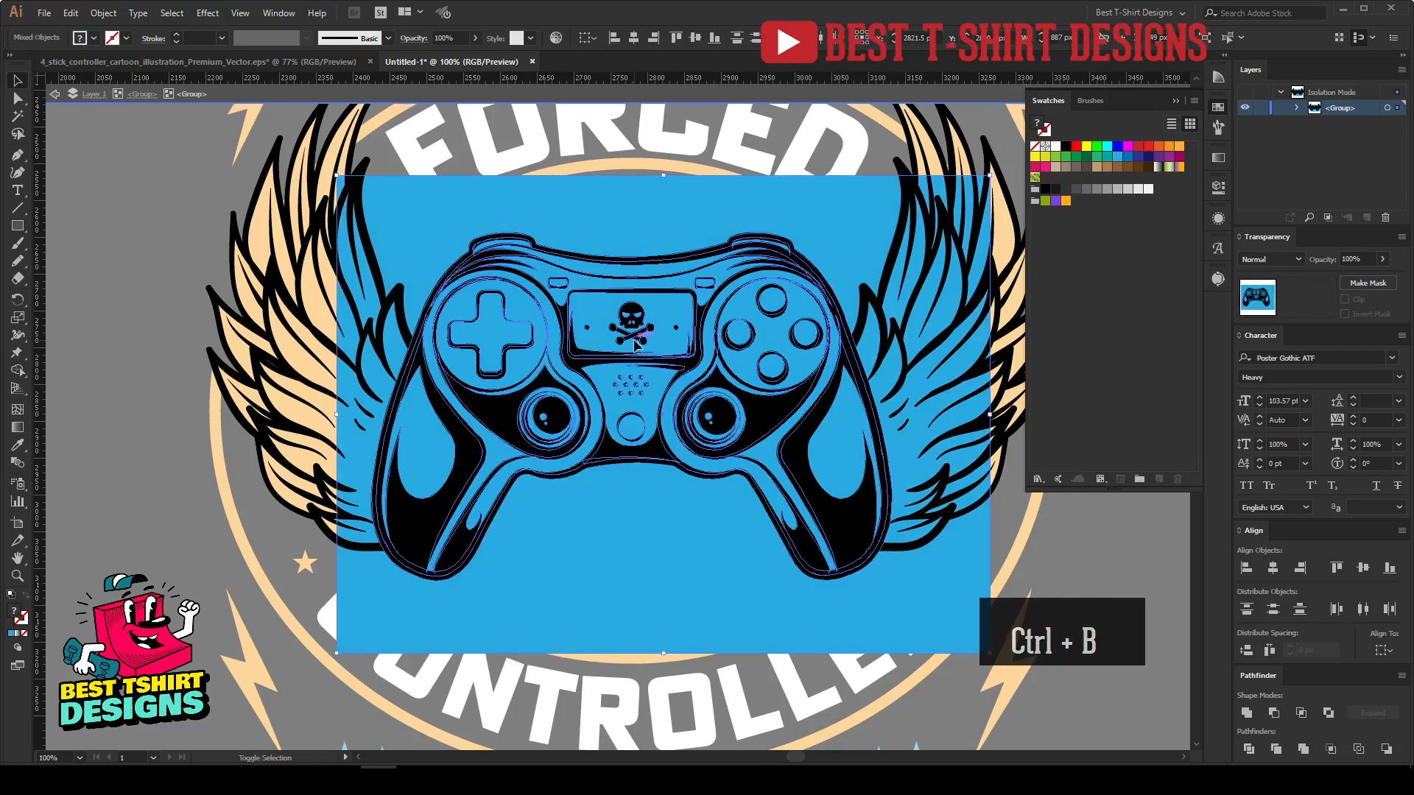
pyautogui.hotkey('shift', 'm')
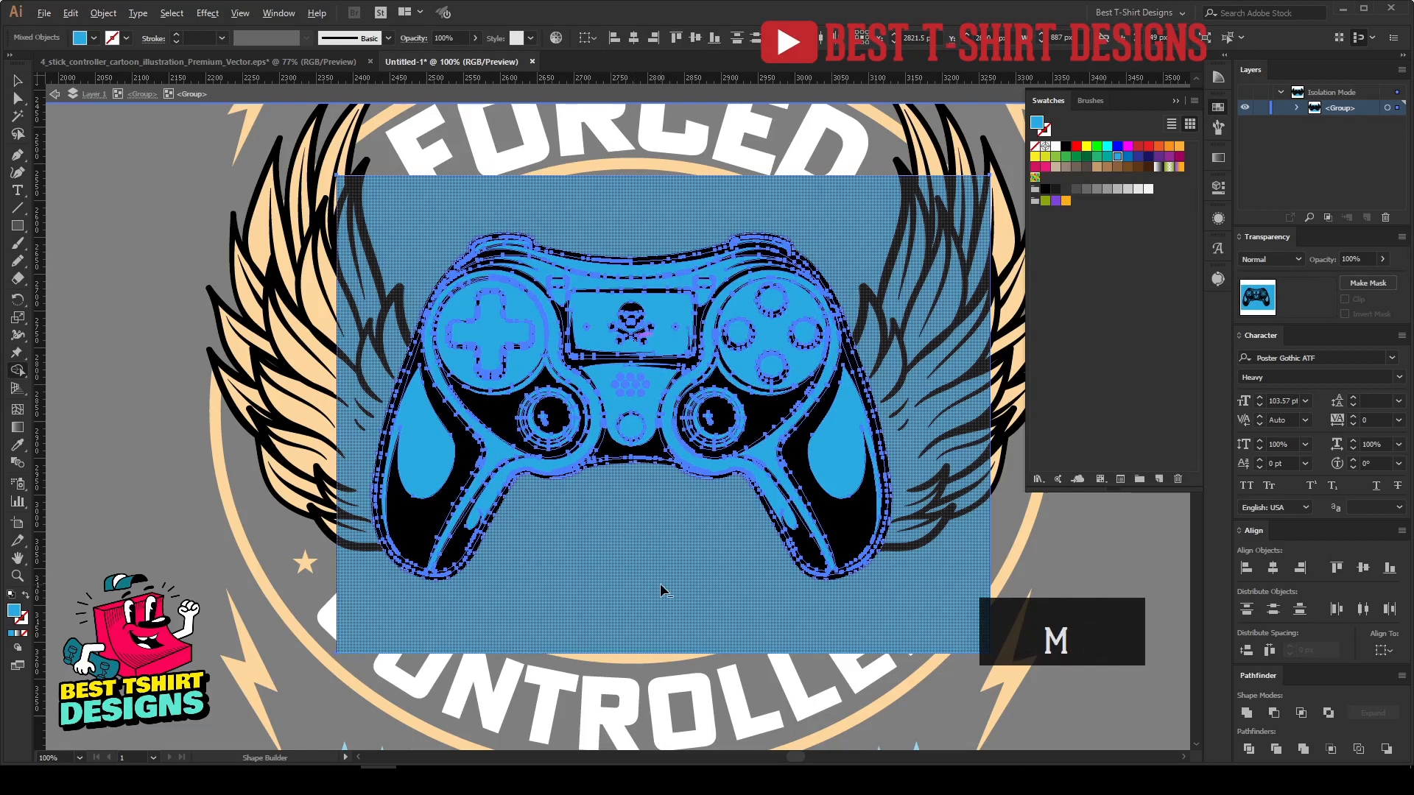
pyautogui.keyDown('alt'); pyautogui.click(660, 589); pyautogui.keyUp('alt')
pyautogui.press('v')
pyautogui.scroll(-1, 564, 396)
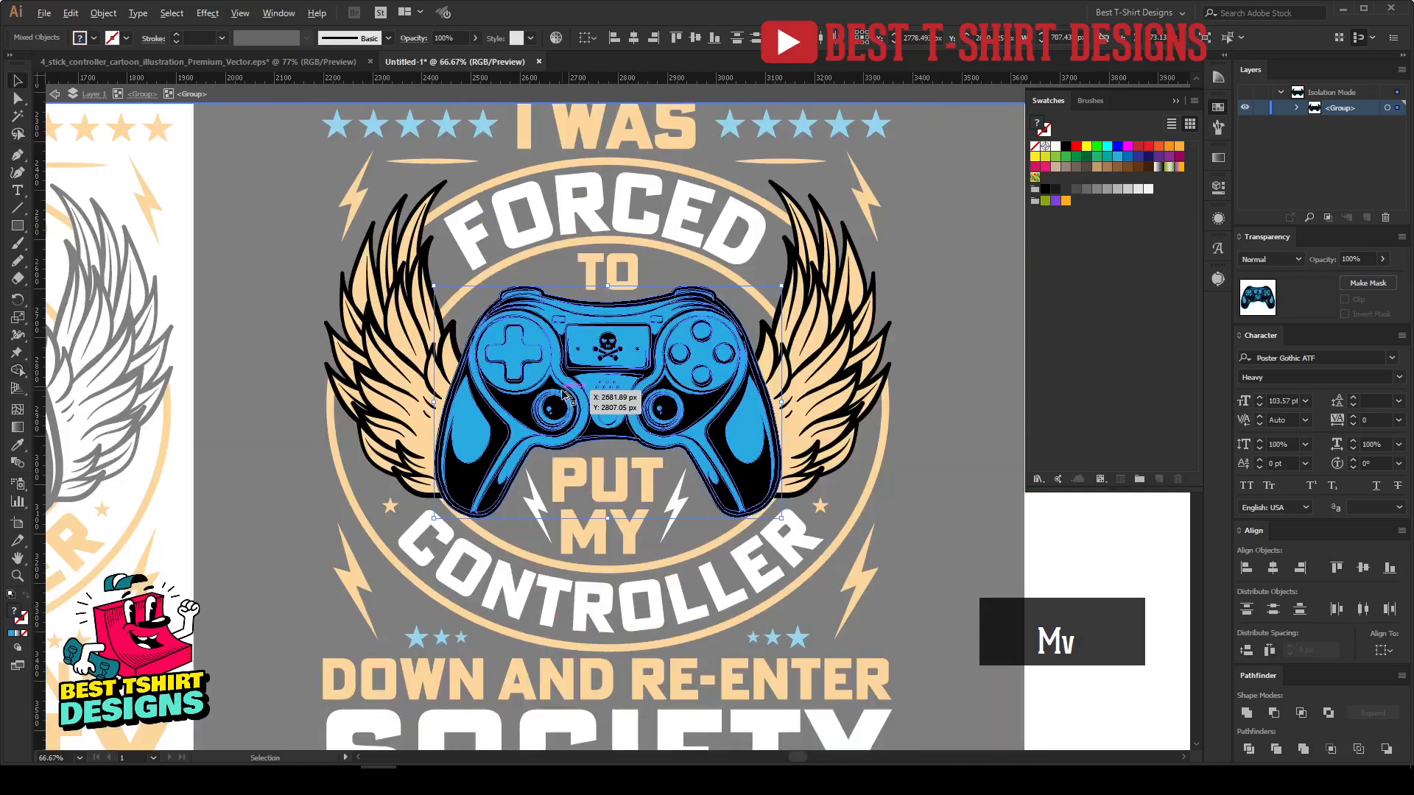
pyautogui.doubleClick(928, 461)
pyautogui.scroll(-1, 589, 423)
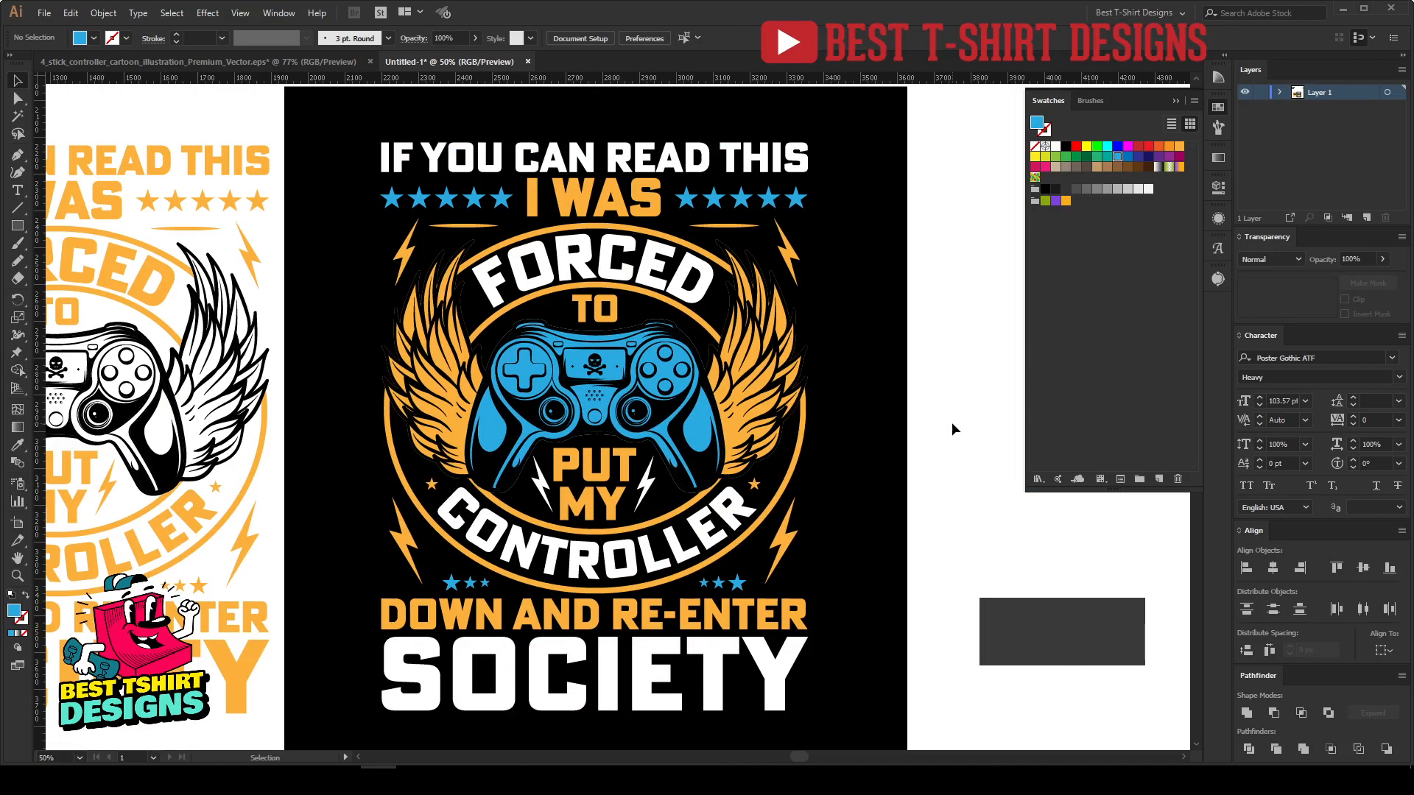
# Recolour the two thin tapered lines above FORCED in white and leave the design group's isolation mode.
pyautogui.click(725, 230)
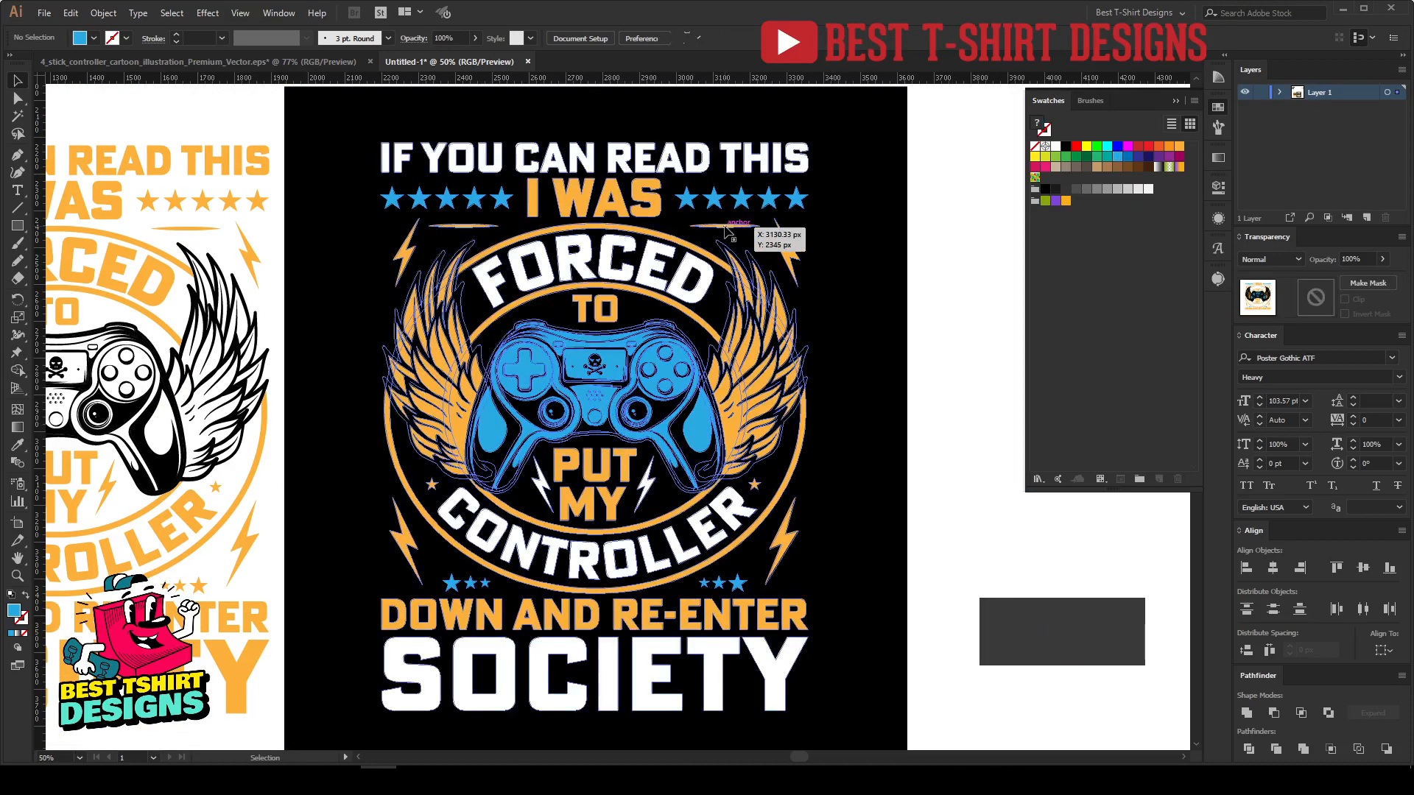
pyautogui.doubleClick(725, 230)
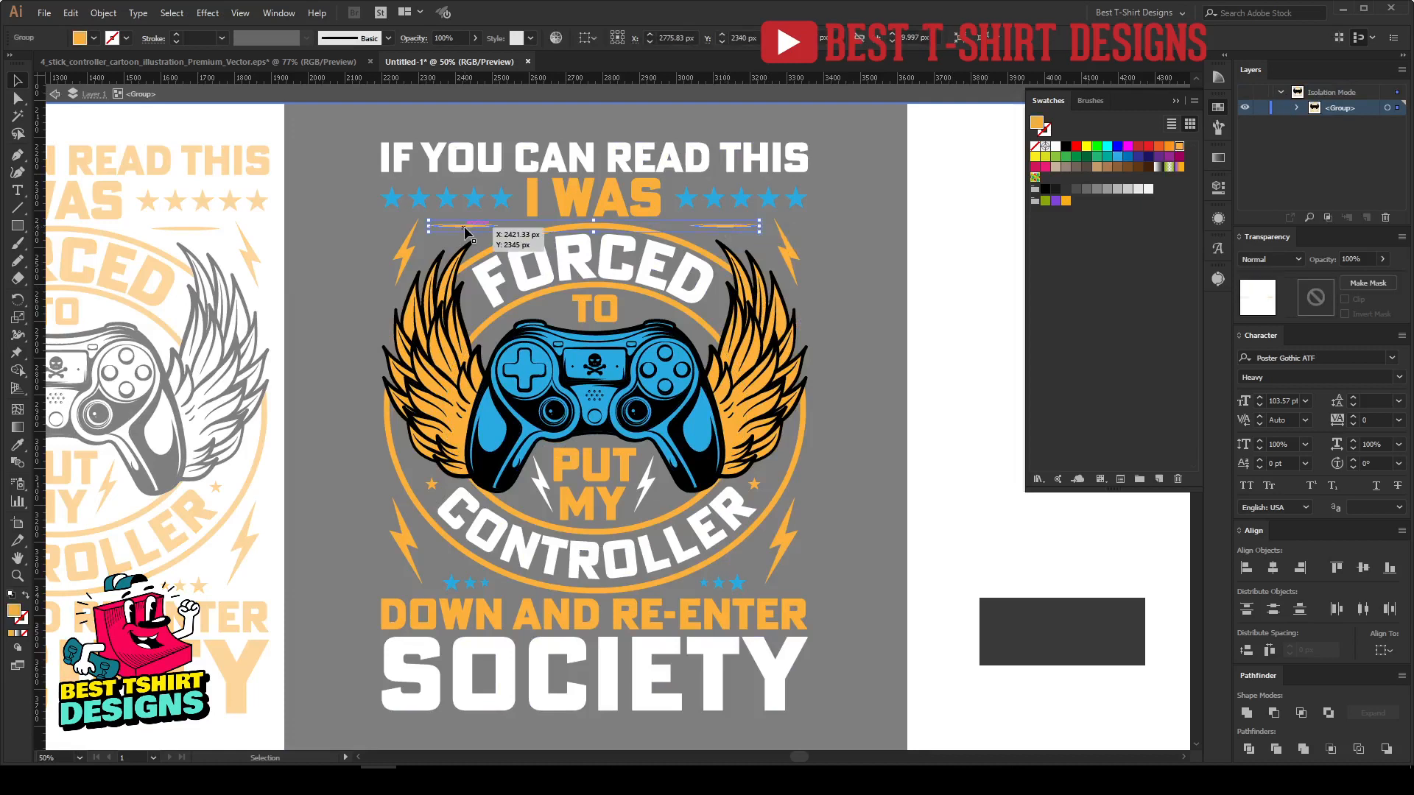
pyautogui.click(464, 227)
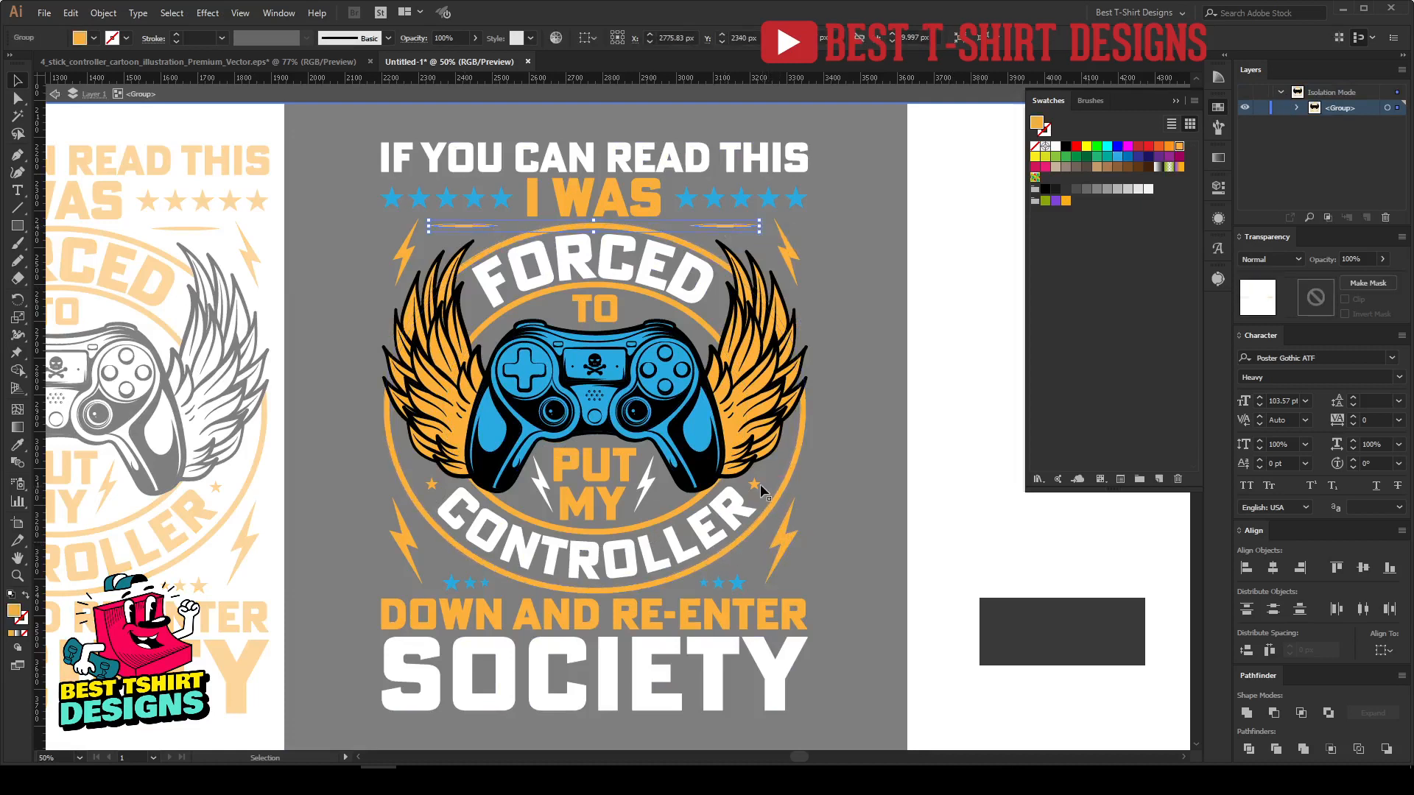
pyautogui.press('i')
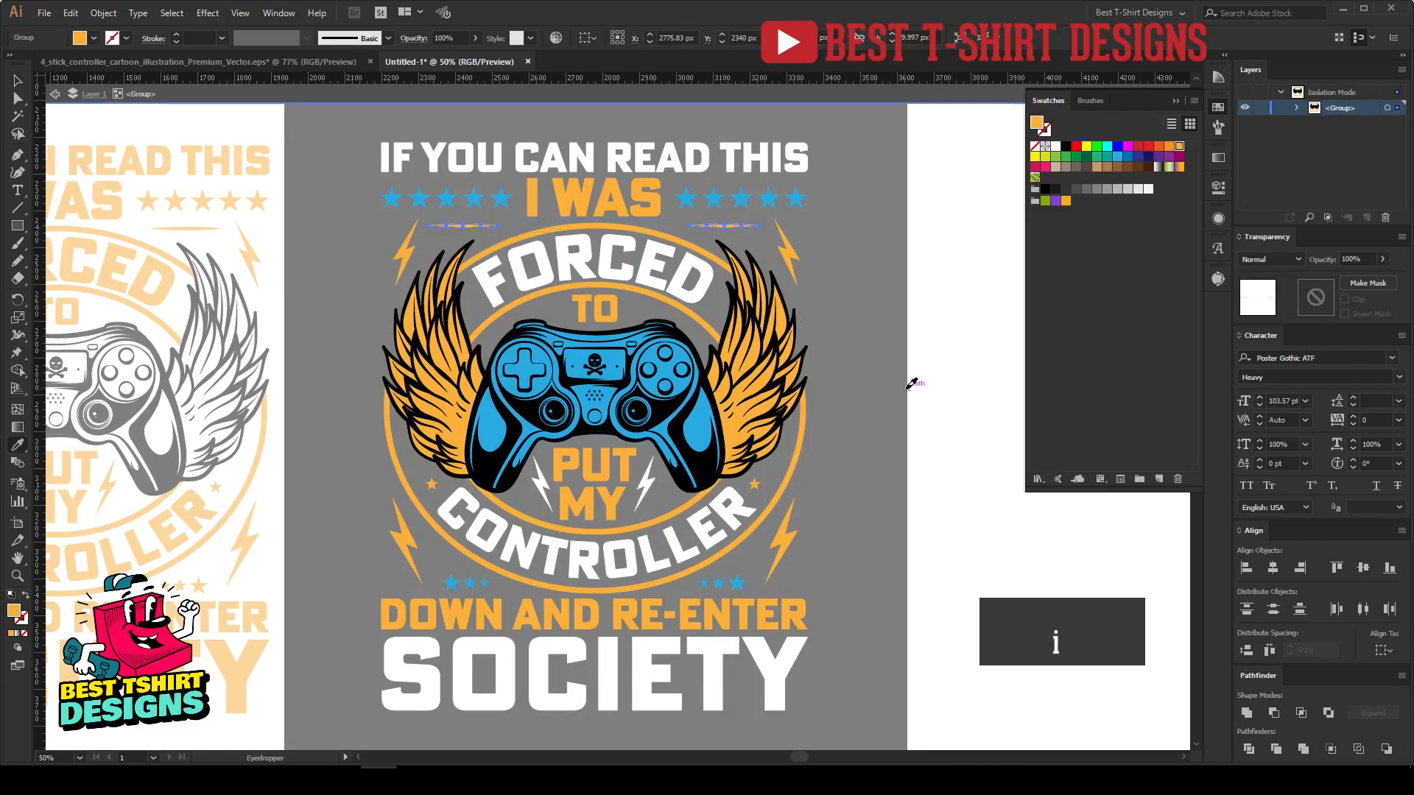
pyautogui.click(936, 387)
pyautogui.press('v')
pyautogui.click(935, 389)
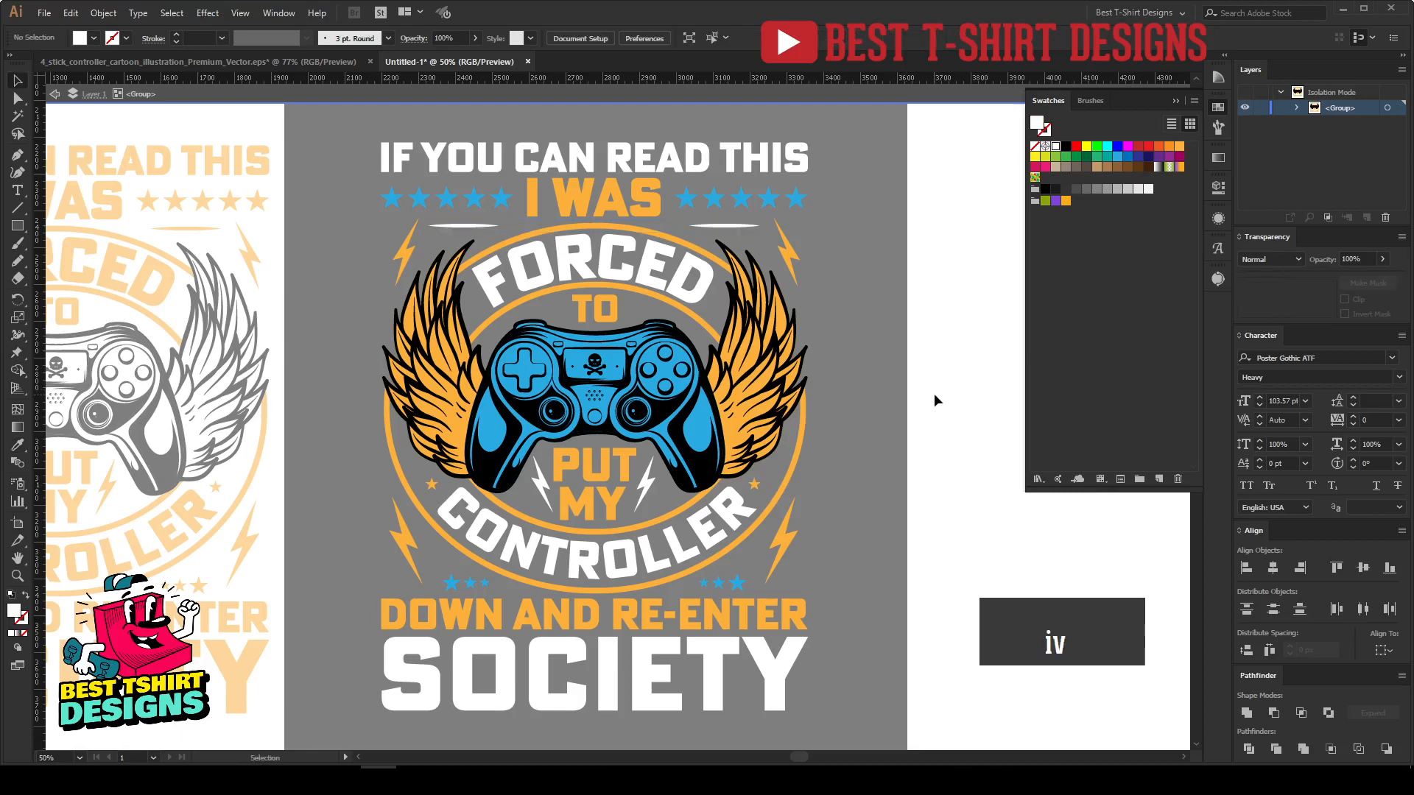
pyautogui.doubleClick(934, 391)
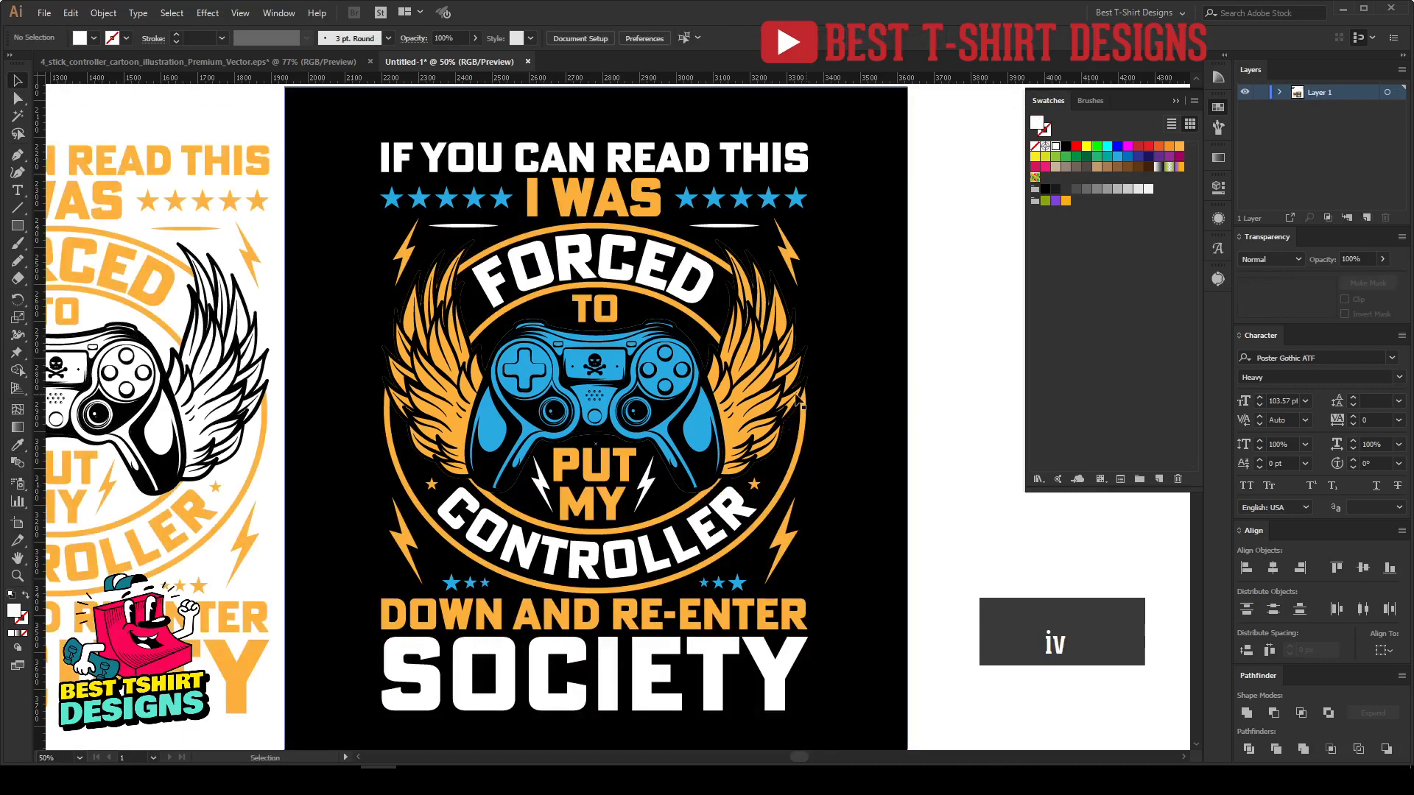
# Delete the white-background version of the design beside the black one.
pyautogui.scroll(-1, 684, 401)
pyautogui.press('space')
pyautogui.moveTo(548, 440); pyautogui.dragTo(656, 439)
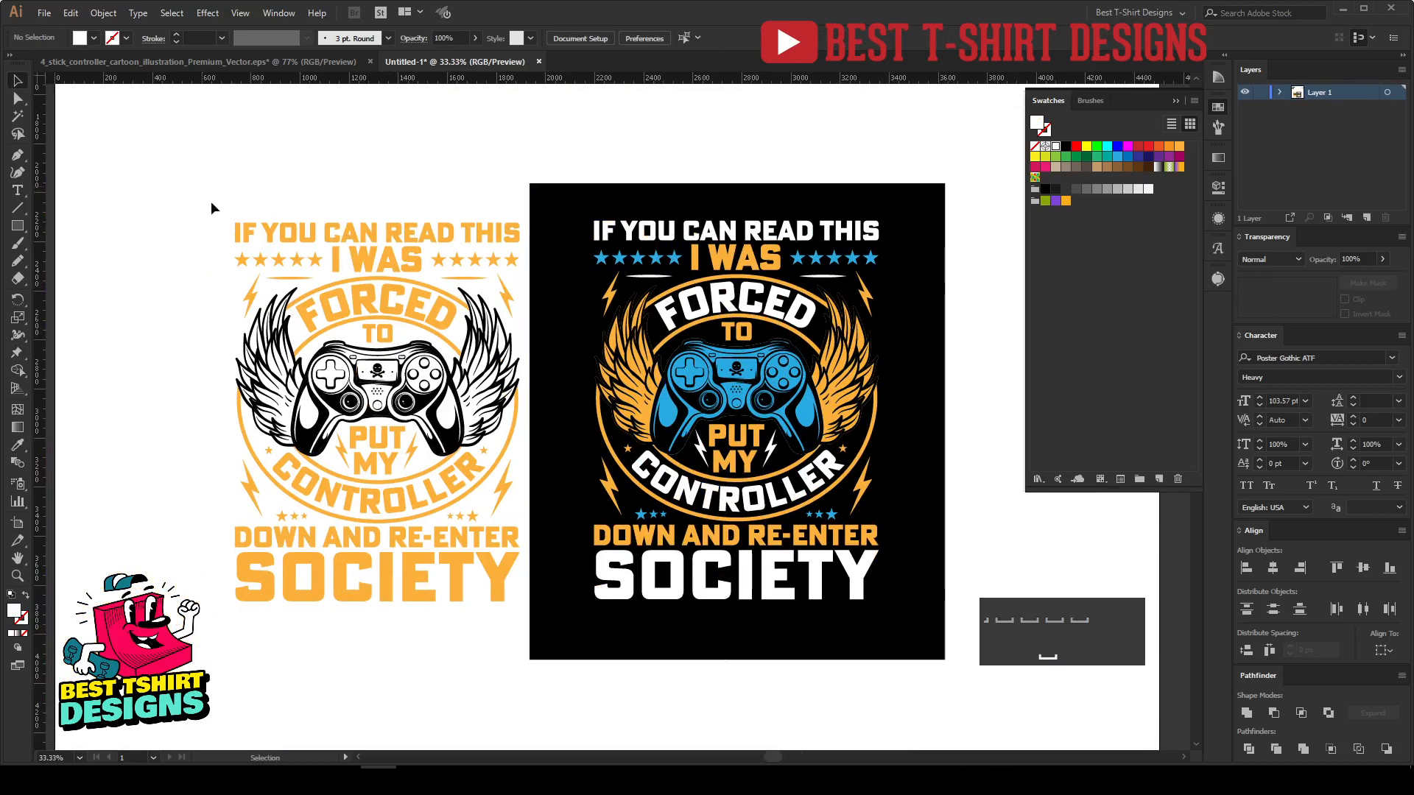
pyautogui.moveTo(202, 187); pyautogui.dragTo(519, 647)
pyautogui.press('Delete')
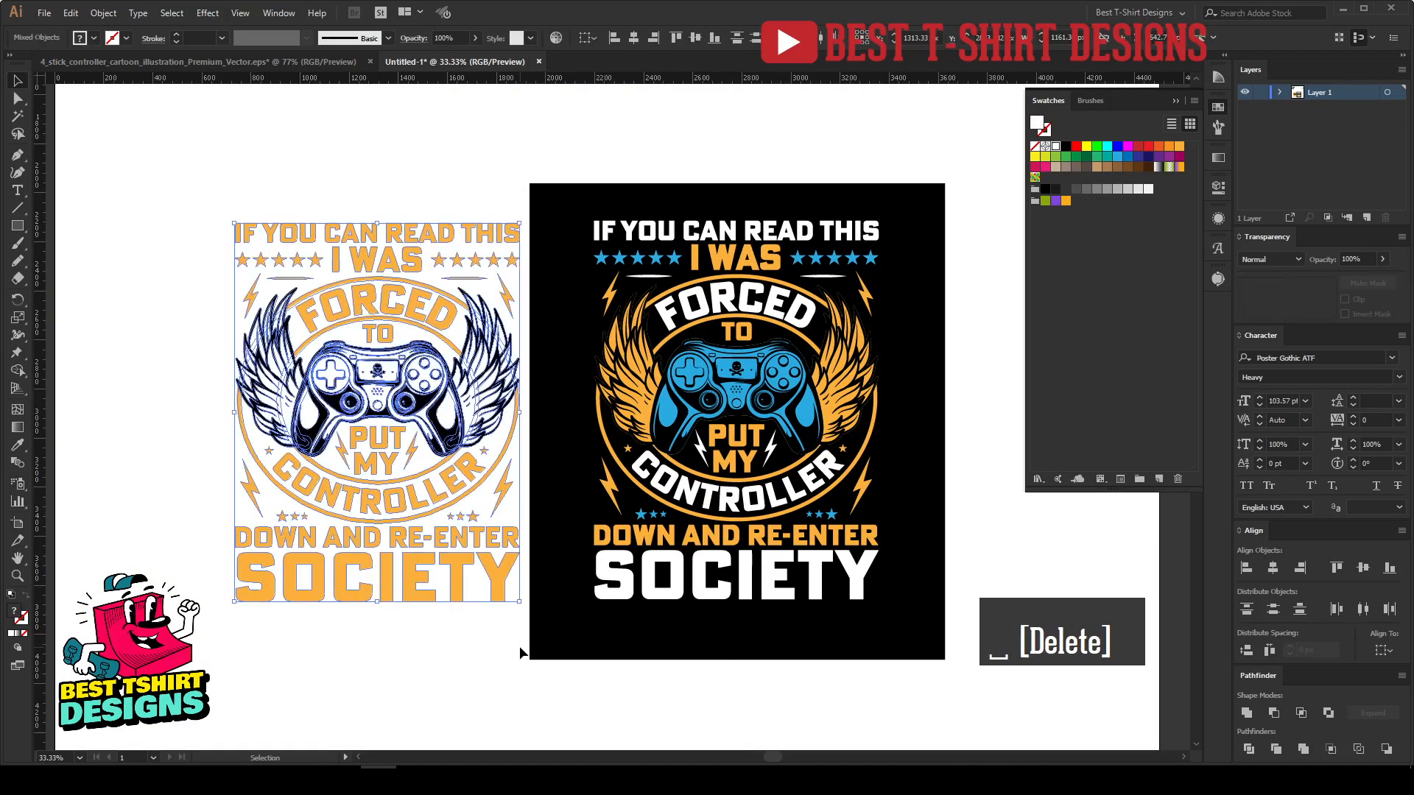
# Move the black version with its background into the vacated space and place a duplicate 1520 px to its right.
pyautogui.moveTo(501, 151); pyautogui.dragTo(936, 723)
pyautogui.moveTo(774, 447)
pyautogui.mouseDown()
pyautogui.moveTo(439, 458)
pyautogui.moveTo(398, 436)
pyautogui.moveTo(770, 439)
pyautogui.mouseUp()
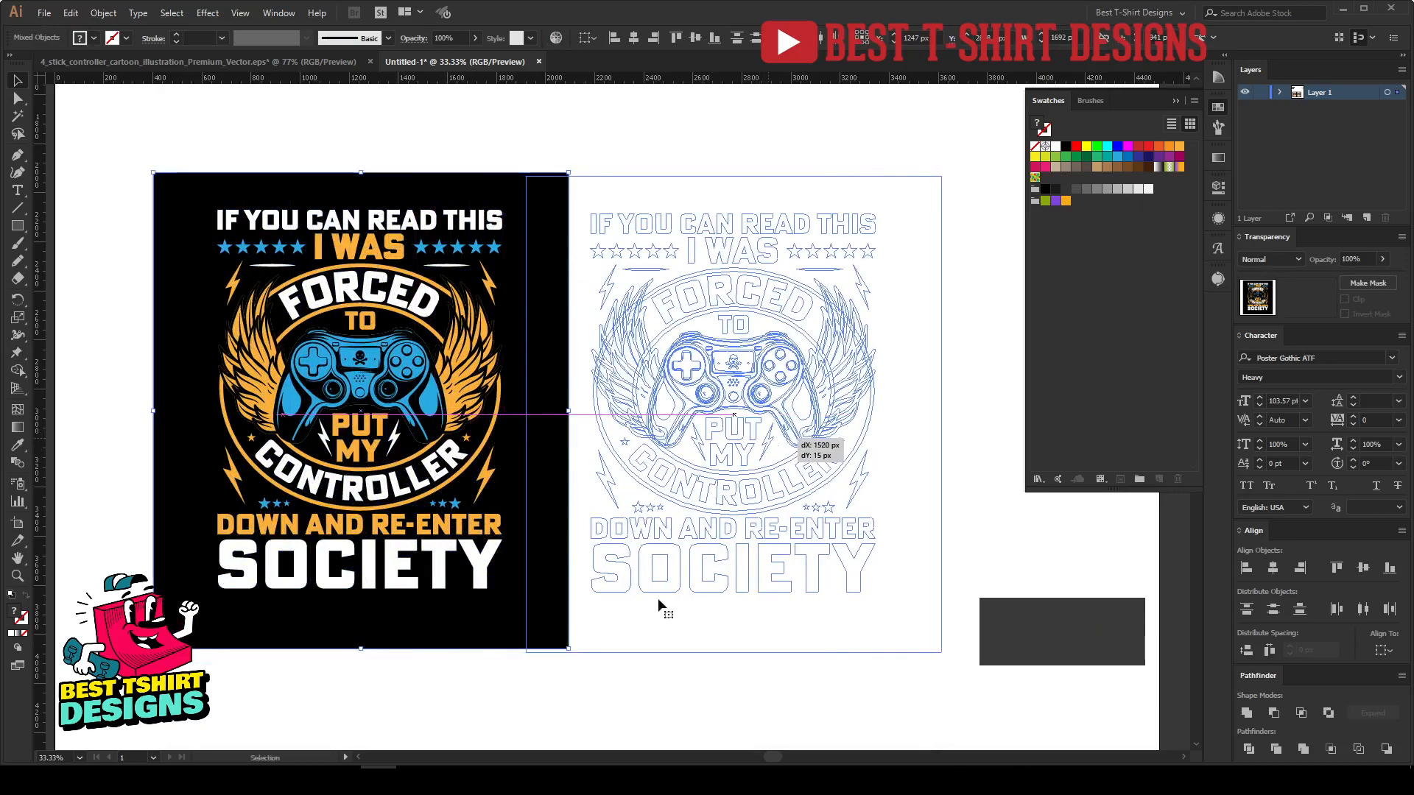
pyautogui.click(541, 704)
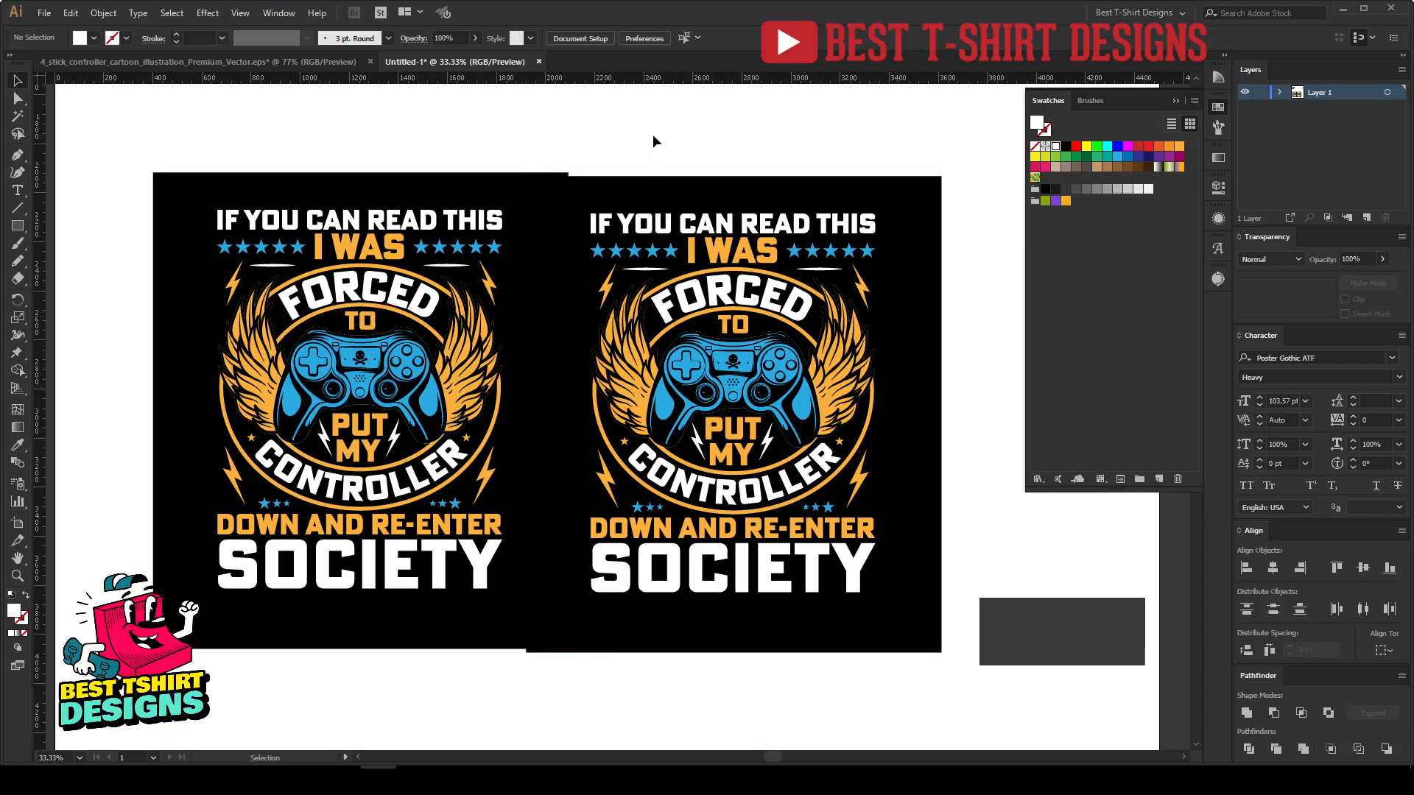
# Shift the duplicate design up so its black background lines up with the original's top edge.
pyautogui.moveTo(617, 131); pyautogui.dragTo(858, 682)
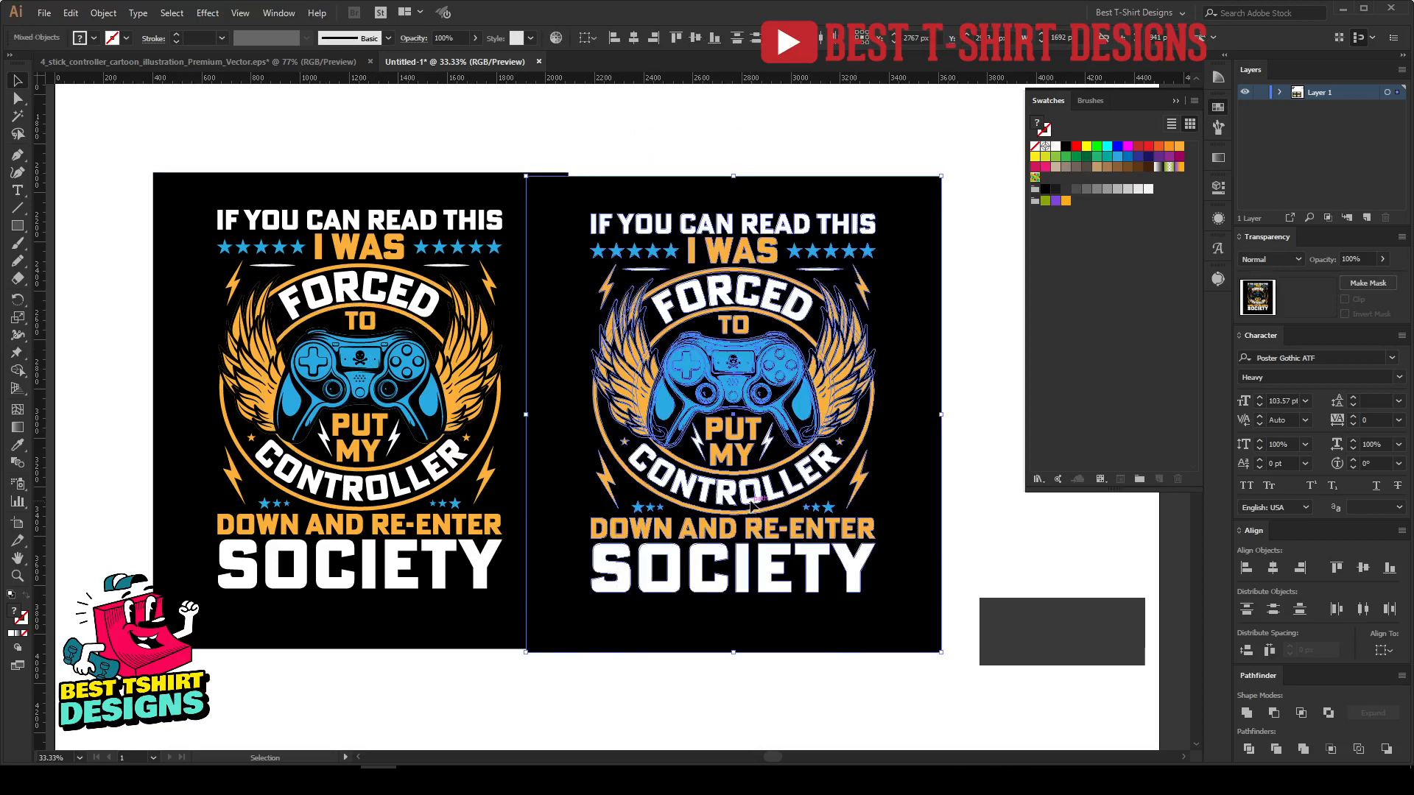
pyautogui.moveTo(754, 513); pyautogui.dragTo(752, 488)
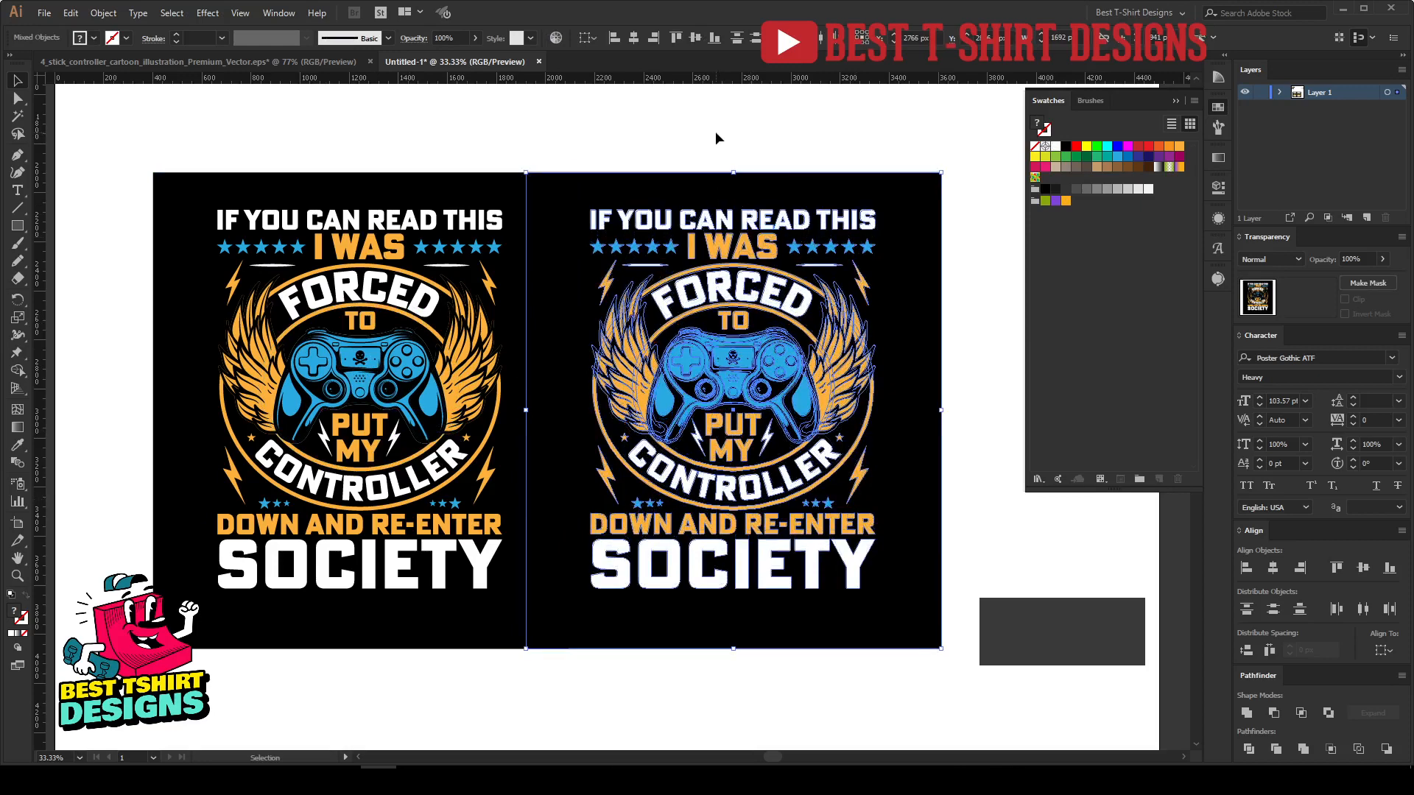
pyautogui.hotkey('ctrl', 'shift', 'a')
# Examine the reference T-shirt designs up close for their lettering, controller artwork and colour schemes.
pyautogui.scroll(-2, 763, 538)
pyautogui.scroll(-1, 641, 373)
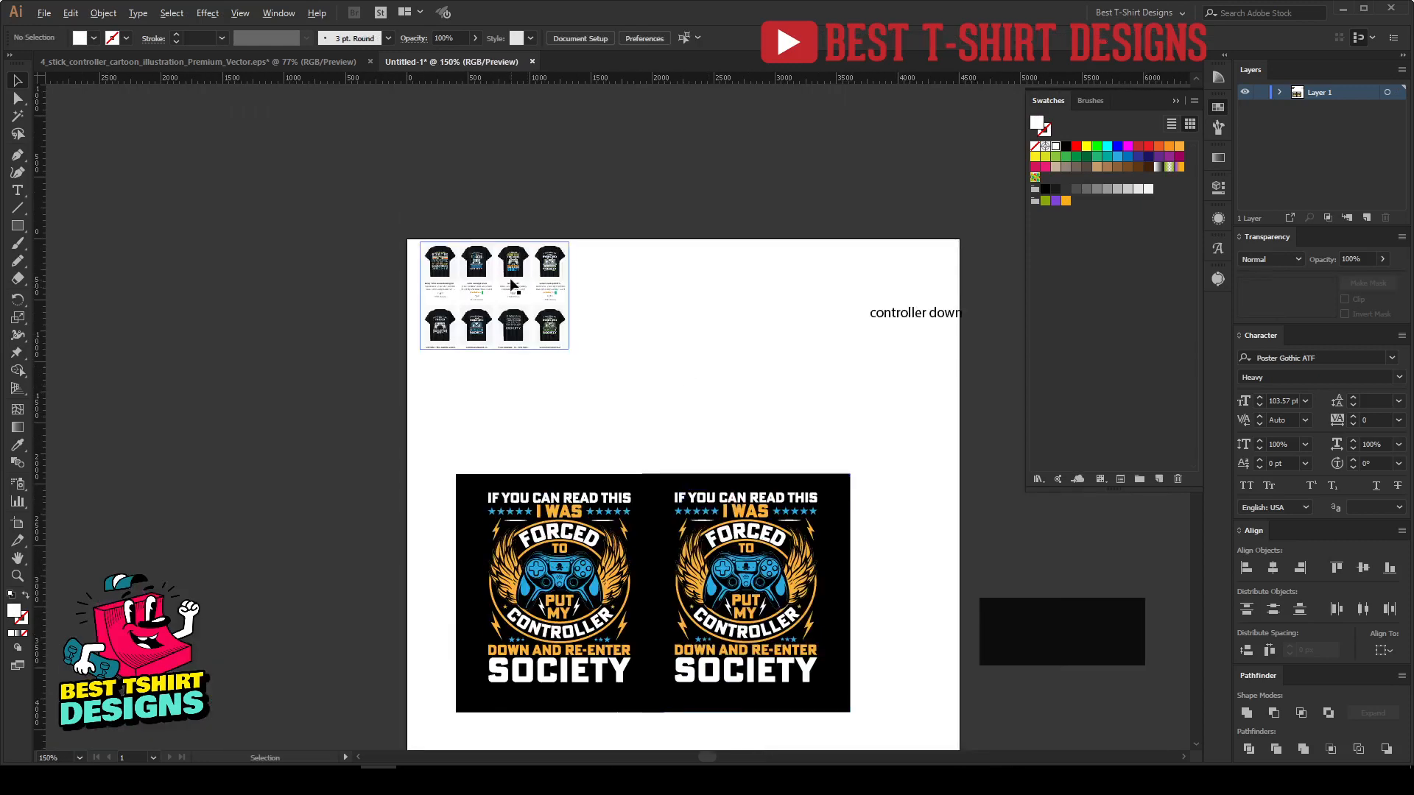
pyautogui.scroll(6, 511, 285)
pyautogui.scroll(-2, 410, 278)
pyautogui.scroll(1, 370, 434)
pyautogui.scroll(4, 369, 434)
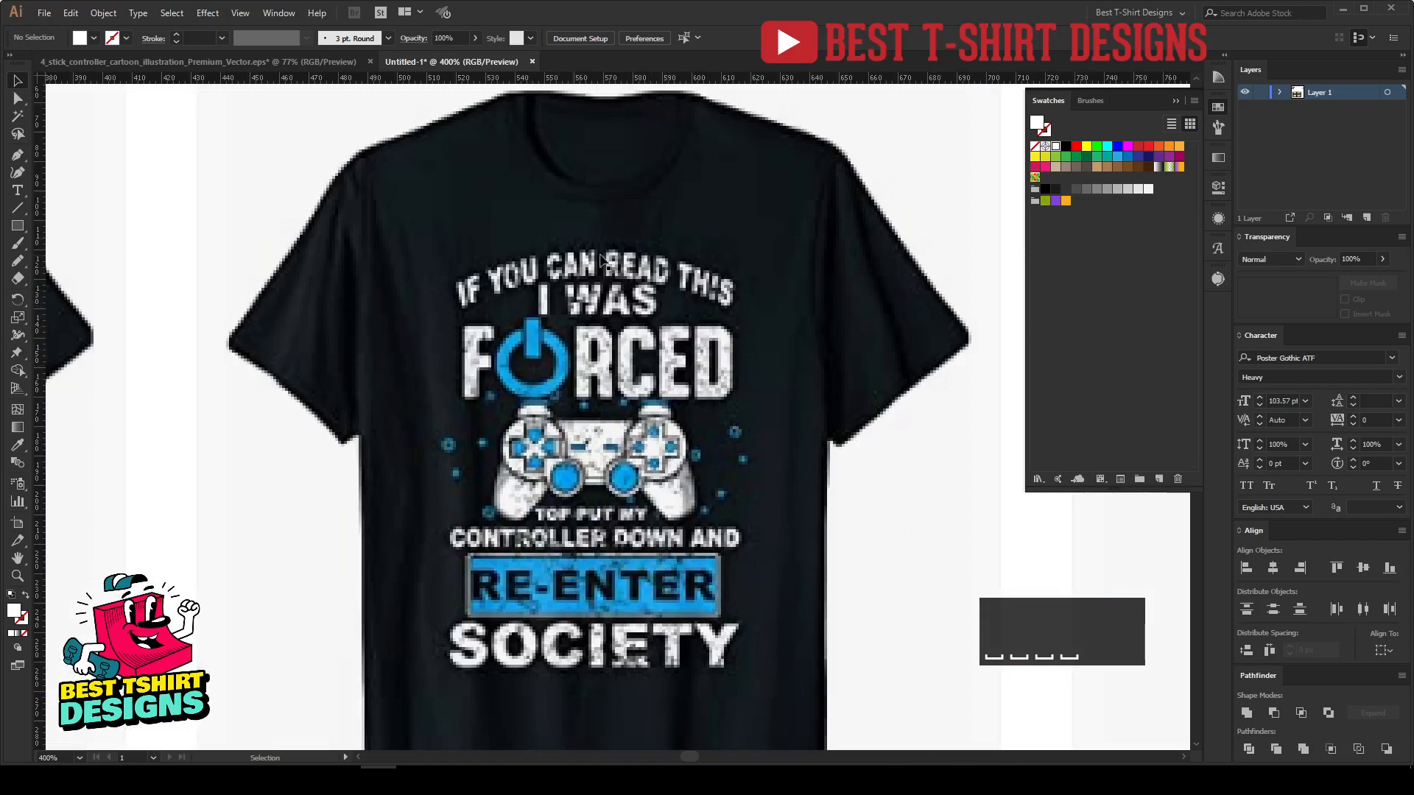
pyautogui.scroll(-1, 584, 313)
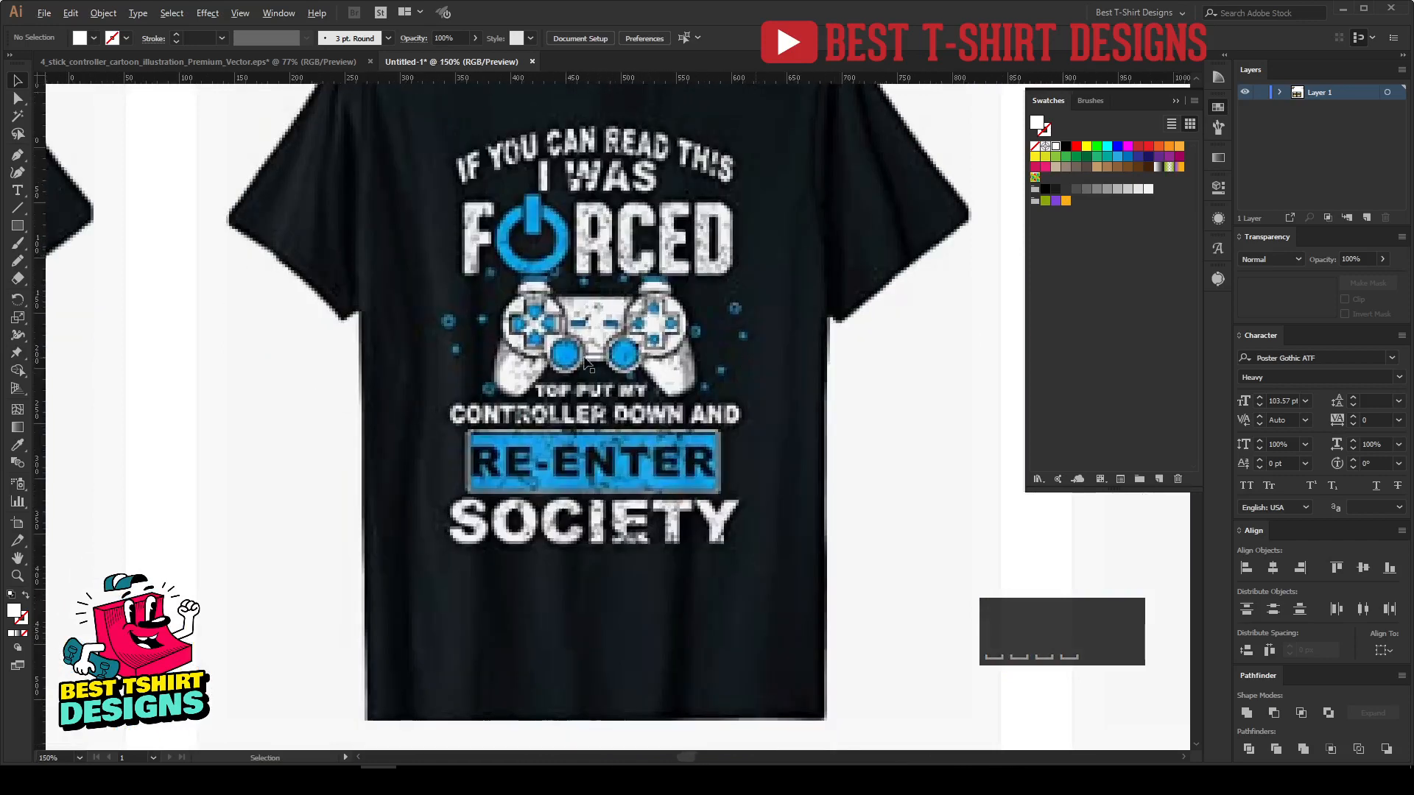
pyautogui.scroll(-2, 308, 321)
pyautogui.scroll(2, 308, 321)
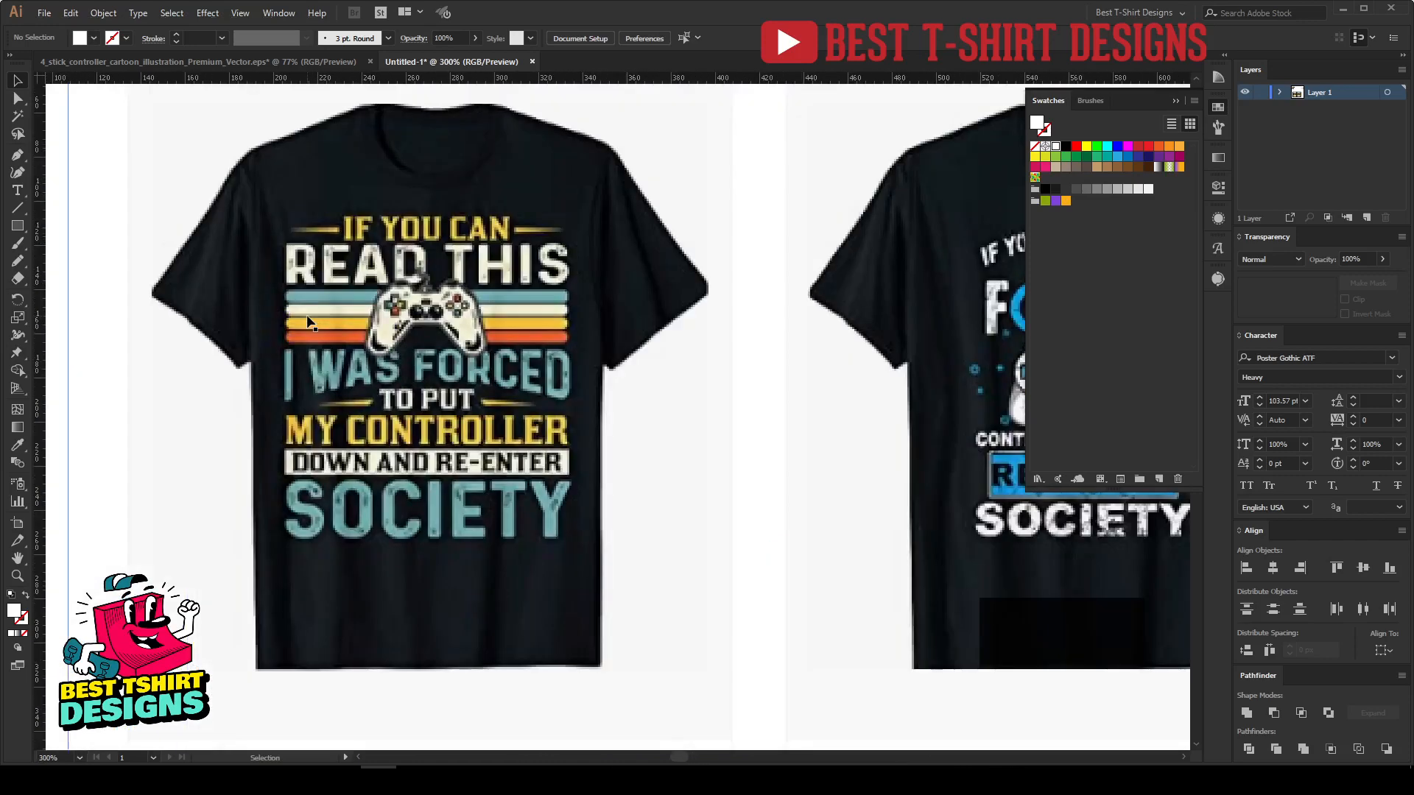
pyautogui.scroll(-4, 302, 258)
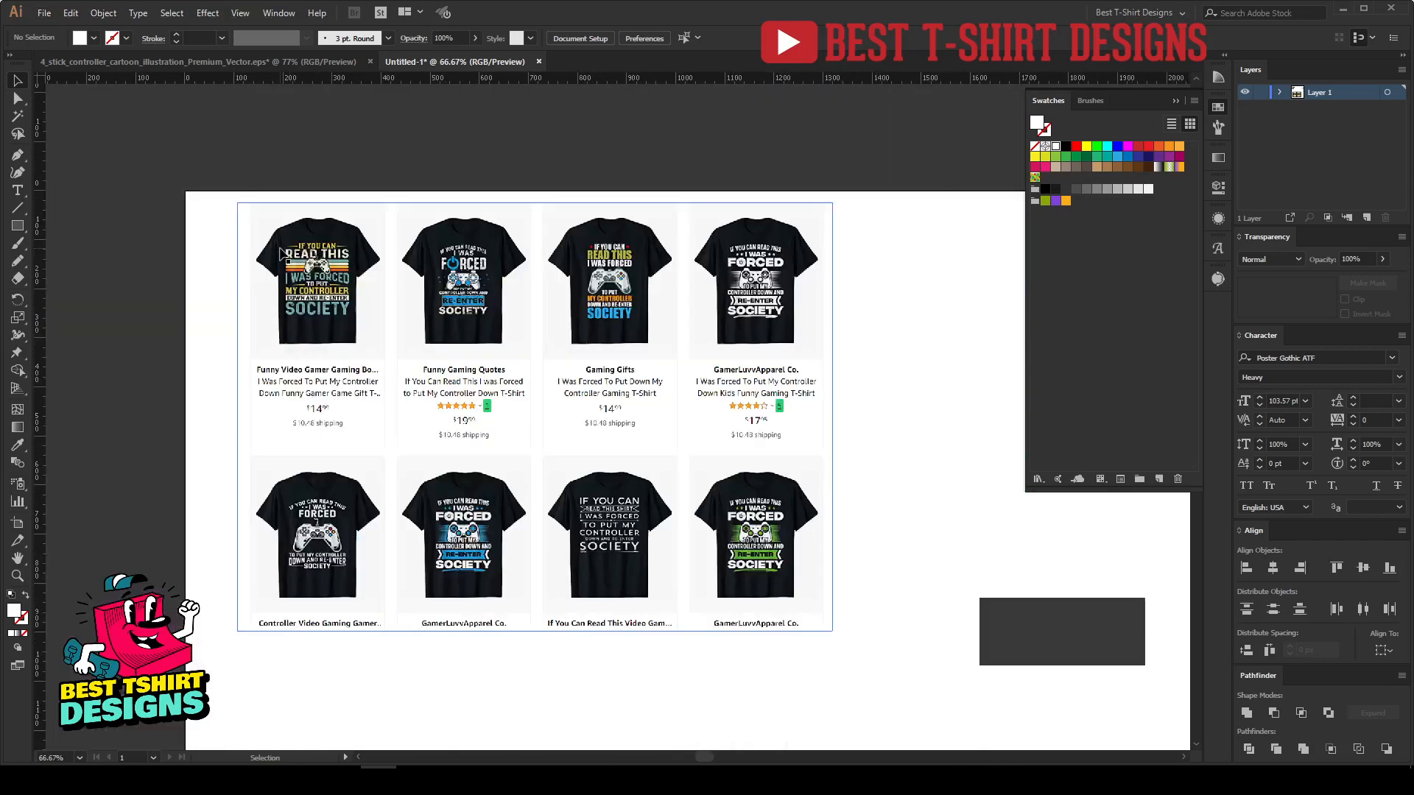
# Examine the lower-row reference shirts with arched and plain lettering up close and return to the two finished design copies.
pyautogui.scroll(5, 317, 545)
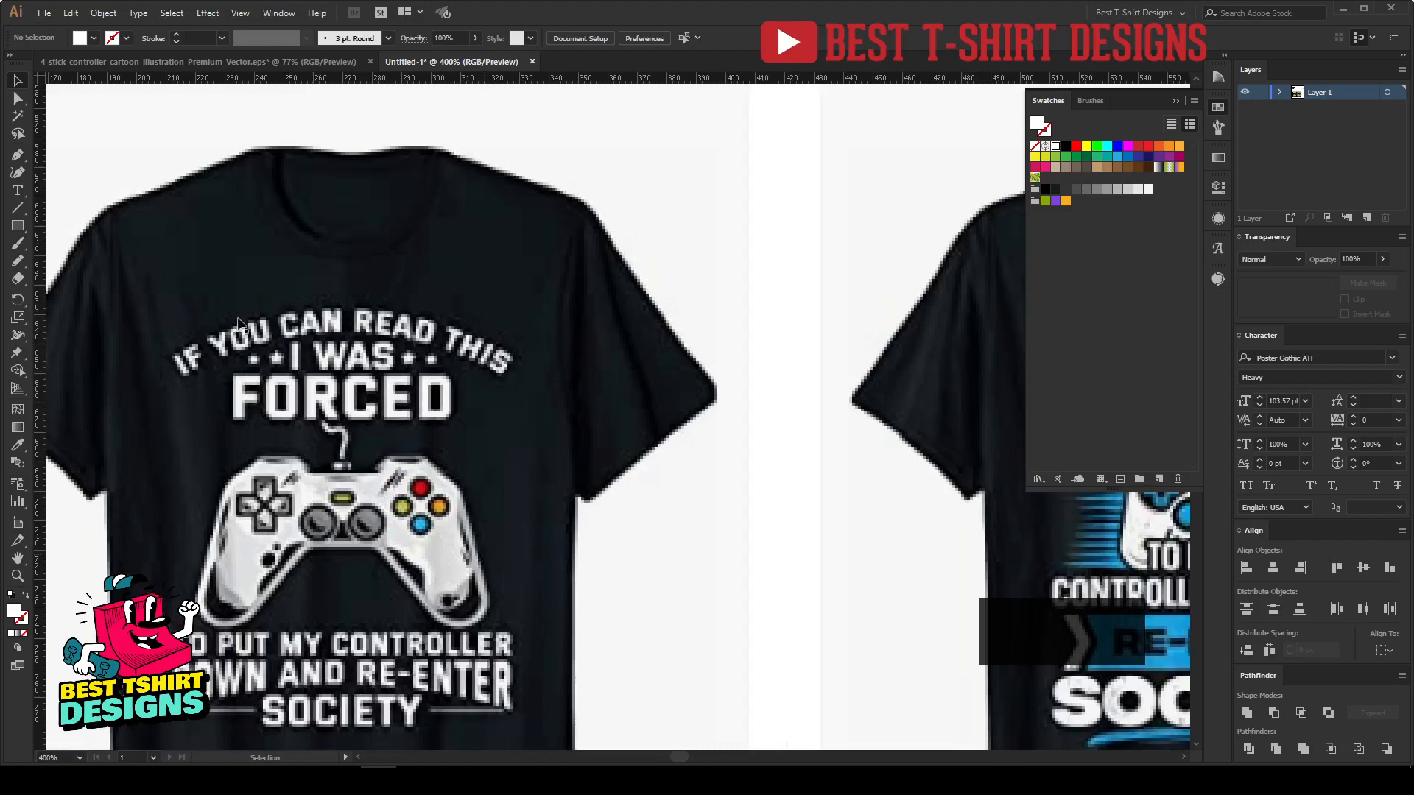
pyautogui.scroll(-3, 238, 321)
pyautogui.scroll(-2, 247, 383)
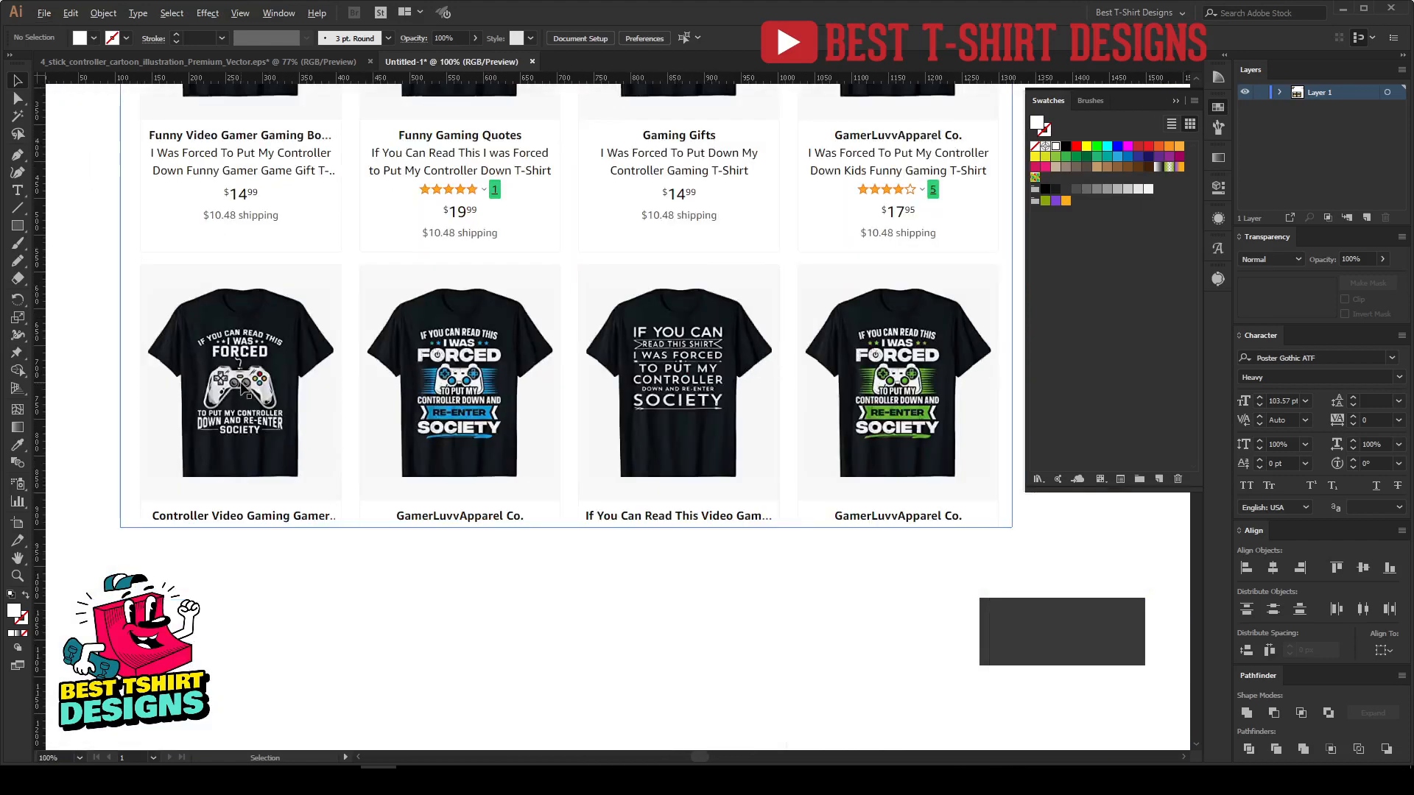
pyautogui.scroll(4, 247, 383)
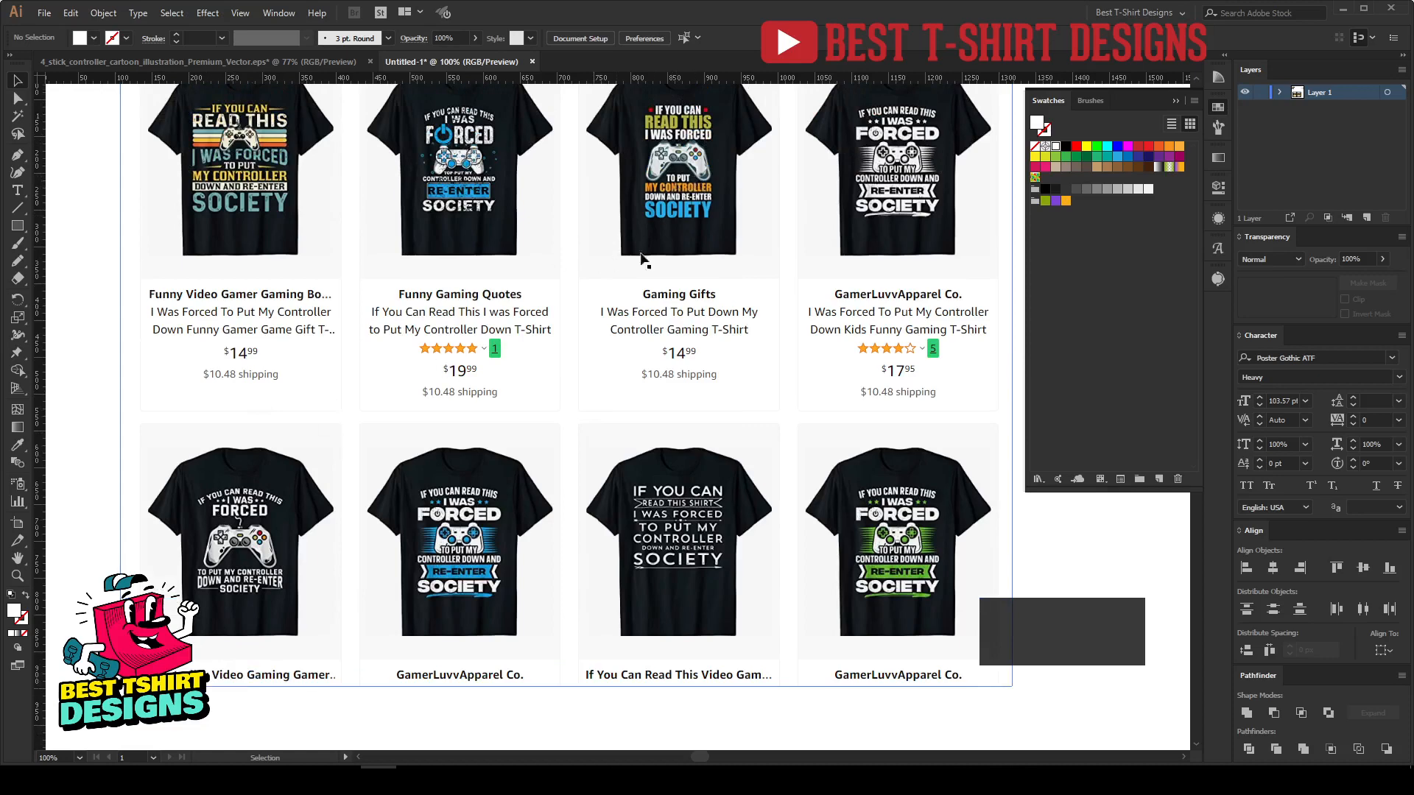
pyautogui.scroll(3, 694, 543)
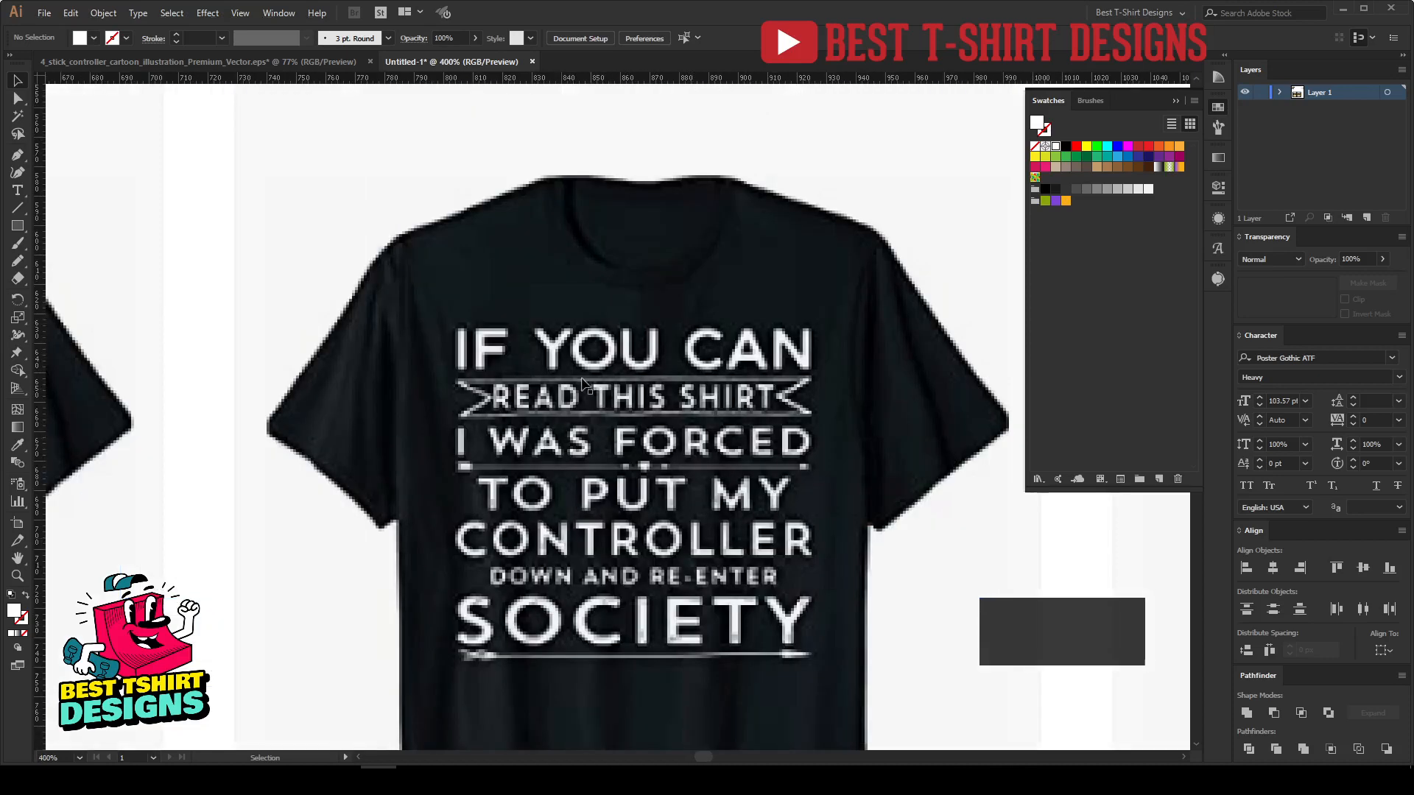
pyautogui.scroll(-7, 584, 382)
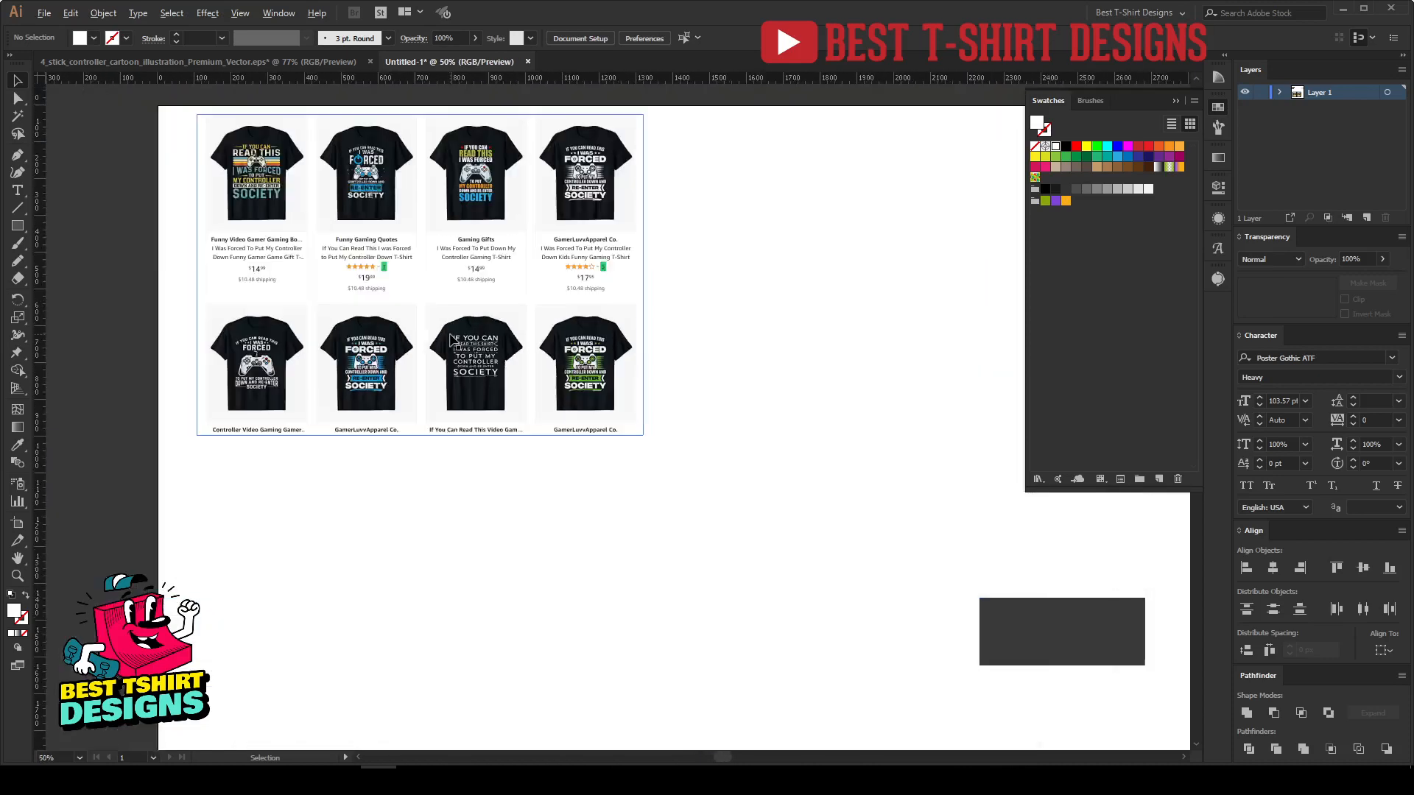
pyautogui.scroll(-1, 452, 337)
pyautogui.press('space')
pyautogui.moveTo(586, 471); pyautogui.dragTo(429, 182)
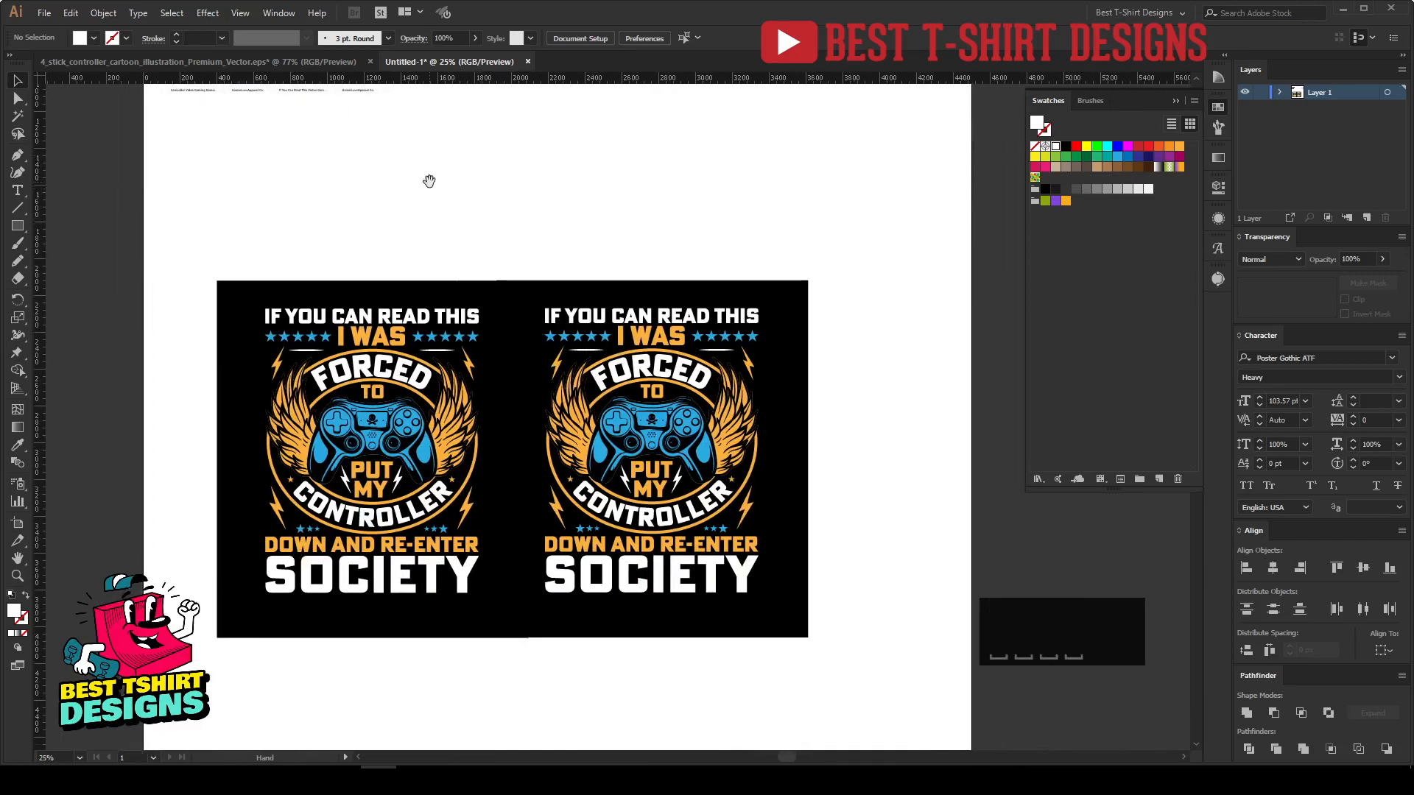
pyautogui.press('space')
pyautogui.moveTo(847, 470); pyautogui.dragTo(855, 470)
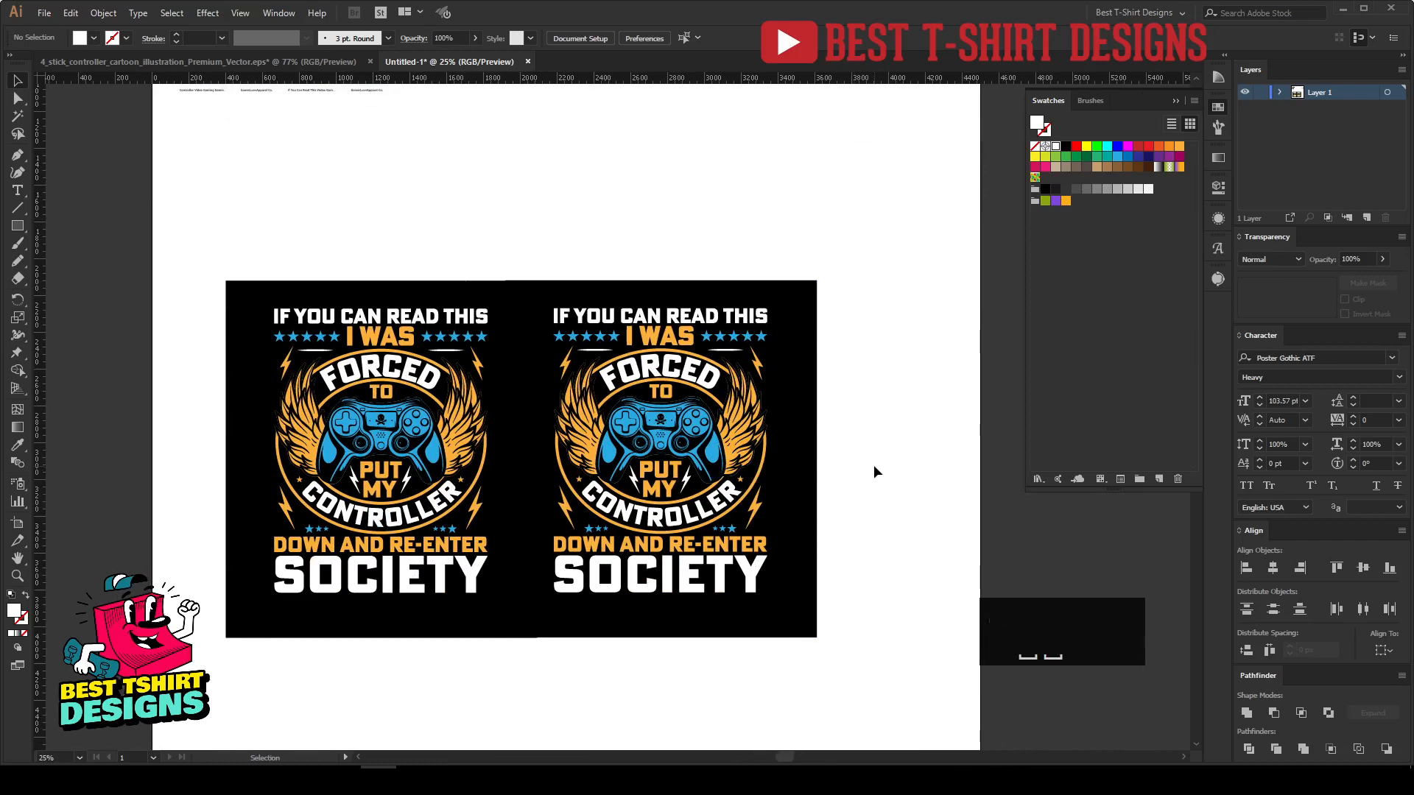
# Select all artwork of the duplicate design without its black background and group it.
pyautogui.press('F10')
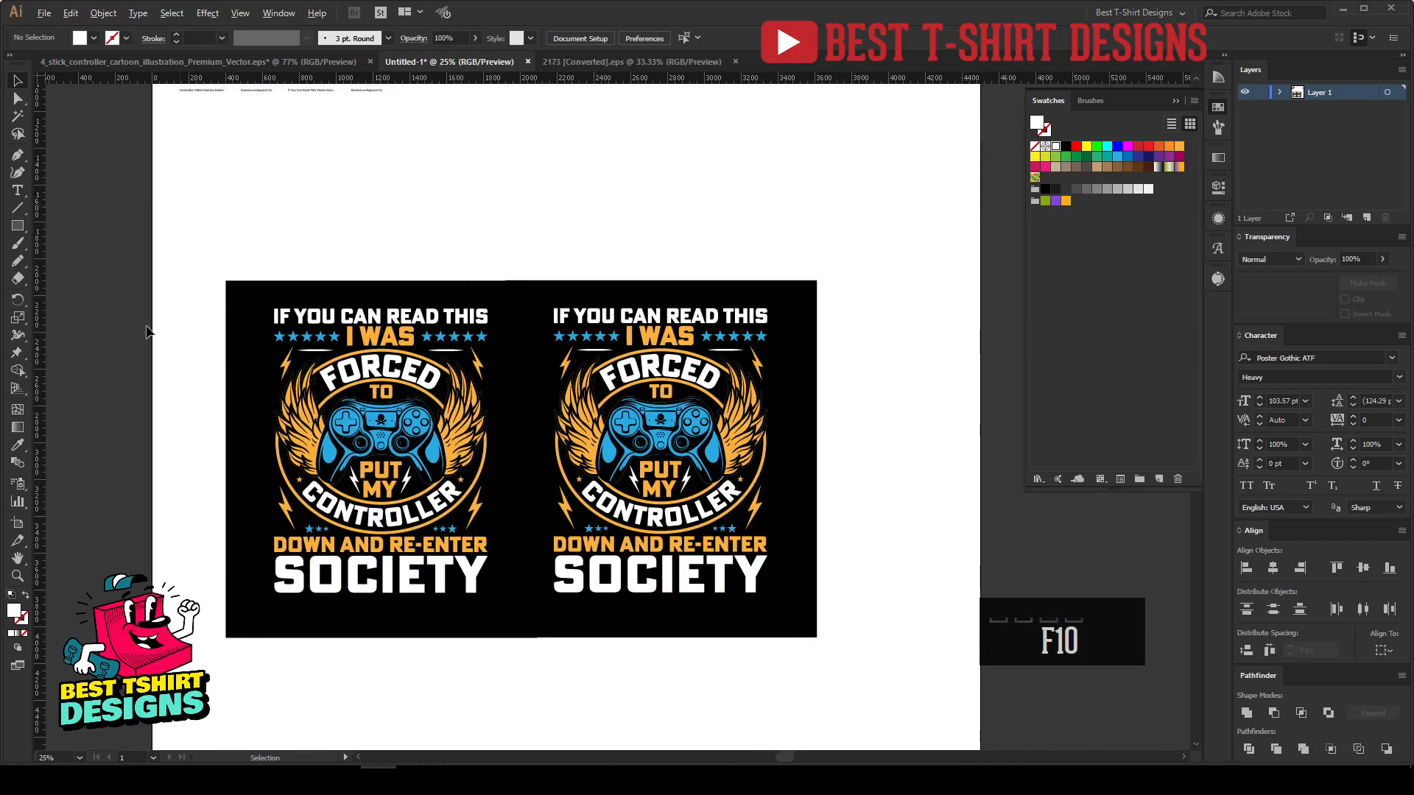
pyautogui.scroll(1, 117, 340)
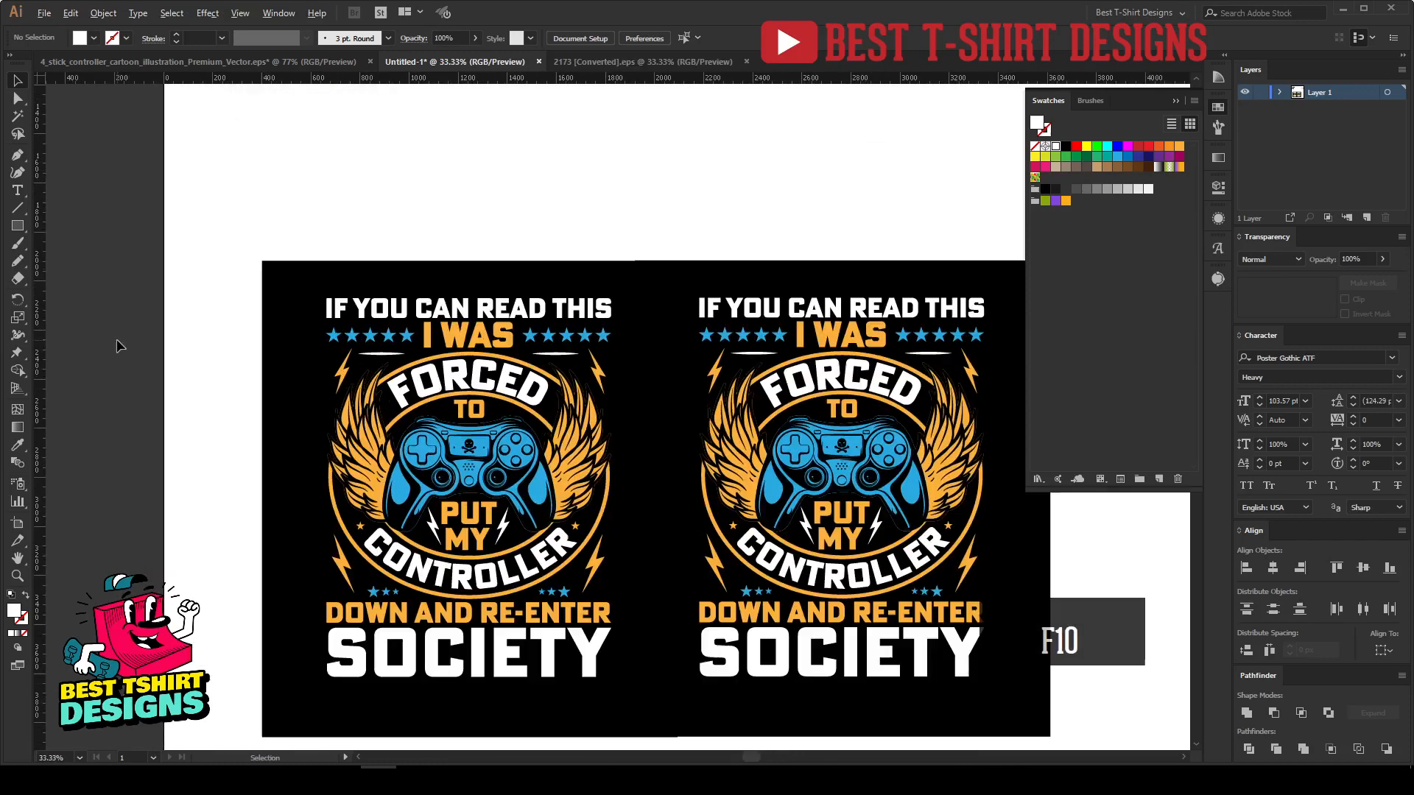
pyautogui.press('space')
pyautogui.moveTo(695, 543); pyautogui.dragTo(528, 457)
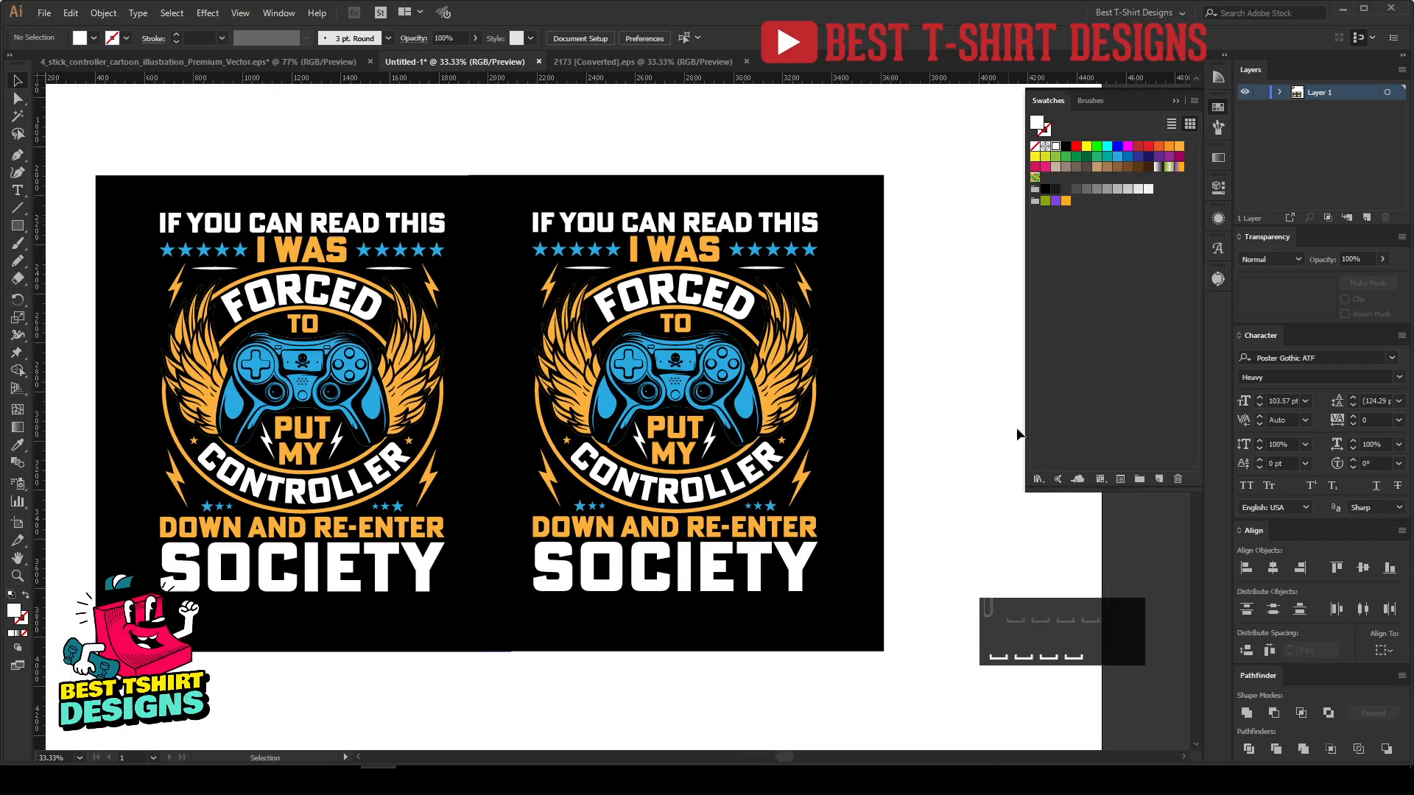
pyautogui.click(1215, 109)
pyautogui.click(729, 405)
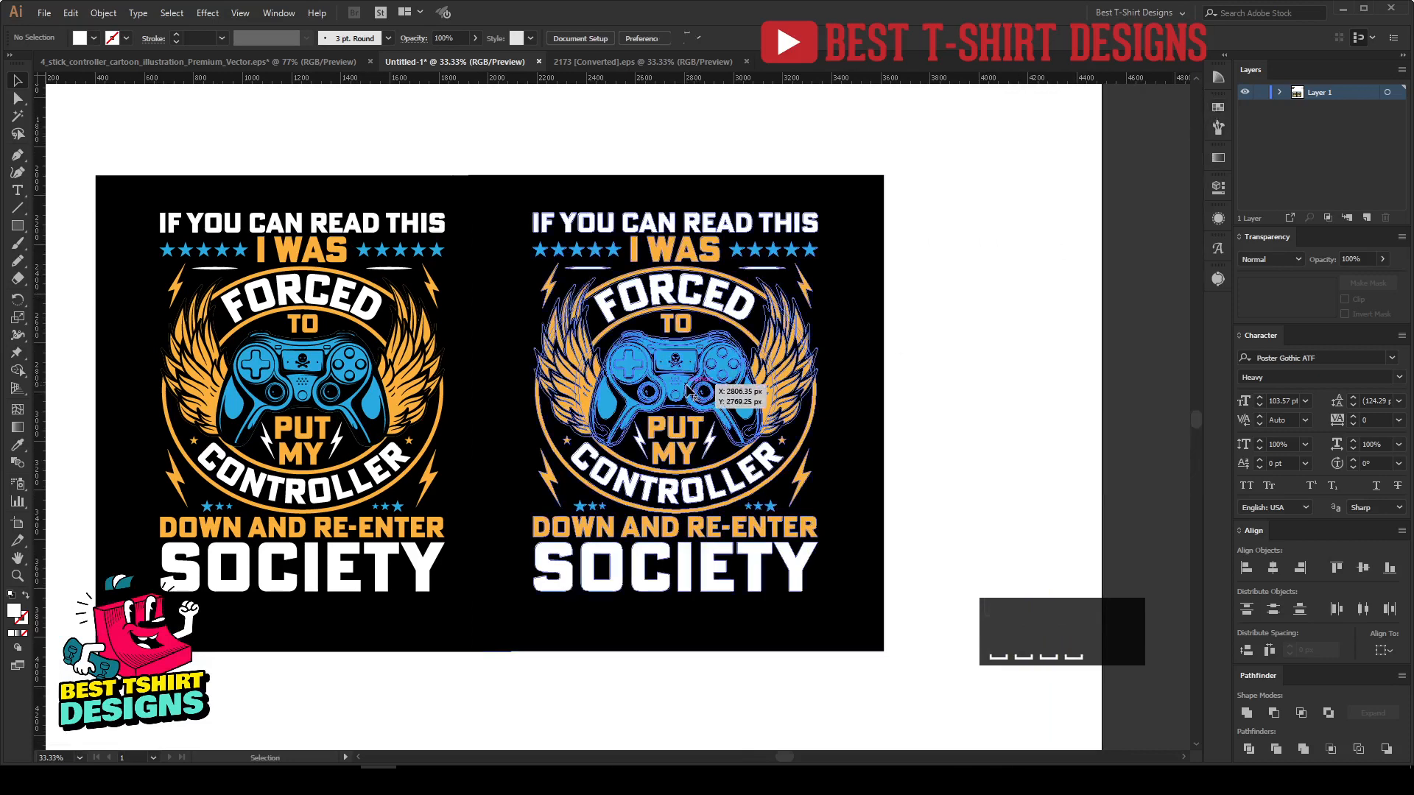
pyautogui.click(900, 650)
pyautogui.moveTo(910, 681); pyautogui.dragTo(527, 194)
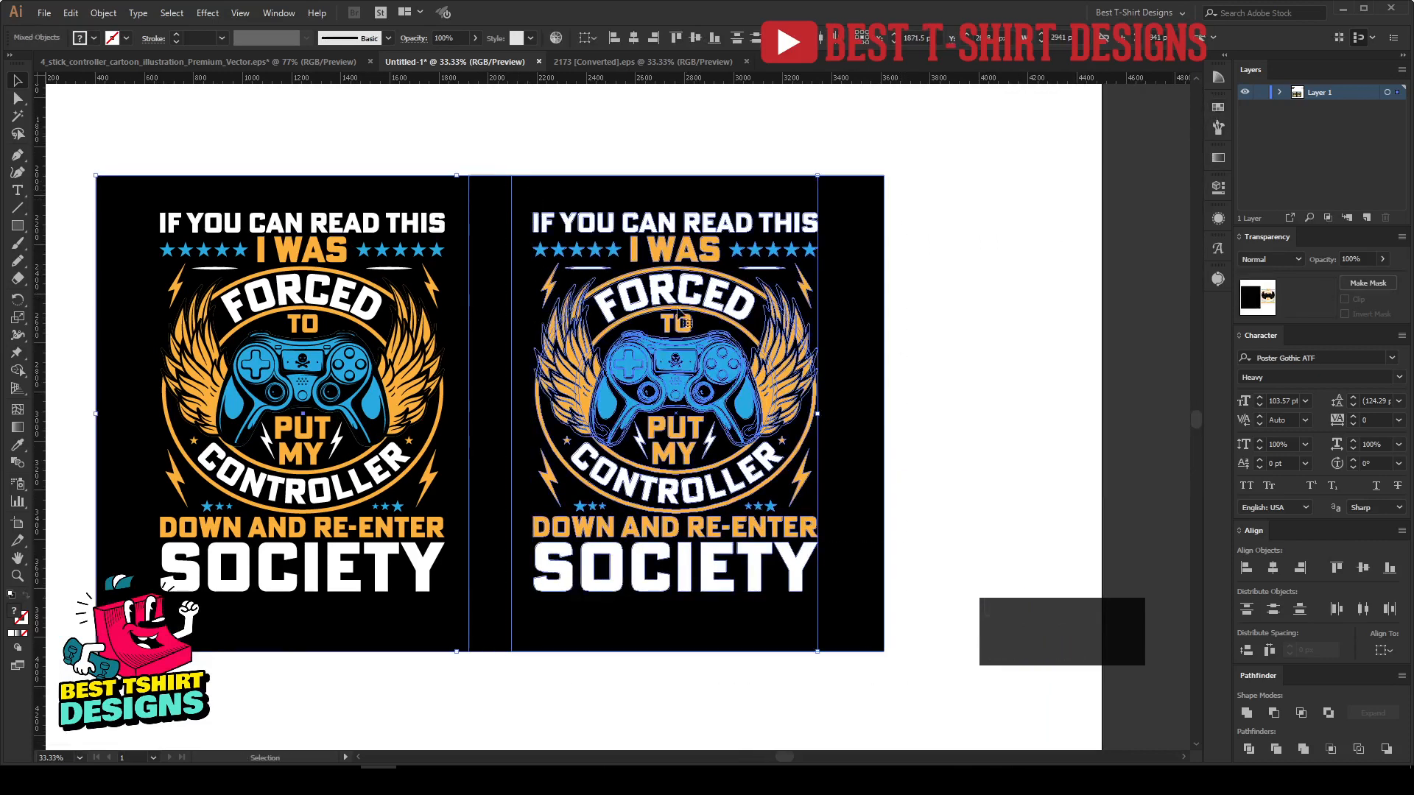
pyautogui.keyDown('shift'); pyautogui.click(459, 198); pyautogui.keyUp('shift')
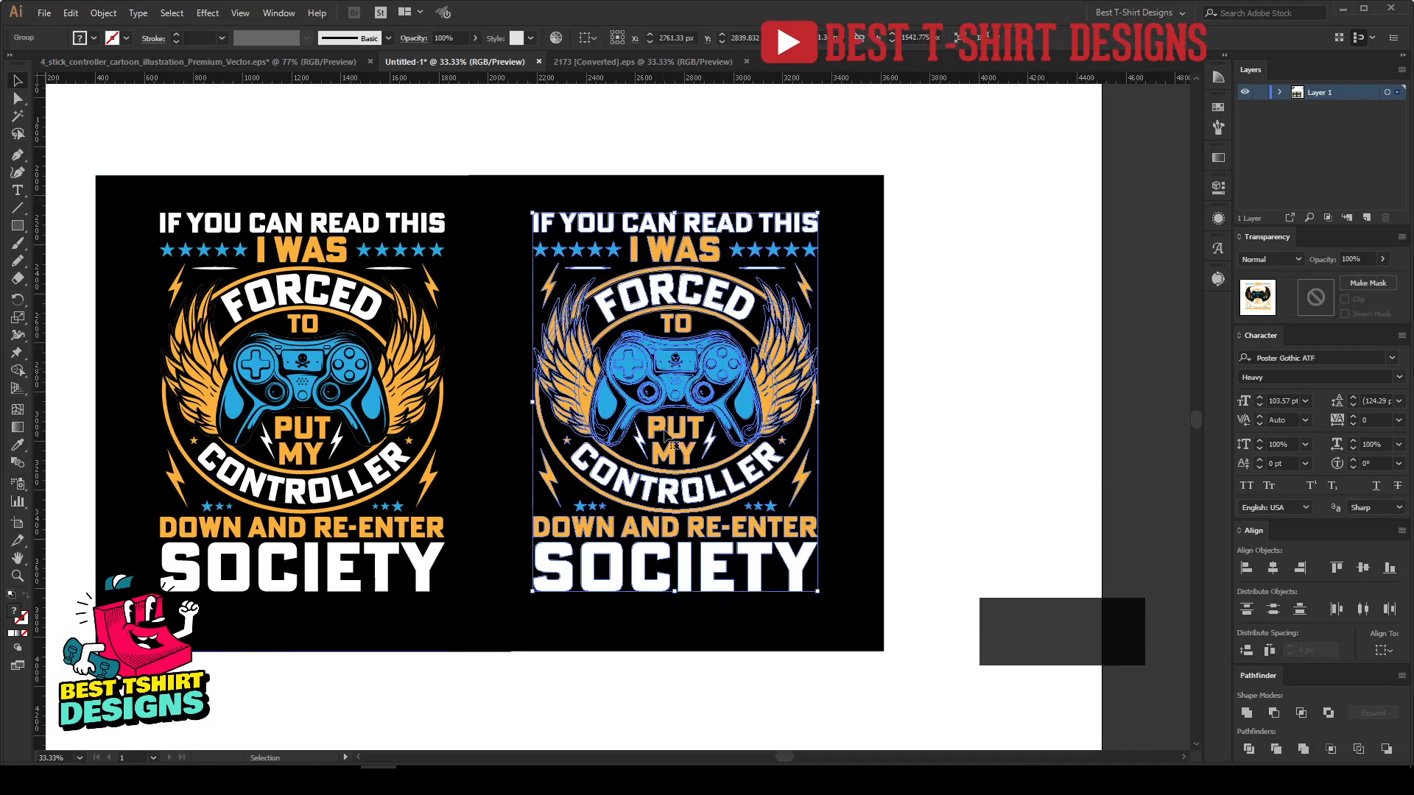
pyautogui.hotkey('ctrl', 'g')
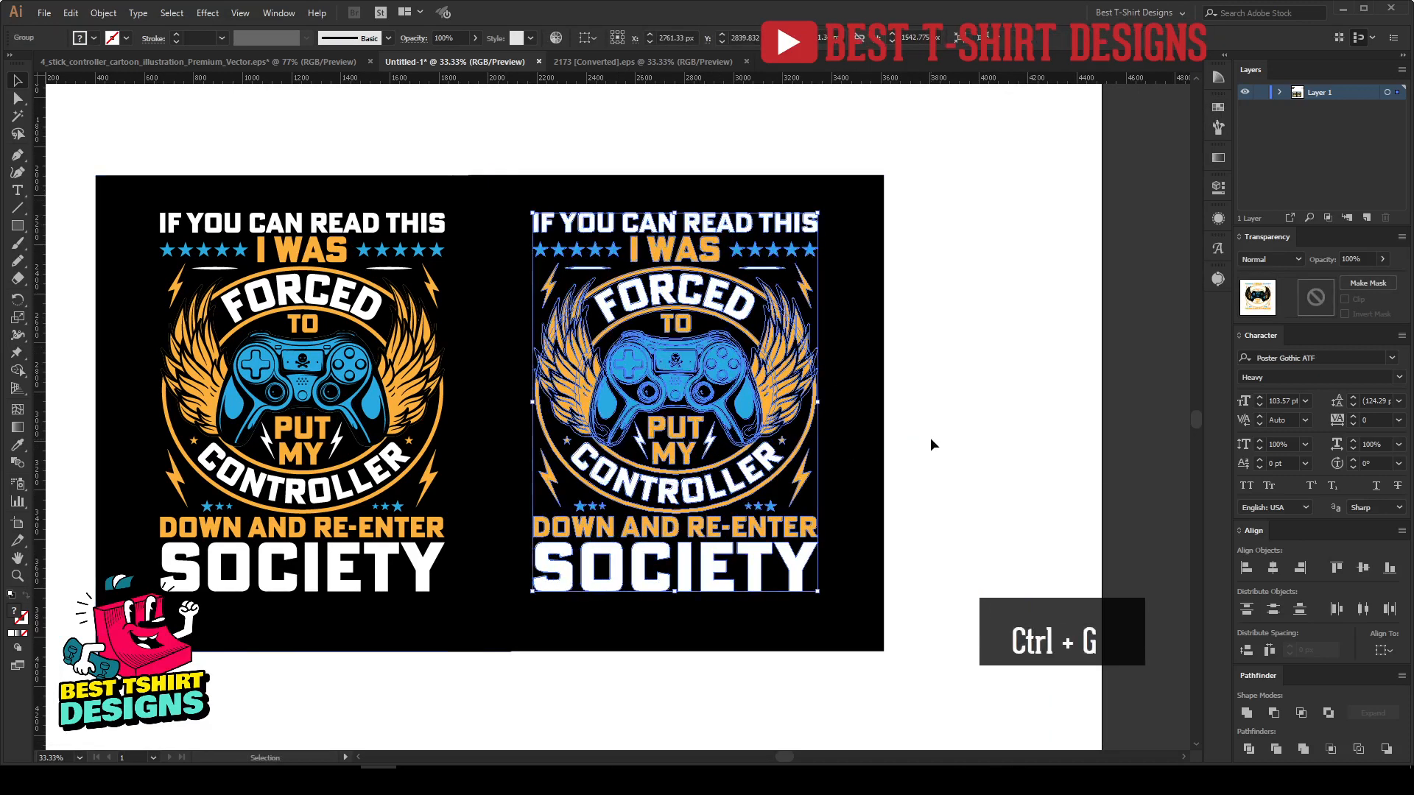
pyautogui.click(930, 438)
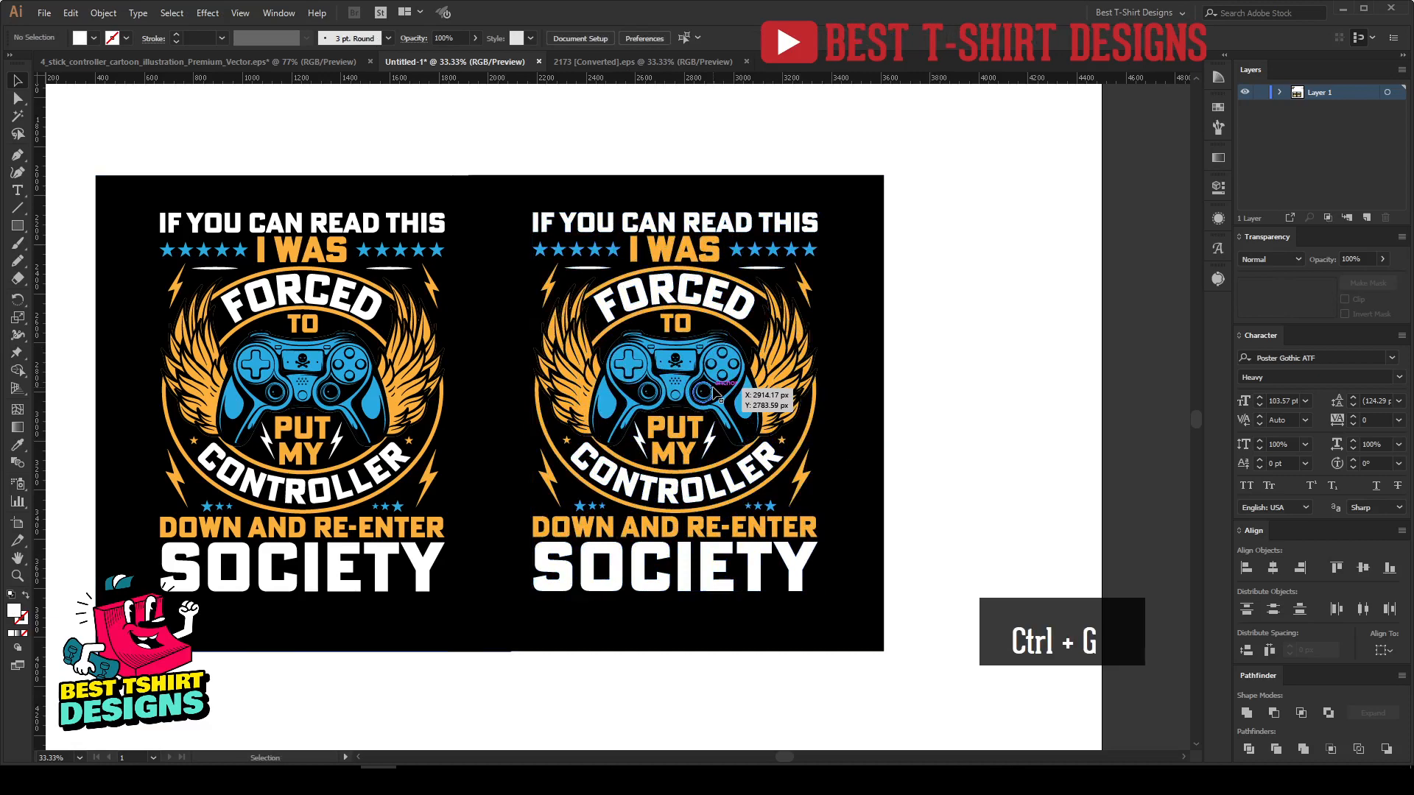
# Isolate the duplicate design's group and recolour all its light blue controller and star shapes with the wings' orange.
pyautogui.doubleClick(712, 392)
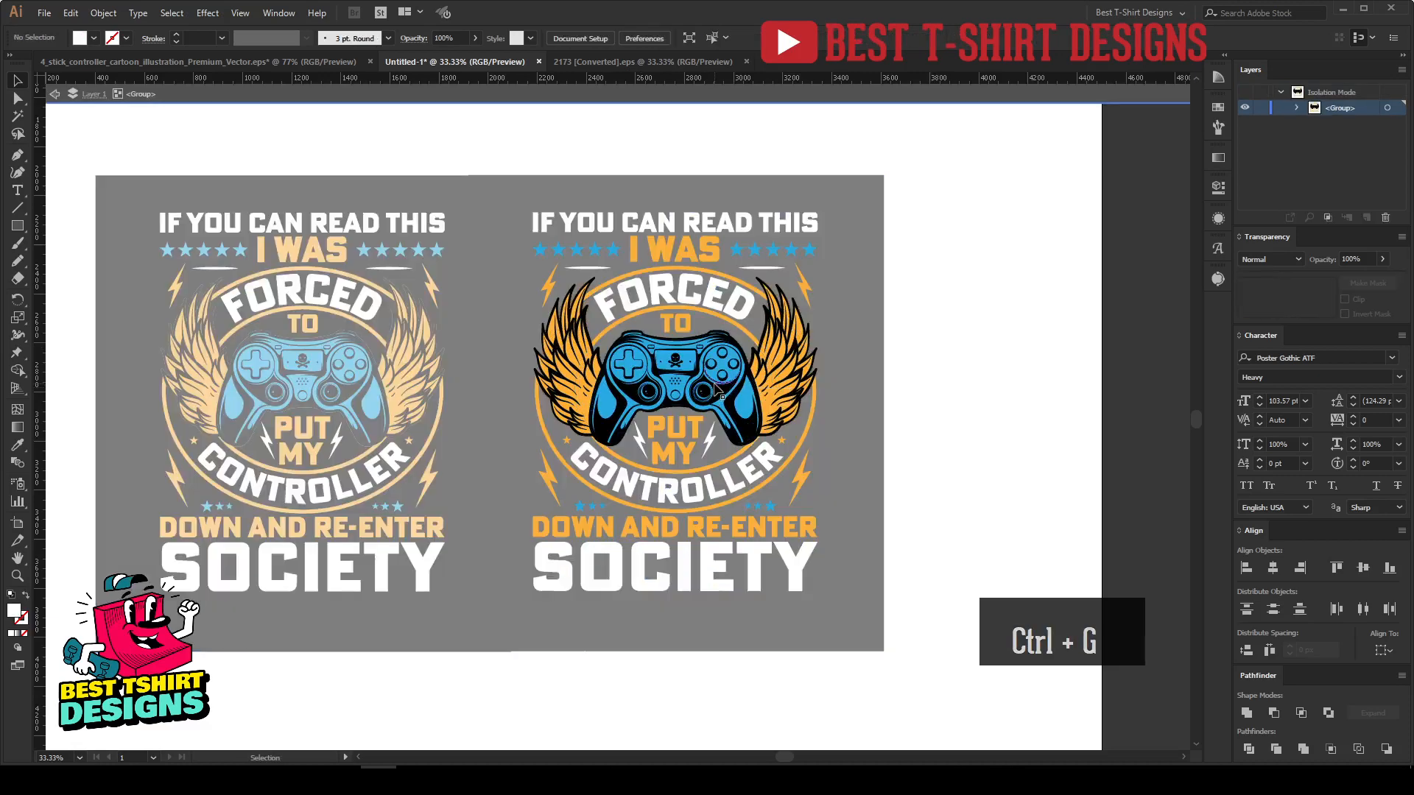
pyautogui.scroll(1, 715, 386)
pyautogui.press('y')
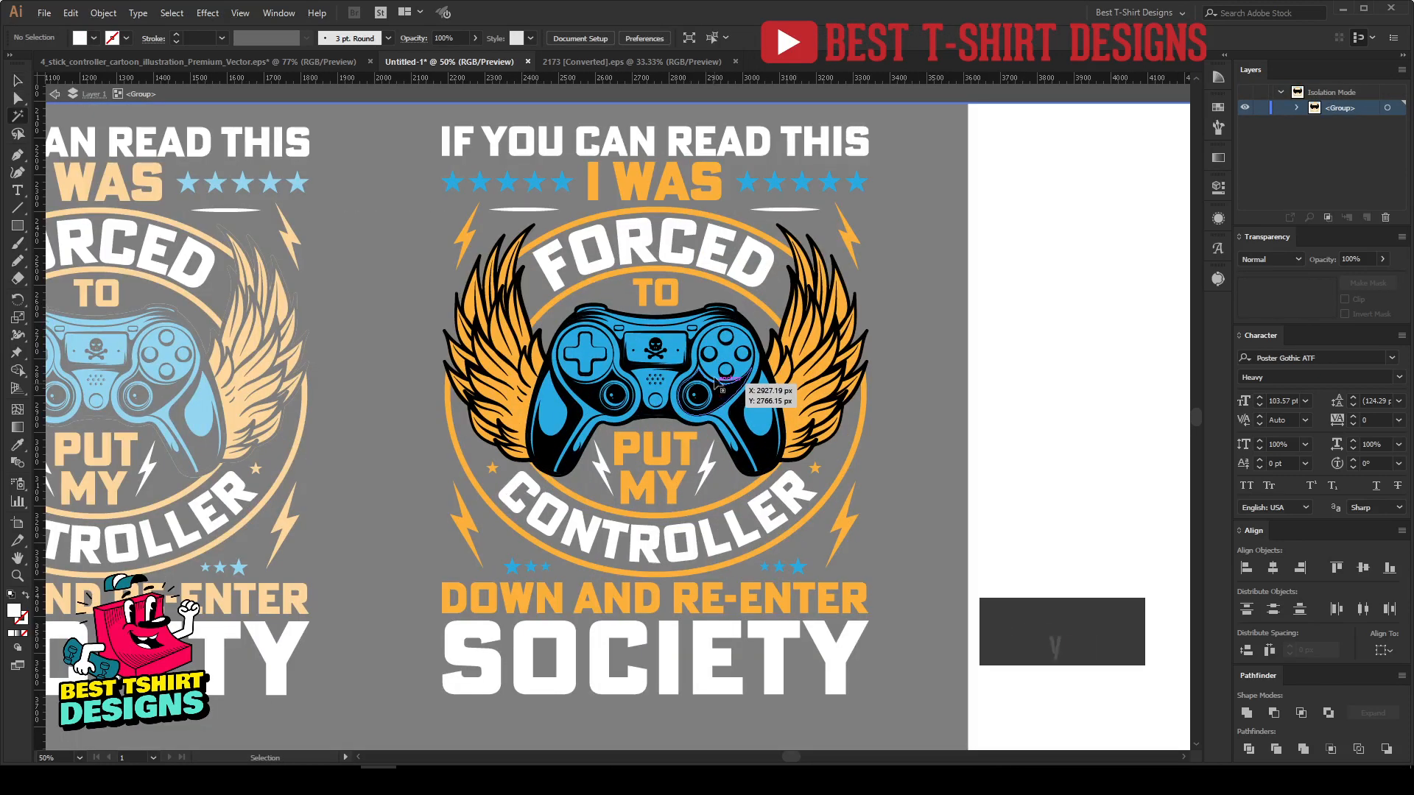
pyautogui.click(723, 354)
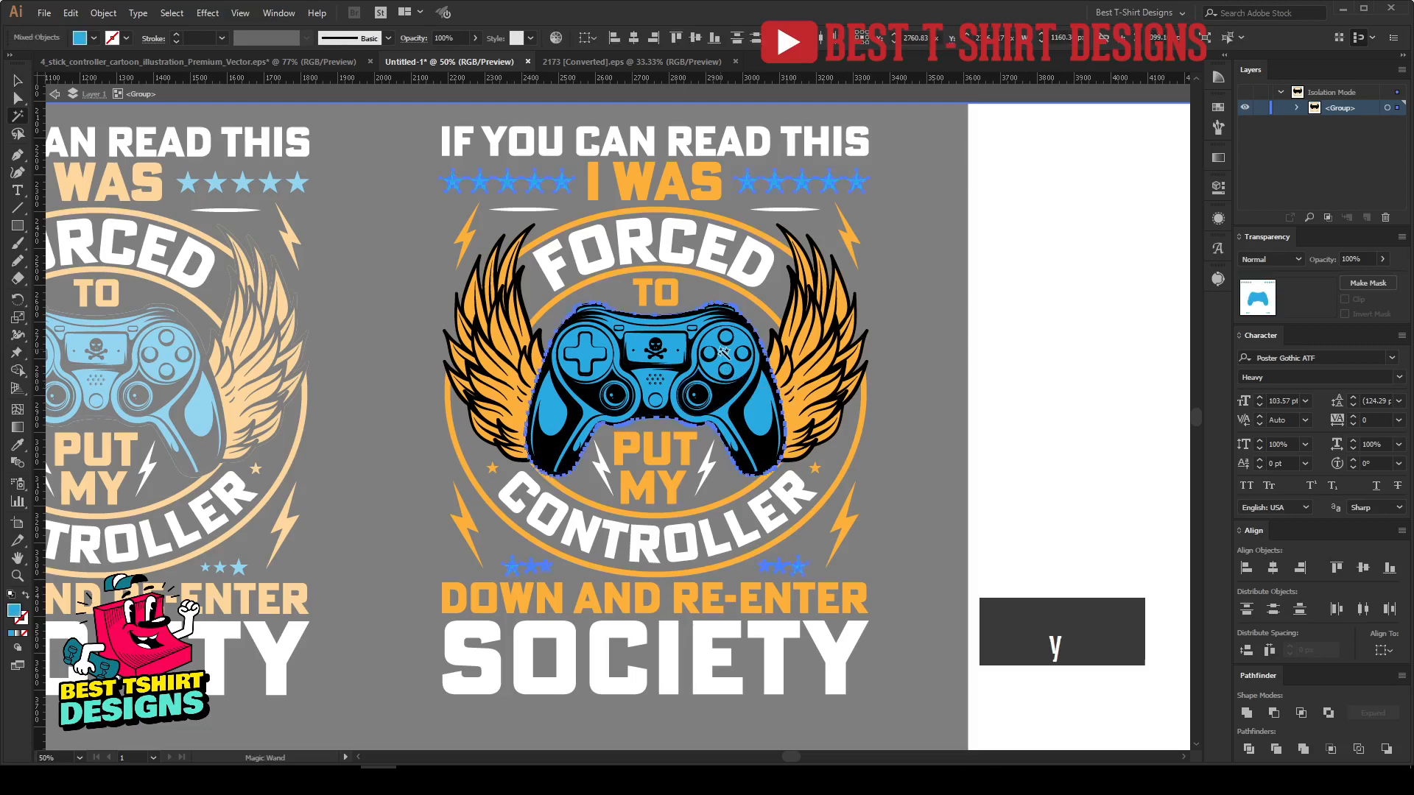
pyautogui.press('i')
pyautogui.click(795, 410)
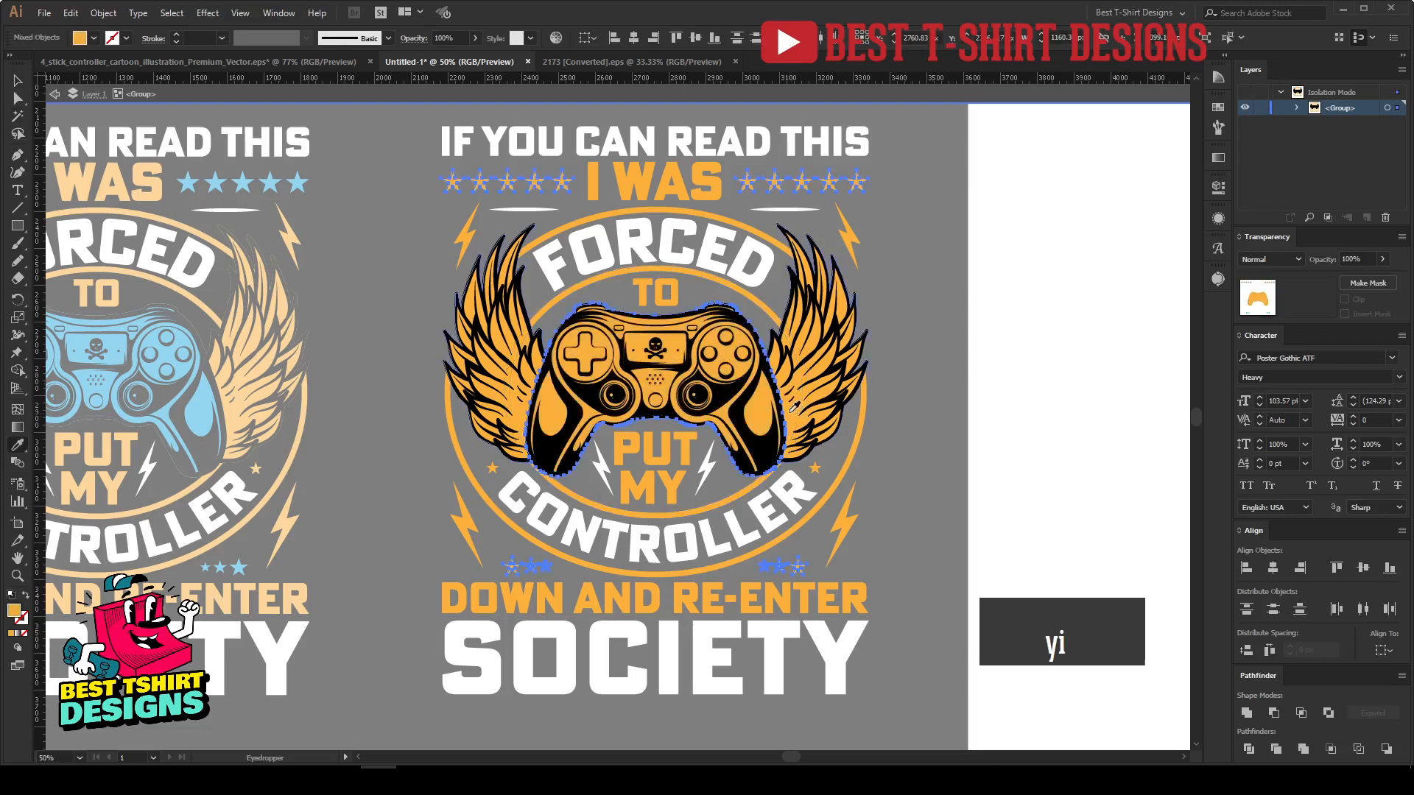
# Recolour all the white lettering and accents of the duplicate design with the same orange and leave the isolated group.
pyautogui.press('v')
pyautogui.press('y')
pyautogui.click(740, 257)
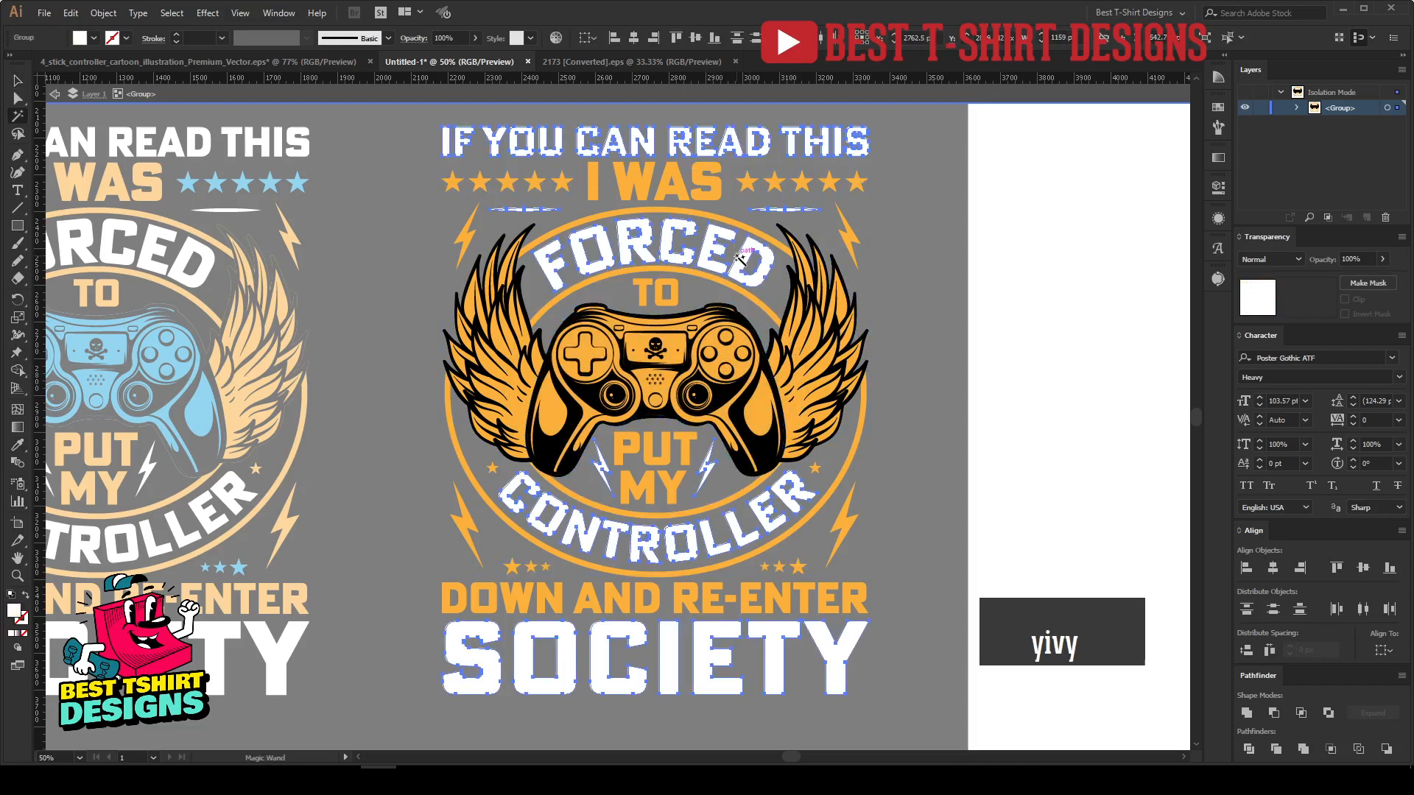
pyautogui.press('i')
pyautogui.click(673, 343)
pyautogui.press('v')
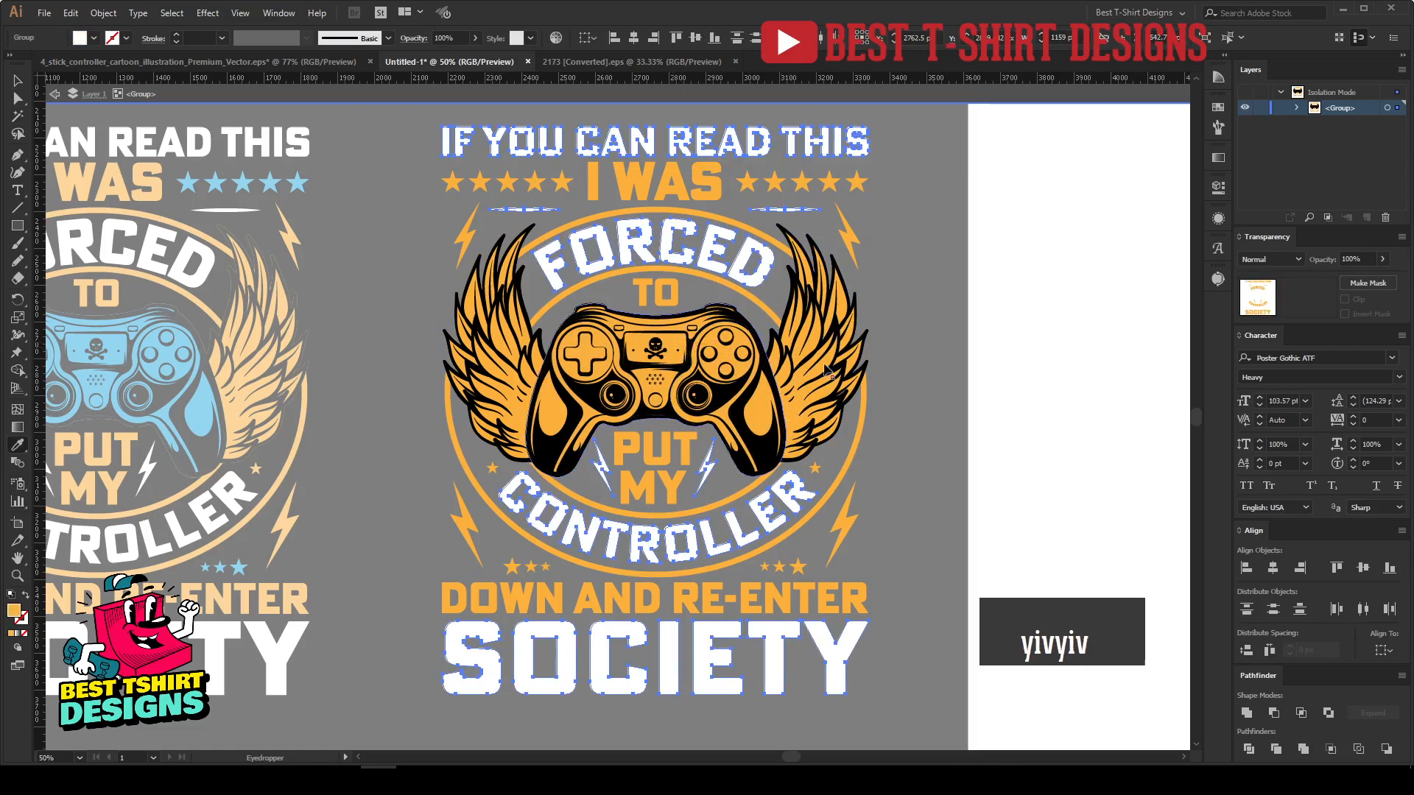
pyautogui.click(1037, 382)
pyautogui.hotkey('ctrl', '-')
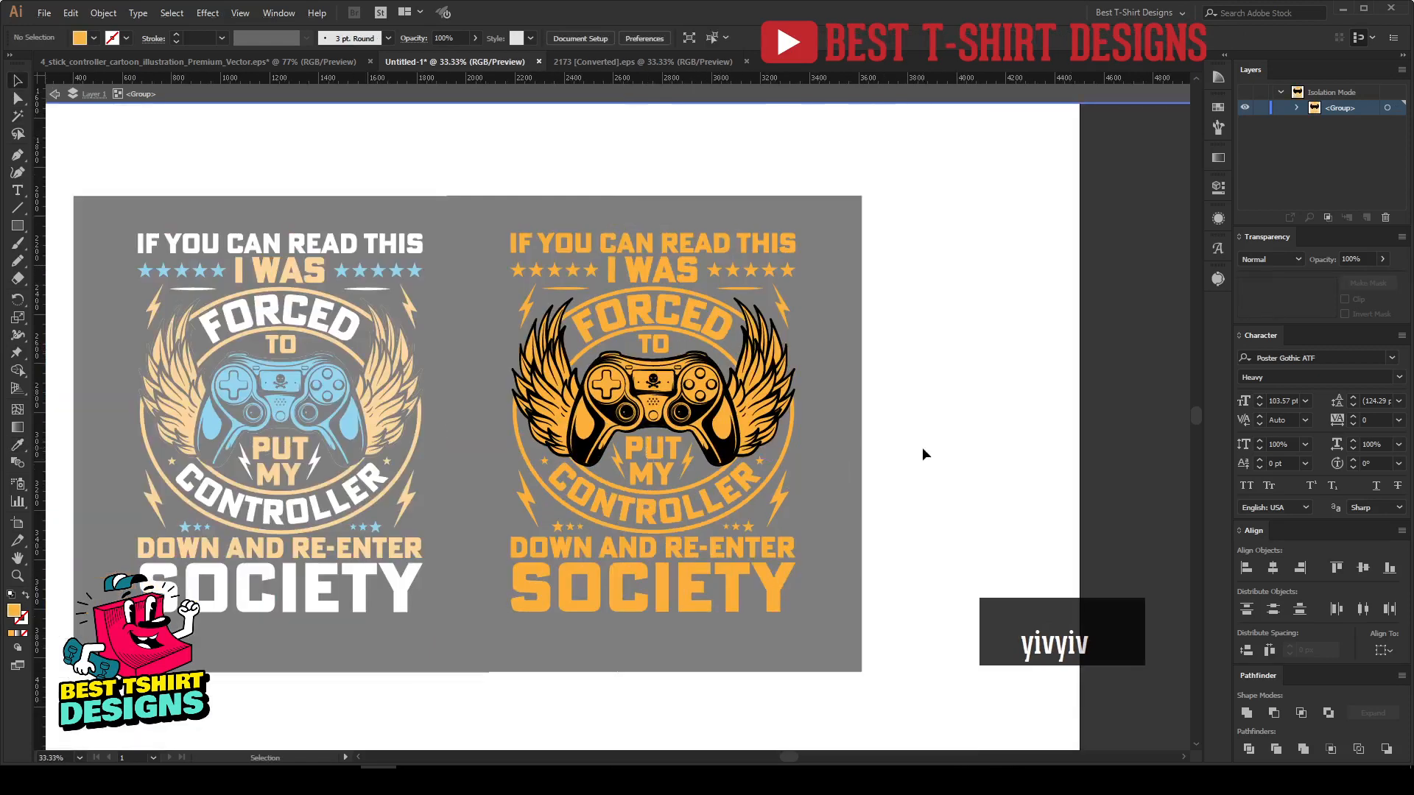
pyautogui.doubleClick(923, 449)
pyautogui.press('space')
pyautogui.moveTo(921, 481); pyautogui.dragTo(903, 482)
# Add an opacity mask to the all-orange design with clipping turned off.
pyautogui.click(617, 406)
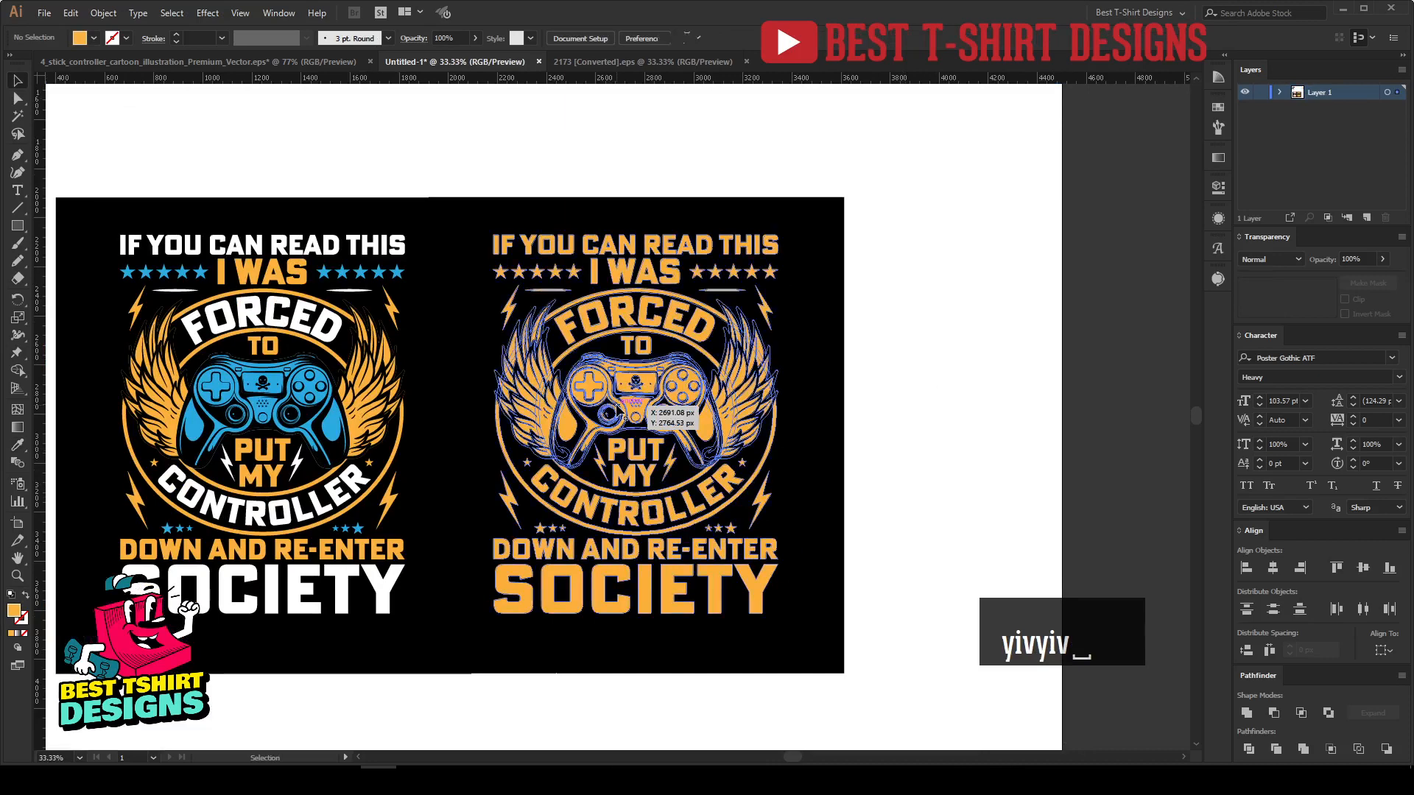
pyautogui.hotkey('ctrl', '+')
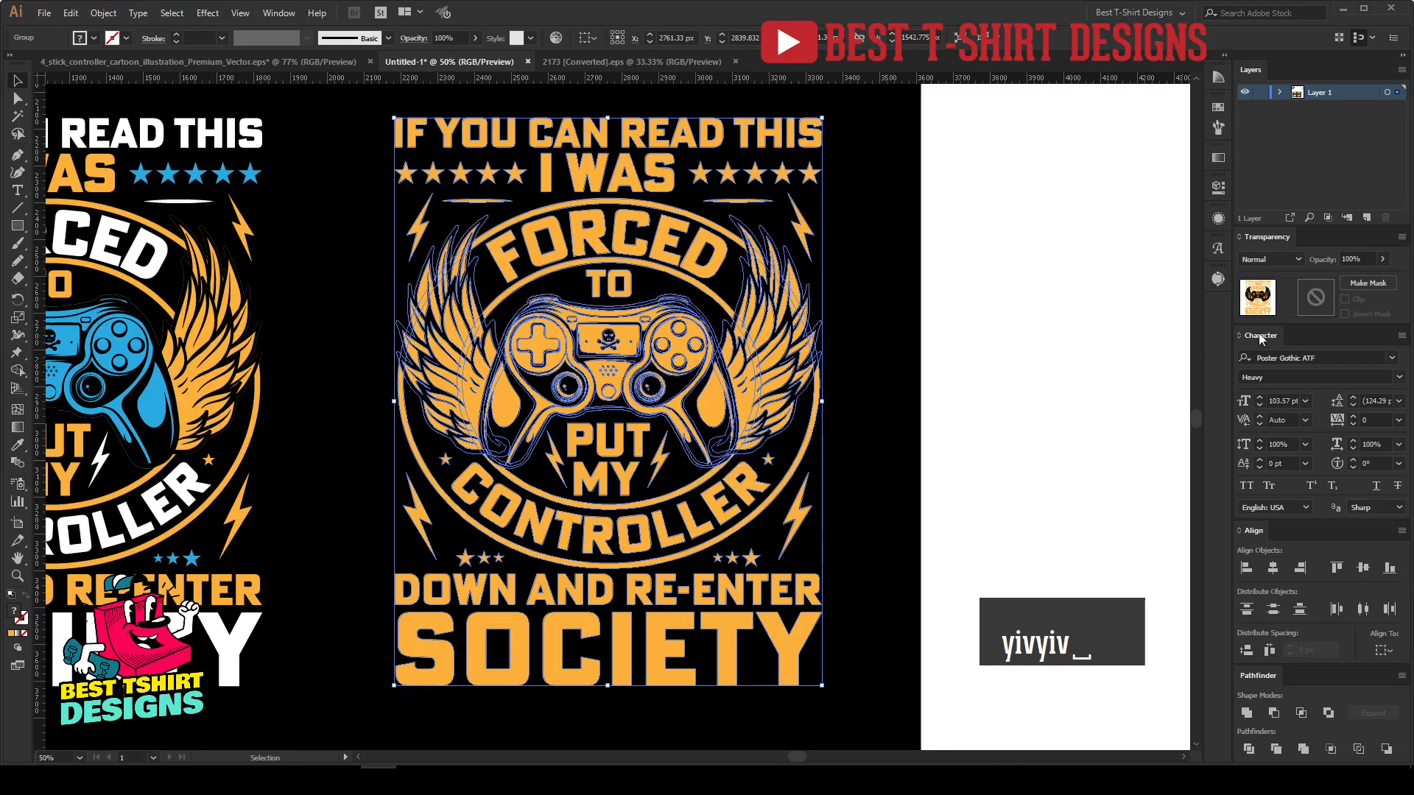
pyautogui.click(1367, 284)
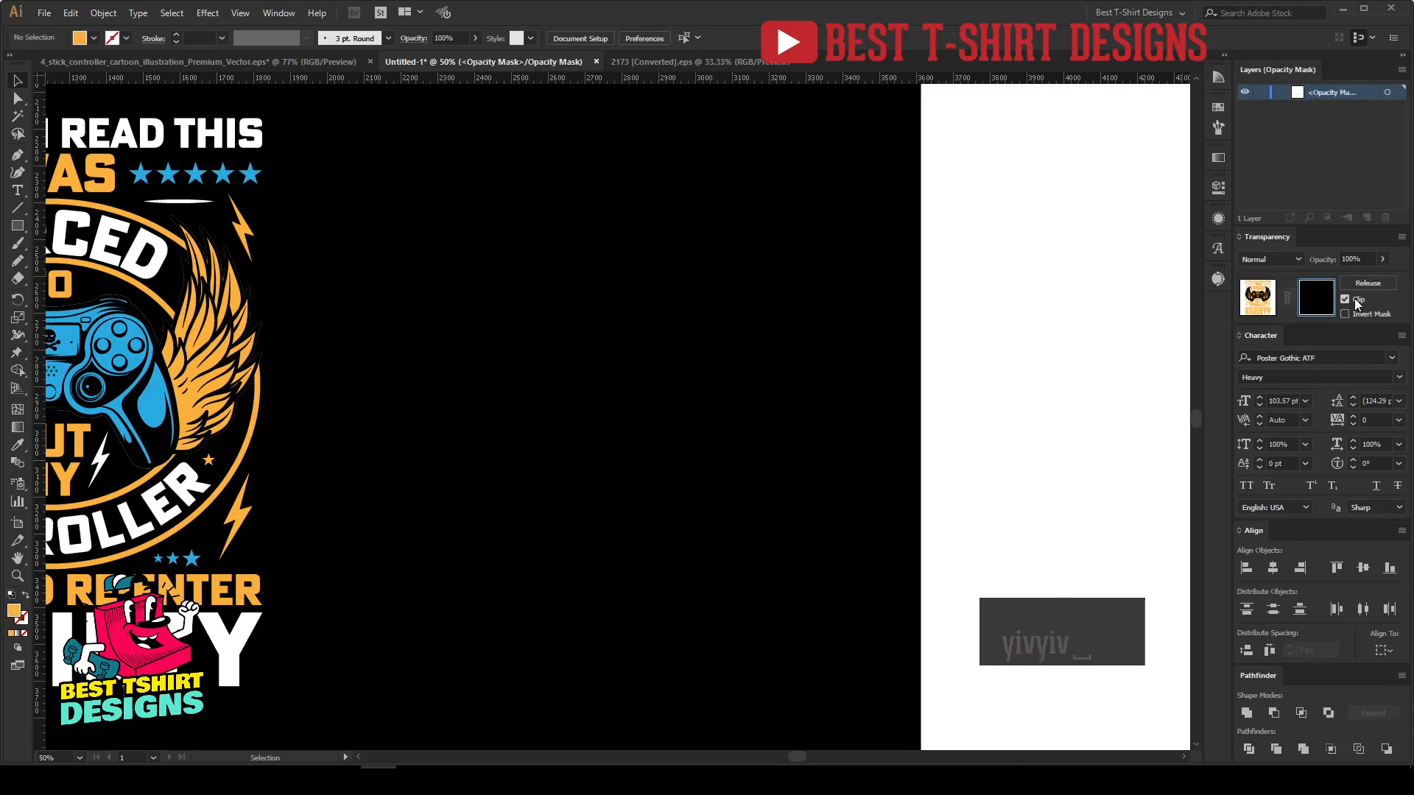
pyautogui.click(1356, 301)
pyautogui.scroll(1, 984, 402)
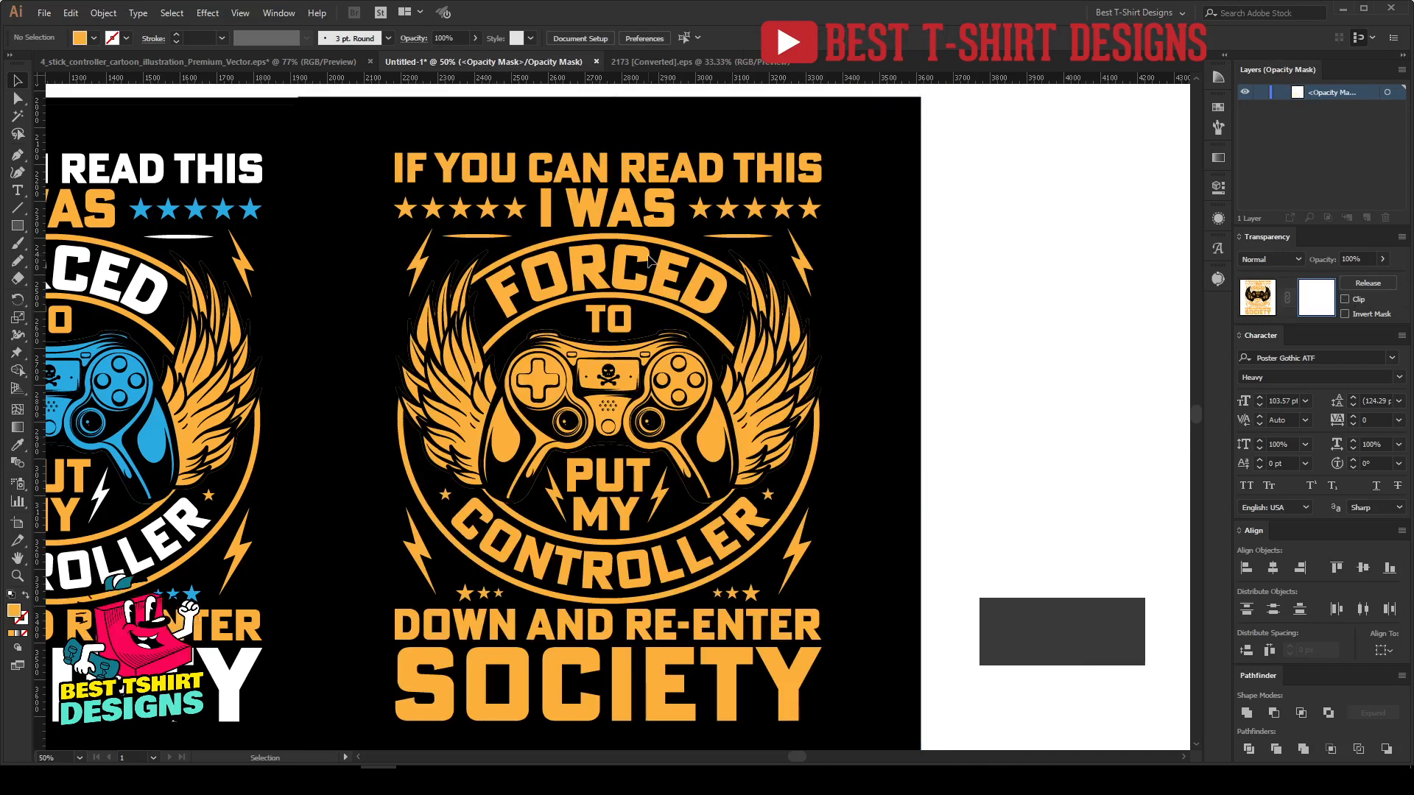
# Switch to the 2173 [Converted].eps document and inspect its grunge texture.
pyautogui.click(669, 57)
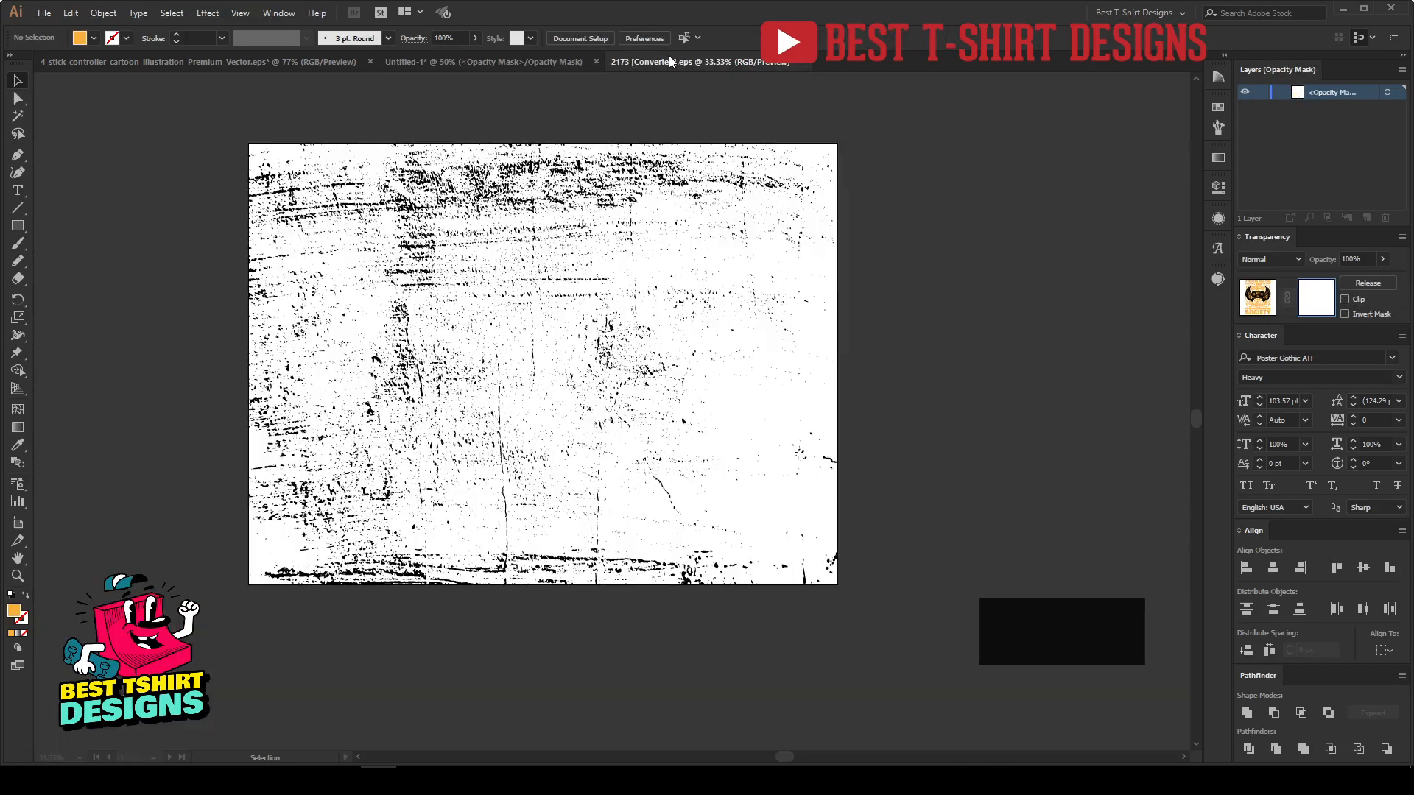
pyautogui.scroll(-1, 465, 339)
pyautogui.click(465, 339)
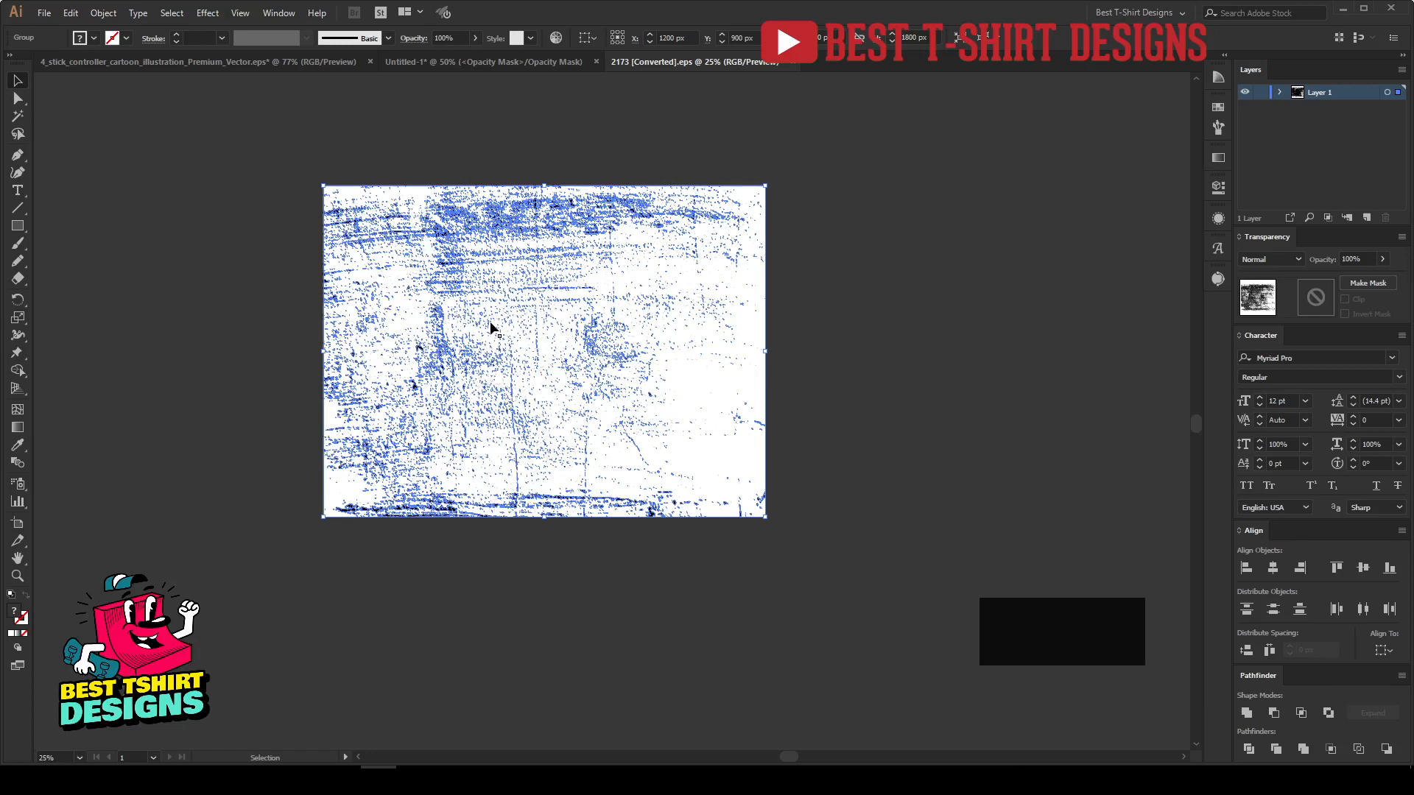
pyautogui.click(234, 266)
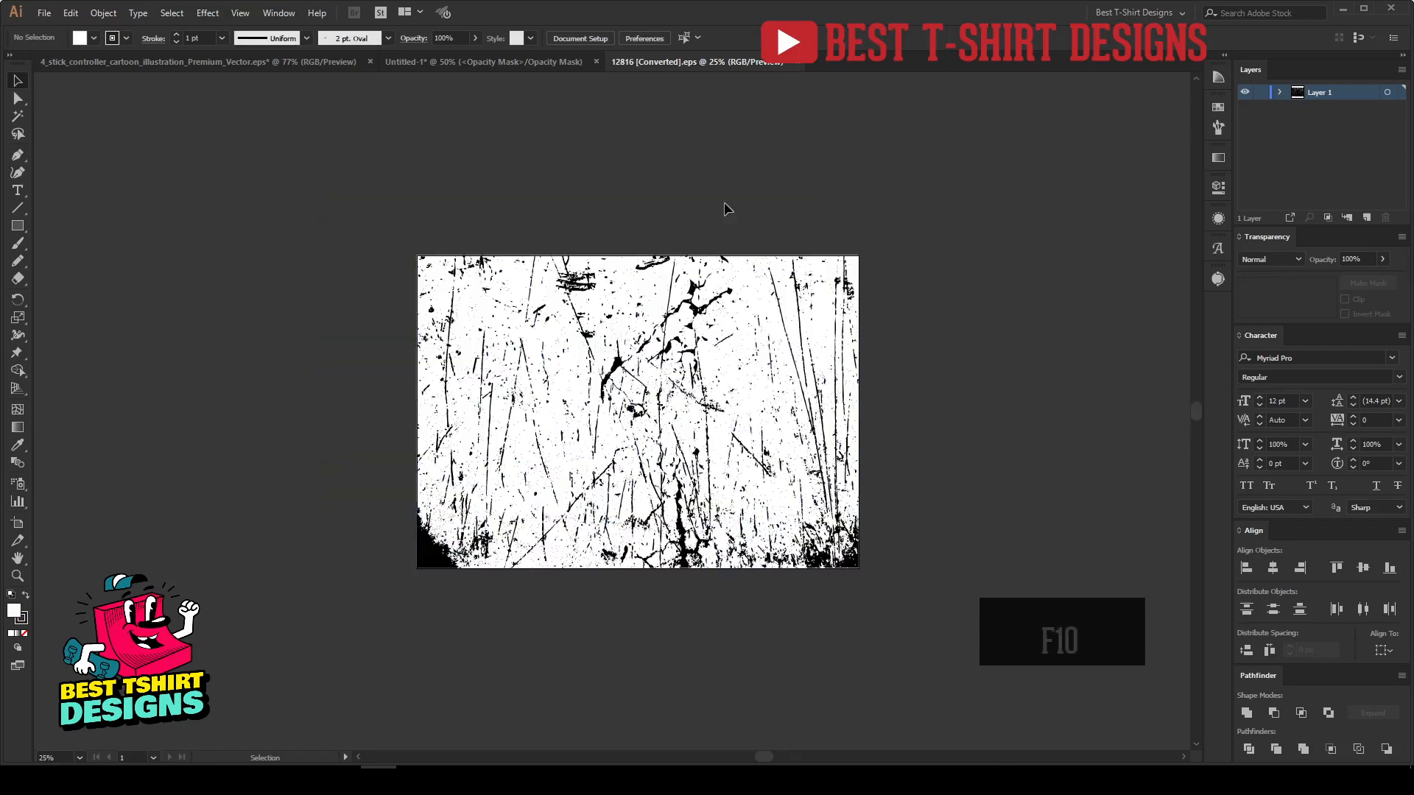
# Move the scratched texture in 12816 [Converted].eps partly off the artboard and delete its white background shapes.
pyautogui.press('F10')
pyautogui.moveTo(658, 397); pyautogui.dragTo(351, 327)
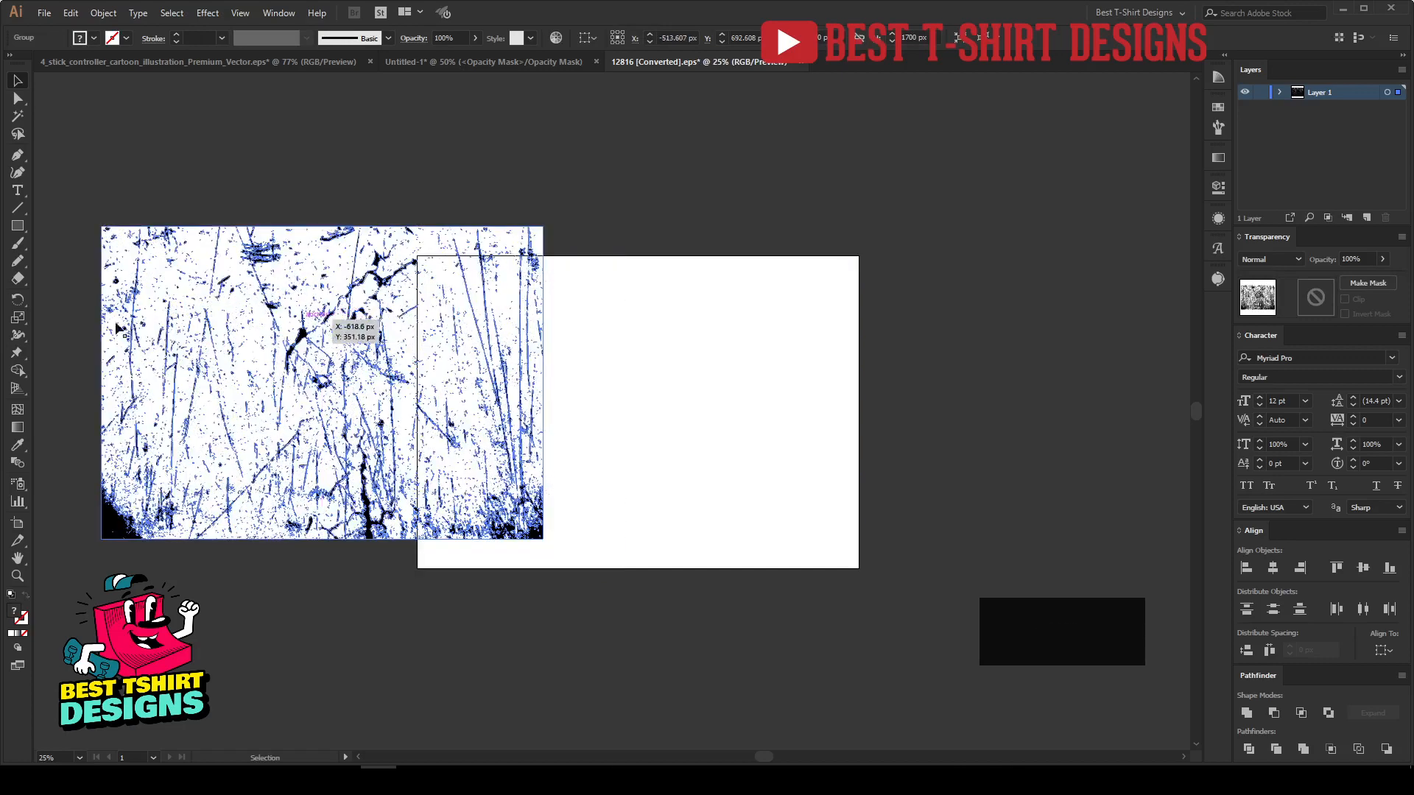
pyautogui.hotkey('ctrl', '=')
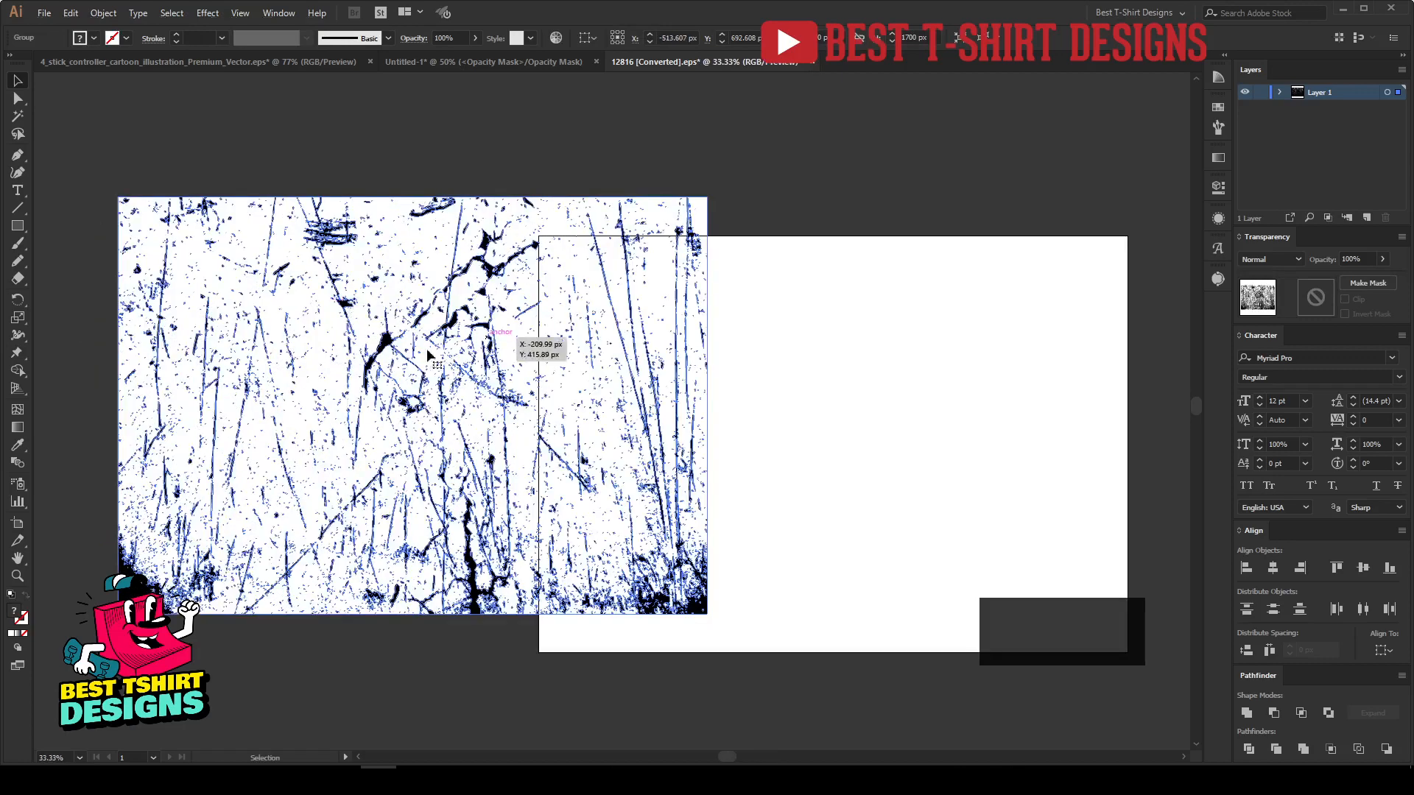
pyautogui.click(429, 171)
pyautogui.press('y')
pyautogui.click(416, 230)
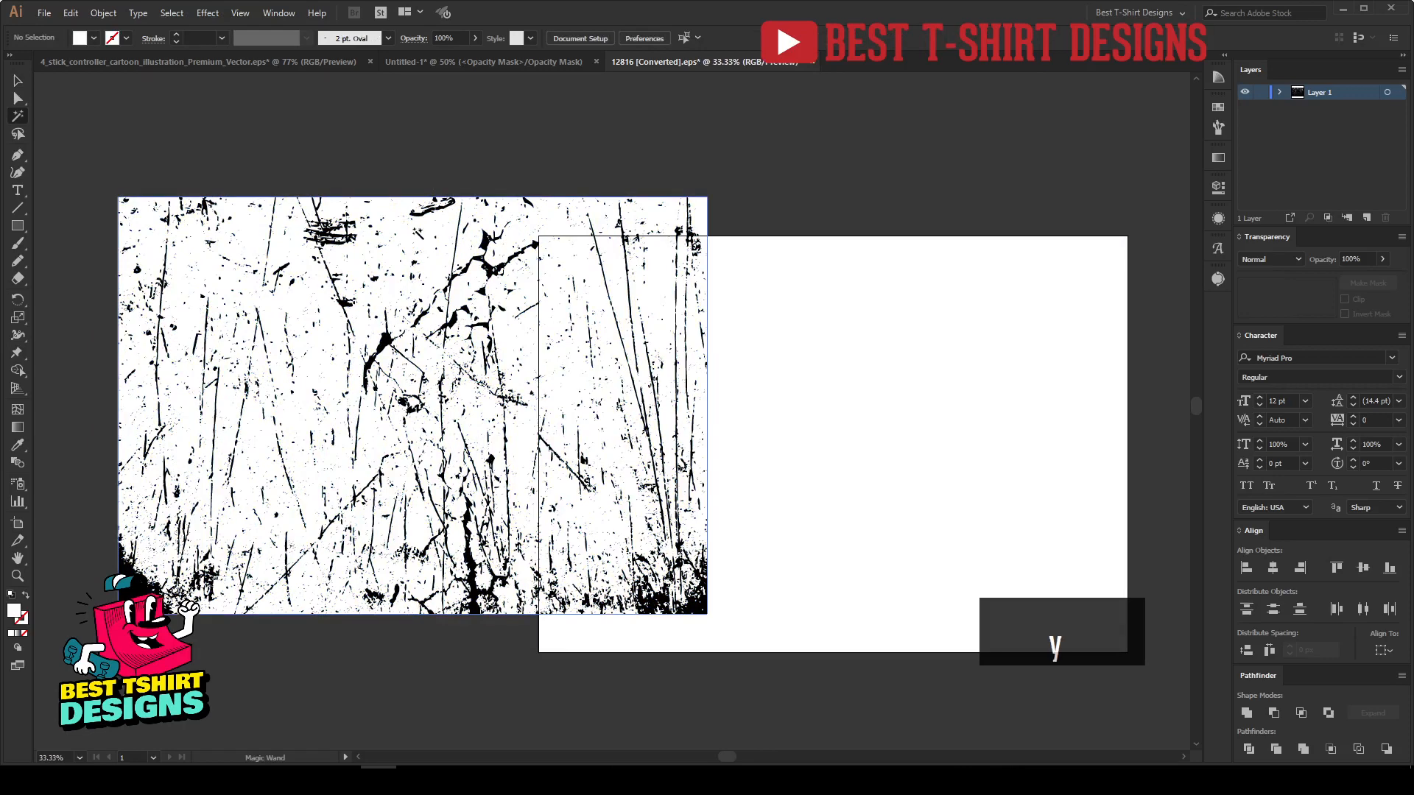
pyautogui.press('Delete')
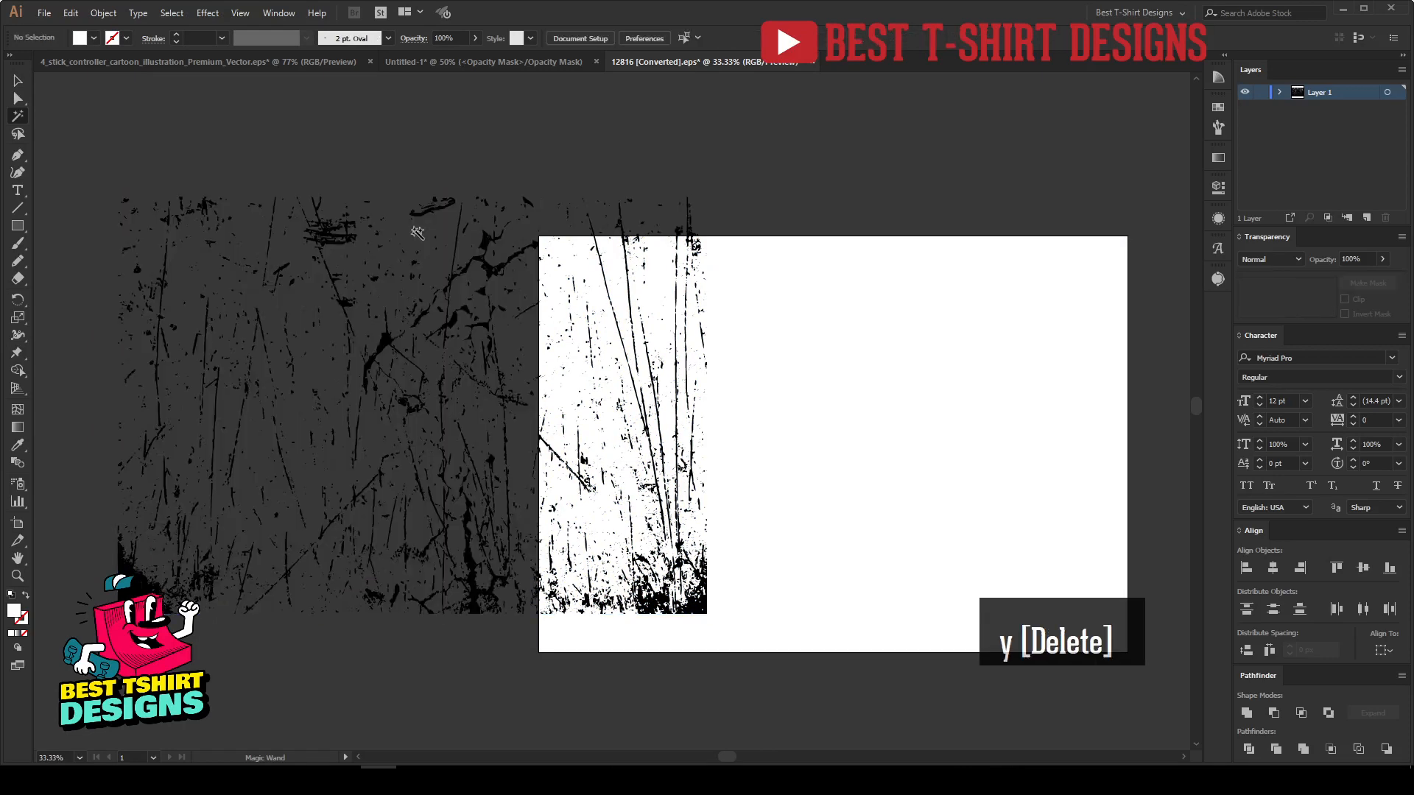
# Fill the whole scratched texture group with the Black swatch and copy the group.
pyautogui.press('v')
pyautogui.click(343, 238)
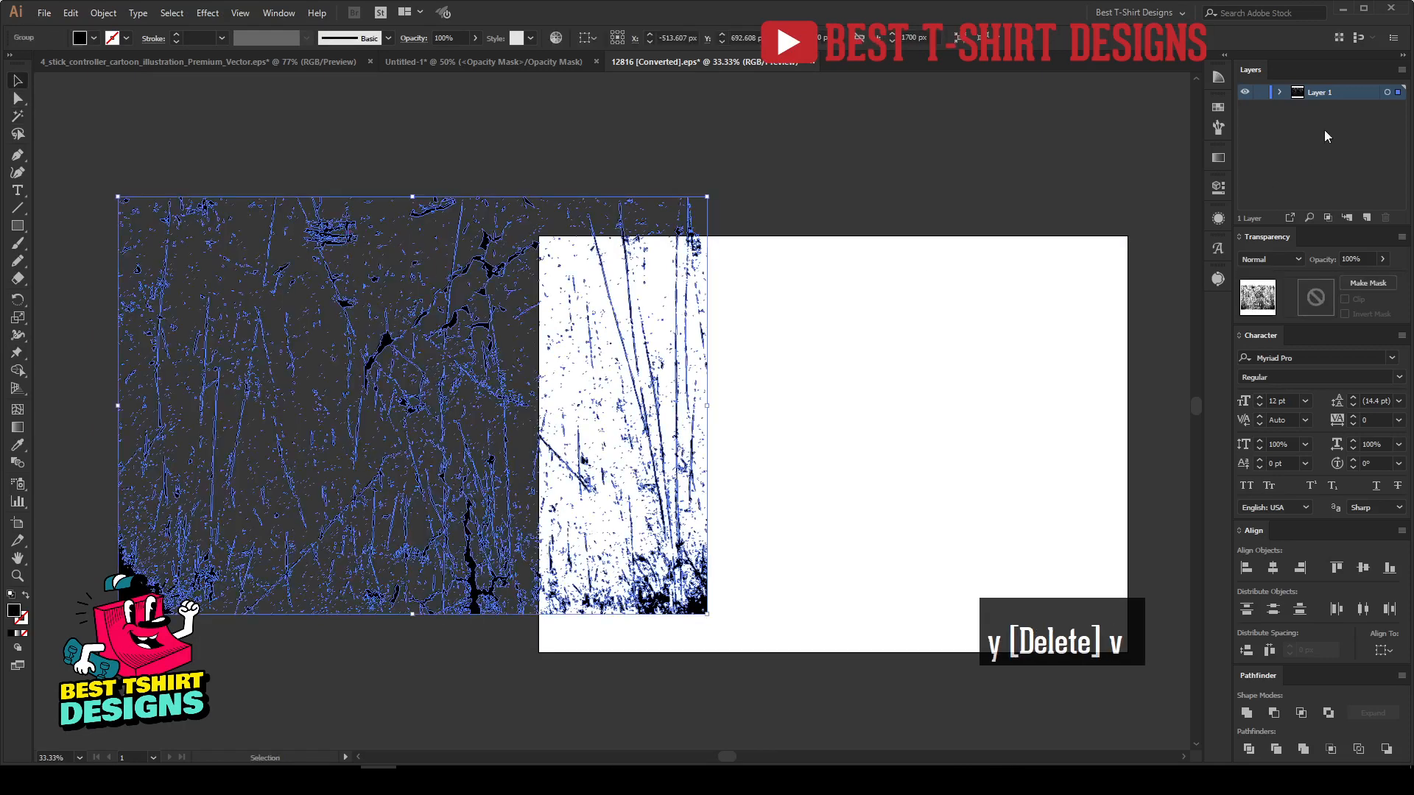
pyautogui.click(1216, 108)
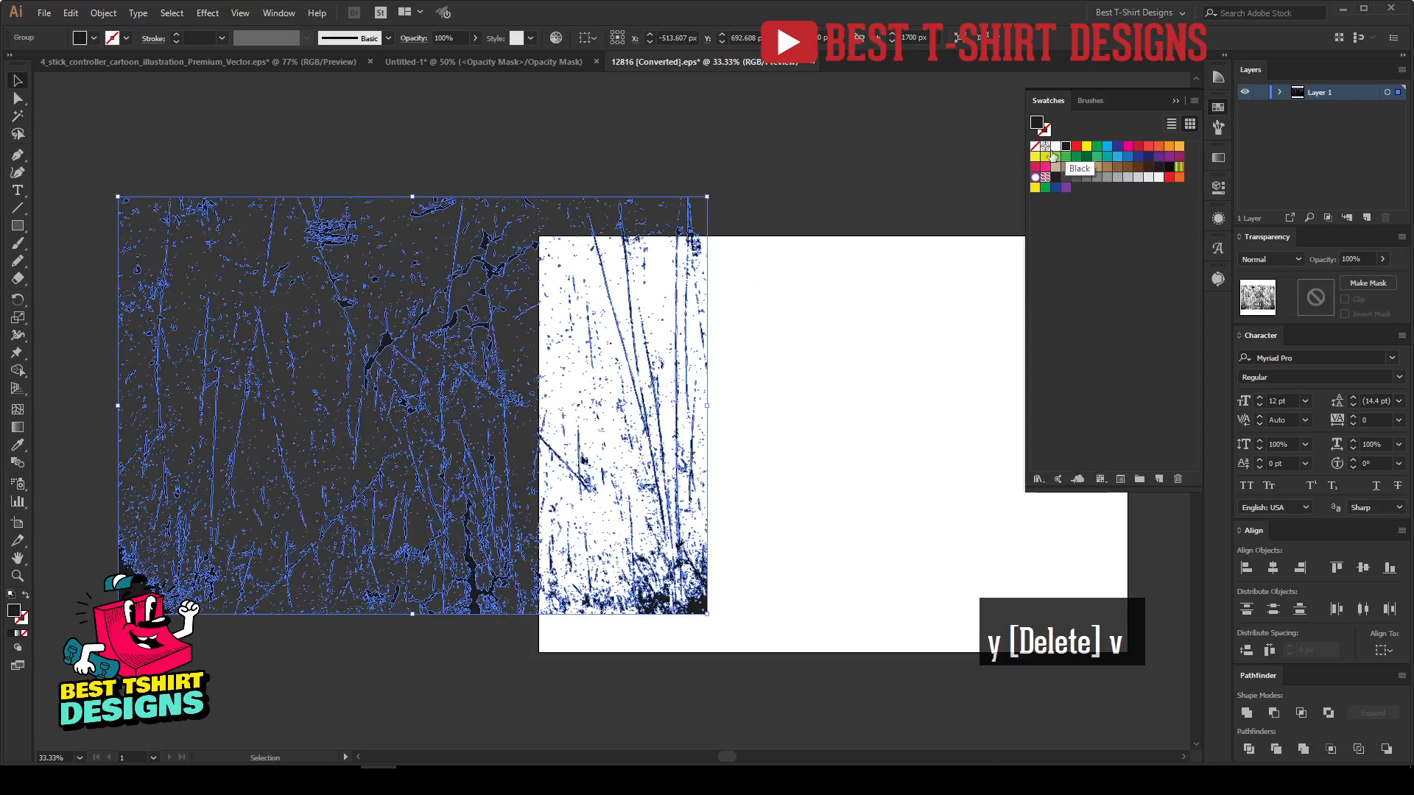
pyautogui.click(766, 289)
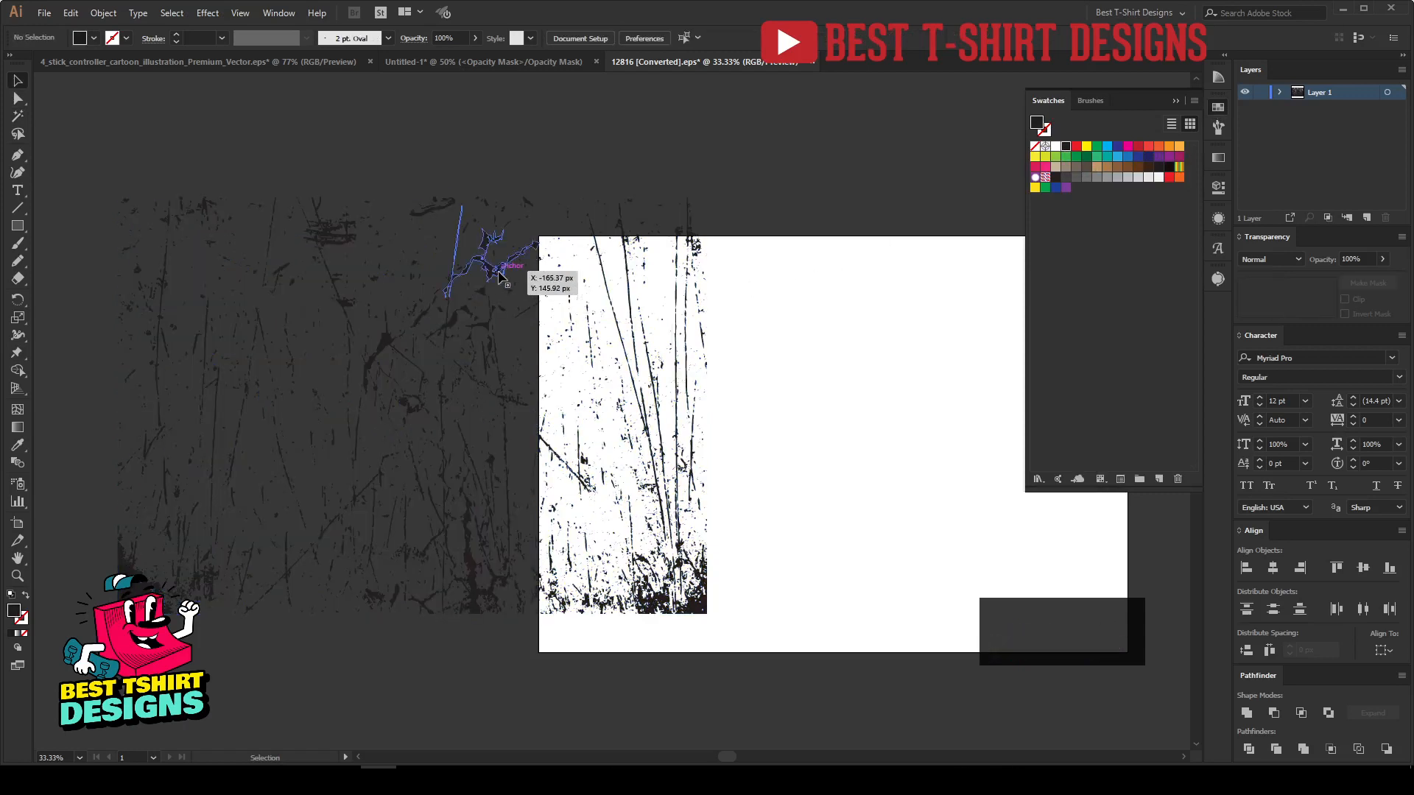
pyautogui.click(498, 276)
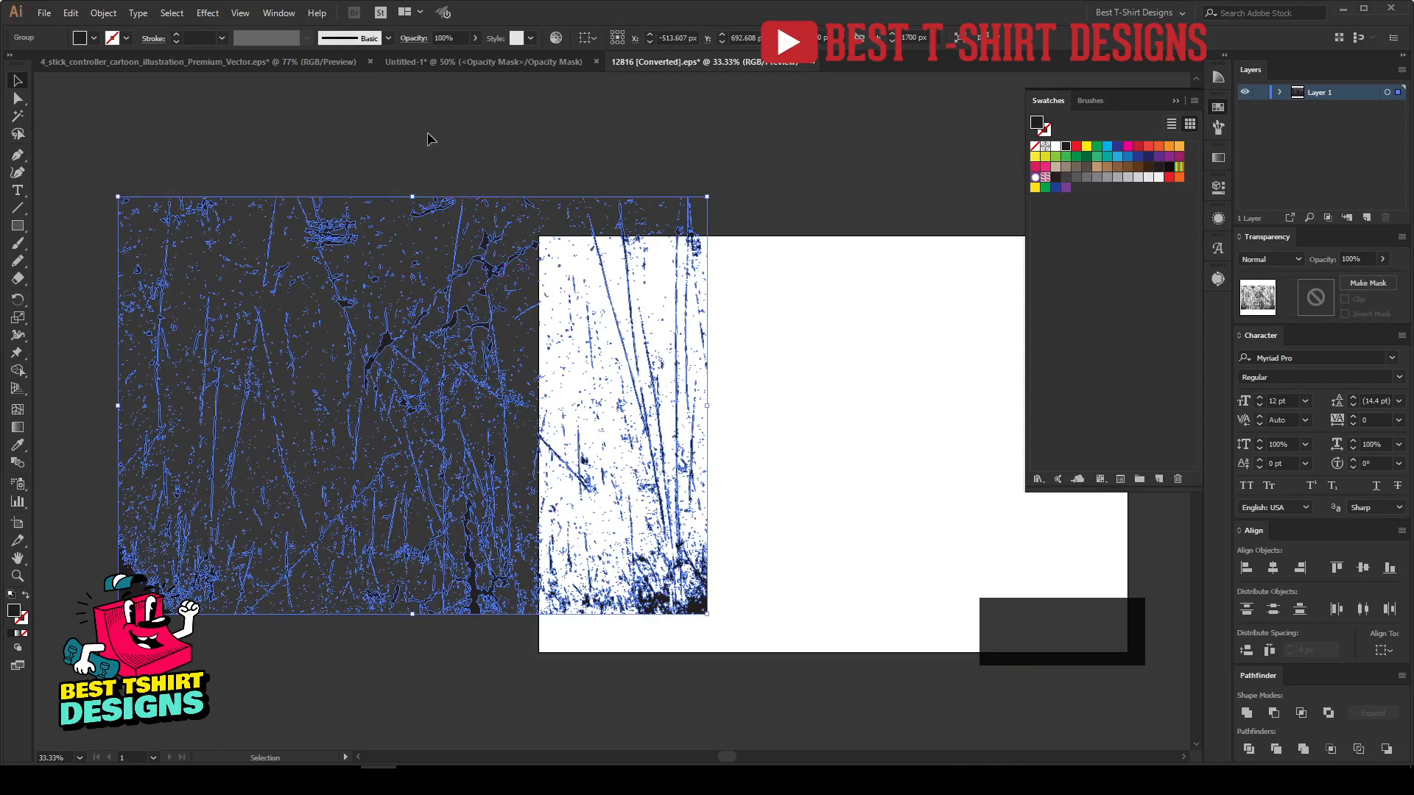
pyautogui.hotkey('ctrl', 'c')
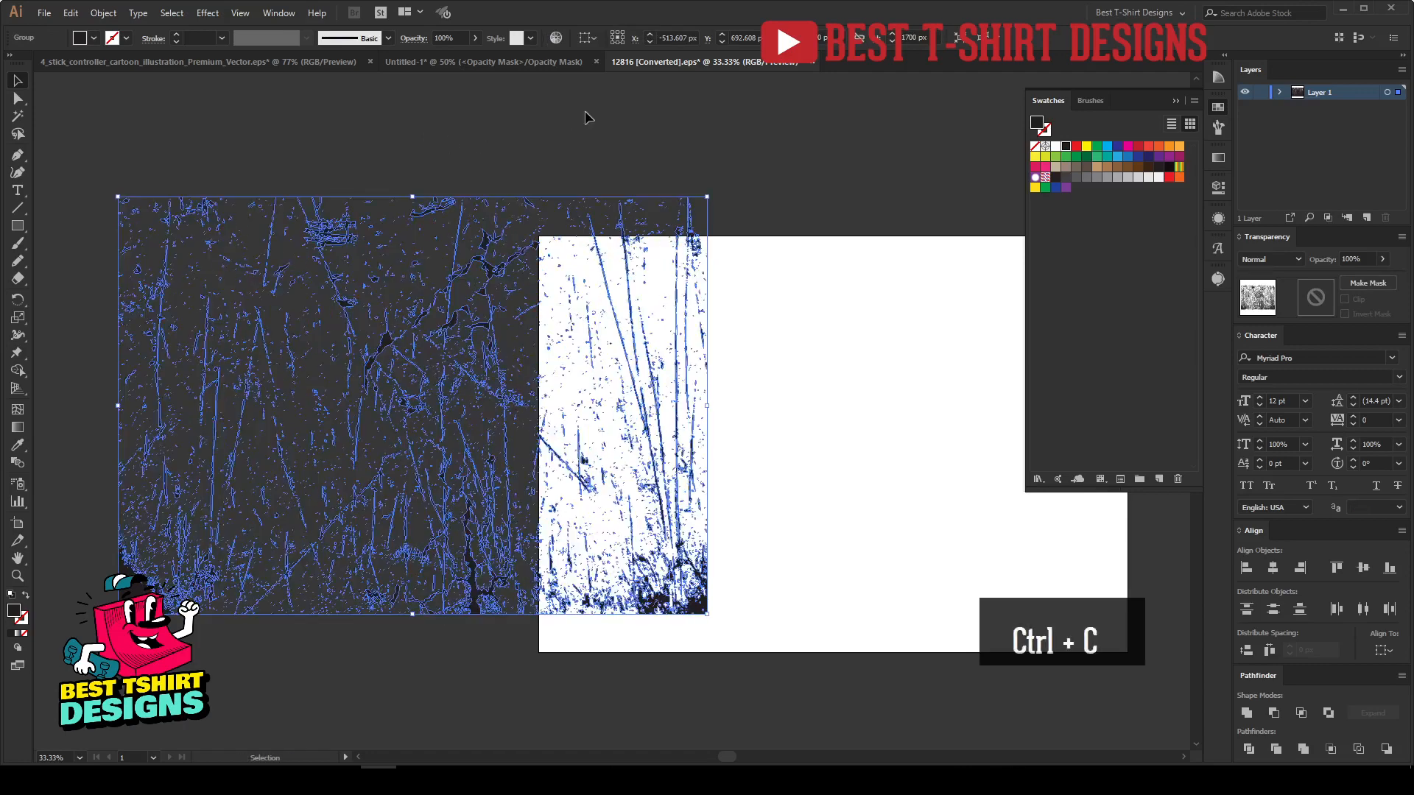
# Switch to the Untitled-1 document and paste the scratched texture into the opacity mask of the all-orange design.
pyautogui.click(479, 62)
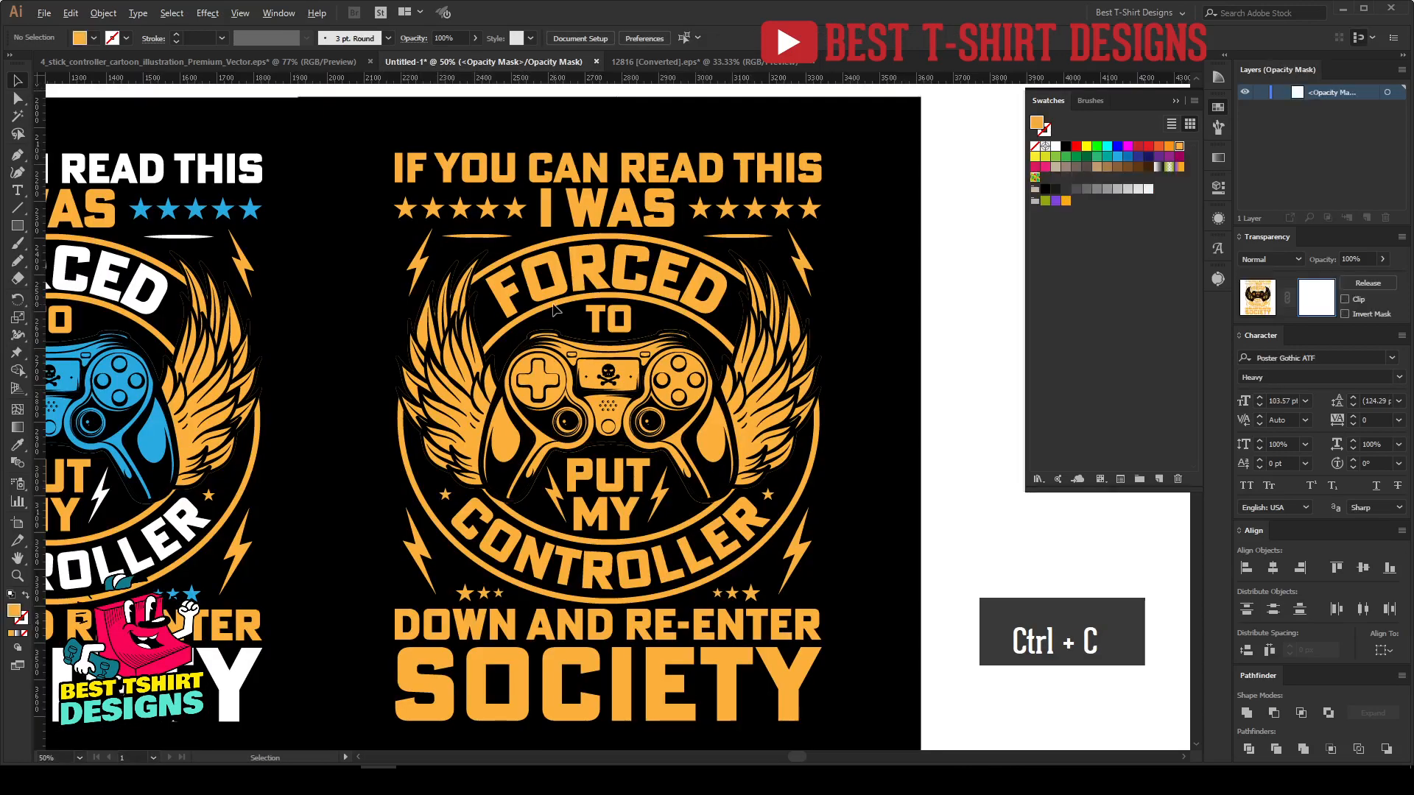
pyautogui.scroll(-1, 554, 310)
pyautogui.click(1257, 301)
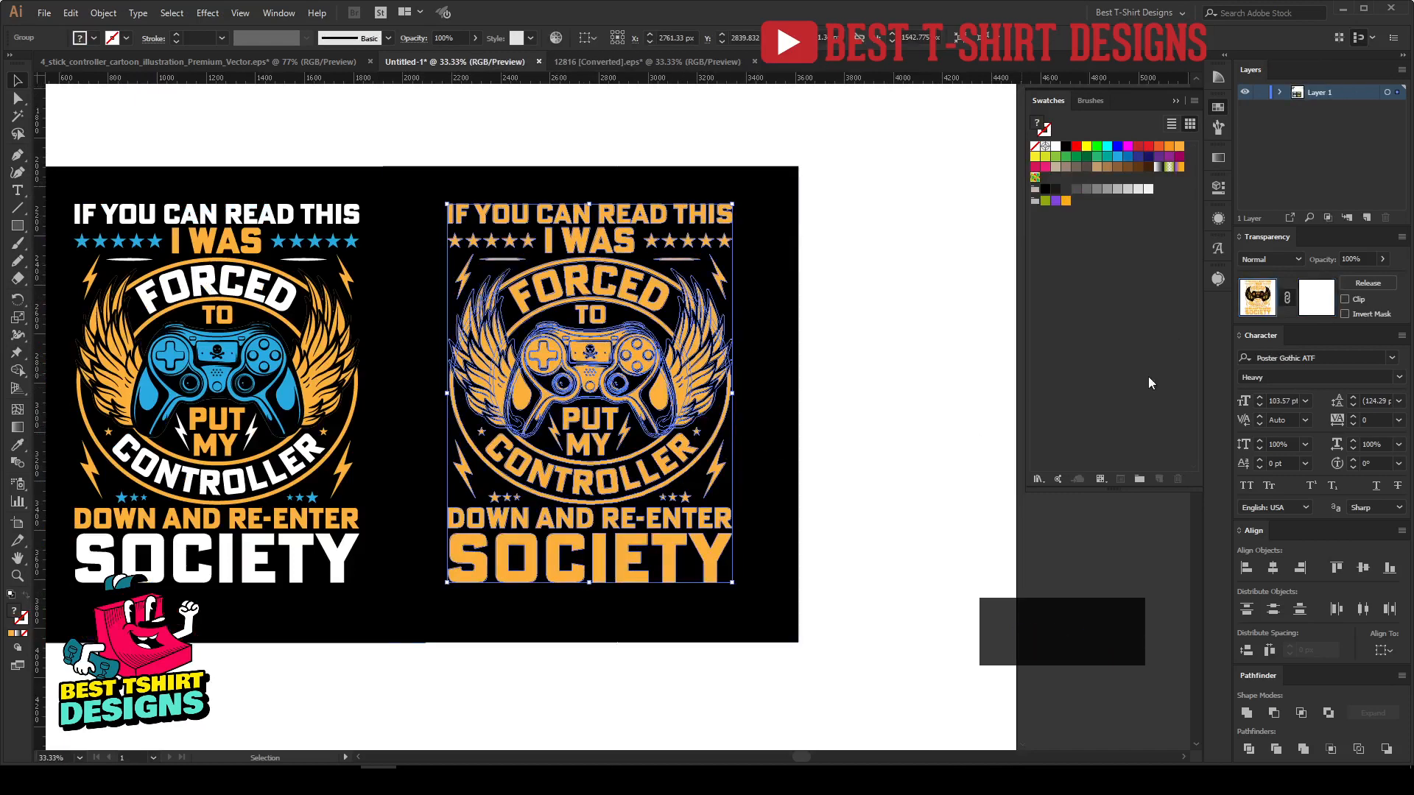
pyautogui.click(1313, 308)
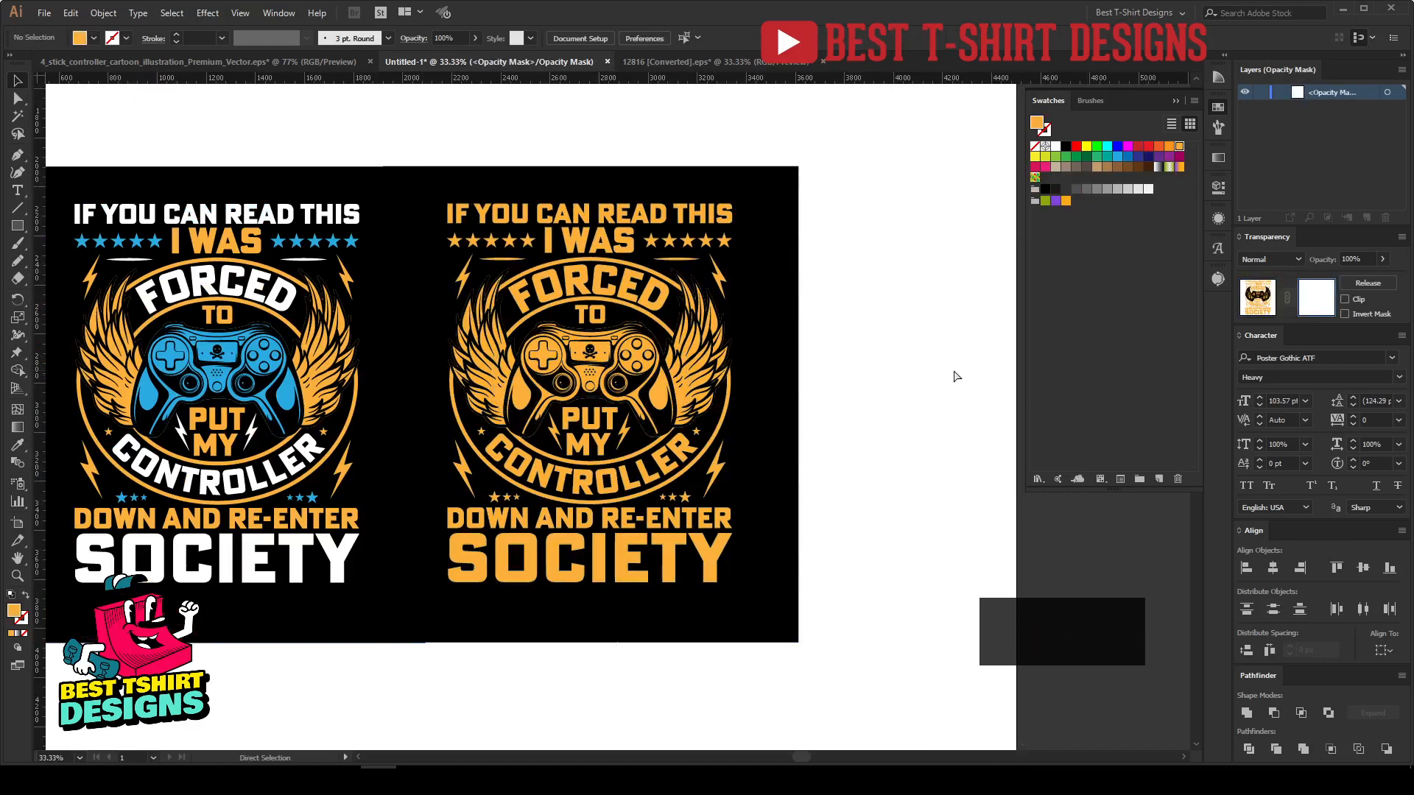
pyautogui.hotkey('ctrl', 'v')
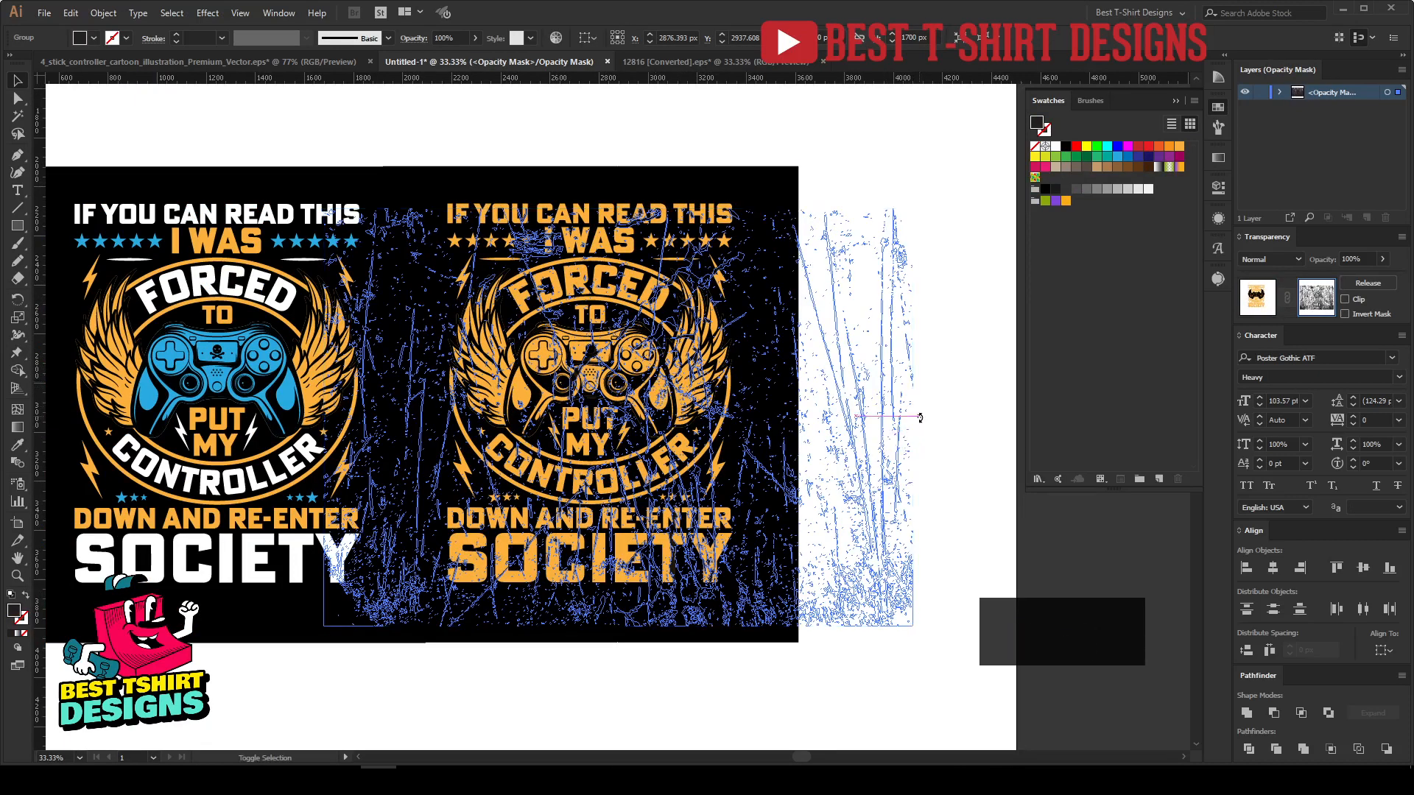
# Rotate the pasted texture 90°, scale it to about 1336 × 1763 px and position it over the orange design.
pyautogui.moveTo(916, 414); pyautogui.dragTo(625, 593)
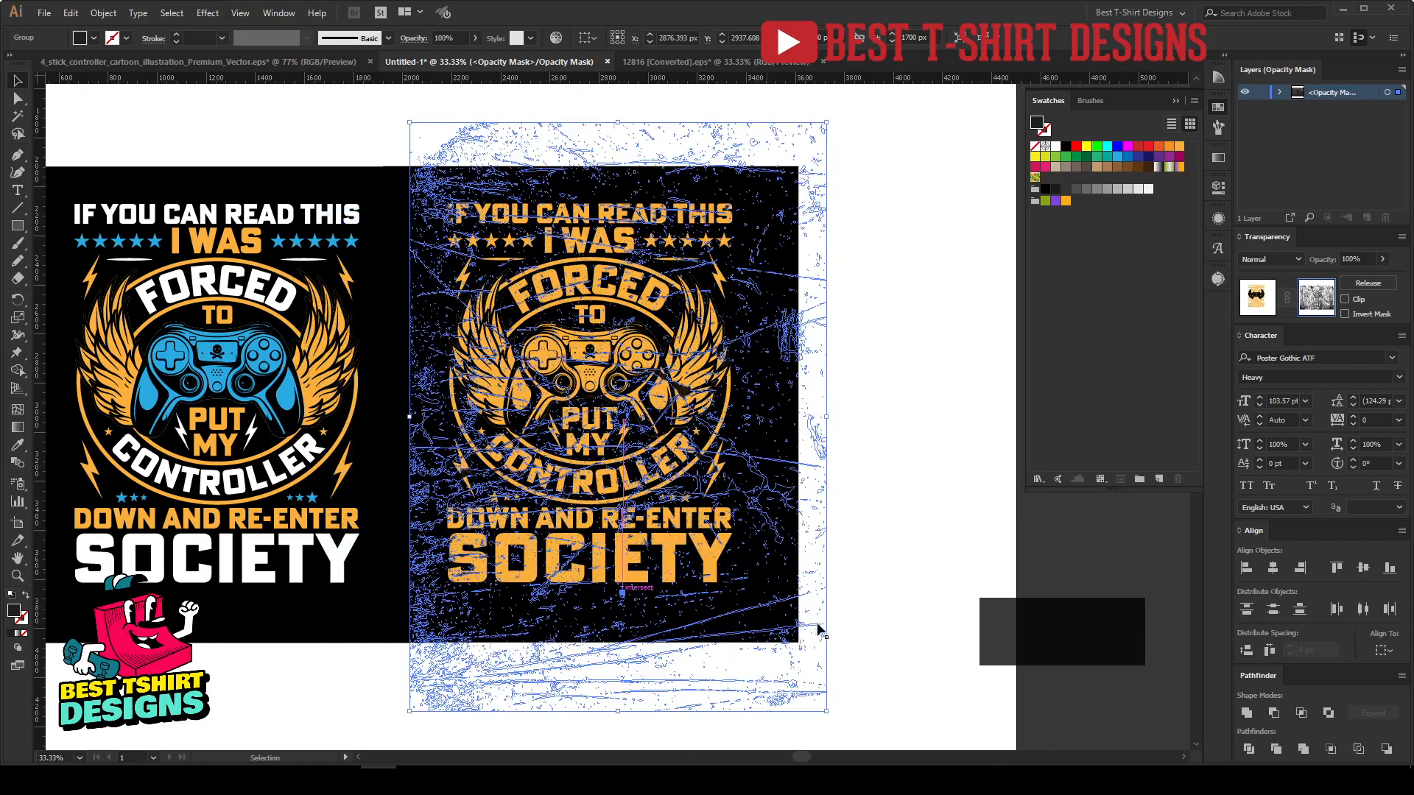
pyautogui.moveTo(828, 712); pyautogui.dragTo(778, 635)
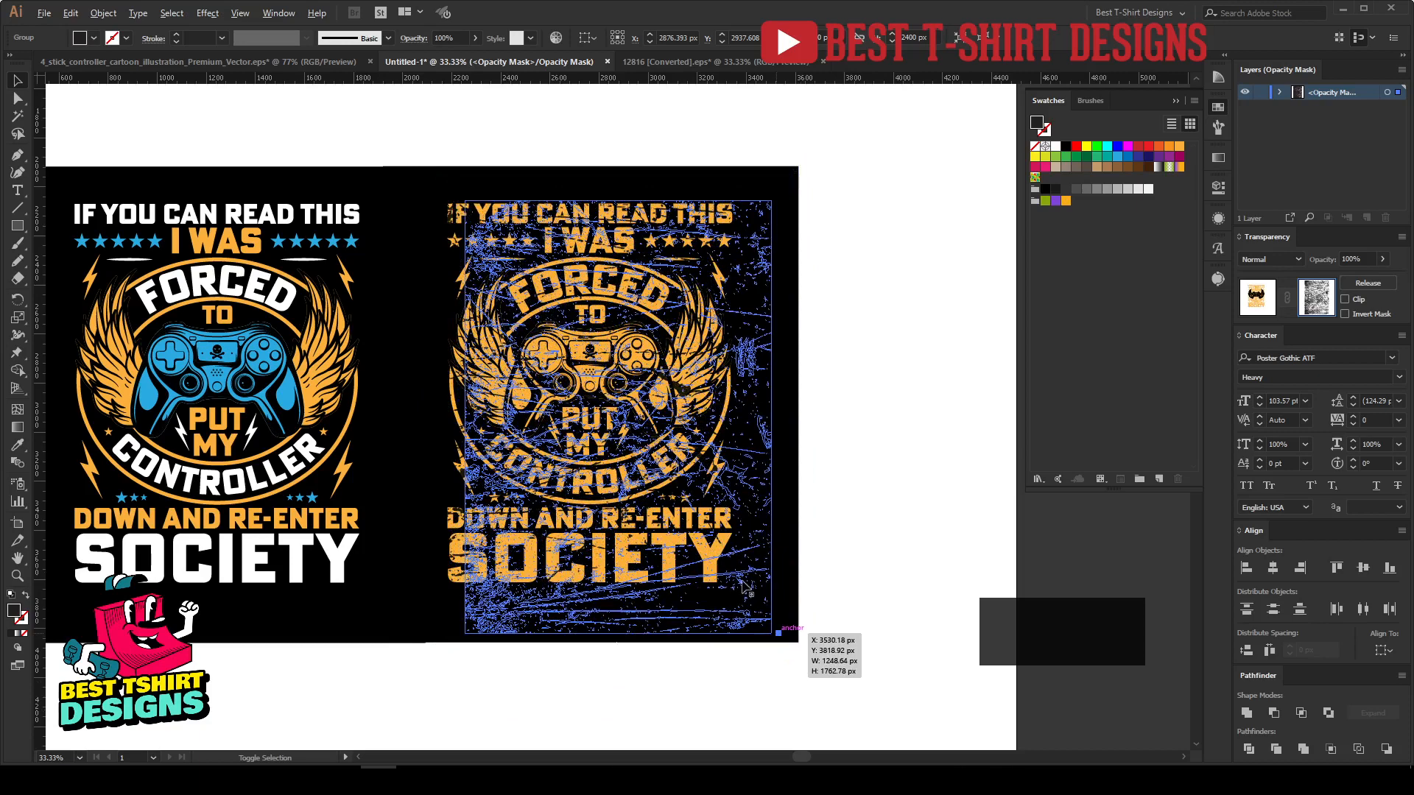
pyautogui.moveTo(745, 585); pyautogui.dragTo(709, 561)
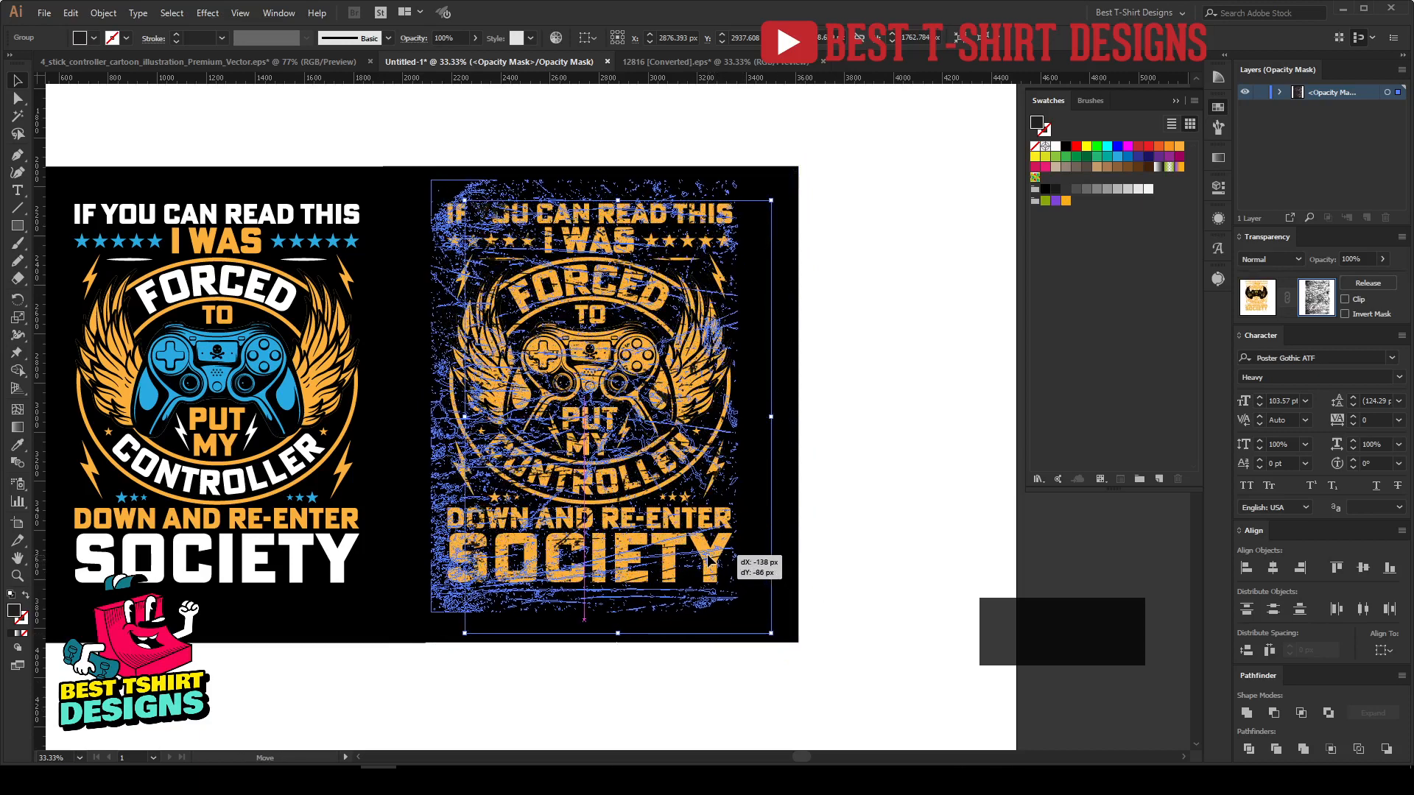
pyautogui.moveTo(763, 648); pyautogui.dragTo(764, 648)
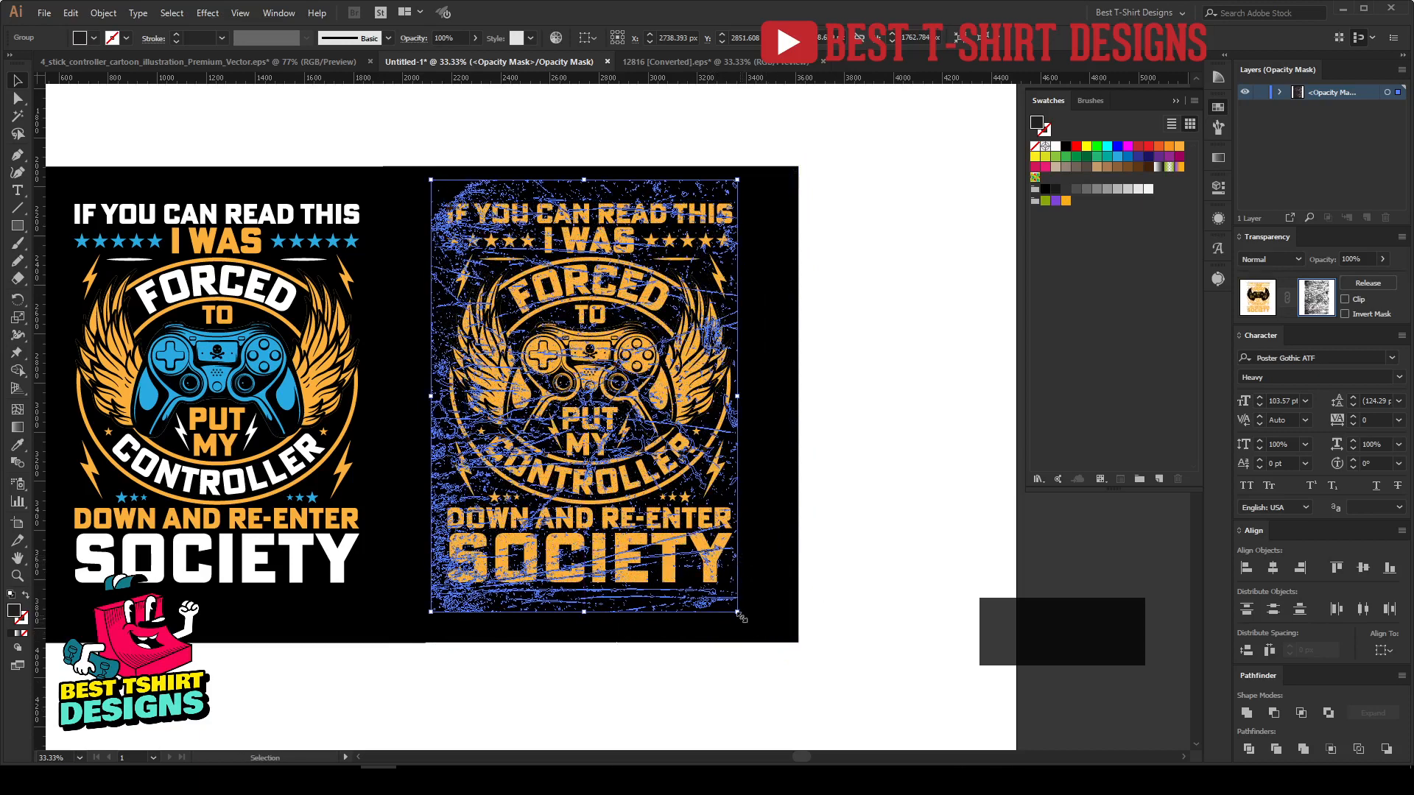
pyautogui.click(870, 488)
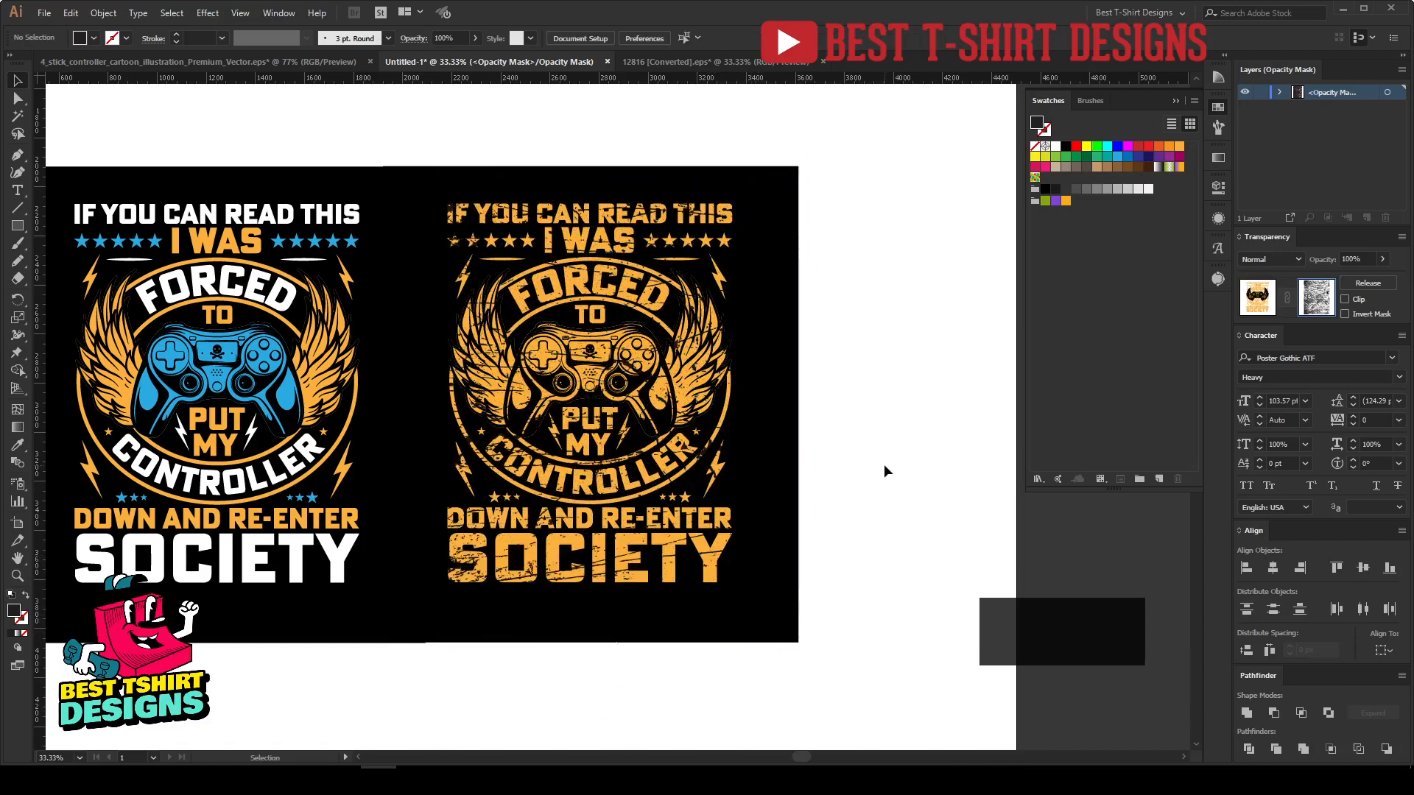
# Recolour the mask's scratched texture with the pure black swatch and deselect it.
pyautogui.scroll(1, 642, 308)
pyautogui.click(648, 368)
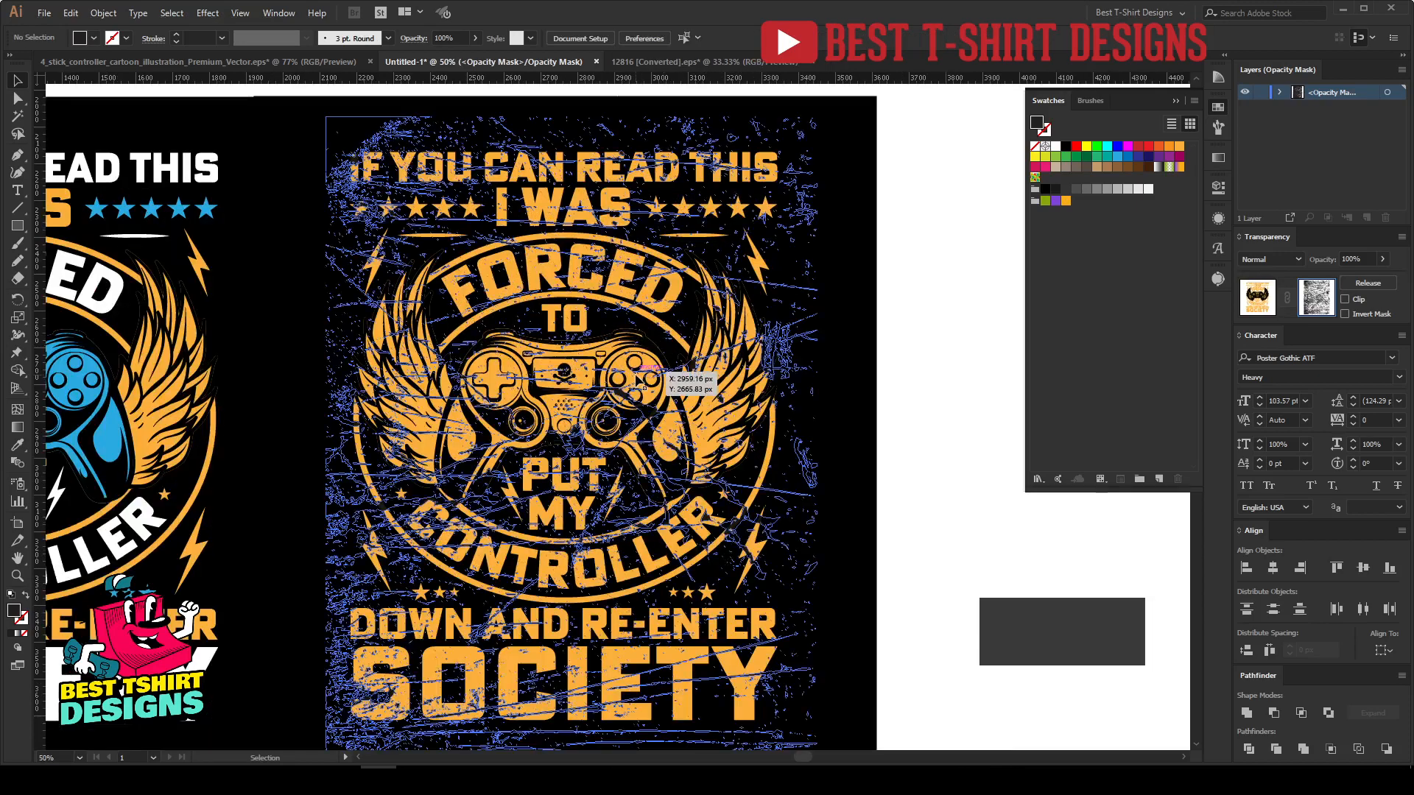
pyautogui.click(1066, 147)
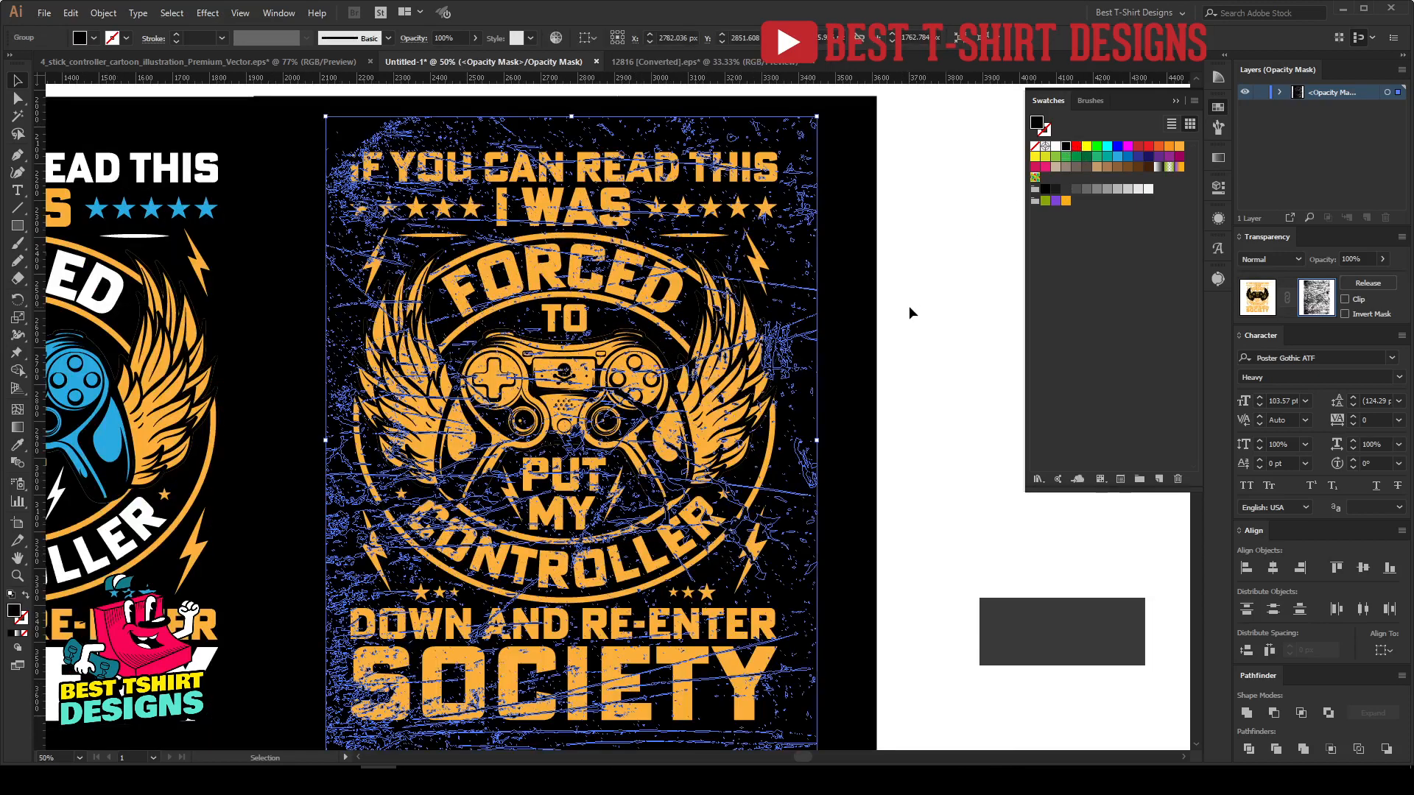
pyautogui.click(909, 306)
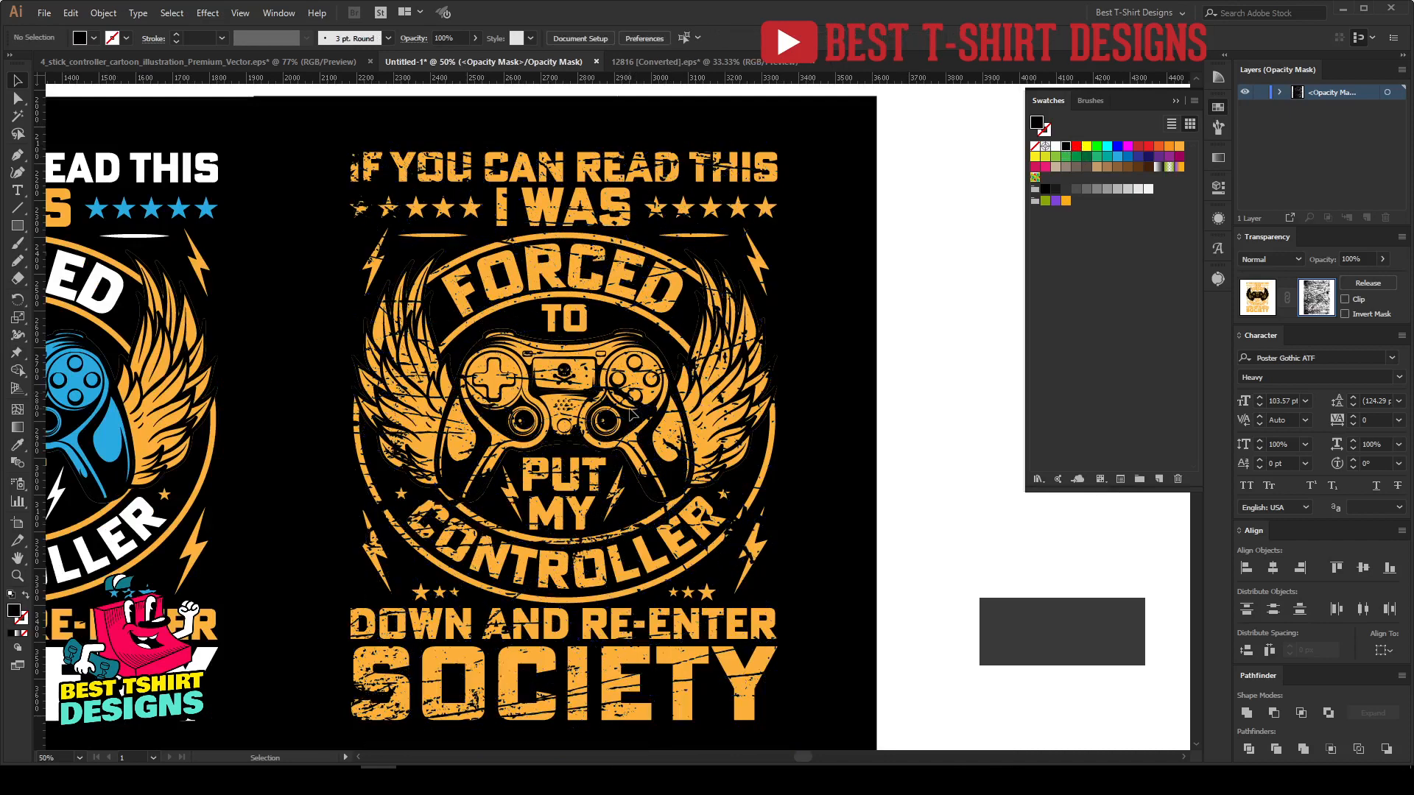
# Duplicate the mask's texture in place and reflect the copy across the vertical axis.
pyautogui.scroll(-1, 550, 377)
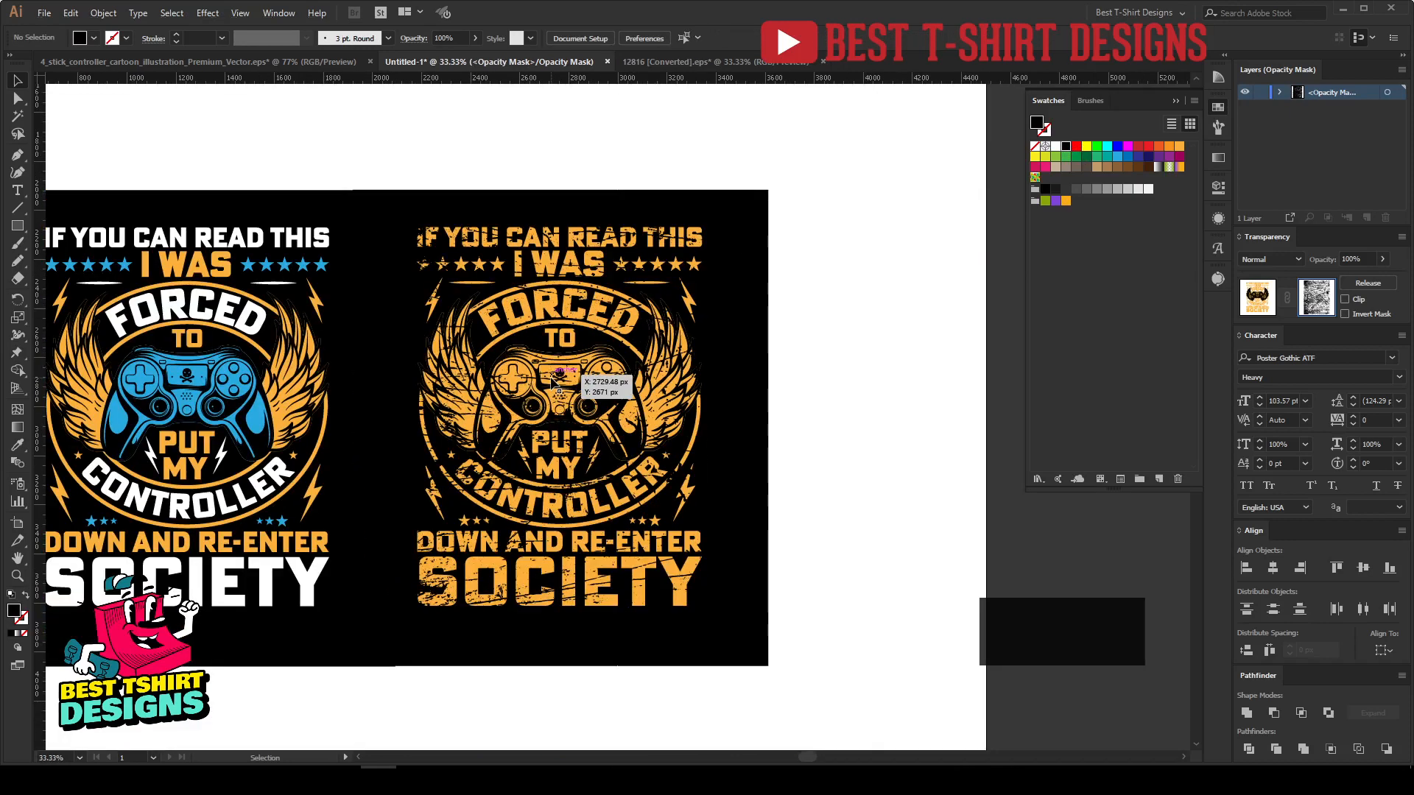
pyautogui.click(557, 384)
pyautogui.press('ctrl')
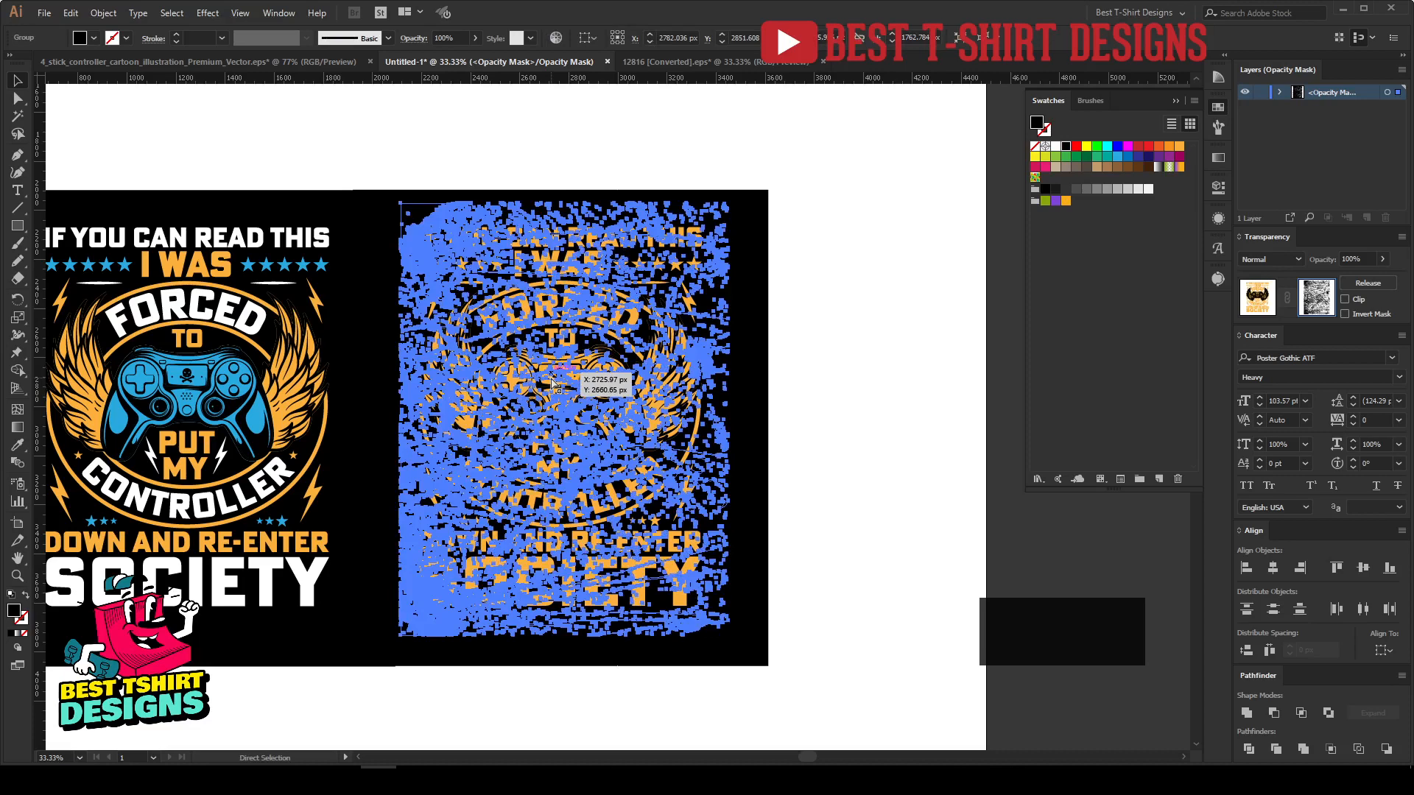
pyautogui.hotkey('ctrl', 'c')
pyautogui.hotkey('ctrl', 'f')
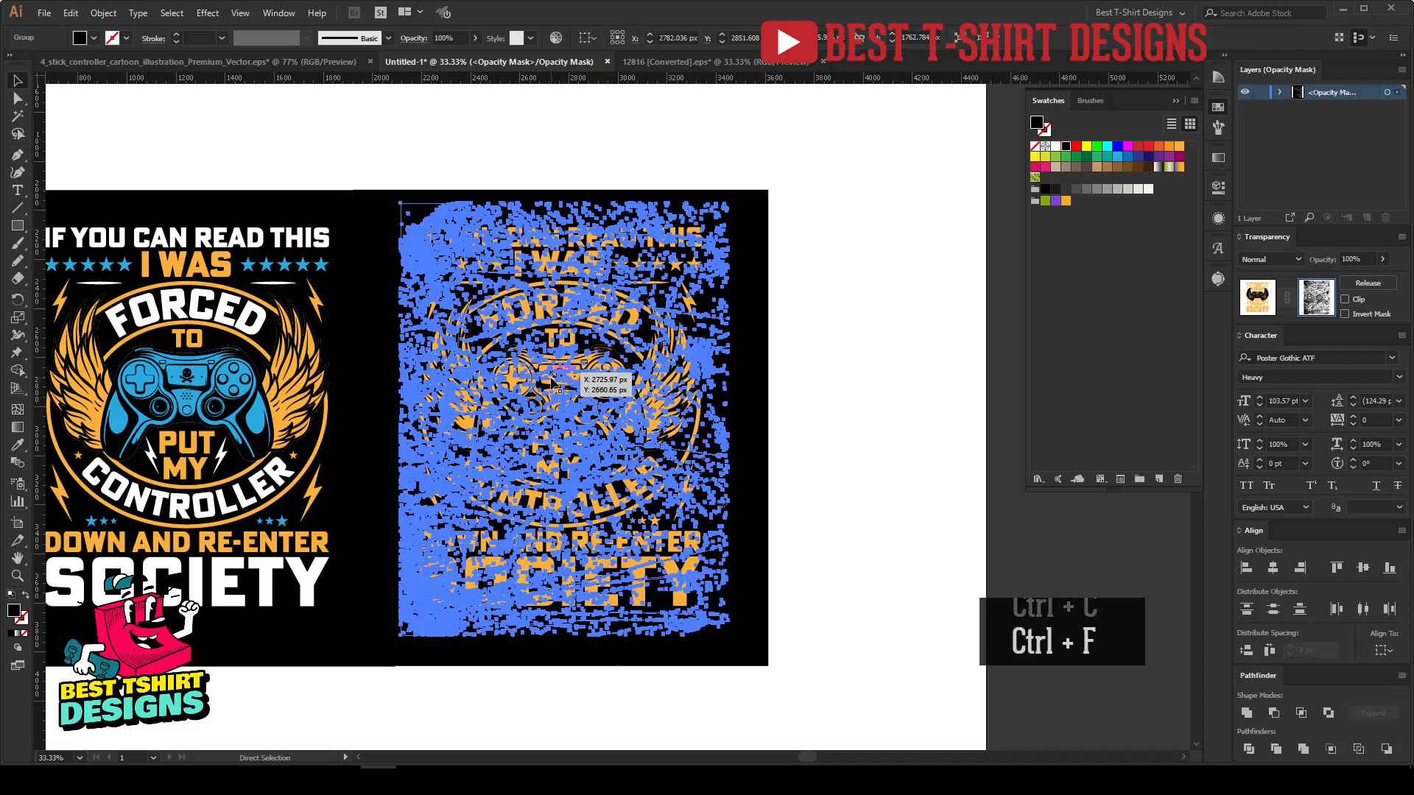
pyautogui.hotkey('ctrl', 'r')
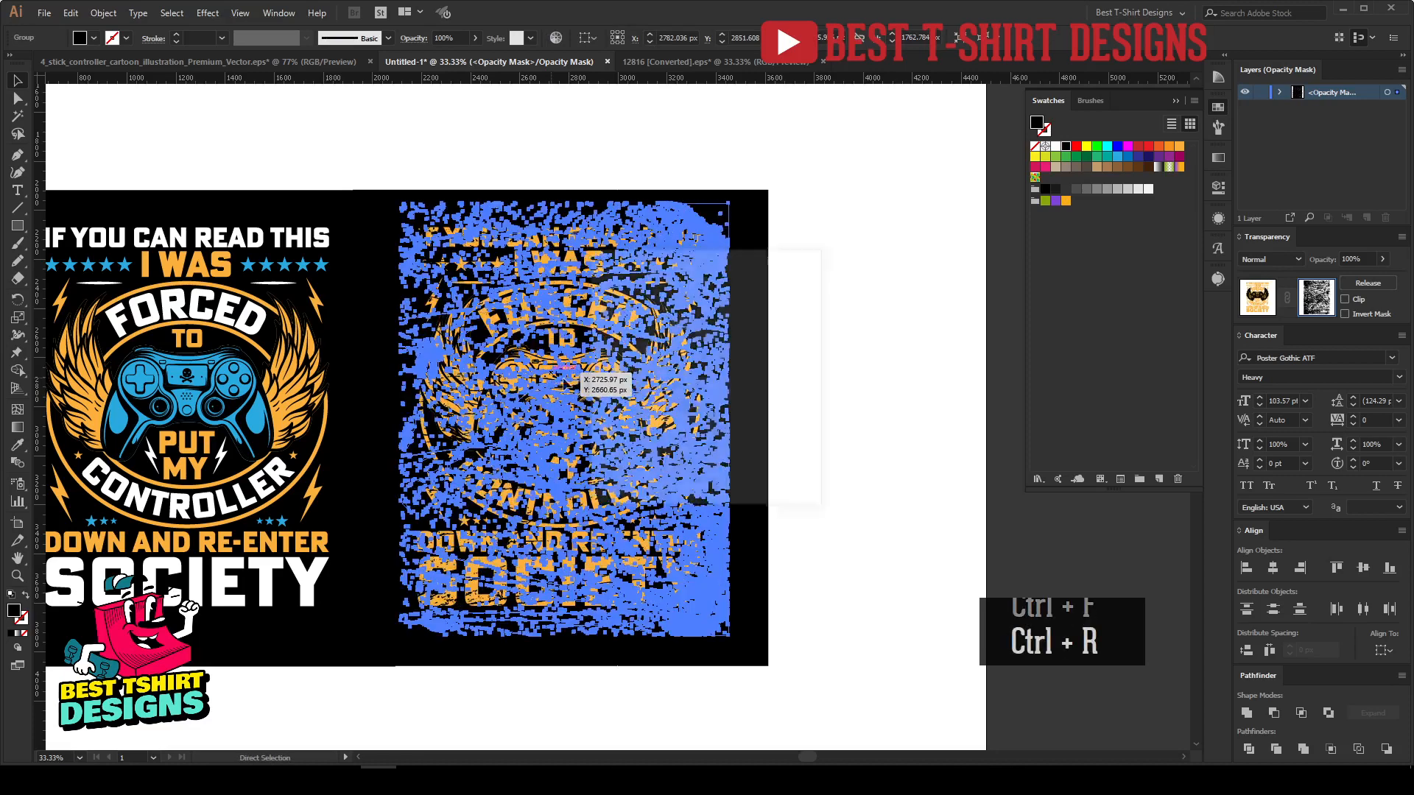
pyautogui.click(740, 478)
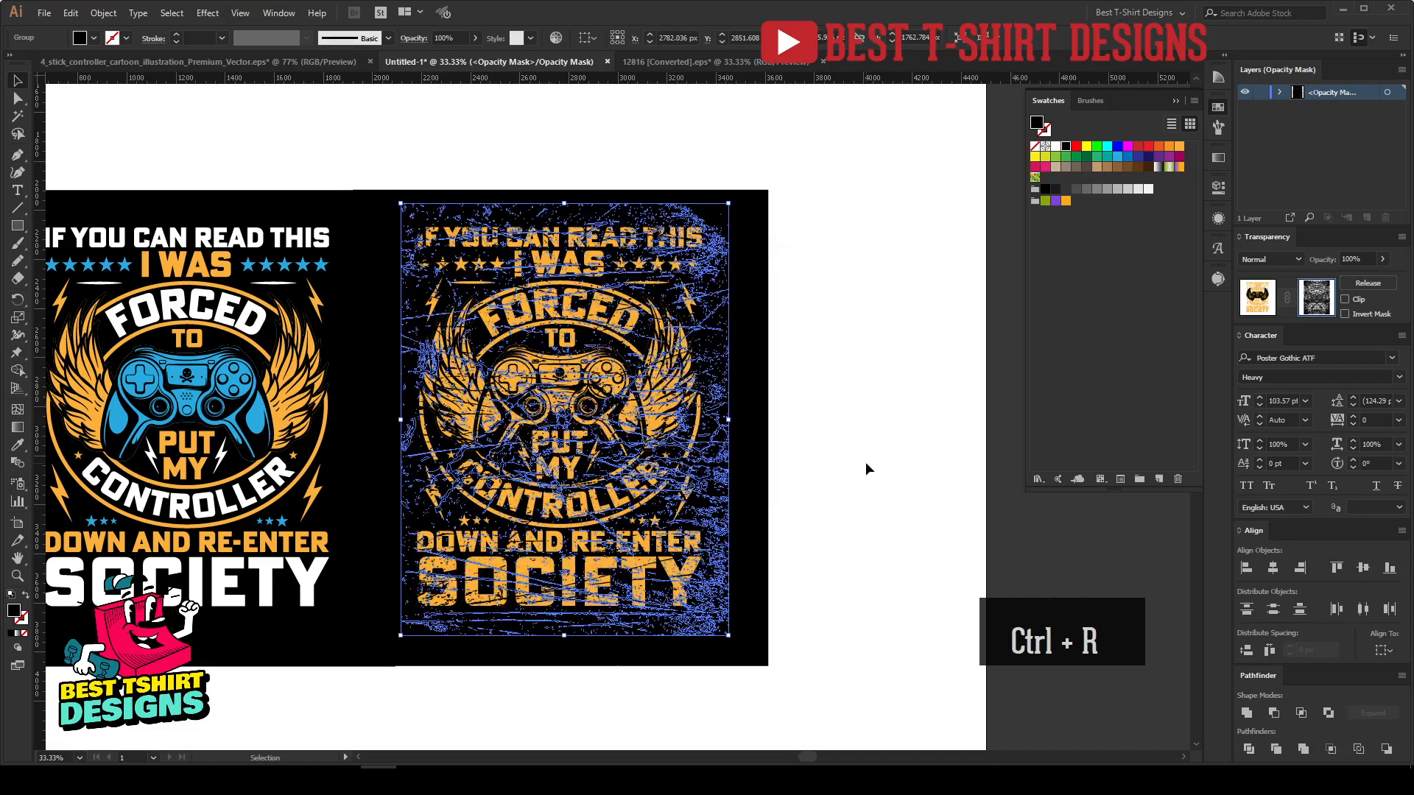
pyautogui.click(864, 462)
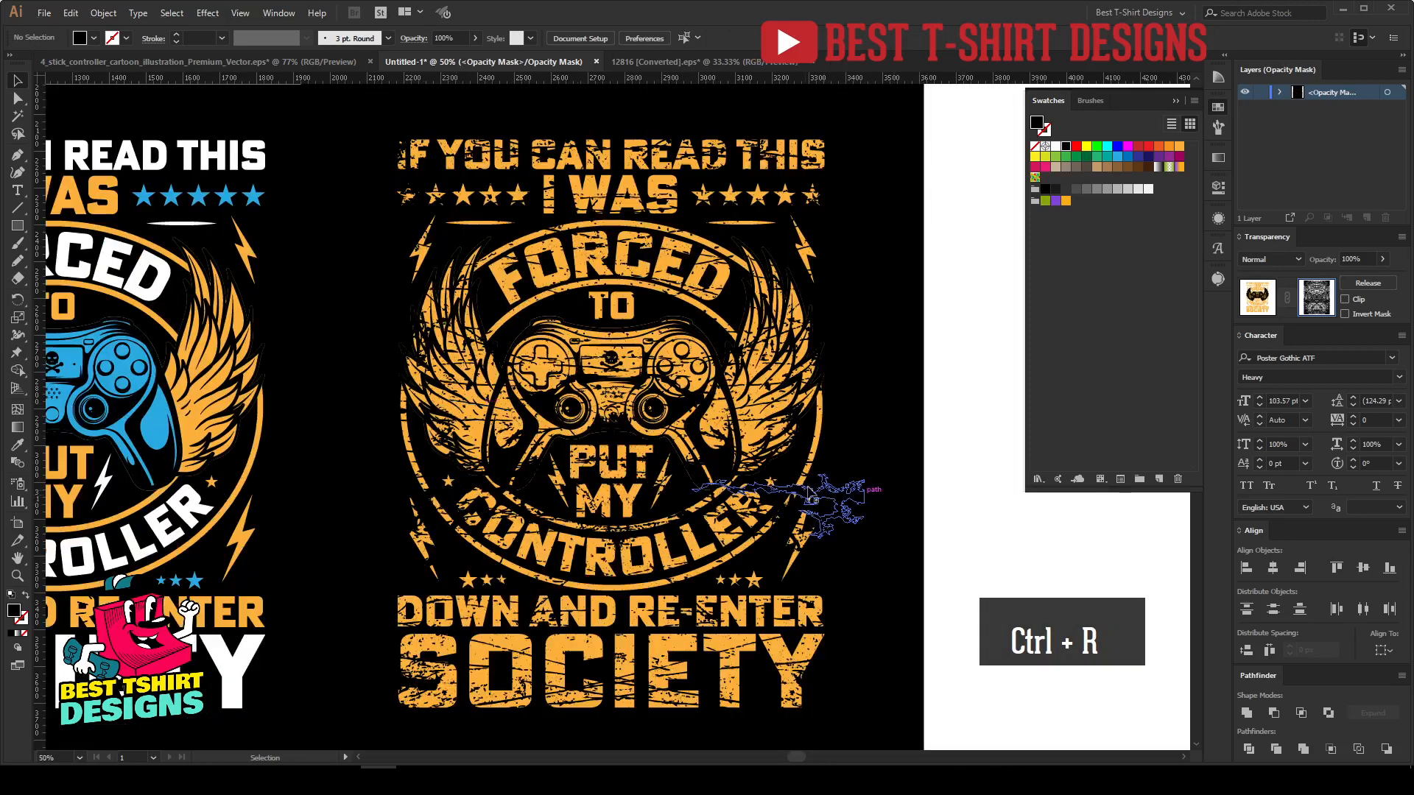
# Select both mask textures and erase the scratches covering the letter C of CONTROLLER with an enlarged Eraser, then deselect.
pyautogui.press('space')
pyautogui.moveTo(891, 464); pyautogui.dragTo(863, 463)
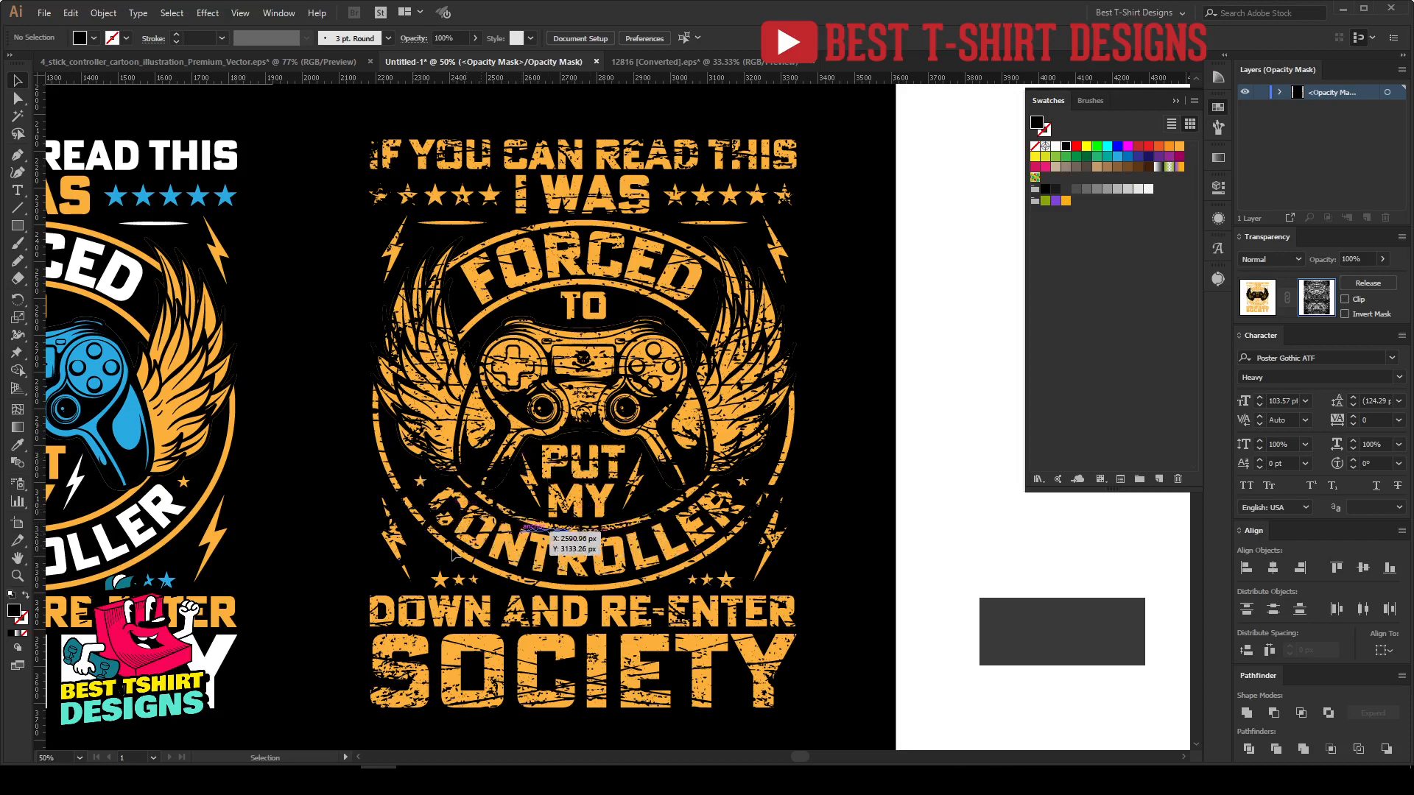
pyautogui.scroll(4, 448, 515)
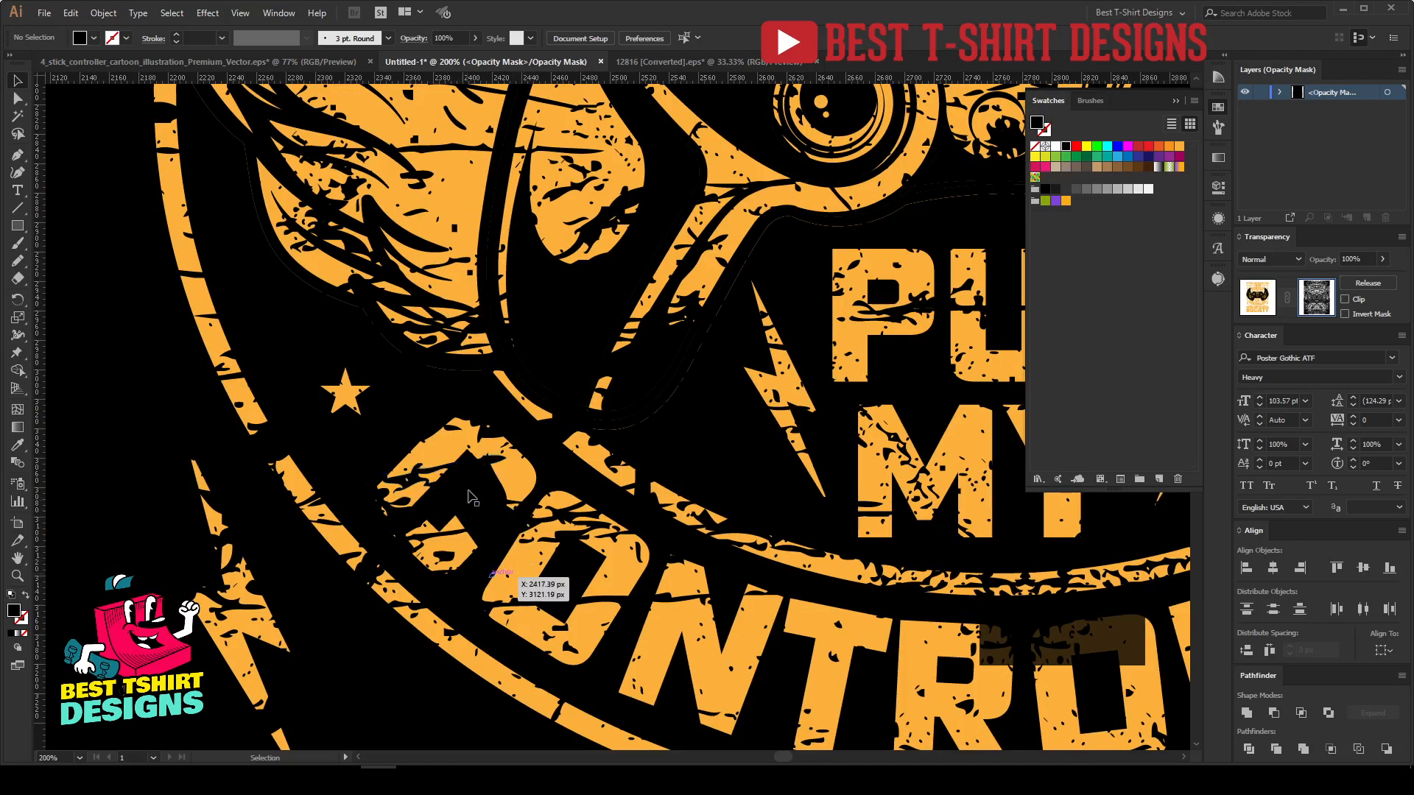
pyautogui.scroll(-3, 420, 505)
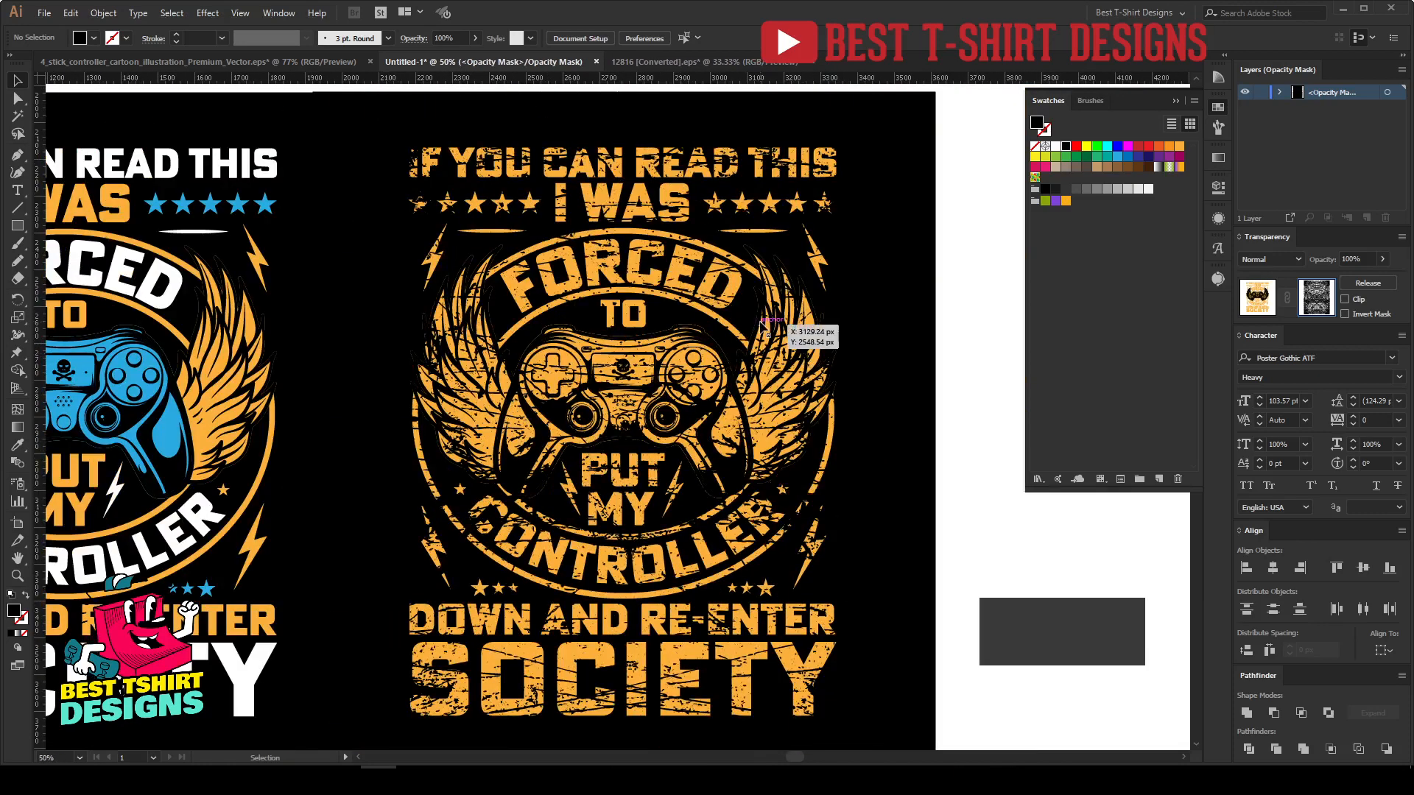
pyautogui.moveTo(942, 514); pyautogui.dragTo(712, 383)
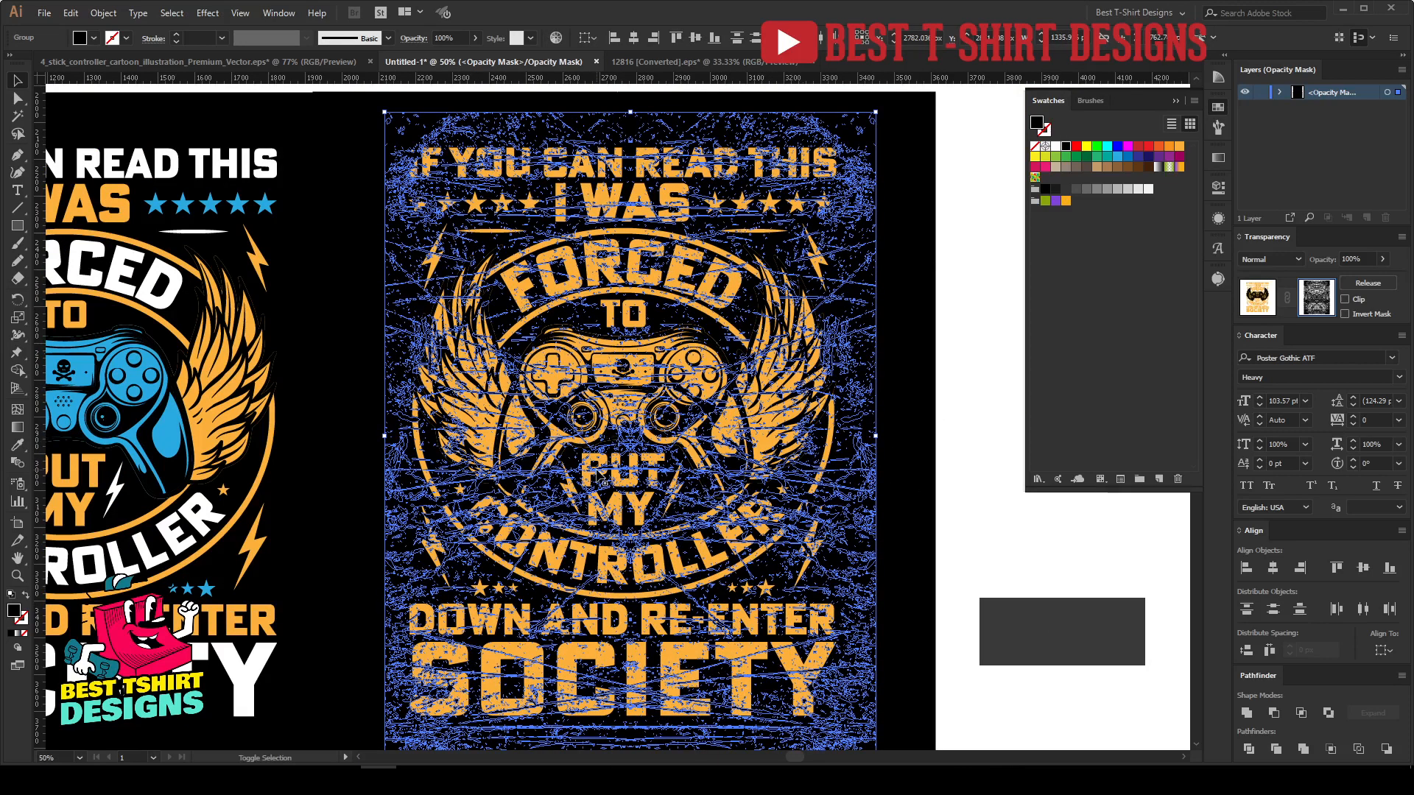
pyautogui.hotkey('shift', 'e')
pyautogui.scroll(6, 508, 514)
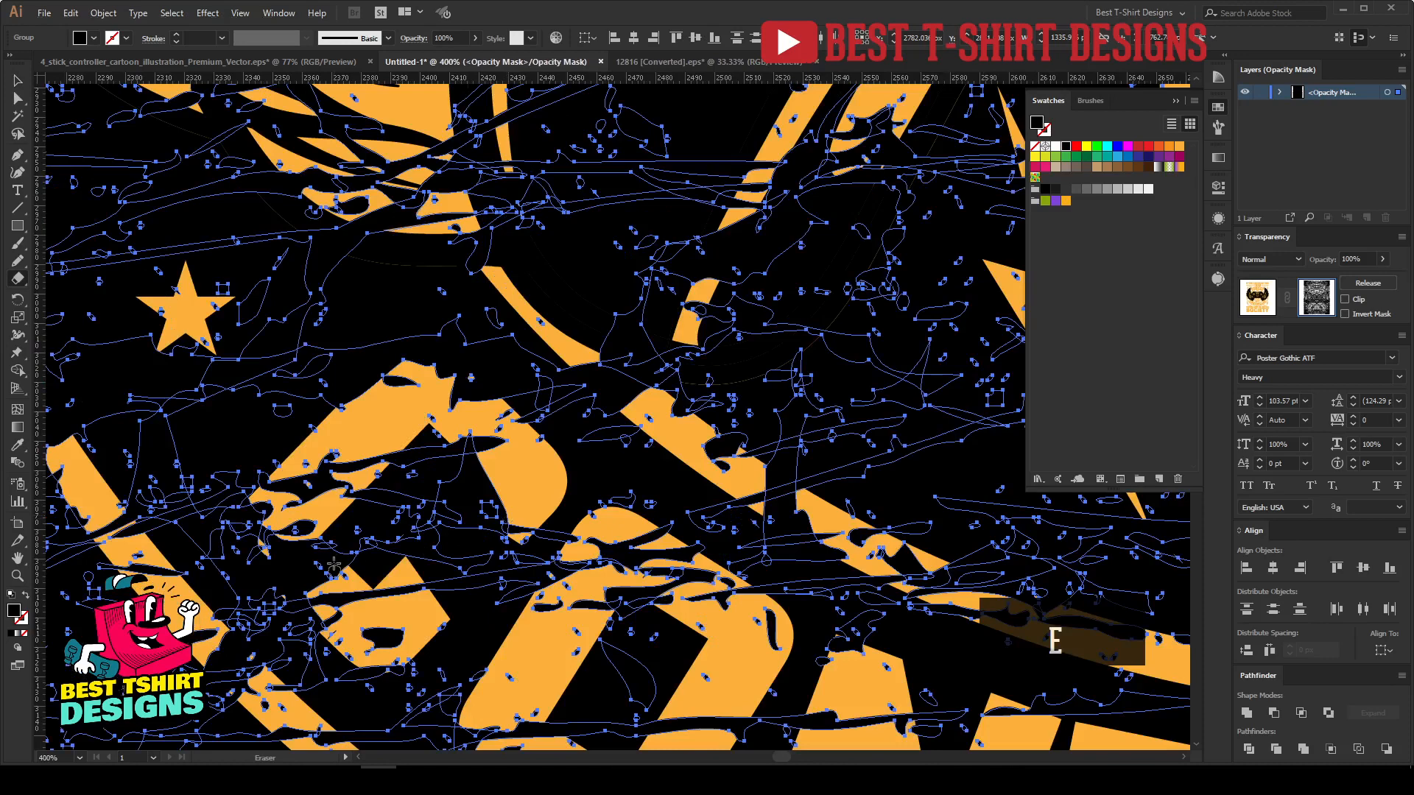
pyautogui.press(']')
pyautogui.press(']')
pyautogui.press(']')
pyautogui.press(']')
pyautogui.press(']')
pyautogui.press(']')
pyautogui.press(']')
pyautogui.press(']')
pyautogui.press(']')
pyautogui.press(']')
pyautogui.press(']')
pyautogui.press(']')
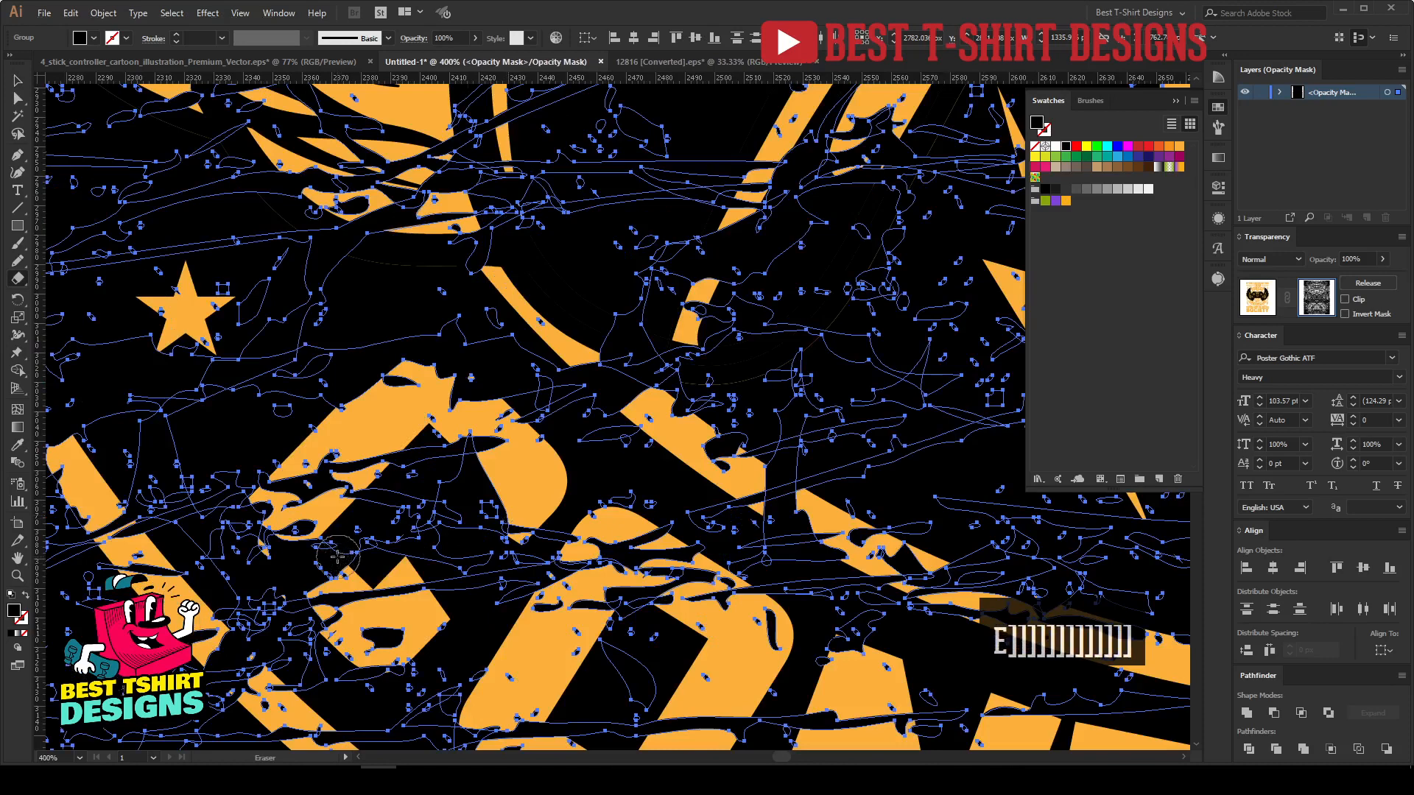
pyautogui.moveTo(337, 558)
pyautogui.mouseDown()
pyautogui.moveTo(264, 544)
pyautogui.moveTo(252, 507)
pyautogui.moveTo(275, 490)
pyautogui.moveTo(267, 558)
pyautogui.moveTo(330, 620)
pyautogui.moveTo(297, 582)
pyautogui.moveTo(364, 567)
pyautogui.mouseUp()
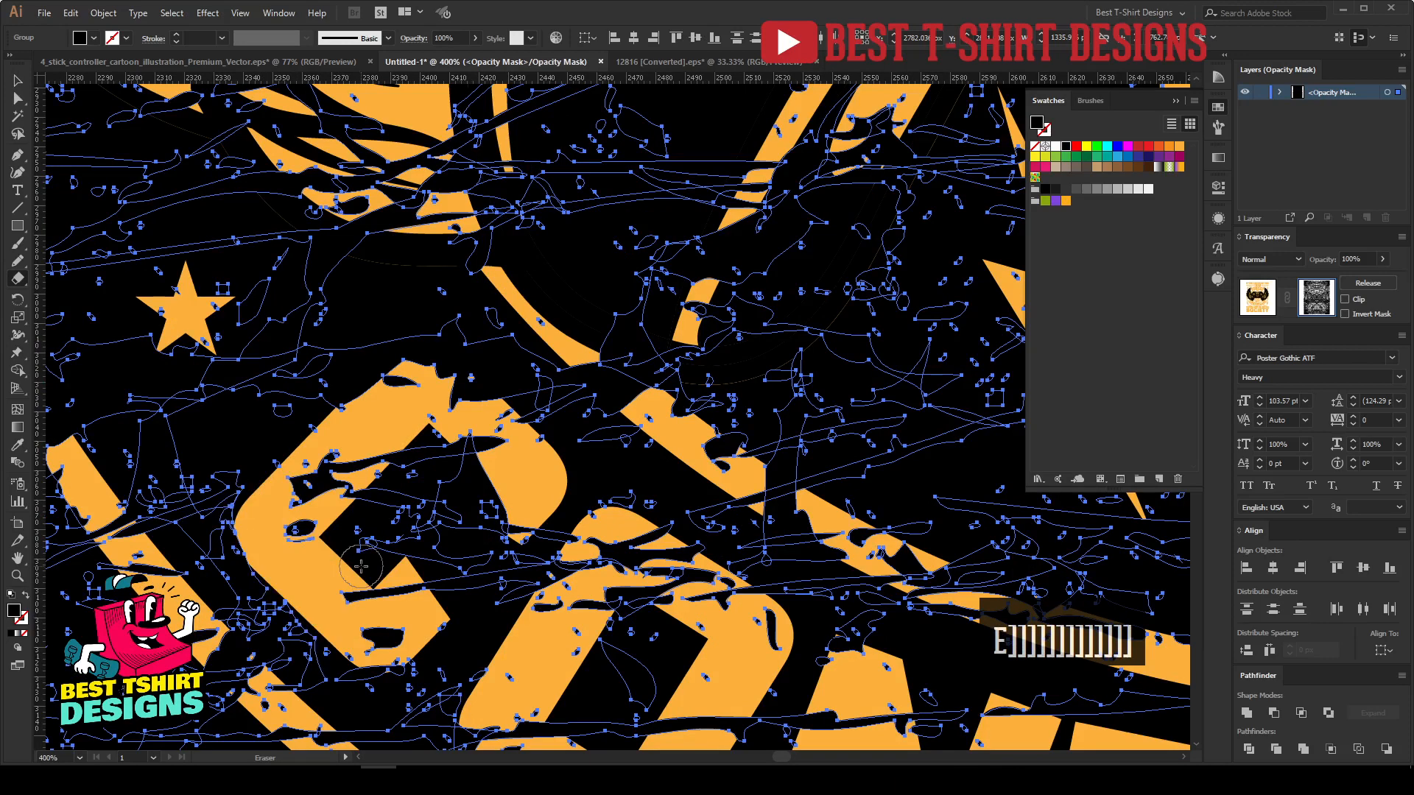
pyautogui.press('v')
pyautogui.hotkey('ctrl', 'shift', 'a')
# Collapse the swatches and examine the whole distressed orange design beside the full-colour original.
pyautogui.hotkey('ctrl', '-')
pyautogui.hotkey('ctrl', '-')
pyautogui.hotkey('ctrl', '-')
pyautogui.hotkey('ctrl', '-')
pyautogui.hotkey('ctrl', '-')
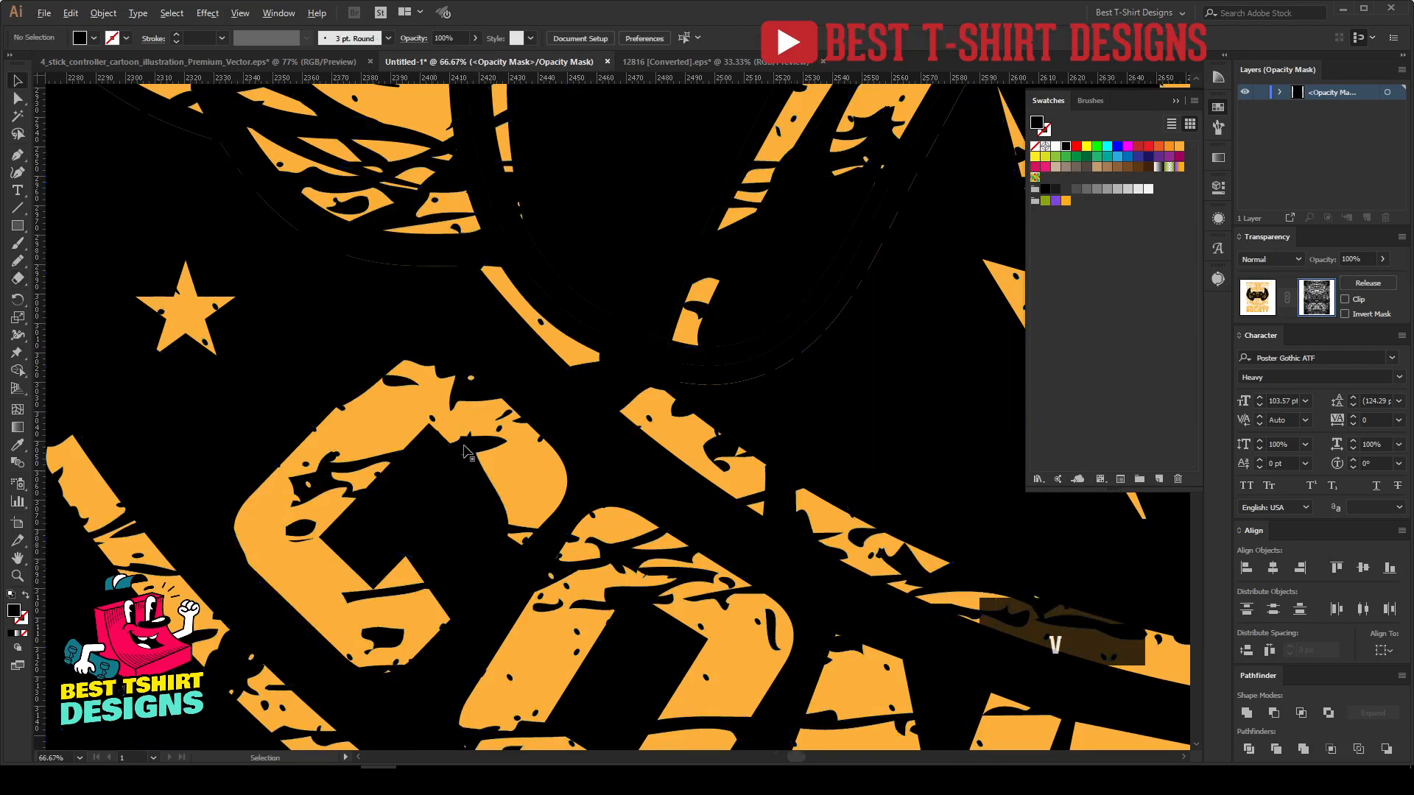
pyautogui.hotkey('ctrl', '-')
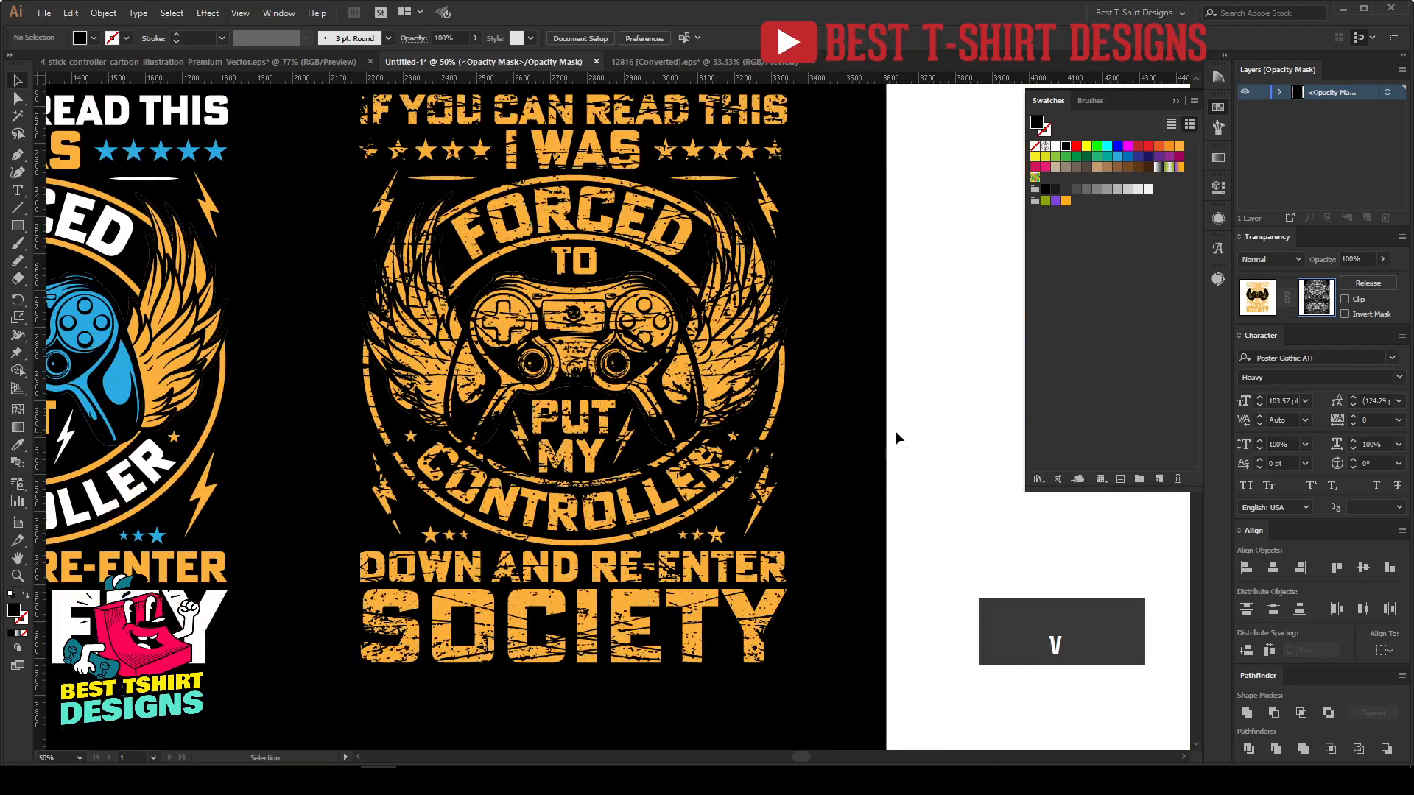
pyautogui.press('space')
pyautogui.moveTo(758, 405); pyautogui.dragTo(790, 444)
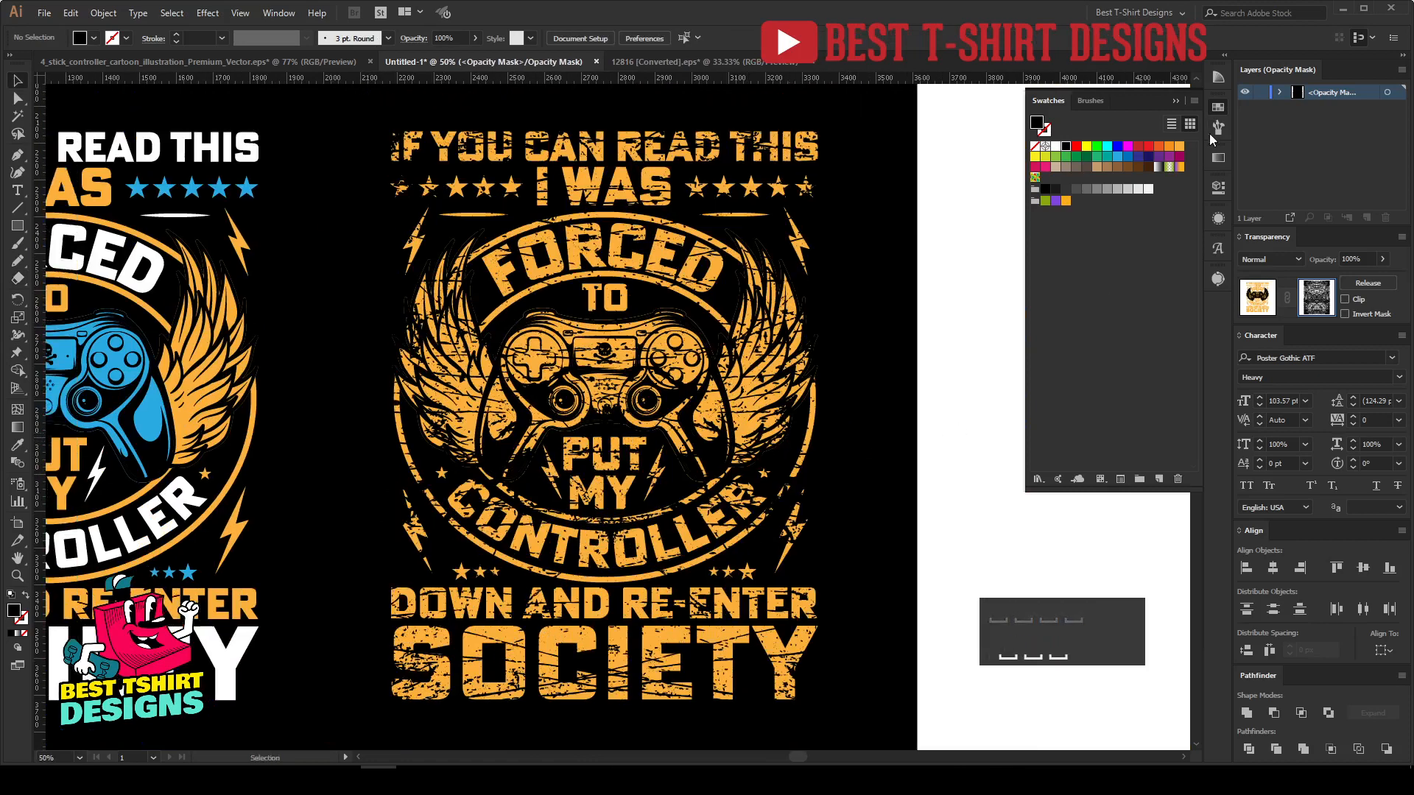
pyautogui.click(1219, 109)
pyautogui.press('space')
pyautogui.moveTo(850, 372); pyautogui.dragTo(1114, 352)
pyautogui.moveTo(885, 448); pyautogui.dragTo(886, 448)
pyautogui.scroll(1, 584, 359)
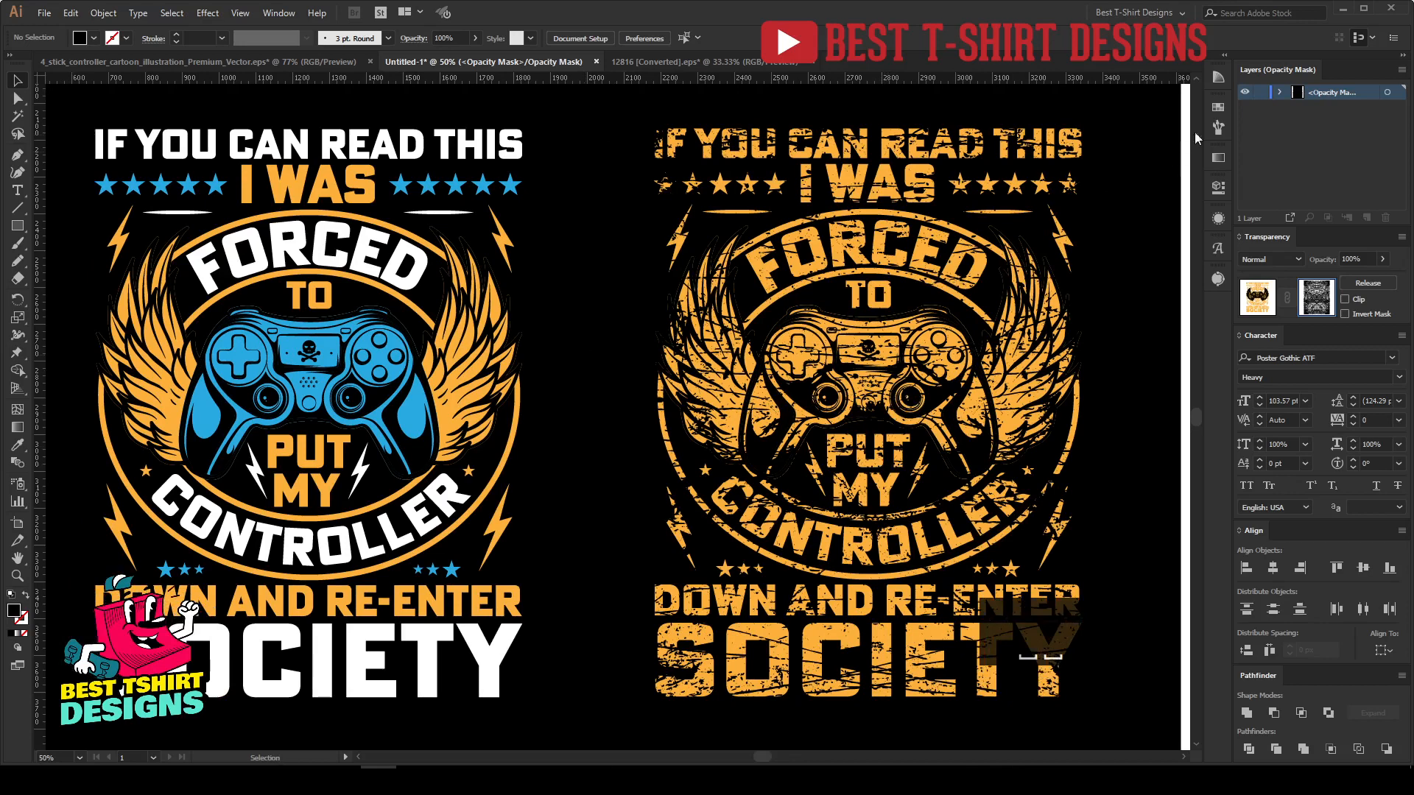
pyautogui.press('space')
pyautogui.moveTo(736, 409)
pyautogui.mouseDown()
pyautogui.moveTo(751, 400)
pyautogui.moveTo(736, 406)
pyautogui.mouseUp()
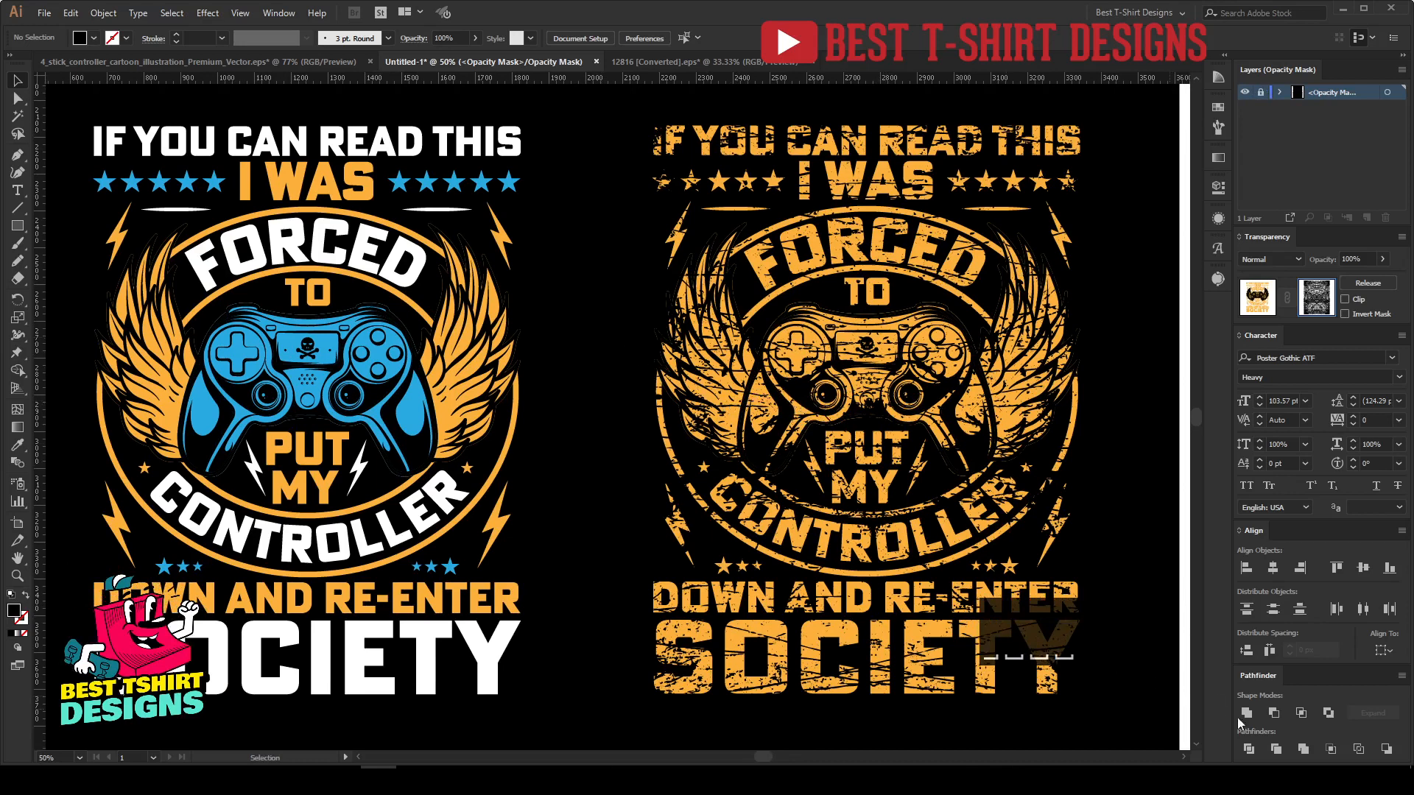
pyautogui.rightClick(1266, 775)
pyautogui.click(1241, 761)
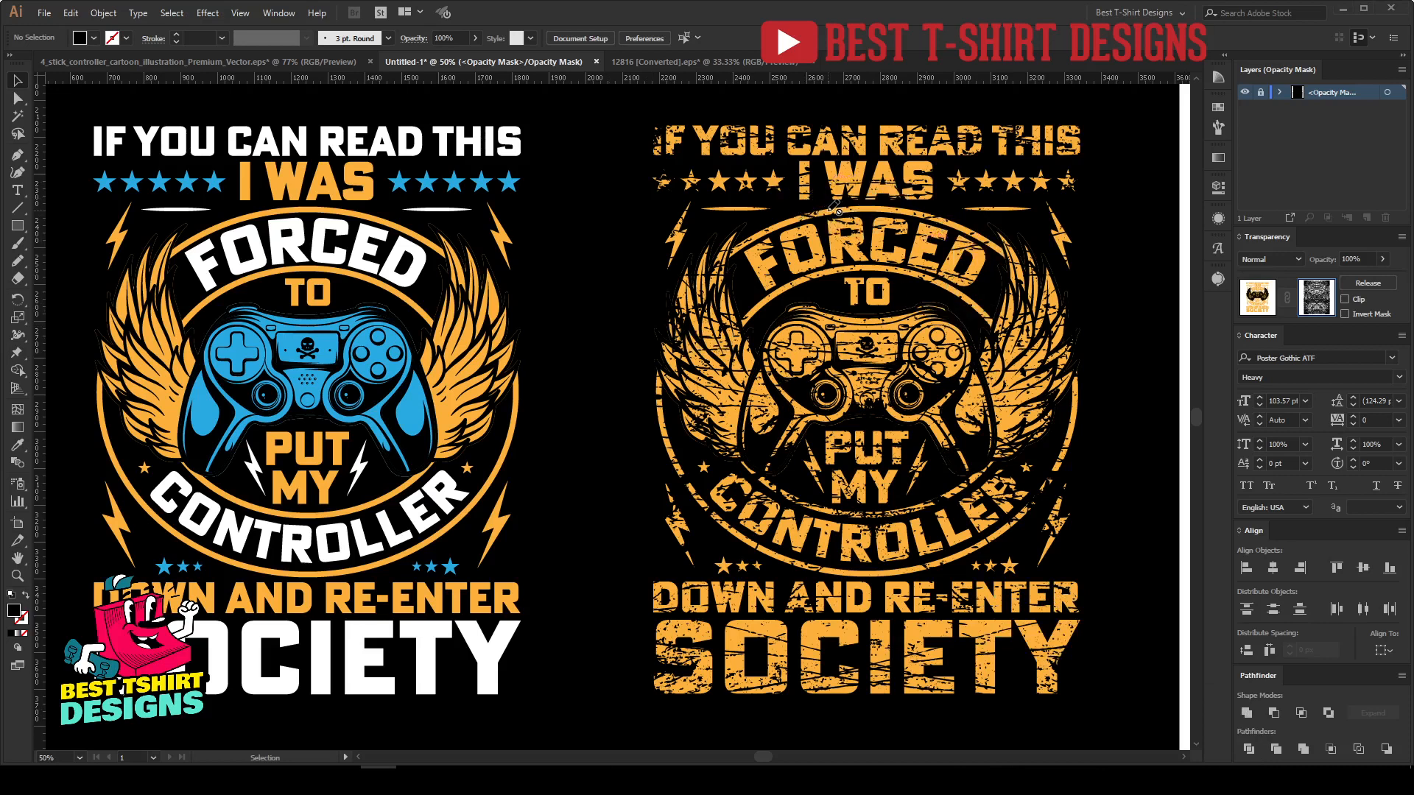
# Leave the opacity mask for the orange artwork and isolate the distressed design's group for editing.
pyautogui.scroll(3, 1034, 255)
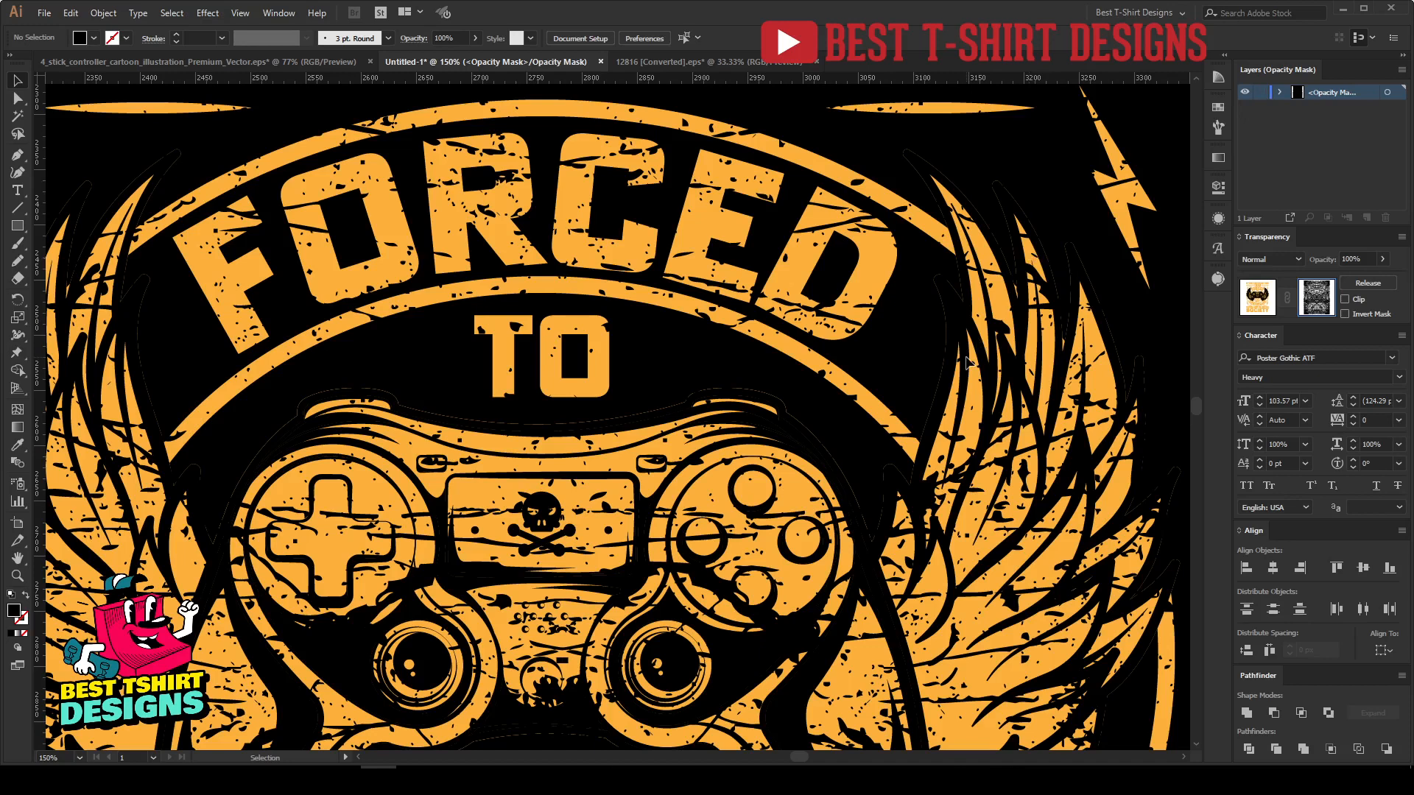
pyautogui.click(989, 375)
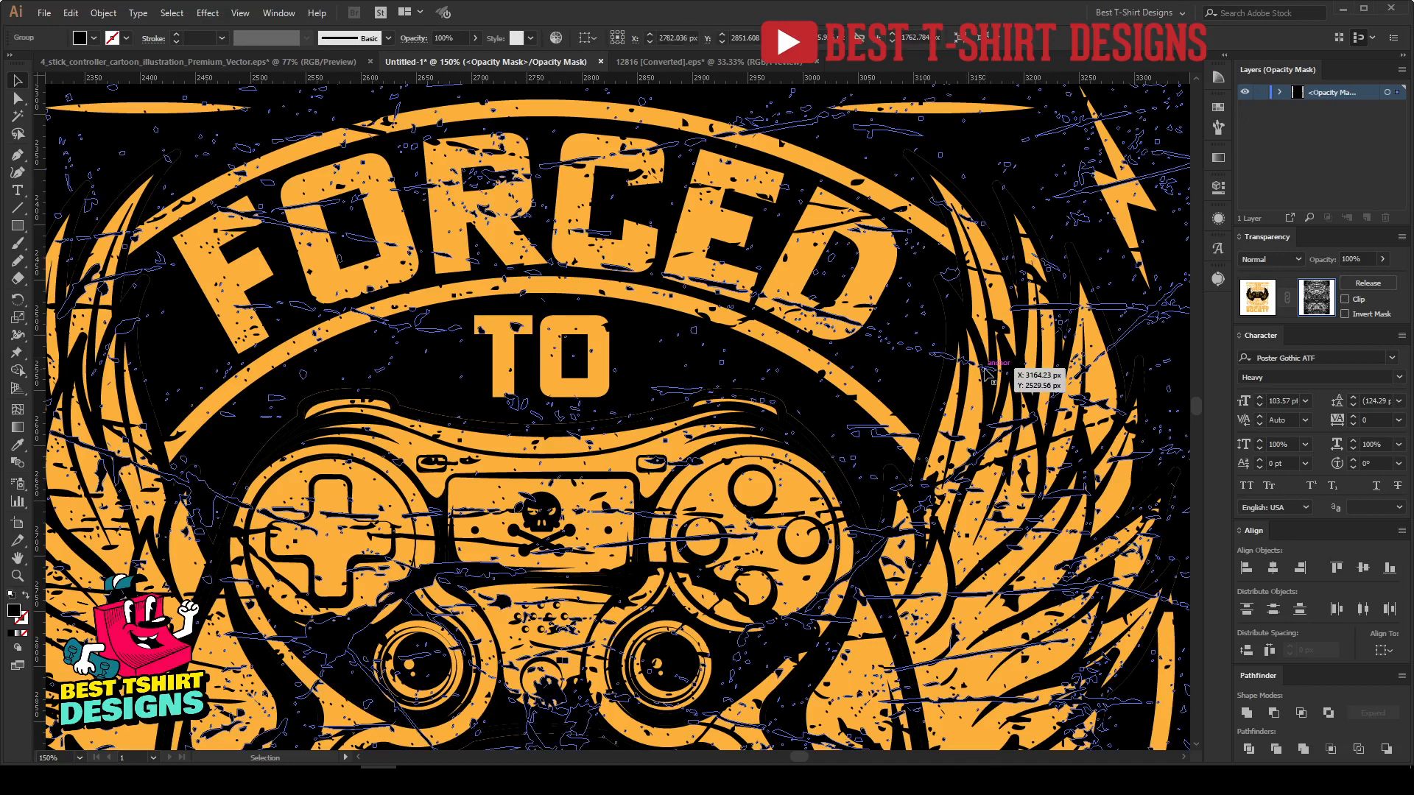
pyautogui.click(1257, 299)
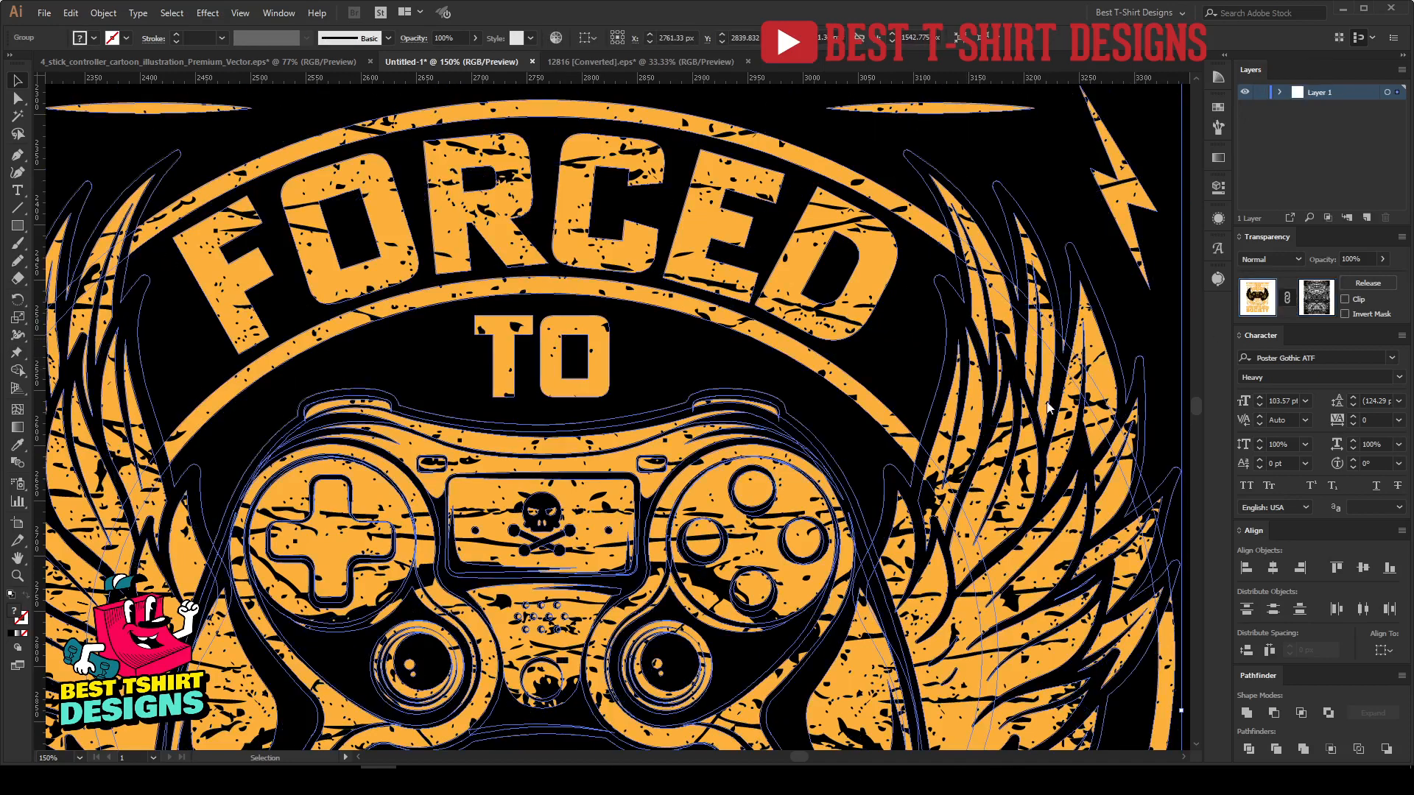
pyautogui.doubleClick(961, 398)
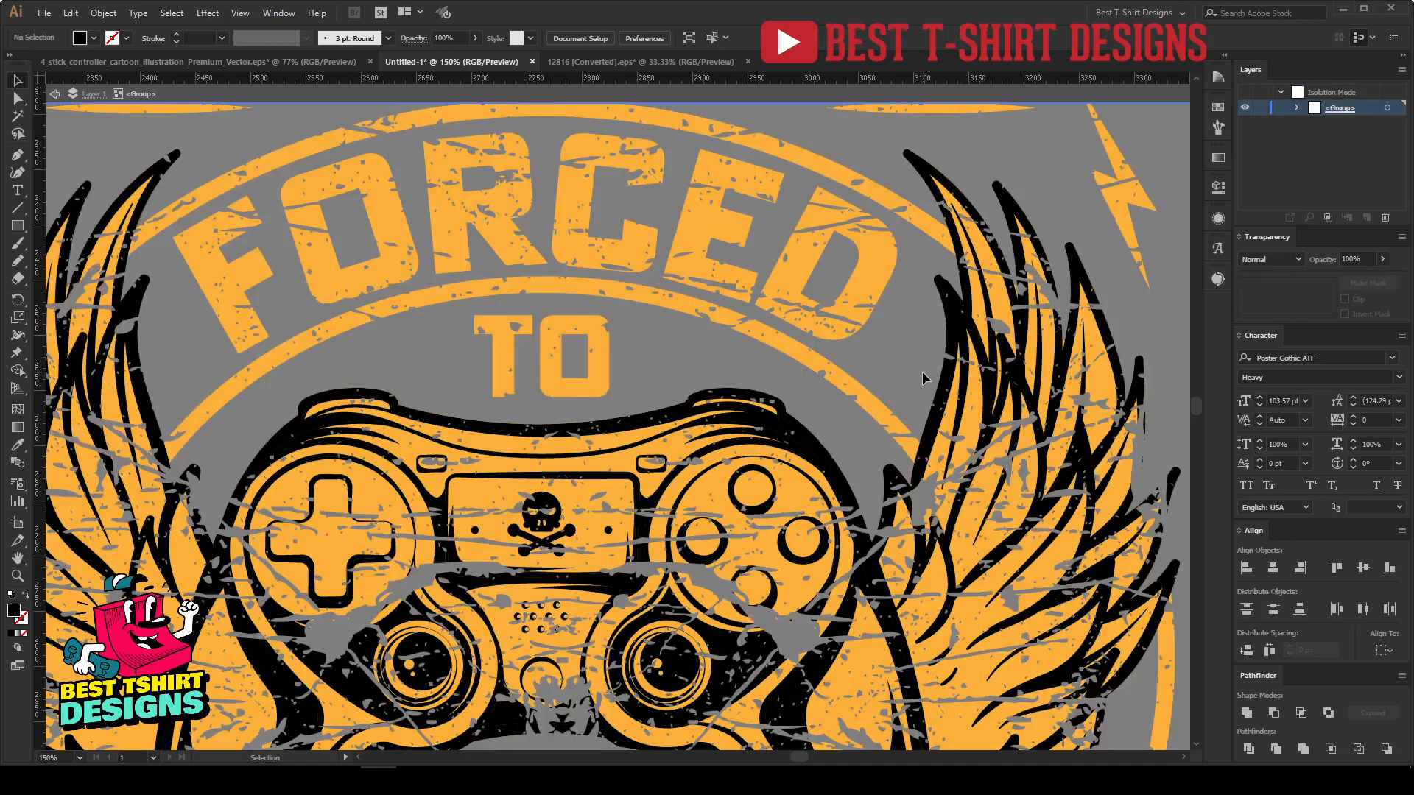
pyautogui.moveTo(16, 230); pyautogui.dragTo(66, 296)
pyautogui.moveTo(905, 334)
pyautogui.mouseDown()
pyautogui.moveTo(928, 352)
pyautogui.moveTo(190, 340)
pyautogui.mouseUp()
pyautogui.press('v')
pyautogui.press('Delete')
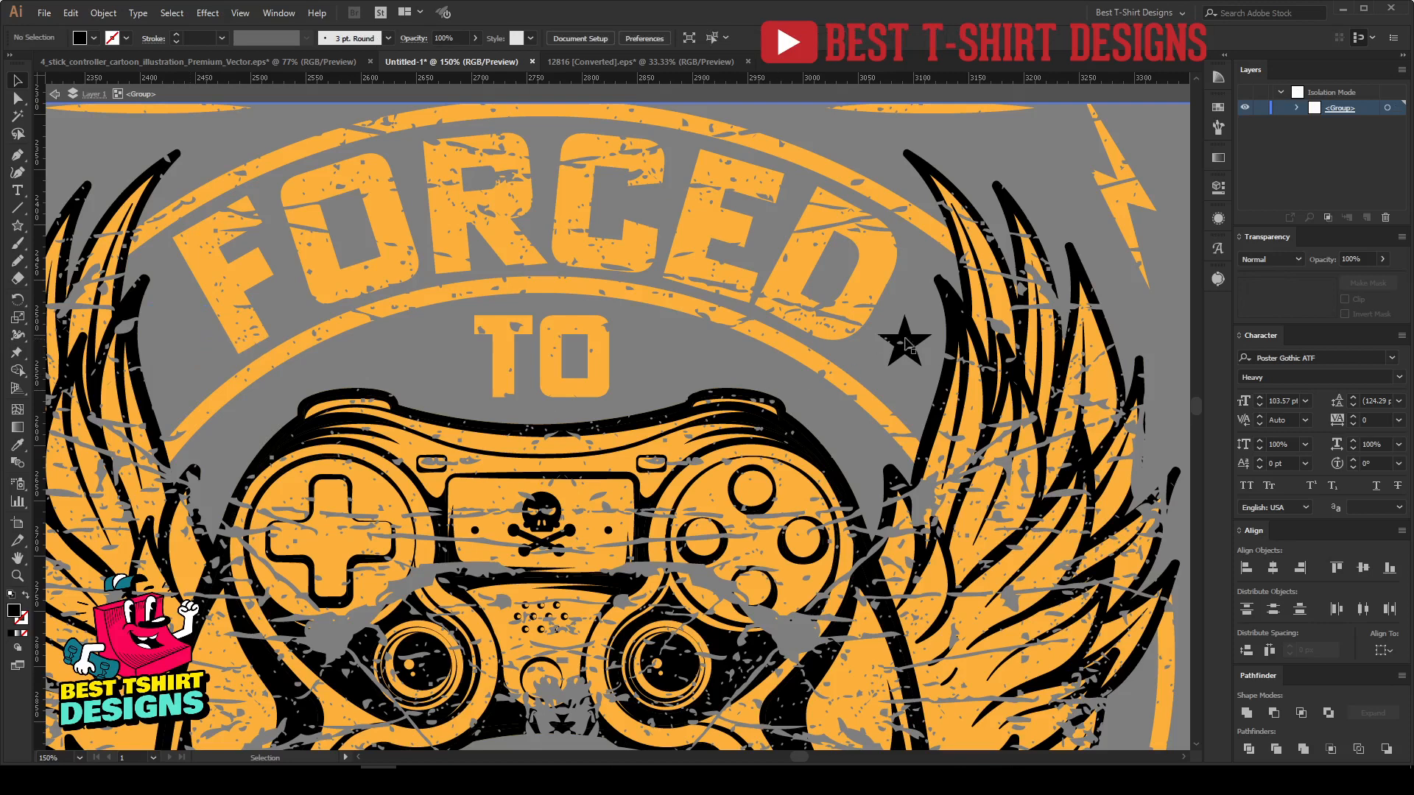
# Draw a black circle about 16 px wide at each end of the word FORCED and align the pair by their vertical centres.
pyautogui.click(18, 226)
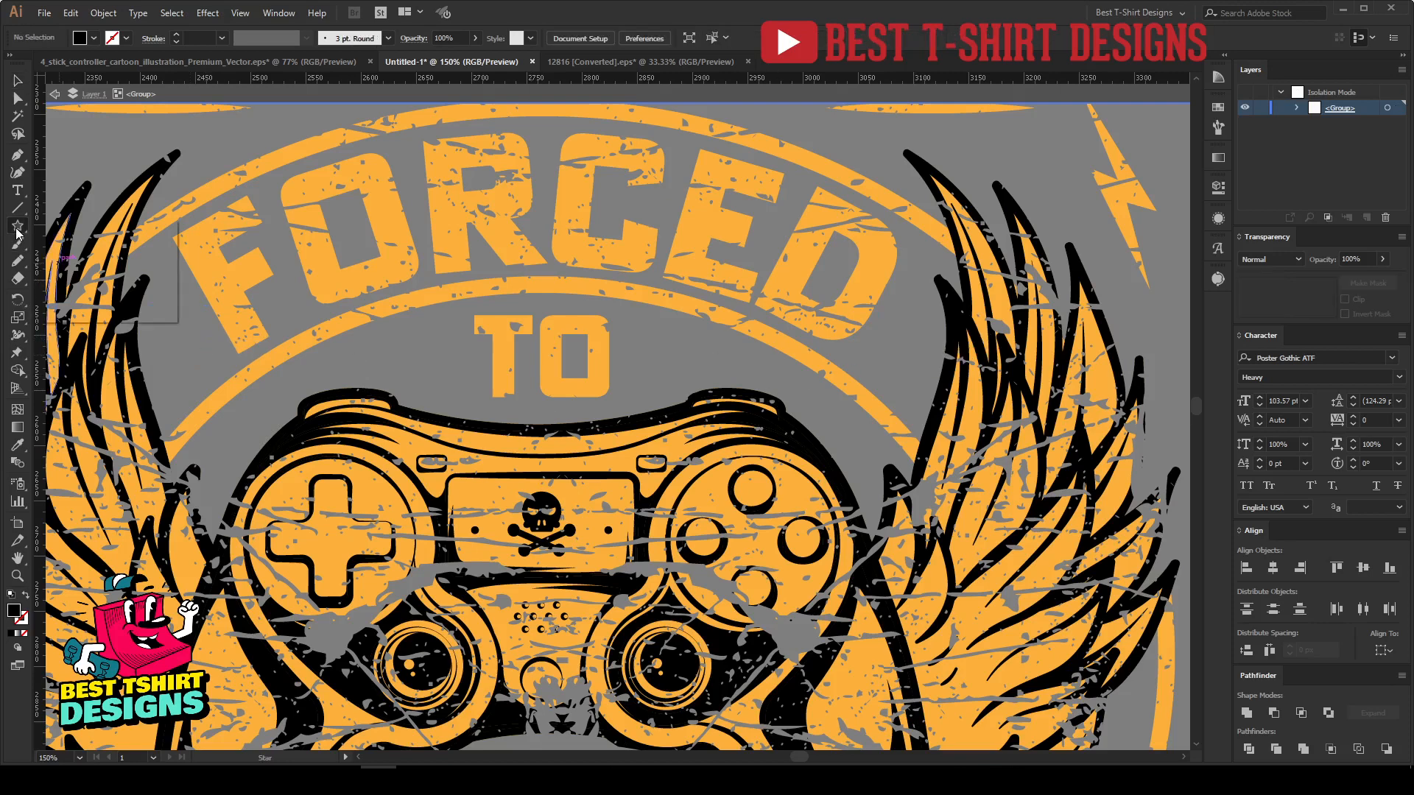
pyautogui.click(64, 263)
pyautogui.moveTo(166, 314); pyautogui.dragTo(910, 317)
pyautogui.press('v')
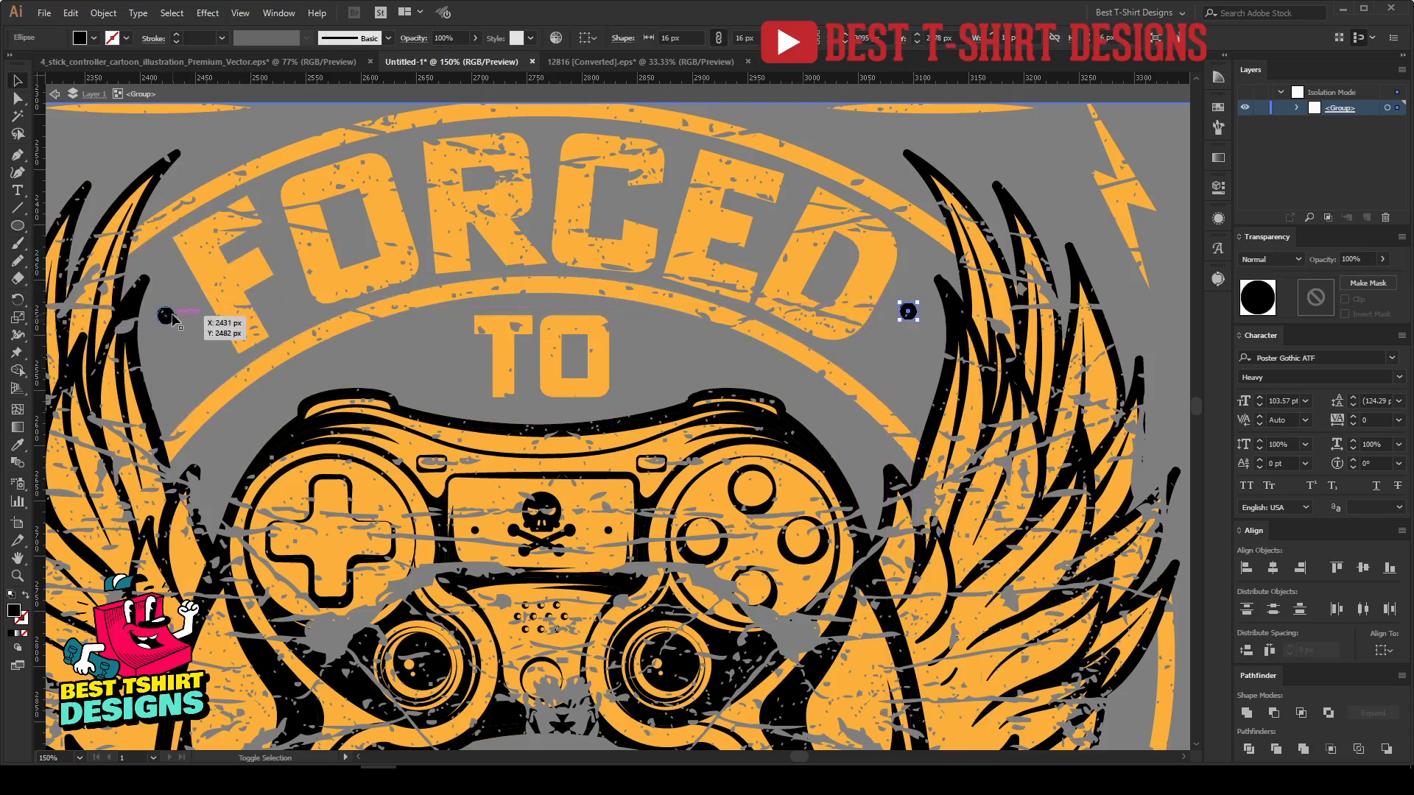
pyautogui.keyDown('shift'); pyautogui.click(166, 315); pyautogui.keyUp('shift')
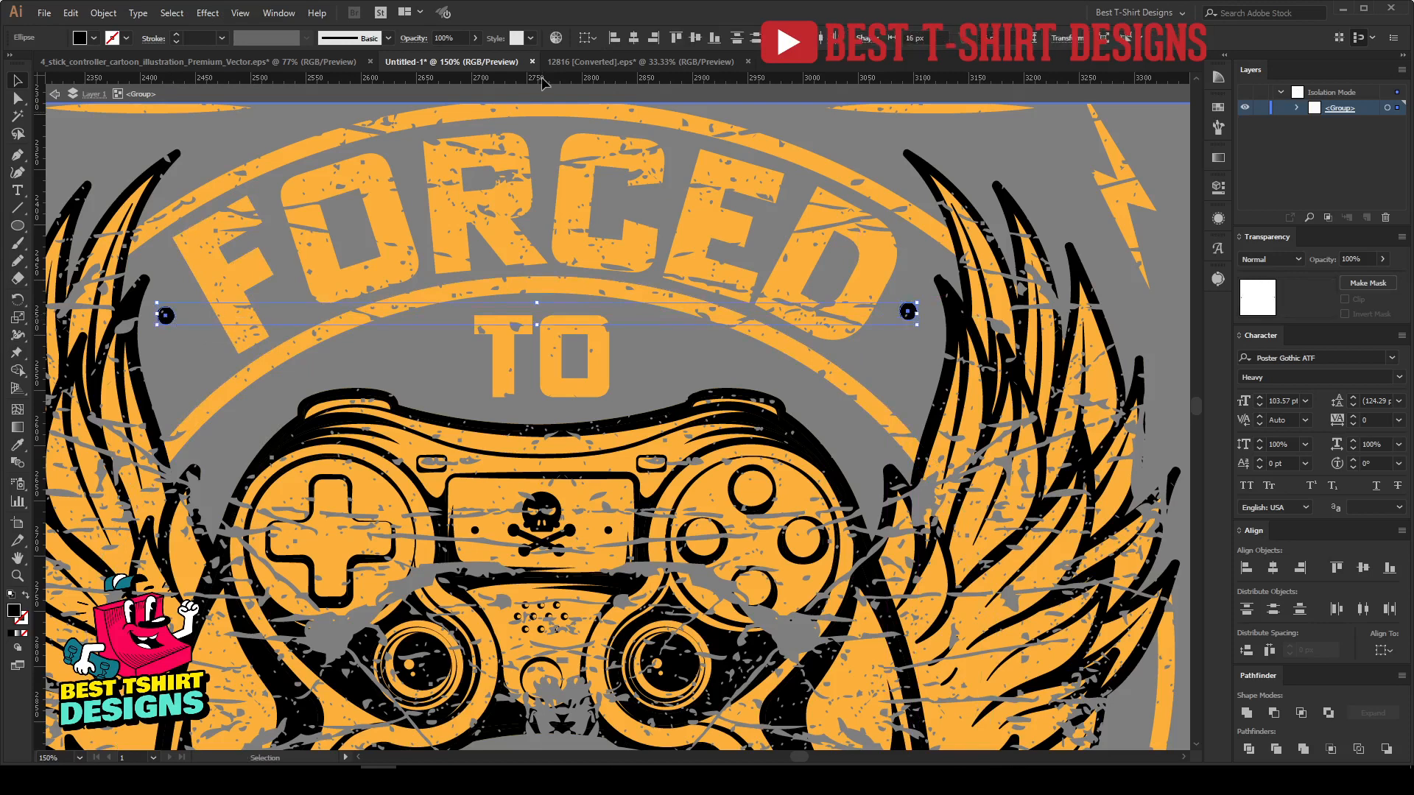
pyautogui.click(693, 42)
# Recolour both circles with the orange sampled from the design, deselect them and exit group isolation.
pyautogui.scroll(-2, 542, 302)
pyautogui.press('i')
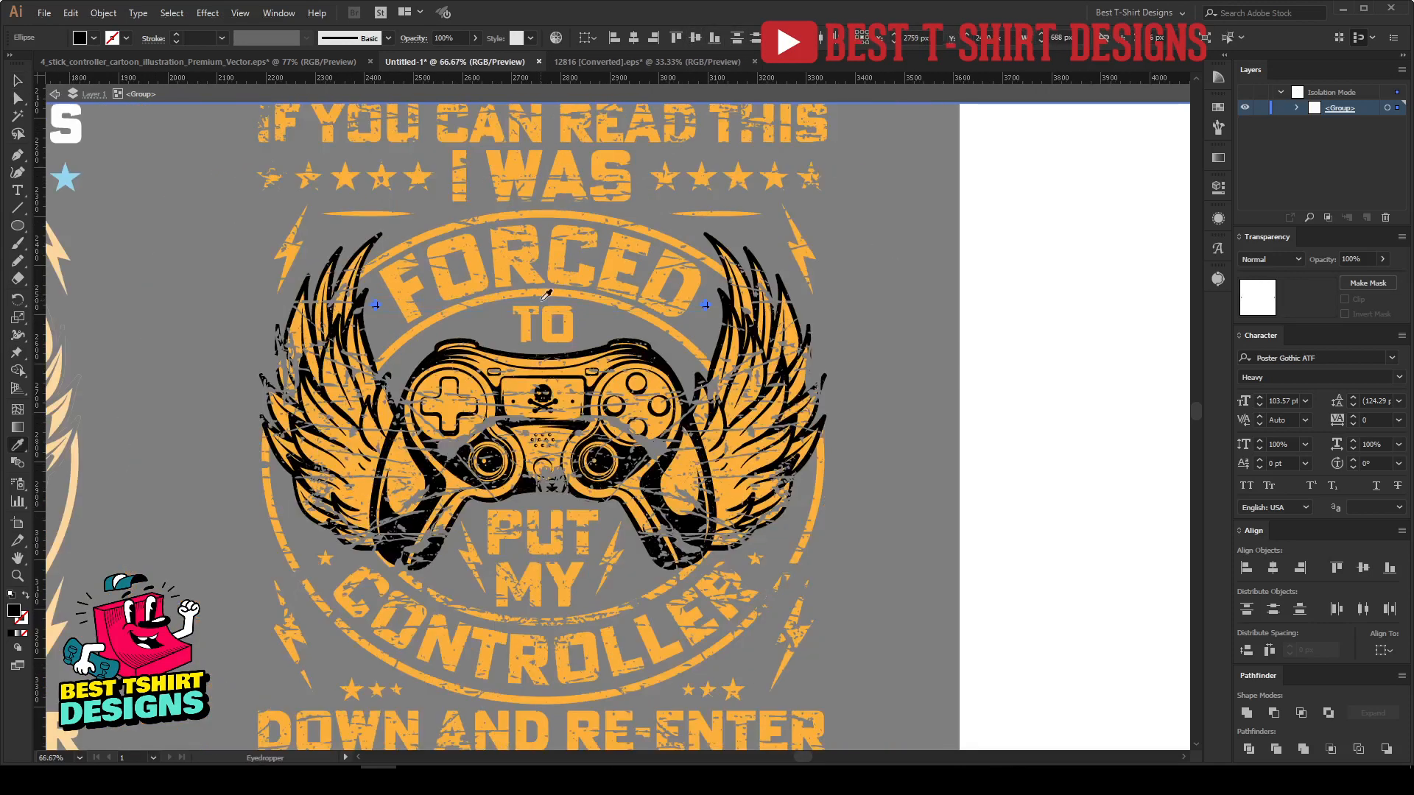
pyautogui.click(537, 308)
pyautogui.press('v')
pyautogui.doubleClick(869, 303)
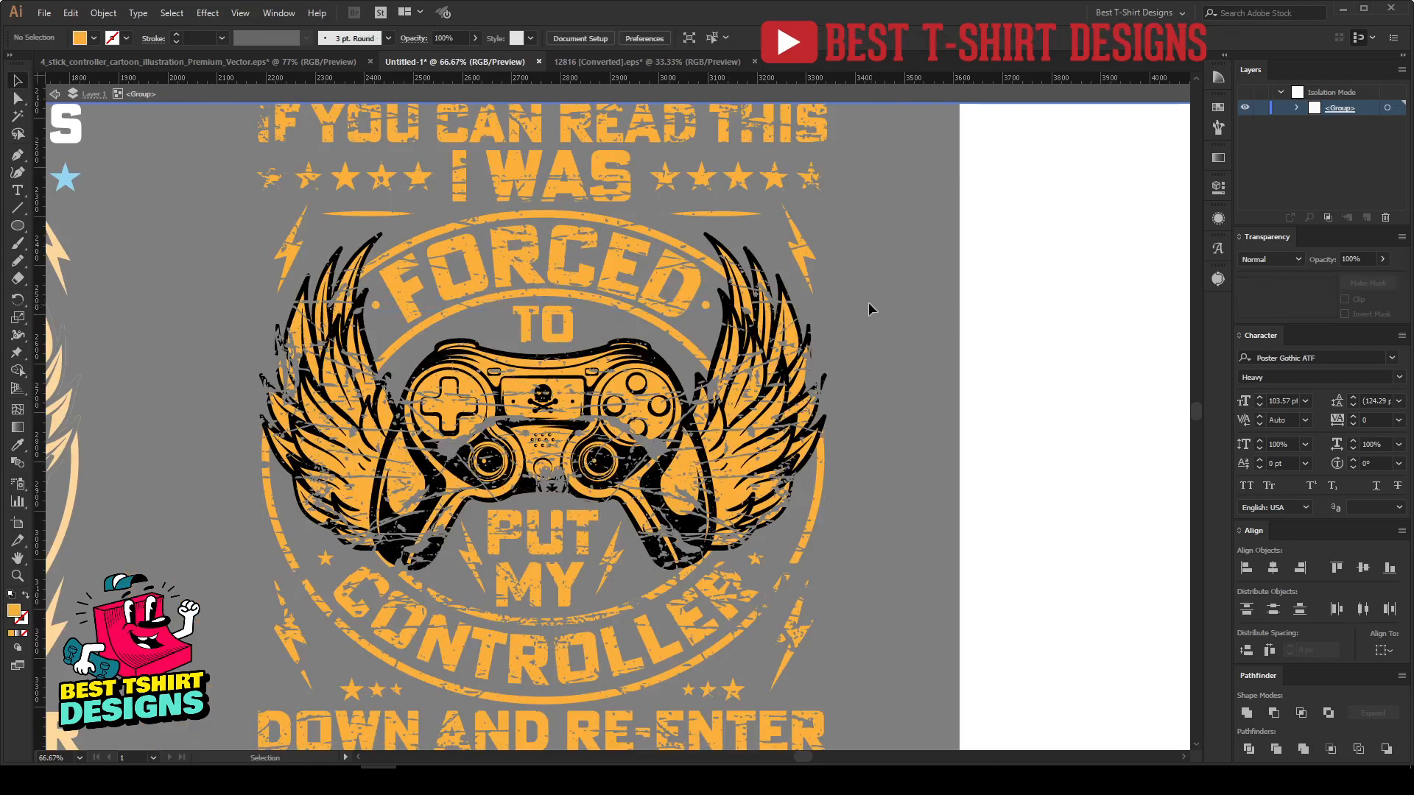
pyautogui.scroll(-1, 799, 346)
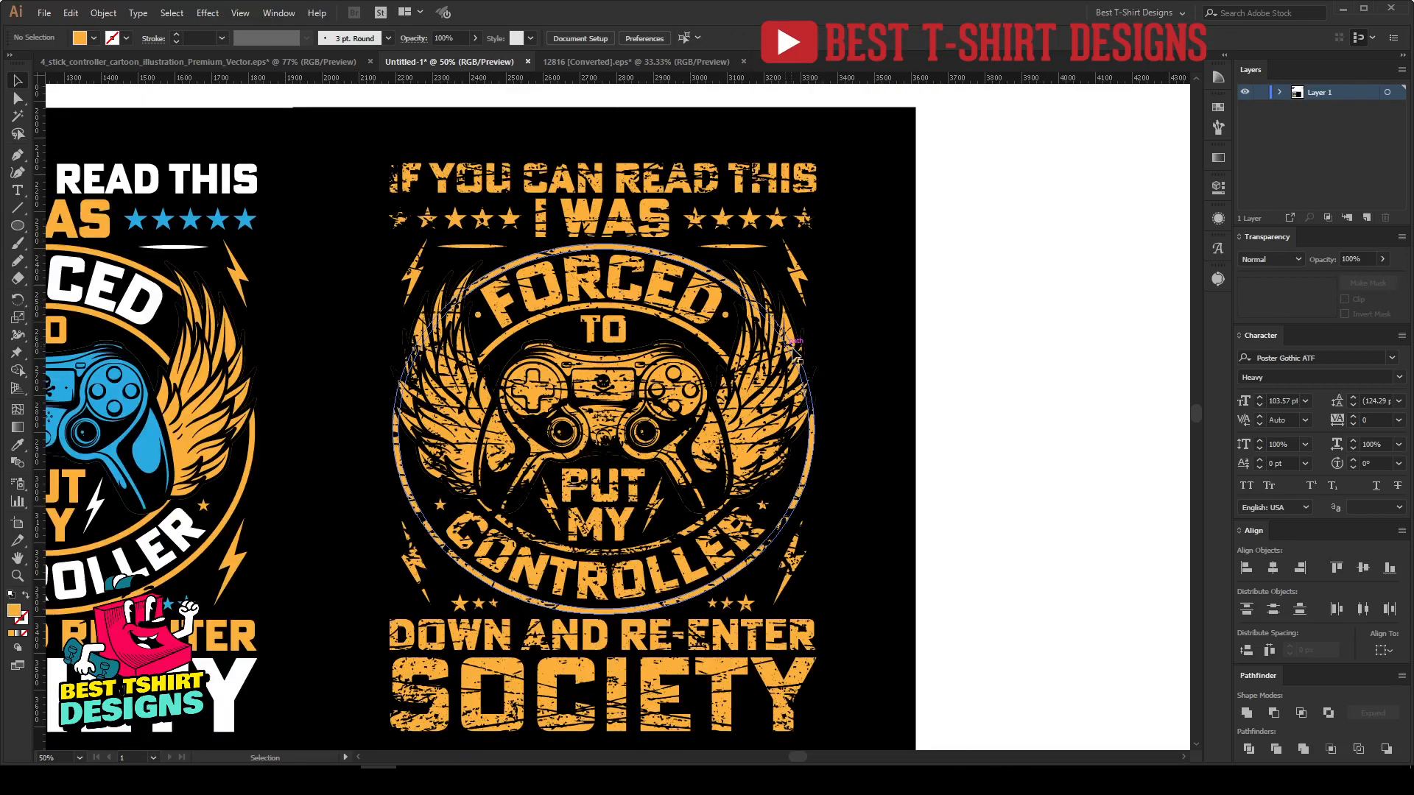
# Examine the small orange circles beside FORCED inside the isolated group, then return to the full artwork.
pyautogui.scroll(2, 610, 292)
pyautogui.click(840, 343)
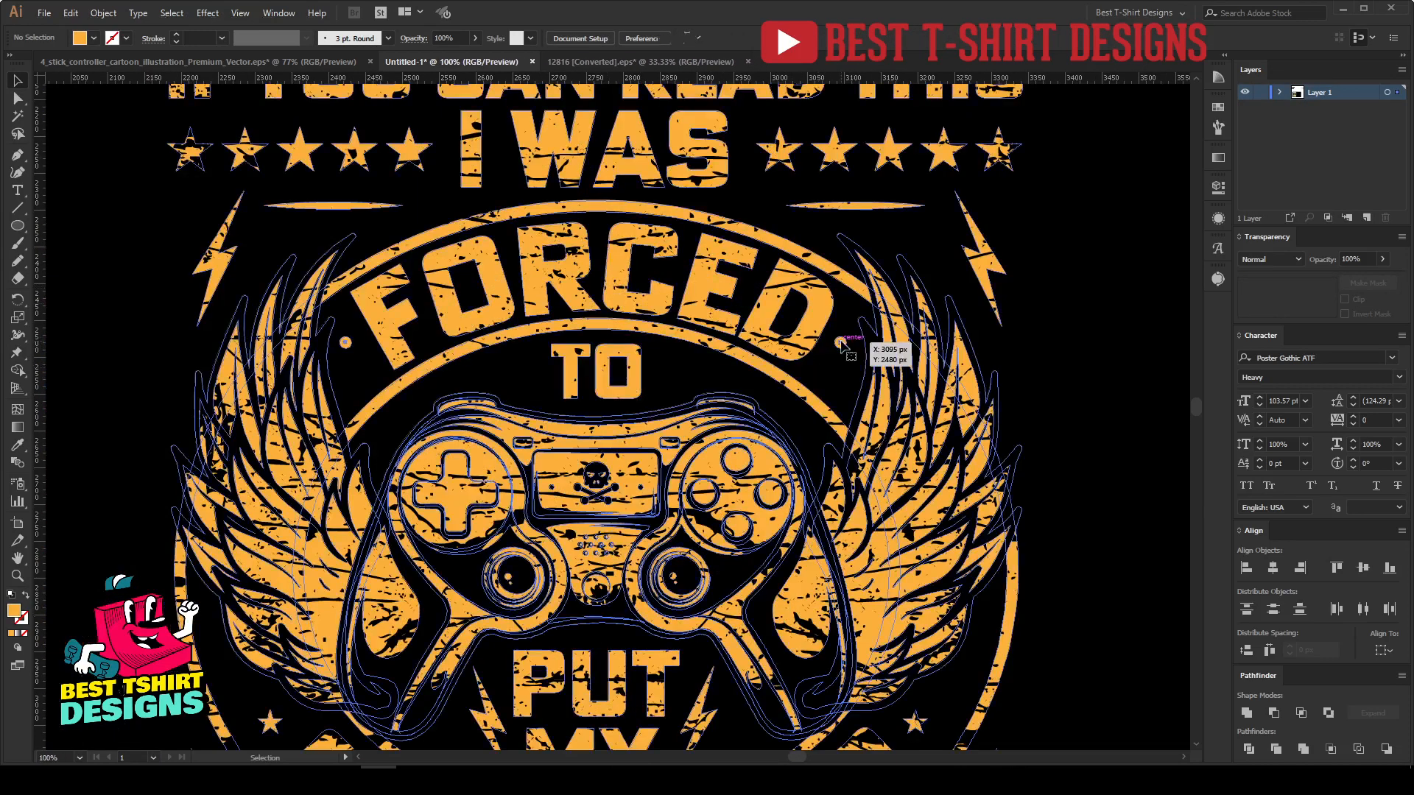
pyautogui.doubleClick(345, 343)
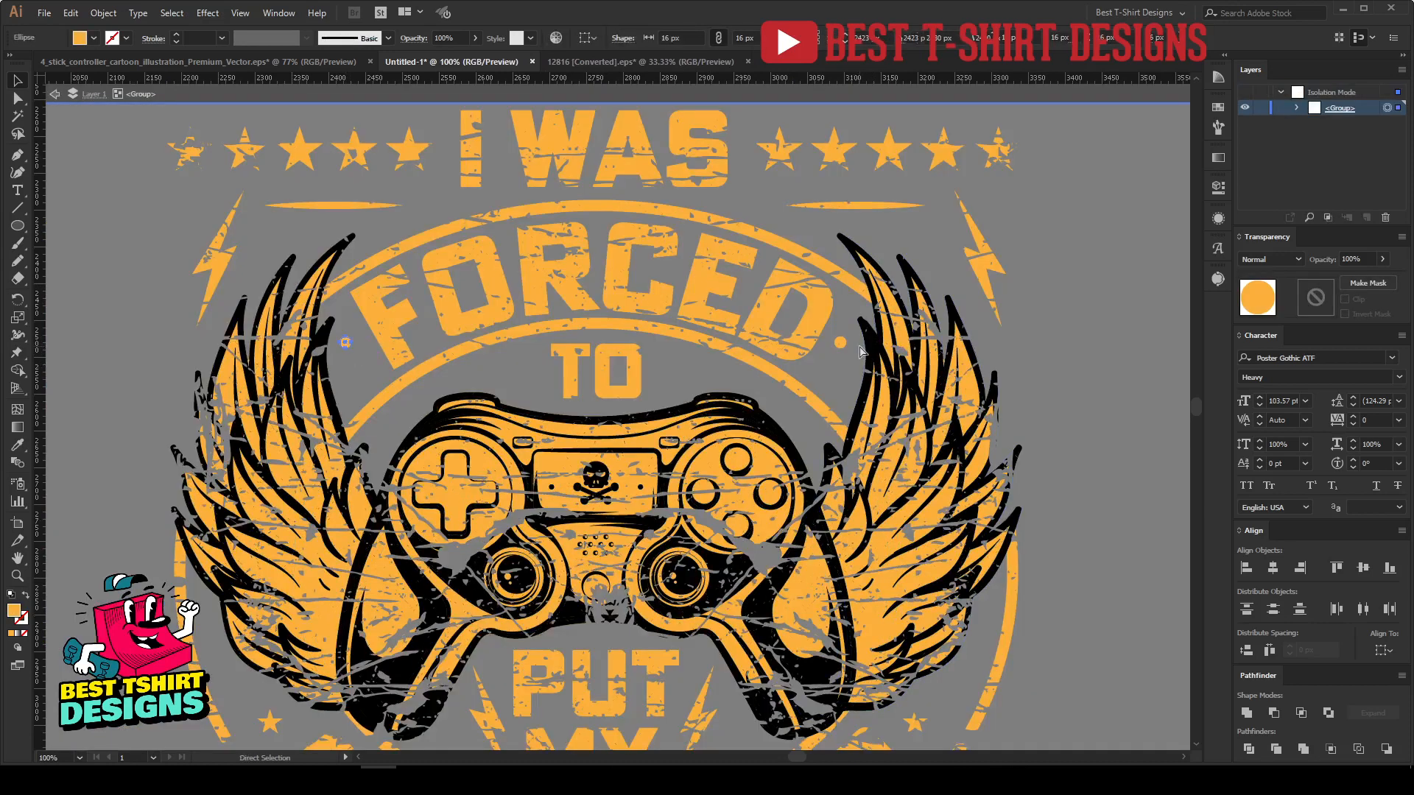
pyautogui.click(976, 379)
pyautogui.doubleClick(1075, 361)
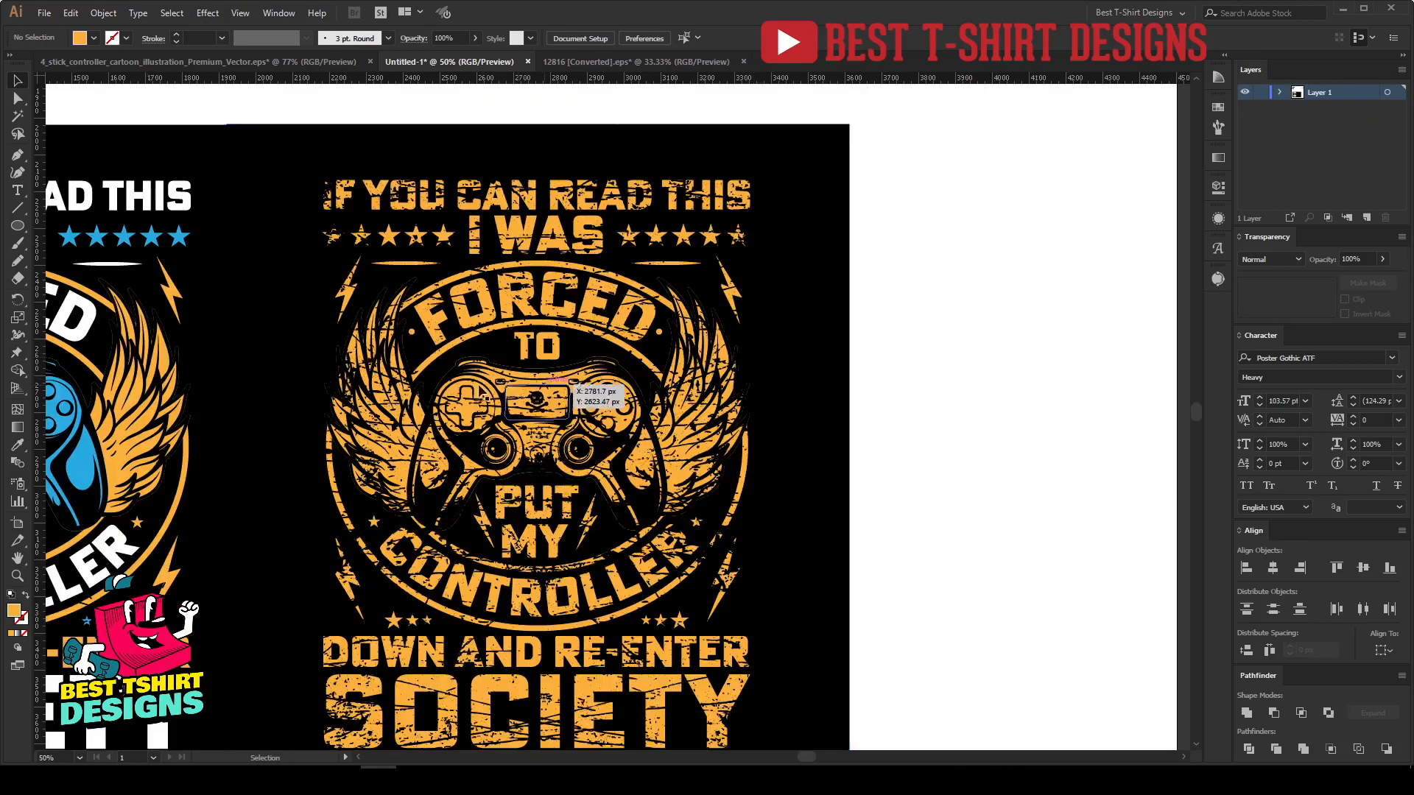
# Lock Layer 1 containing the full-colour and distressed orange designs.
pyautogui.moveTo(408, 391); pyautogui.dragTo(748, 357)
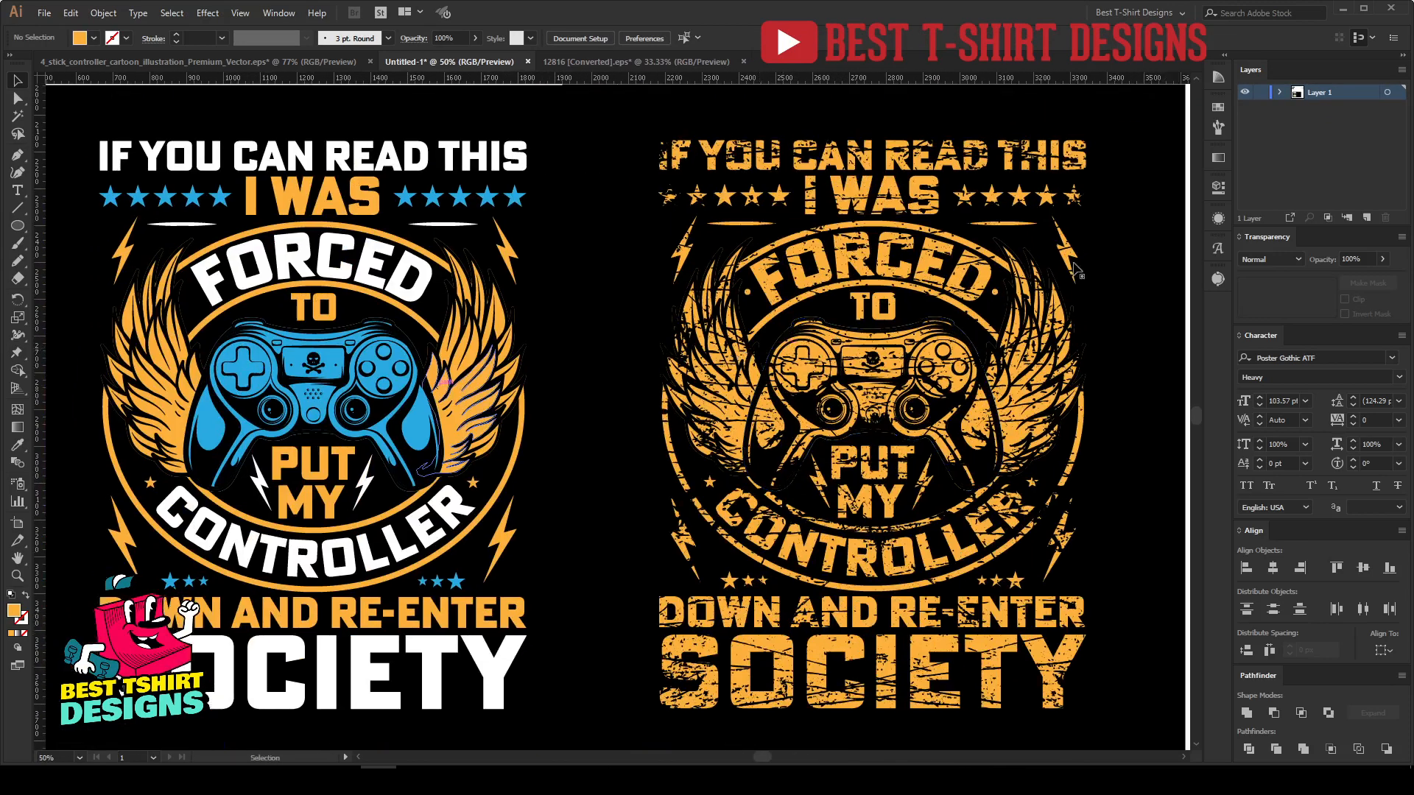
pyautogui.click(1260, 92)
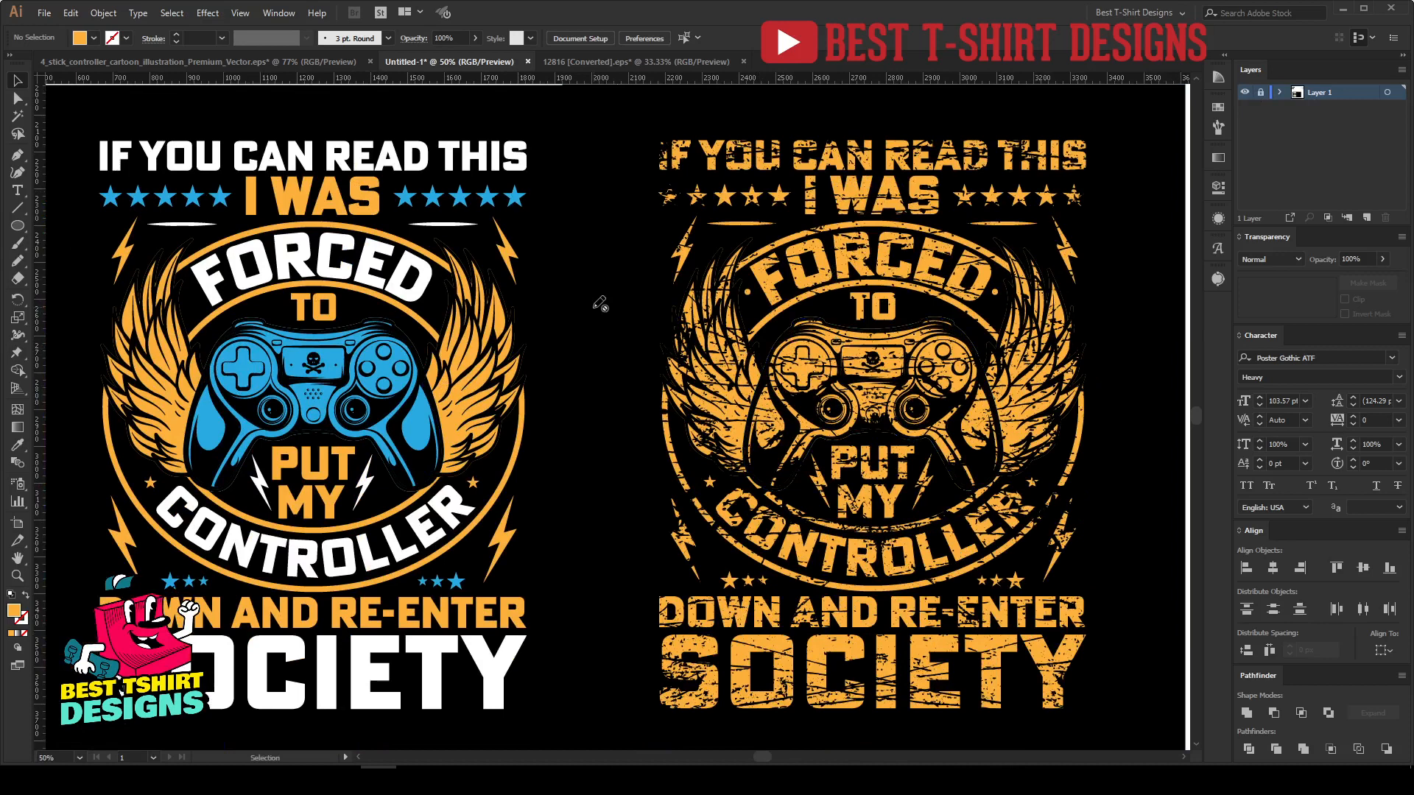